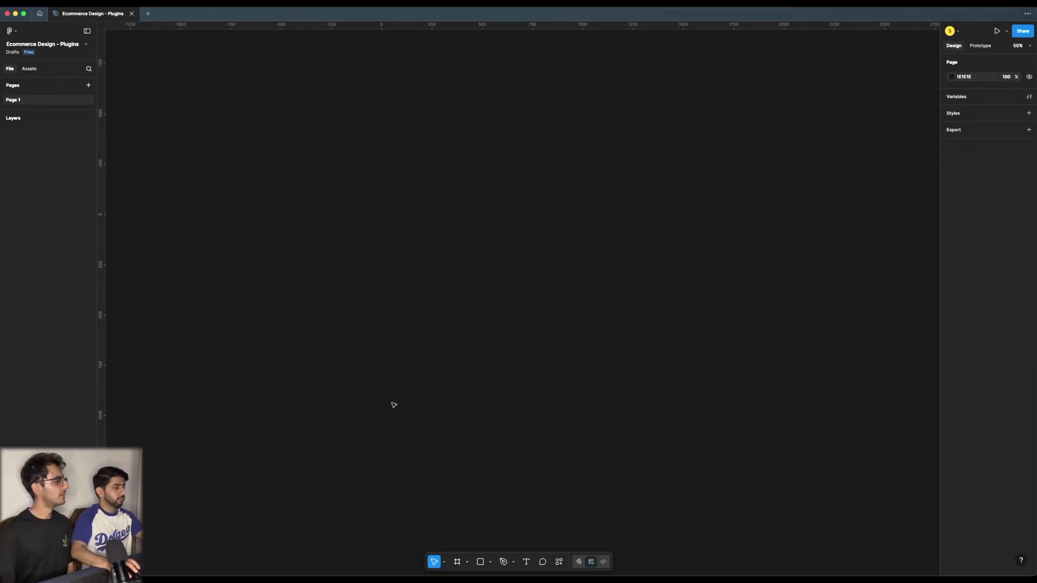
# - Add an iPhone 16 Pro frame from the phone presets and place it on the empty canvas
pyautogui.click(457, 563)
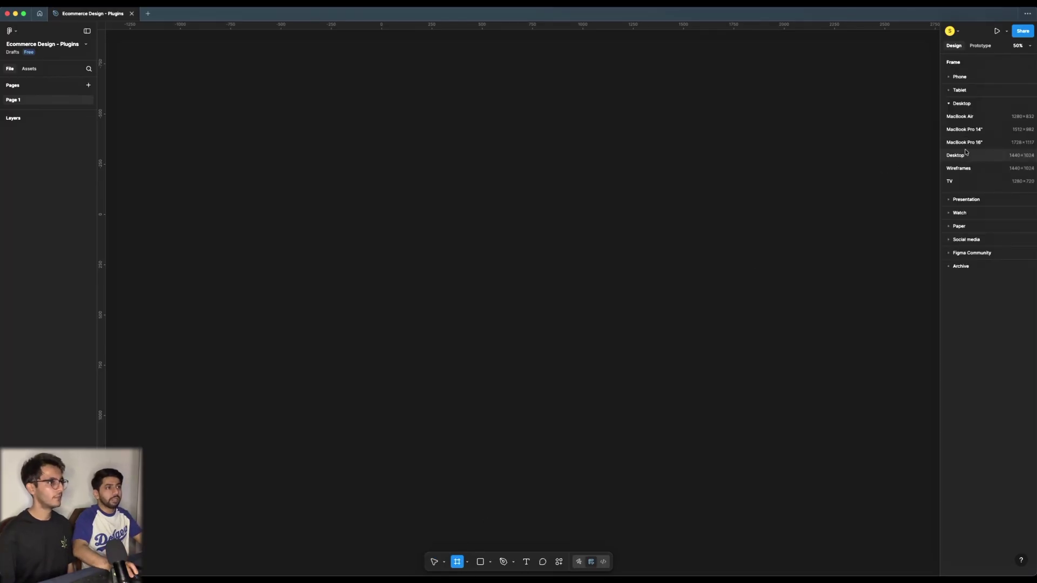
pyautogui.click(960, 77)
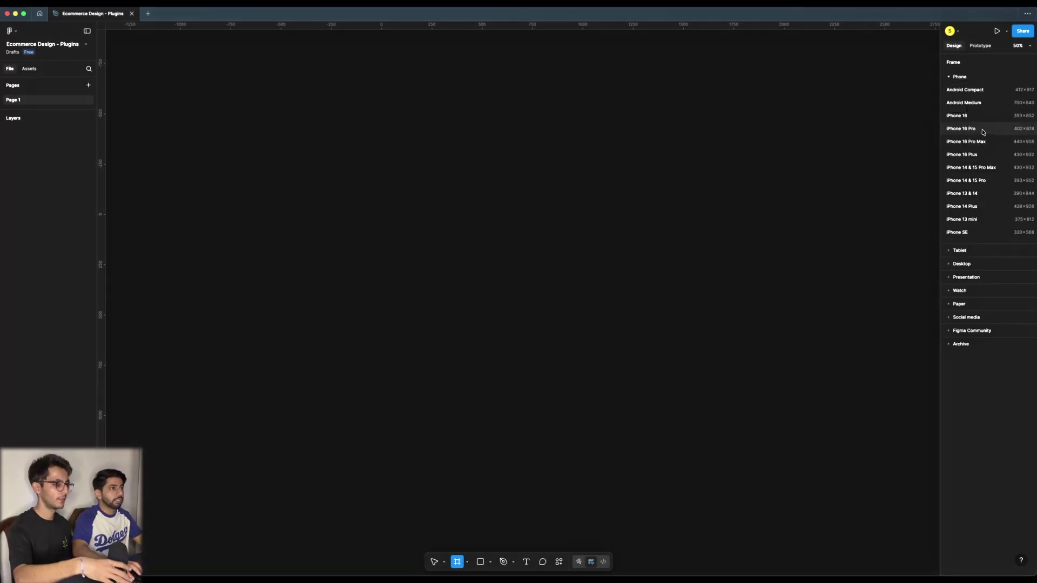
pyautogui.click(986, 133)
pyautogui.click(671, 227)
pyautogui.moveTo(500, 222); pyautogui.dragTo(363, 151)
pyautogui.moveTo(281, 98); pyautogui.dragTo(455, 347)
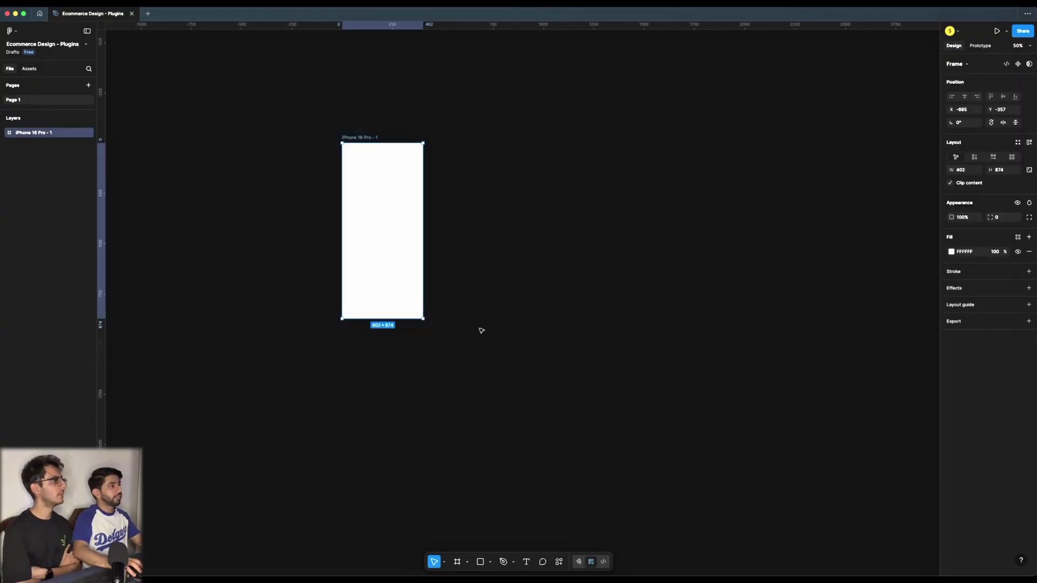
pyautogui.click(498, 272)
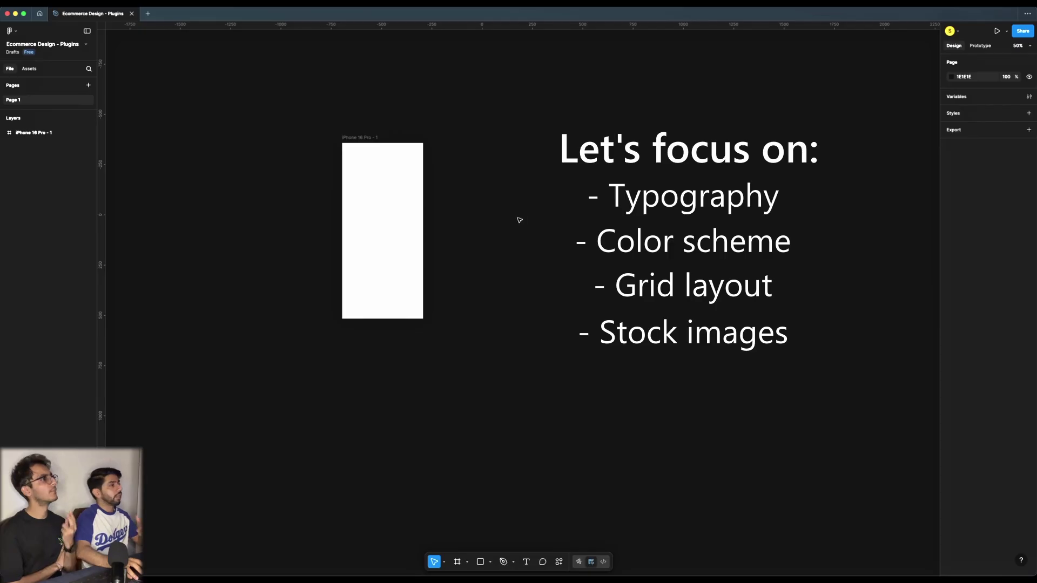
pyautogui.click(361, 136)
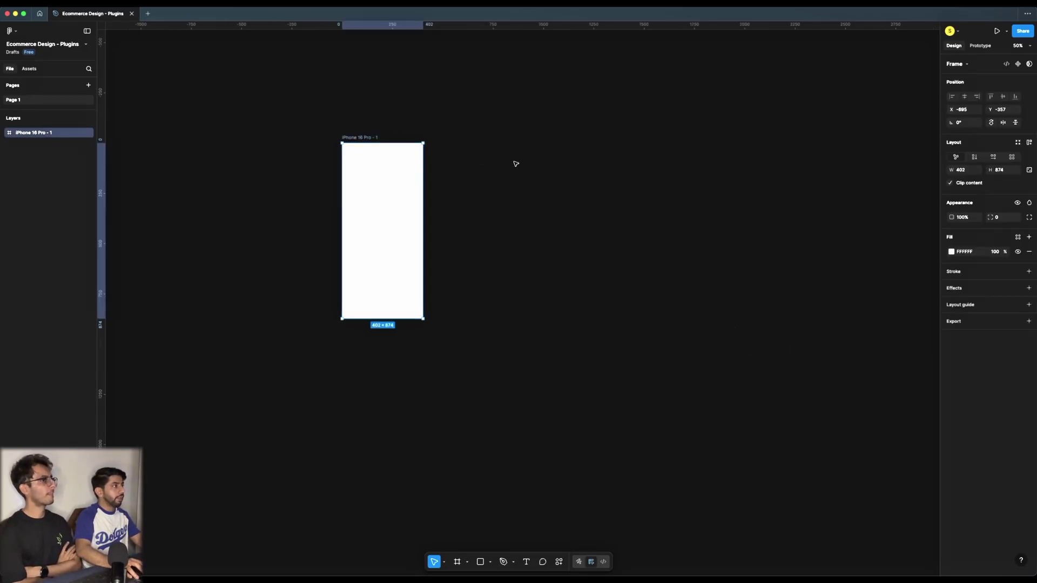
pyautogui.click(513, 162)
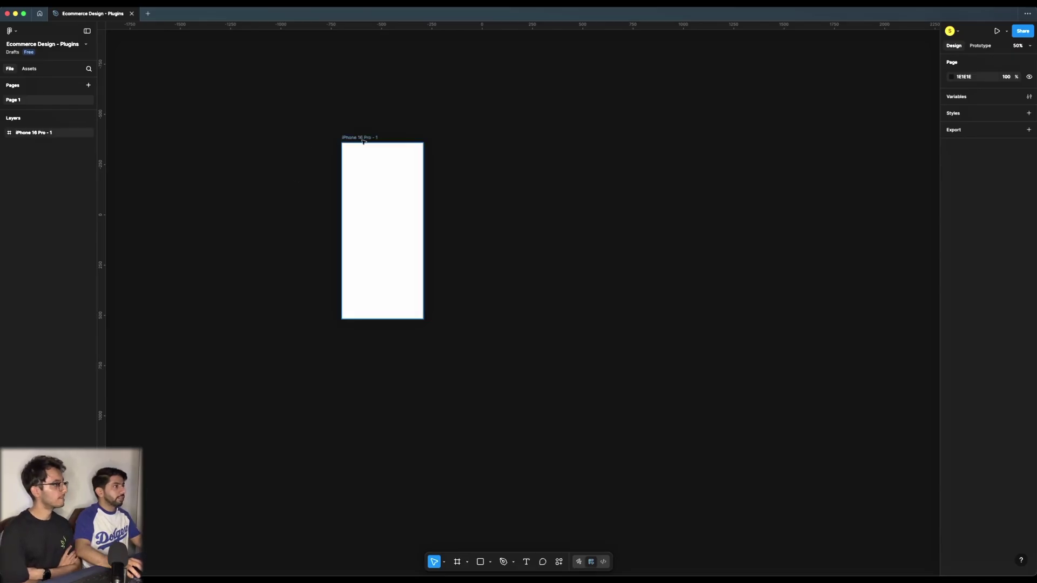
# - Look through the component categories of the Simple Design System library and return to all libraries
pyautogui.click(28, 69)
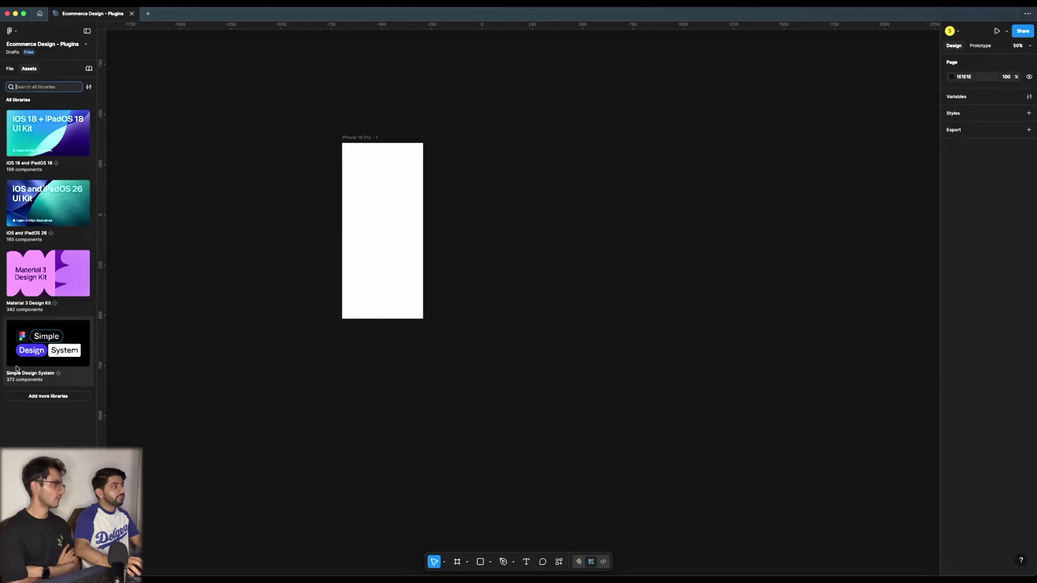
pyautogui.click(42, 350)
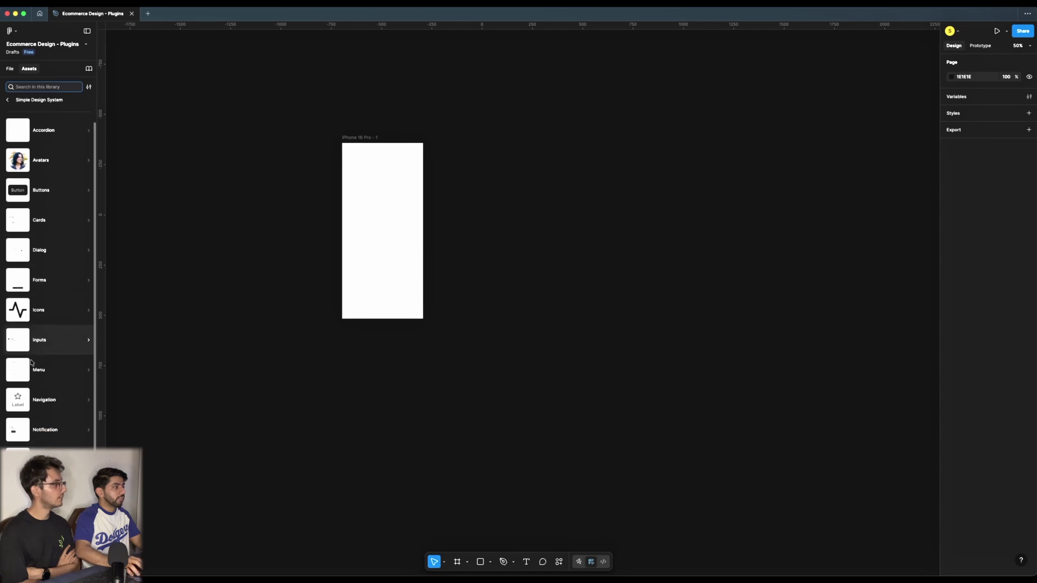
pyautogui.scroll(-1, 33, 373)
pyautogui.scroll(2, 44, 162)
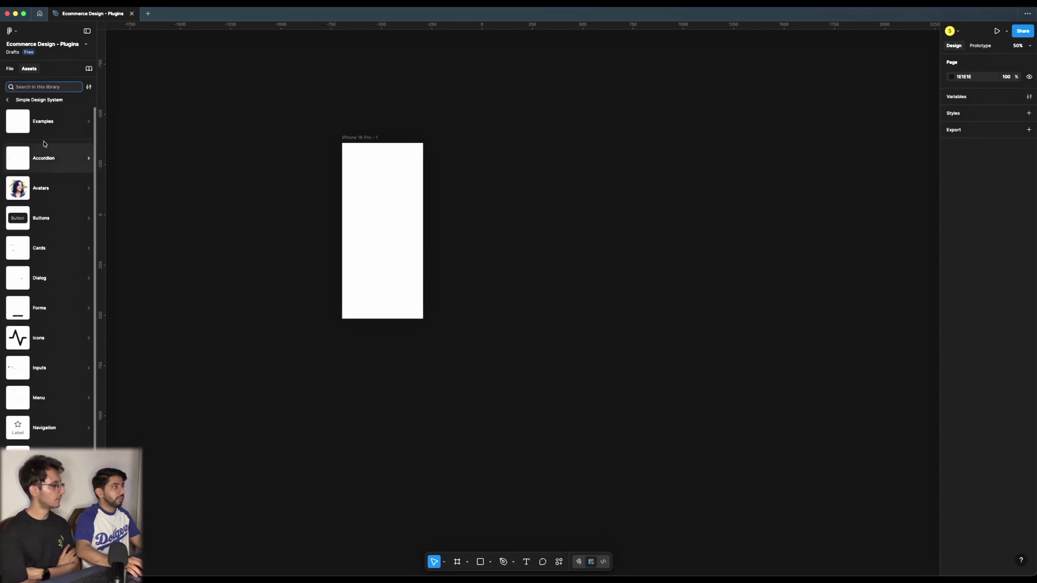
pyautogui.click(7, 100)
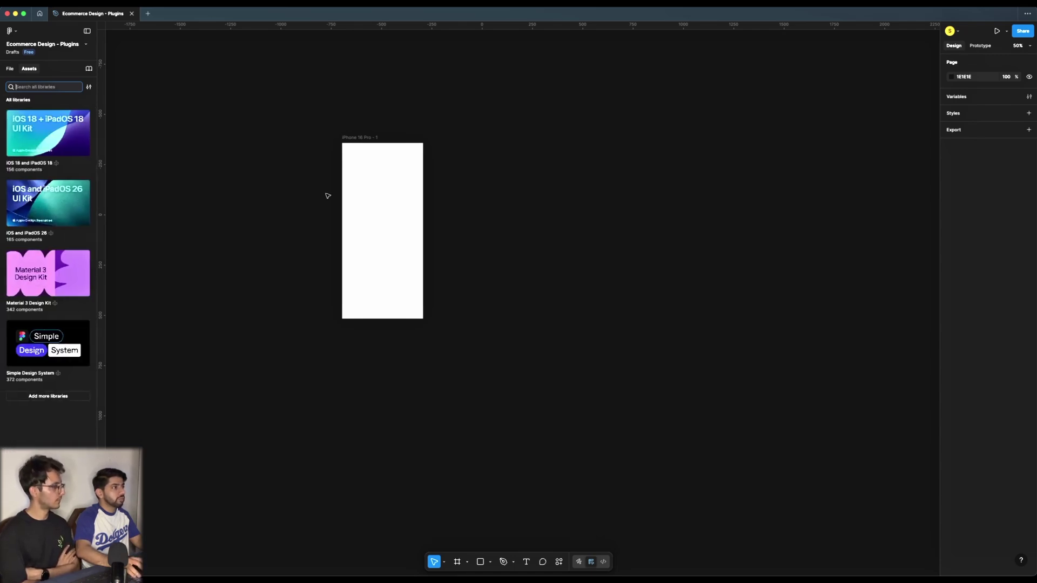
# - Look through the plugin manager, the quick actions search and the list of recent plugins
pyautogui.rightClick(471, 177)
pyautogui.moveTo(491, 243)
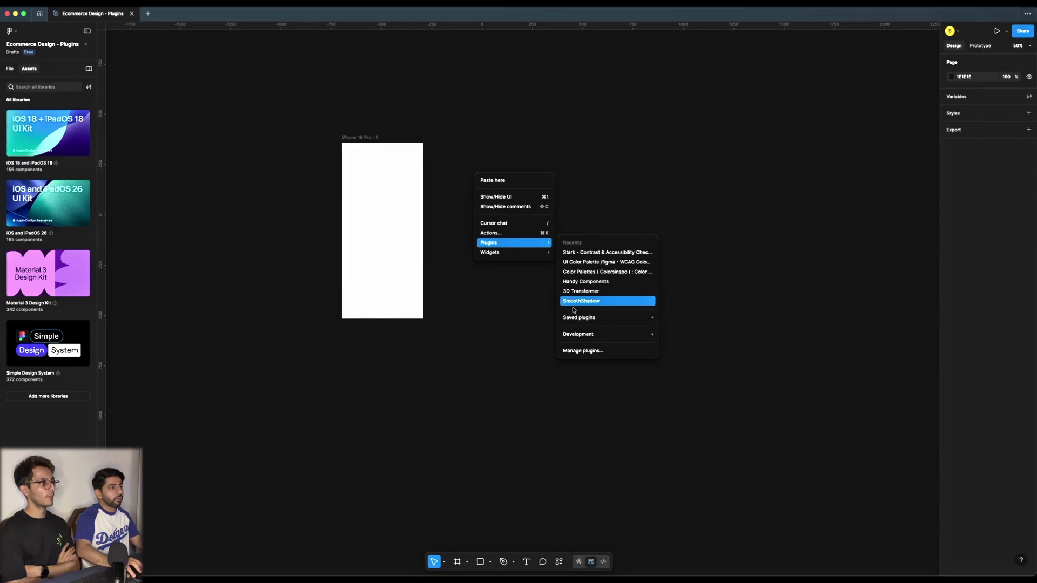
pyautogui.click(575, 351)
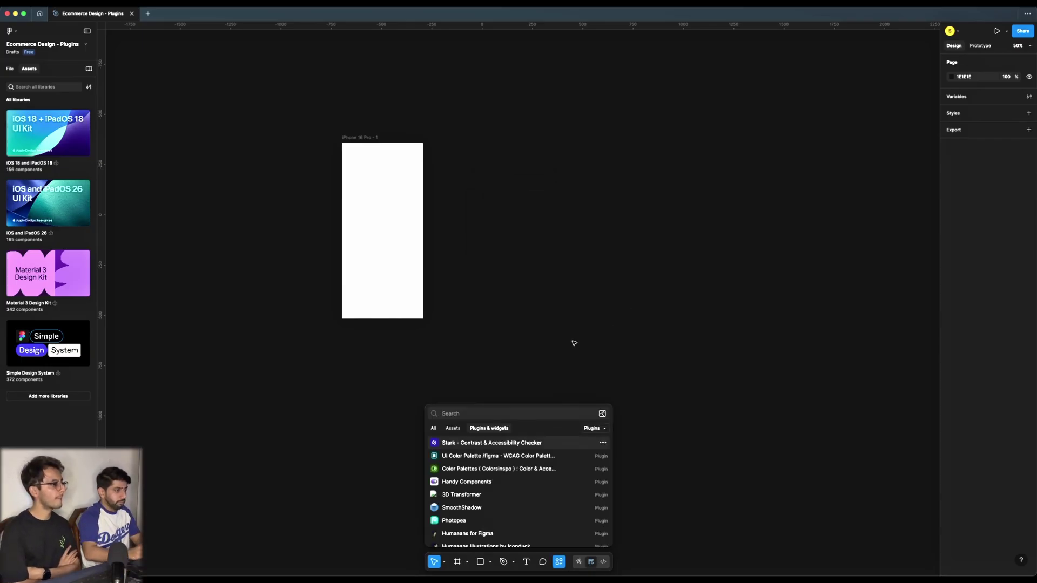
pyautogui.click(576, 340)
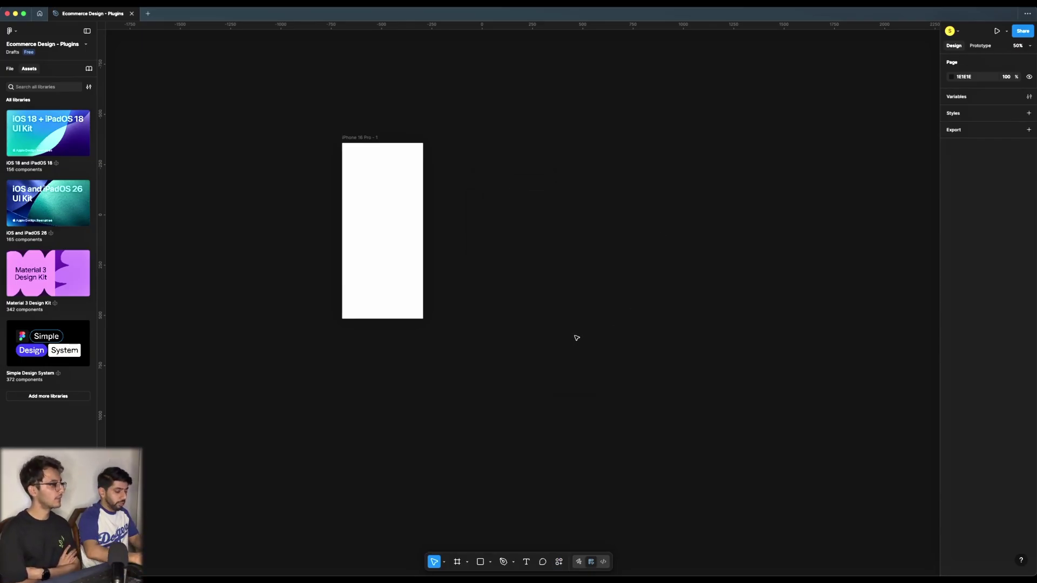
pyautogui.press('super+k')
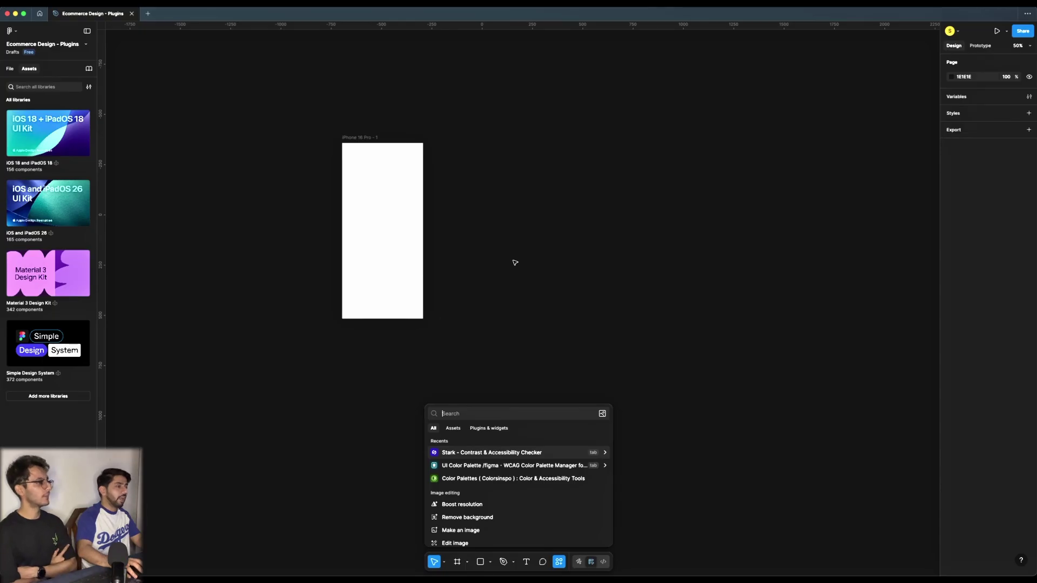
pyautogui.press('Escape')
pyautogui.rightClick(522, 210)
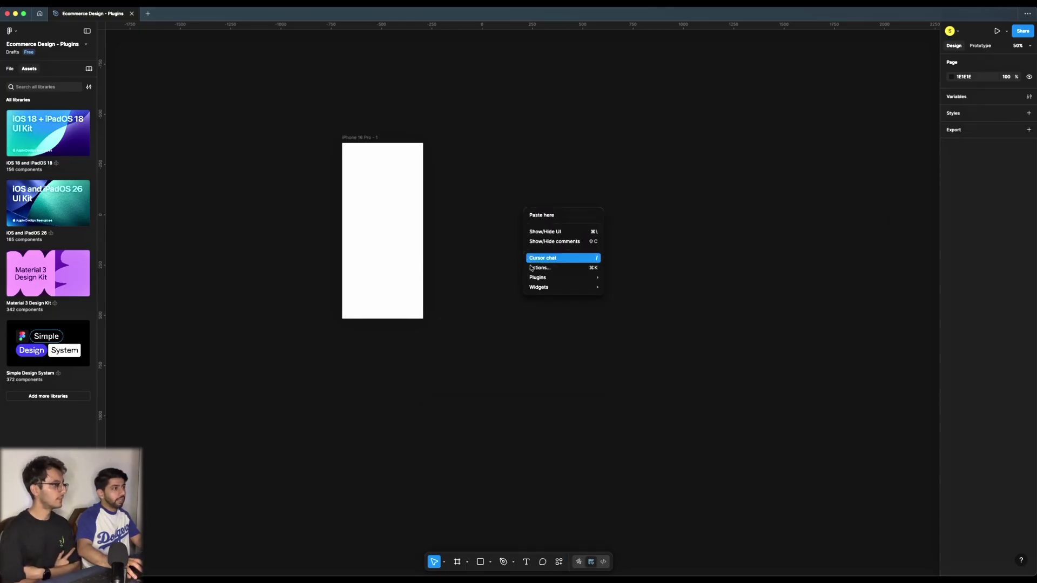
pyautogui.moveTo(540, 277)
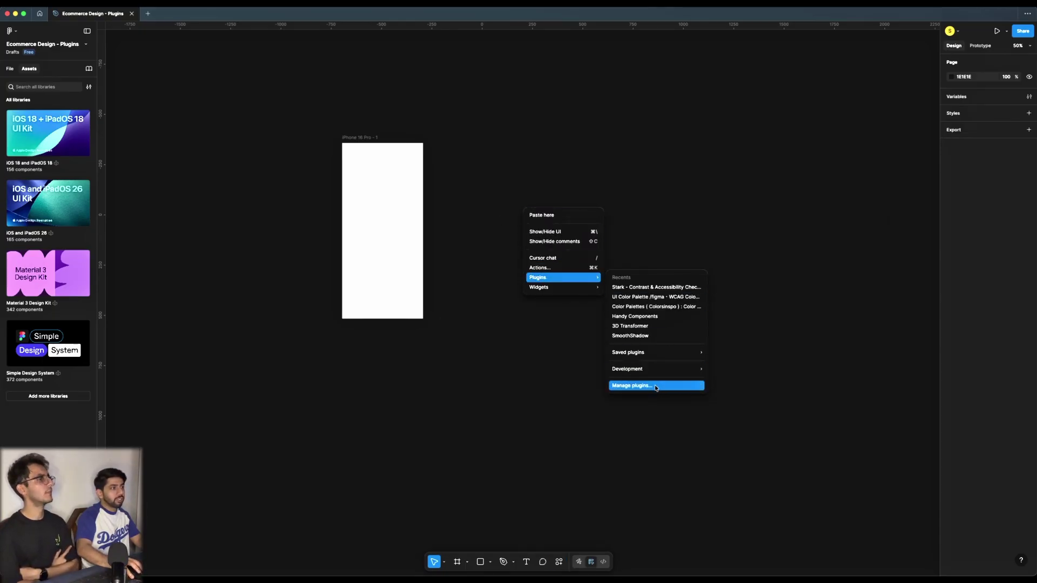
pyautogui.click(638, 211)
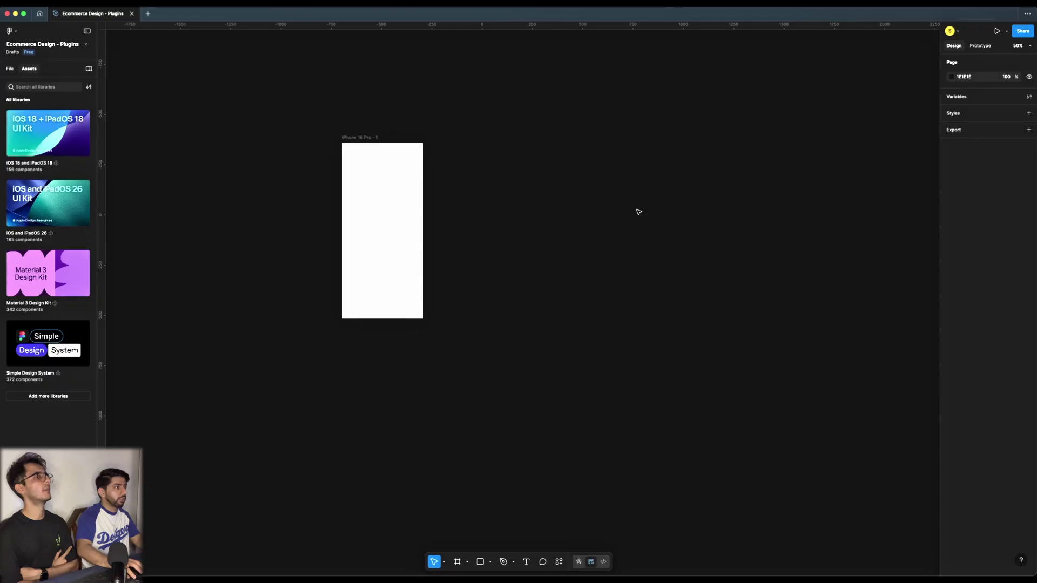
# - Run the UI Color Palette plugin and dismiss its What's new notice
pyautogui.rightClick(493, 190)
pyautogui.moveTo(533, 259)
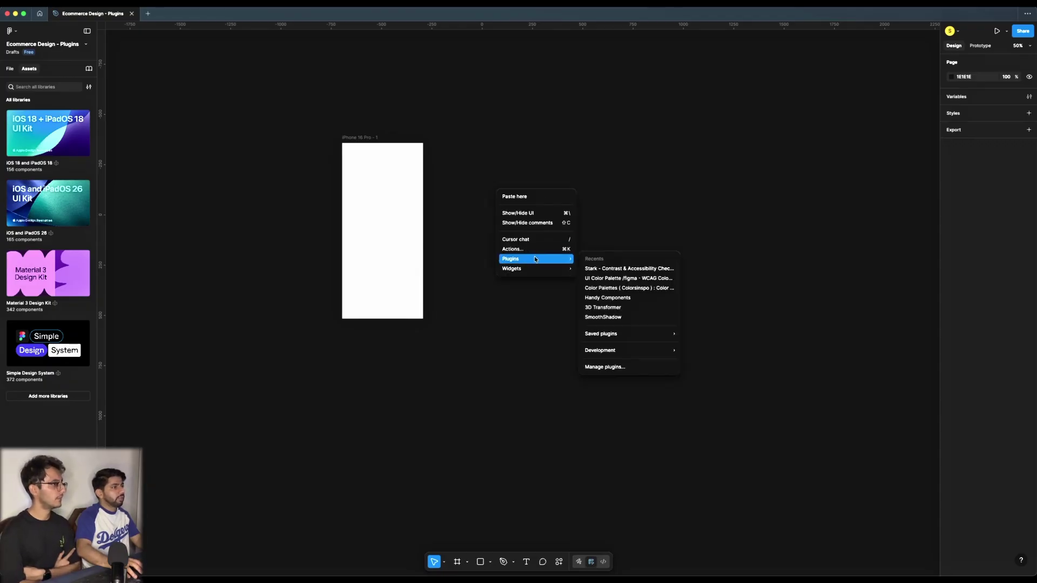
pyautogui.click(621, 282)
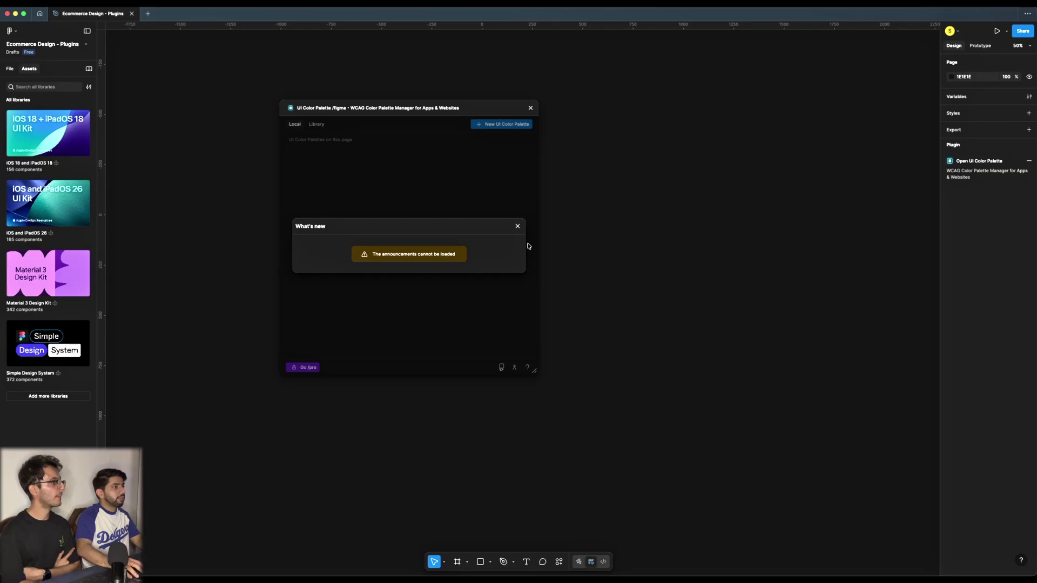
pyautogui.click(518, 226)
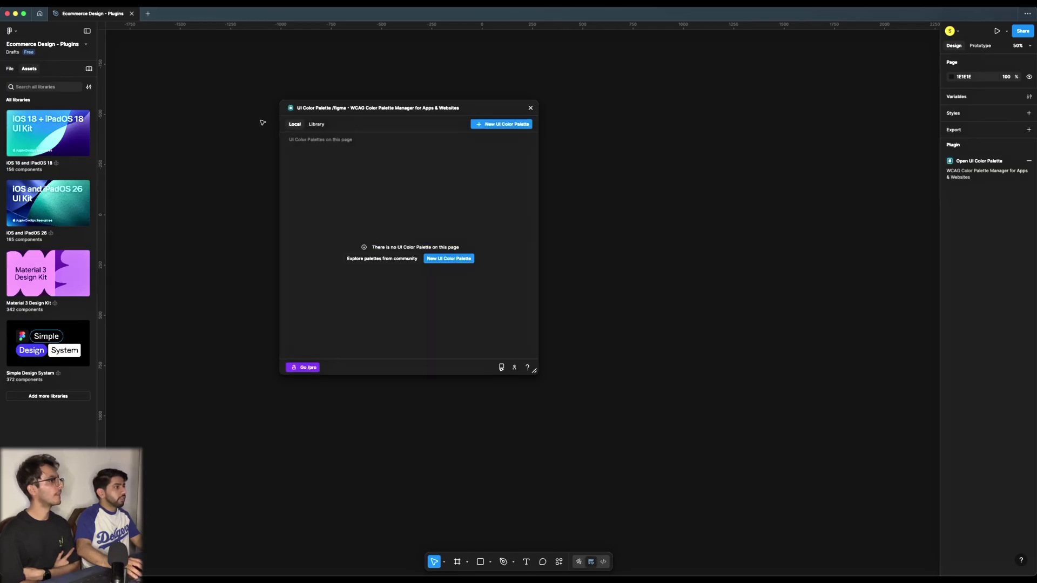
# - Start a new UI color palette and set its default color to the blue 0061E0
pyautogui.click(433, 260)
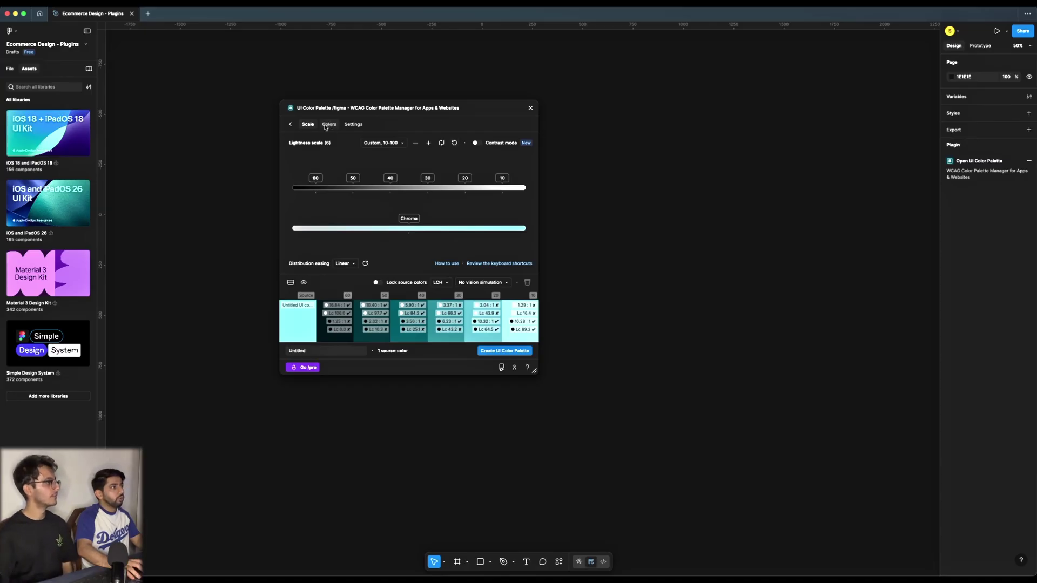
pyautogui.click(330, 125)
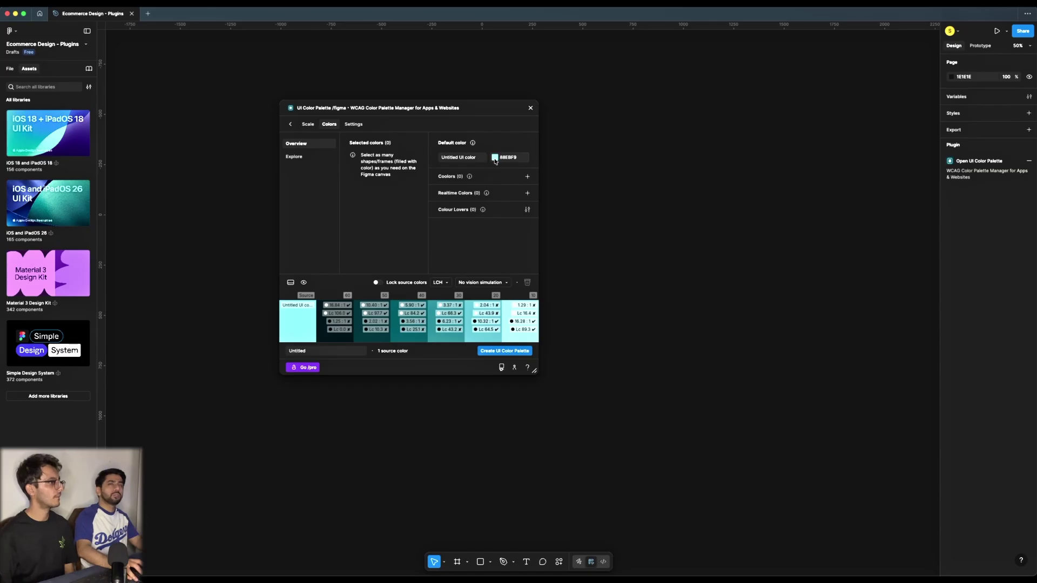
pyautogui.click(494, 158)
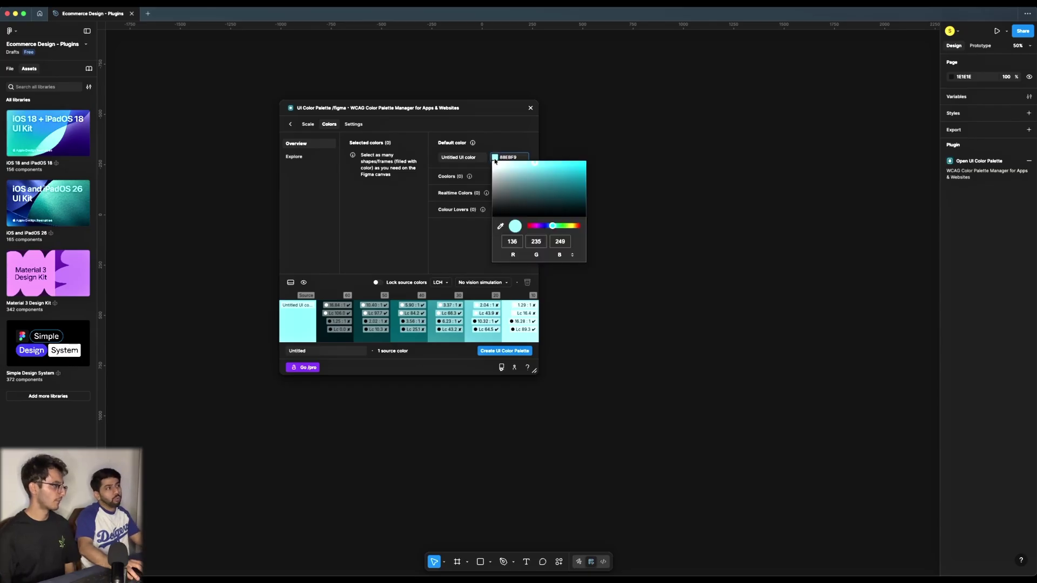
pyautogui.moveTo(547, 226); pyautogui.dragTo(549, 228)
pyautogui.moveTo(561, 193); pyautogui.dragTo(600, 168)
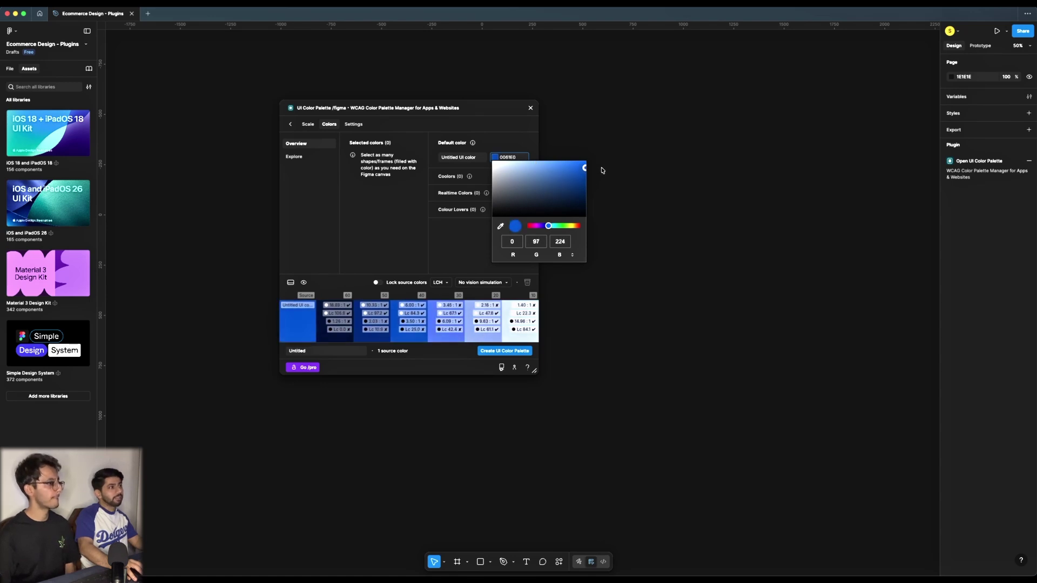
pyautogui.click(510, 146)
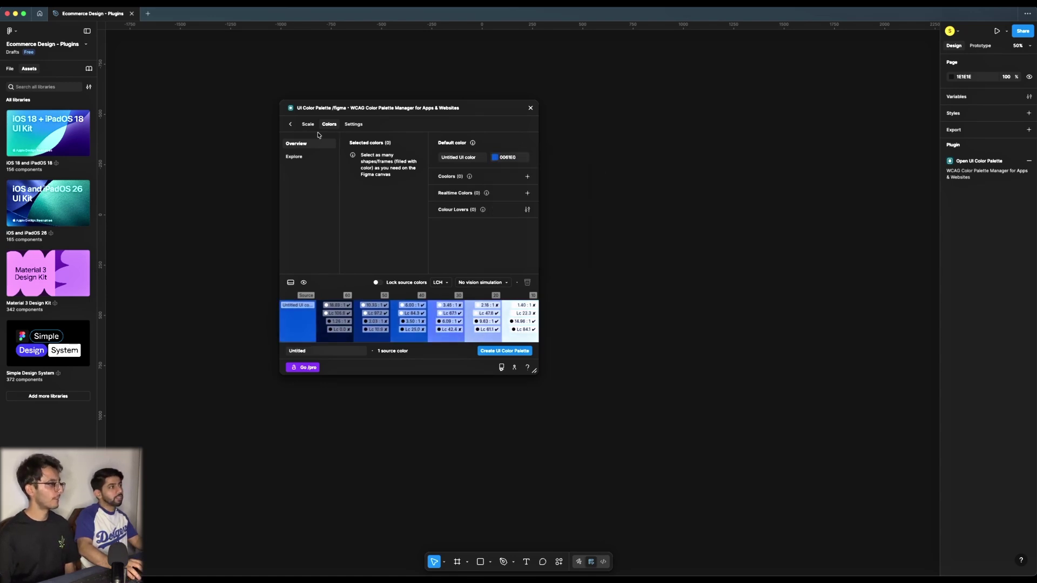
# - Shift the 60, 50, 40 and 30 stops of the lightness scale lighter, with stop 30 at about 60.6
pyautogui.click(310, 126)
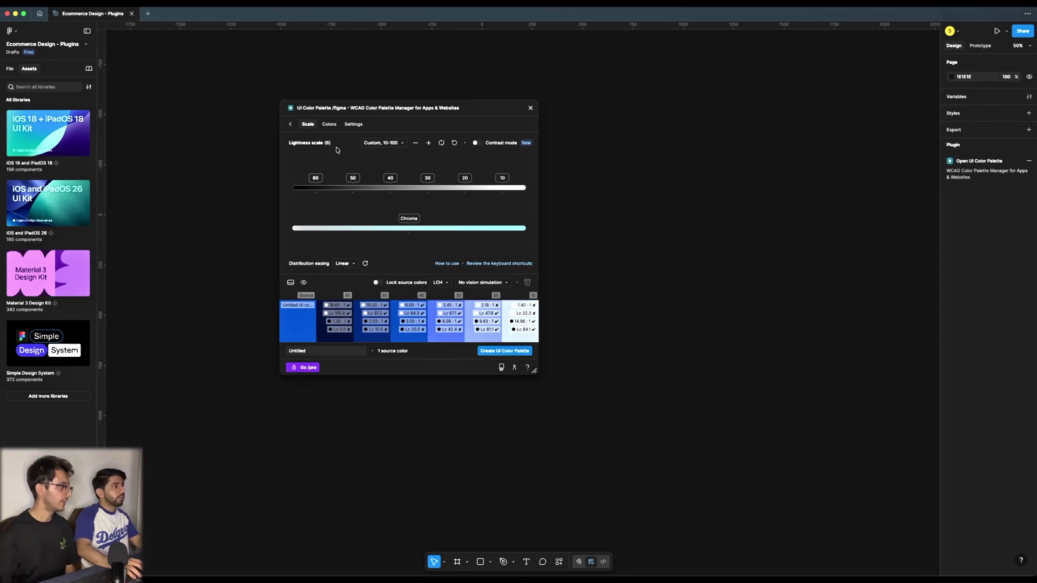
pyautogui.click(388, 144)
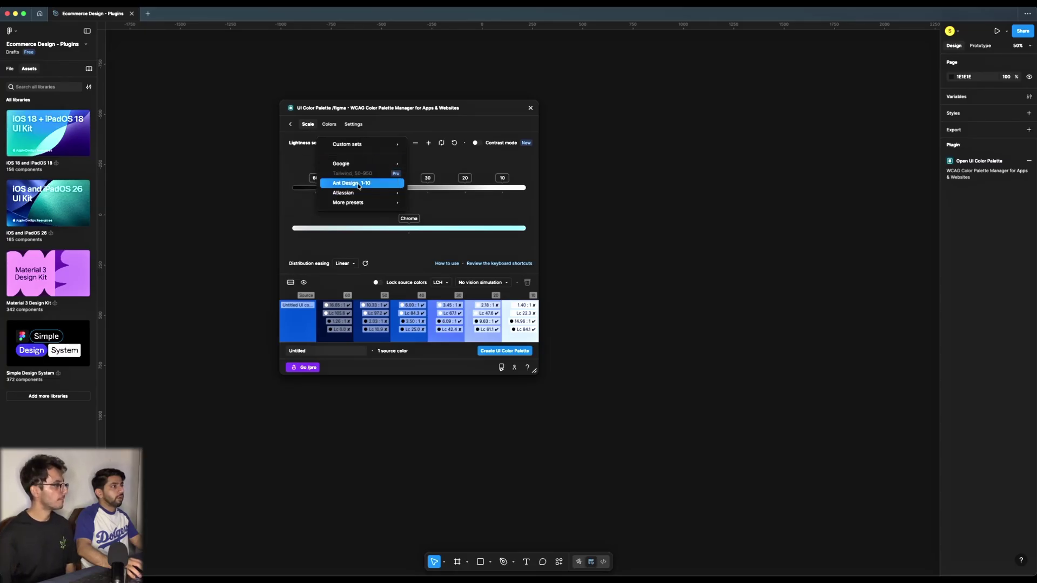
pyautogui.moveTo(378, 163)
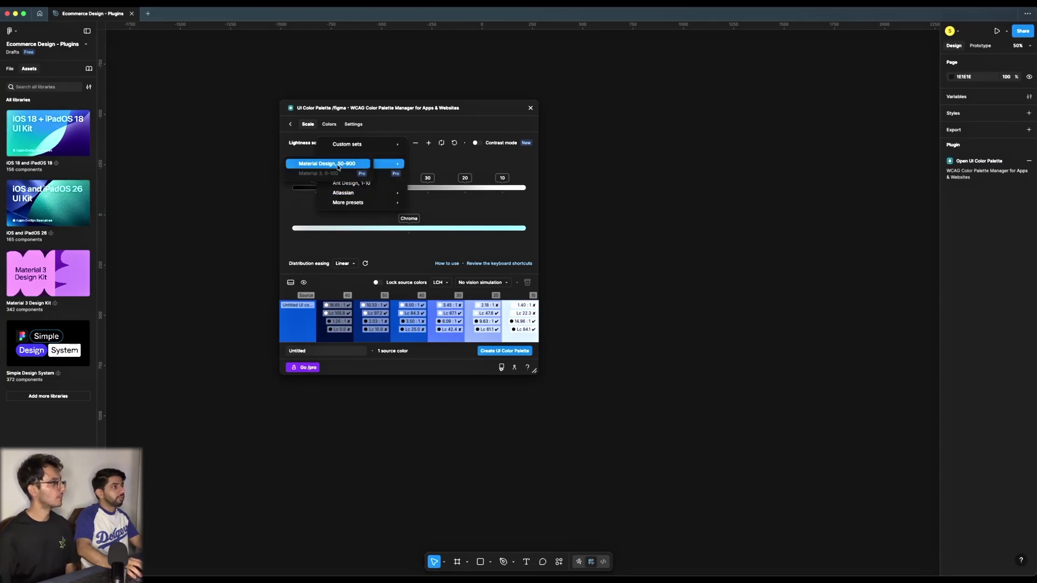
pyautogui.click(317, 186)
pyautogui.moveTo(317, 186); pyautogui.dragTo(433, 179)
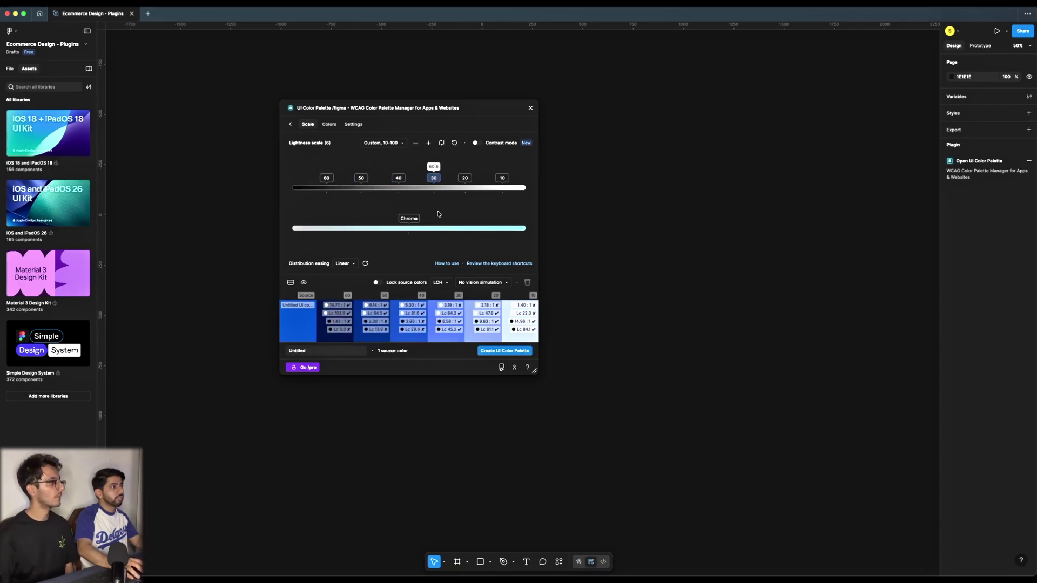
# - Create the UI color palette from the current settings and close the palette plugin
pyautogui.click(481, 352)
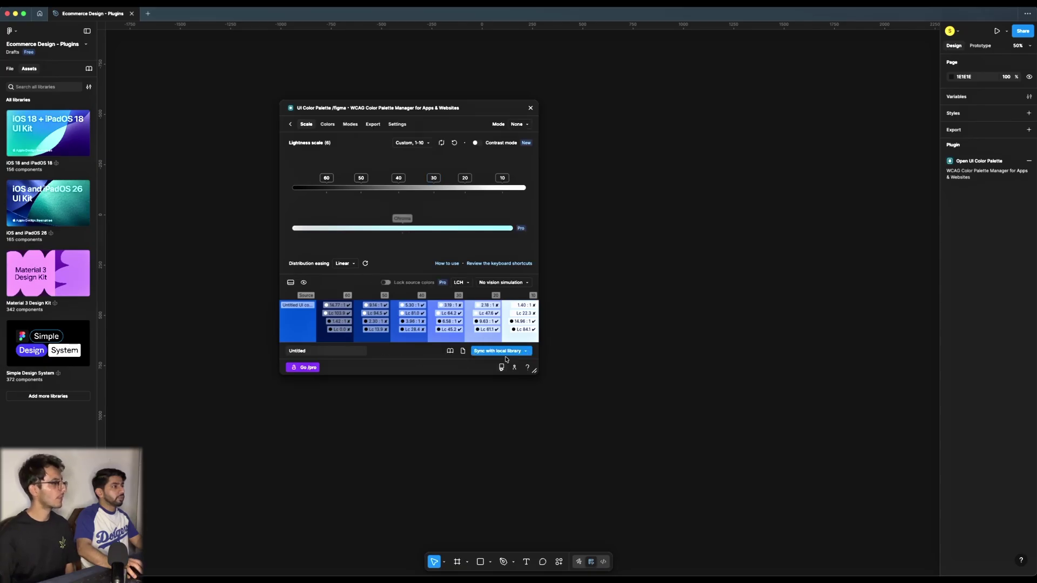
pyautogui.click(498, 352)
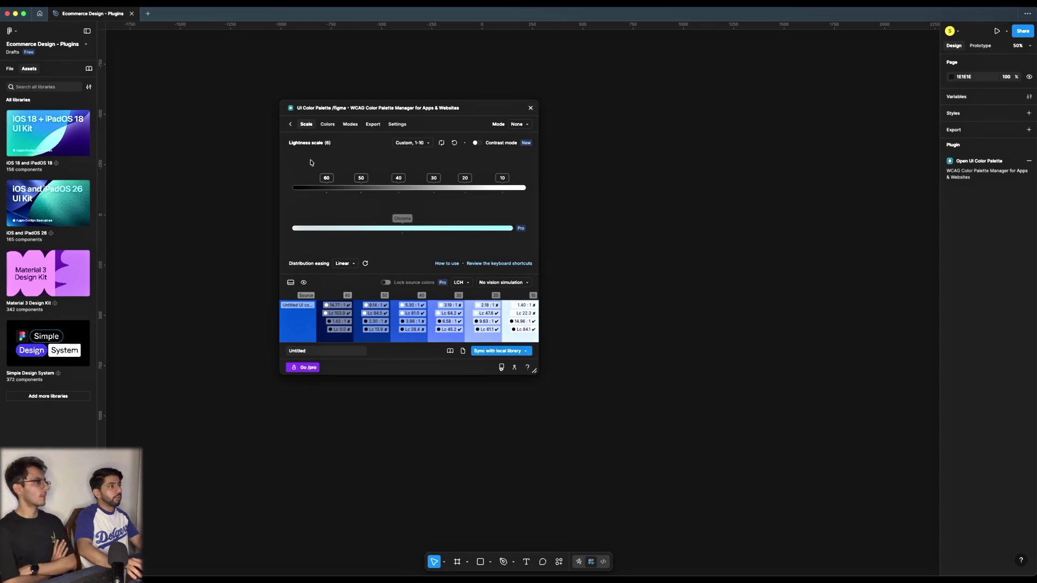
pyautogui.click(531, 108)
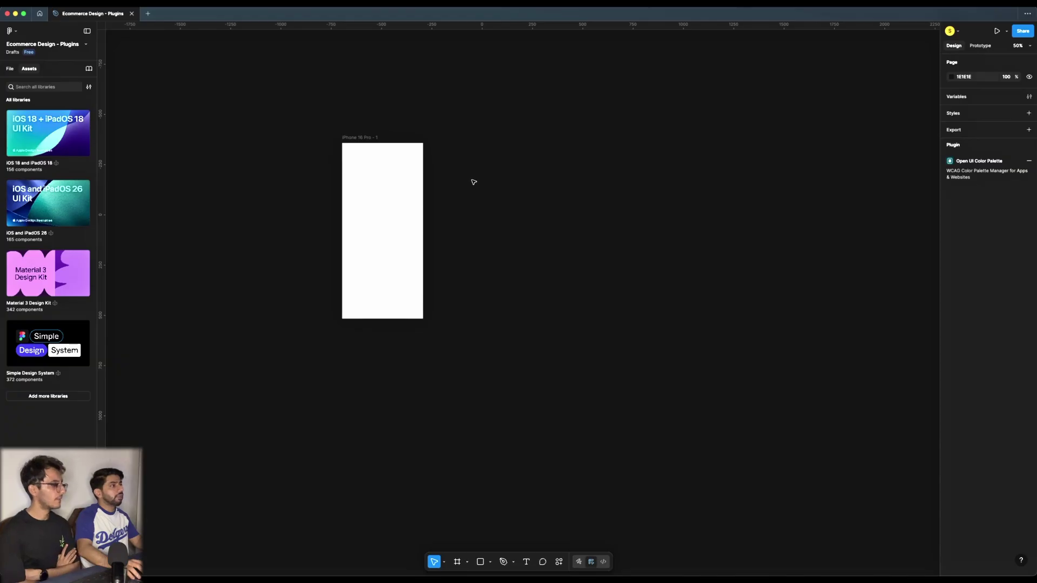
# - Search the plugins for "type scale" and run the Type Scale plugin
pyautogui.rightClick(452, 190)
pyautogui.moveTo(476, 261)
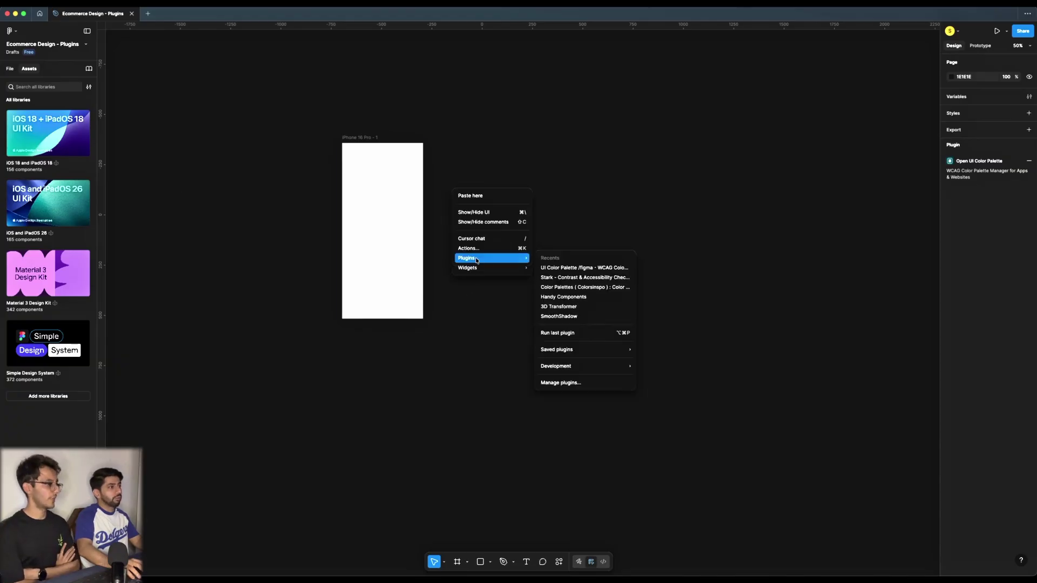
pyautogui.click(563, 387)
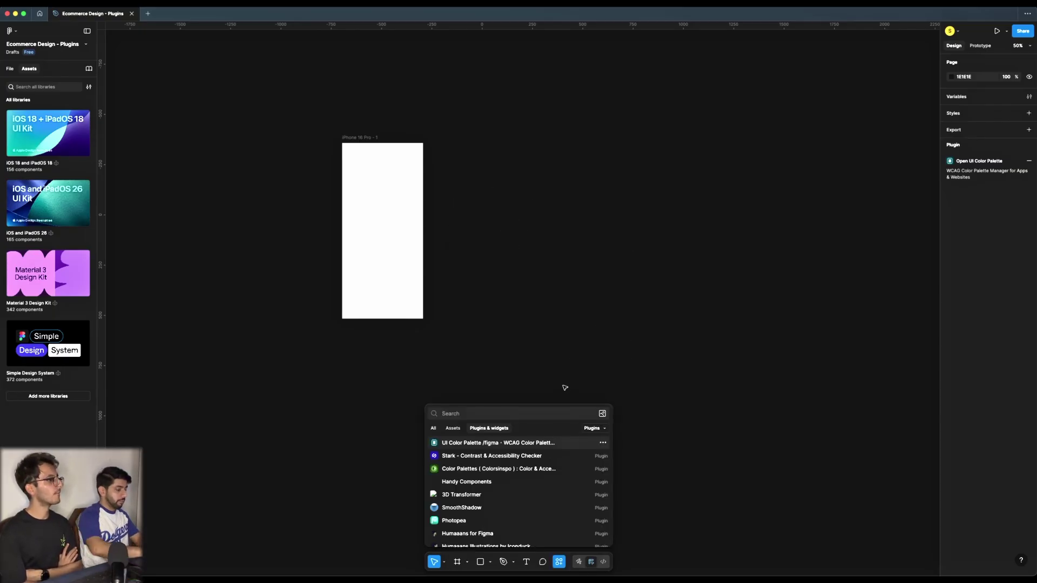
pyautogui.write('ty')
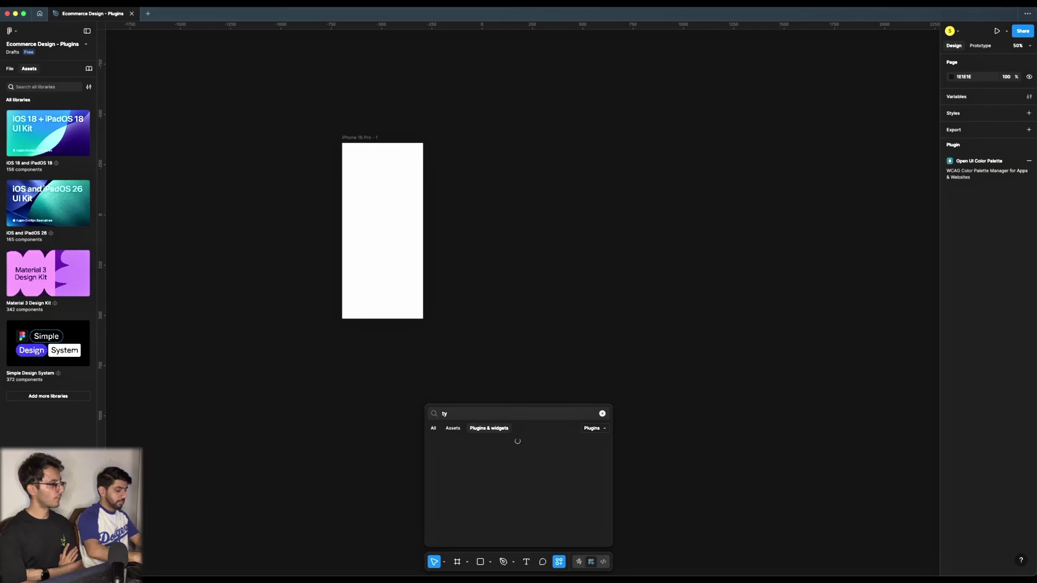
pyautogui.write('pe scale')
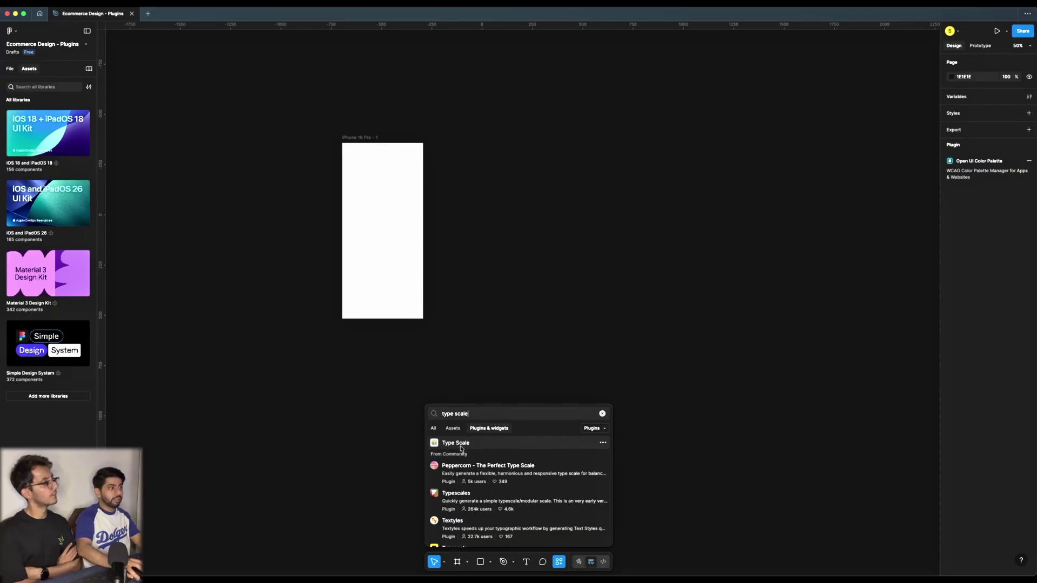
pyautogui.click(461, 444)
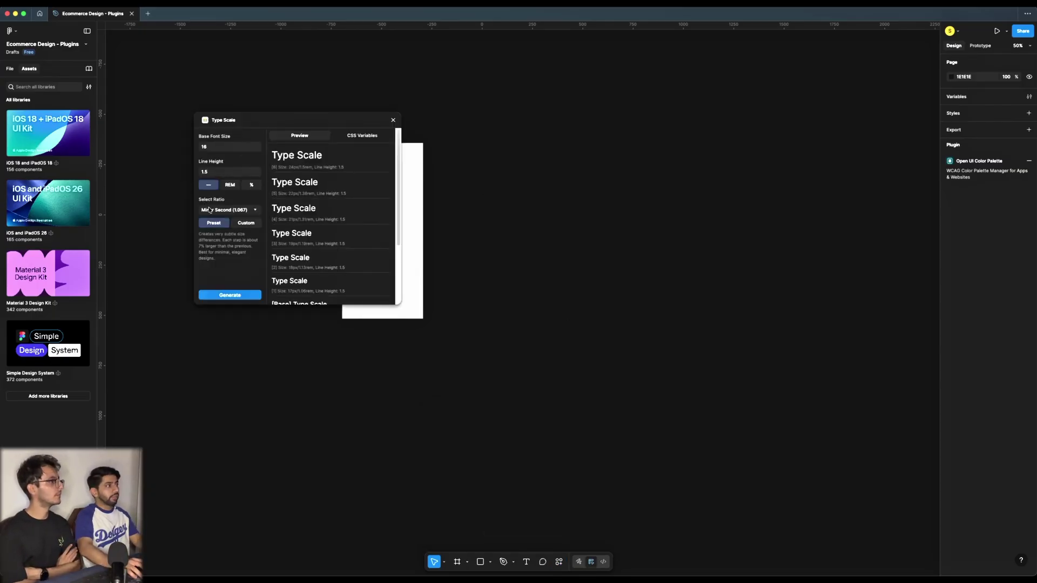
# - Set the type scale's base font size to 14 and move the plugin window beside the iPhone frame
pyautogui.click(217, 147)
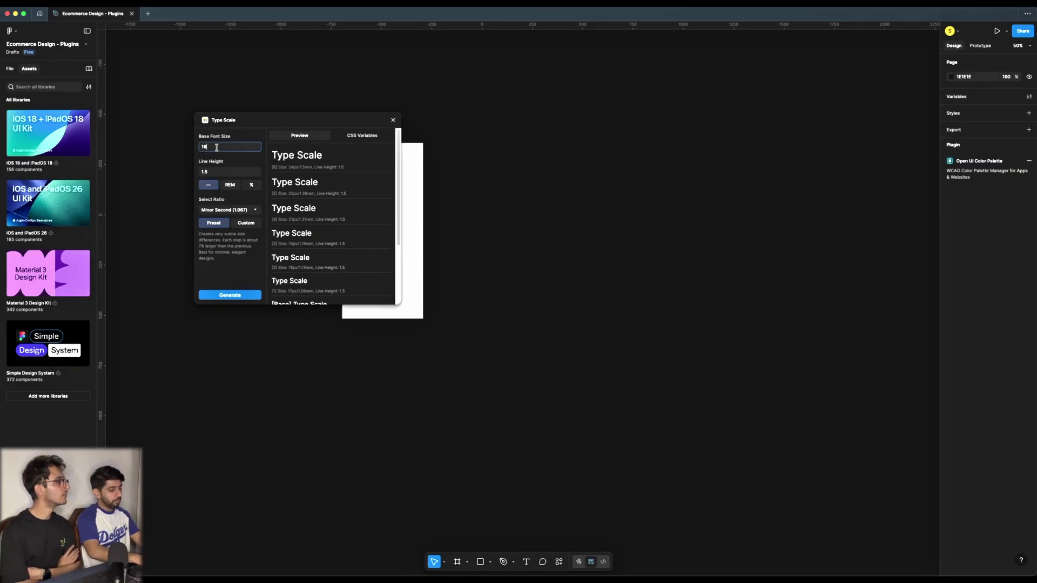
pyautogui.press('BackSpace')
pyautogui.write('4')
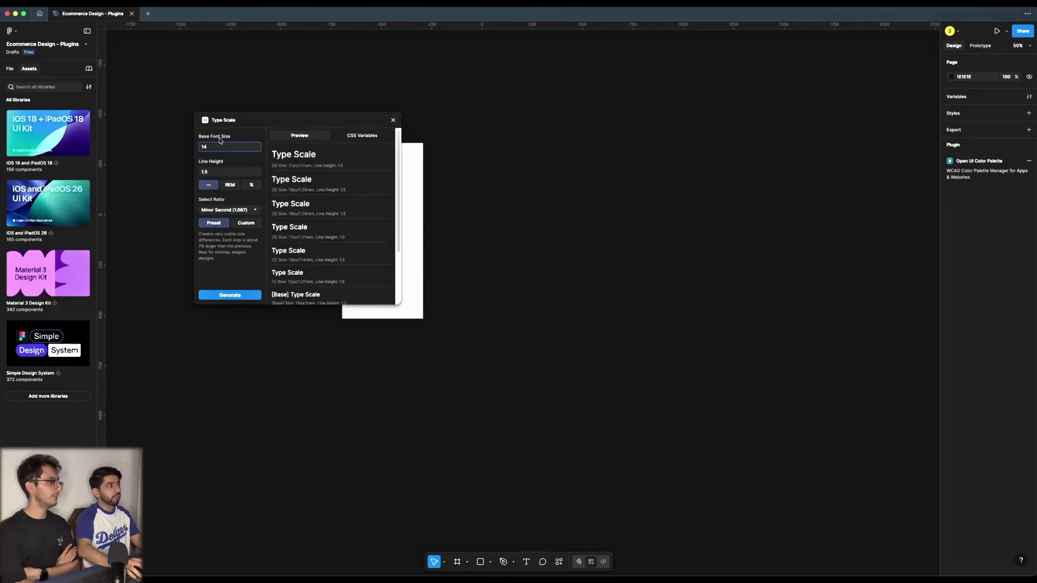
pyautogui.moveTo(280, 121); pyautogui.dragTo(512, 169)
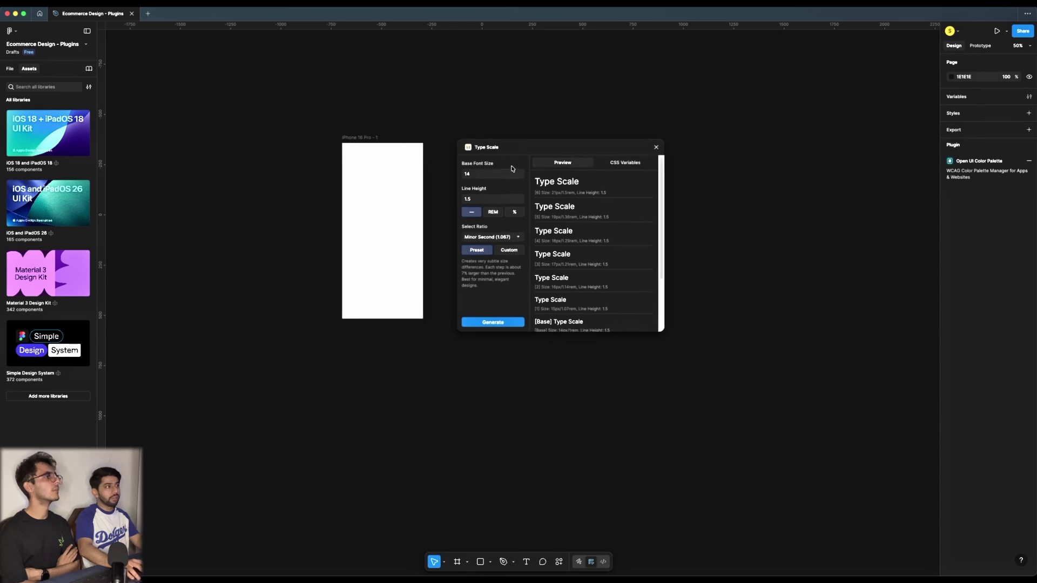
pyautogui.click(486, 199)
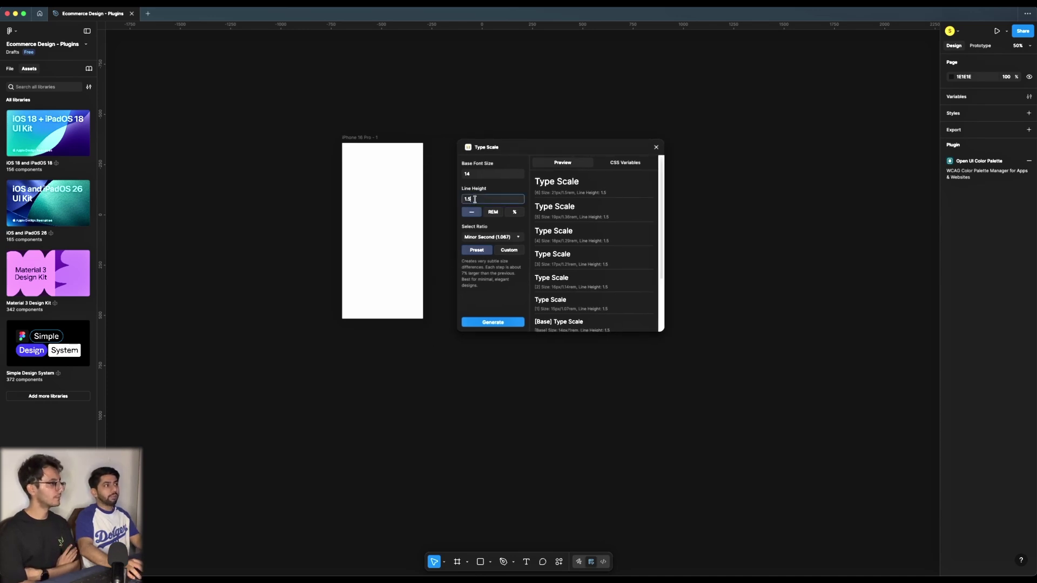
# - Try the Golden Ratio (1.618) preset for the type scale and review its preview sizes
pyautogui.click(481, 238)
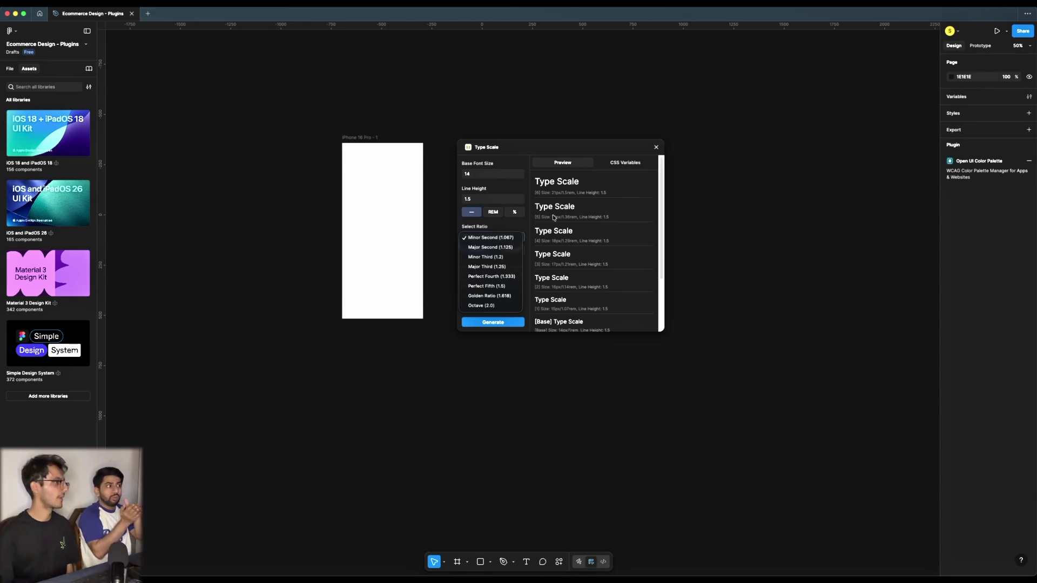
pyautogui.click(507, 237)
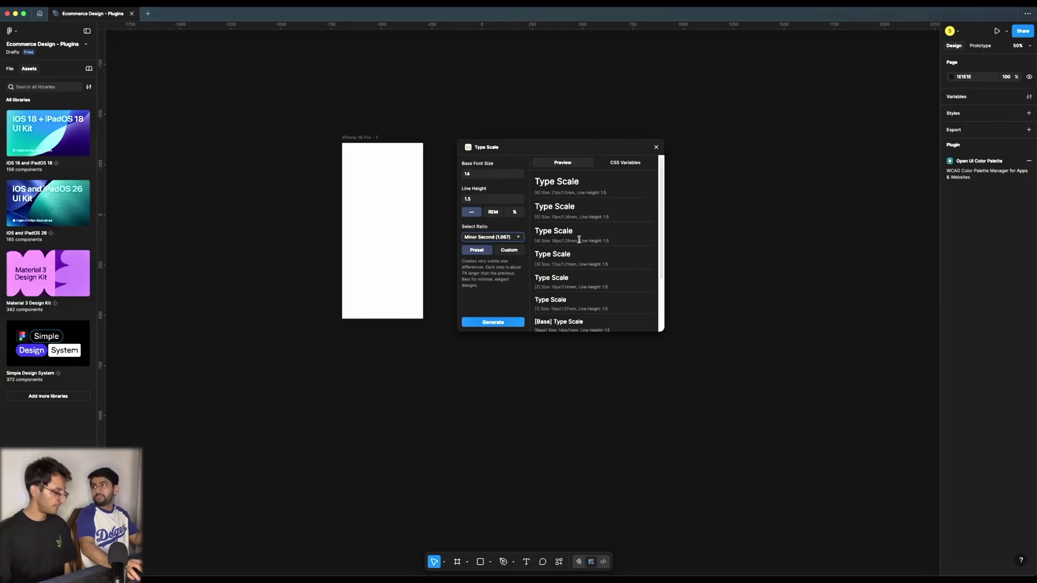
pyautogui.click(486, 237)
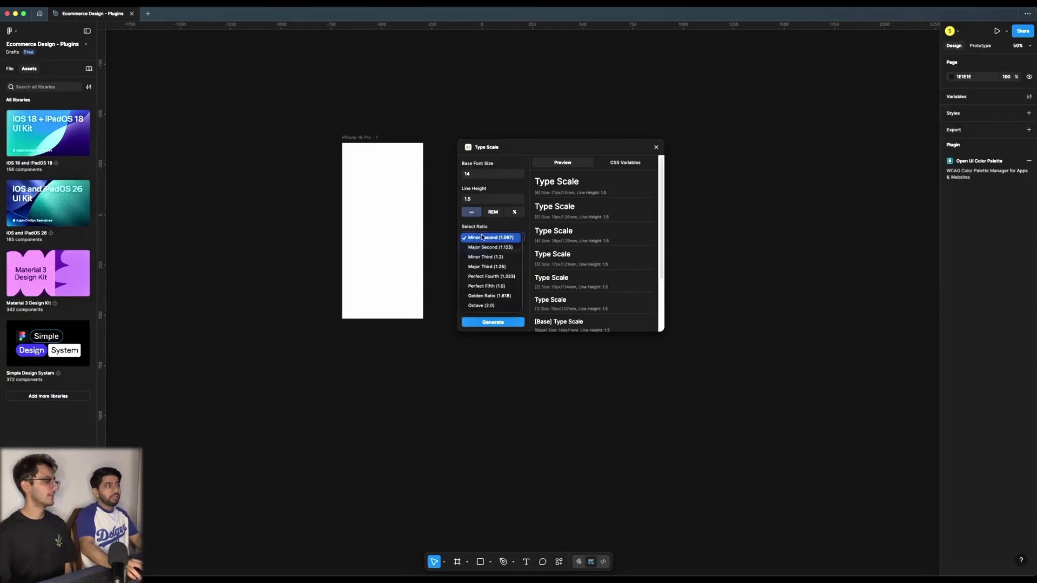
pyautogui.click(486, 296)
pyautogui.scroll(-3, 576, 251)
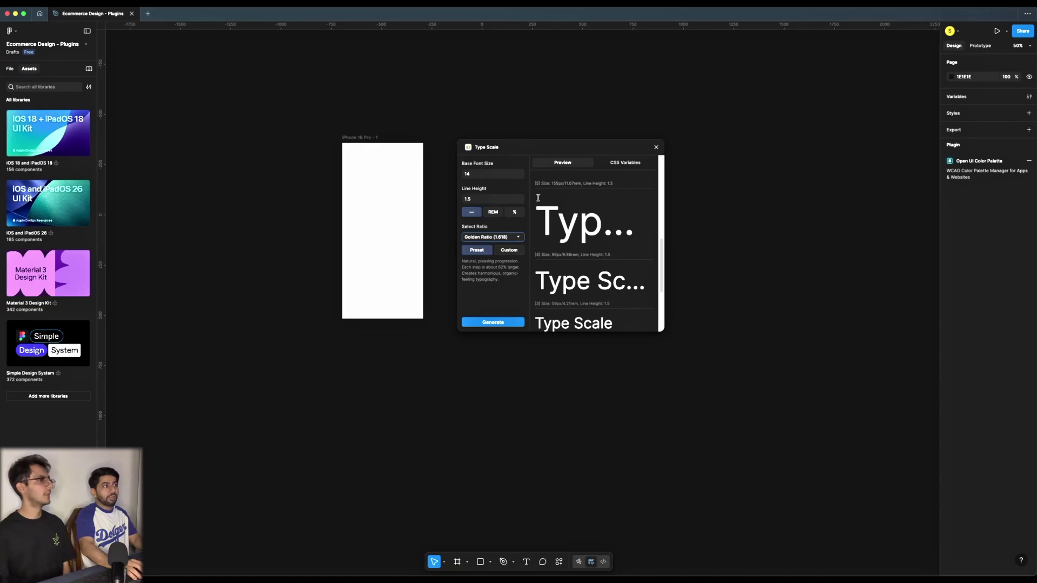
pyautogui.scroll(-3, 551, 253)
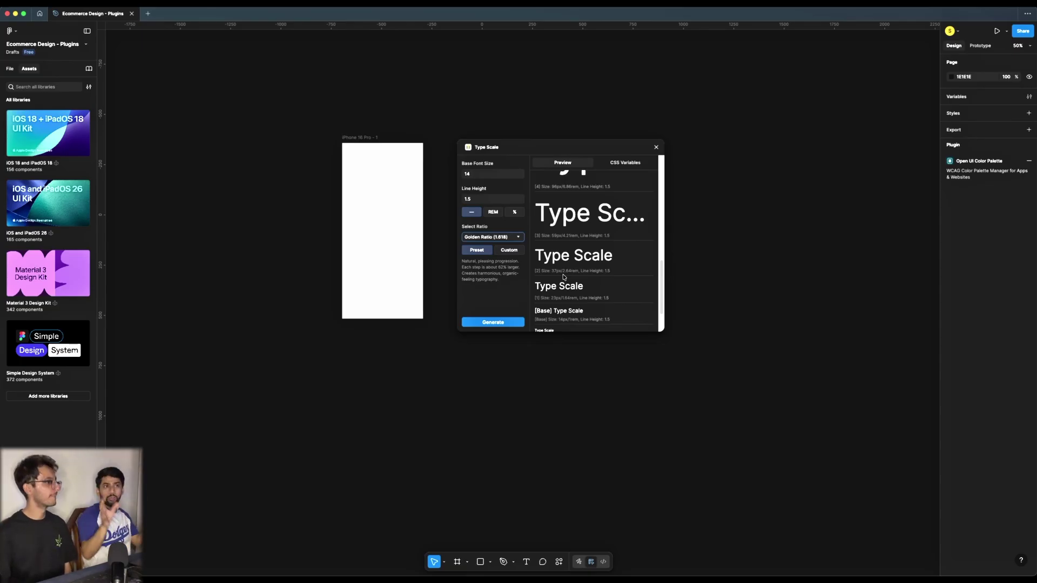
# - Set the scale ratio to Major Third (1.25), generate the type scale and close the plugin
pyautogui.click(513, 241)
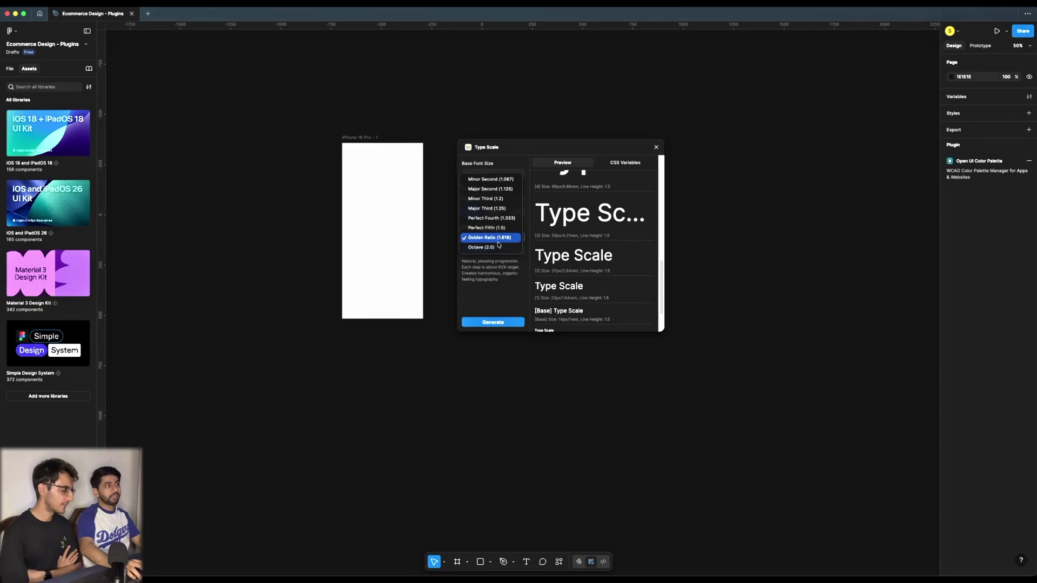
pyautogui.click(487, 210)
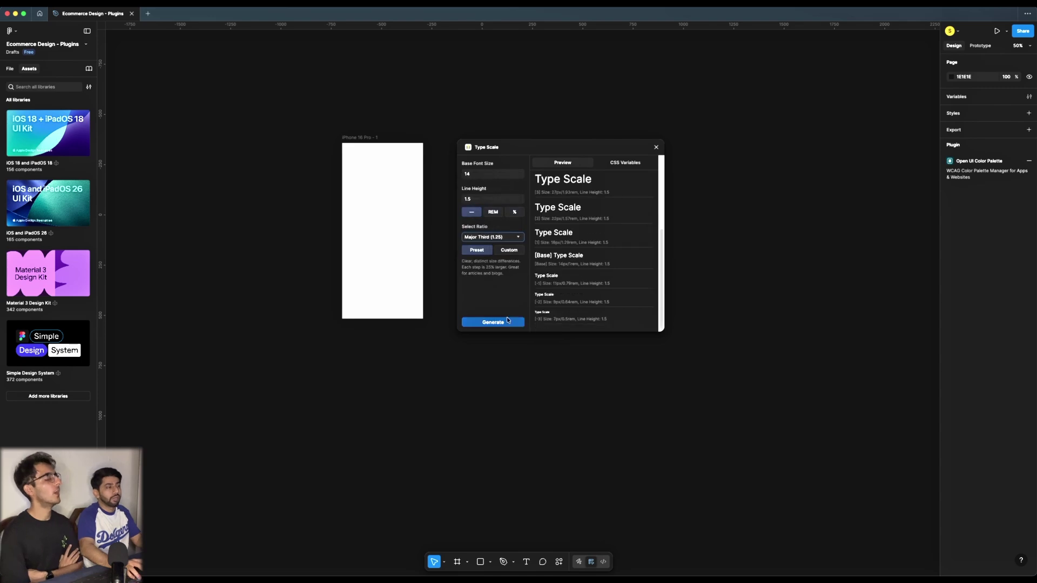
pyautogui.click(497, 322)
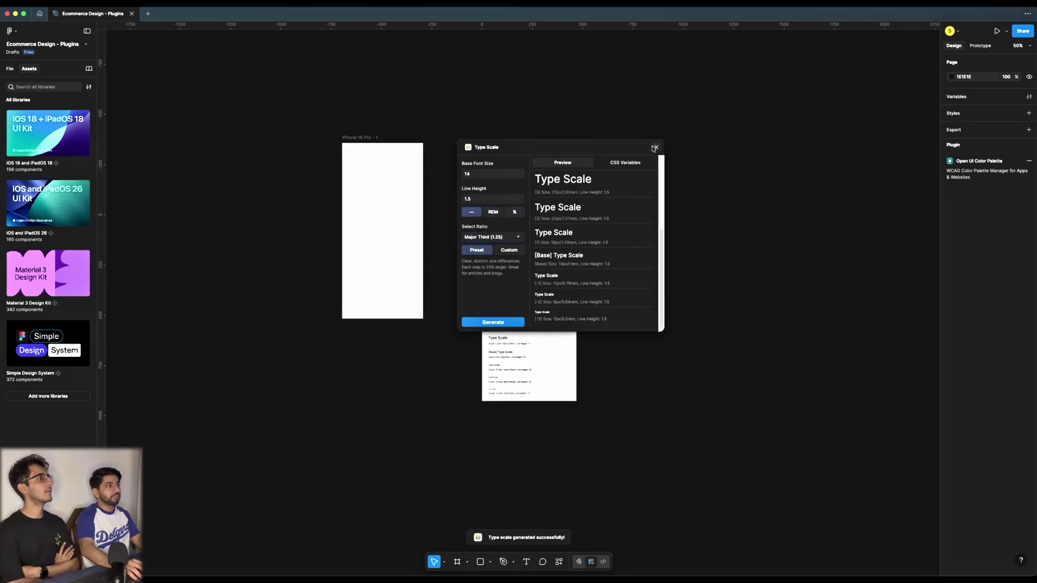
pyautogui.click(656, 147)
# - Add the sample text "ewewewq" on the canvas beside the Type Scale frame and browse the available text styles
pyautogui.scroll(3, 513, 332)
pyautogui.scroll(3, 507, 400)
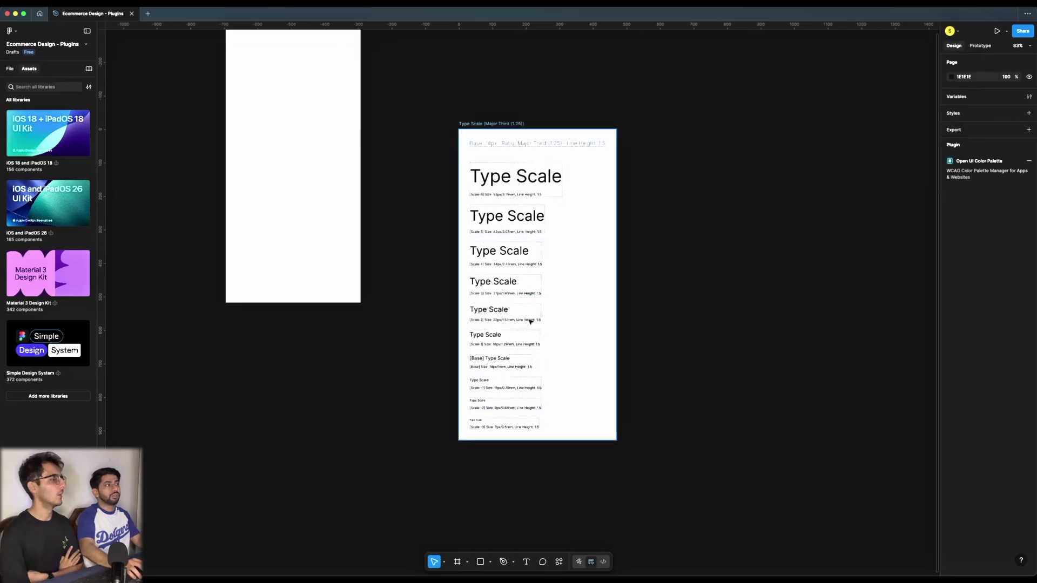
pyautogui.press('t')
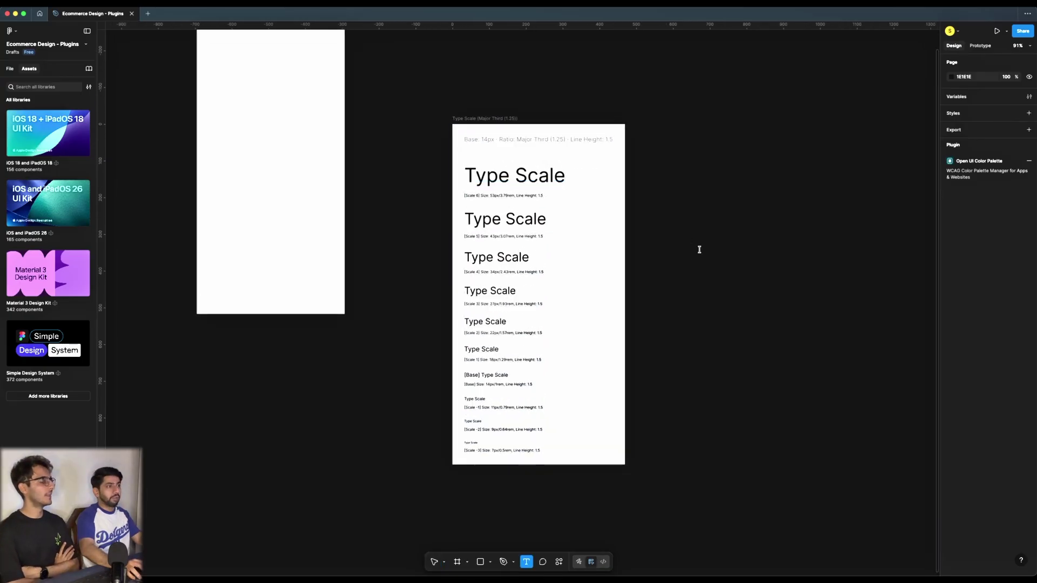
pyautogui.click(693, 243)
pyautogui.write('ewewewq')
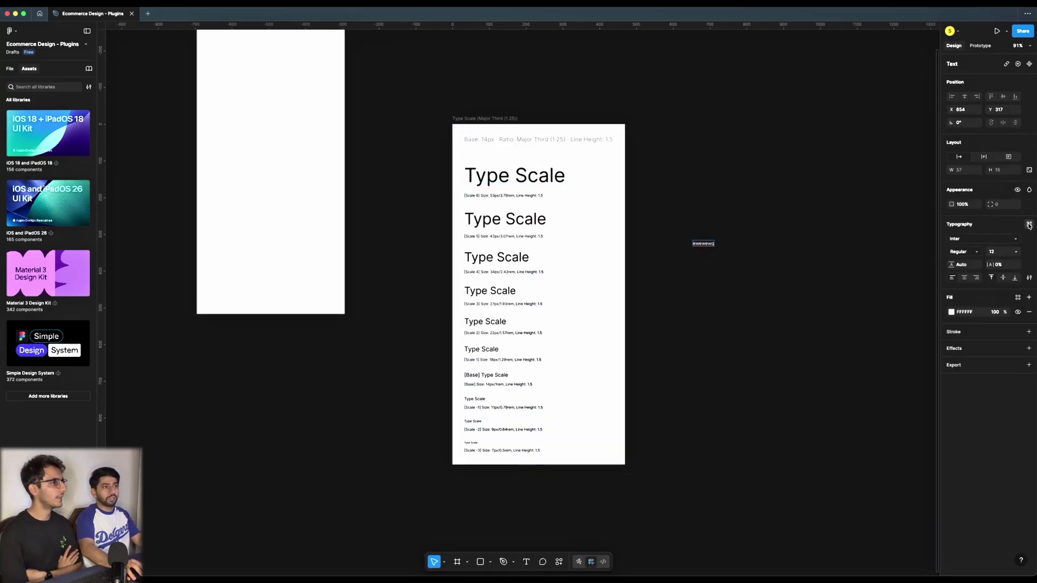
pyautogui.click(1029, 224)
pyautogui.scroll(-5, 879, 336)
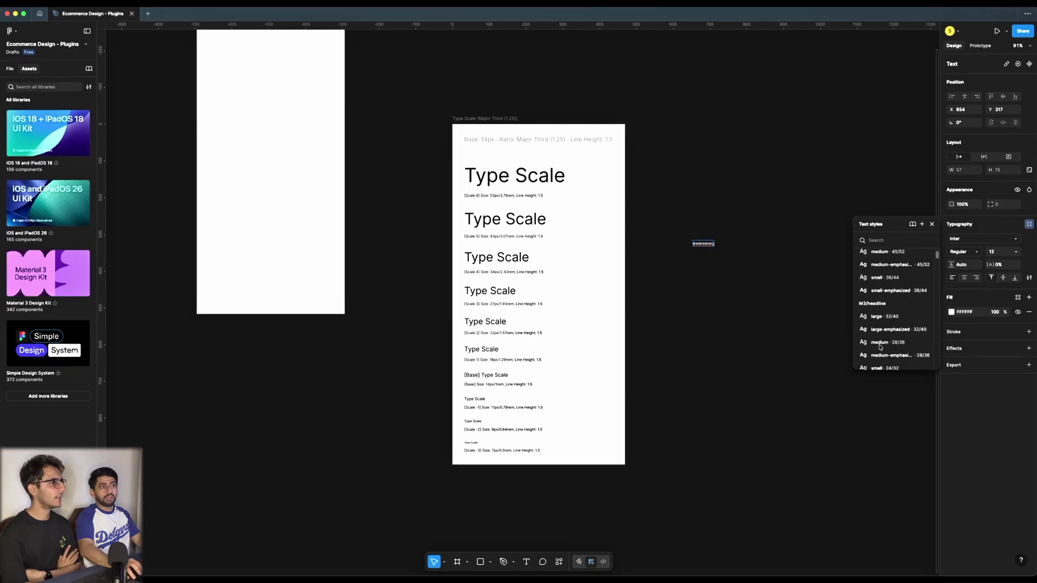
pyautogui.press('Escape')
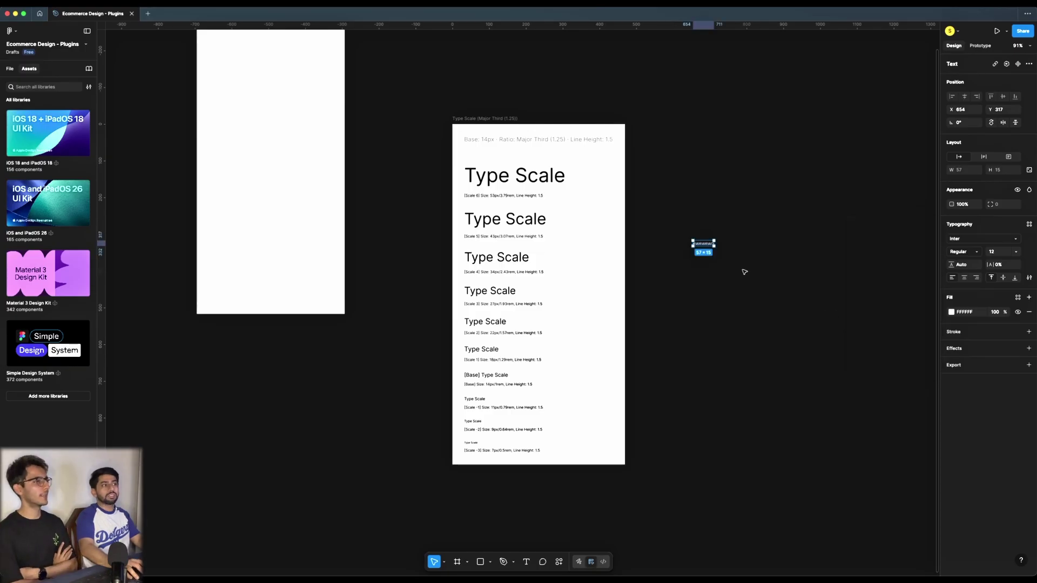
# - Apply the Body/Italic text style to the sample text and switch it to Title2/Emphasized
pyautogui.click(1030, 224)
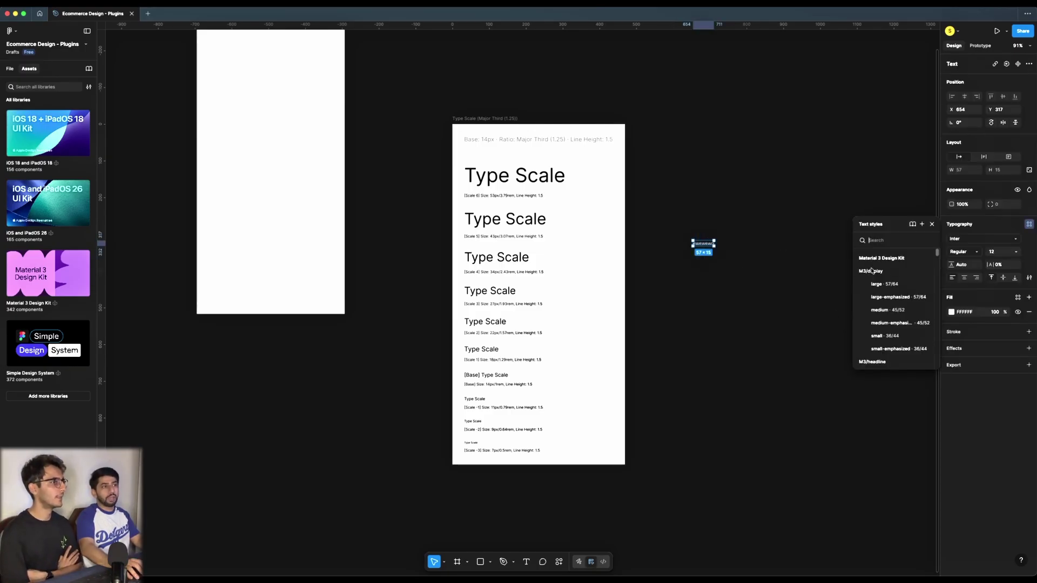
pyautogui.scroll(-6, 884, 309)
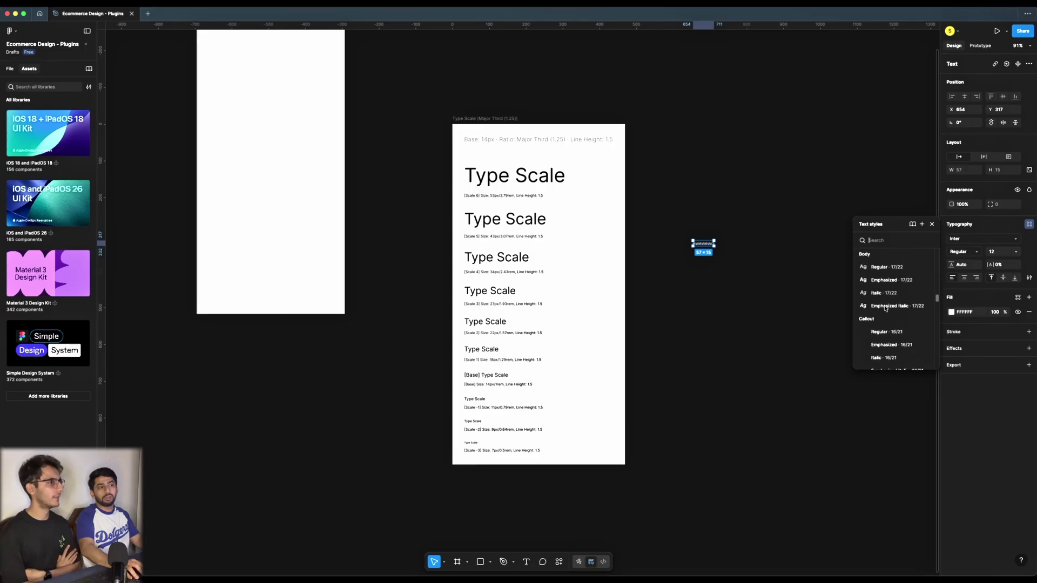
pyautogui.press('Escape')
pyautogui.scroll(5, 679, 243)
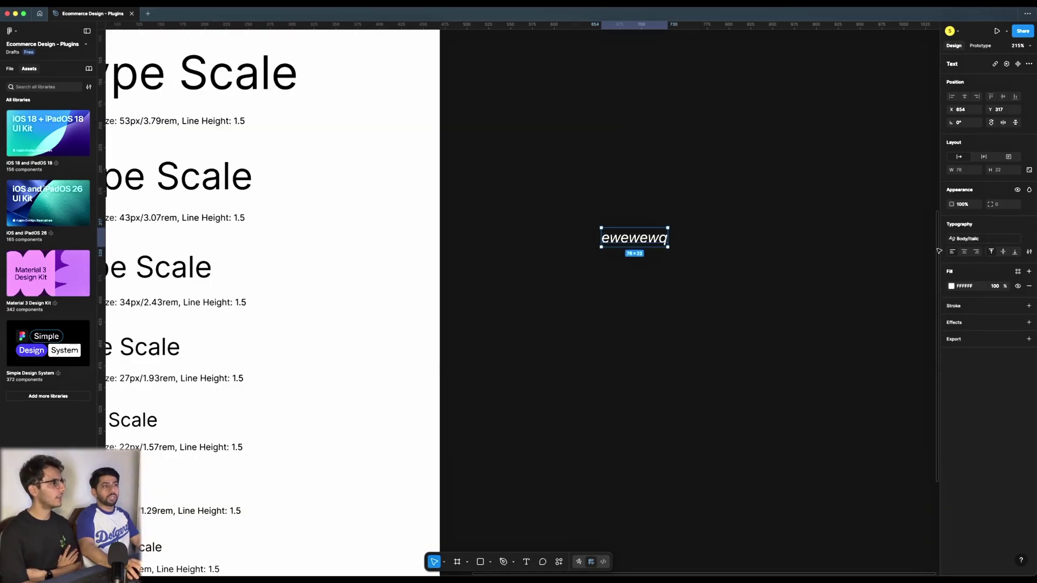
pyautogui.click(962, 239)
pyautogui.click(901, 298)
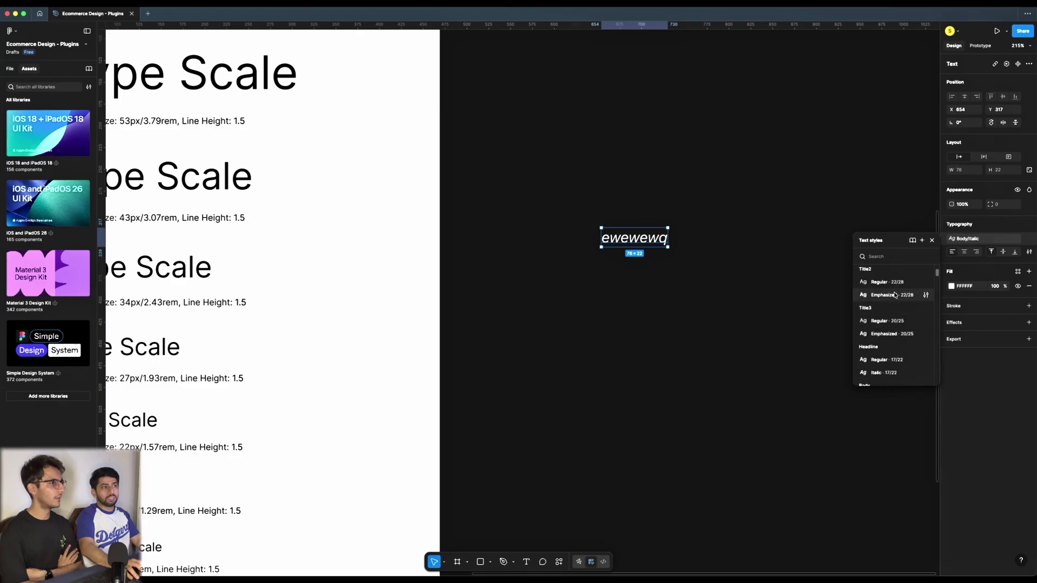
pyautogui.scroll(-5, 736, 248)
# - Delete the sample text beside the Type Scale frame
pyautogui.click(708, 236)
pyautogui.click(697, 244)
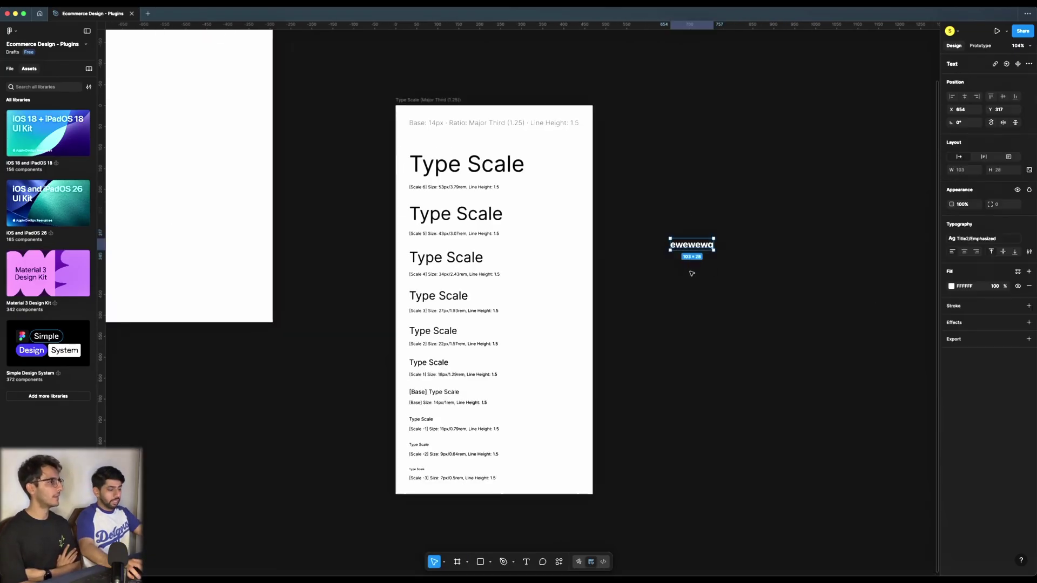
pyautogui.press('Delete')
# - Show the file's layers and move the Type Scale frame farther from the iPhone frame, to about X 277, Y -64
pyautogui.scroll(-5, 724, 240)
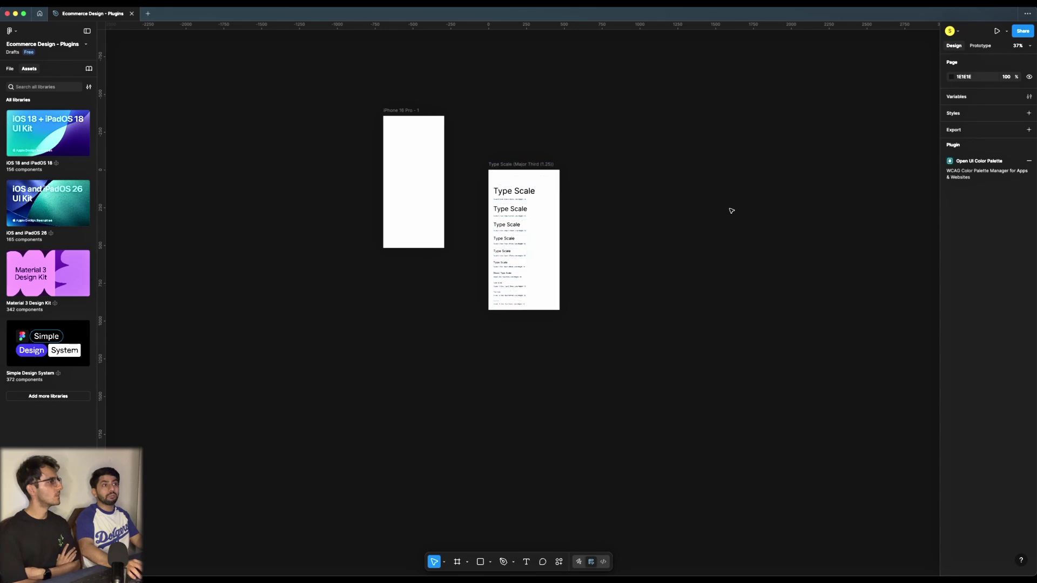
pyautogui.scroll(1, 864, 183)
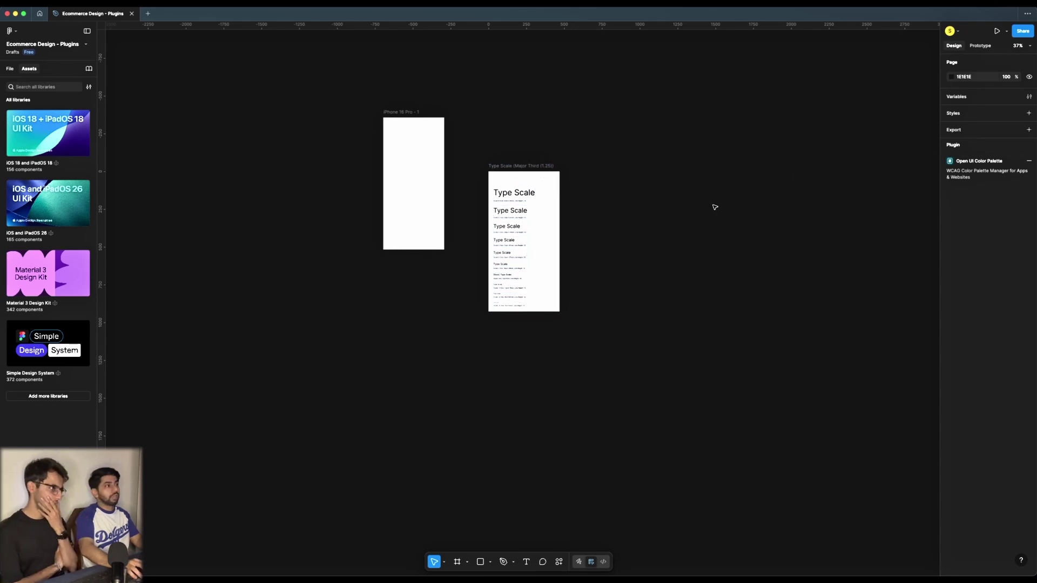
pyautogui.scroll(2, 409, 159)
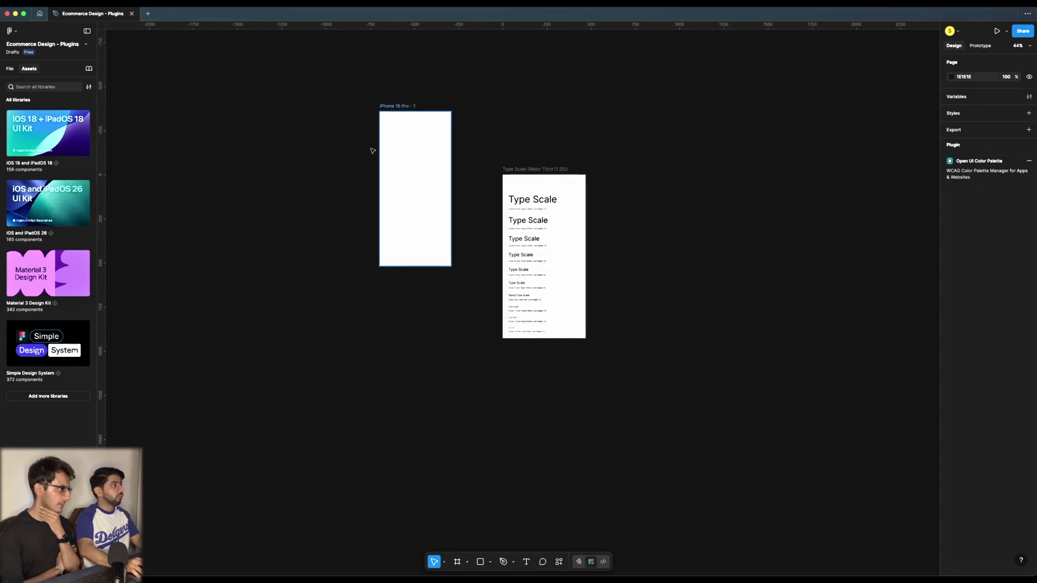
pyautogui.click(10, 68)
pyautogui.scroll(-2, 327, 199)
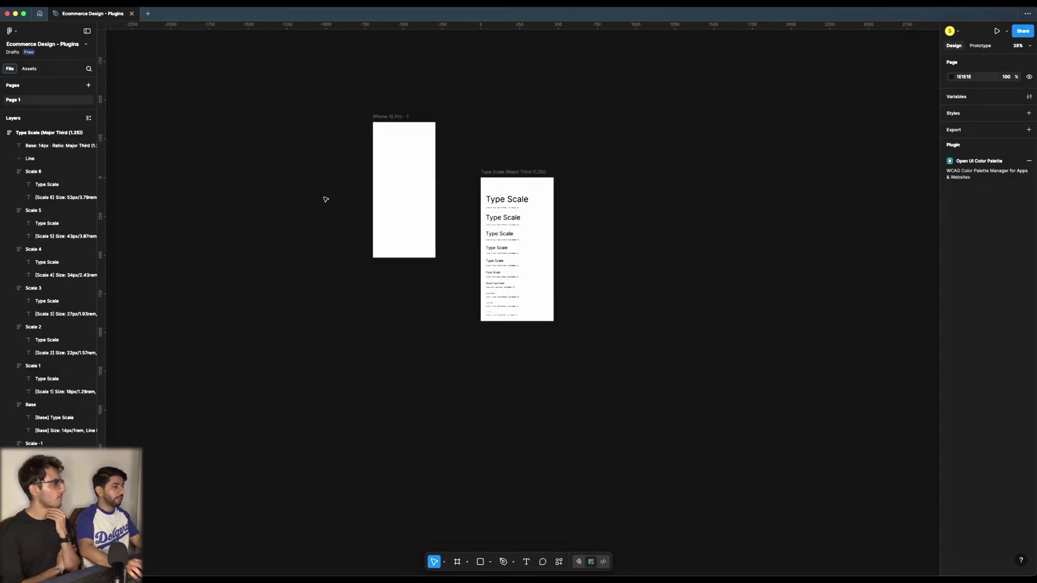
pyautogui.click(499, 172)
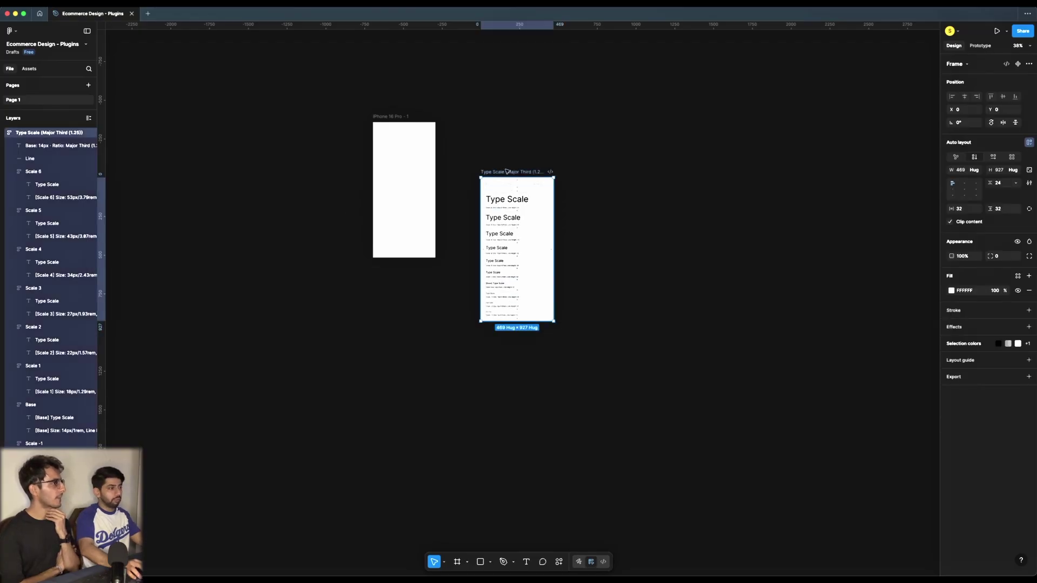
pyautogui.scroll(4, 420, 133)
pyautogui.click(451, 136)
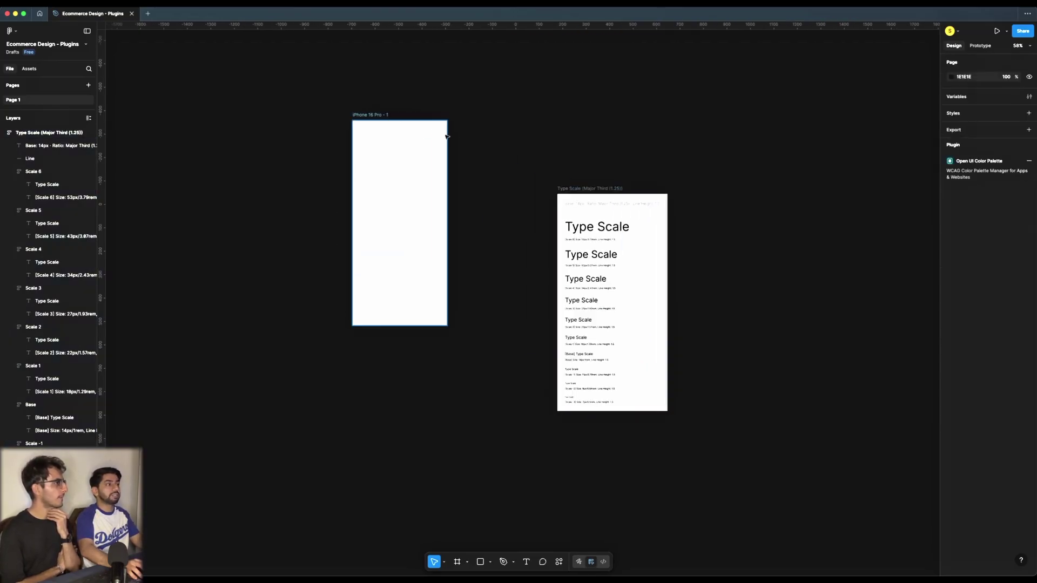
pyautogui.scroll(2, 454, 142)
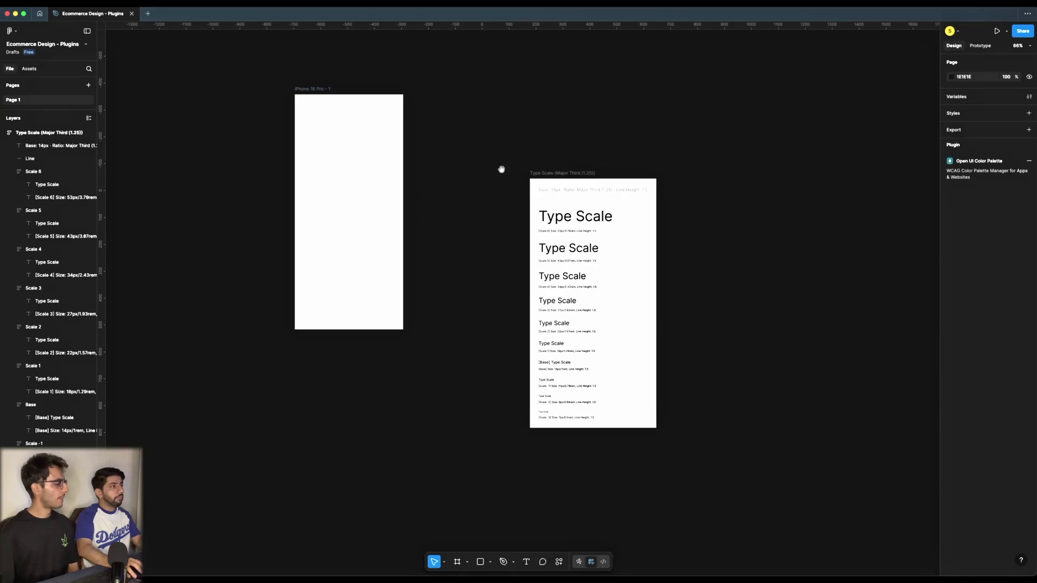
pyautogui.hscroll(1, 500, 169)
pyautogui.moveTo(550, 172); pyautogui.dragTo(577, 166)
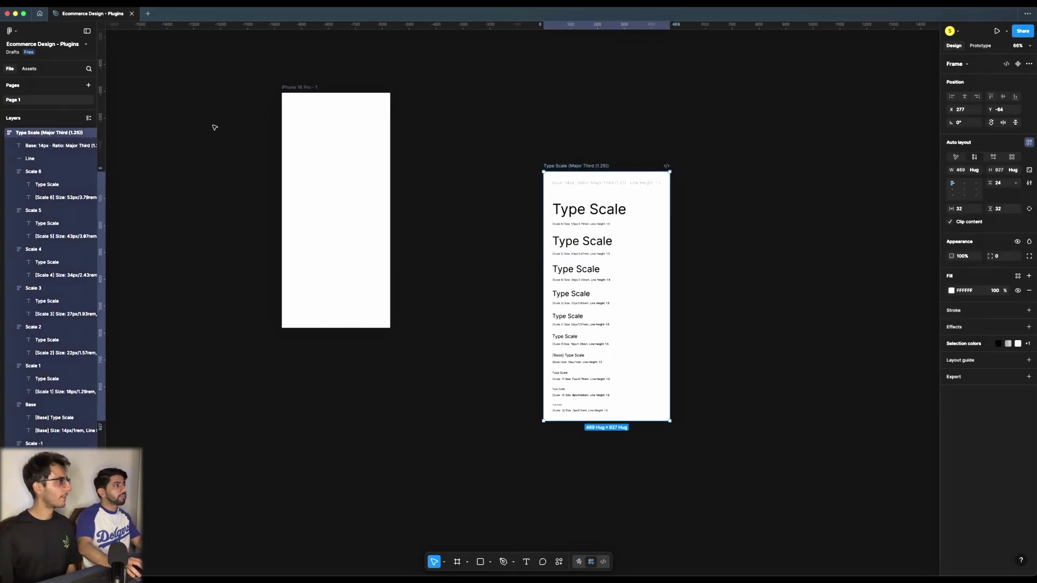
pyautogui.click(216, 127)
pyautogui.moveTo(473, 161); pyautogui.dragTo(577, 403)
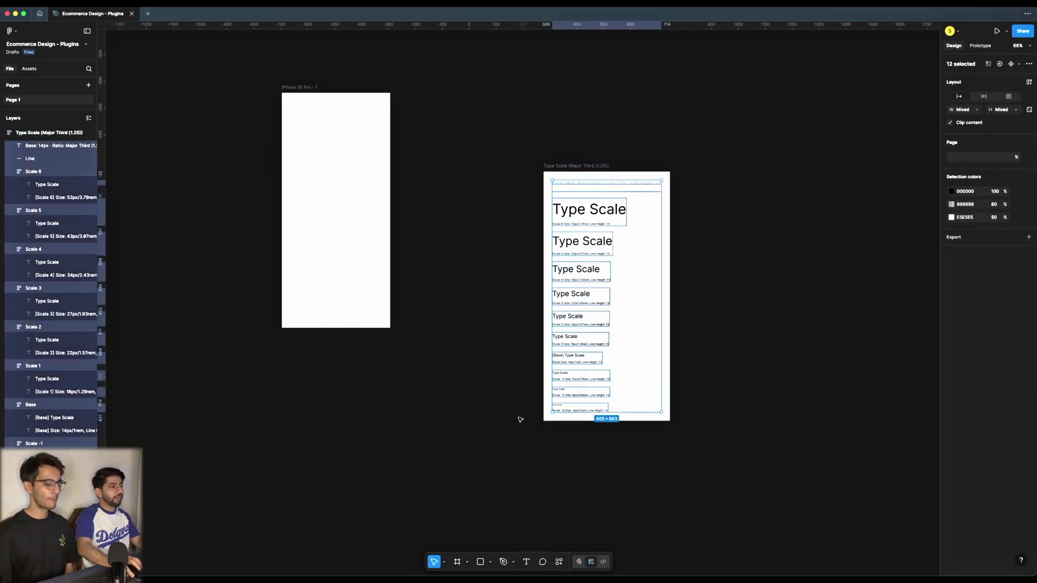
pyautogui.click(520, 419)
# - Move the iPhone 16 Pro frame slightly, to about X -633, Y -342
pyautogui.moveTo(370, 163); pyautogui.dragTo(387, 167)
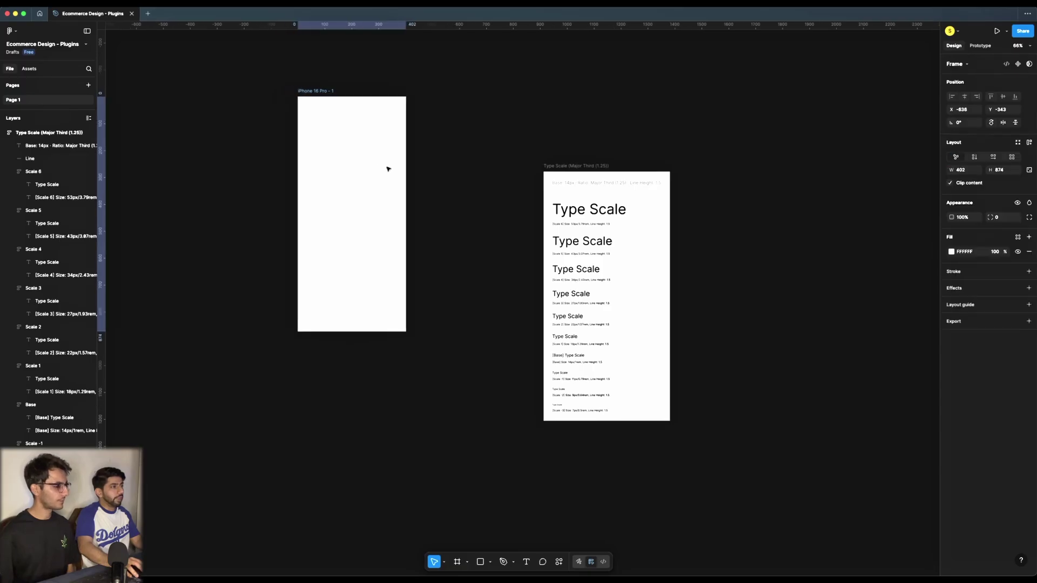
pyautogui.scroll(1, 432, 164)
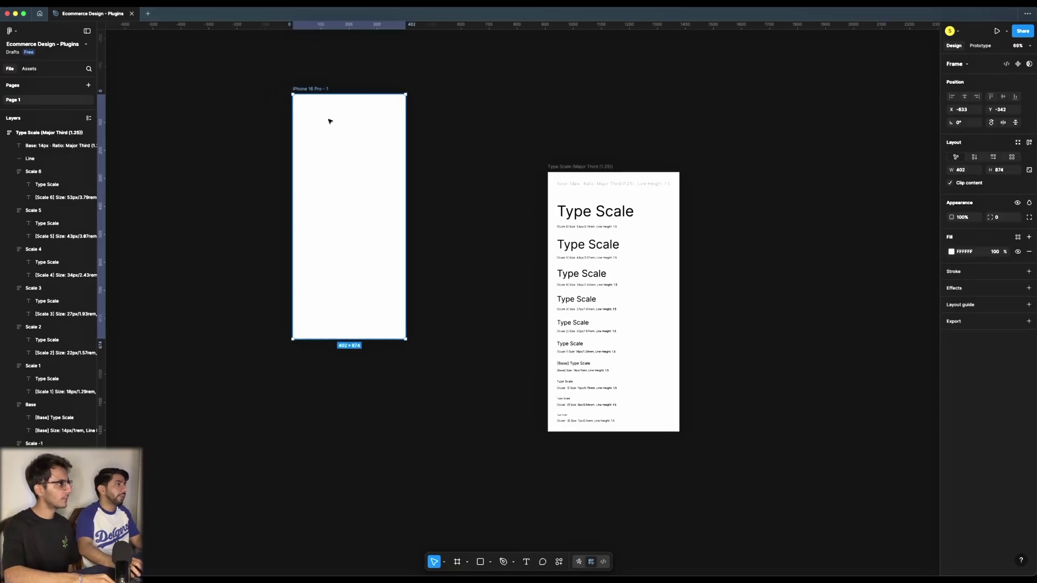
pyautogui.click(287, 127)
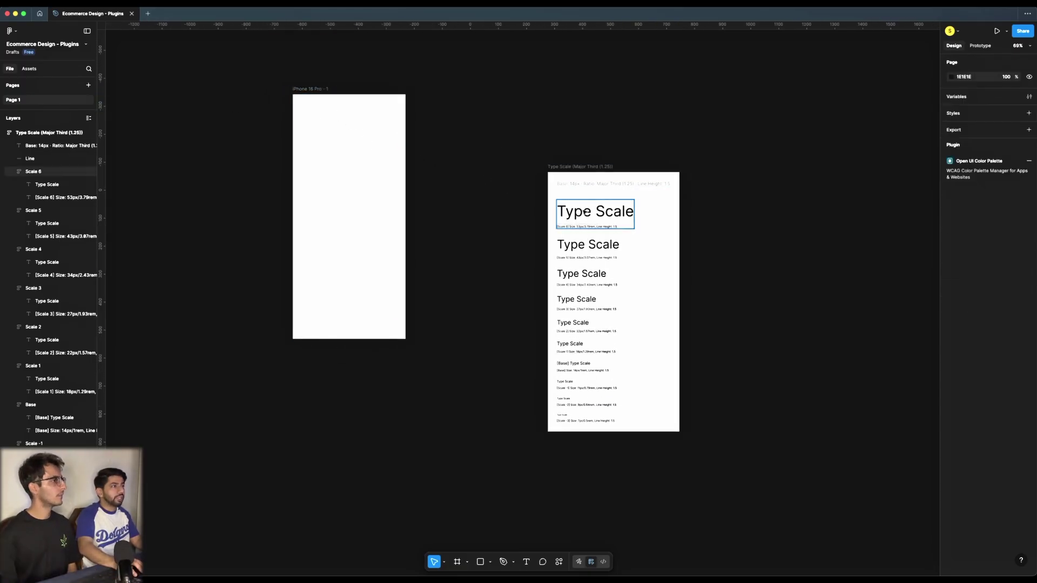
pyautogui.scroll(1, 332, 100)
# - Add a "Cart" text heading near the top edge of the iPhone frame and centre it horizontally
pyautogui.click(335, 105)
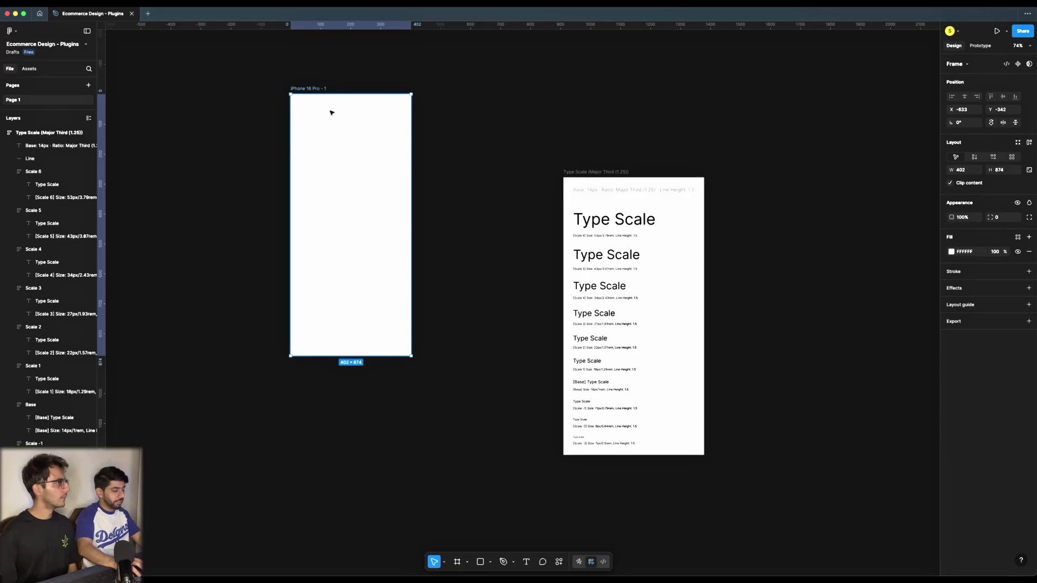
pyautogui.press('t')
pyautogui.click(332, 104)
pyautogui.write('Cart')
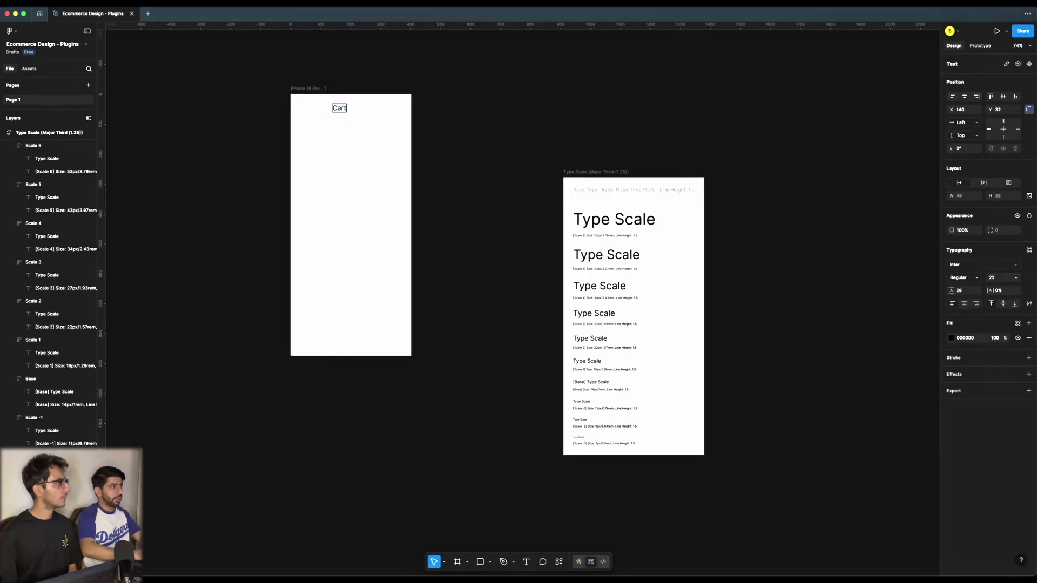
pyautogui.press('Escape')
pyautogui.click(964, 96)
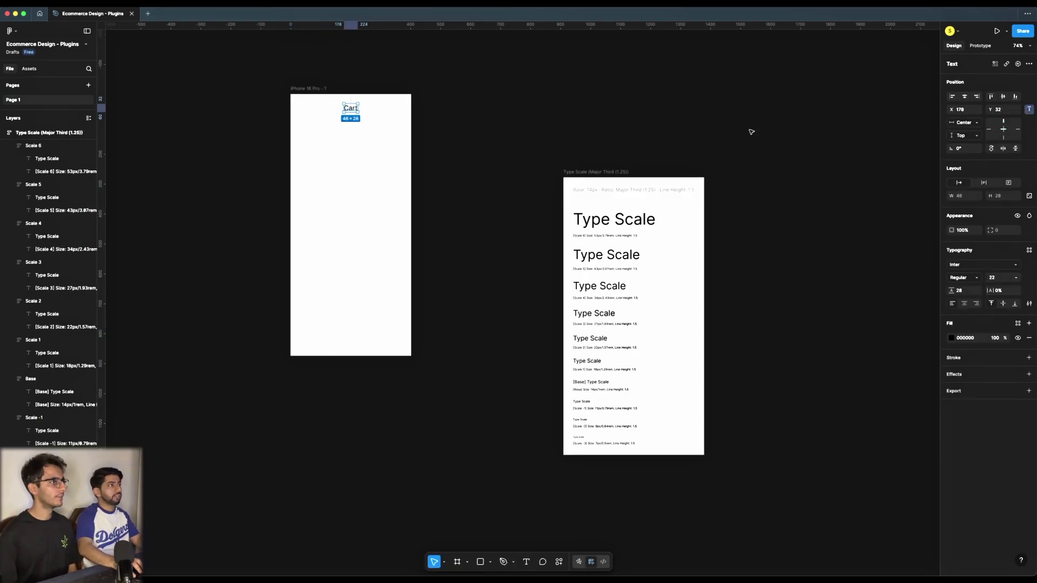
pyautogui.click(463, 121)
# - Apply the M3/title/large-emphasized text style to the Cart heading and recentre it horizontally in the iPhone frame
pyautogui.click(352, 112)
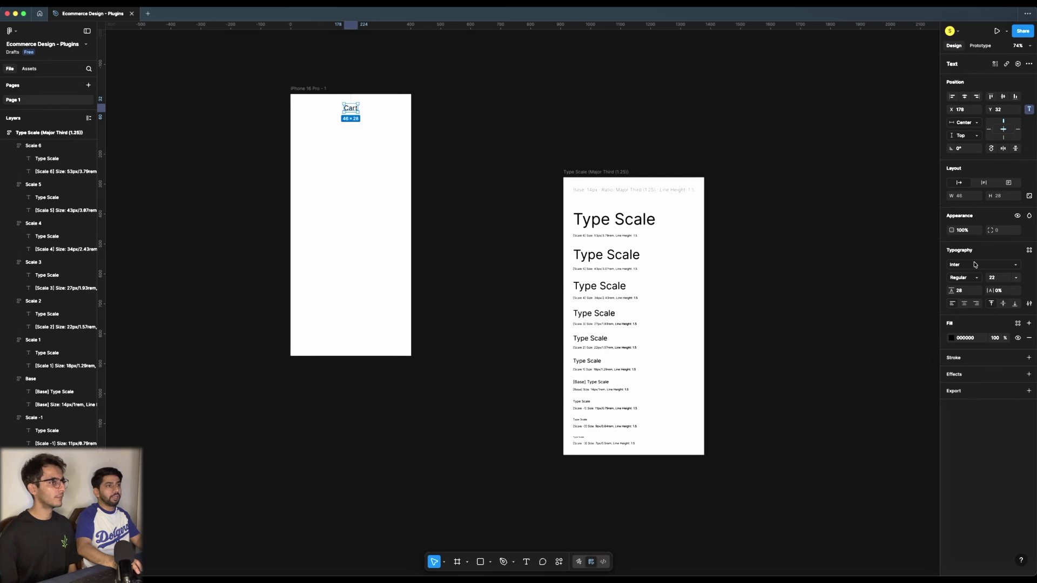
pyautogui.click(1030, 253)
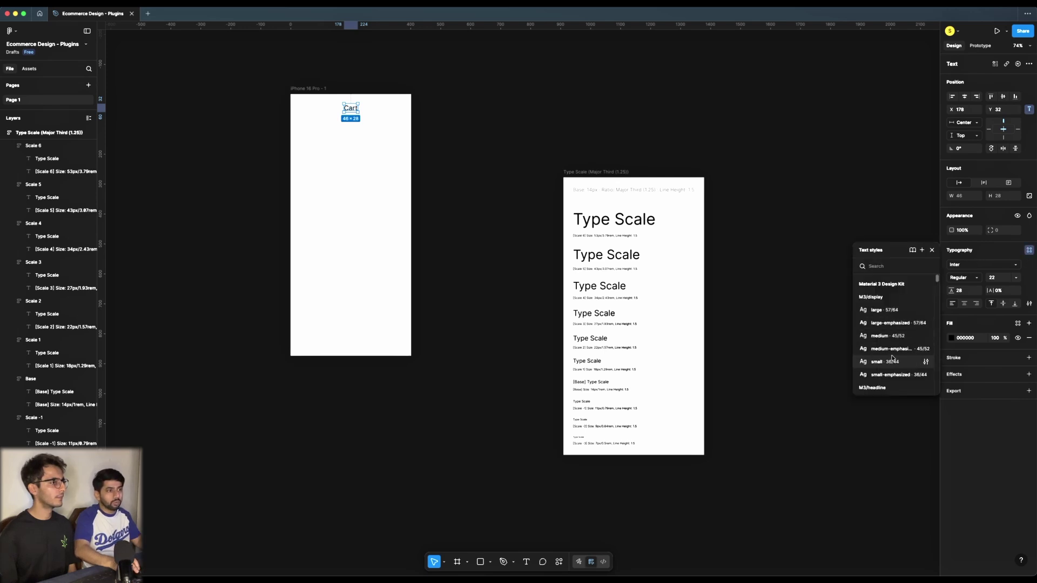
pyautogui.scroll(-3, 894, 351)
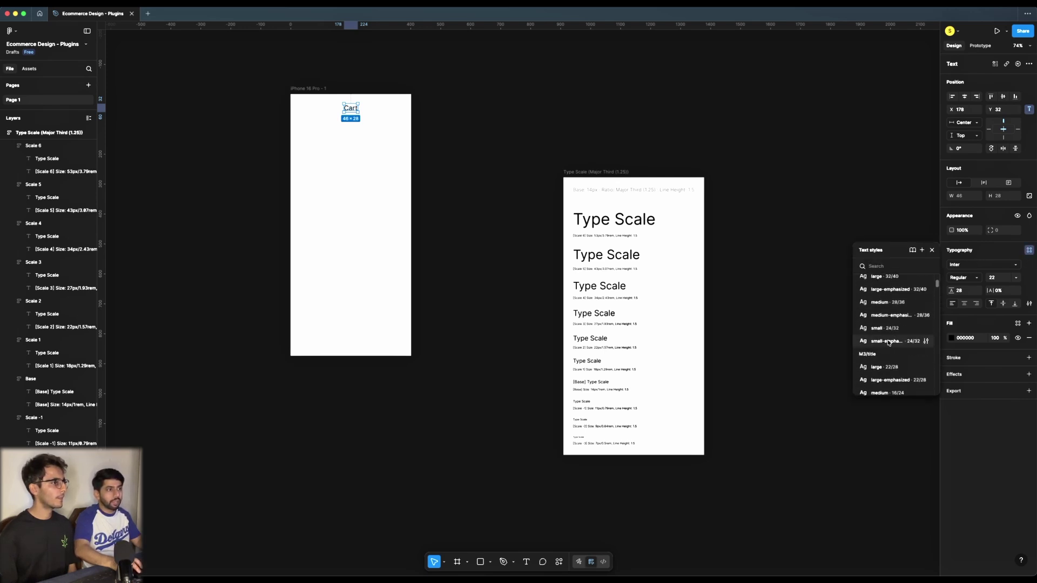
pyautogui.scroll(1, 879, 324)
pyautogui.scroll(1, 879, 316)
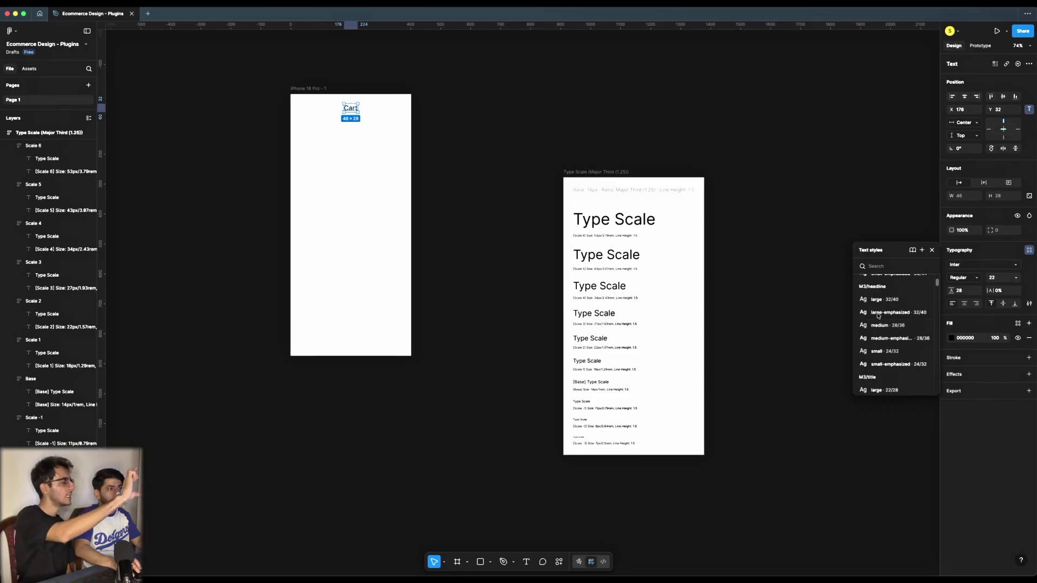
pyautogui.scroll(3, 368, 117)
pyautogui.scroll(4, 367, 117)
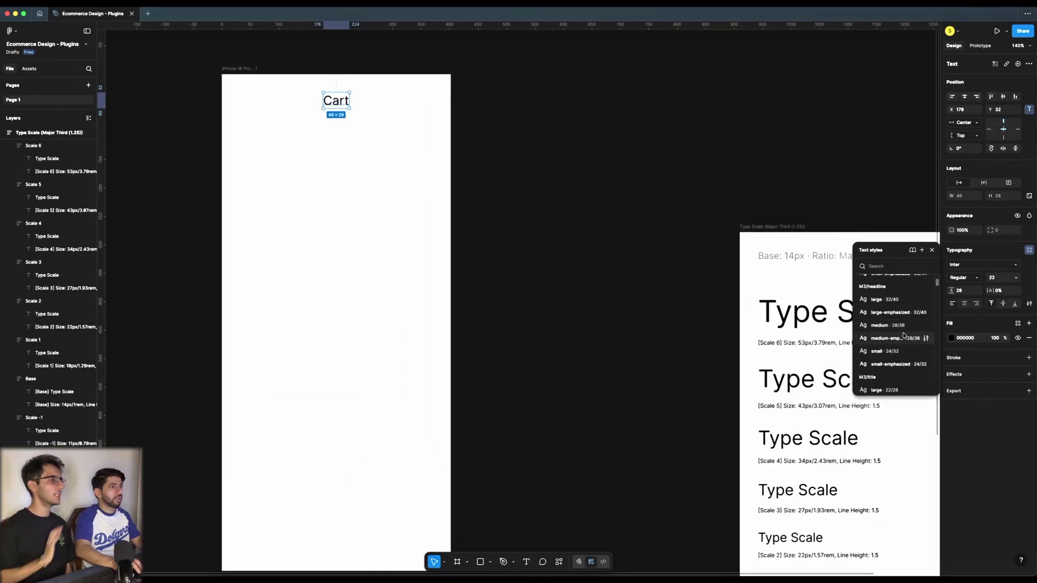
pyautogui.scroll(2, 873, 339)
pyautogui.scroll(4, 874, 339)
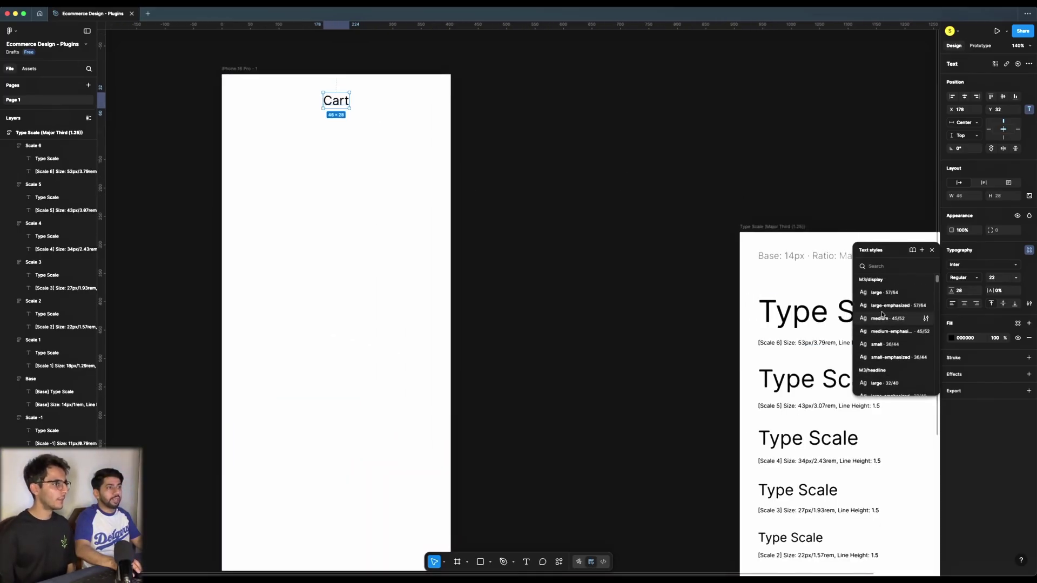
pyautogui.scroll(-5, 880, 367)
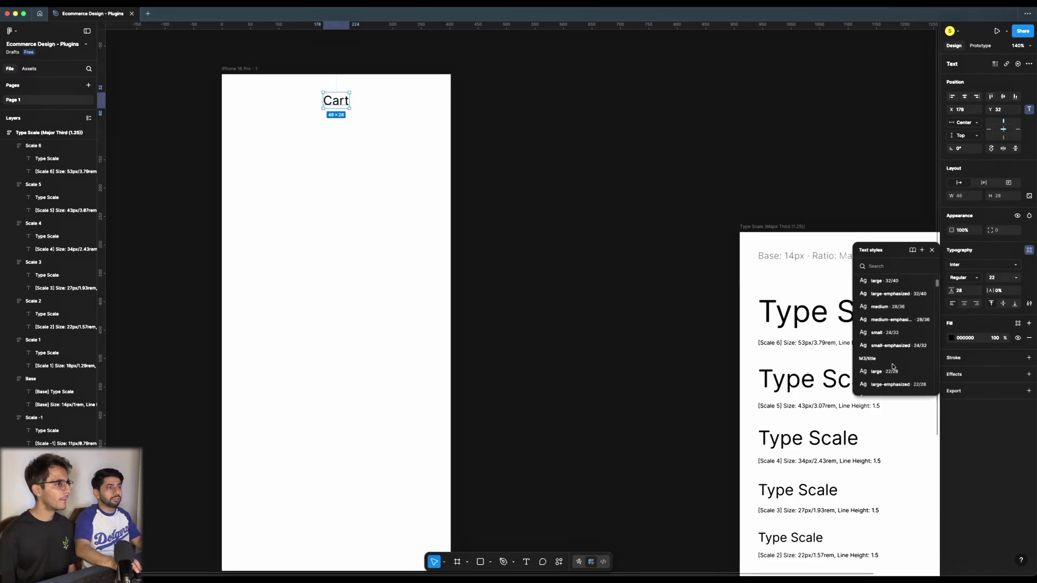
pyautogui.scroll(-3, 901, 367)
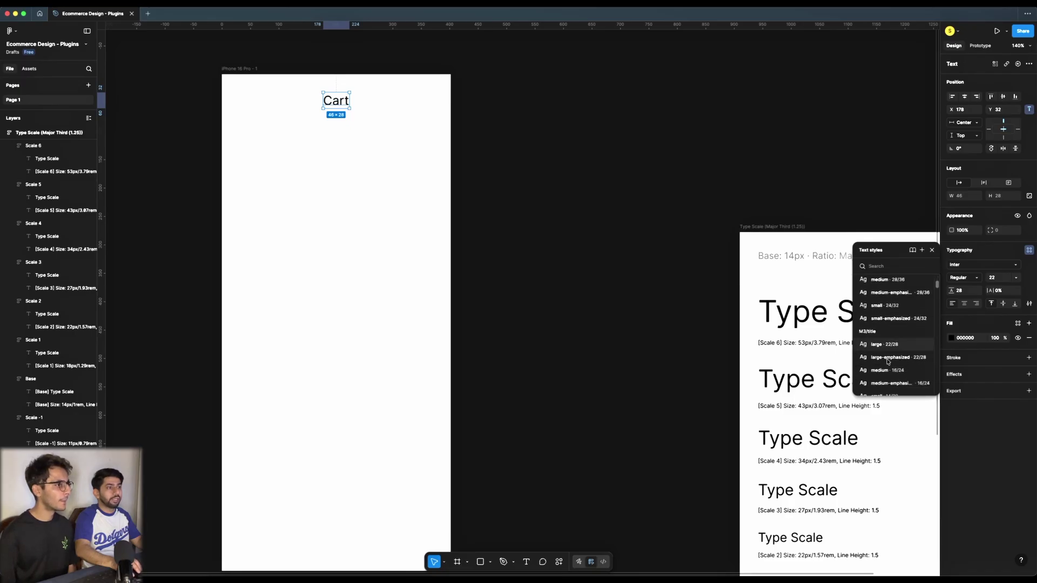
pyautogui.click(897, 349)
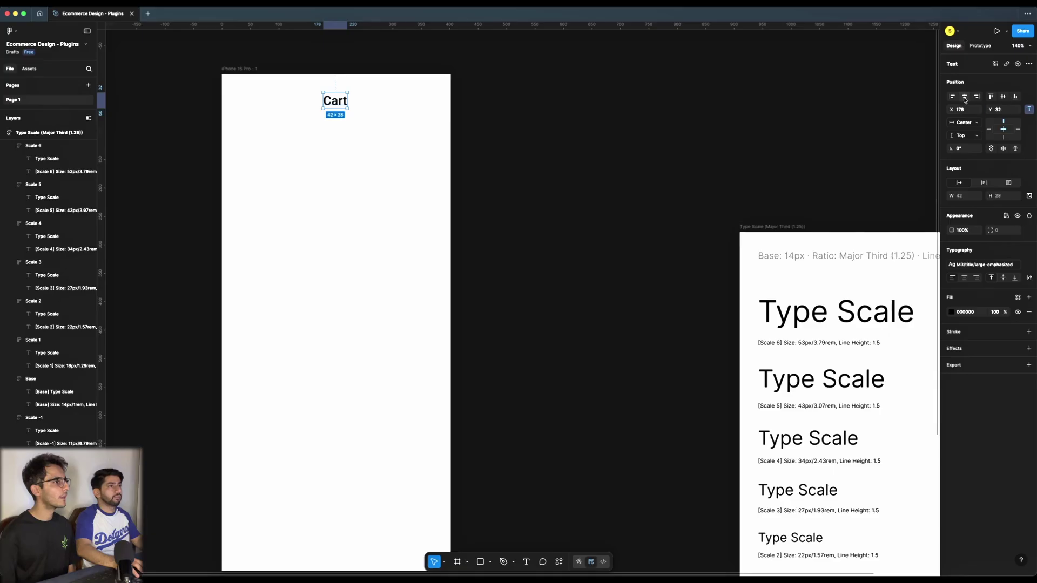
pyautogui.click(517, 124)
# - Duplicate the Cart heading to about X 23, Y 72 in the iPhone frame and change the copy to "3 Select items"
pyautogui.scroll(-1, 517, 124)
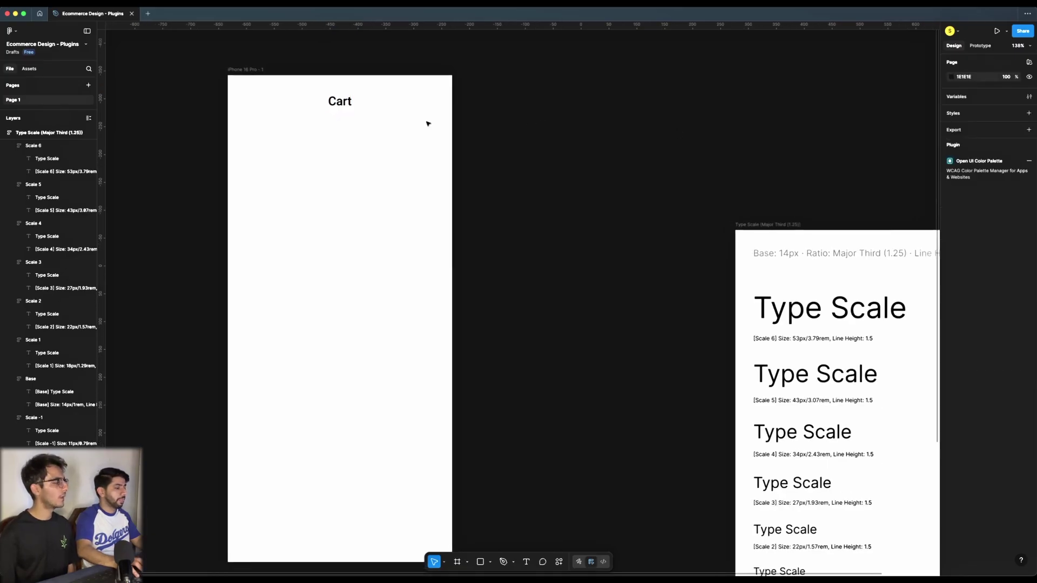
pyautogui.moveTo(248, 141); pyautogui.dragTo(245, 124)
pyautogui.scroll(2, 253, 127)
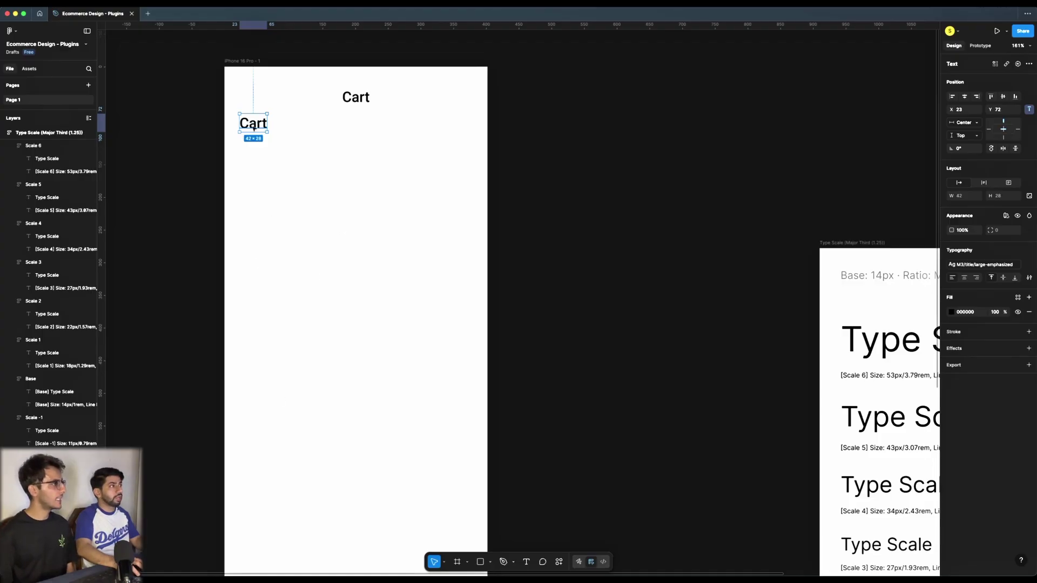
pyautogui.doubleClick(252, 126)
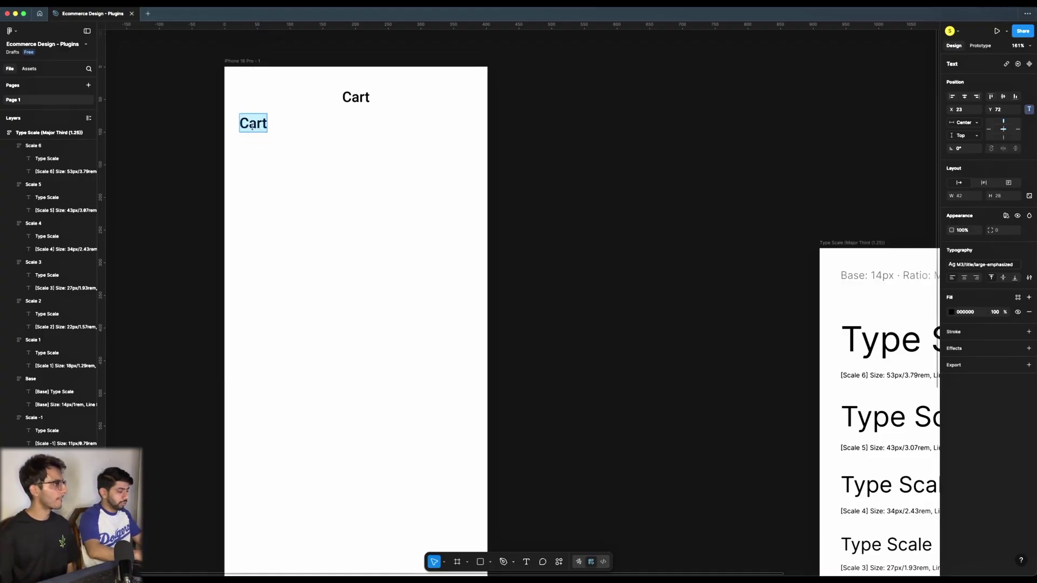
pyautogui.write('3 Select ')
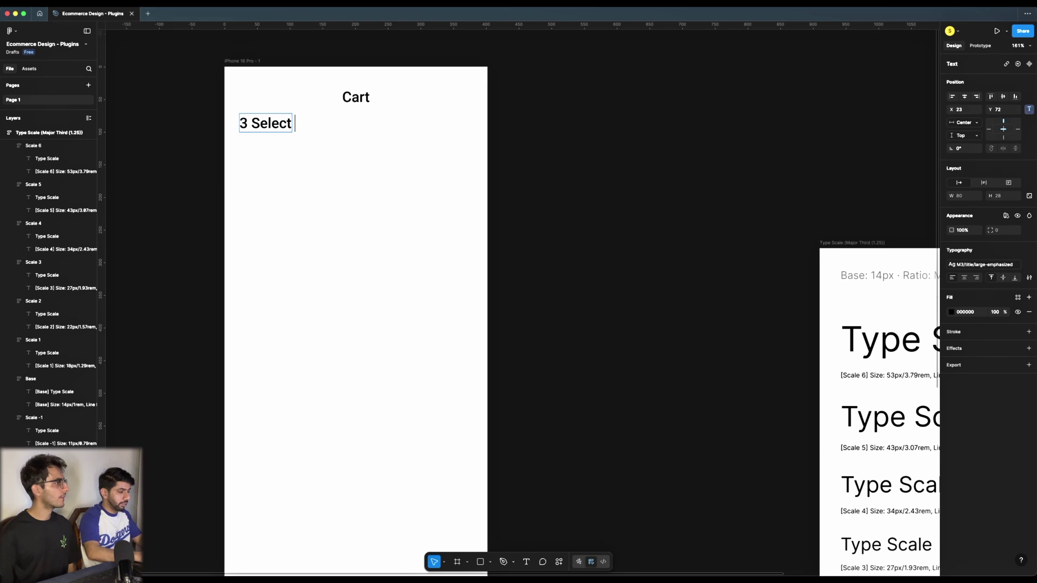
pyautogui.write('items')
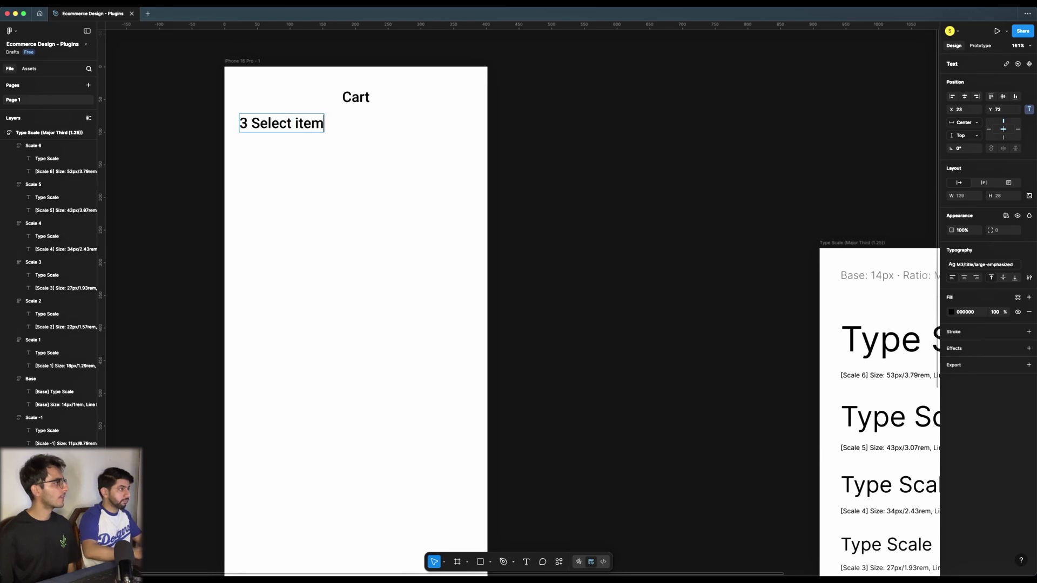
pyautogui.press('Escape')
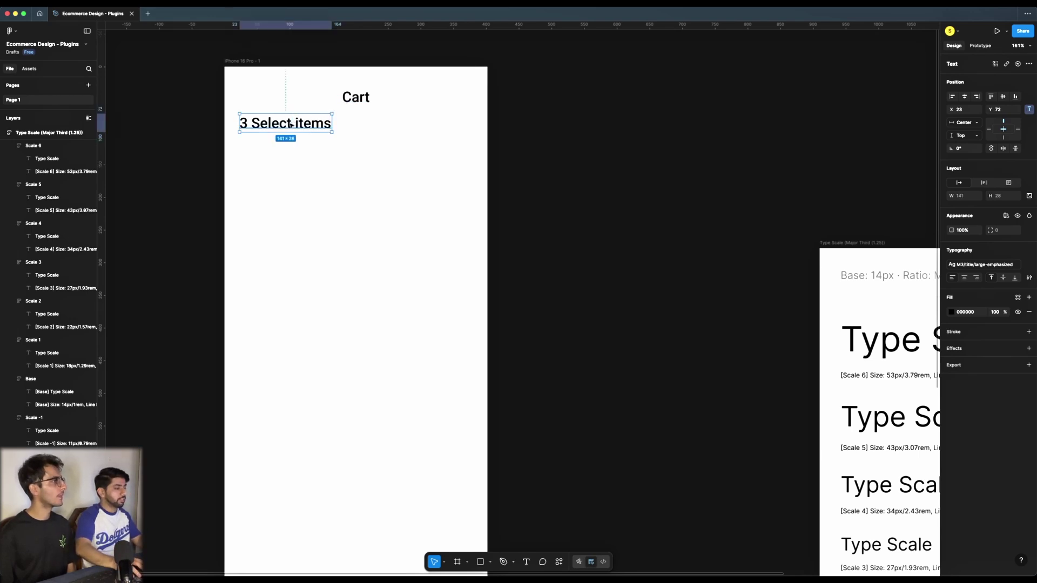
# - Apply the M3/title/medium-emphasized text style to the "3 Select items" text and remove its bold
pyautogui.click(988, 266)
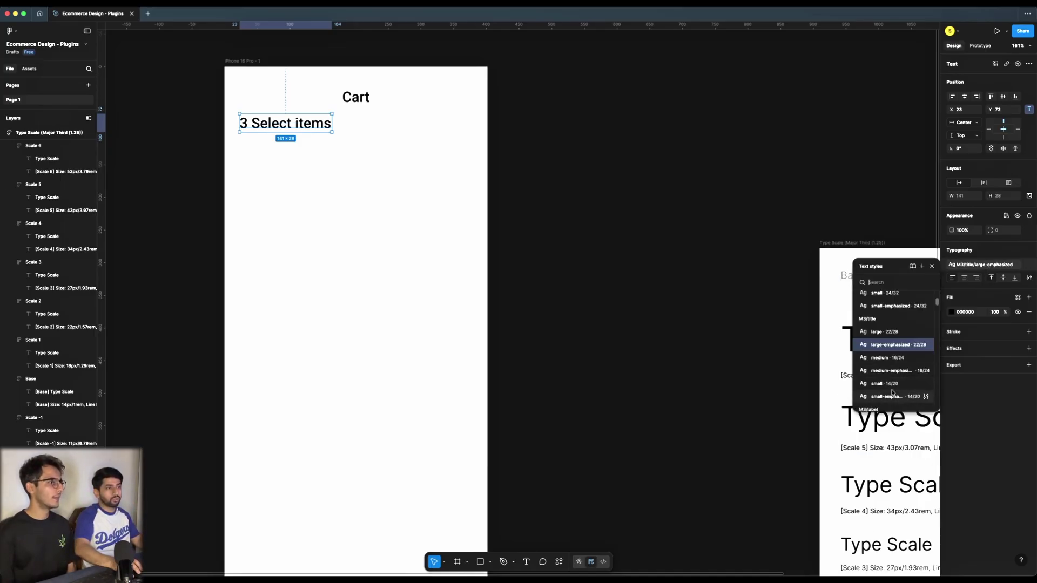
pyautogui.click(895, 372)
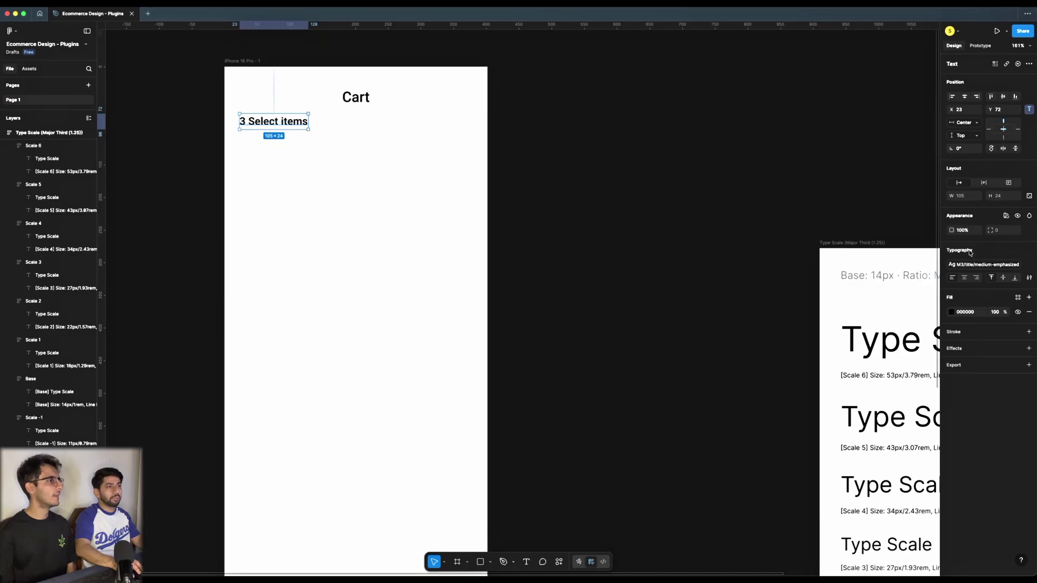
pyautogui.click(969, 268)
pyautogui.scroll(-2, 893, 391)
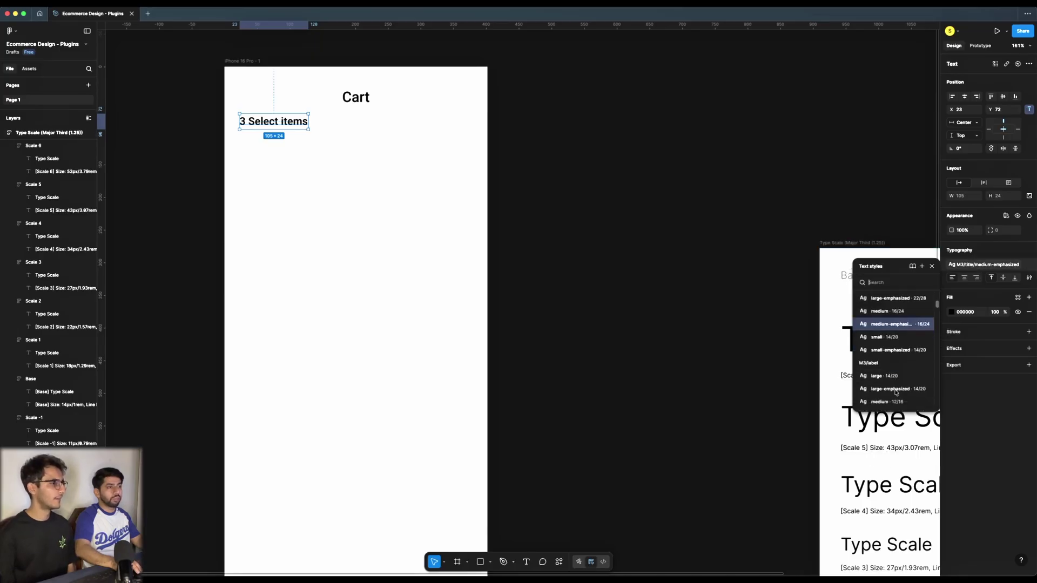
pyautogui.scroll(-2, 892, 393)
pyautogui.scroll(3, 888, 373)
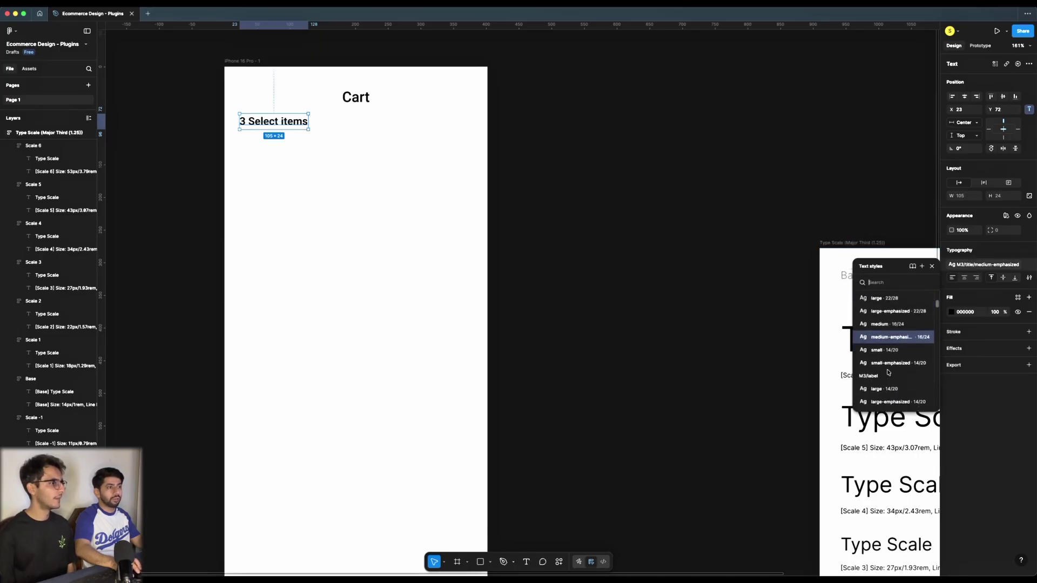
pyautogui.click(609, 253)
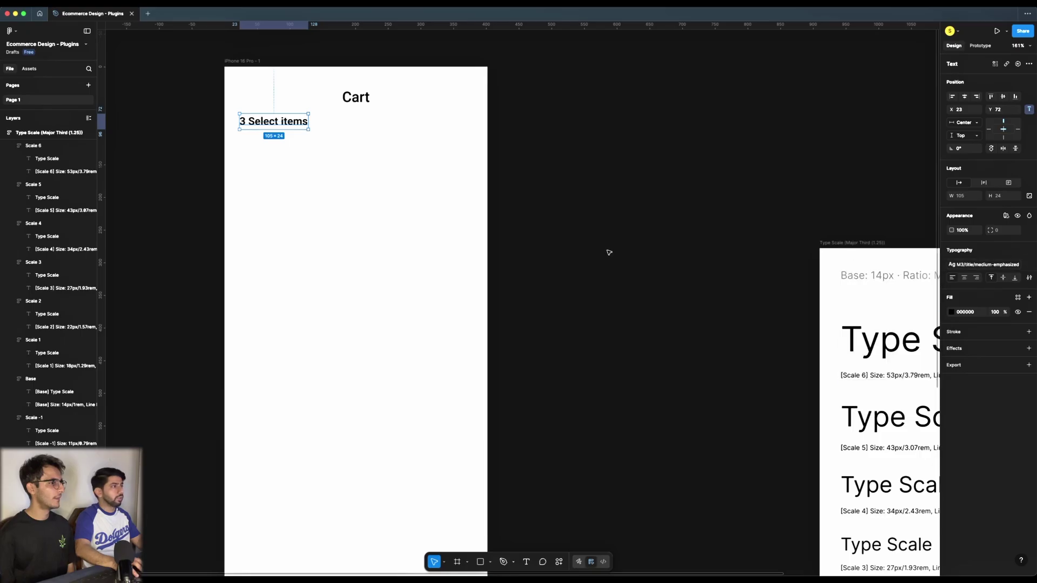
pyautogui.press('super+b')
pyautogui.click(346, 167)
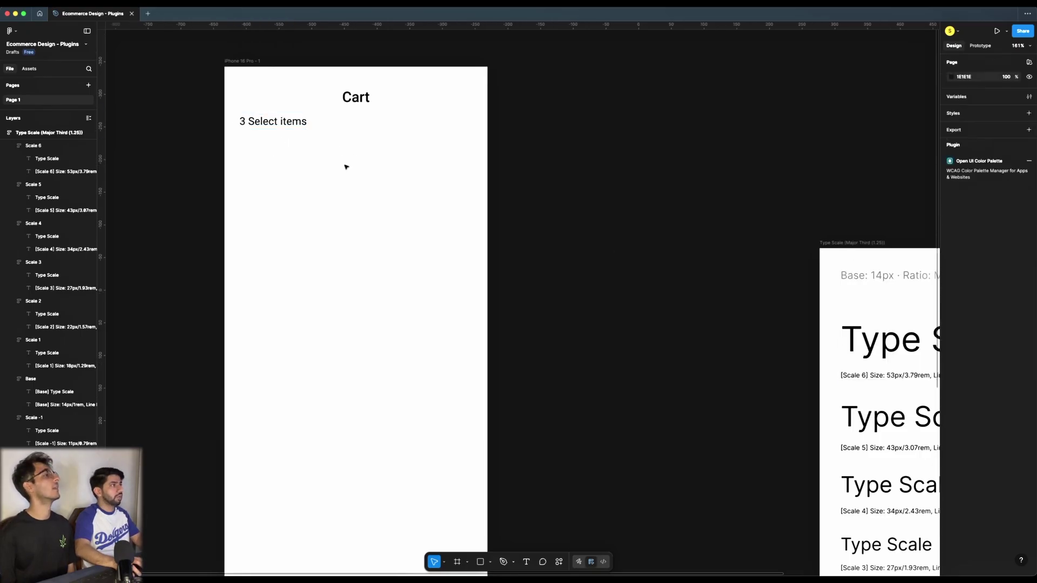
pyautogui.click(278, 122)
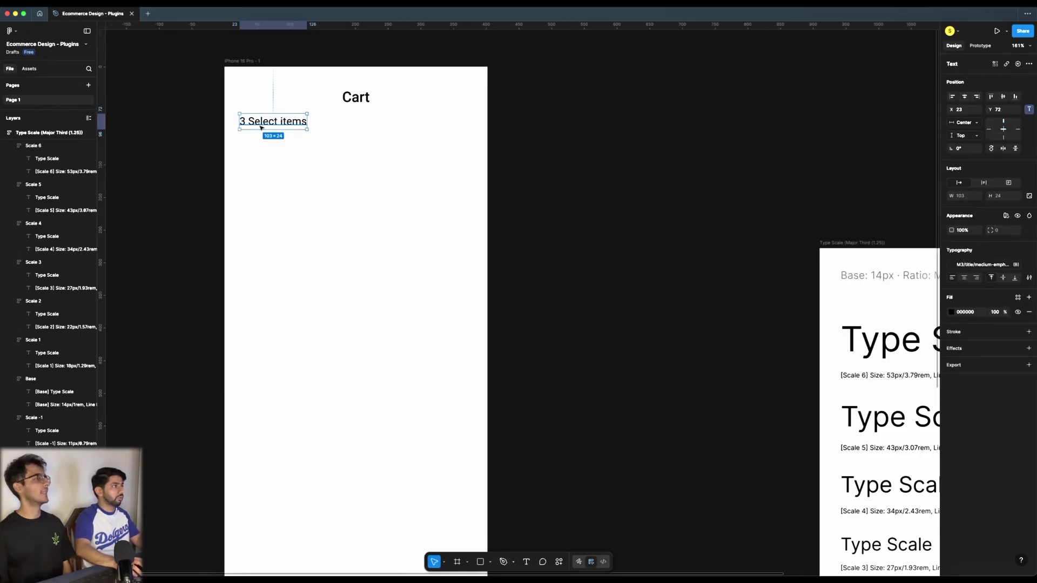
pyautogui.click(398, 74)
pyautogui.click(356, 97)
pyautogui.click(398, 99)
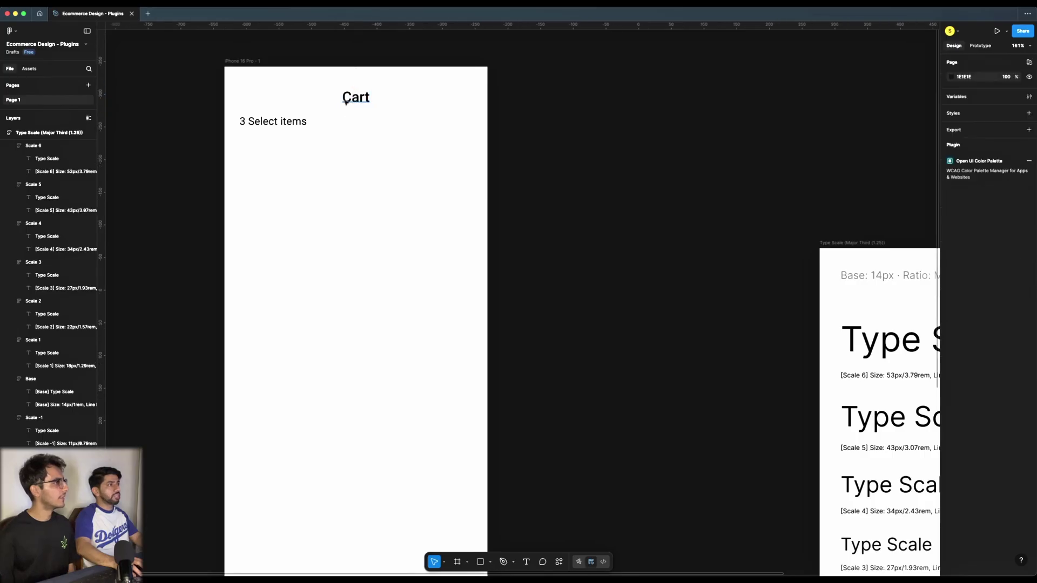
pyautogui.click(275, 122)
pyautogui.click(309, 201)
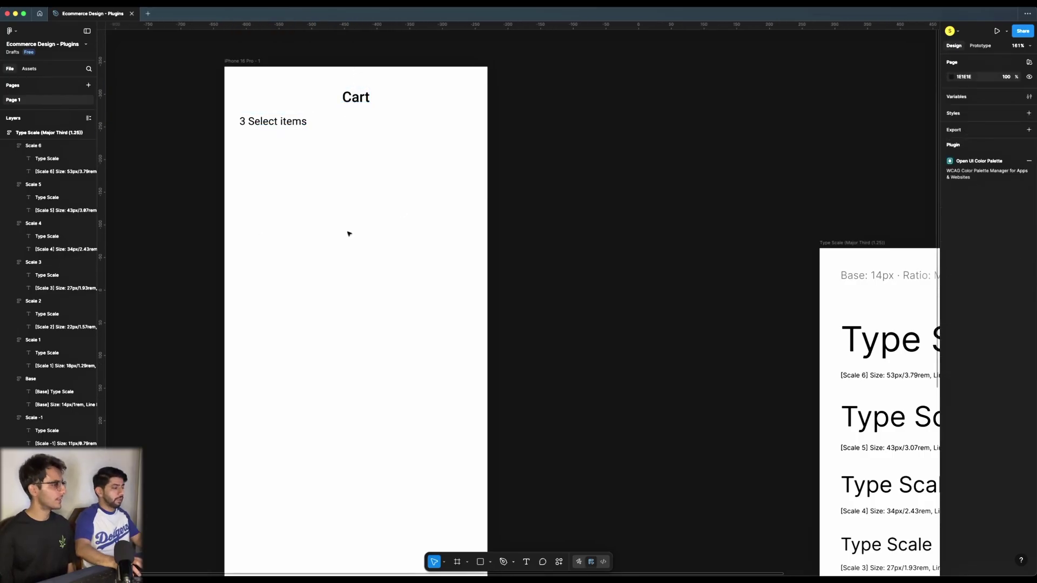
pyautogui.moveTo(248, 145); pyautogui.dragTo(485, 222)
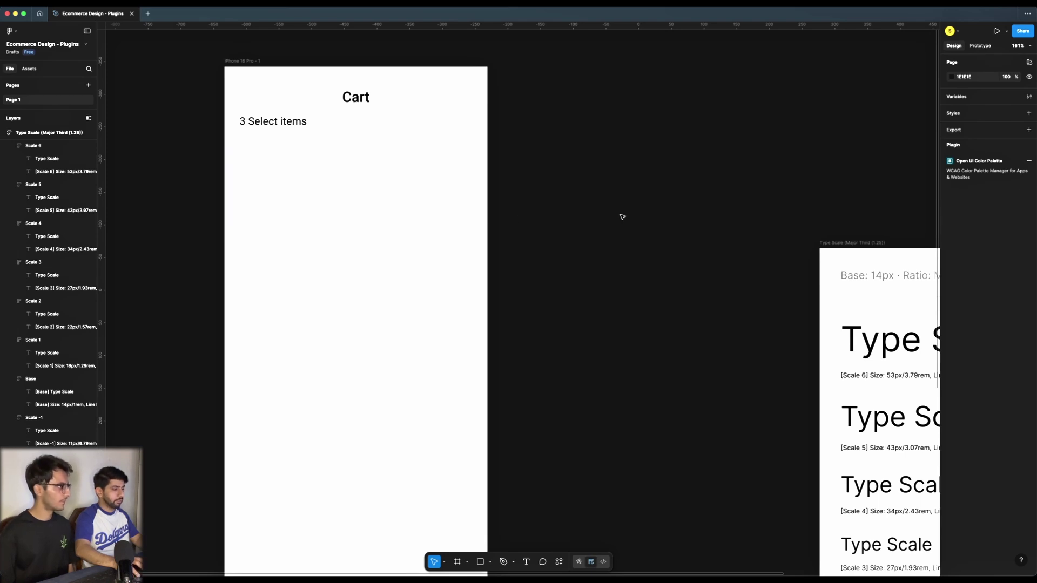
# - Draw a new frame about 369 by 130 and place it beside the iPhone frame, at about X -139, Y -276
pyautogui.click(457, 562)
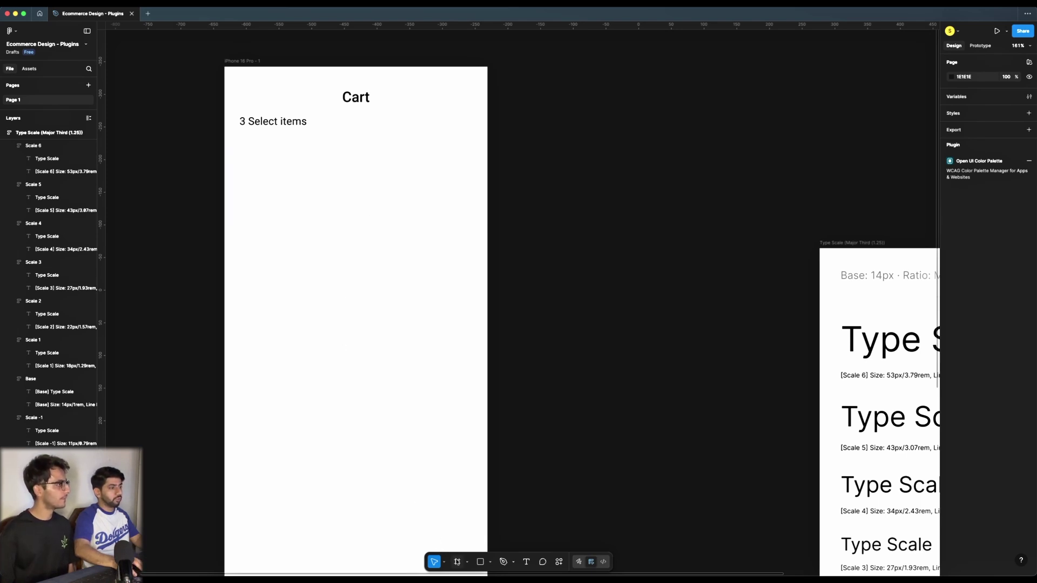
pyautogui.moveTo(237, 149)
pyautogui.mouseDown()
pyautogui.moveTo(447, 197)
pyautogui.moveTo(482, 220)
pyautogui.mouseUp()
pyautogui.moveTo(405, 174); pyautogui.dragTo(704, 146)
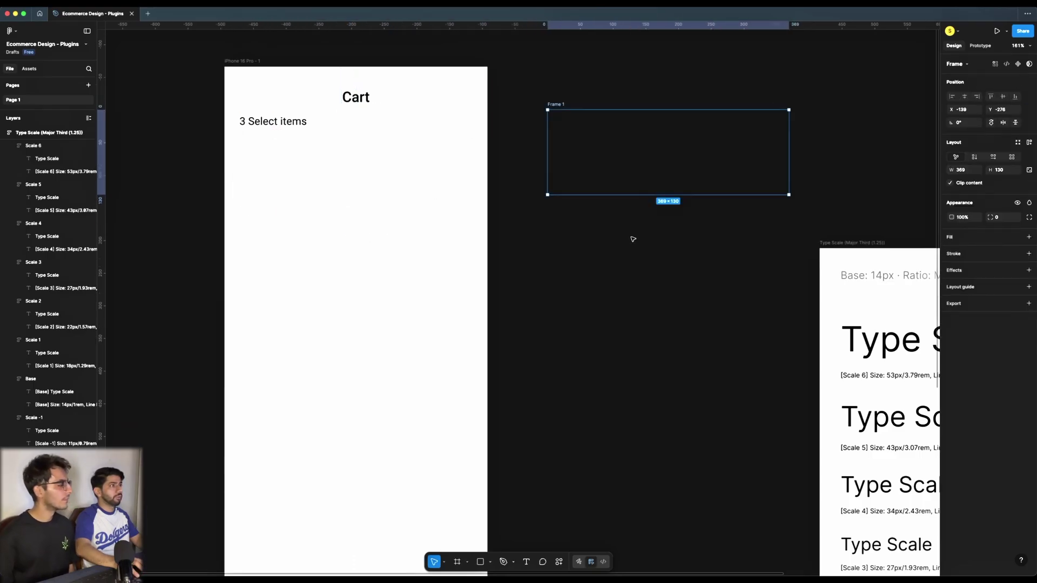
# - Add a white FFFFFF fill to the new frame and open the fill's color settings
pyautogui.hscroll(3, 632, 238)
pyautogui.click(1028, 236)
pyautogui.click(952, 250)
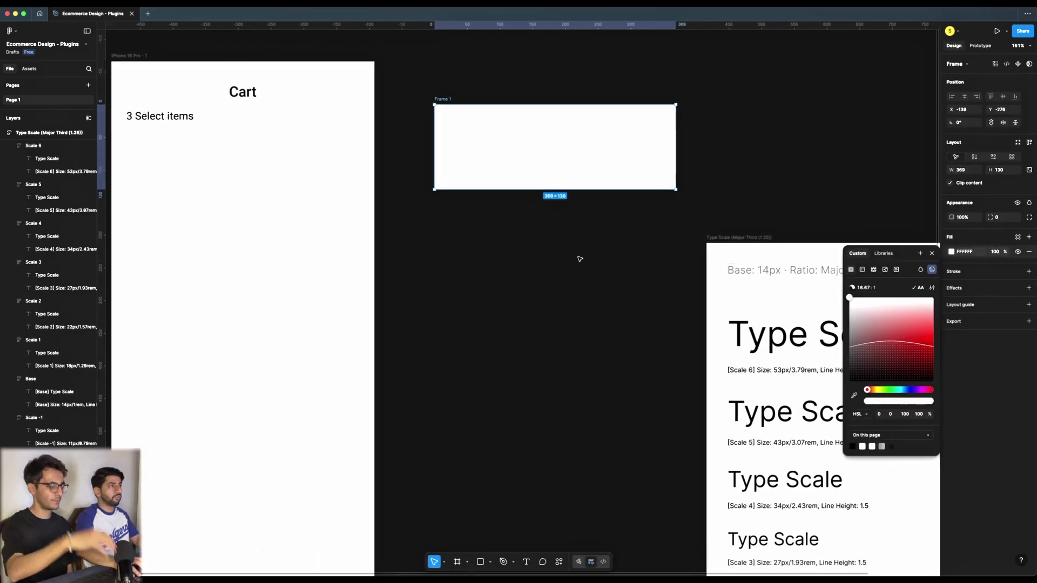
# - Draw a rectangle about 108 by 101 inside the new white frame at about X 16 and center it vertically
pyautogui.click(579, 259)
pyautogui.scroll(1, 533, 244)
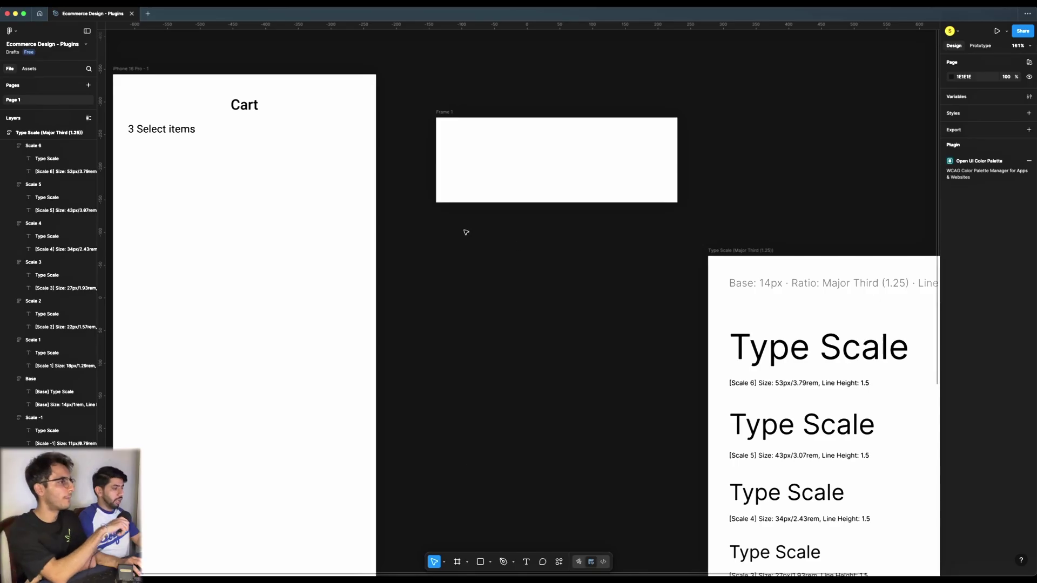
pyautogui.press('r')
pyautogui.scroll(2, 451, 139)
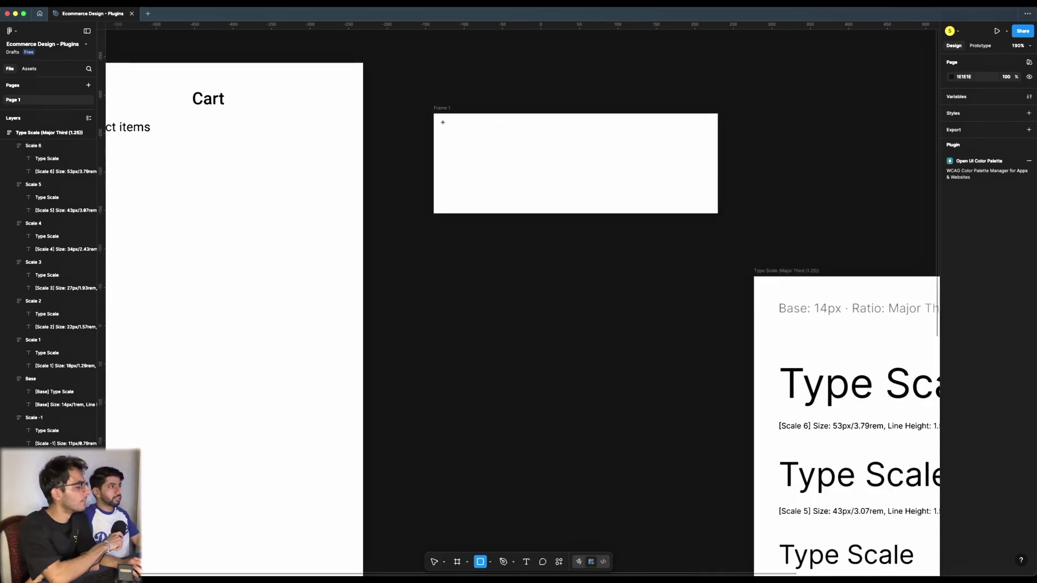
pyautogui.moveTo(445, 126); pyautogui.dragTo(528, 204)
pyautogui.moveTo(457, 164); pyautogui.dragTo(458, 160)
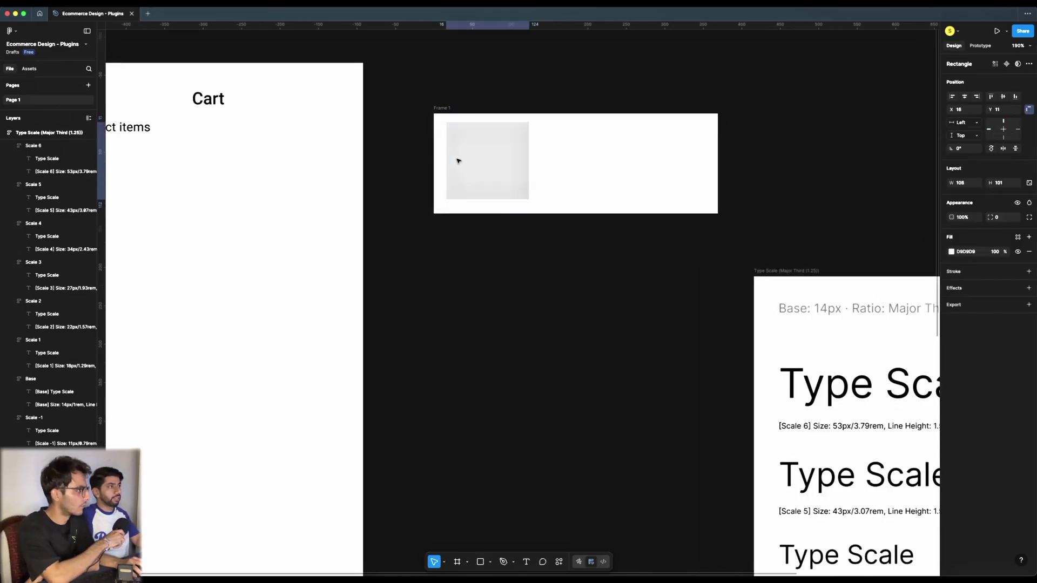
pyautogui.press('alt')
pyautogui.click(1003, 96)
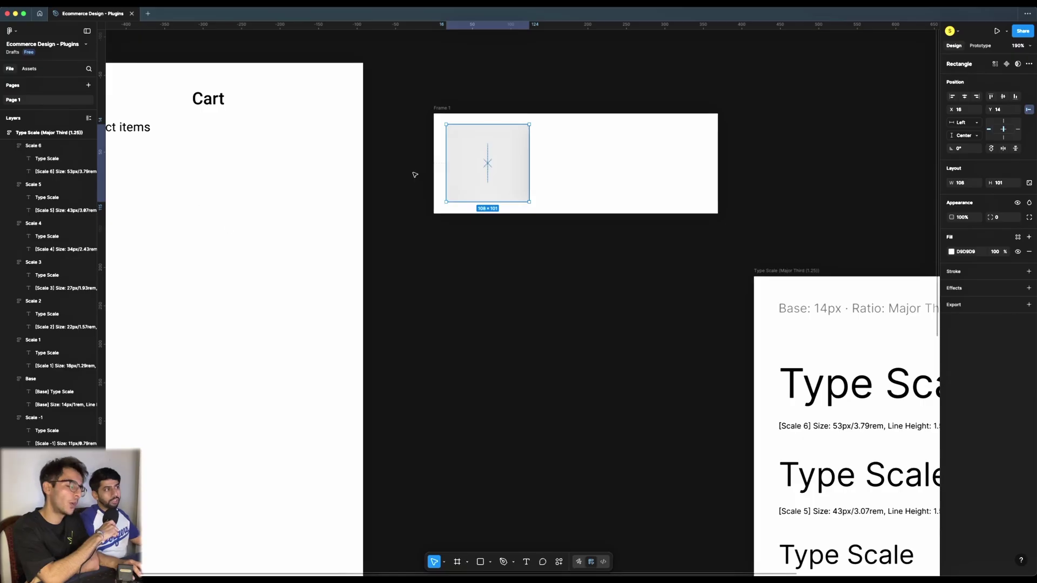
# - Run the Unsplash plugin on the rectangle and search its photos for "sneaker"
pyautogui.rightClick(472, 147)
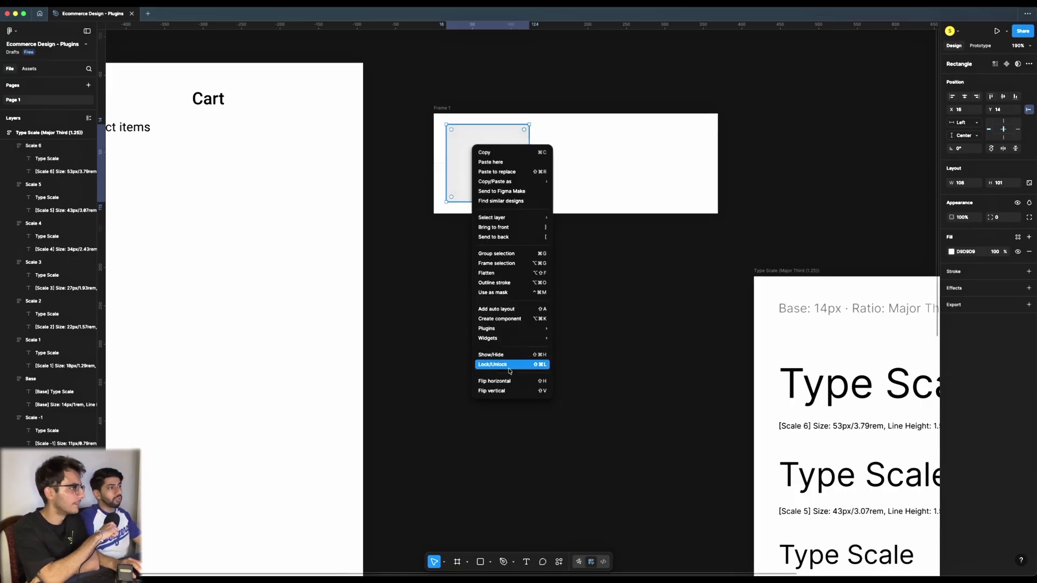
pyautogui.moveTo(506, 330)
pyautogui.click(588, 454)
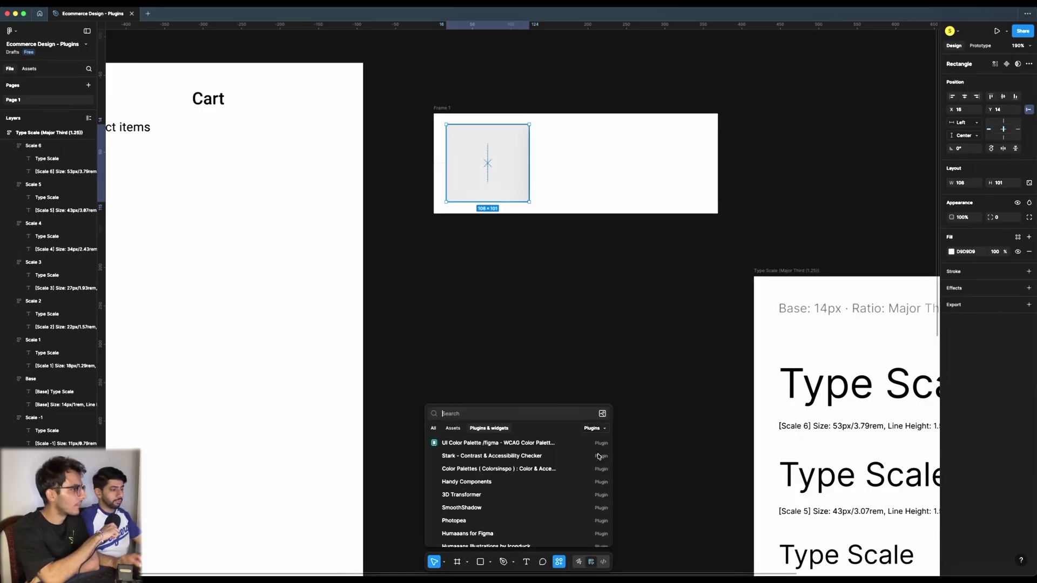
pyautogui.write('unpsplash')
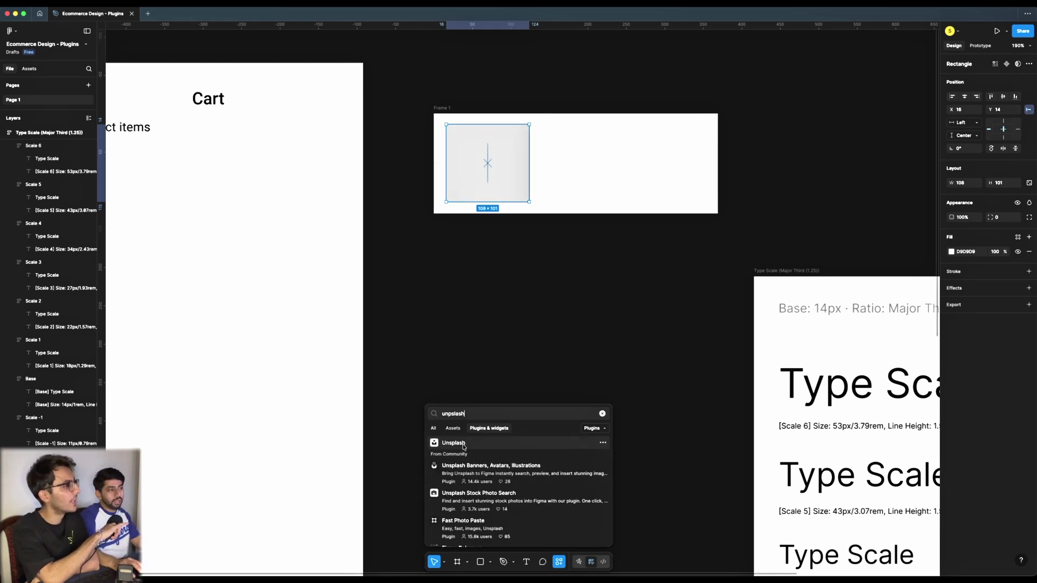
pyautogui.click(453, 443)
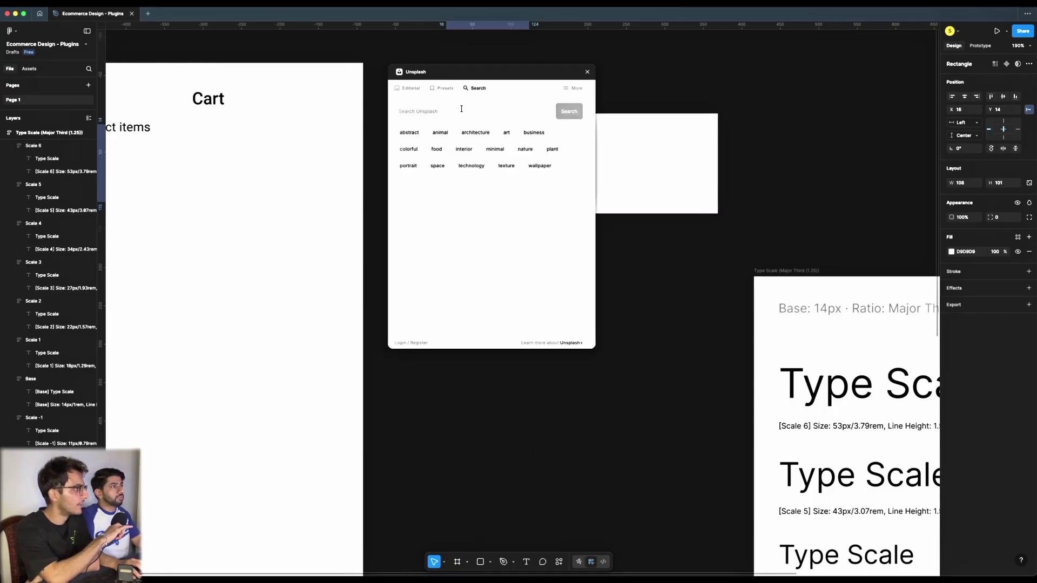
pyautogui.click(459, 109)
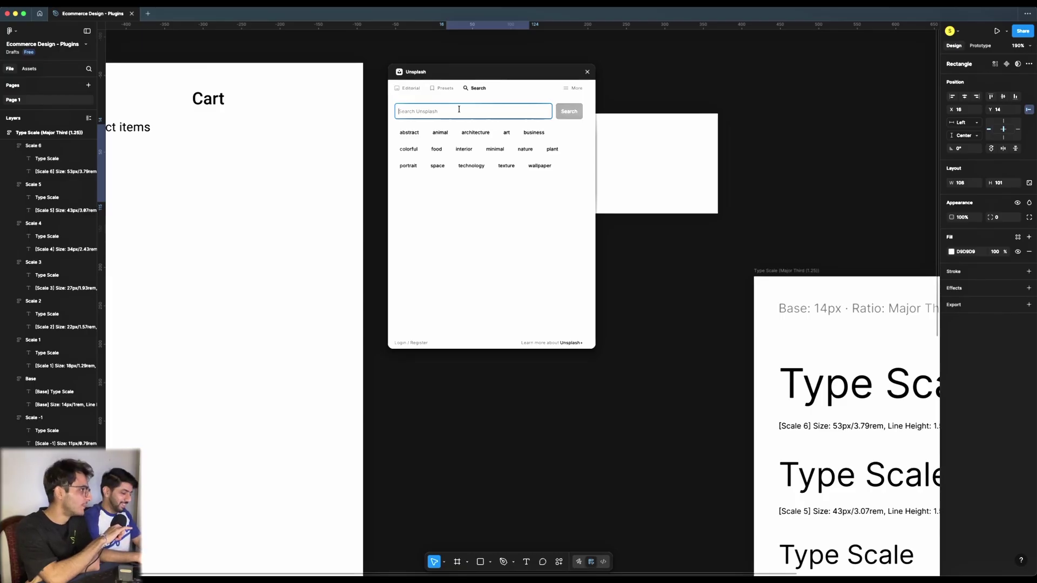
pyautogui.write('Sh')
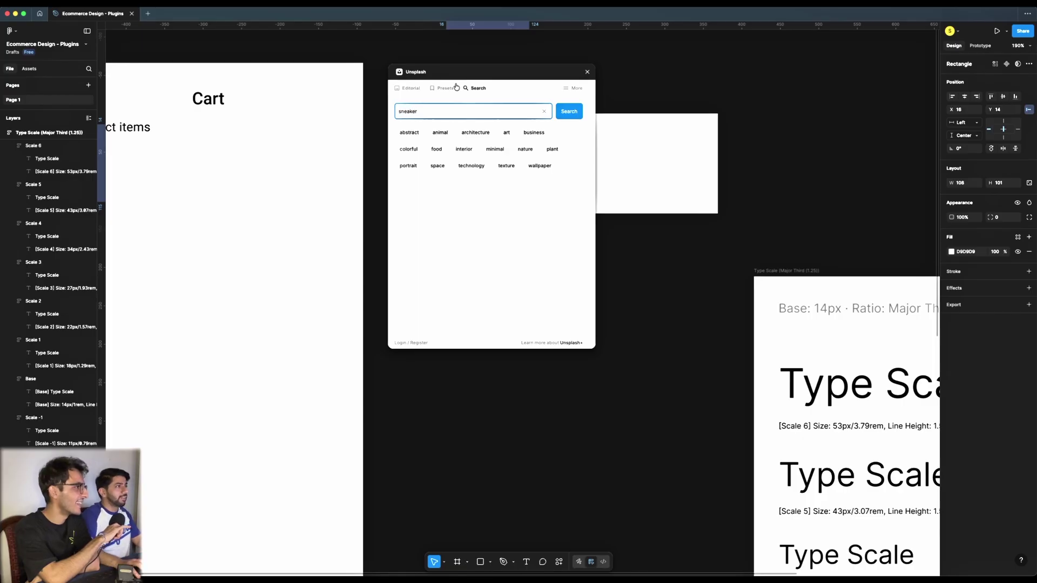
pyautogui.click(569, 112)
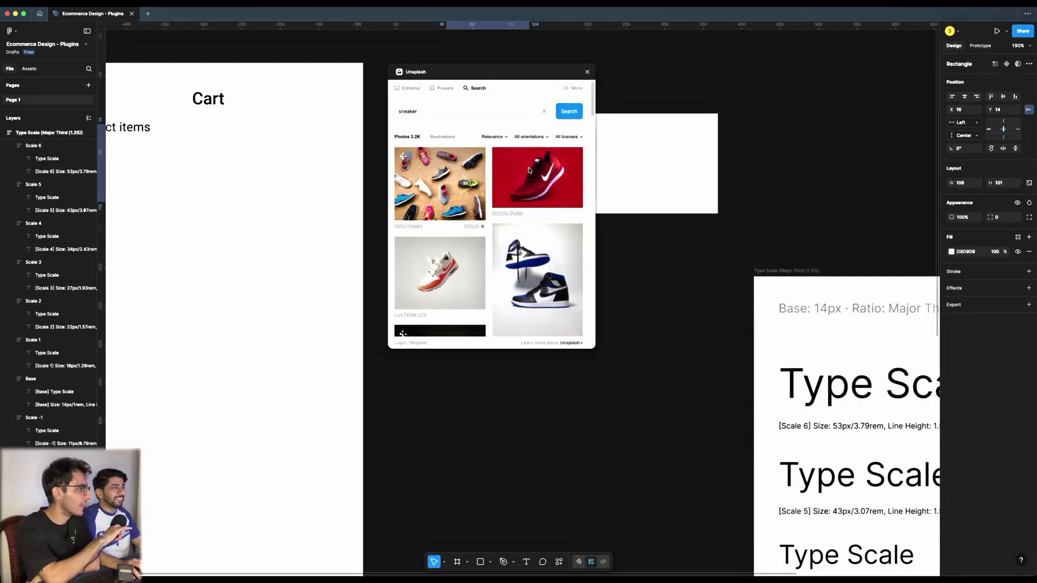
# - Fill the rectangle with the photo of the white and red sneaker on a grey background and close the plugin
pyautogui.click(453, 279)
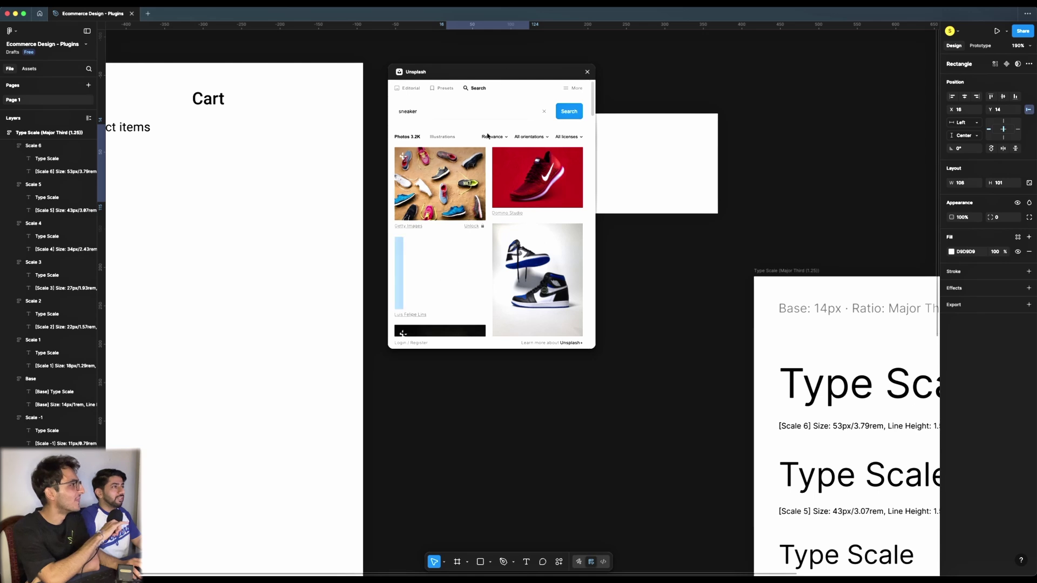
pyautogui.moveTo(518, 77); pyautogui.dragTo(501, 270)
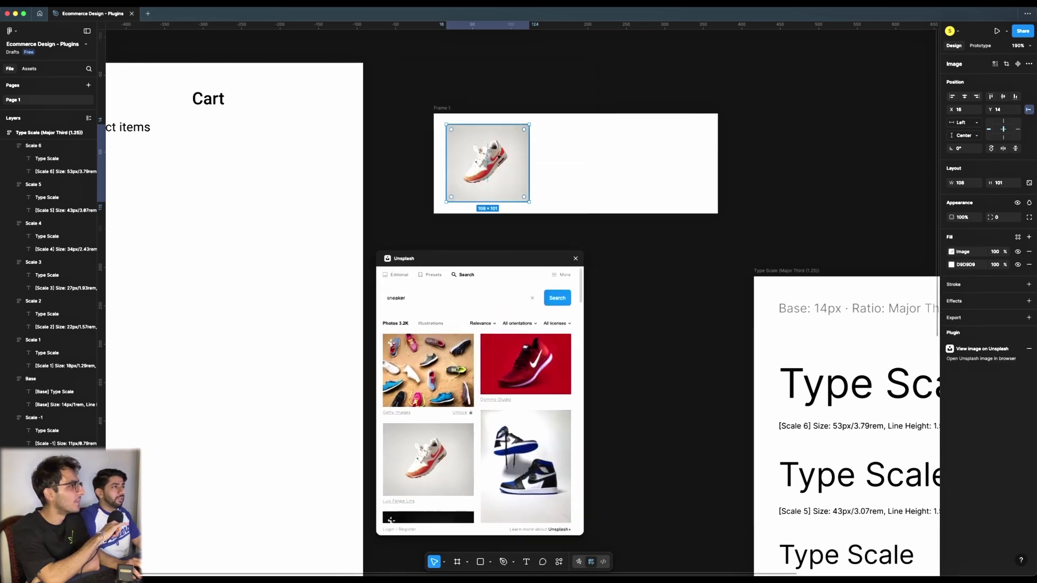
pyautogui.click(572, 264)
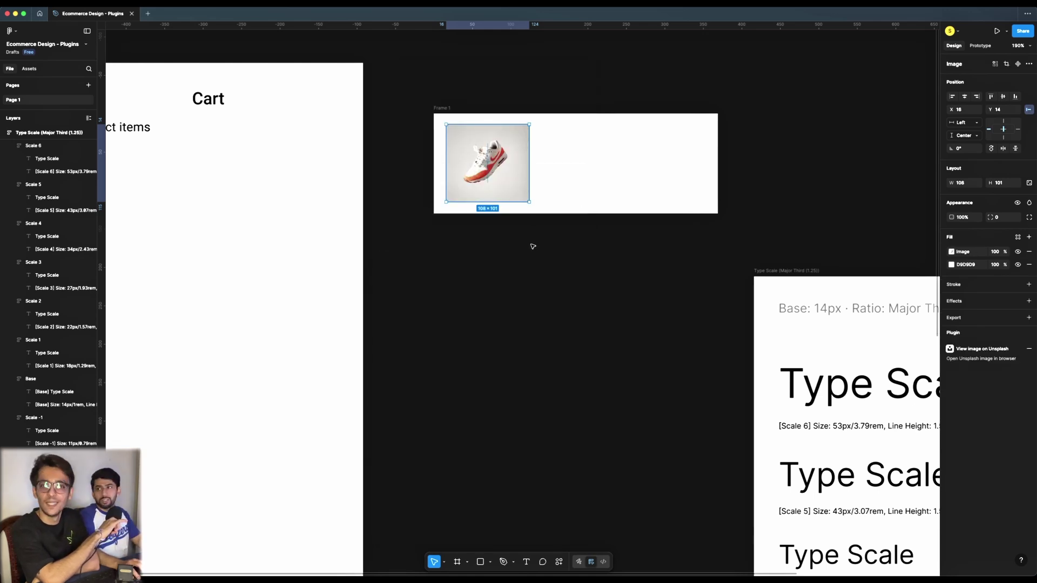
# - Set the sneaker image's corner radius to 8 and check its spacing to the frame edges
pyautogui.click(529, 245)
pyautogui.click(520, 200)
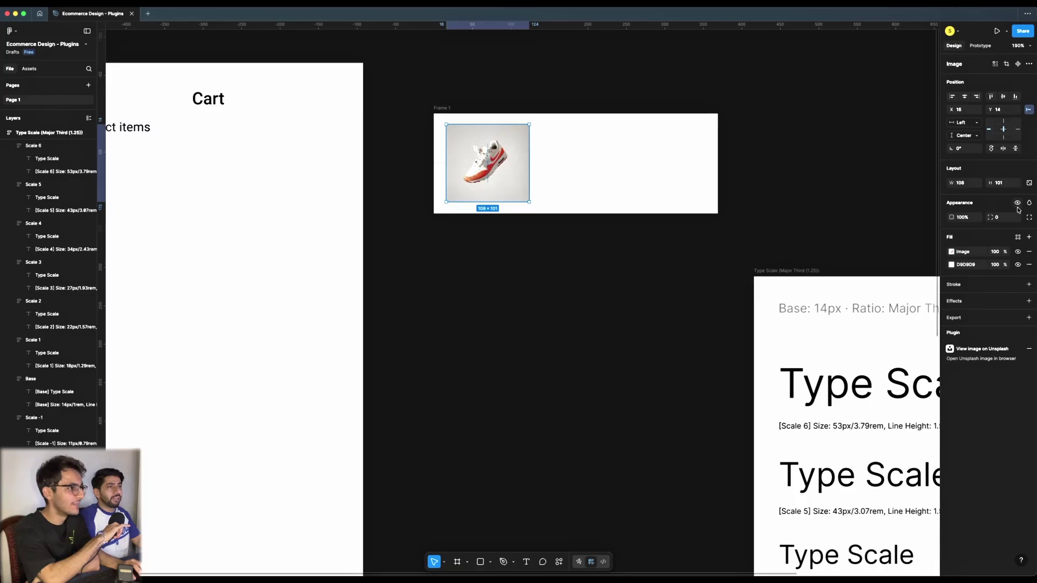
pyautogui.click(999, 217)
pyautogui.write('8')
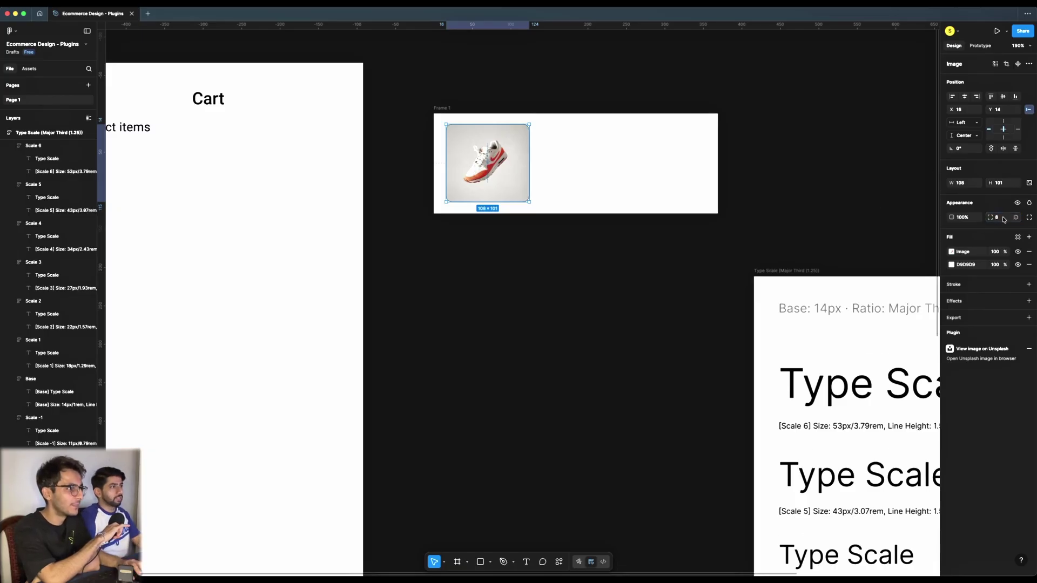
pyautogui.click(655, 283)
pyautogui.click(454, 108)
pyautogui.click(522, 137)
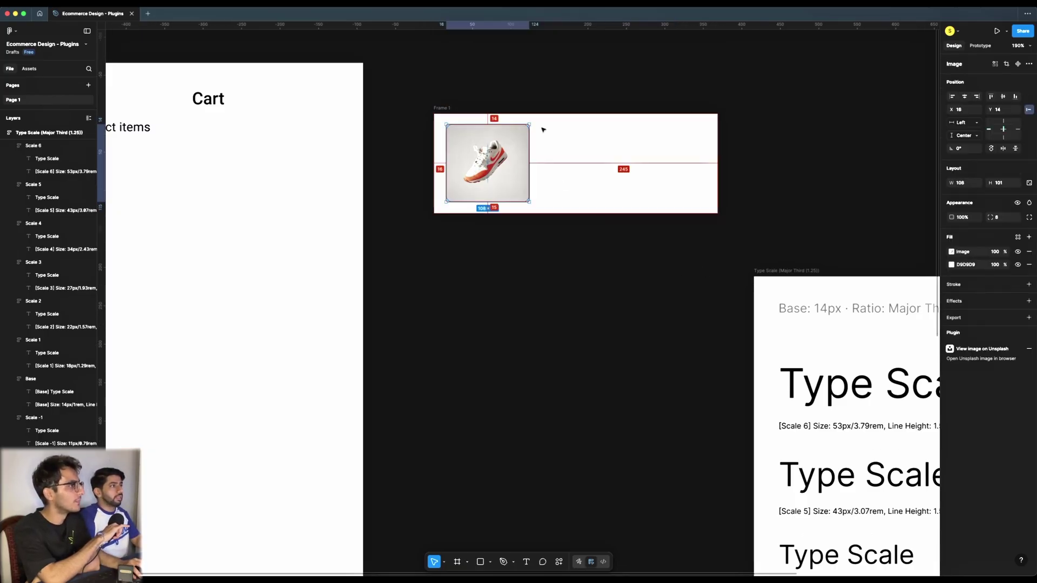
pyautogui.click(522, 300)
# - Add the text "Nike Shoe" beside the sneaker image and move it level with the image's top, at X 135, Y 14
pyautogui.hscroll(-4, 594, 243)
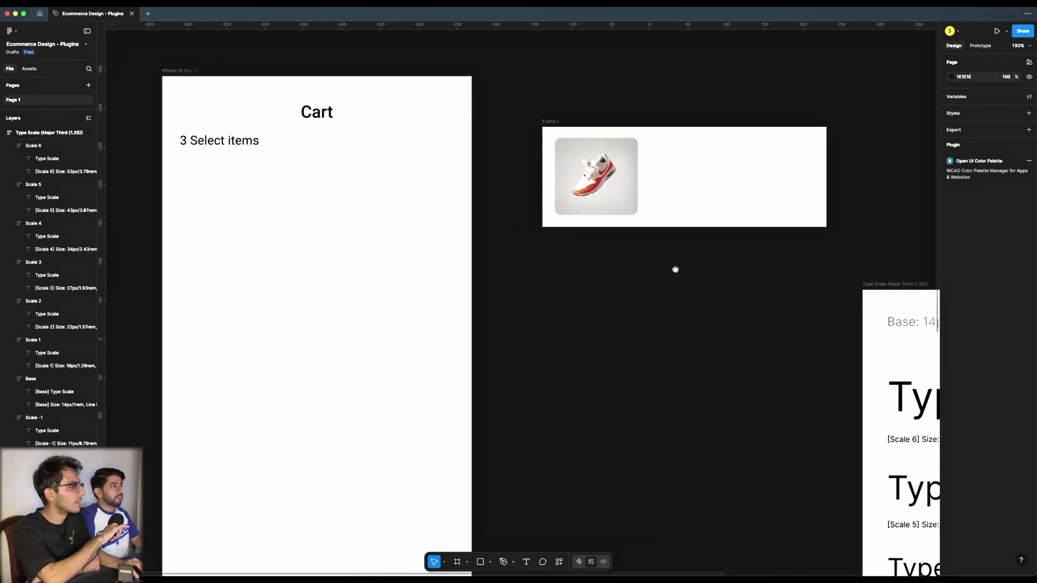
pyautogui.moveTo(675, 269); pyautogui.dragTo(560, 254)
pyautogui.hscroll(2, 567, 243)
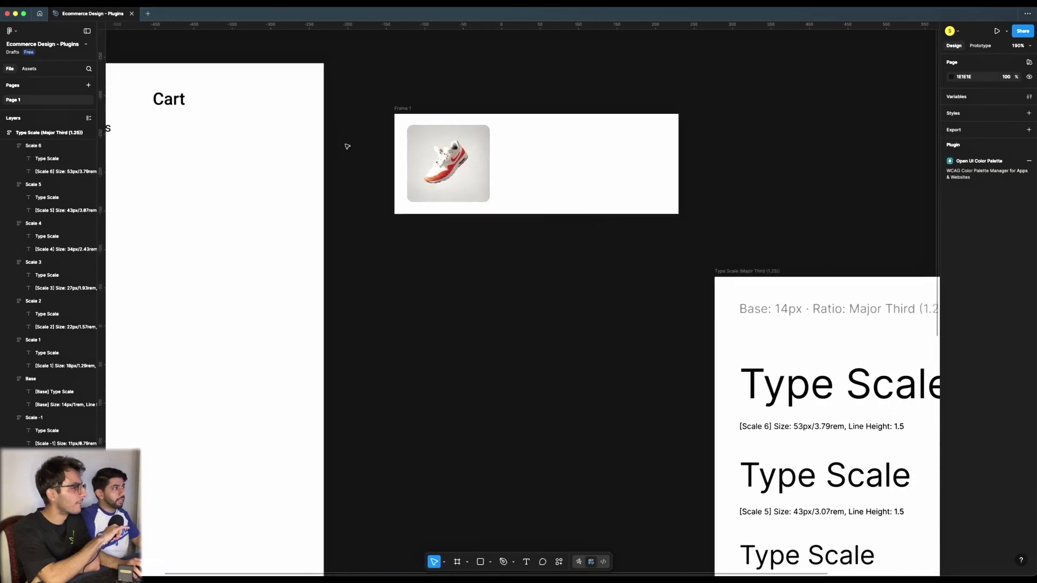
pyautogui.press('t')
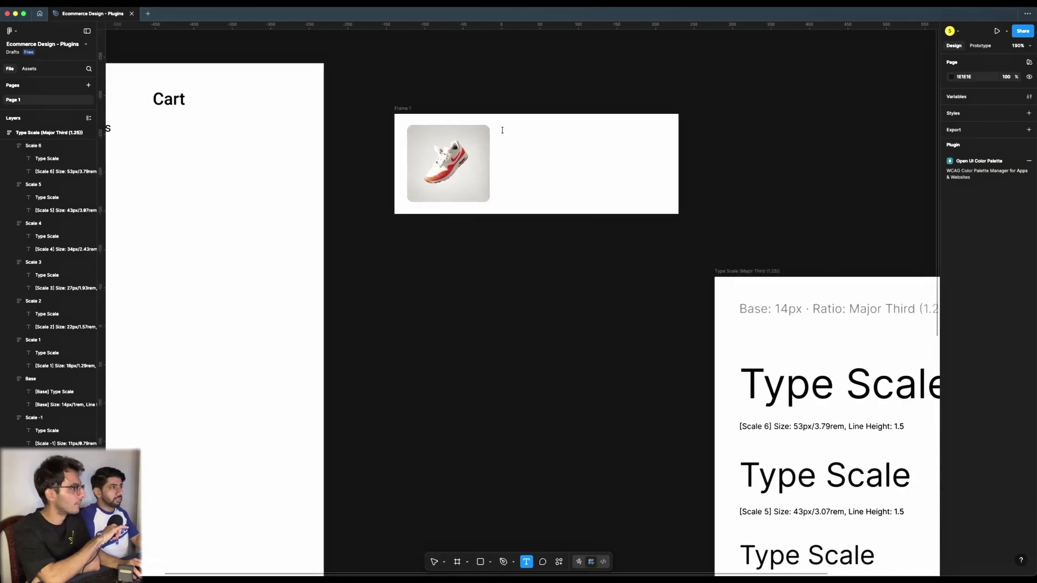
pyautogui.click(502, 130)
pyautogui.write('Nike S')
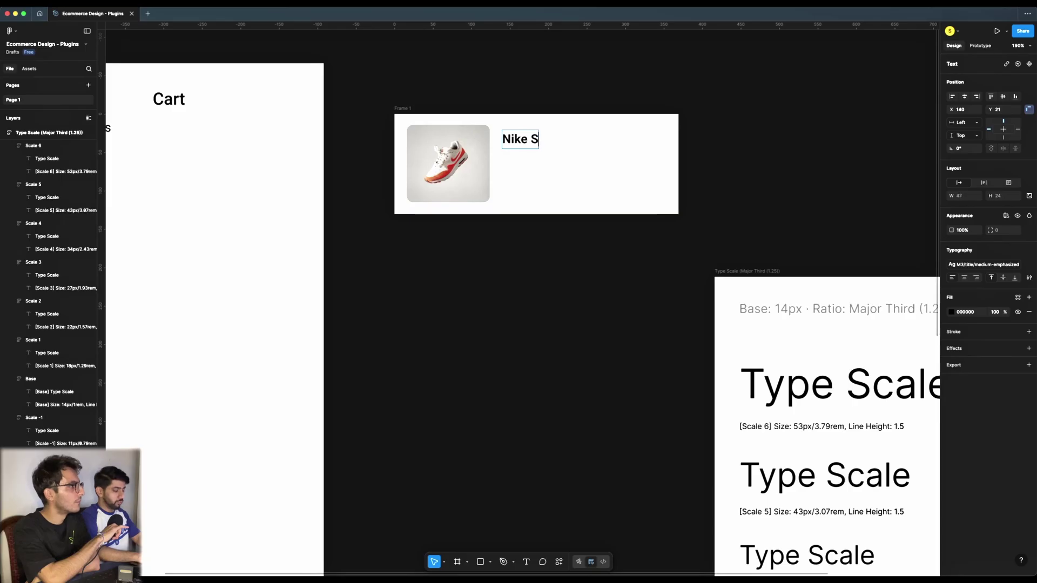
pyautogui.write('hoe')
pyautogui.press('Escape')
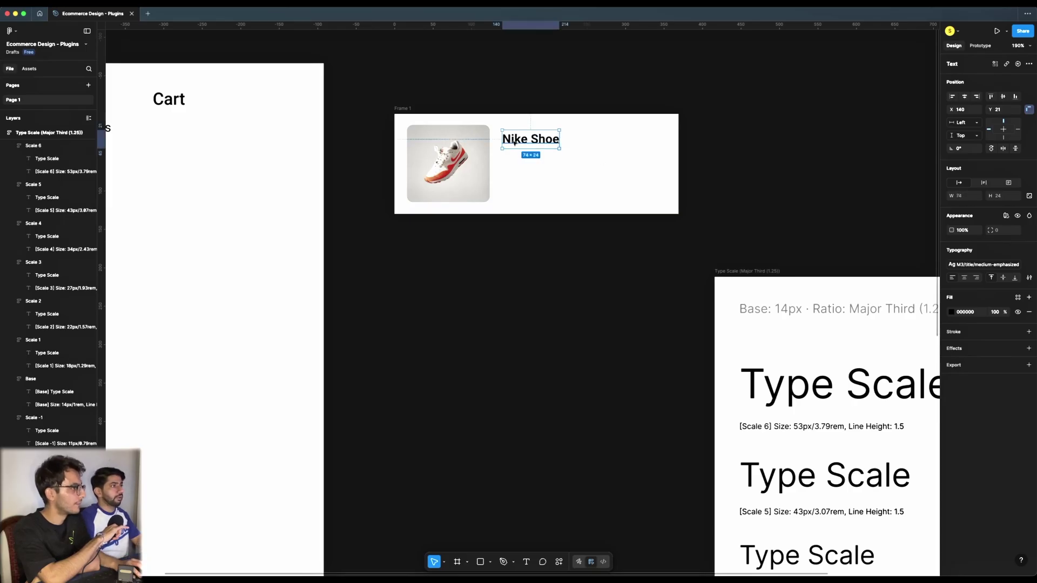
pyautogui.moveTo(513, 141); pyautogui.dragTo(509, 136)
# - Apply the M3/label/large-emphasized text style to the "Nike Shoe" text
pyautogui.click(982, 264)
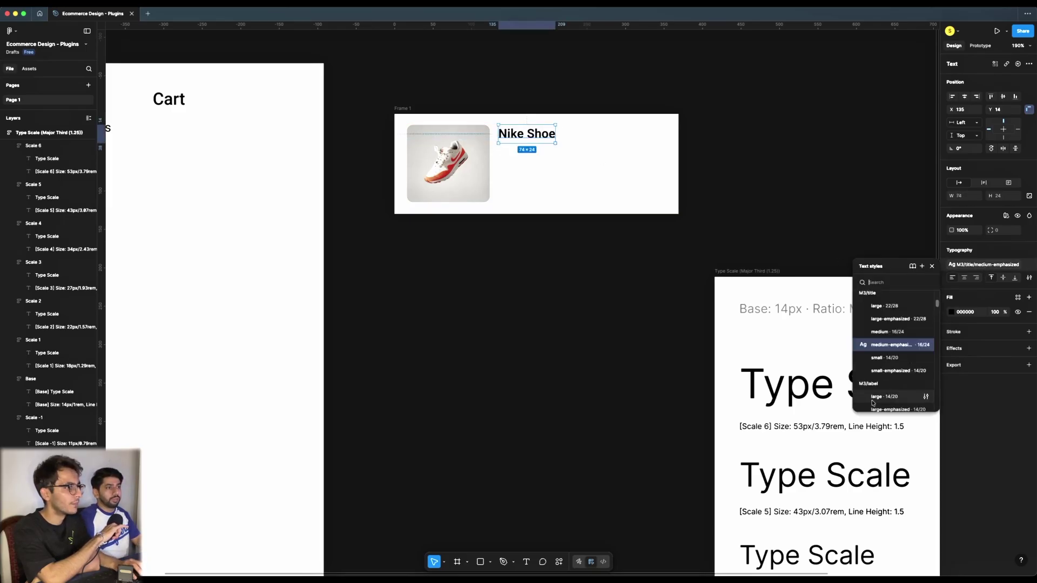
pyautogui.scroll(-3, 885, 373)
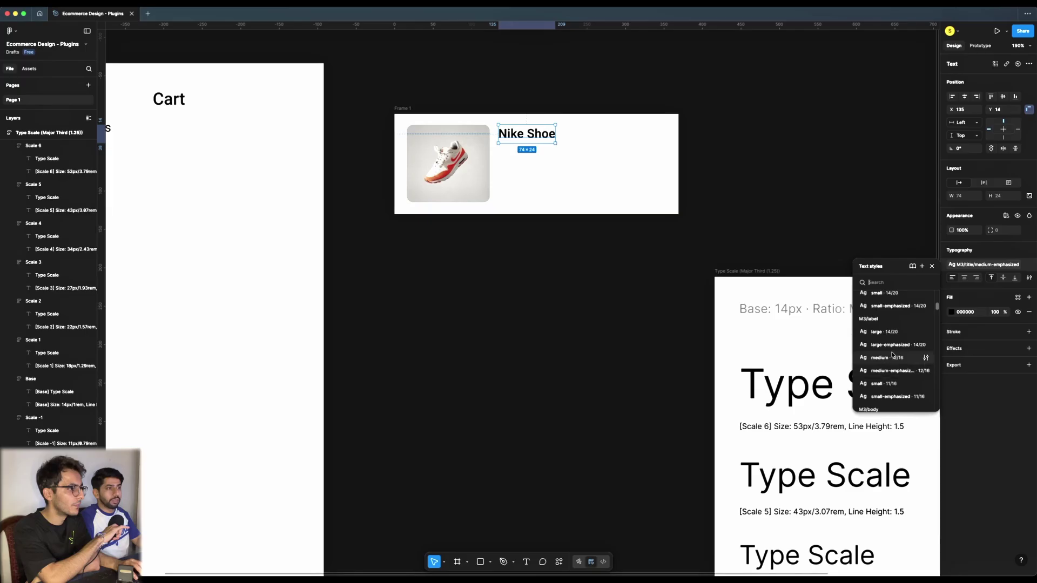
pyautogui.click(891, 345)
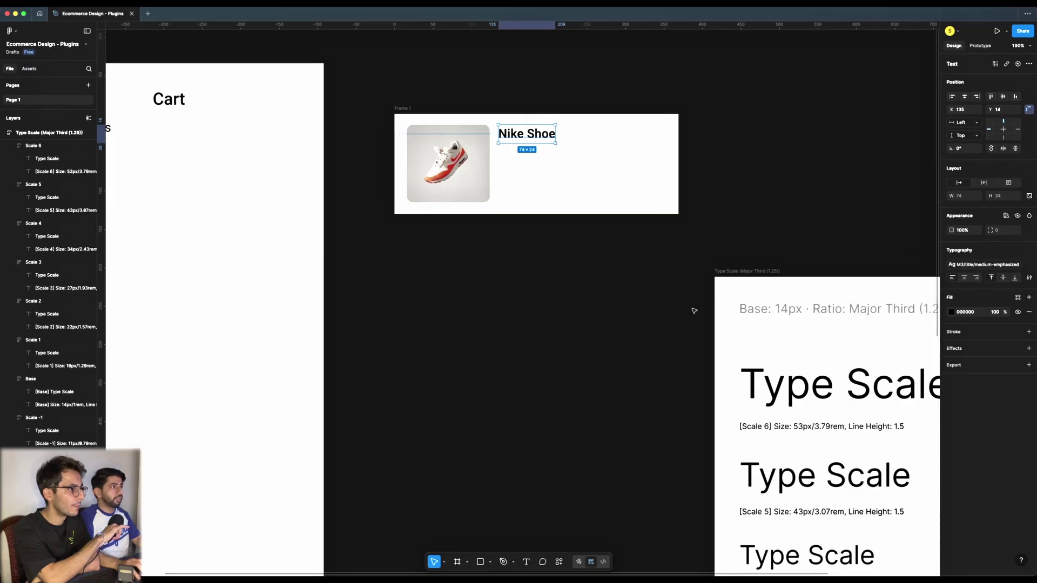
pyautogui.click(517, 161)
pyautogui.click(520, 138)
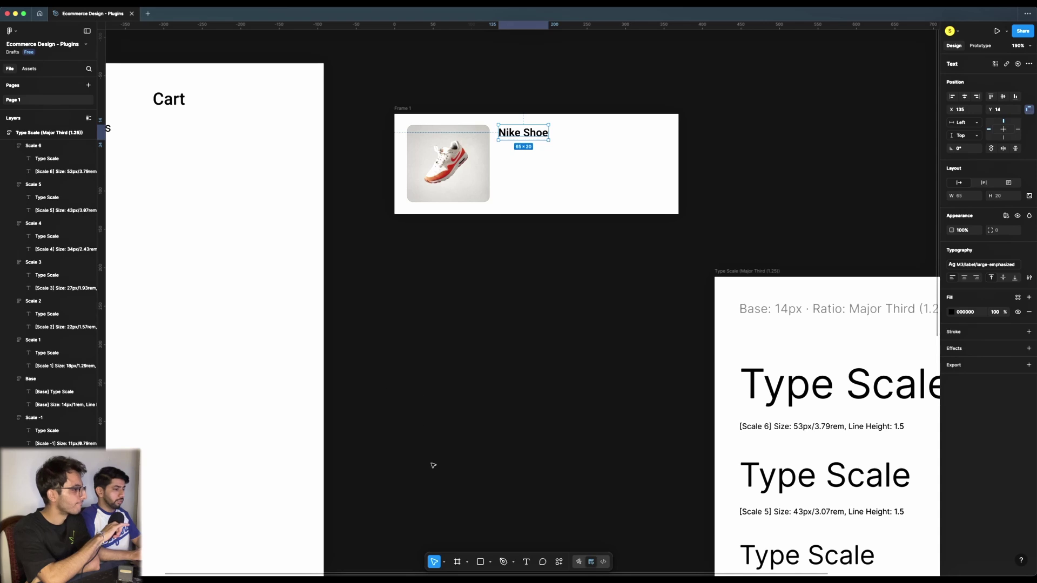
# - Duplicate the "Nike Shoe" text directly below the original at X 135, Y 36 and open the copy for editing
pyautogui.scroll(5, 519, 139)
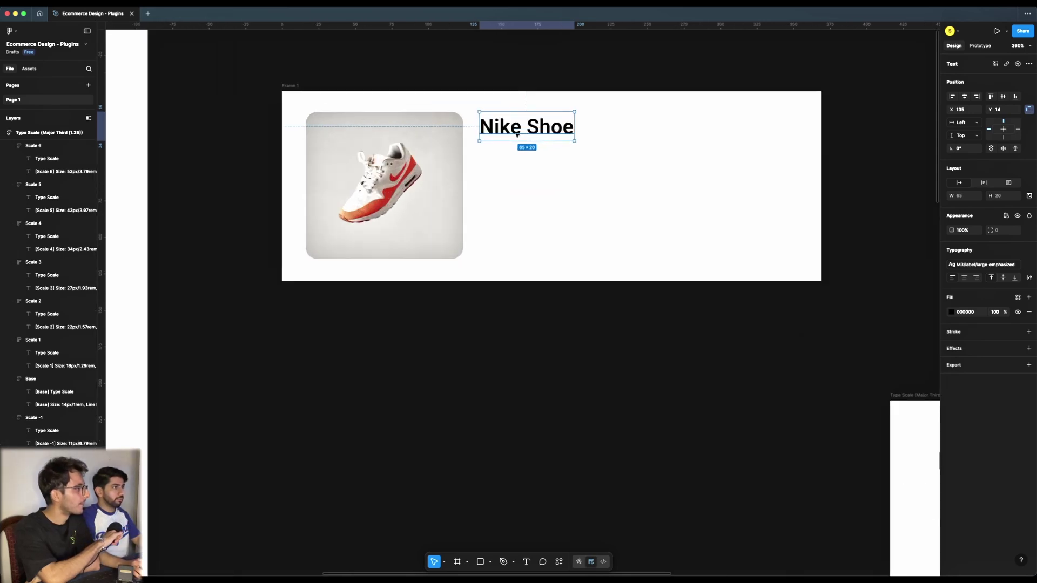
pyautogui.moveTo(526, 127); pyautogui.dragTo(527, 160)
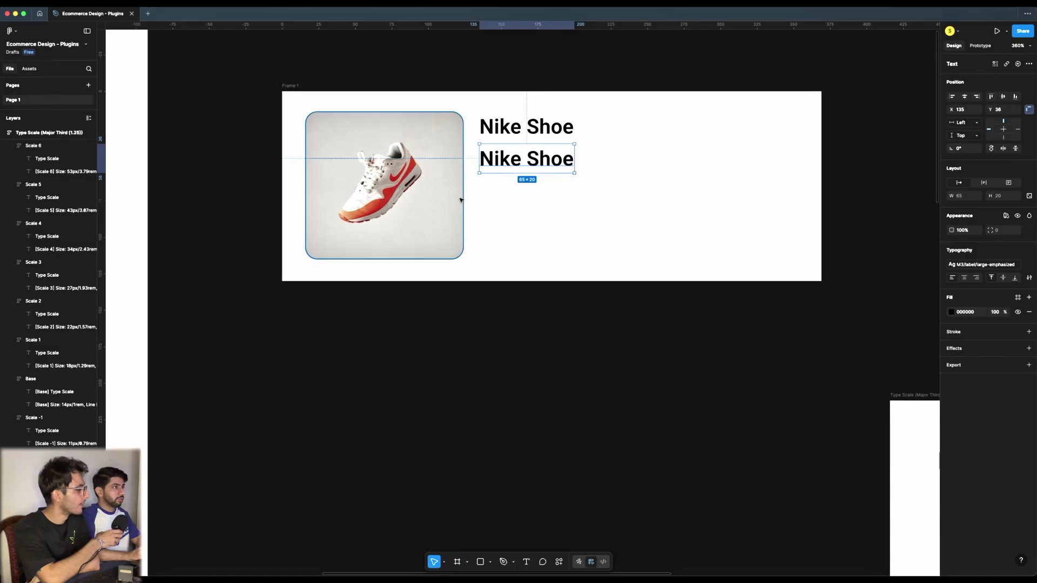
pyautogui.doubleClick(528, 161)
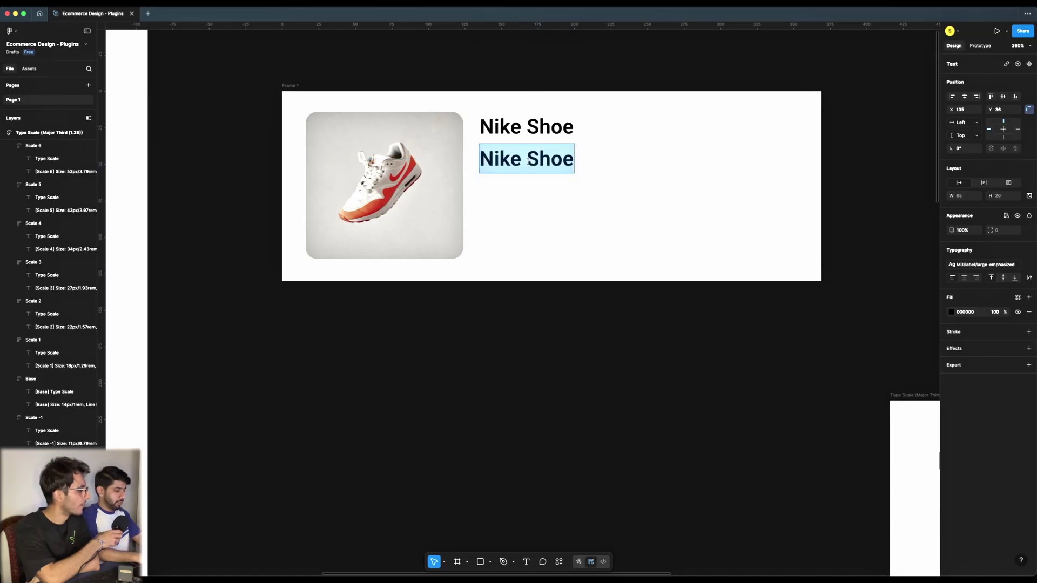
pyautogui.write('fr')
pyautogui.press('BackSpace')
pyautogui.press('BackSpace')
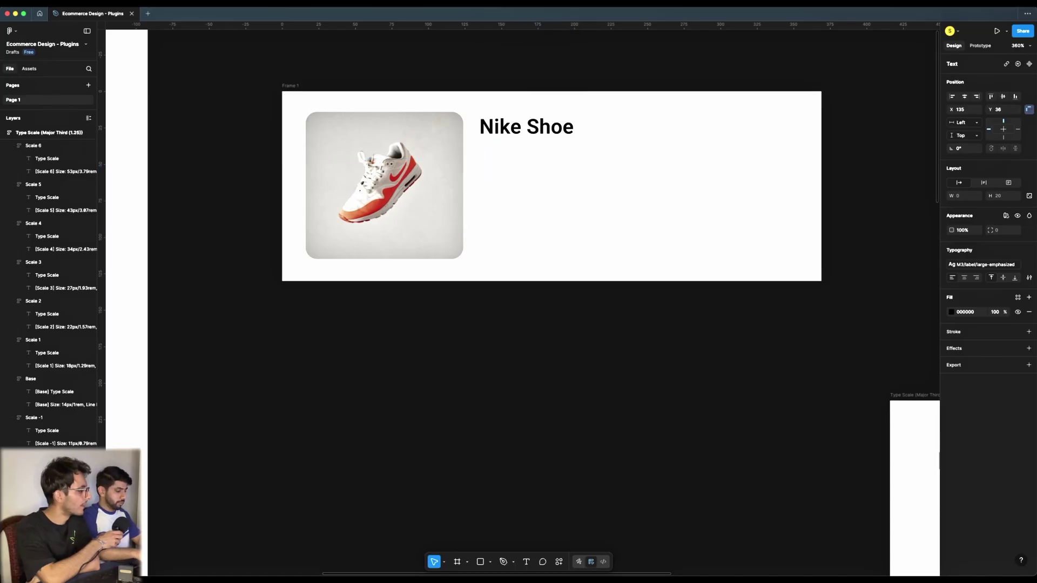
pyautogui.press('super+z')
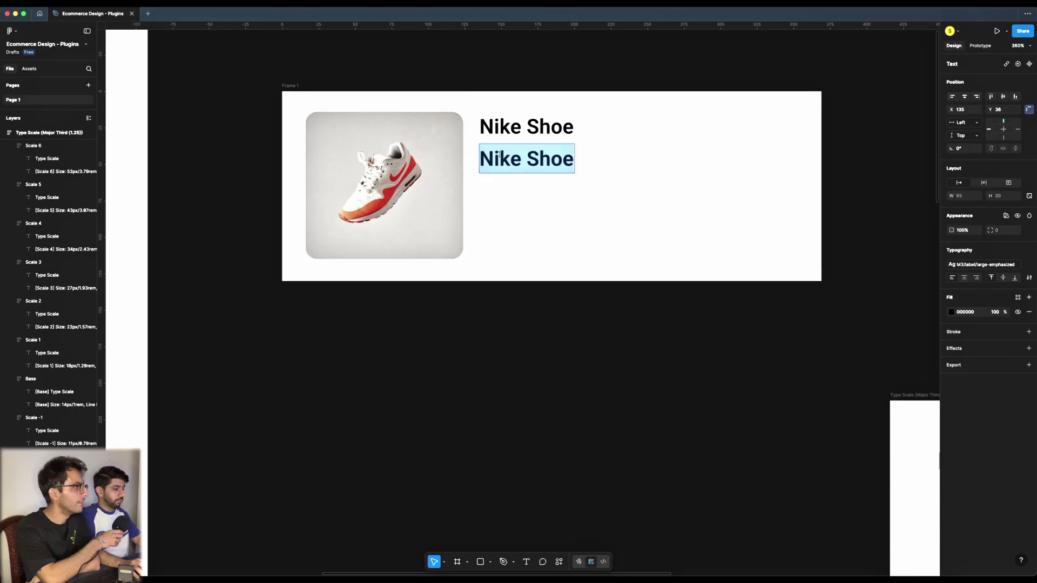
# - Change the duplicated text to "from the nike store"
pyautogui.write('from ')
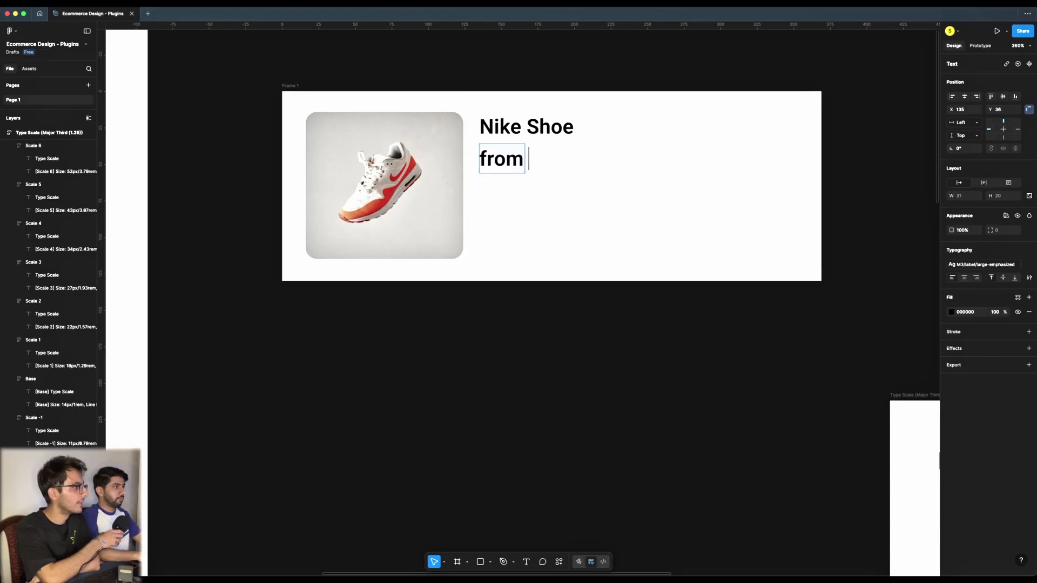
pyautogui.write('the nik e')
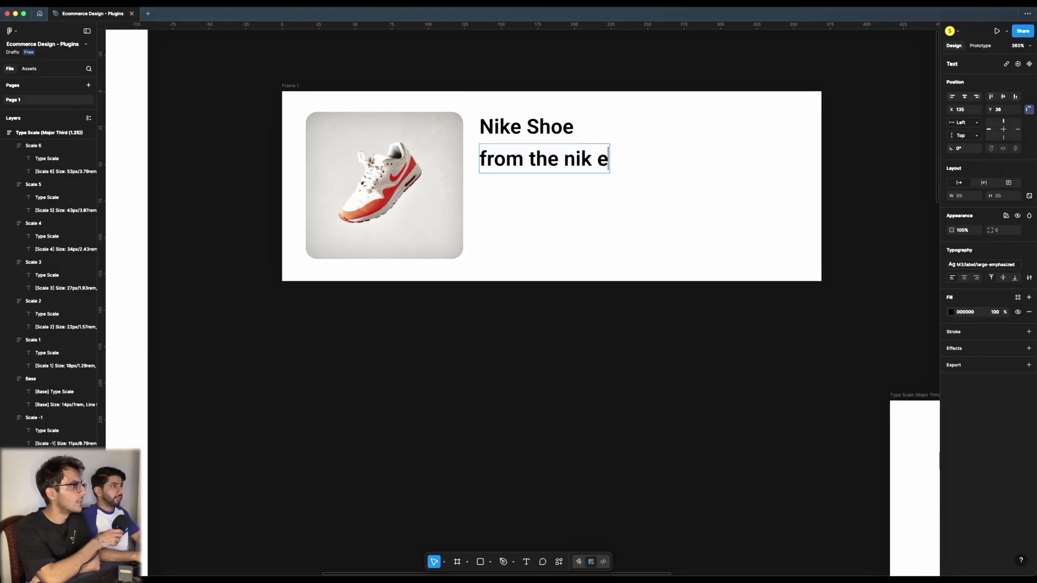
pyautogui.press('BackSpace')
pyautogui.press('BackSpace')
pyautogui.write('e stor')
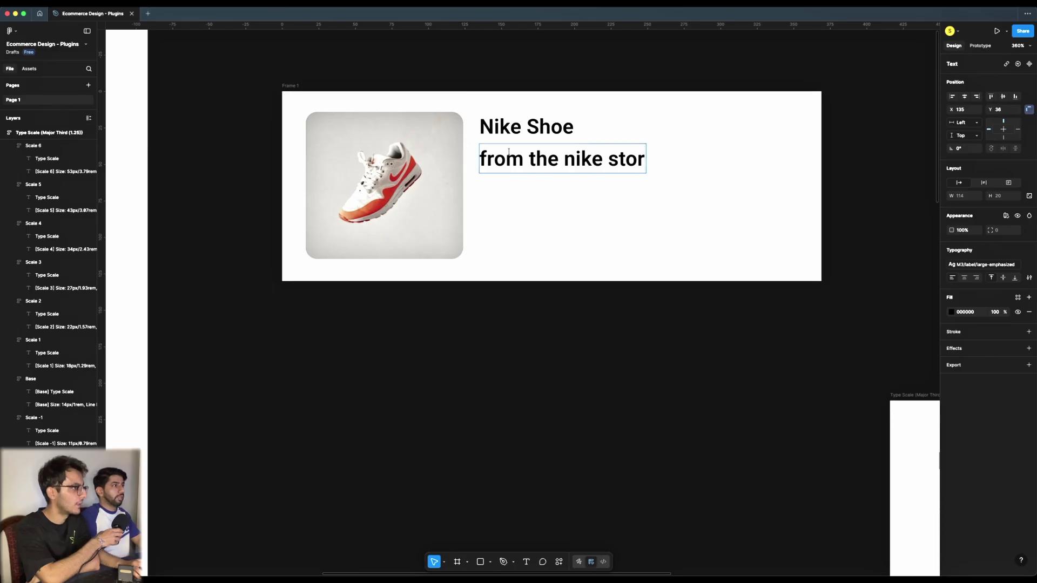
pyautogui.press('Escape')
pyautogui.doubleClick(622, 162)
pyautogui.press('End')
pyautogui.write('e')
pyautogui.press('Escape')
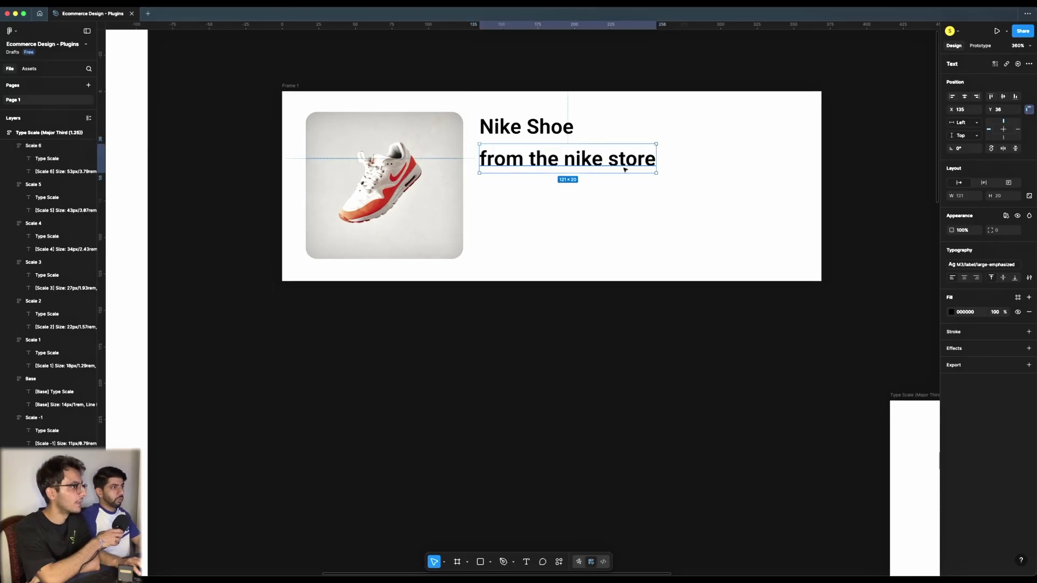
# - Apply the M3/body/medium-emphasized text style to the "from the nike store" text
pyautogui.click(981, 265)
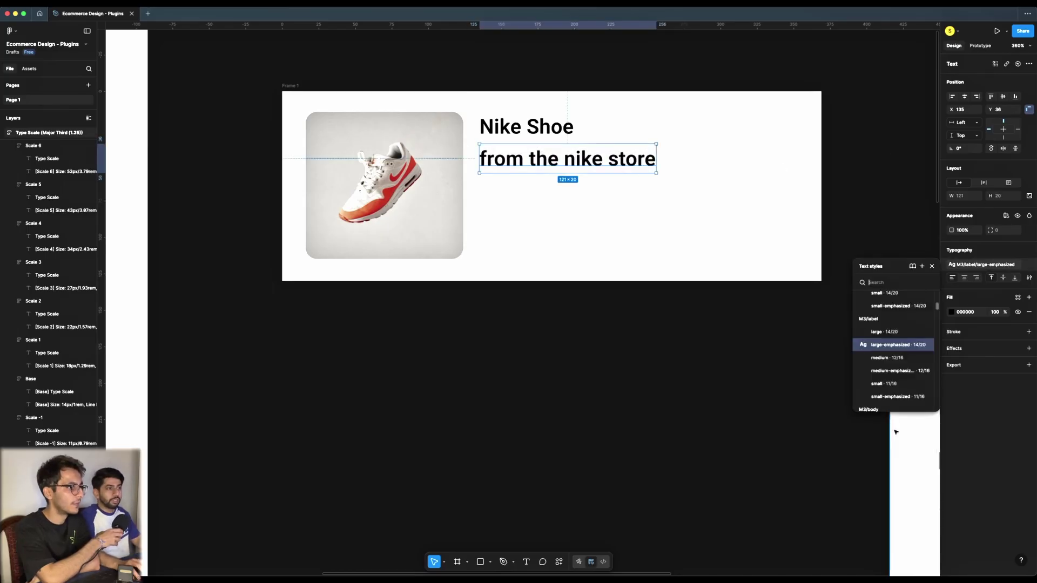
pyautogui.click(885, 384)
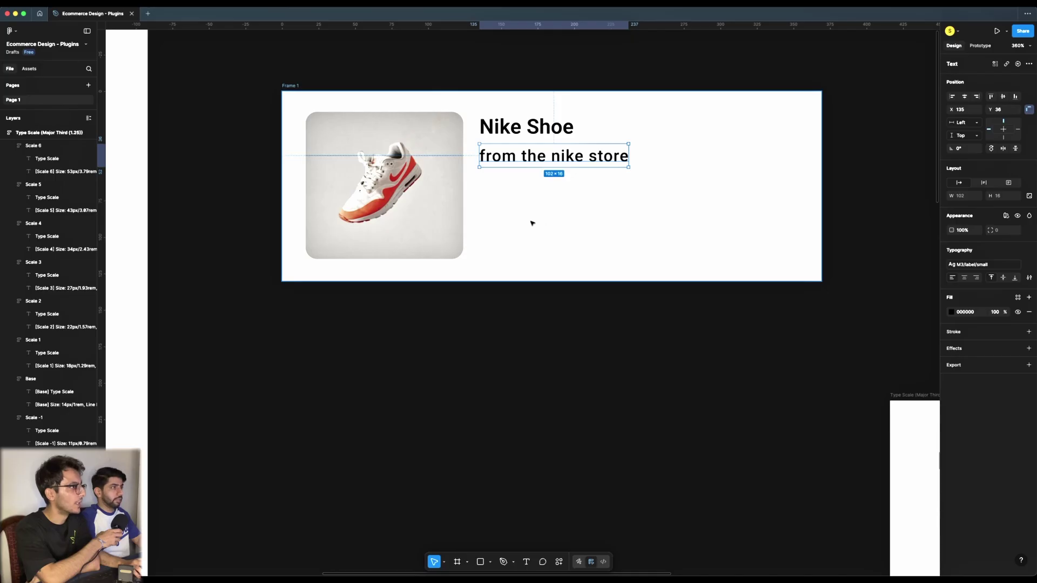
pyautogui.click(981, 264)
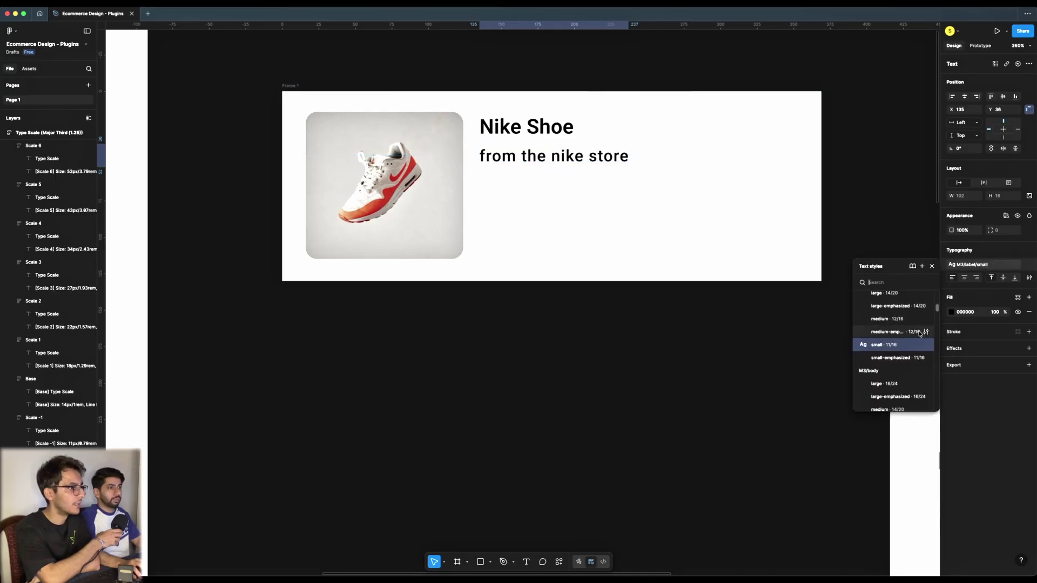
pyautogui.scroll(-5, 920, 333)
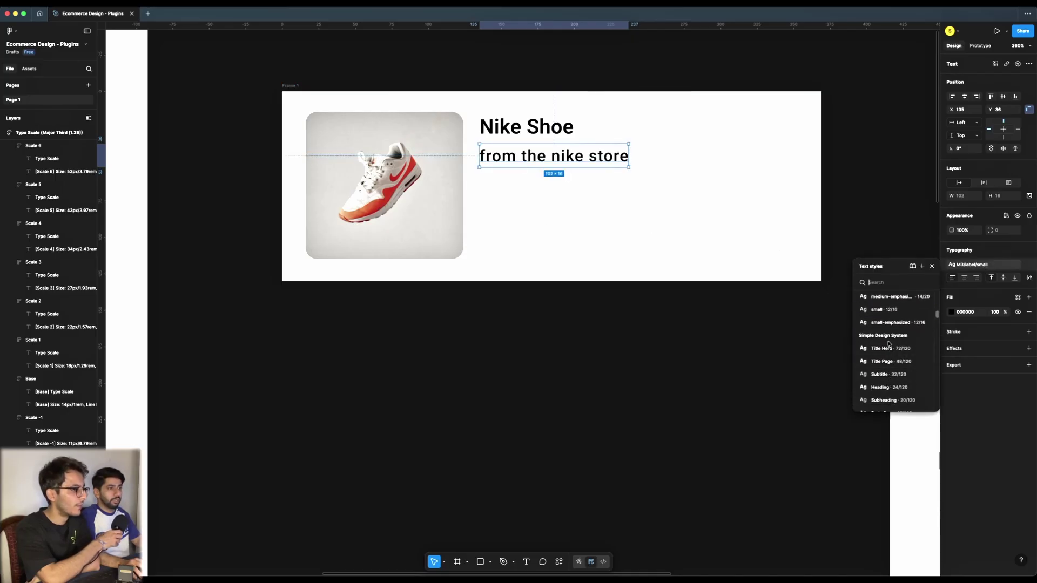
pyautogui.click(896, 313)
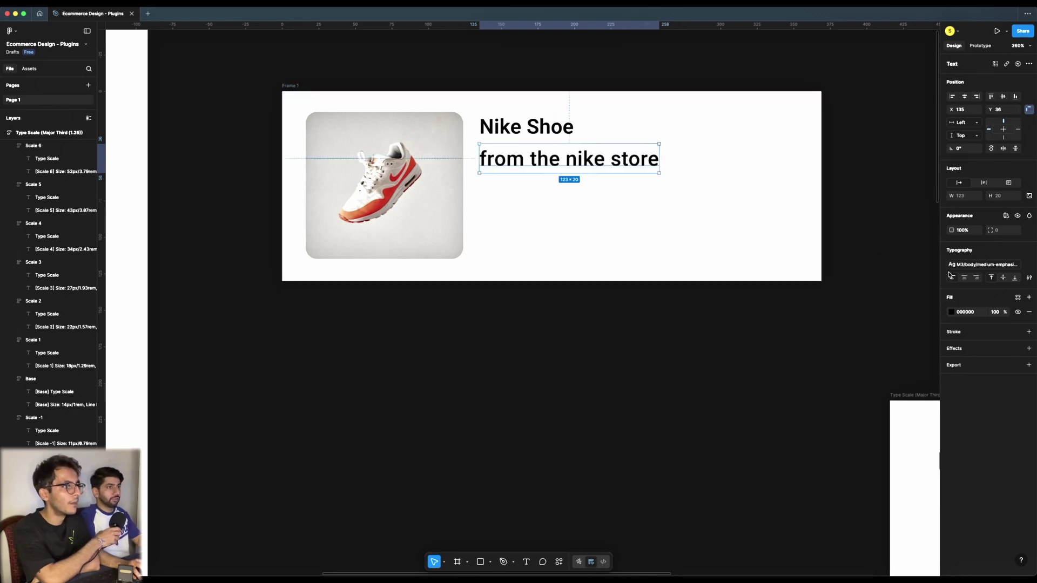
# - Detach the text style from "from the nike store" and set its fill opacity to 60%
pyautogui.click(1029, 265)
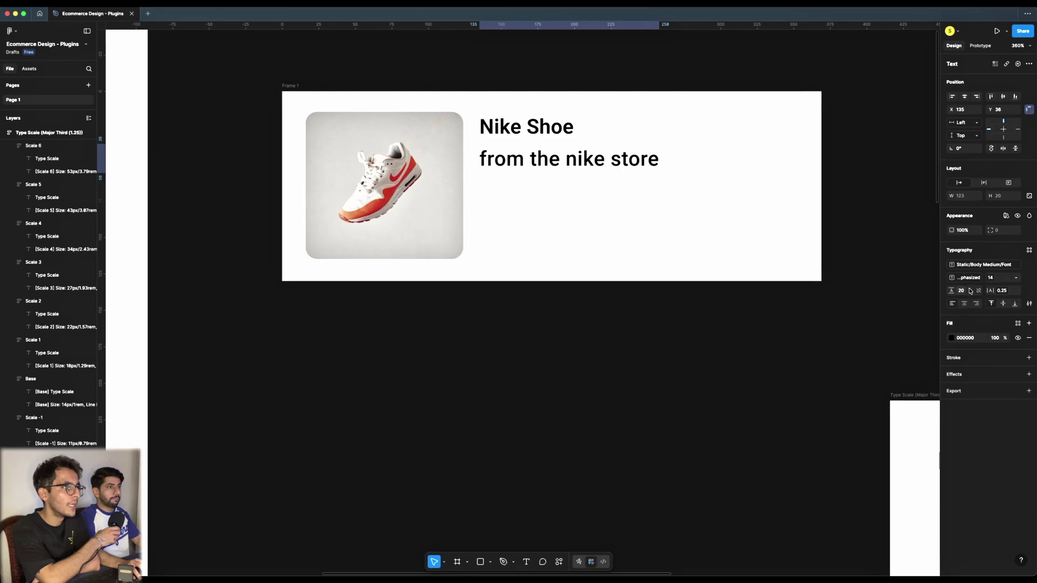
pyautogui.click(994, 338)
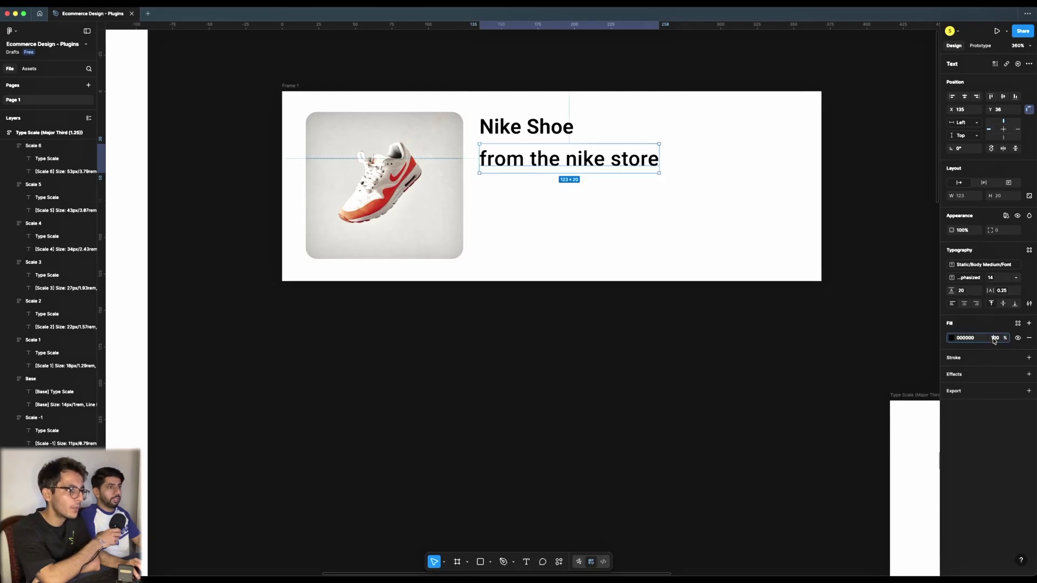
pyautogui.write('60')
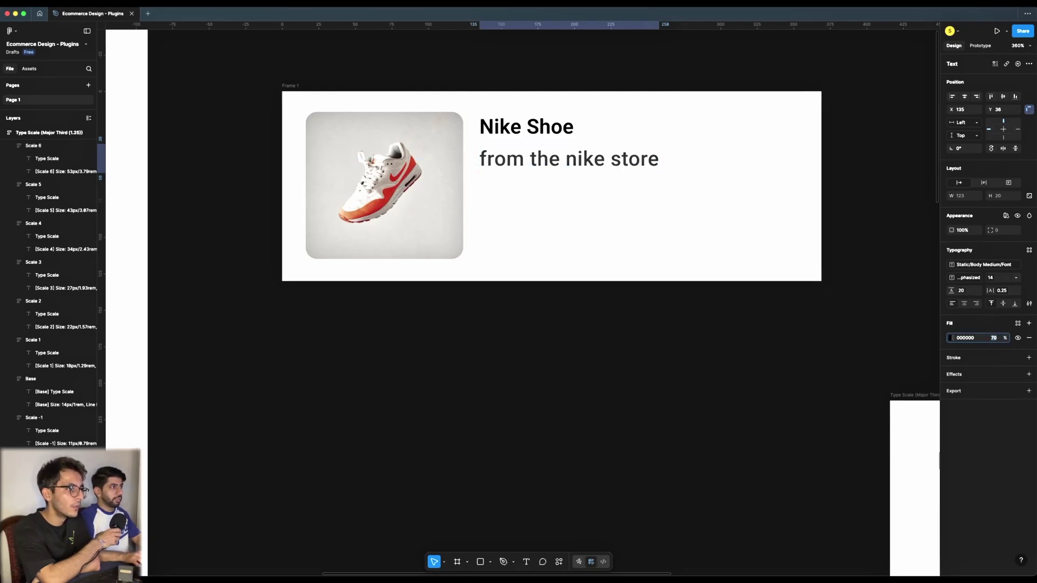
# - Detach the font-weight variable from the "from the nike store" text and set its weight to Regular
pyautogui.click(972, 278)
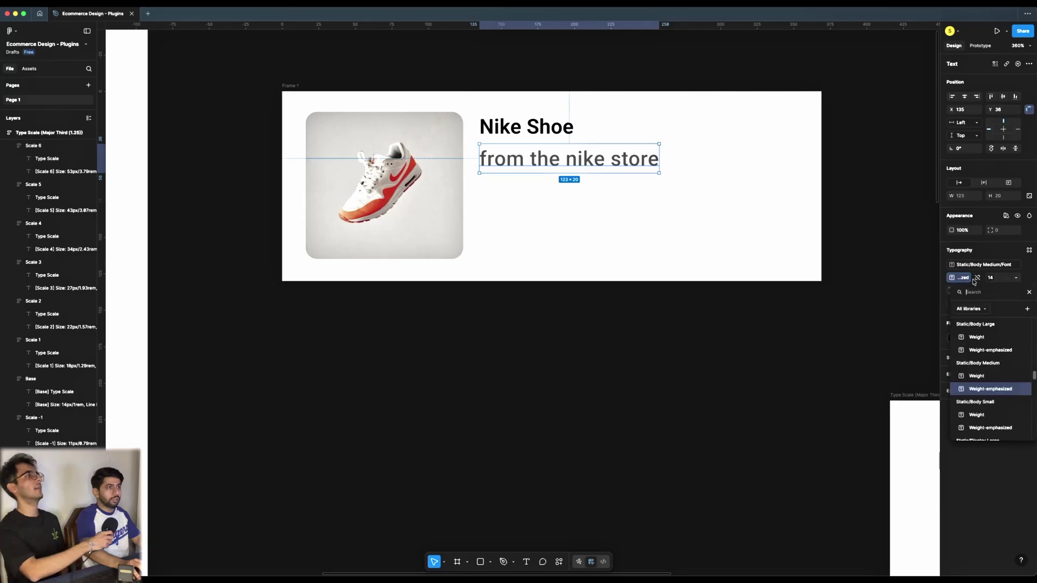
pyautogui.click(978, 281)
pyautogui.click(977, 281)
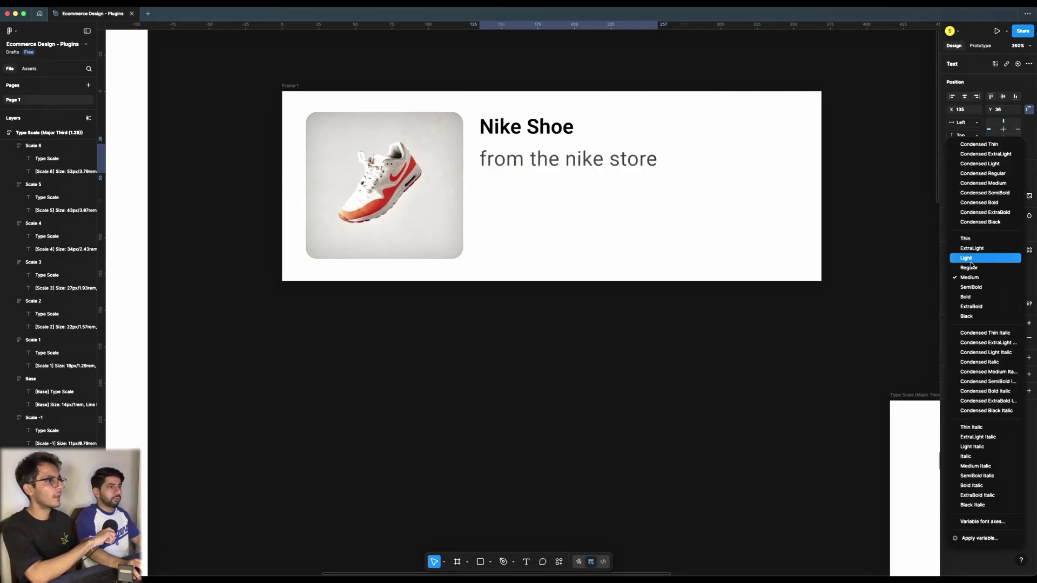
pyautogui.click(969, 268)
pyautogui.click(665, 202)
# - Move the "from the nike store" text closer to the "Nike Shoe" title, at Y 32
pyautogui.click(643, 161)
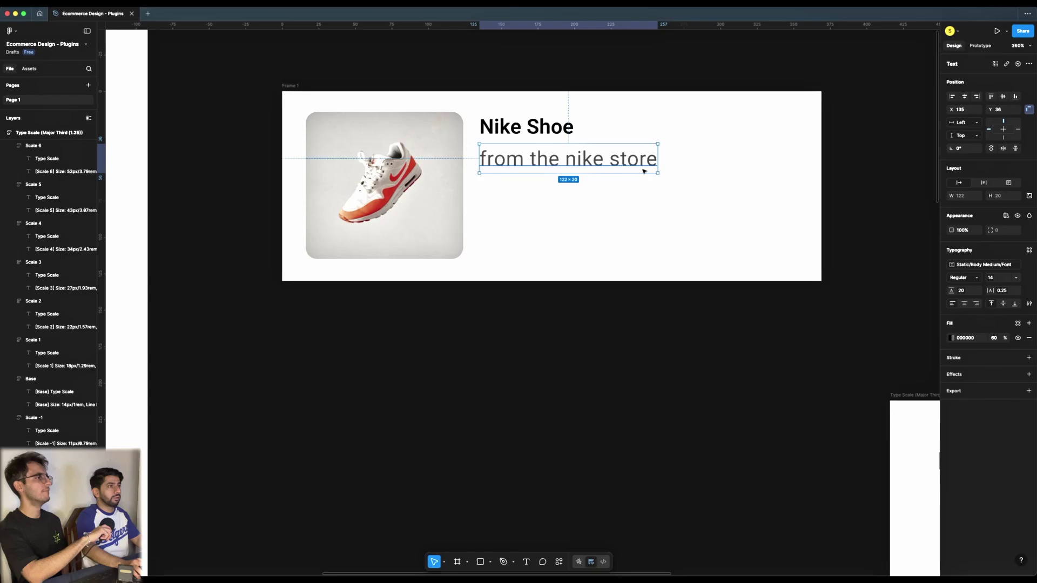
pyautogui.click(1001, 281)
pyautogui.click(1016, 278)
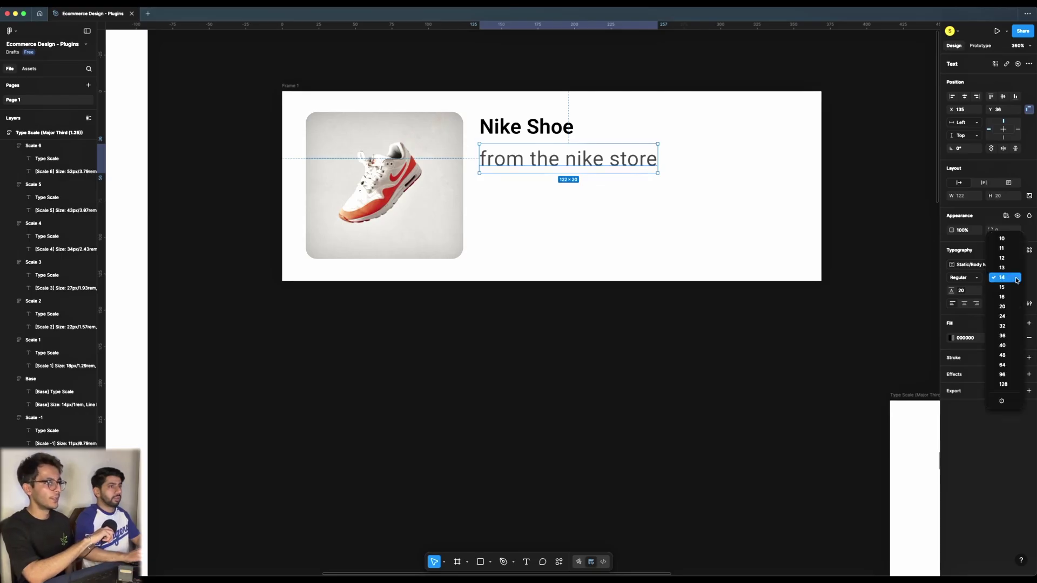
pyautogui.press('Escape')
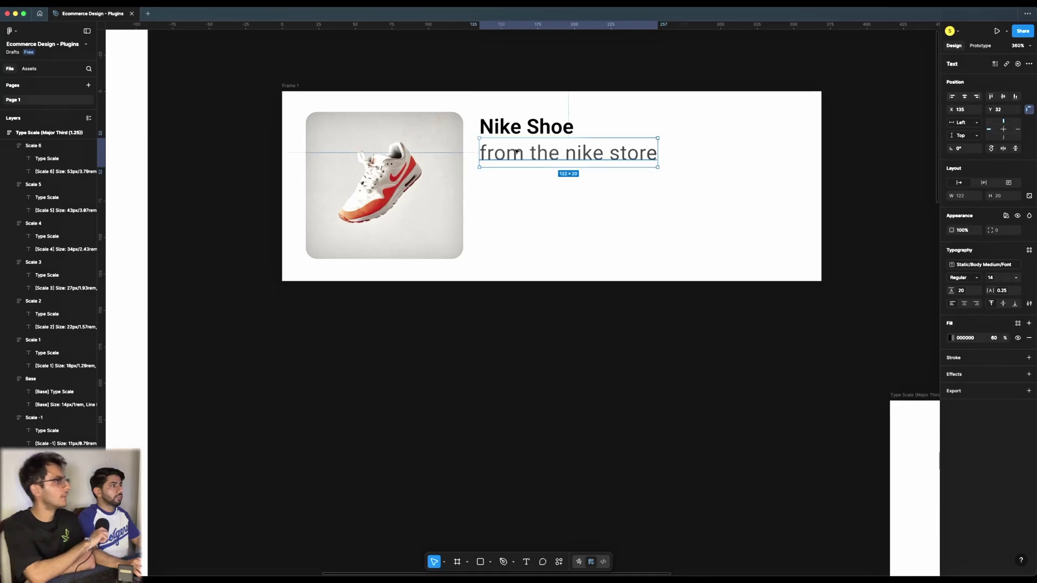
pyautogui.scroll(-2, 533, 204)
pyautogui.click(532, 205)
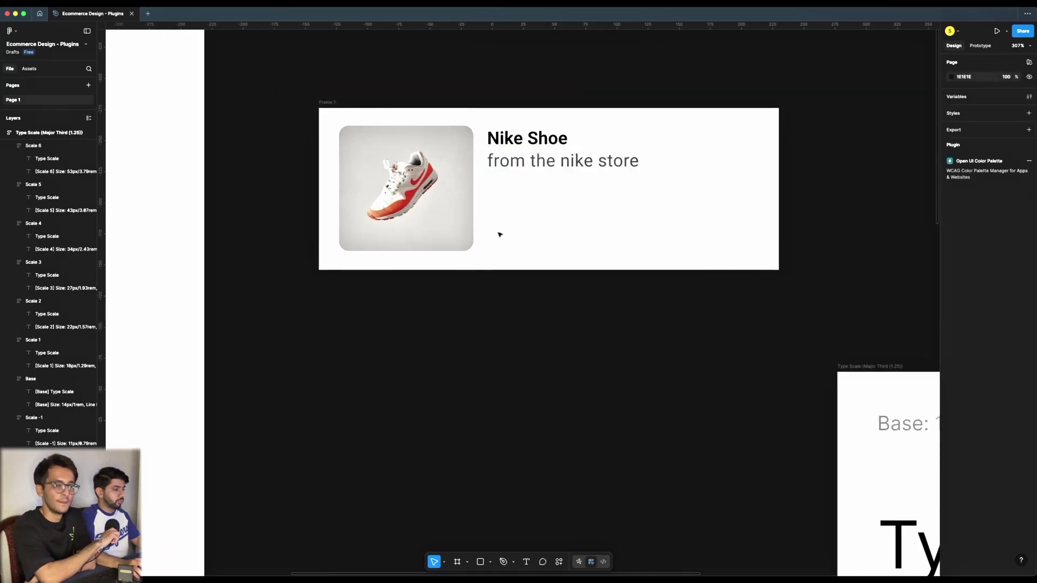
# - Duplicate the "from the nike store" text straight down to X 135, Y 85 and change the copy to "Rs 8000"
pyautogui.moveTo(514, 164); pyautogui.dragTo(514, 229)
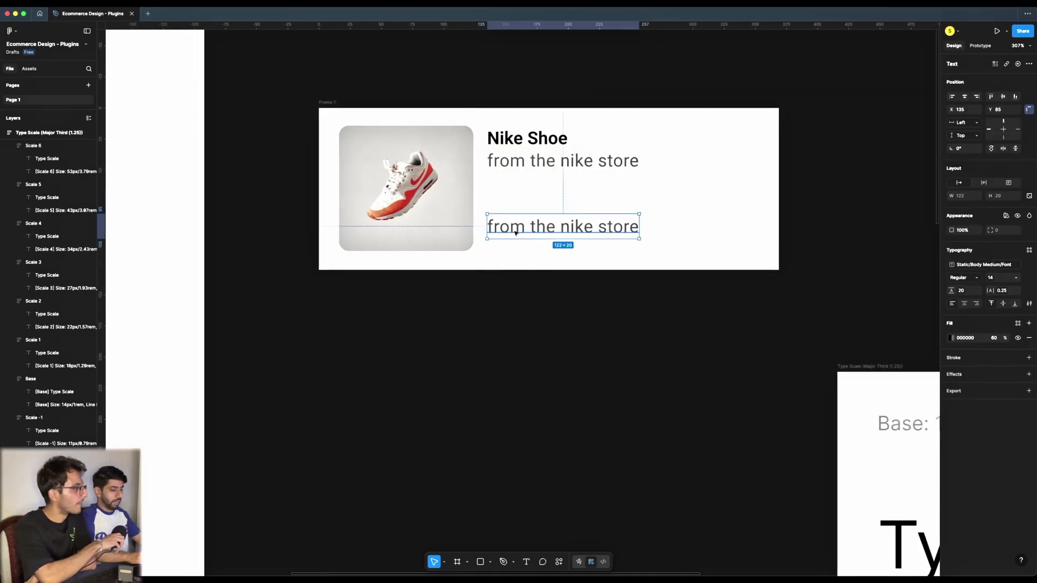
pyautogui.doubleClick(514, 230)
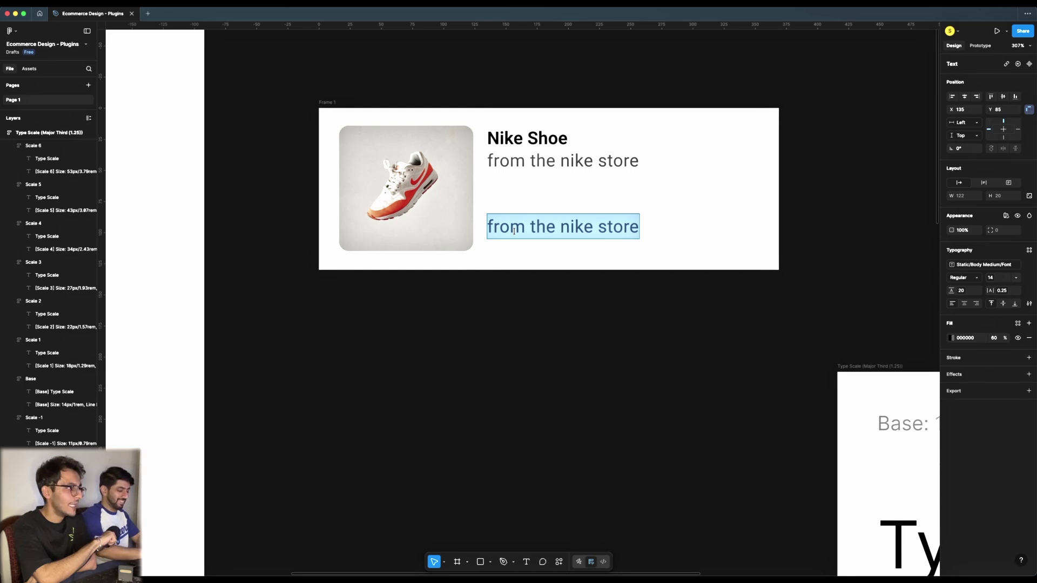
pyautogui.write('$')
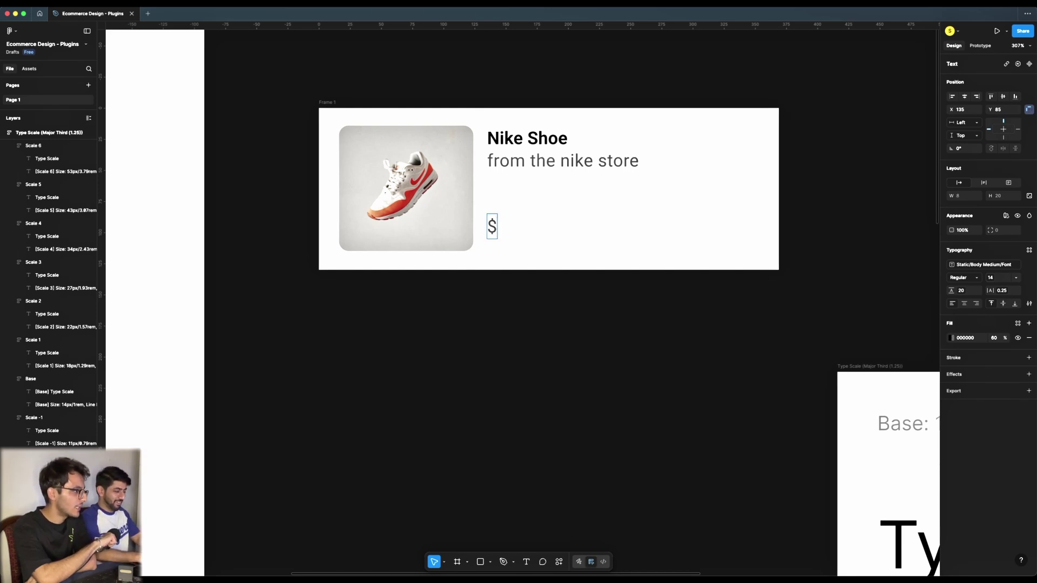
pyautogui.press('BackSpace')
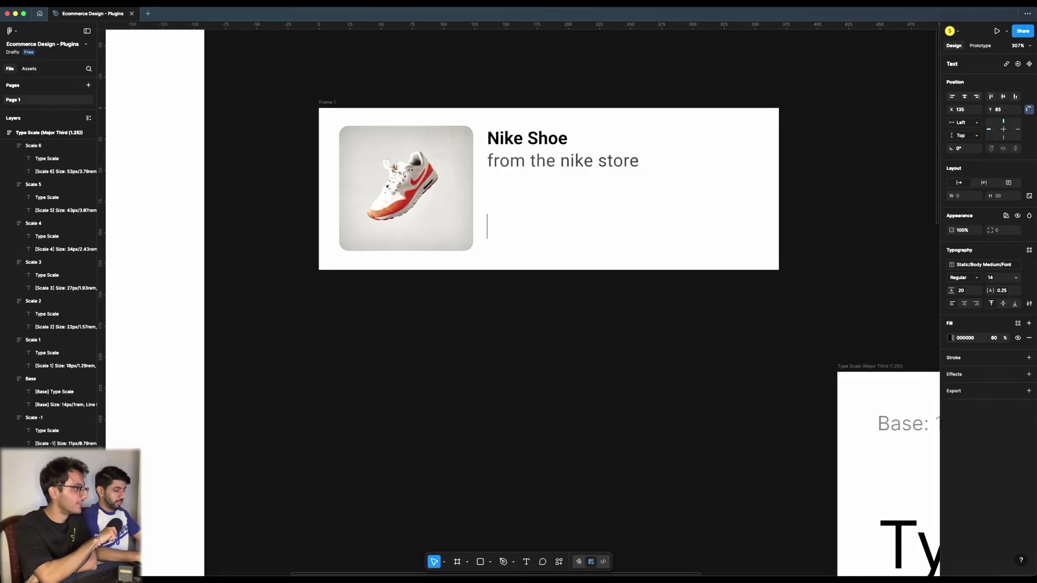
pyautogui.write('0')
pyautogui.write('80')
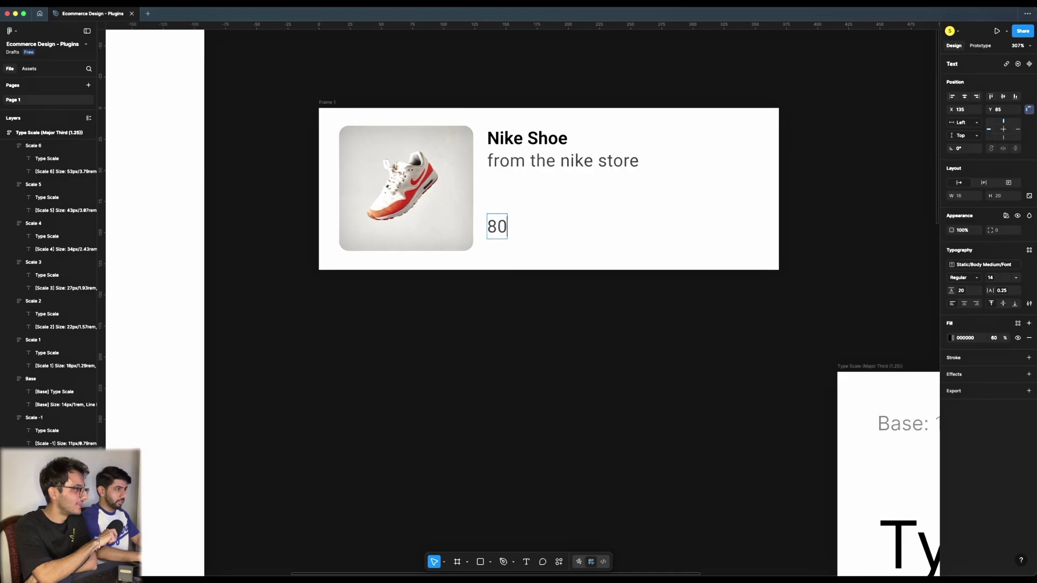
pyautogui.write('00')
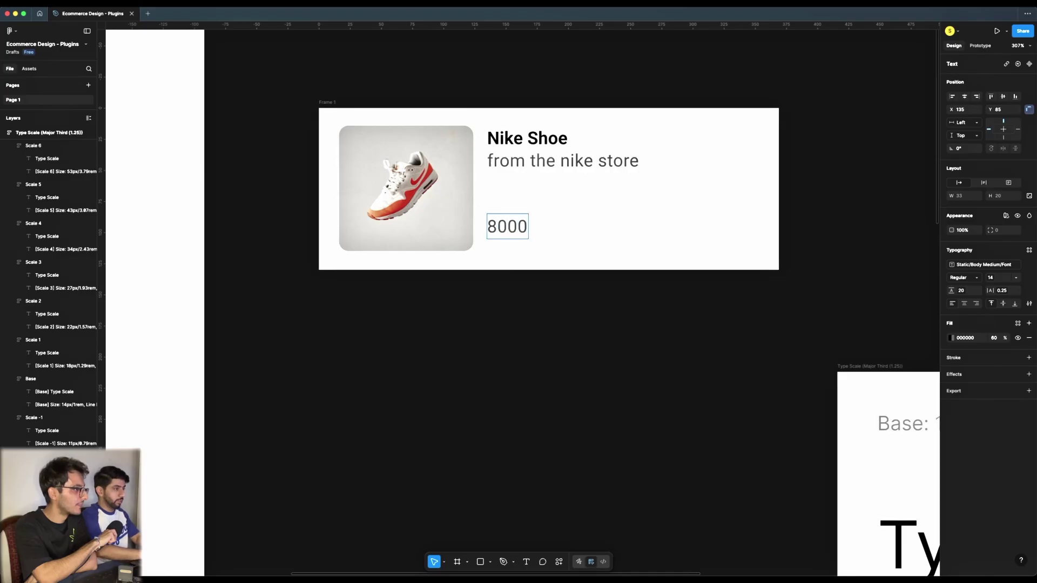
pyautogui.write('Rs')
pyautogui.click(475, 294)
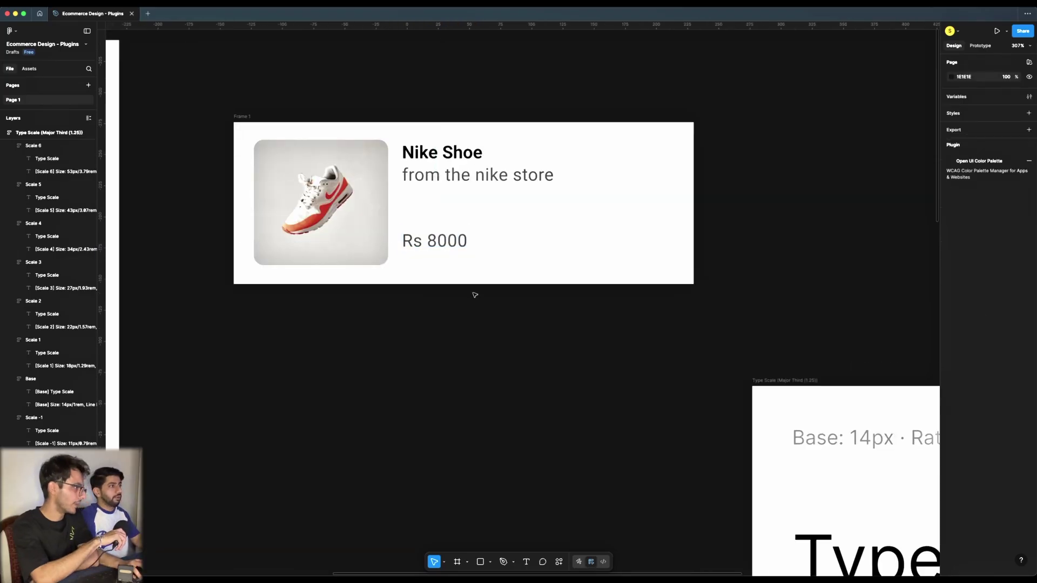
pyautogui.hscroll(1, 475, 293)
pyautogui.click(419, 238)
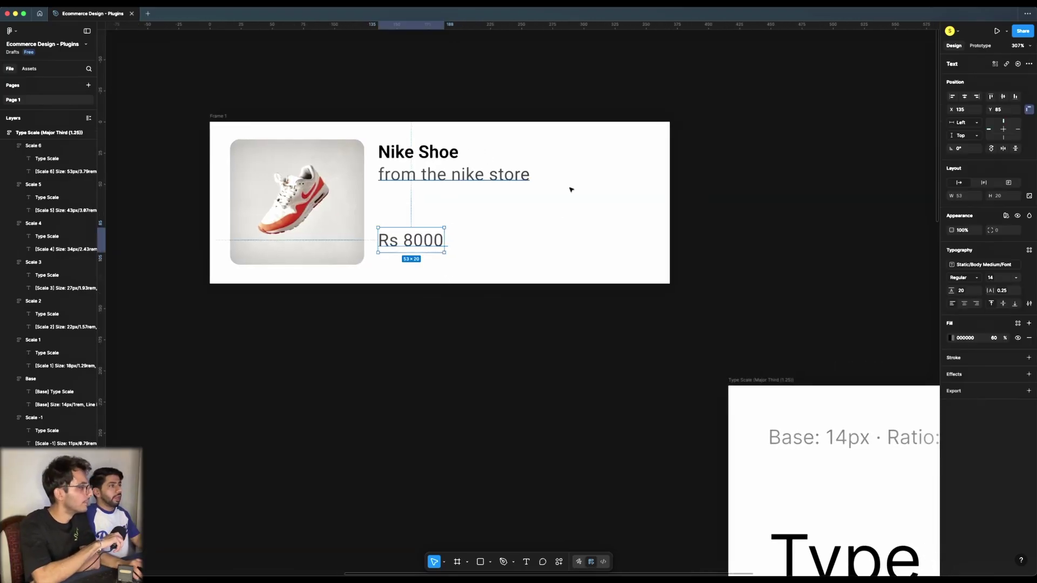
pyautogui.click(571, 190)
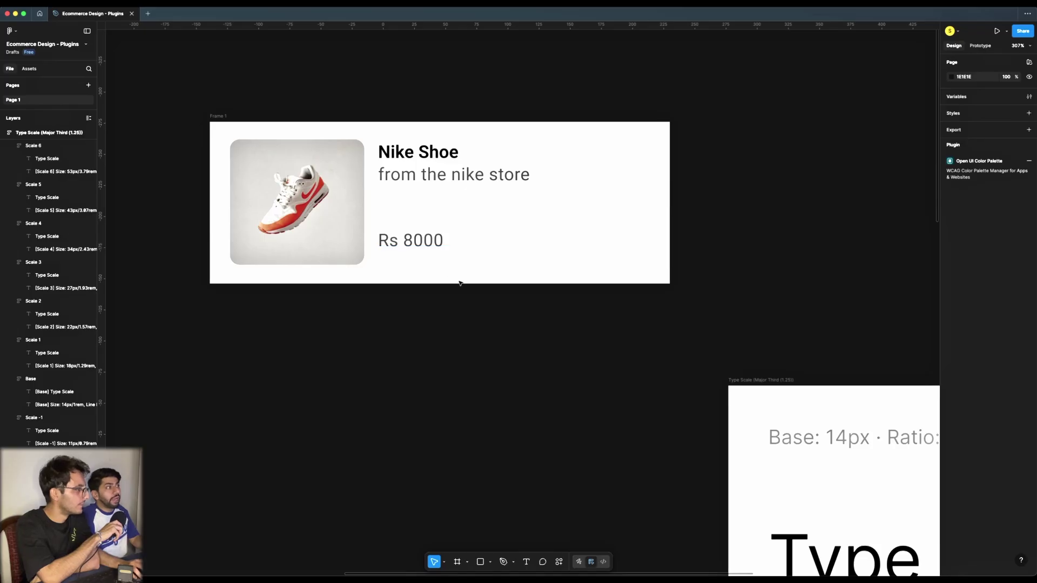
# - Search the plugins for "pho" and run Phosphor Icons
pyautogui.scroll(-1, 459, 282)
pyautogui.rightClick(515, 315)
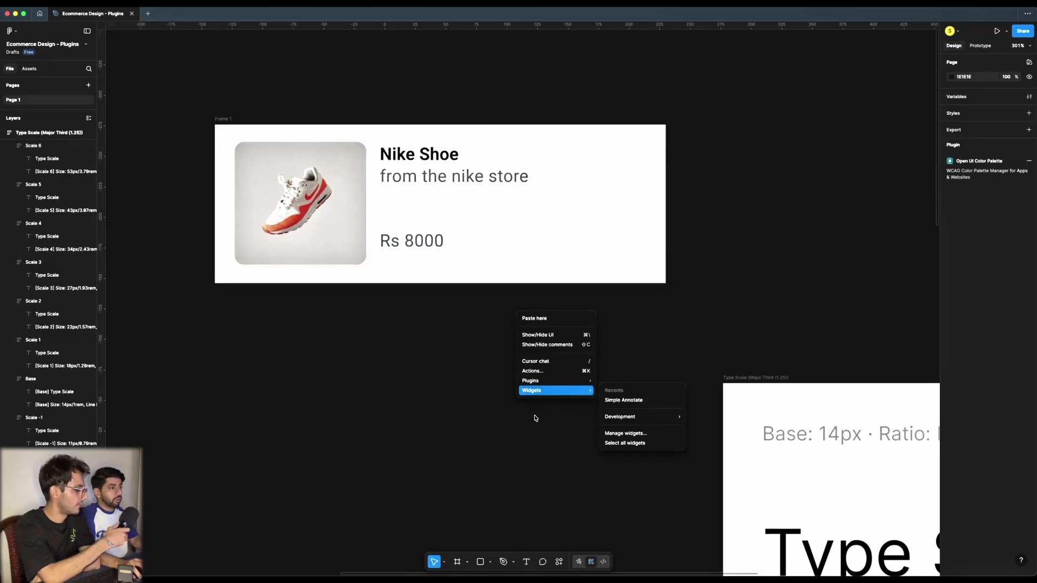
pyautogui.moveTo(556, 381)
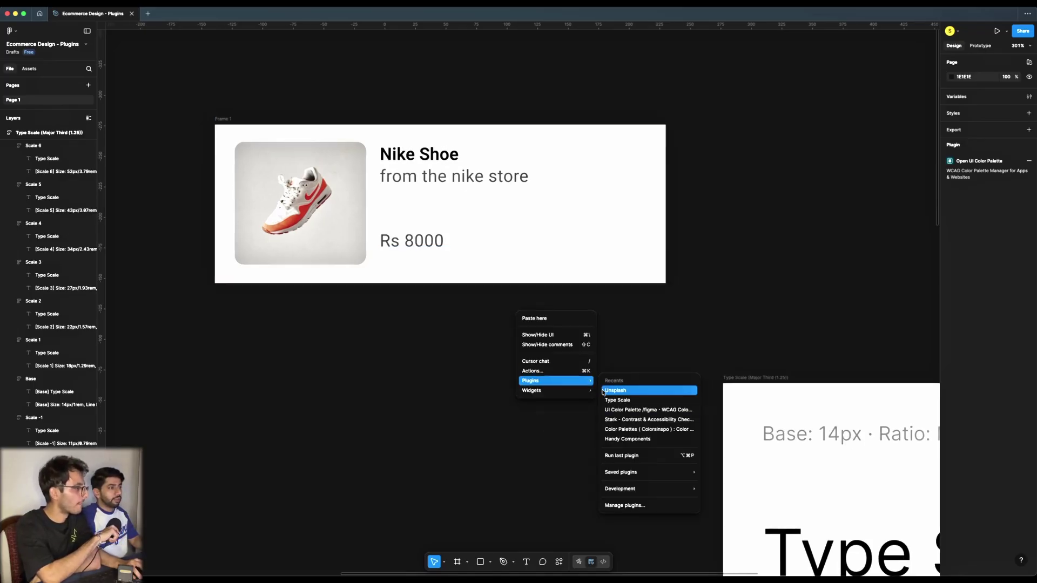
pyautogui.click(618, 508)
pyautogui.write('pho')
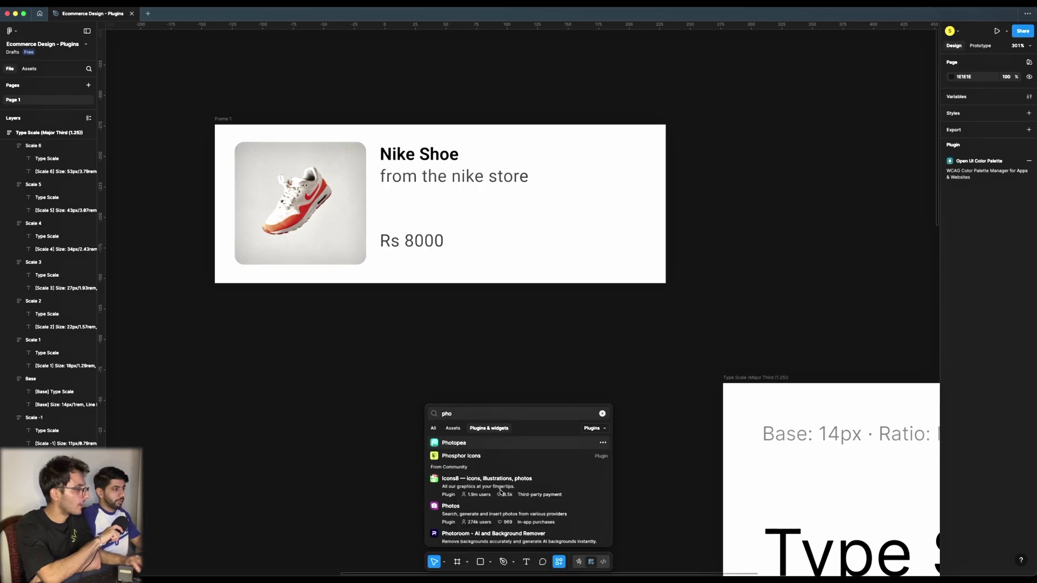
pyautogui.click(458, 456)
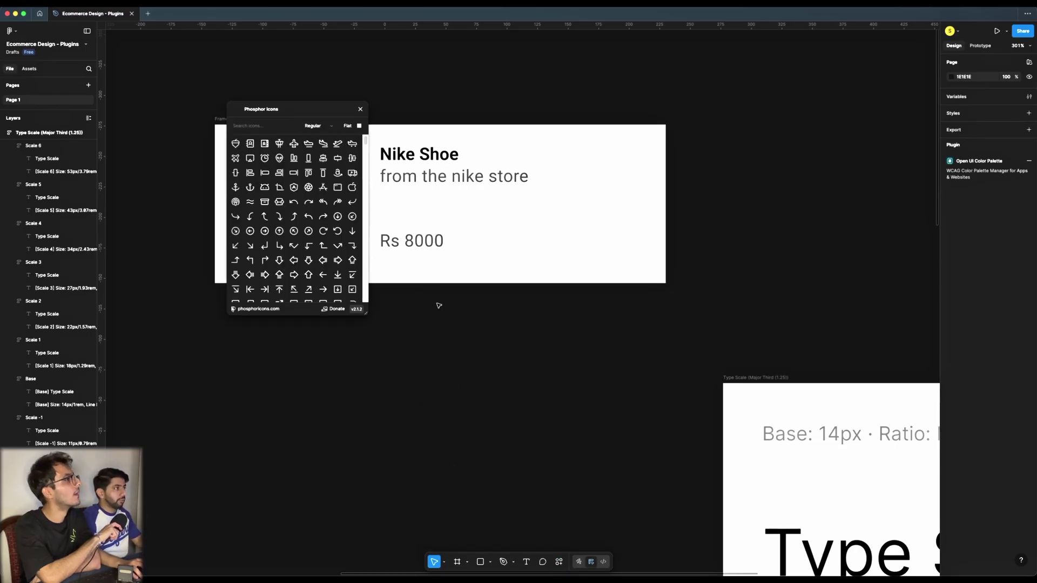
# - Search Phosphor Icons for "plus" and insert the PlusCircle icon near the card's right edge
pyautogui.click(248, 126)
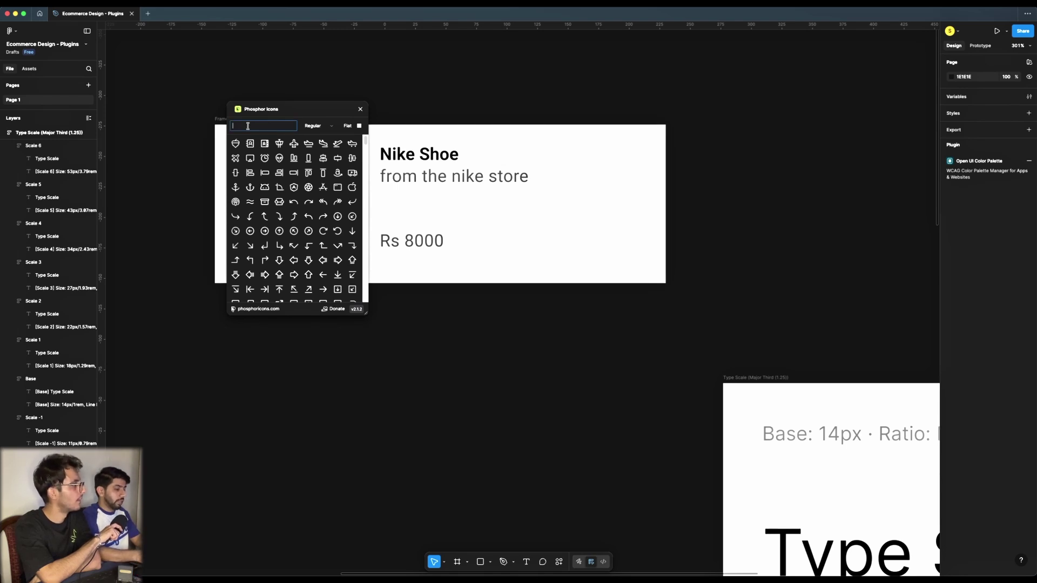
pyautogui.write('plus')
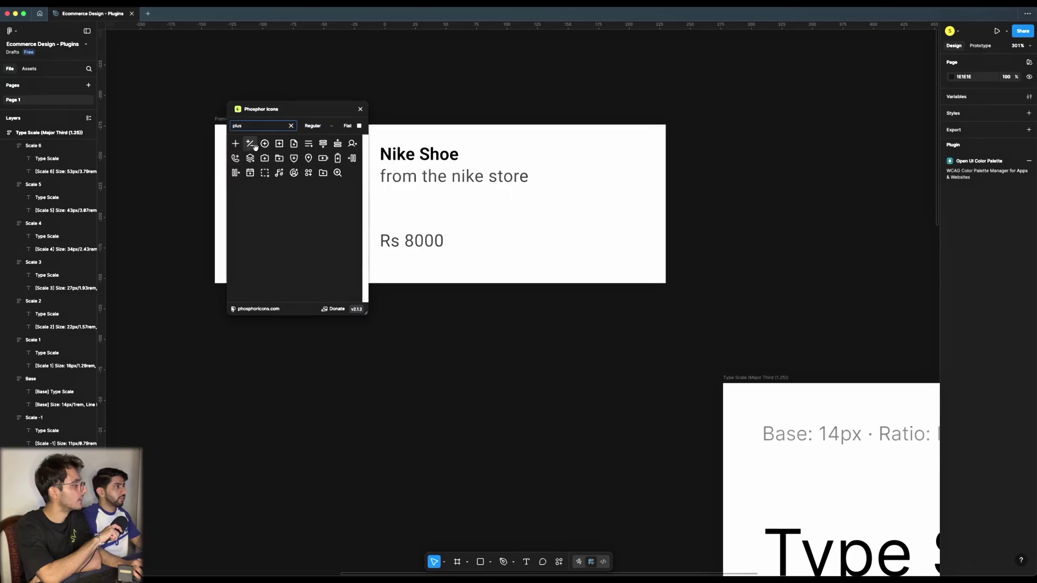
pyautogui.moveTo(631, 262); pyautogui.dragTo(630, 263)
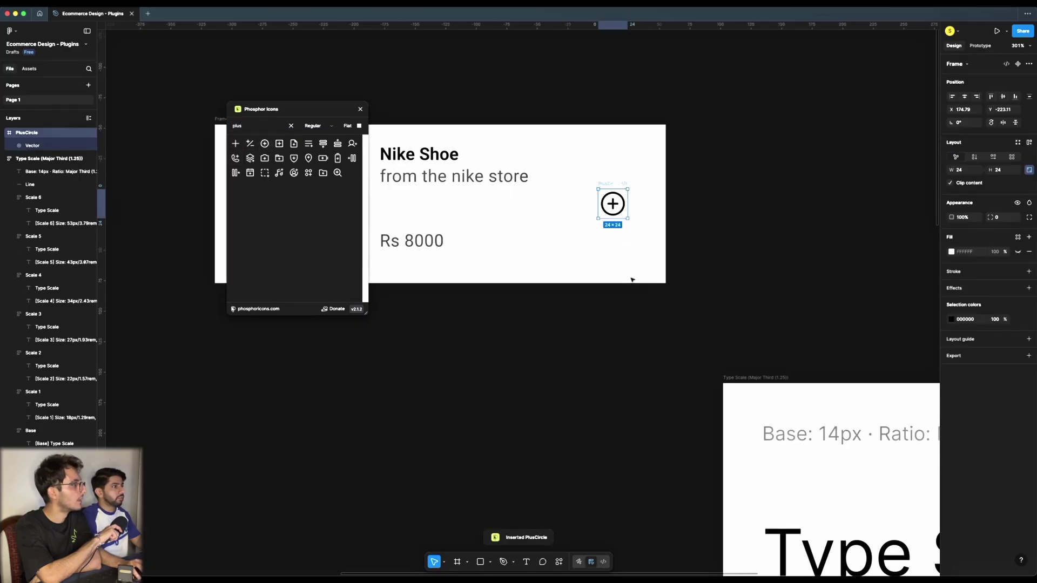
# - Search Phosphor Icons for "minus" and place the MinusCircle icon to the left of the plus icon, at X 139, Y -220
pyautogui.click(252, 122)
pyautogui.doubleClick(246, 122)
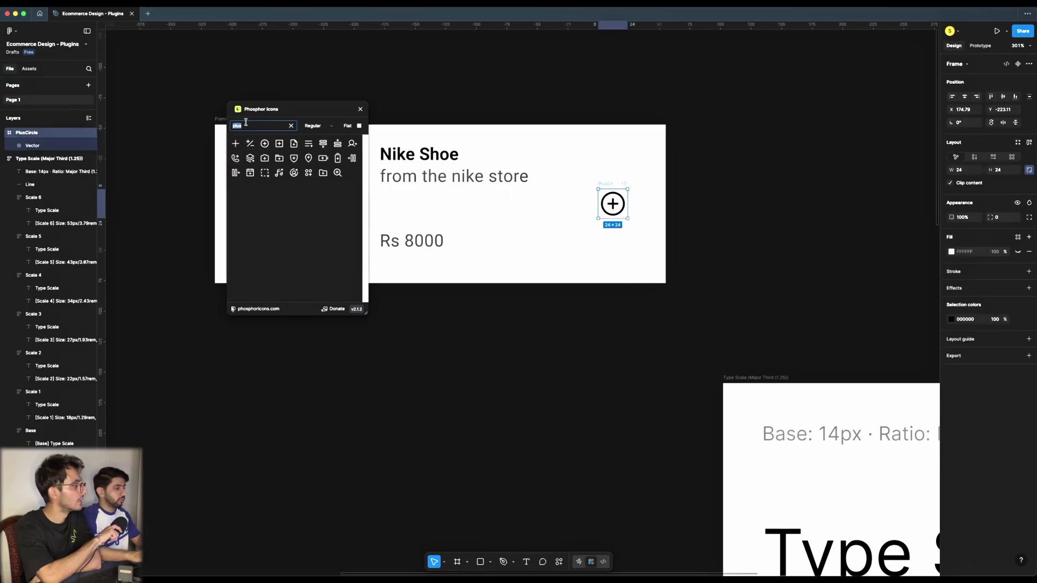
pyautogui.write('minus')
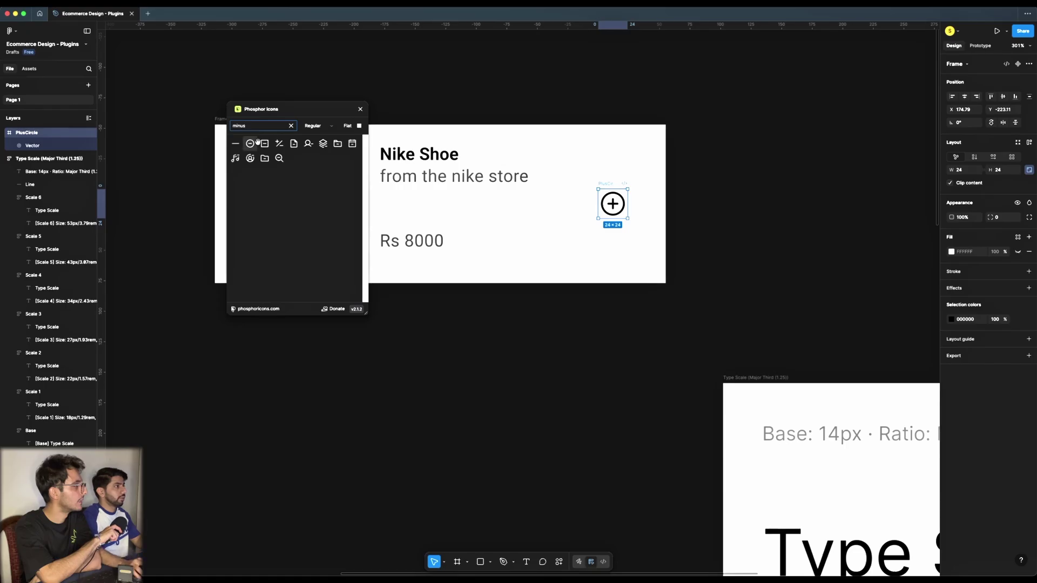
pyautogui.moveTo(552, 199); pyautogui.dragTo(571, 184)
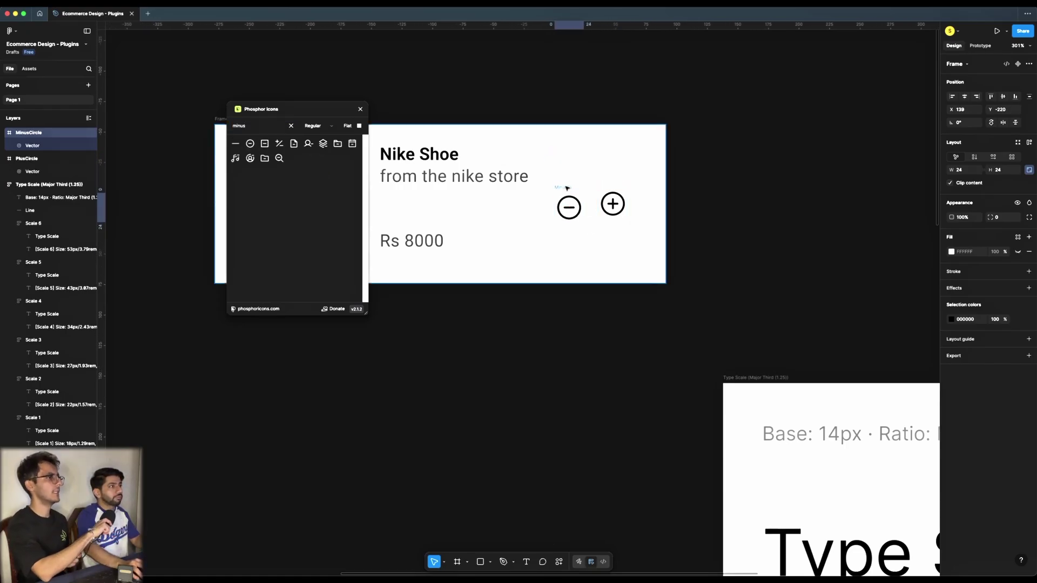
# - Move the minus and plus circle icons together into the card's bottom-right corner
pyautogui.keyDown('shift'); pyautogui.click(616, 209); pyautogui.keyUp('shift')
pyautogui.moveTo(617, 211); pyautogui.dragTo(639, 266)
pyautogui.scroll(-2, 669, 323)
pyautogui.click(585, 248)
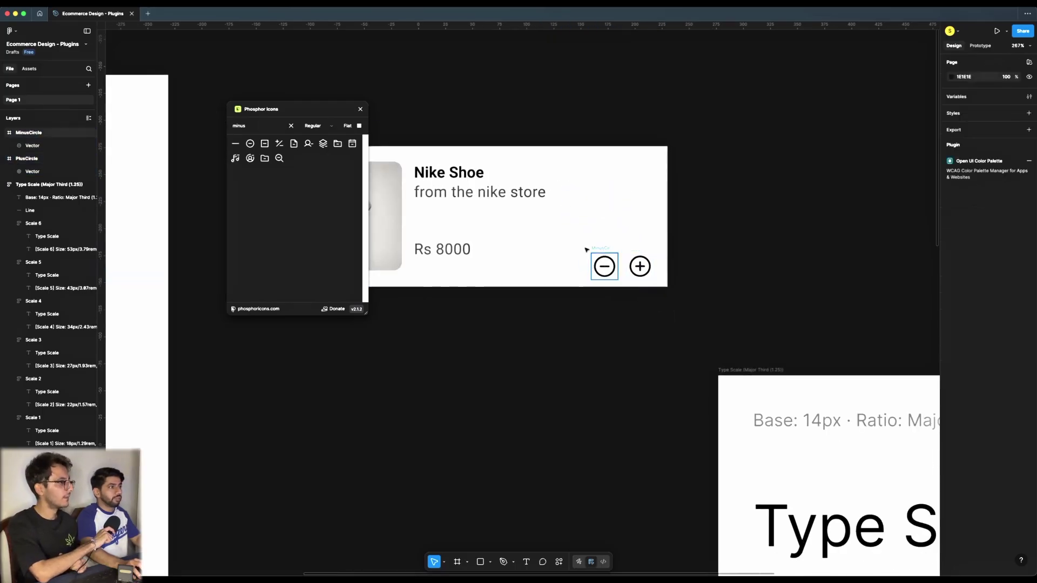
pyautogui.hscroll(-5, 540, 221)
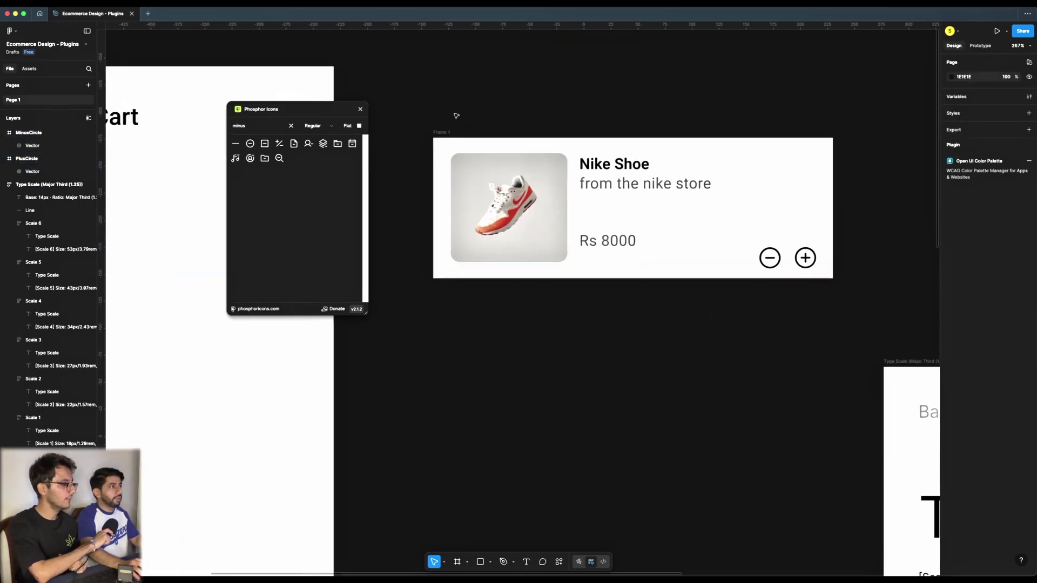
# - Transfer the minus and plus circle icons from the canvas into the product card frame, keeping them at its lower-right corner
pyautogui.moveTo(852, 230); pyautogui.dragTo(694, 302)
pyautogui.press('Delete')
pyautogui.click(440, 132)
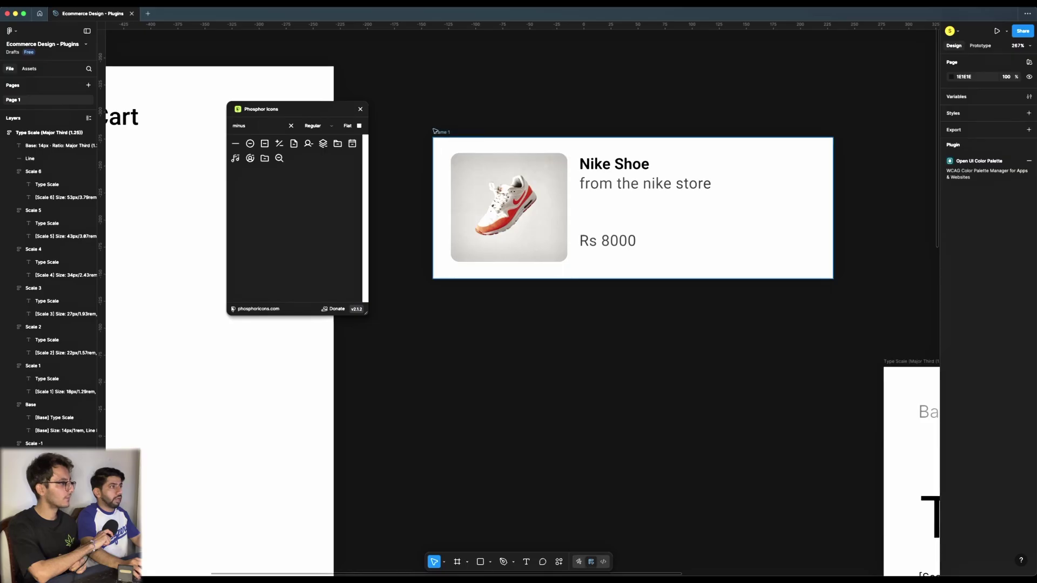
pyautogui.hotkey('ctrl', 'z')
pyautogui.scroll(5, 691, 309)
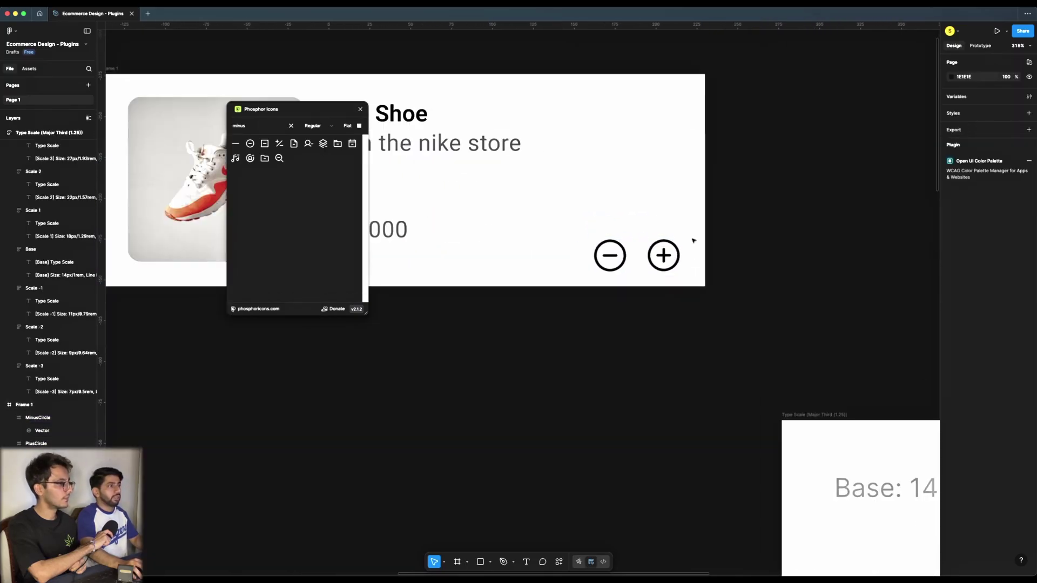
# - Shift the plus icon slightly right within the card and resize the minus and plus icons to 20 × 20
pyautogui.click(669, 257)
pyautogui.moveTo(677, 258); pyautogui.dragTo(680, 258)
pyautogui.click(608, 254)
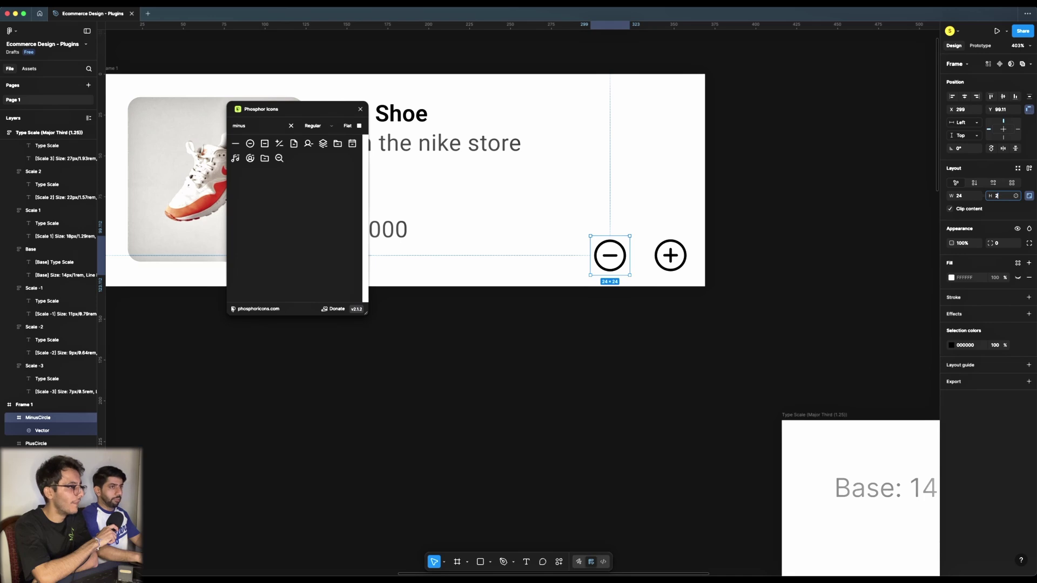
pyautogui.press('Return')
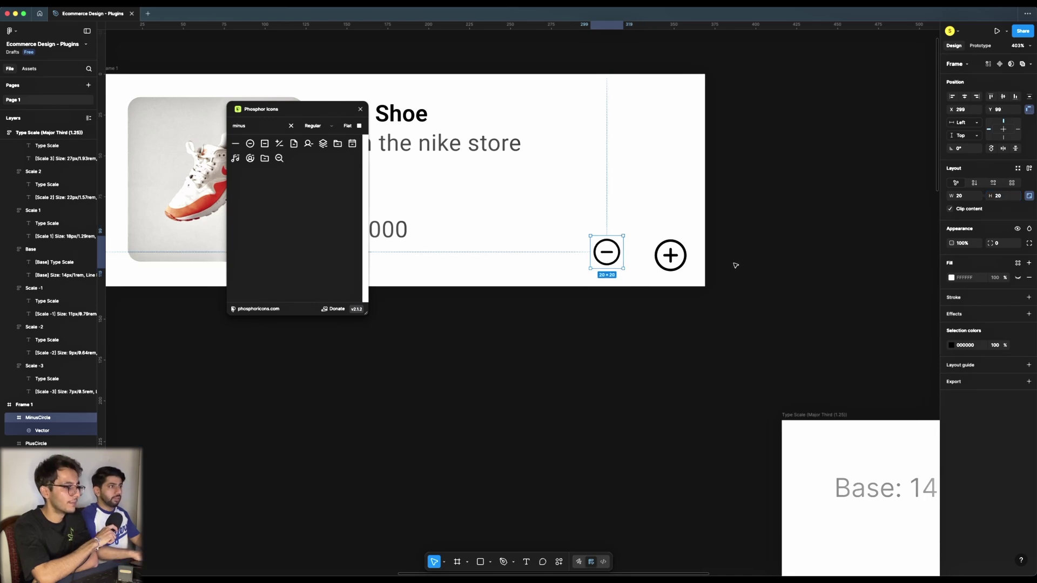
pyautogui.press('Tab')
pyautogui.click(998, 196)
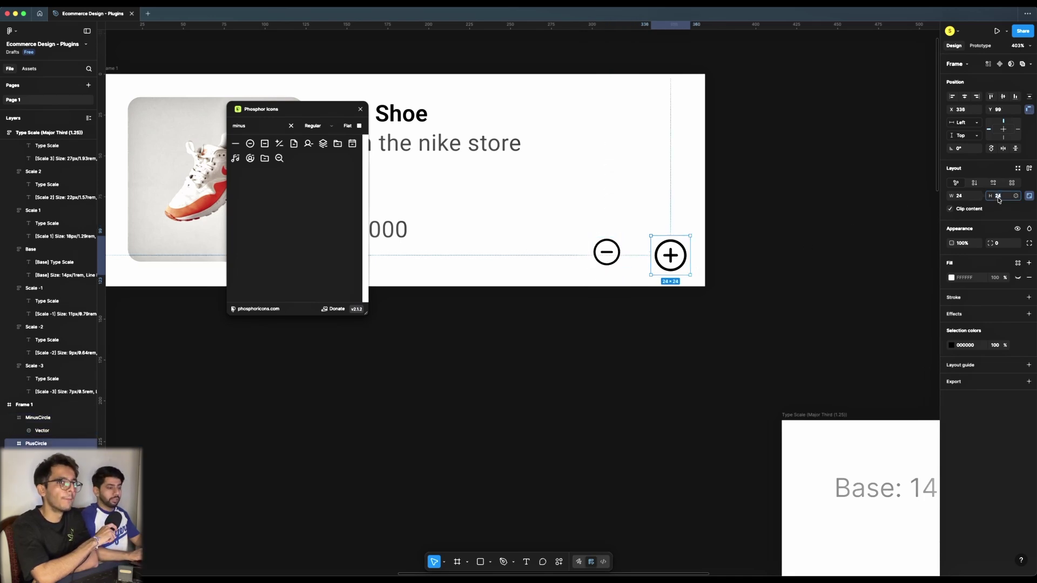
pyautogui.write('20')
pyautogui.press('Return')
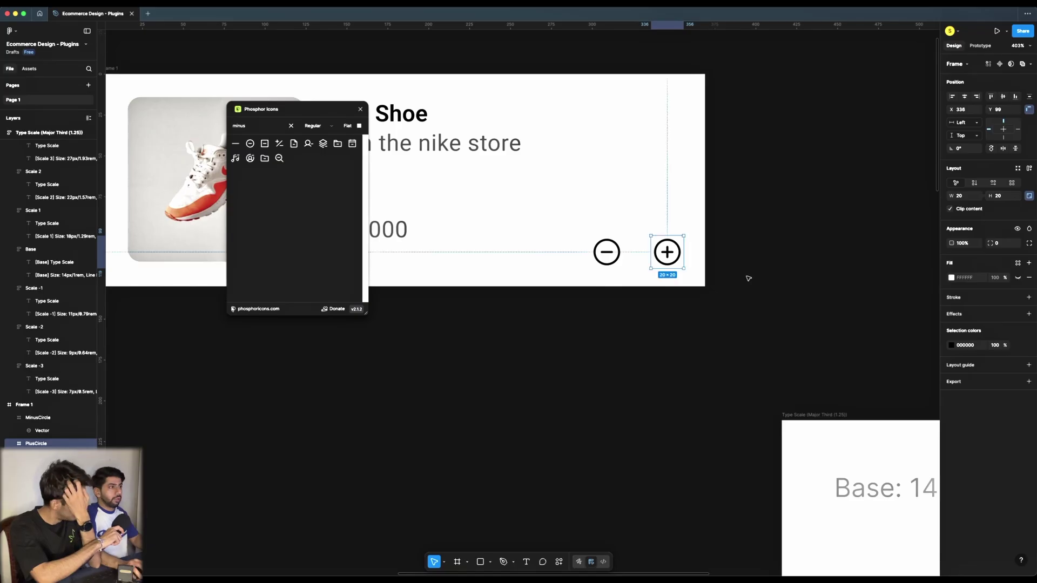
# - Add the quantity text "1" between the minus and plus icons
pyautogui.scroll(3, 672, 255)
pyautogui.click(579, 310)
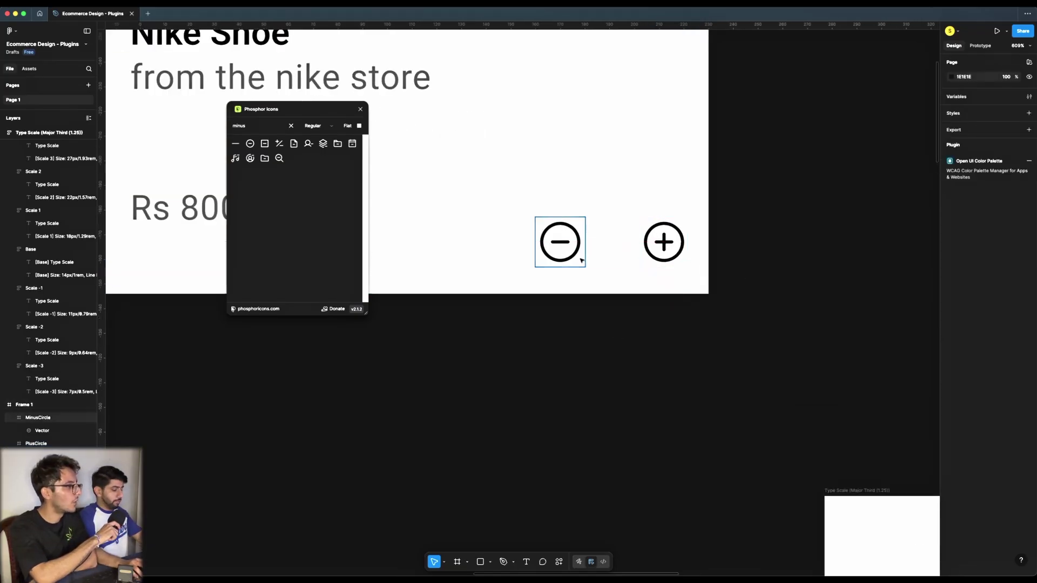
pyautogui.press('t')
pyautogui.click(602, 238)
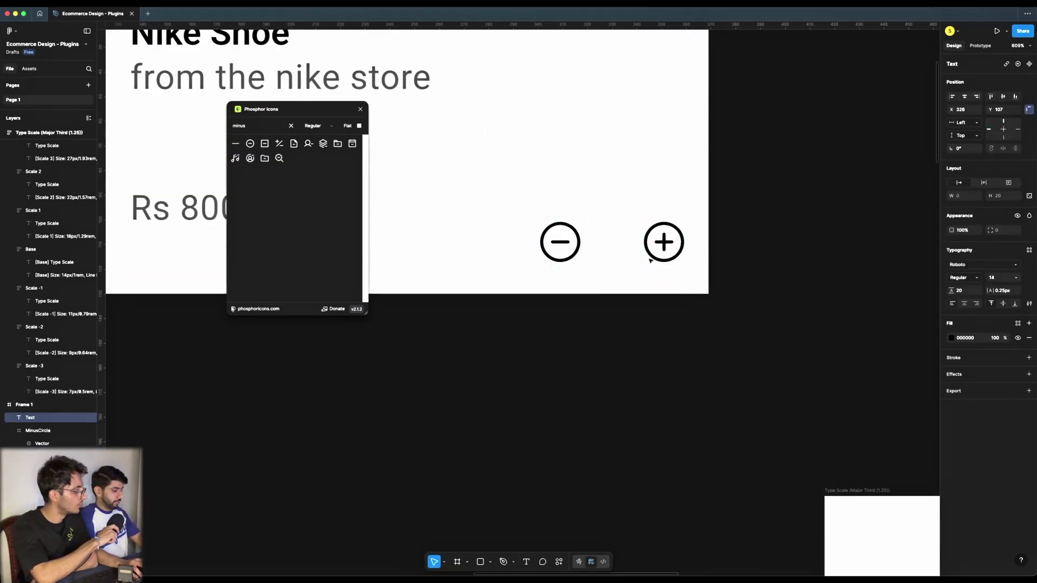
pyautogui.write('1')
pyautogui.press('Escape')
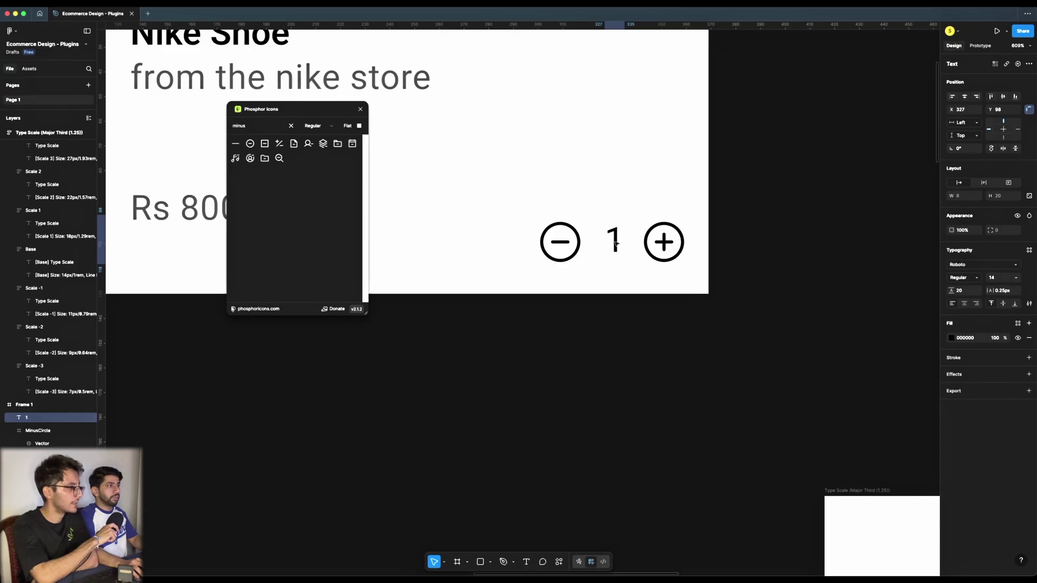
# - Set the black colour of the minus and plus icons to 70% opacity
pyautogui.click(561, 242)
pyautogui.keyDown('shift'); pyautogui.click(663, 241); pyautogui.keyUp('shift')
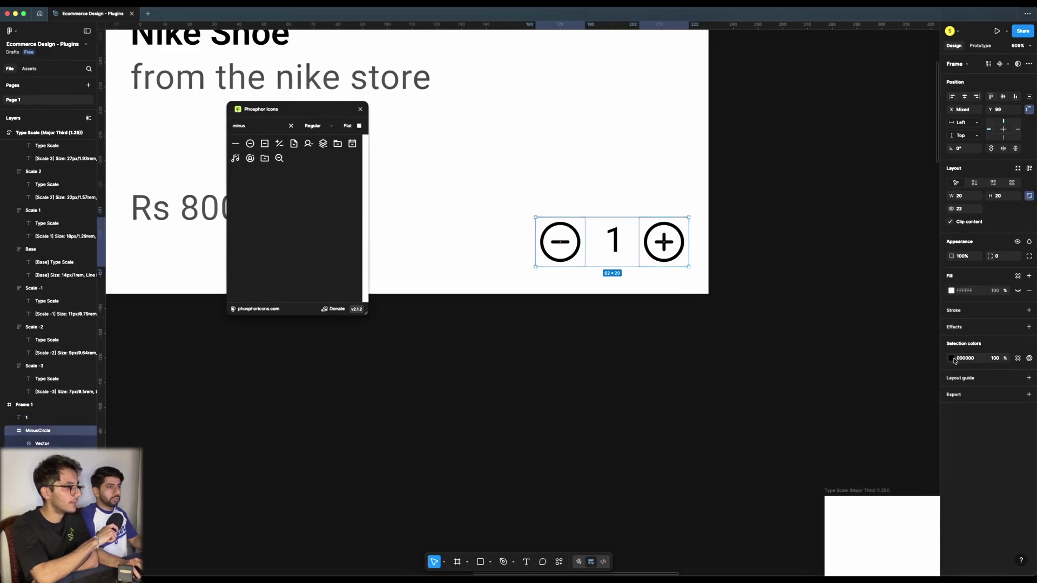
pyautogui.write('70')
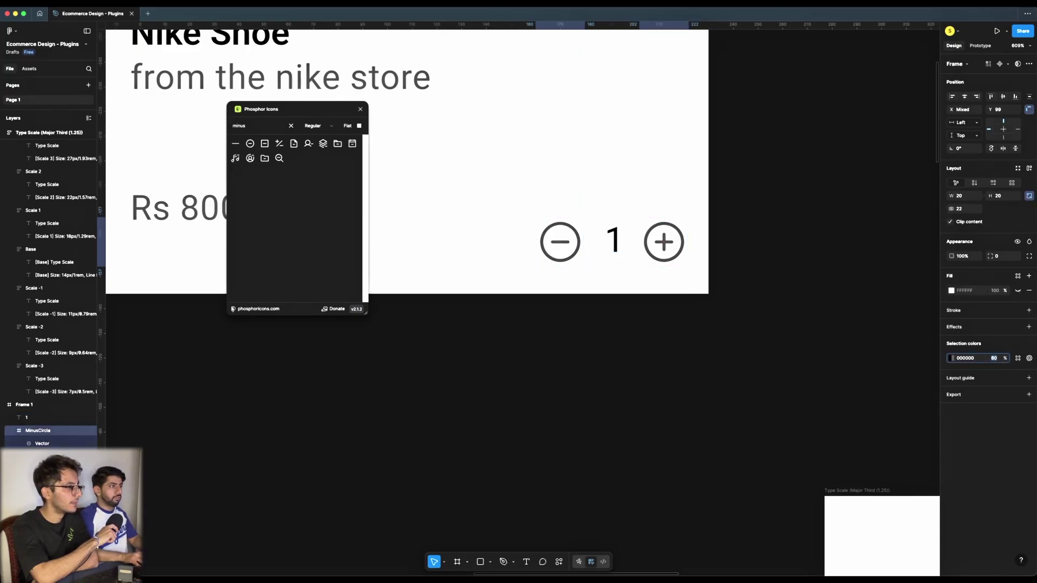
pyautogui.scroll(-4, 720, 274)
pyautogui.click(742, 279)
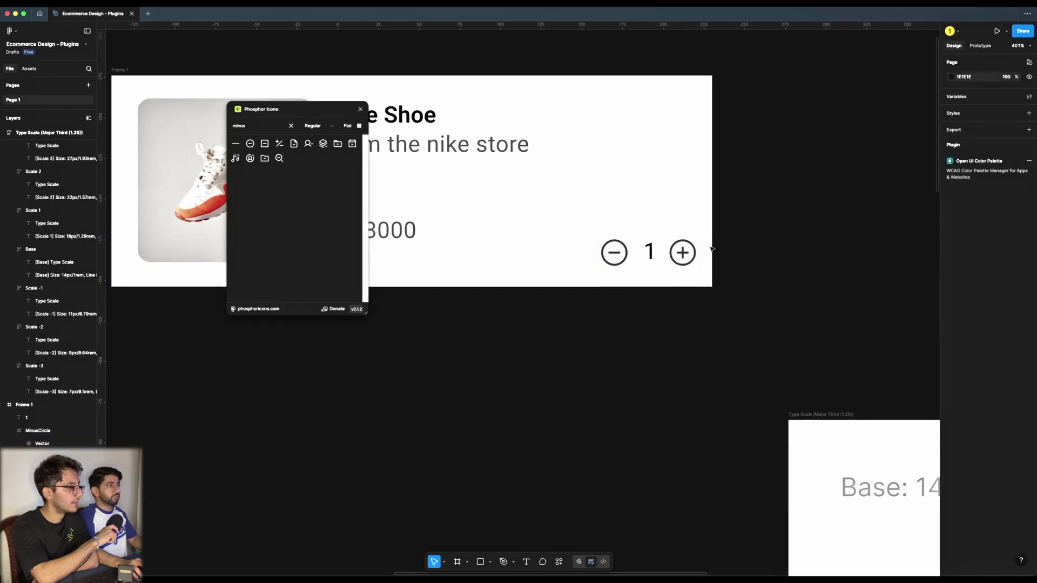
# - Align the vertical centres of the minus icon, the quantity "1" and the plus icon
pyautogui.moveTo(713, 247); pyautogui.dragTo(651, 261)
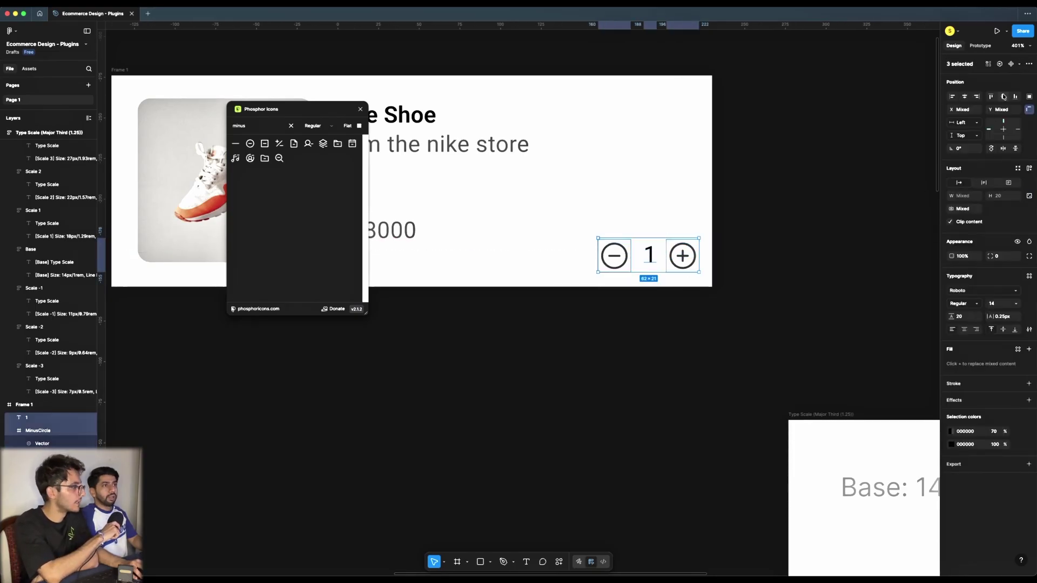
pyautogui.click(755, 232)
pyautogui.scroll(-3, 674, 288)
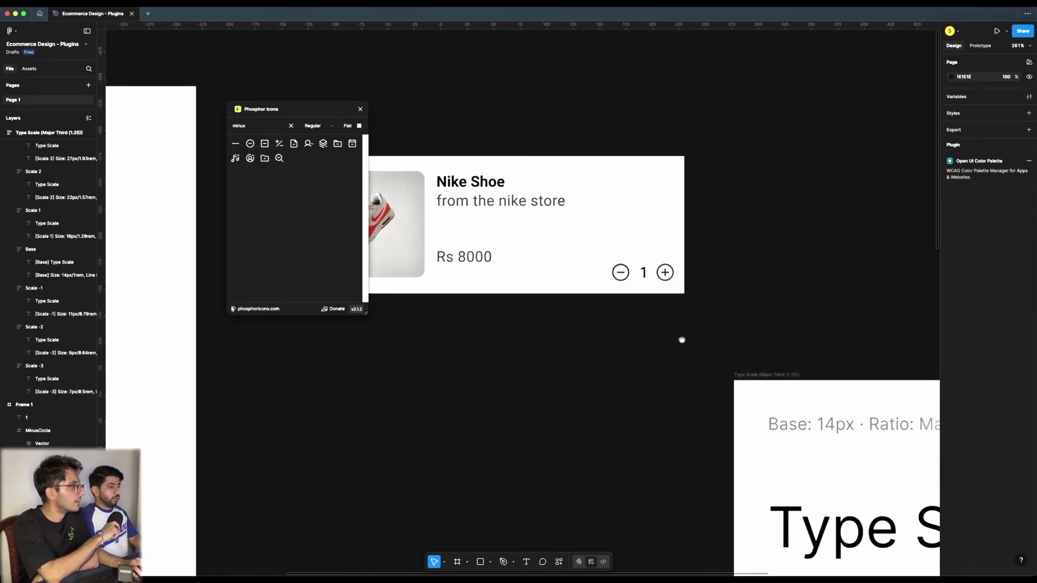
pyautogui.hscroll(-3, 593, 204)
pyautogui.click(671, 260)
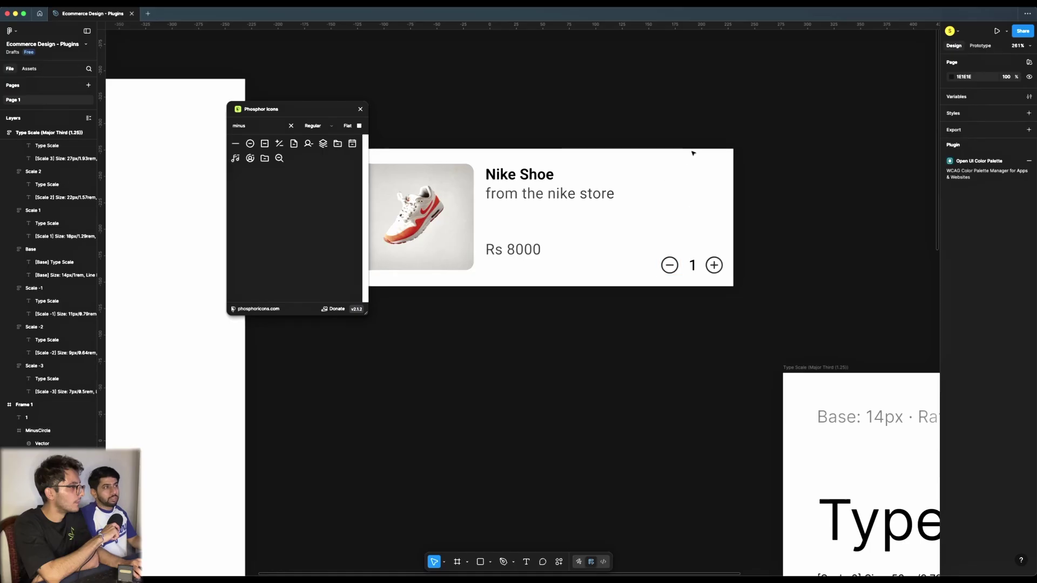
# - Run Phosphor Icons again and search its icons for "remove"
pyautogui.rightClick(570, 372)
pyautogui.moveTo(602, 442)
pyautogui.click(698, 324)
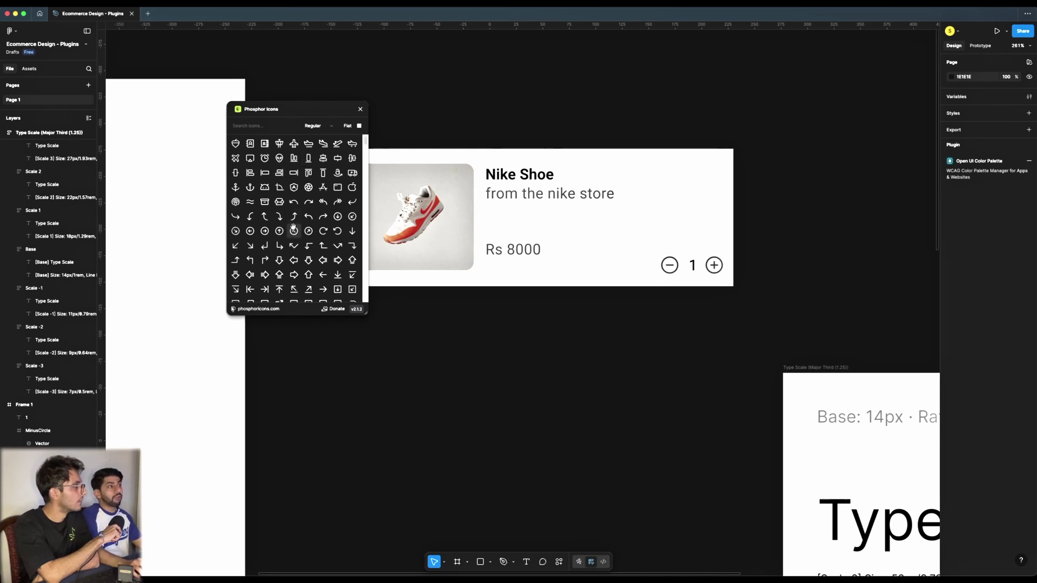
pyautogui.click(59, 158)
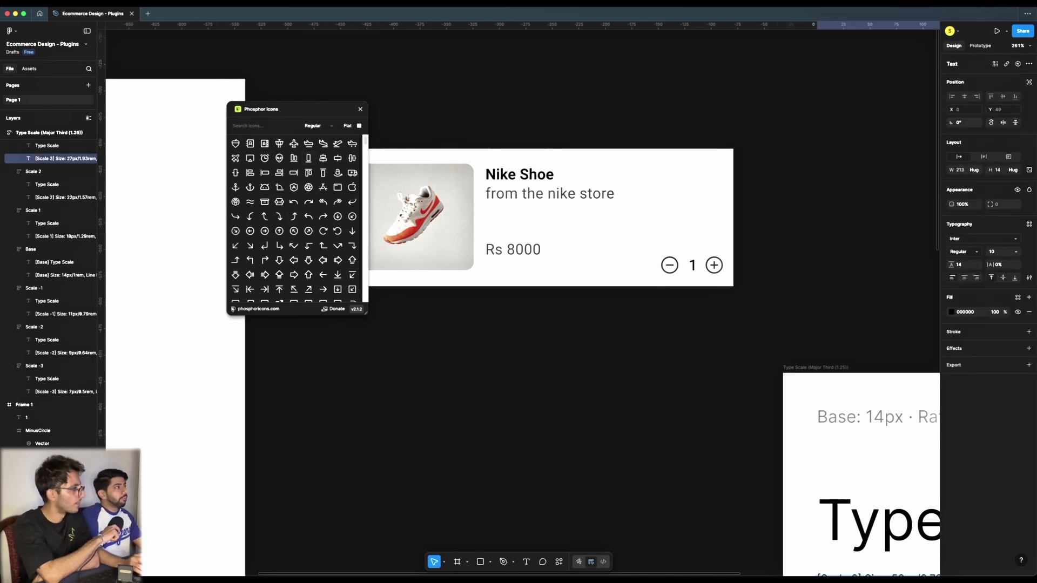
pyautogui.click(482, 76)
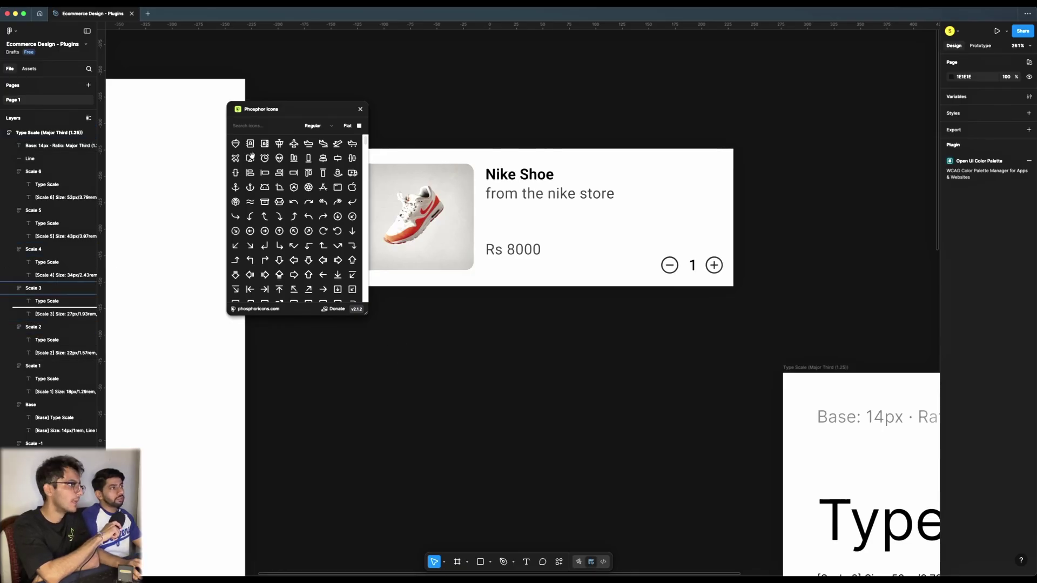
pyautogui.click(259, 127)
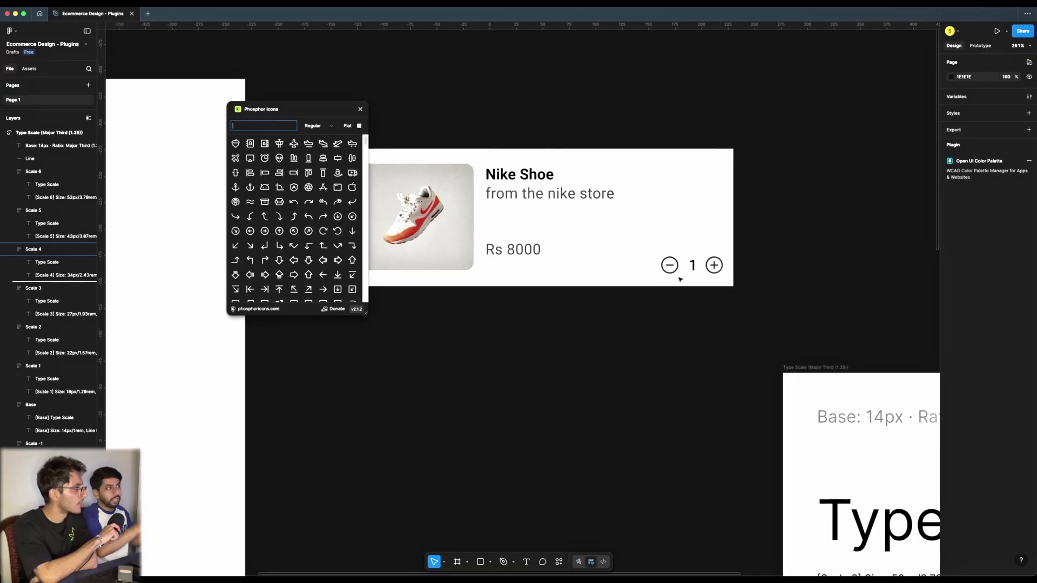
pyautogui.write('remove')
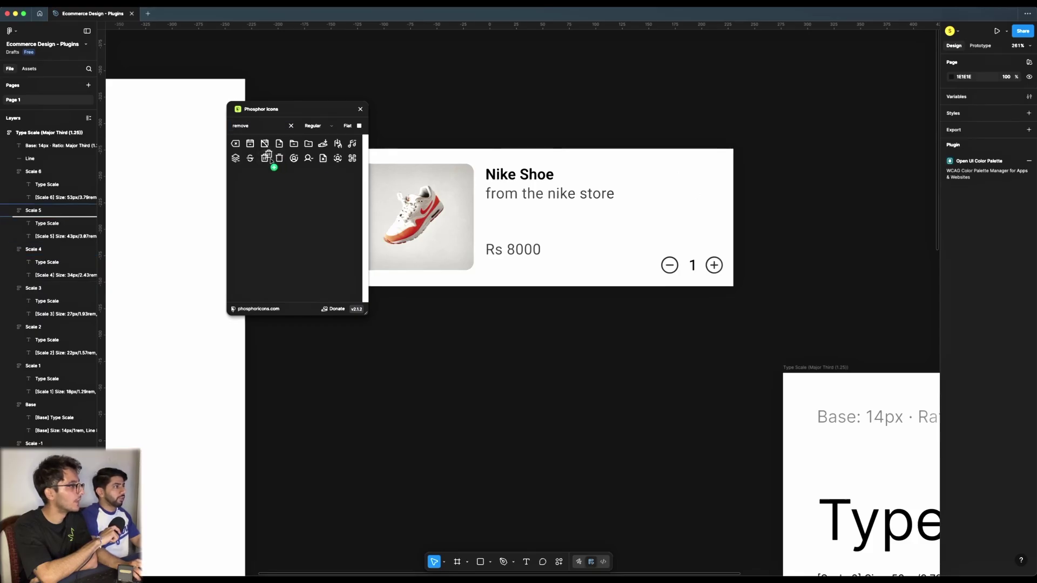
# - Search Phosphor Icons for "close", insert the XCircle icon above the card and close the plugin
pyautogui.doubleClick(263, 130)
pyautogui.write('closer')
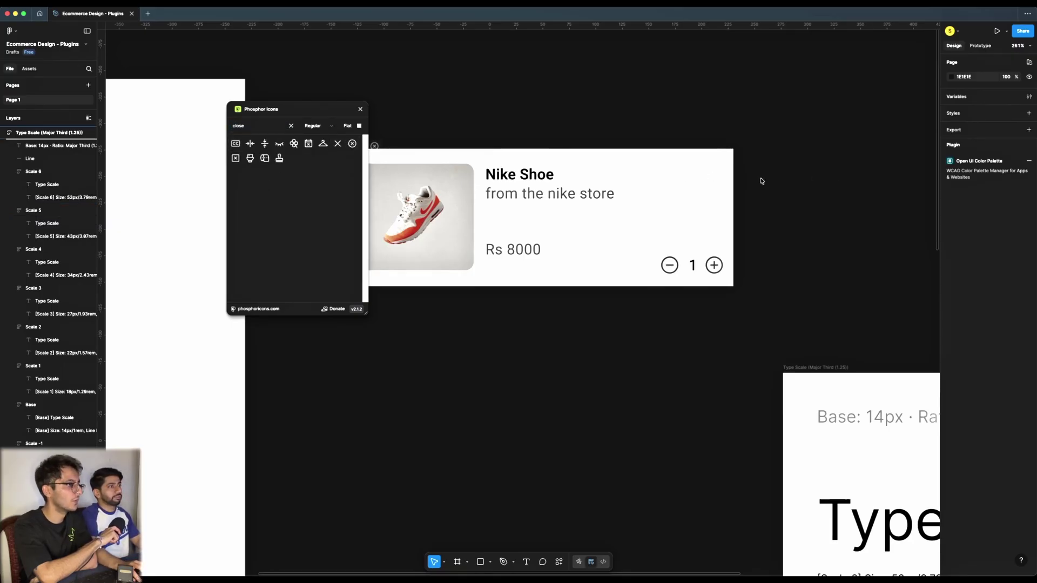
pyautogui.moveTo(762, 180); pyautogui.dragTo(745, 176)
pyautogui.click(360, 109)
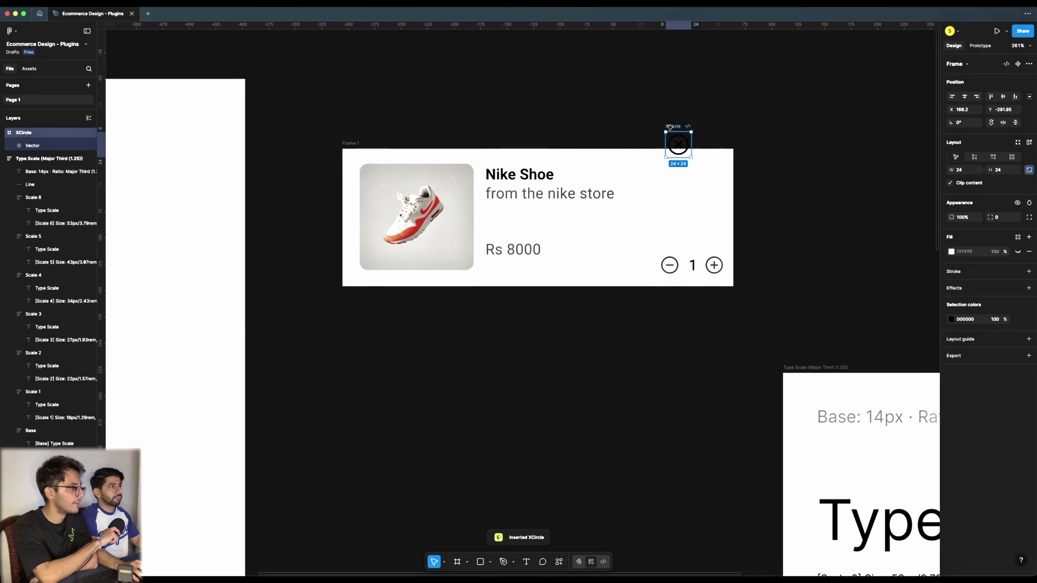
# - Move the XCircle icon into the card, resize it to 20 × 20 and align it above the plus icon at X 341, Y 14
pyautogui.moveTo(678, 144); pyautogui.dragTo(697, 176)
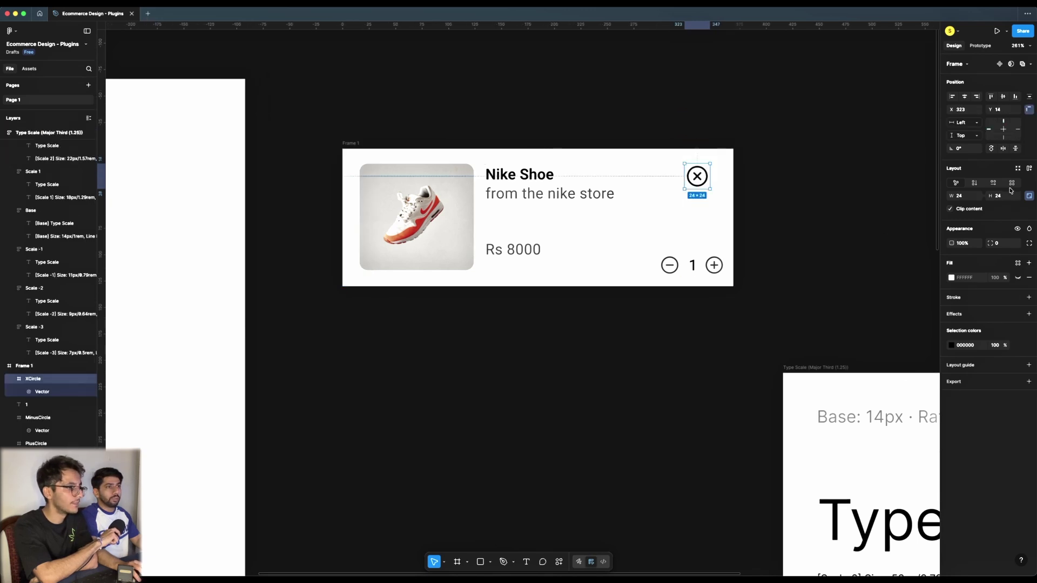
pyautogui.write('20')
pyautogui.press('Return')
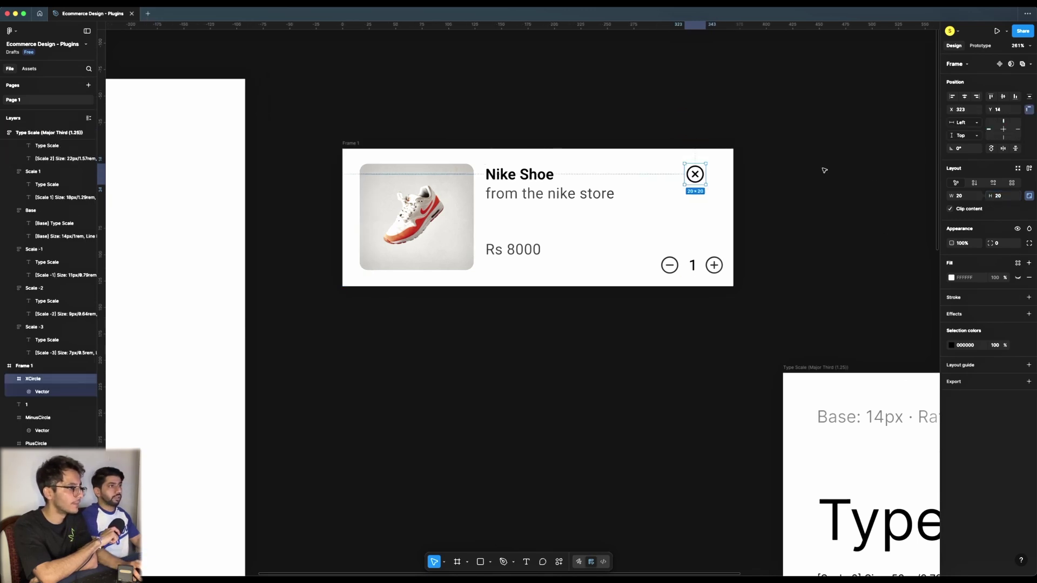
pyautogui.moveTo(689, 174); pyautogui.dragTo(706, 174)
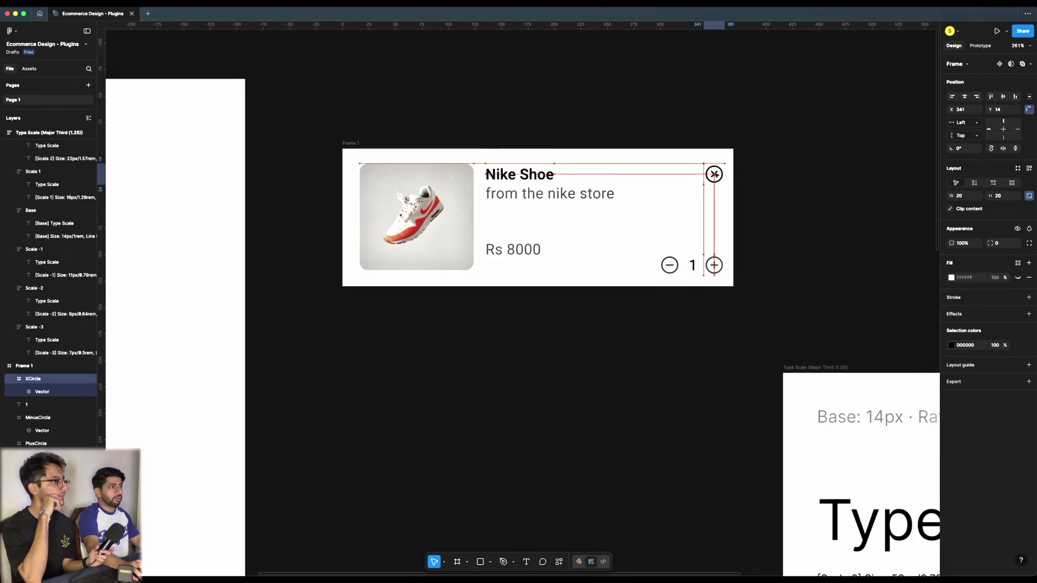
pyautogui.click(789, 192)
# - Try to move the product card frame directly onto the iPhone 16 Pro screen, and undo the move
pyautogui.scroll(-5, 630, 266)
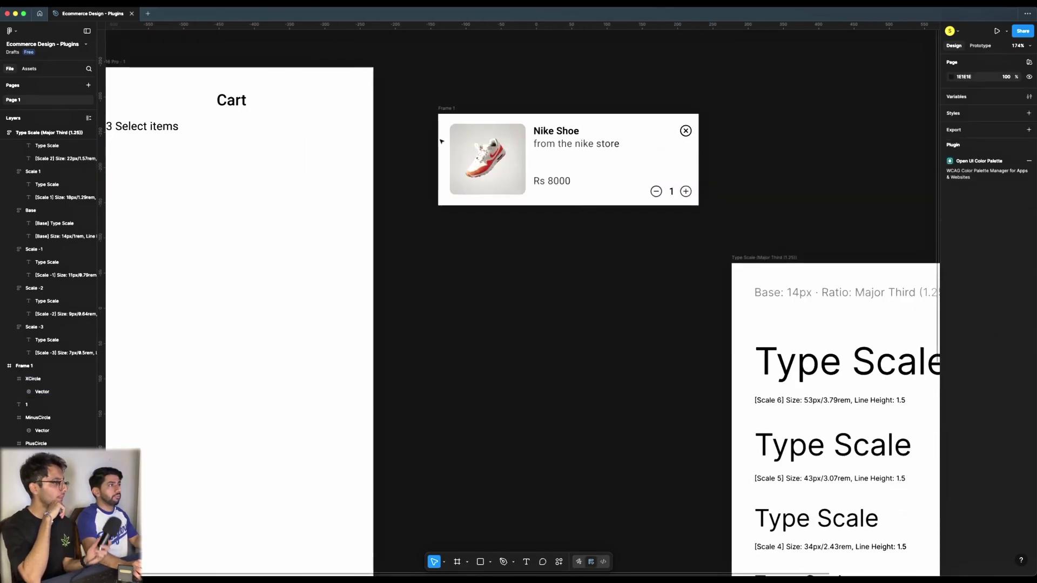
pyautogui.click(441, 142)
pyautogui.moveTo(543, 264); pyautogui.dragTo(595, 274)
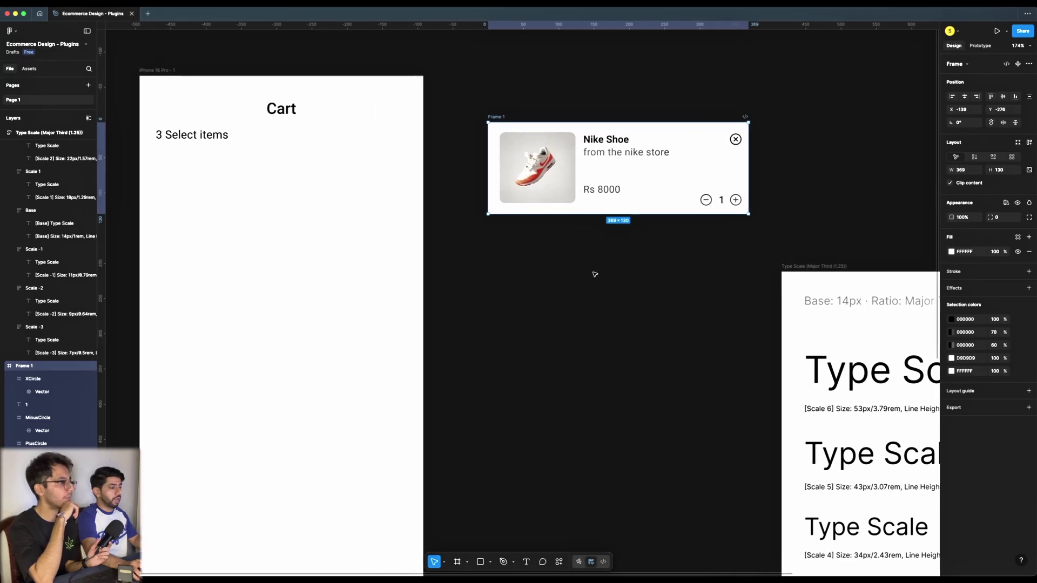
pyautogui.scroll(-2, 595, 275)
pyautogui.scroll(2, 600, 283)
pyautogui.moveTo(553, 148); pyautogui.dragTo(319, 152)
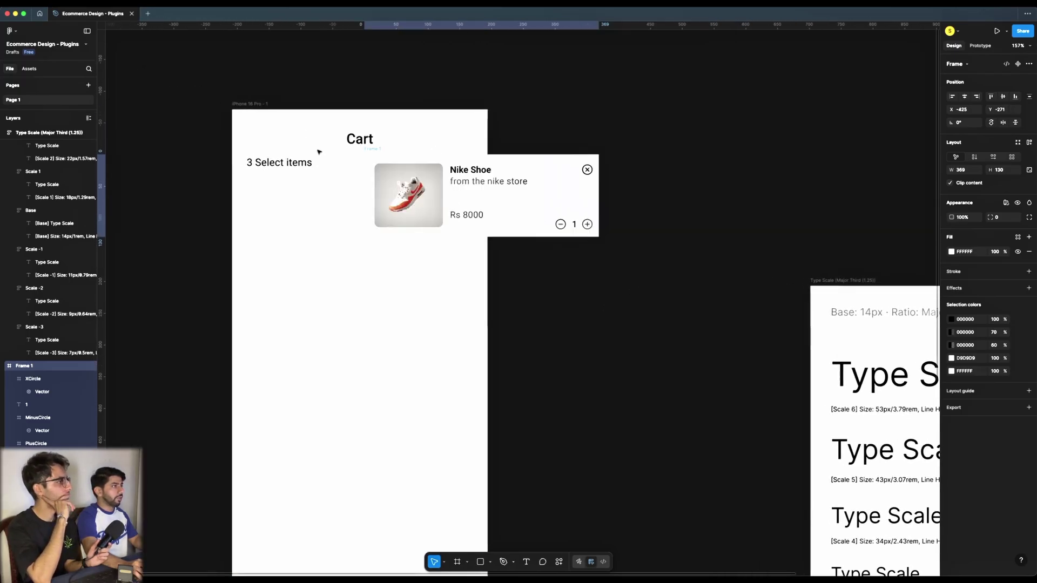
pyautogui.press('super+z')
# - Turn the product card into a component and place a horizontally centred instance below "3 Select items" on the Cart screen, at X 16, Y 103
pyautogui.rightClick(547, 184)
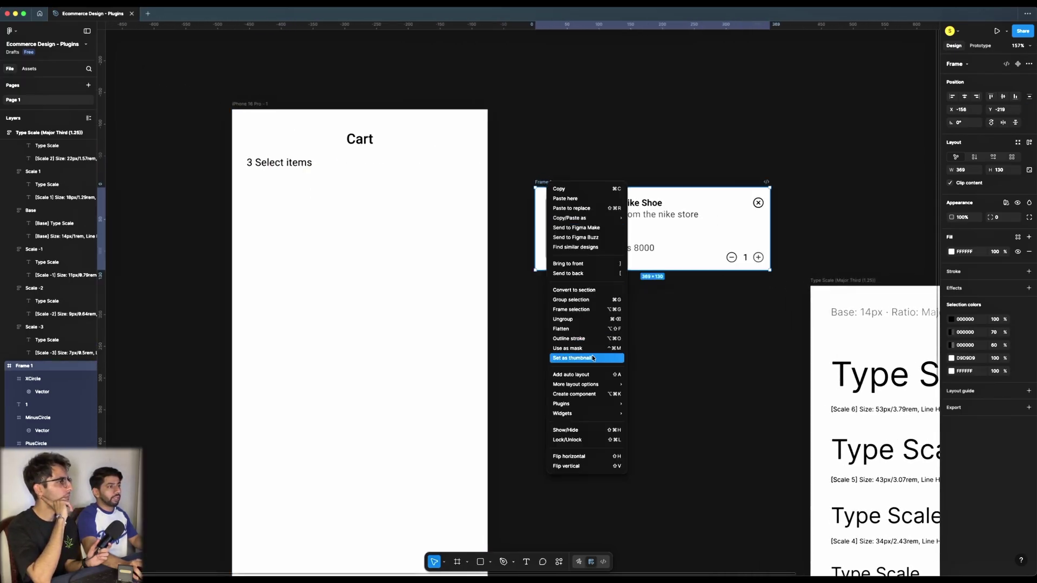
pyautogui.click(574, 394)
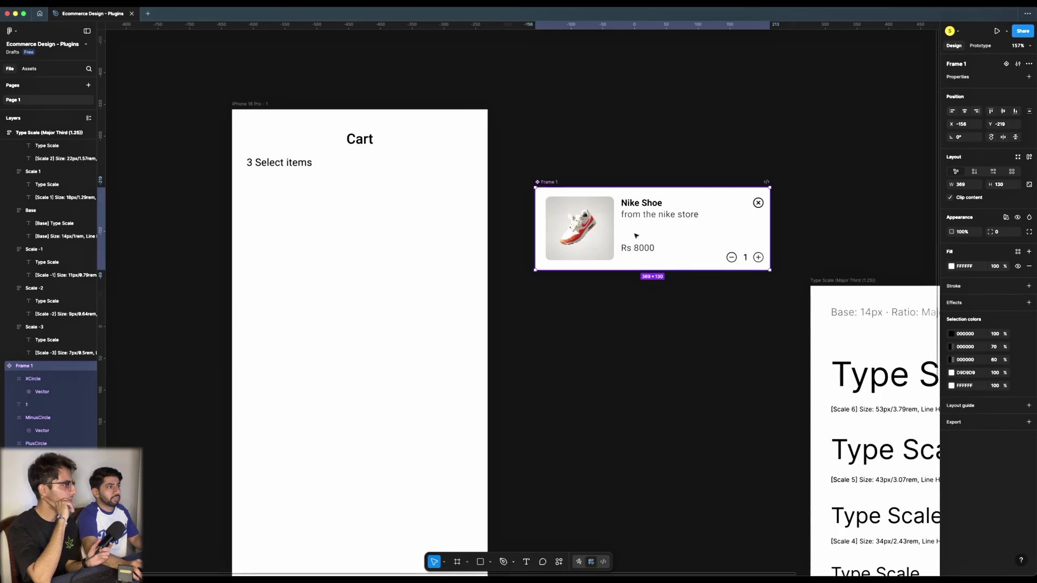
pyautogui.moveTo(660, 238); pyautogui.dragTo(369, 223)
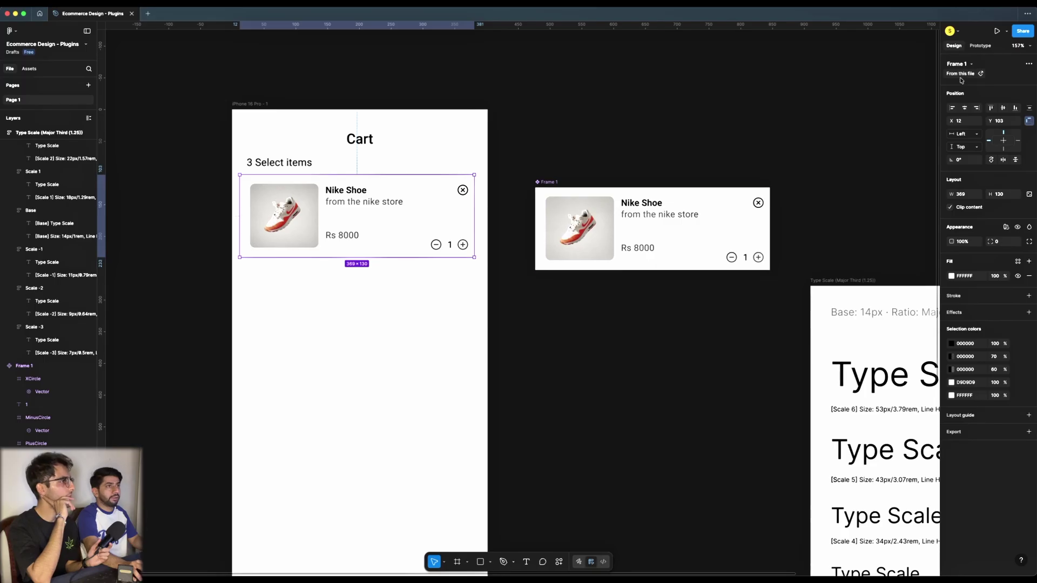
pyautogui.hotkey('alt', 'h')
pyautogui.click(486, 299)
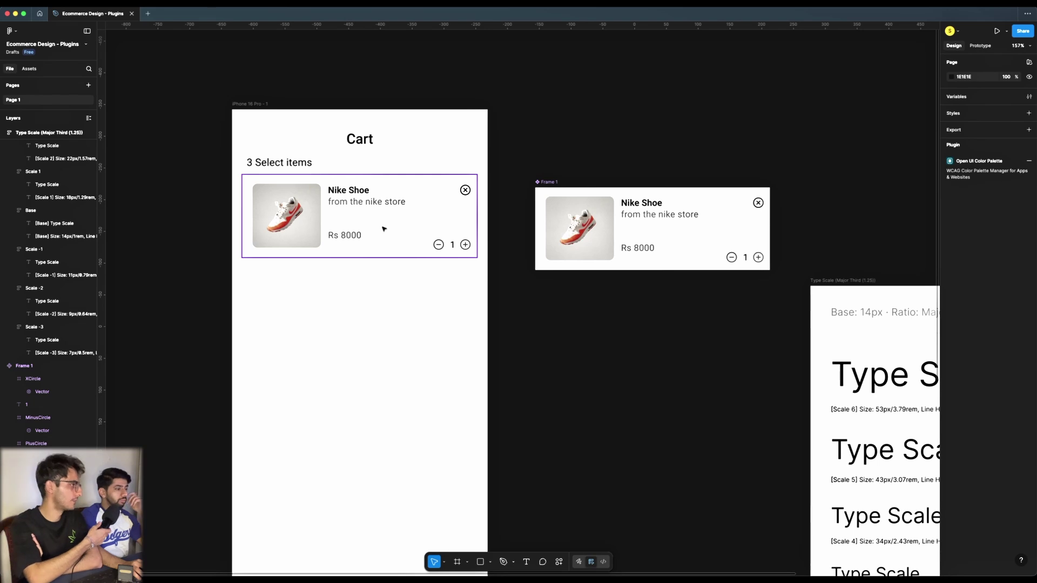
# - Try a drop shadow effect on the card instance in the Cart screen, and undo it
pyautogui.click(419, 241)
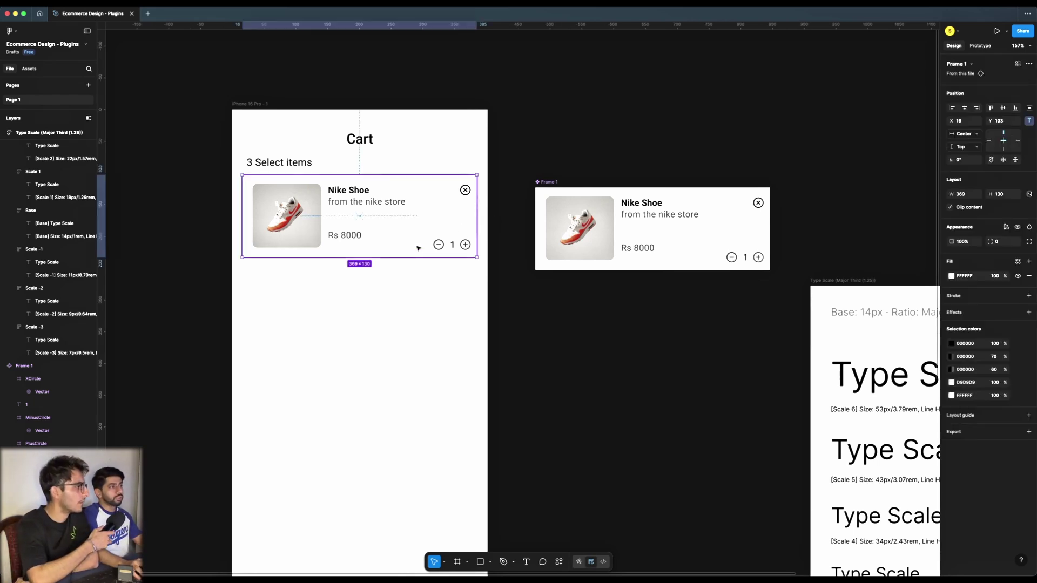
pyautogui.click(967, 314)
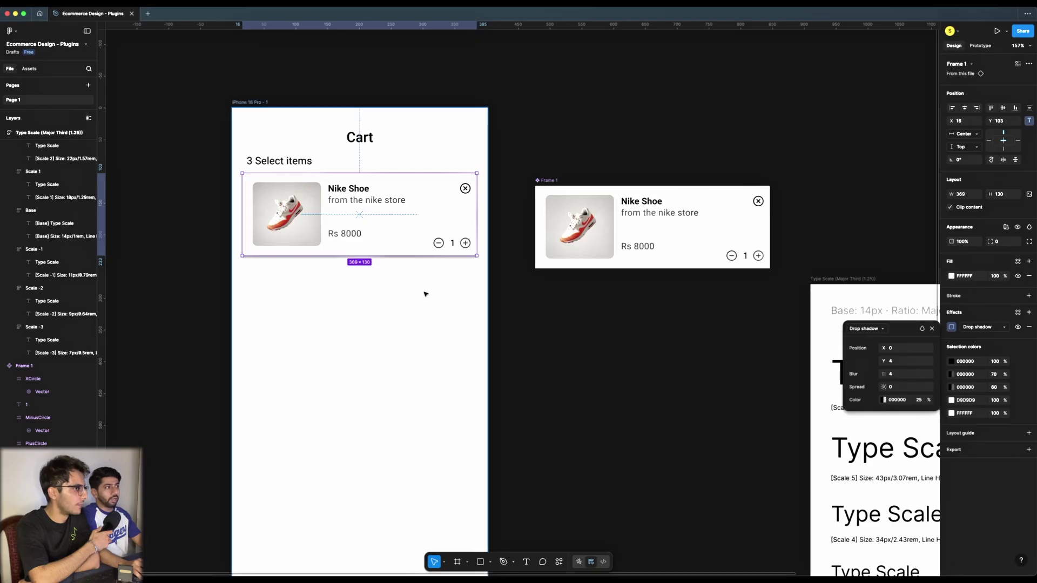
pyautogui.hotkey('ctrl', 'z')
pyautogui.click(551, 349)
pyautogui.click(388, 222)
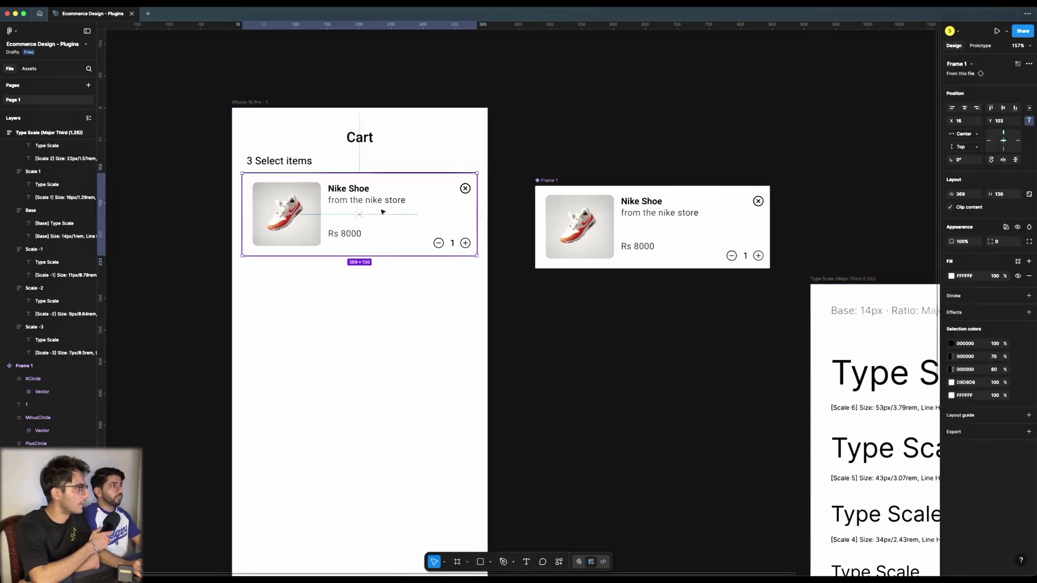
# - Find the SmoothShadow plugin by searching "smooth shadows" and run it on the card instance in the Cart screen
pyautogui.rightClick(380, 222)
pyautogui.moveTo(392, 430)
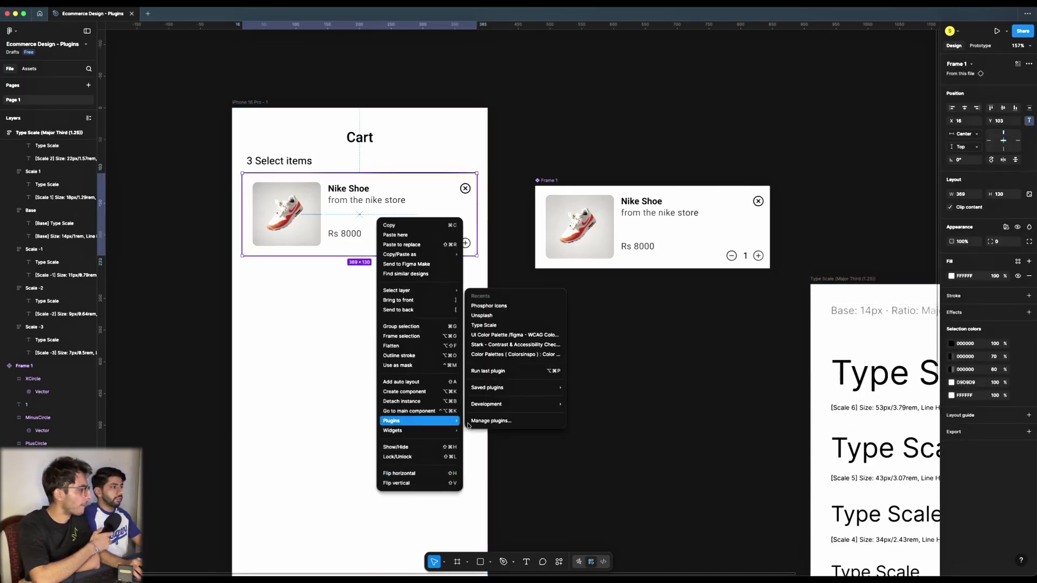
pyautogui.click(512, 420)
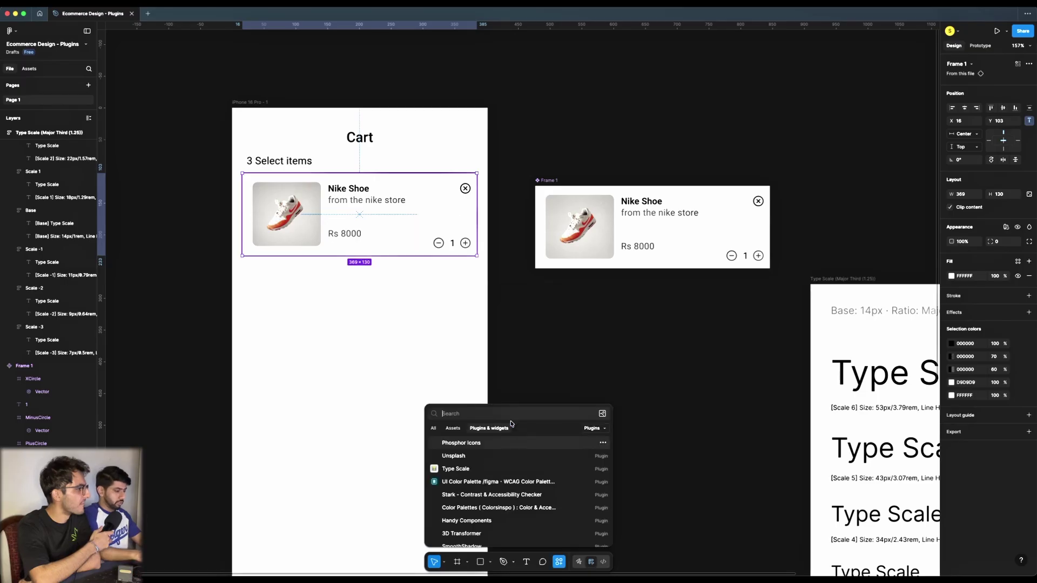
pyautogui.write('smo')
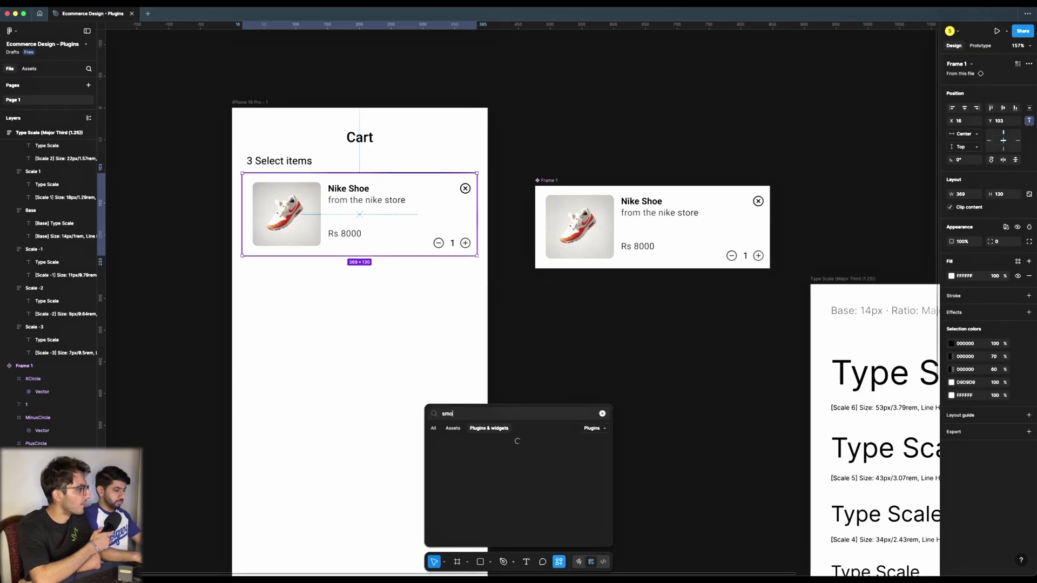
pyautogui.write('oth shadows')
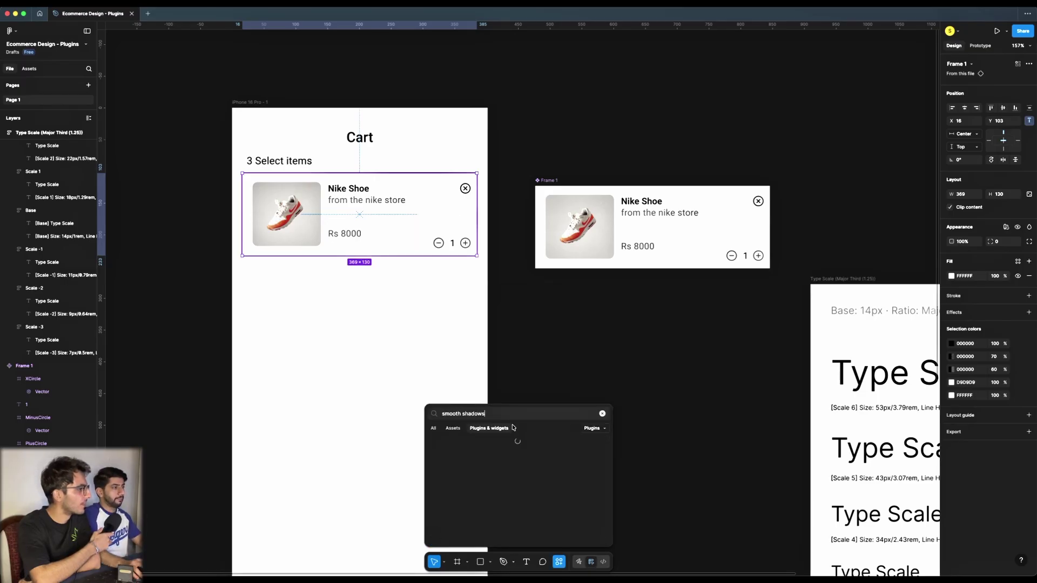
pyautogui.click(474, 447)
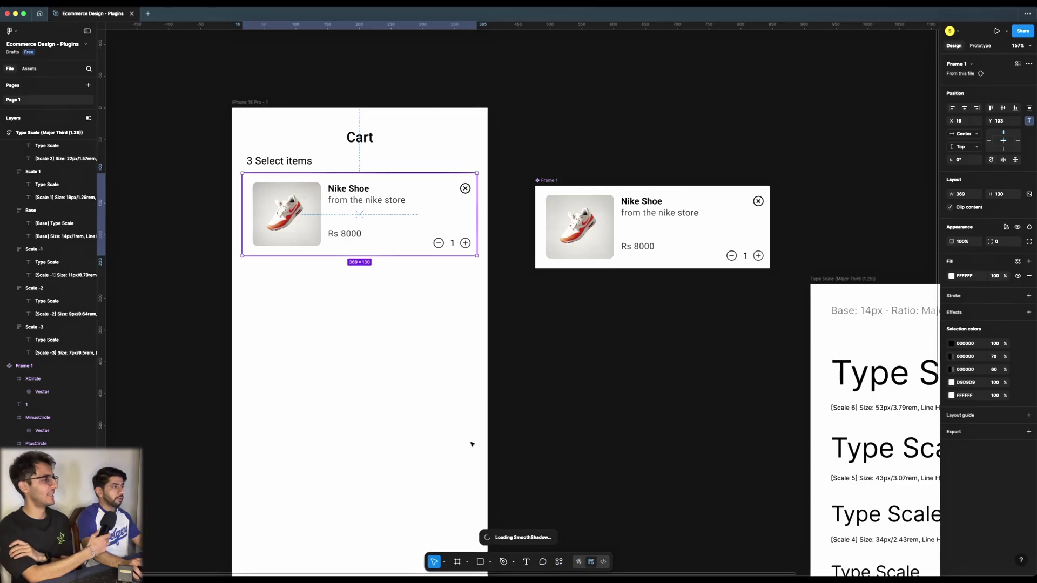
pyautogui.moveTo(290, 168); pyautogui.dragTo(178, 146)
pyautogui.moveTo(257, 286); pyautogui.dragTo(381, 296)
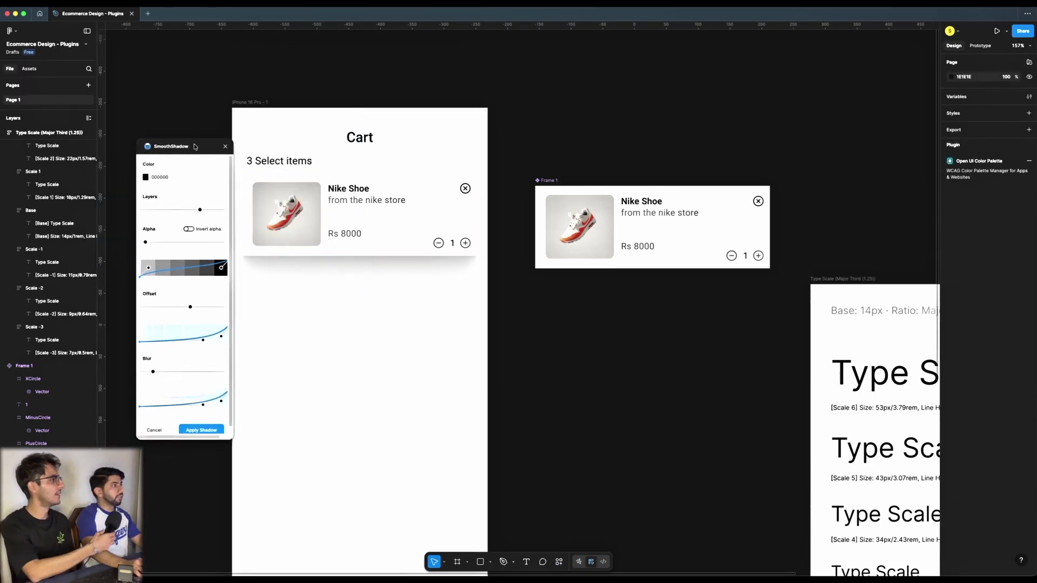
pyautogui.moveTo(178, 146); pyautogui.dragTo(170, 145)
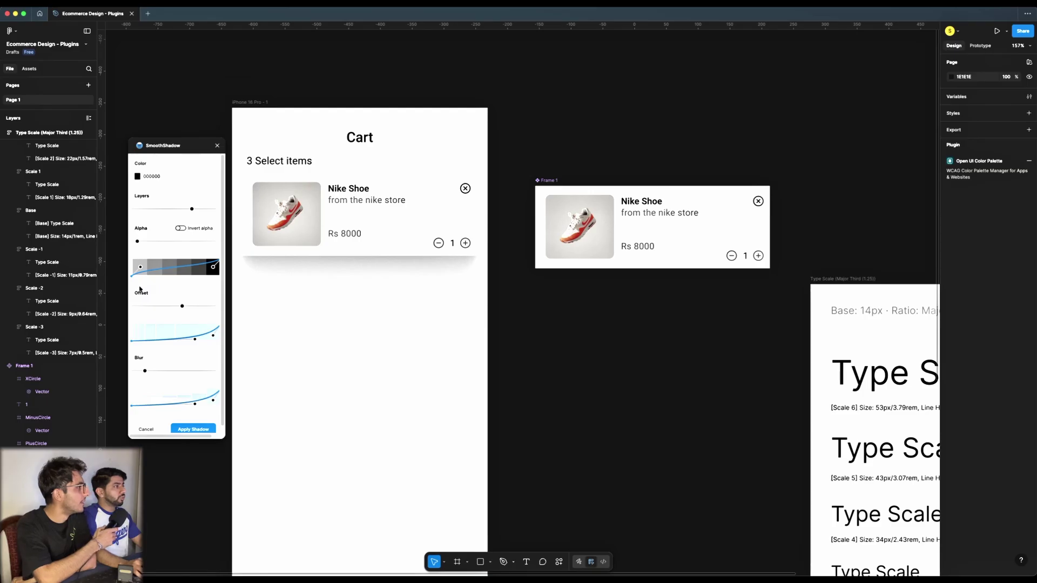
# - Reshape the alpha, offset and blur curves in SmoothShadow and apply the shadow to the 200 × 200 rectangle
pyautogui.click(143, 268)
pyautogui.moveTo(144, 268); pyautogui.dragTo(148, 273)
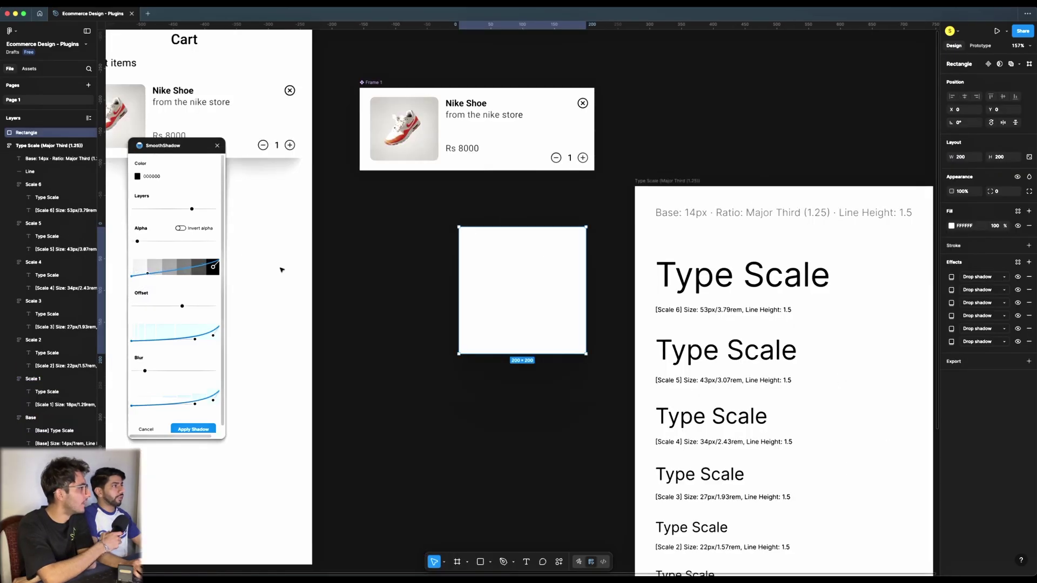
pyautogui.moveTo(176, 160); pyautogui.dragTo(424, 208)
pyautogui.hscroll(-3, 324, 237)
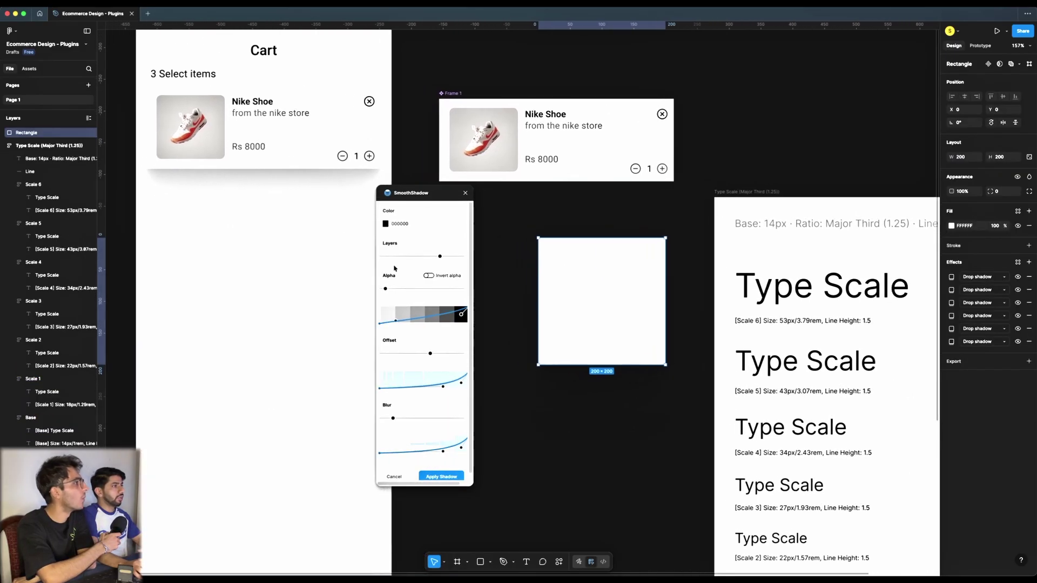
pyautogui.moveTo(452, 312); pyautogui.dragTo(428, 325)
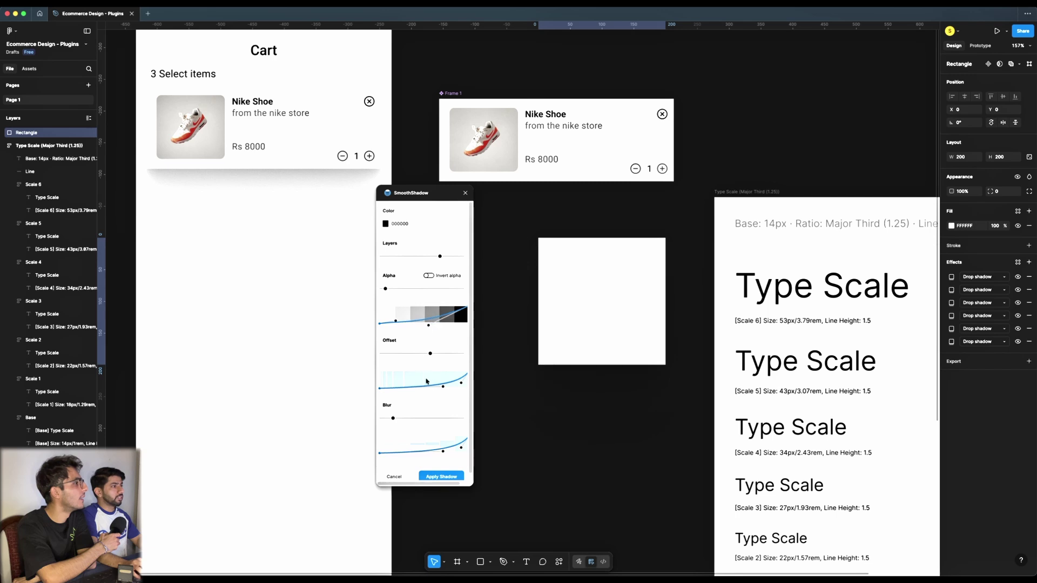
pyautogui.moveTo(444, 387); pyautogui.dragTo(398, 366)
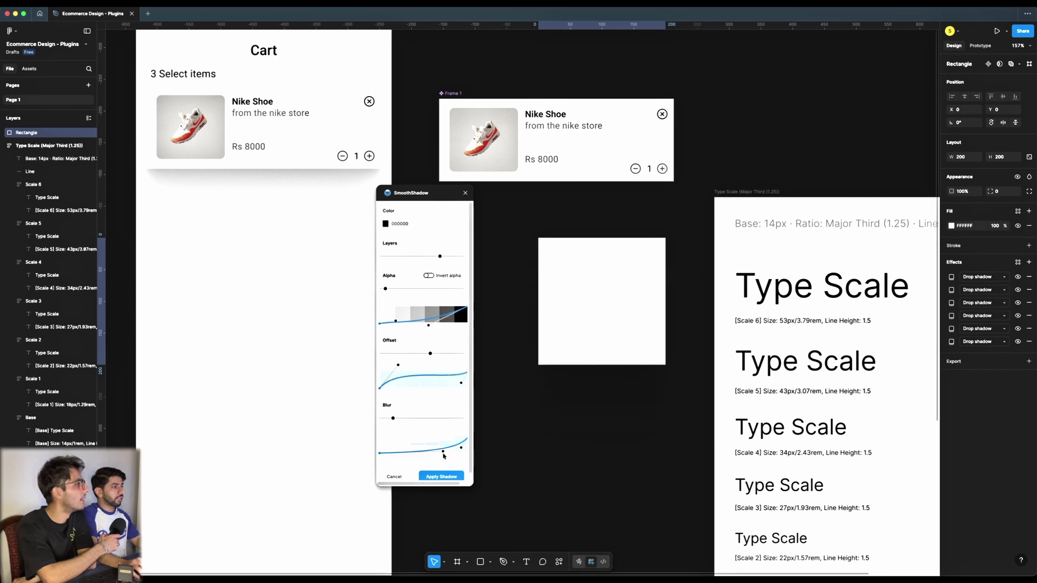
pyautogui.moveTo(443, 452); pyautogui.dragTo(429, 442)
pyautogui.click(441, 478)
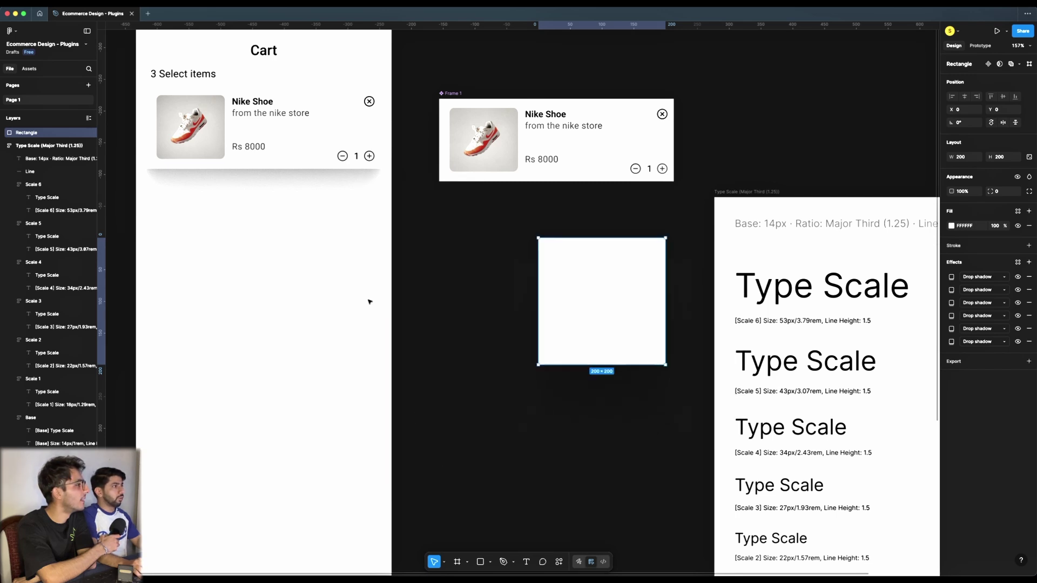
# - Try SmoothShadow on the Cart screen's card instance with three layers and reshaped alpha, offset and blur curves, and cancel it
pyautogui.scroll(-5, 377, 290)
pyautogui.scroll(3, 346, 227)
pyautogui.click(336, 215)
pyautogui.rightClick(335, 211)
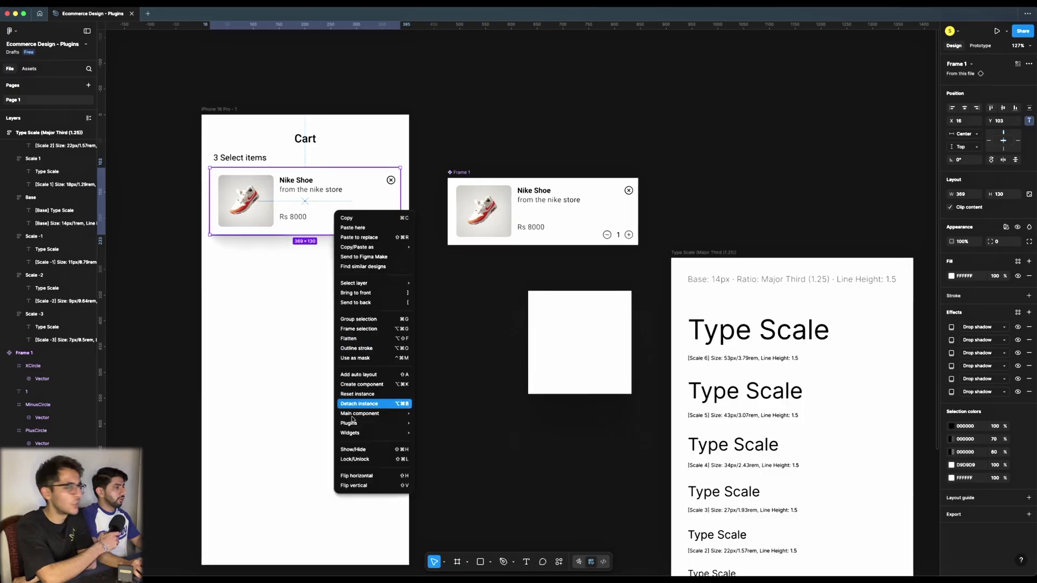
pyautogui.moveTo(393, 422)
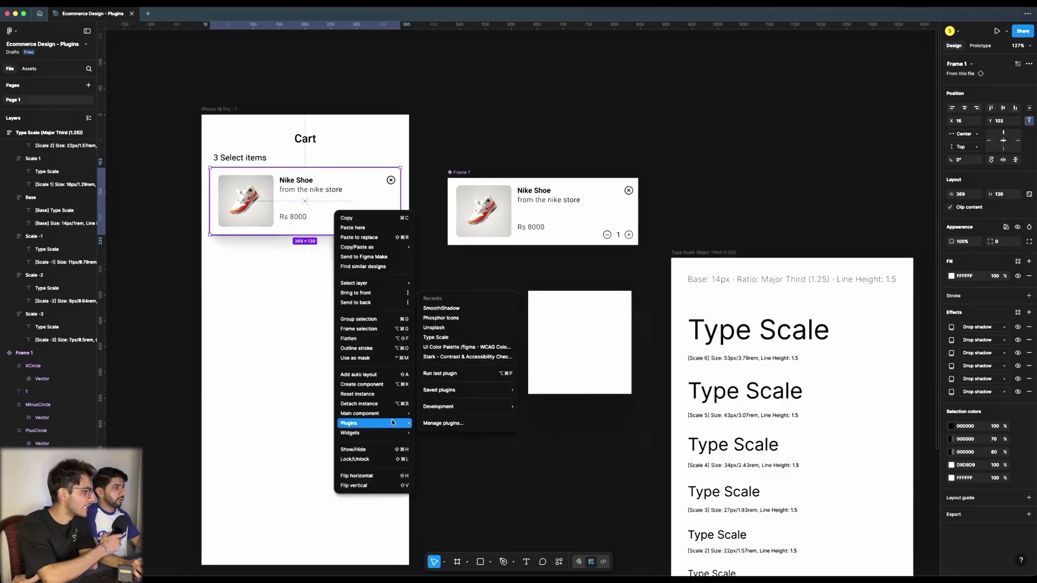
pyautogui.click(454, 309)
pyautogui.moveTo(440, 258); pyautogui.dragTo(413, 259)
pyautogui.moveTo(388, 320); pyautogui.dragTo(411, 310)
pyautogui.moveTo(441, 388); pyautogui.dragTo(435, 353)
pyautogui.moveTo(442, 449); pyautogui.dragTo(418, 430)
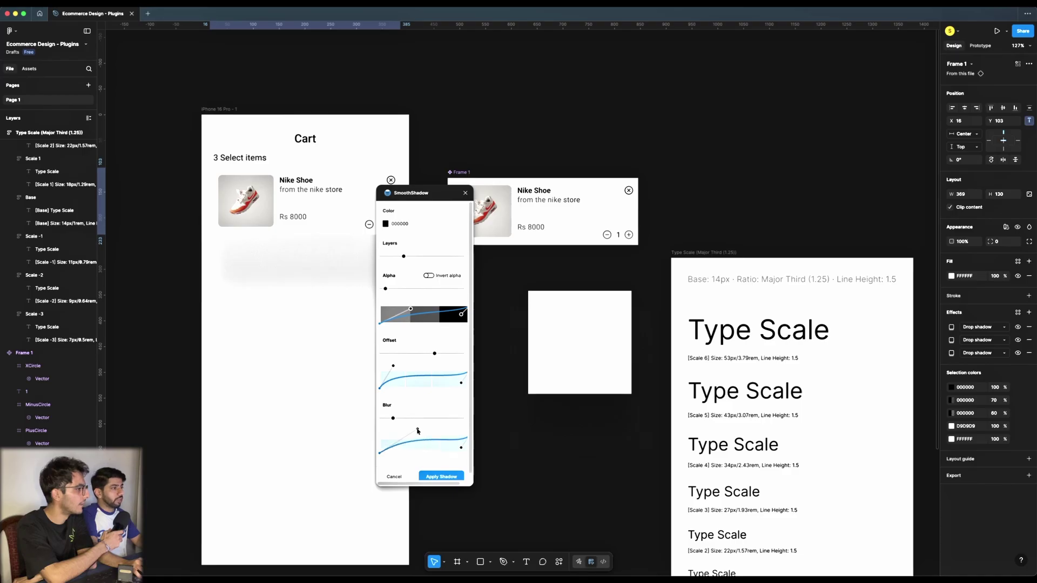
pyautogui.click(396, 477)
pyautogui.click(342, 403)
# - Apply a SmoothShadow reduced to two shadow layers to the card instance in the Cart screen
pyautogui.click(318, 209)
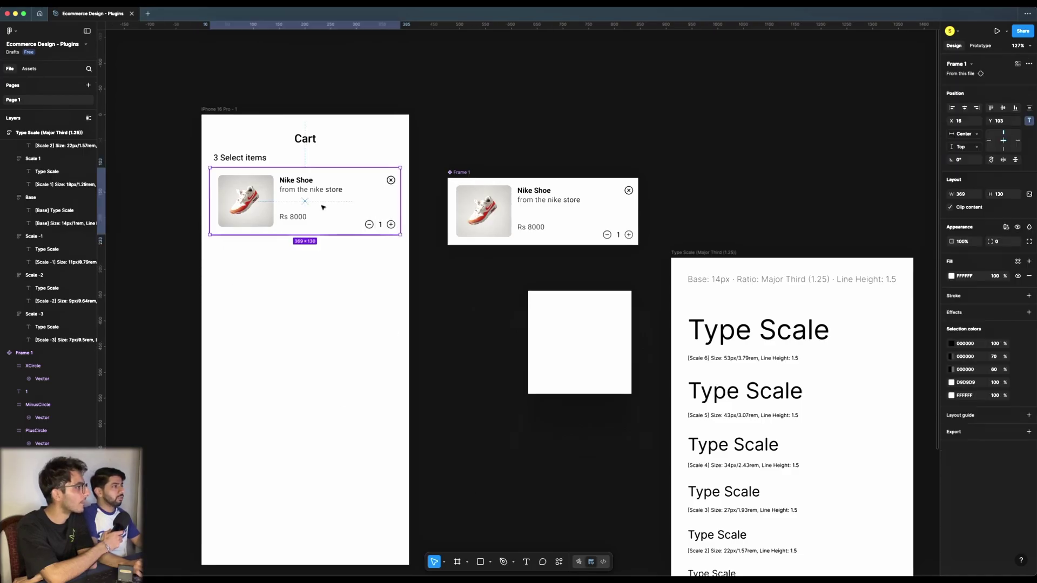
pyautogui.rightClick(324, 205)
pyautogui.moveTo(362, 417)
pyautogui.click(454, 428)
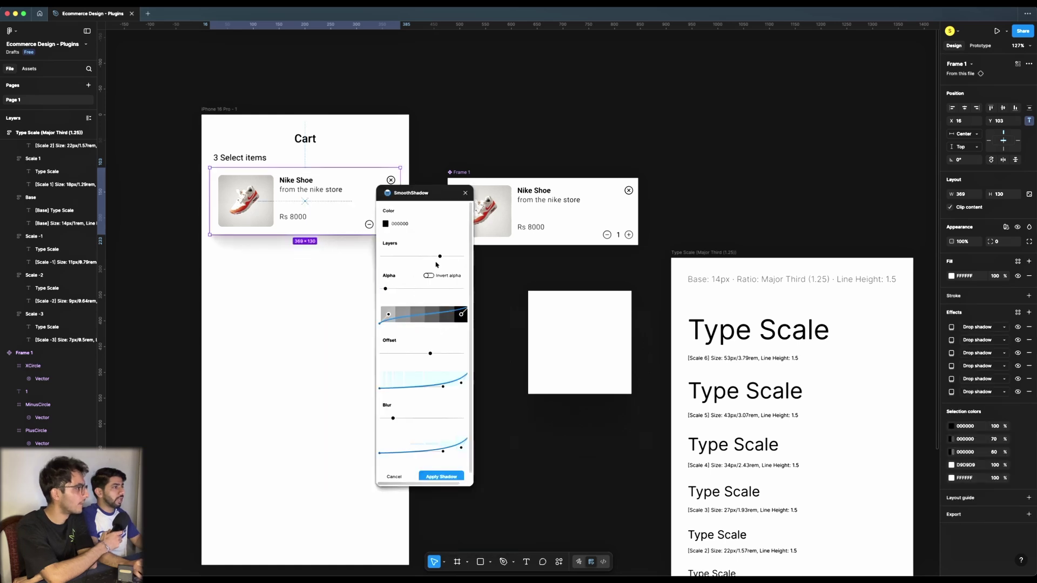
pyautogui.moveTo(431, 258); pyautogui.dragTo(395, 259)
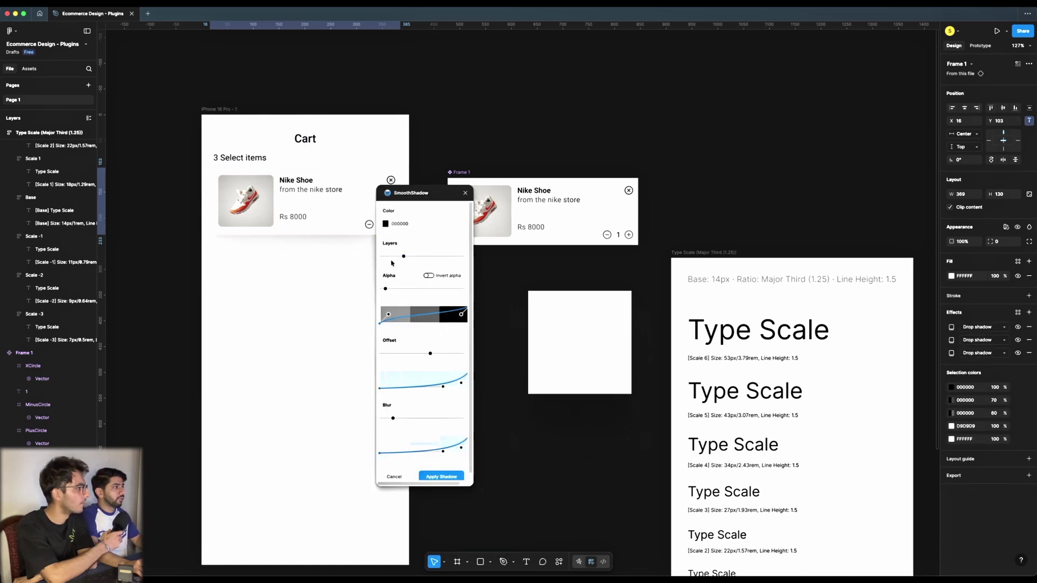
pyautogui.click(269, 263)
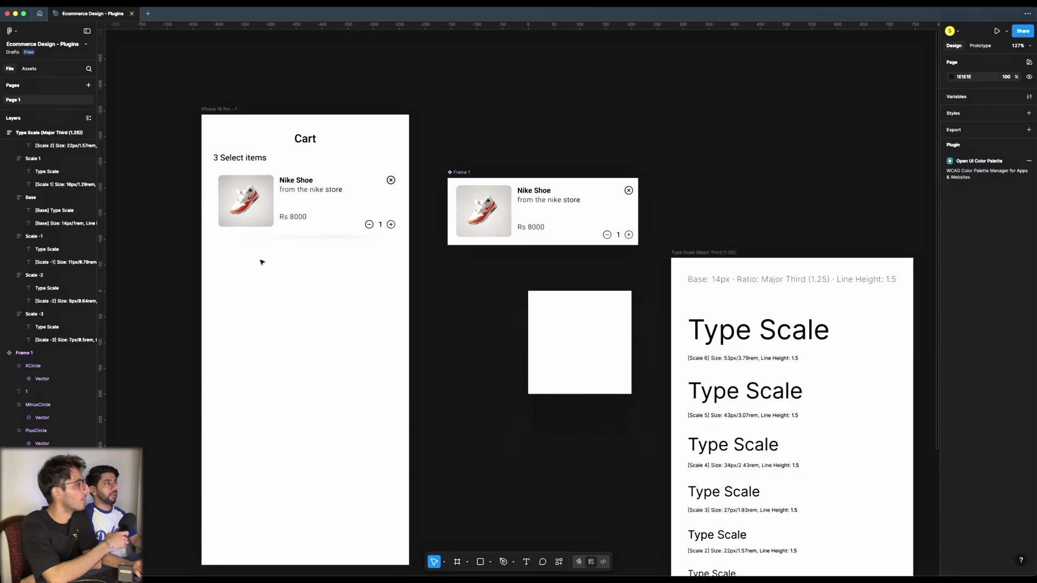
# - Duplicate the shadowed card below the first at X 16, Y 249, and check the gap between the two cards
pyautogui.moveTo(345, 208); pyautogui.dragTo(331, 282)
pyautogui.press('Down')
pyautogui.press('Down')
pyautogui.press('Down')
pyautogui.press('Down')
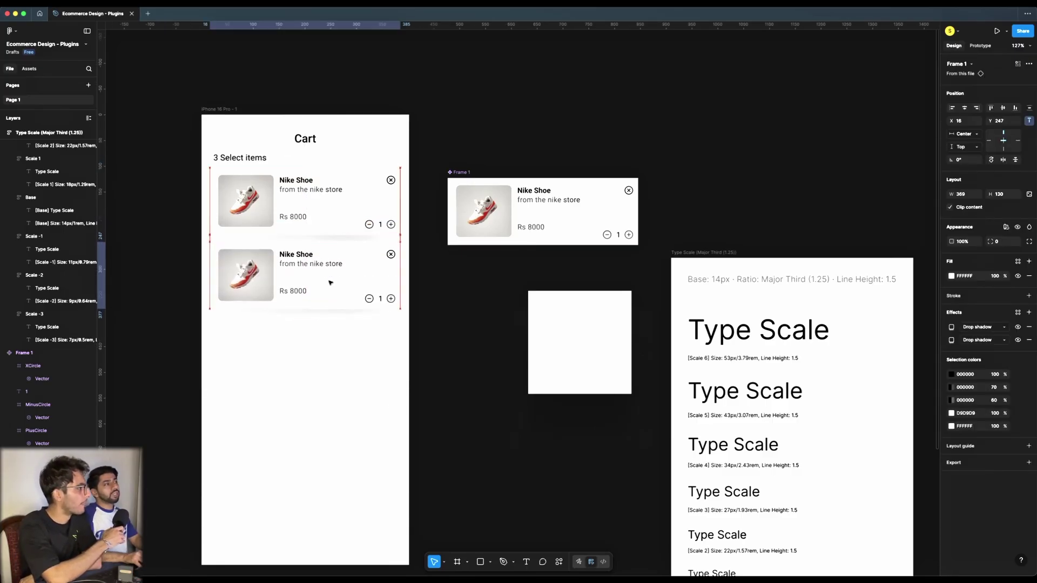
pyautogui.press('alt')
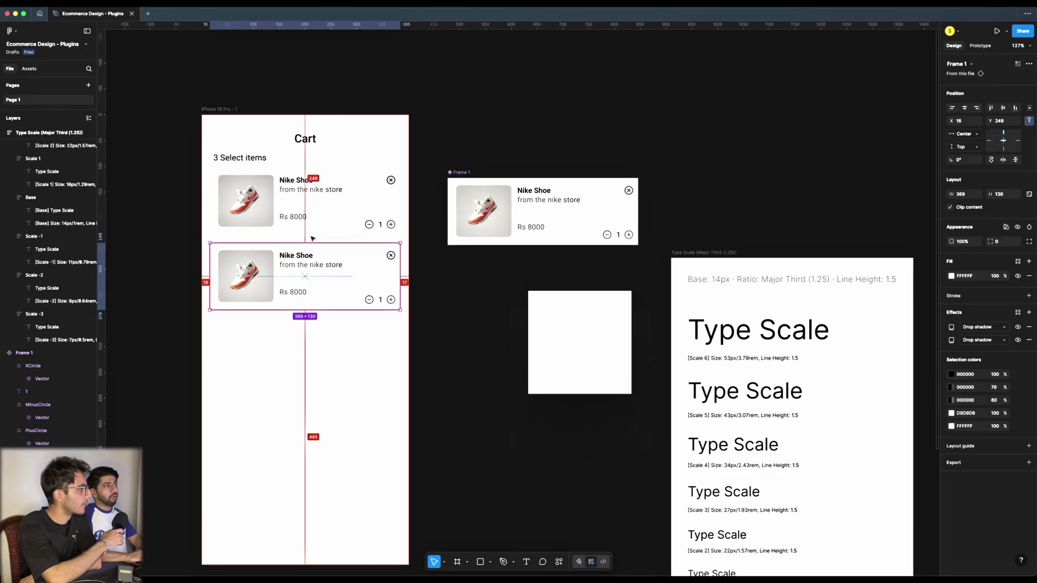
pyautogui.moveTo(323, 233)
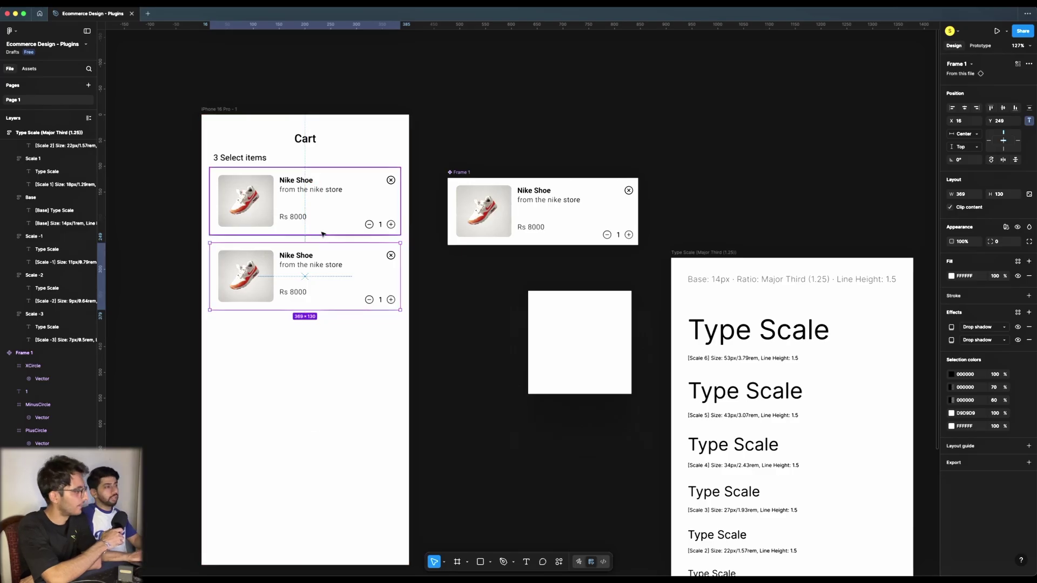
pyautogui.scroll(2, 322, 234)
pyautogui.press('alt')
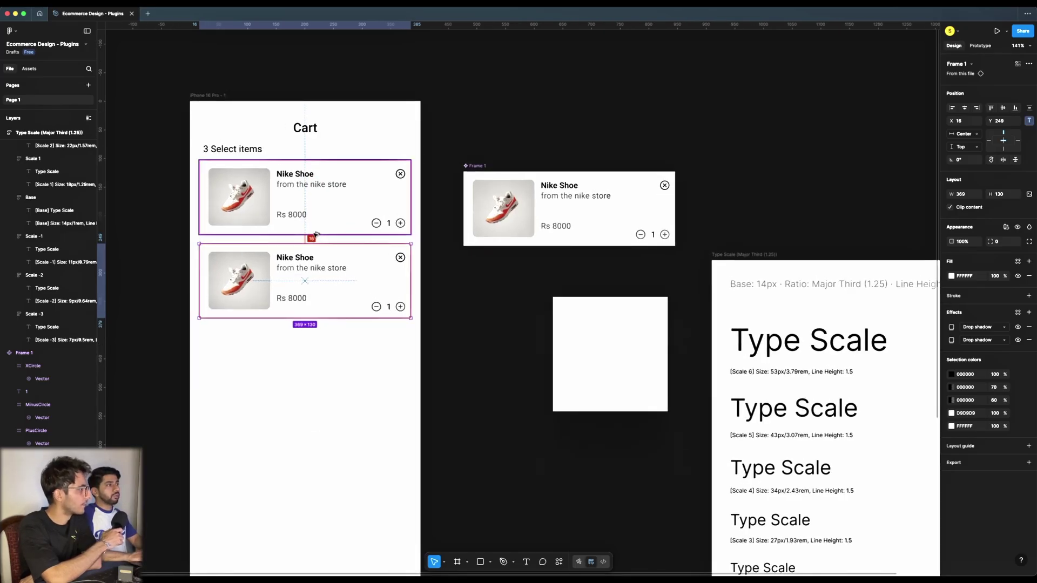
pyautogui.scroll(2, 299, 240)
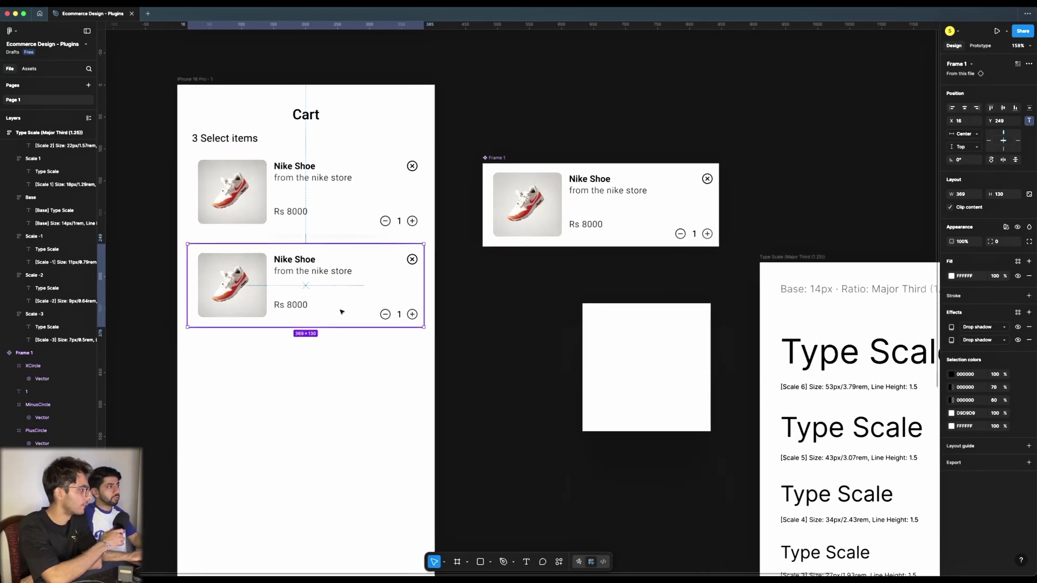
# - Set the corner radius of the main product card component to 8
pyautogui.click(641, 193)
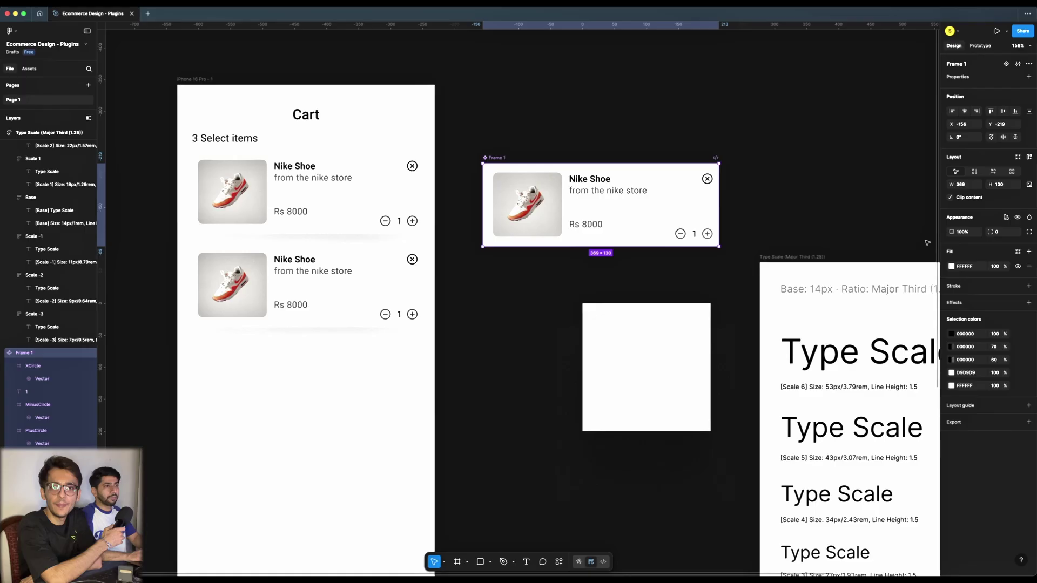
pyautogui.click(996, 232)
pyautogui.write('3')
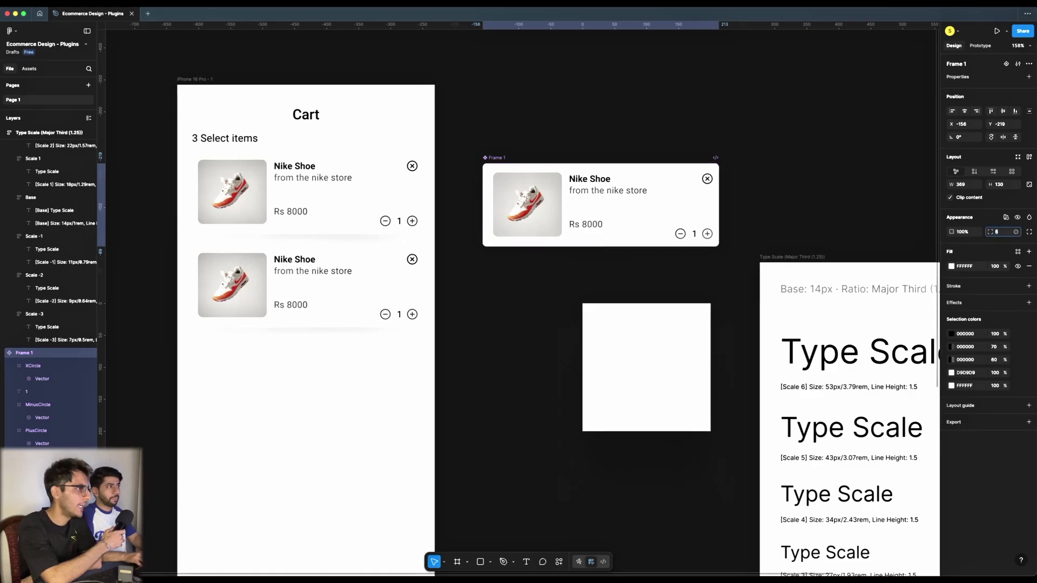
pyautogui.click(684, 341)
pyautogui.click(560, 324)
pyautogui.hscroll(-2, 560, 326)
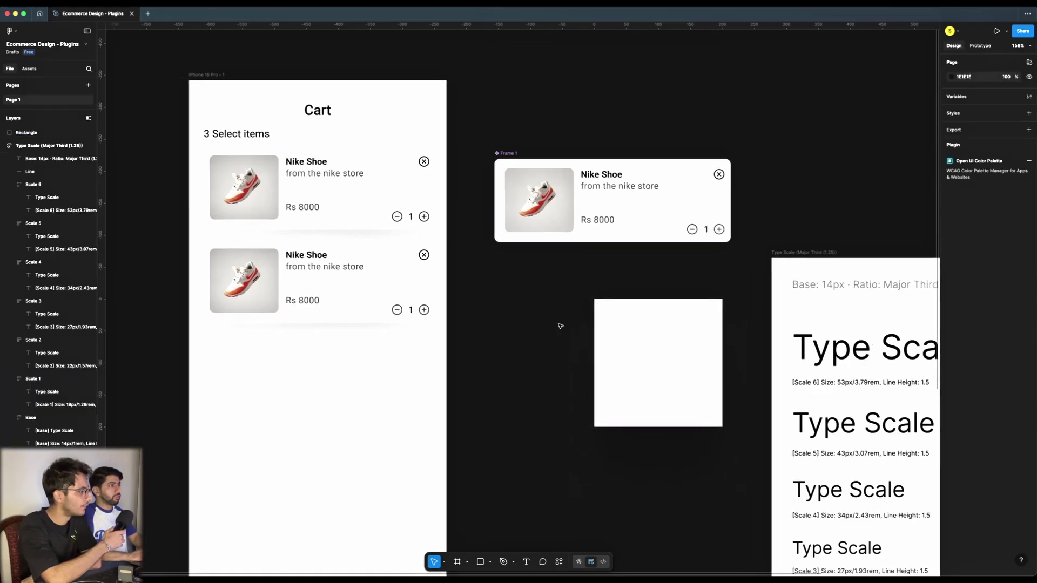
# - Add a third card by duplicating the second one directly below it at X 16, Y 395
pyautogui.click(335, 281)
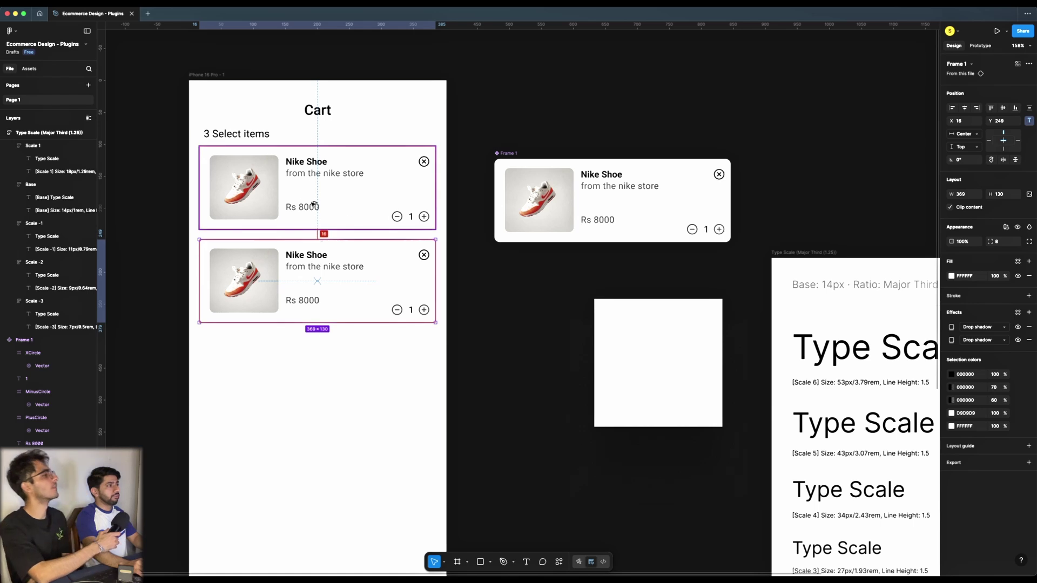
pyautogui.scroll(-1, 347, 277)
pyautogui.moveTo(359, 256); pyautogui.dragTo(362, 346)
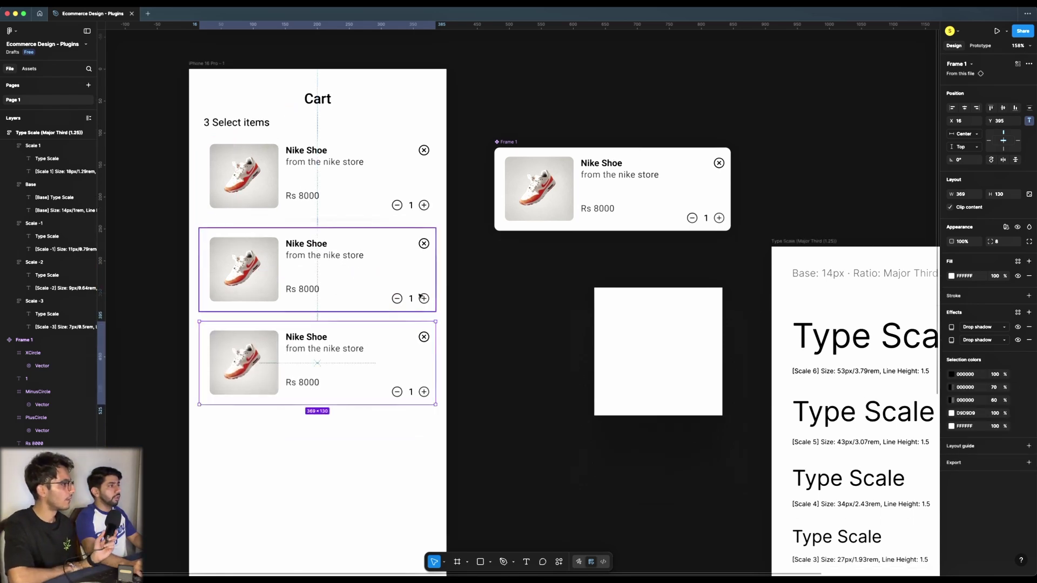
pyautogui.click(544, 290)
# - Run the Unsplash plugin on the second card's product image and search for "football" photos
pyautogui.hscroll(-5, 543, 289)
pyautogui.click(310, 259)
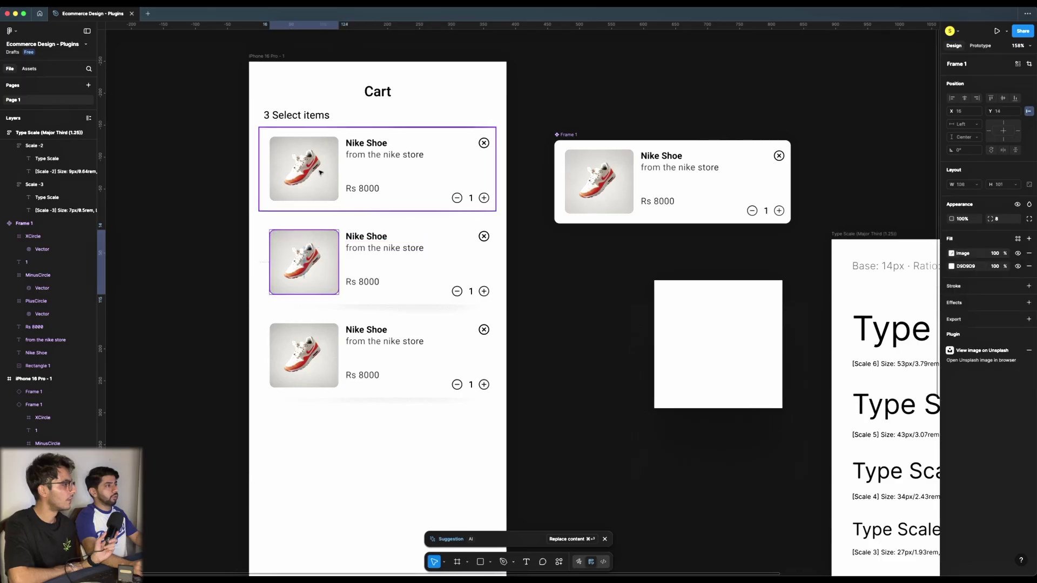
pyautogui.doubleClick(310, 252)
pyautogui.rightClick(307, 251)
pyautogui.moveTo(314, 386)
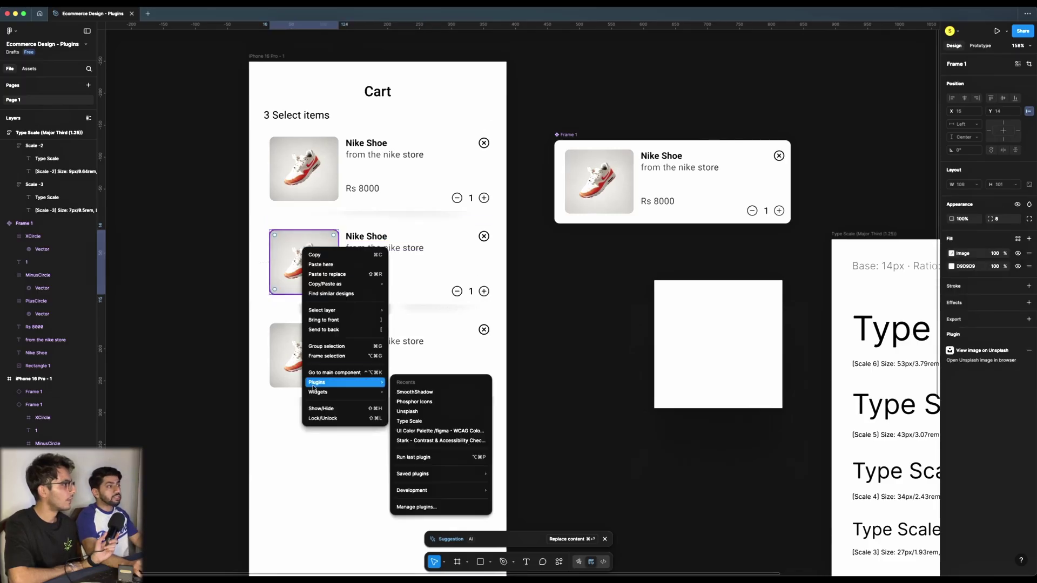
pyautogui.click(440, 412)
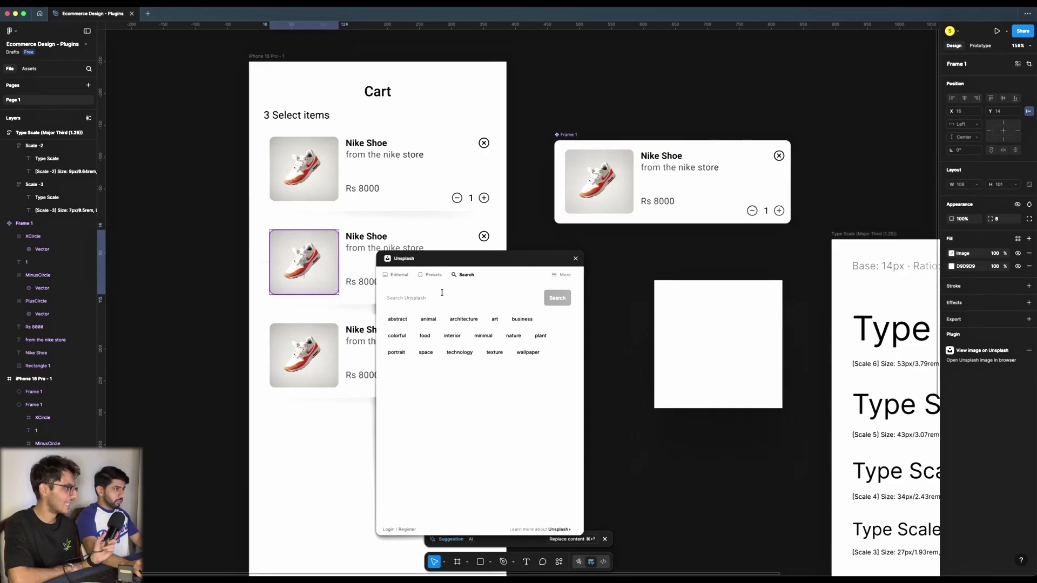
pyautogui.click(442, 292)
pyautogui.write('football')
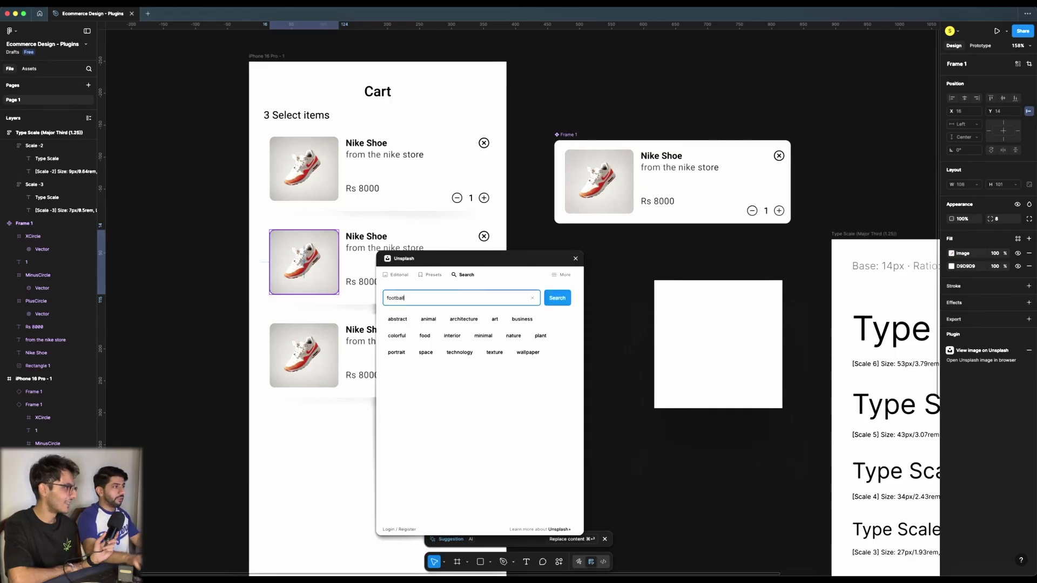
pyautogui.click(546, 299)
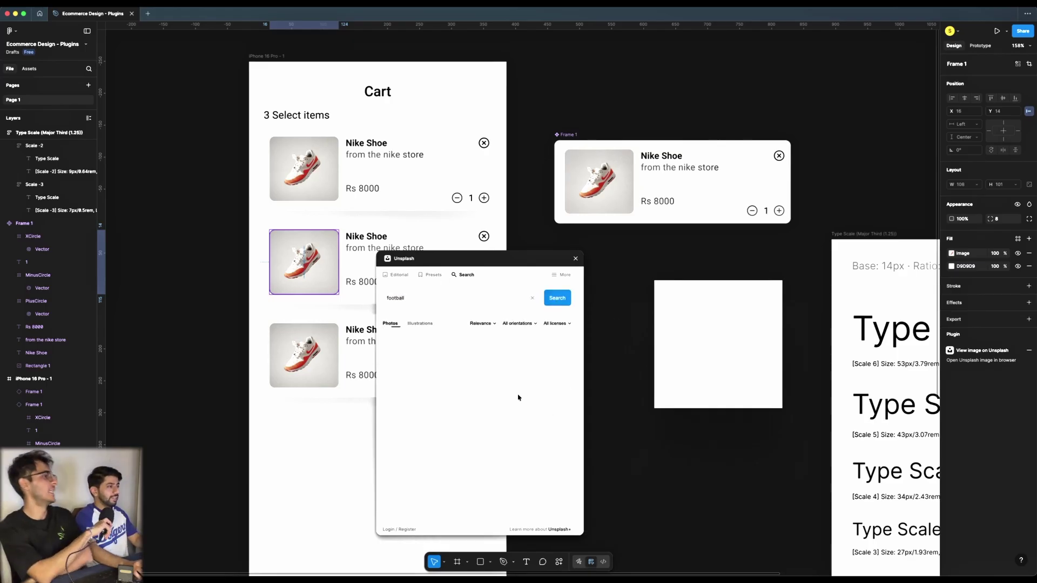
# - Fill the second card's image with the landscape photo of a white ball on grass, and close Unsplash
pyautogui.scroll(-3, 518, 432)
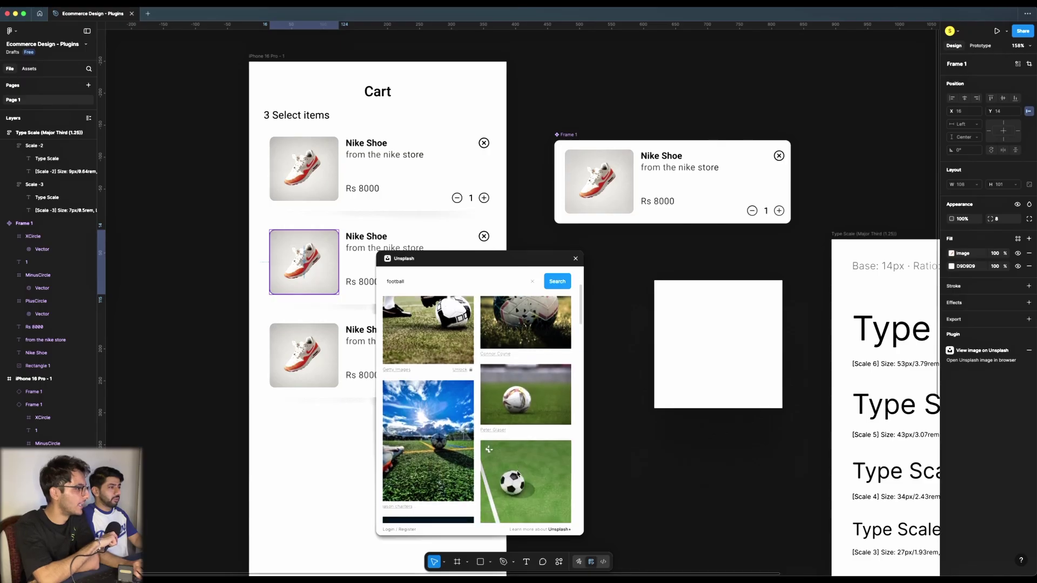
pyautogui.scroll(-2, 517, 474)
pyautogui.scroll(-2, 514, 459)
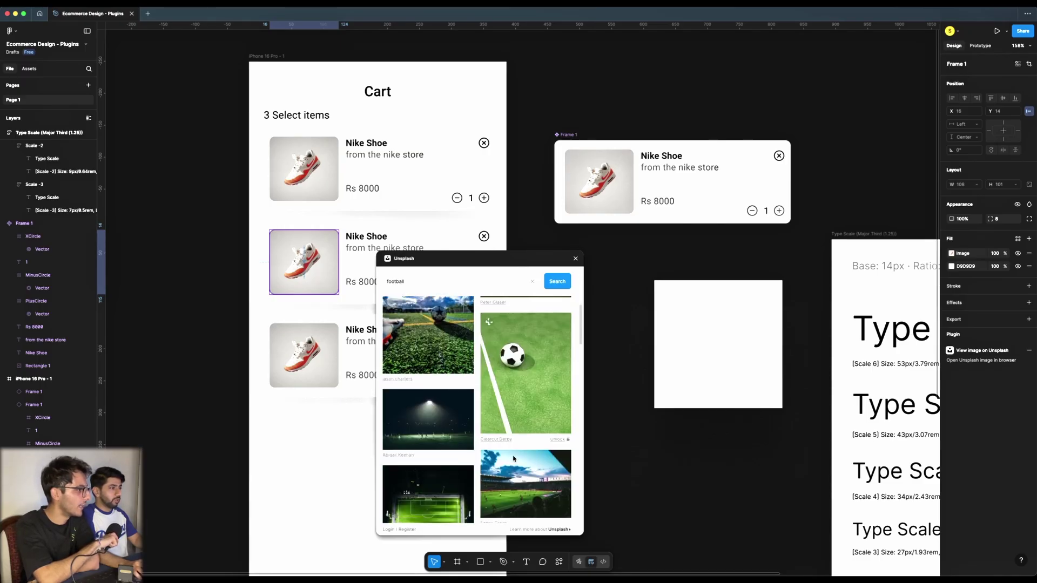
pyautogui.scroll(5, 513, 458)
pyautogui.scroll(-3, 565, 383)
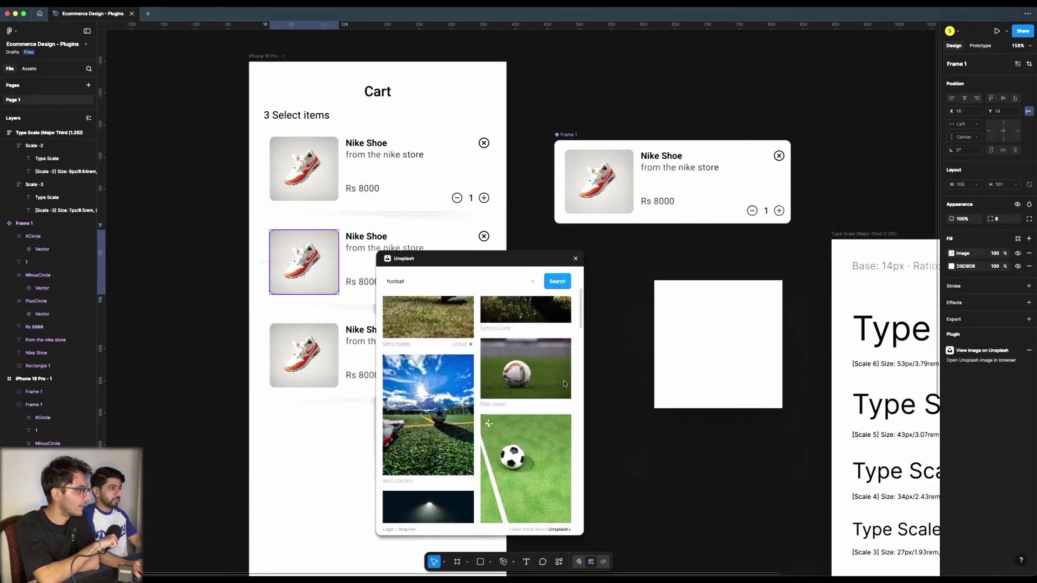
pyautogui.click(531, 372)
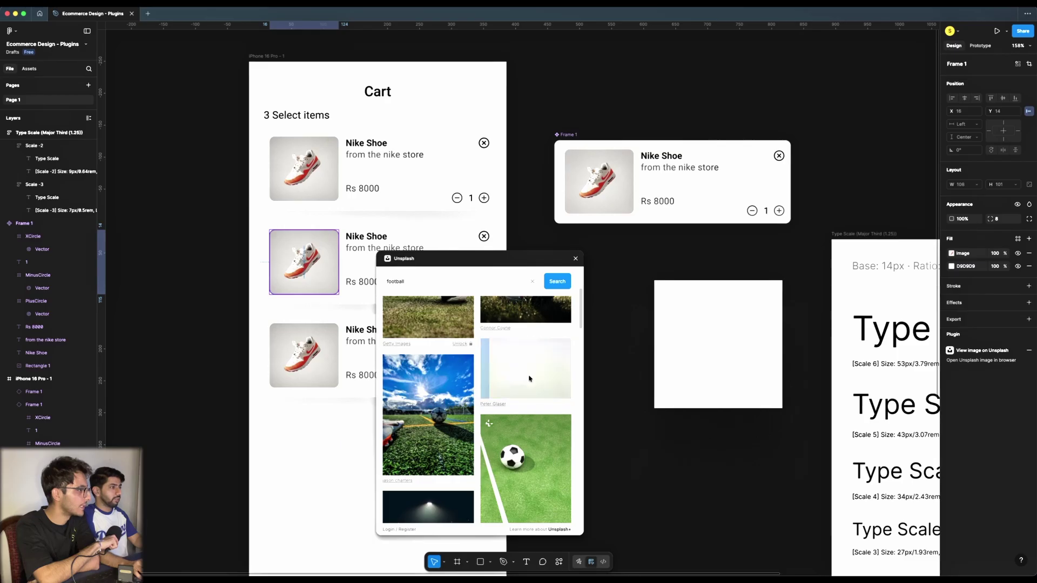
pyautogui.press('Escape')
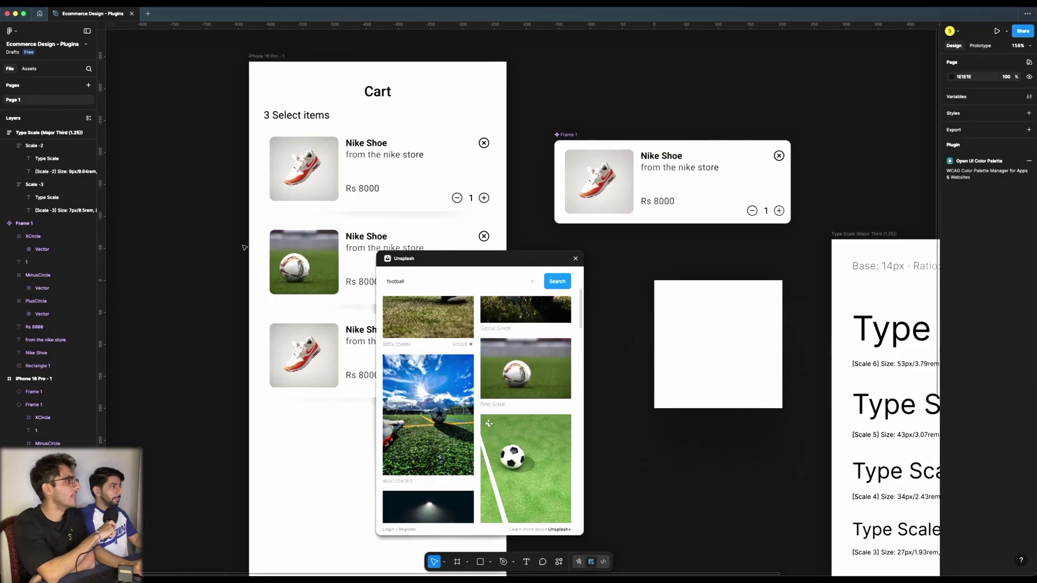
pyautogui.click(576, 259)
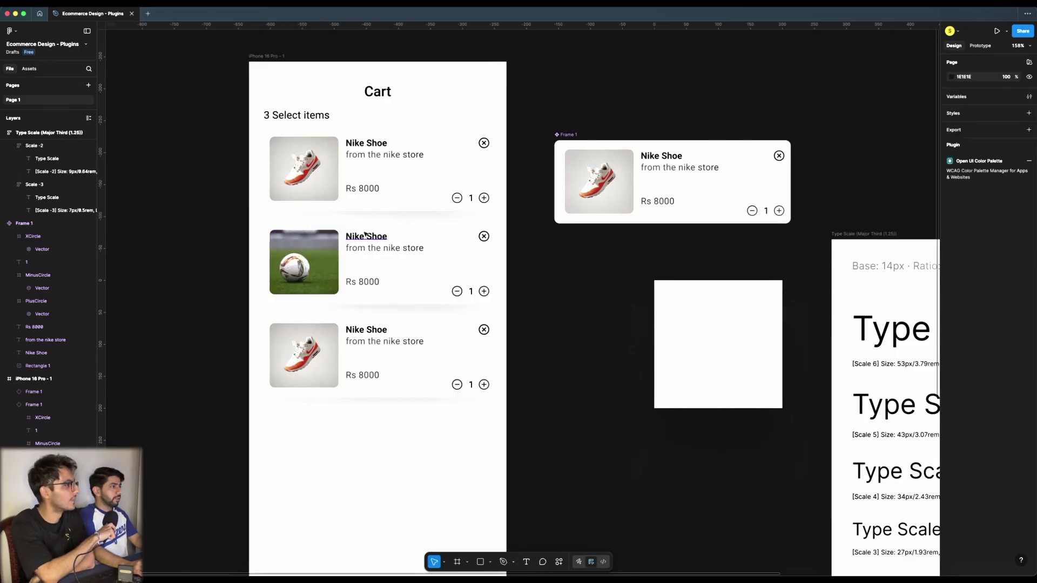
# - Retitle the second card "Adidas Ball" and change its store line to "from the adidas store"
pyautogui.doubleClick(366, 236)
pyautogui.write('Adi')
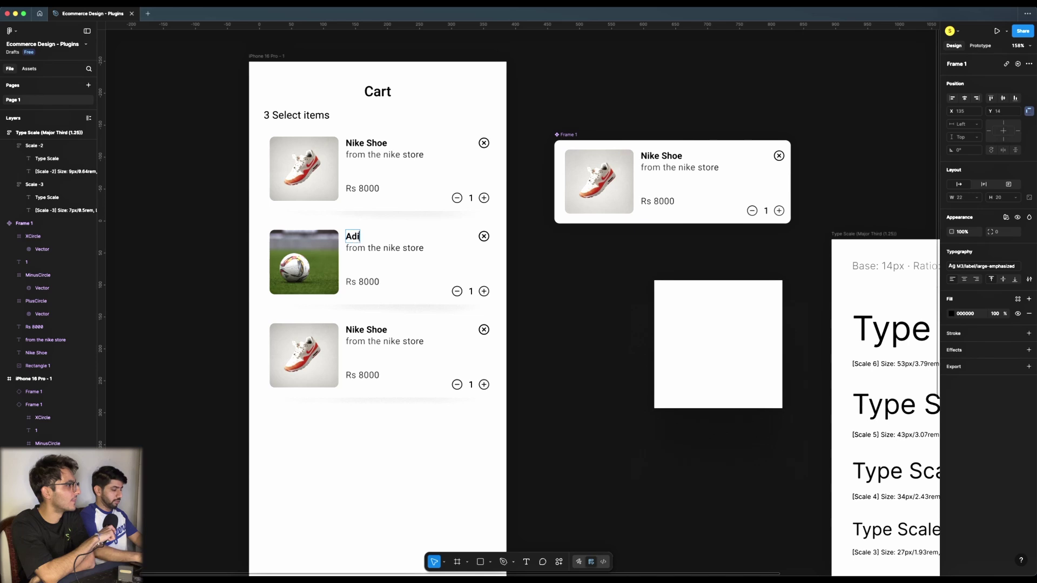
pyautogui.write('das Ball')
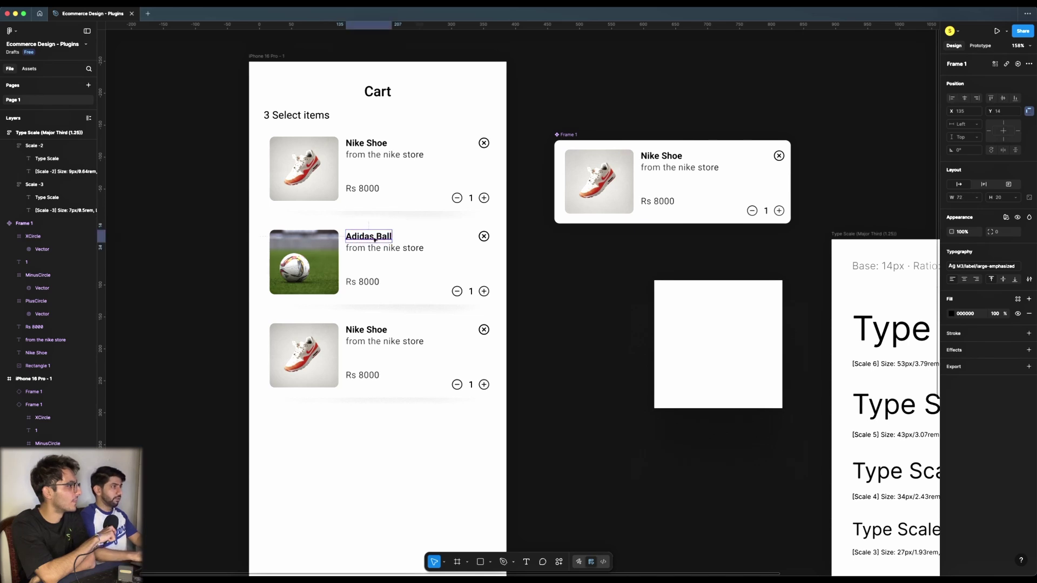
pyautogui.press('Escape')
pyautogui.doubleClick(395, 248)
pyautogui.write('adidas')
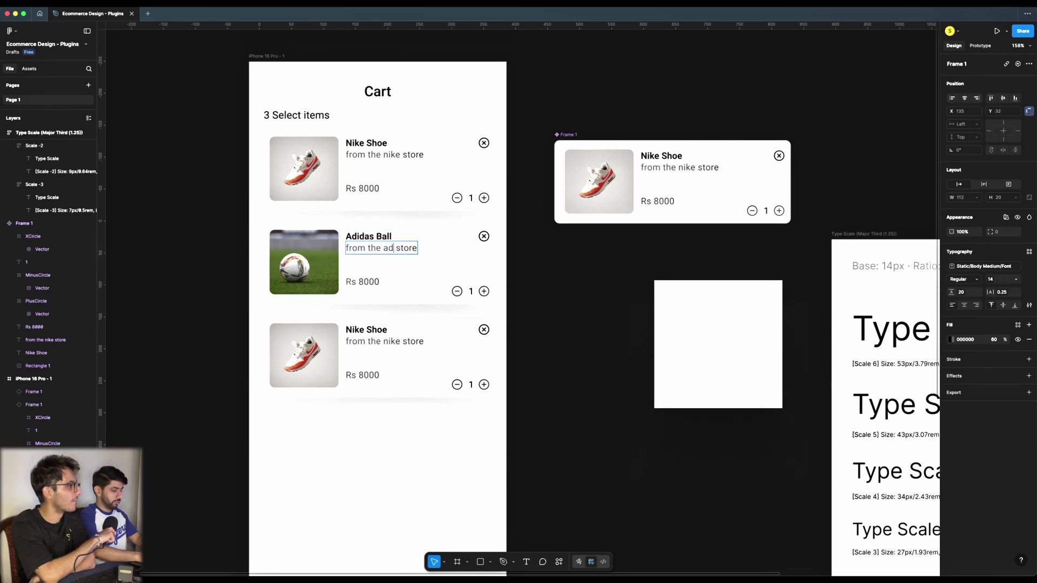
pyautogui.press('Escape')
# - Change the second card's price to Rs 1200
pyautogui.doubleClick(369, 281)
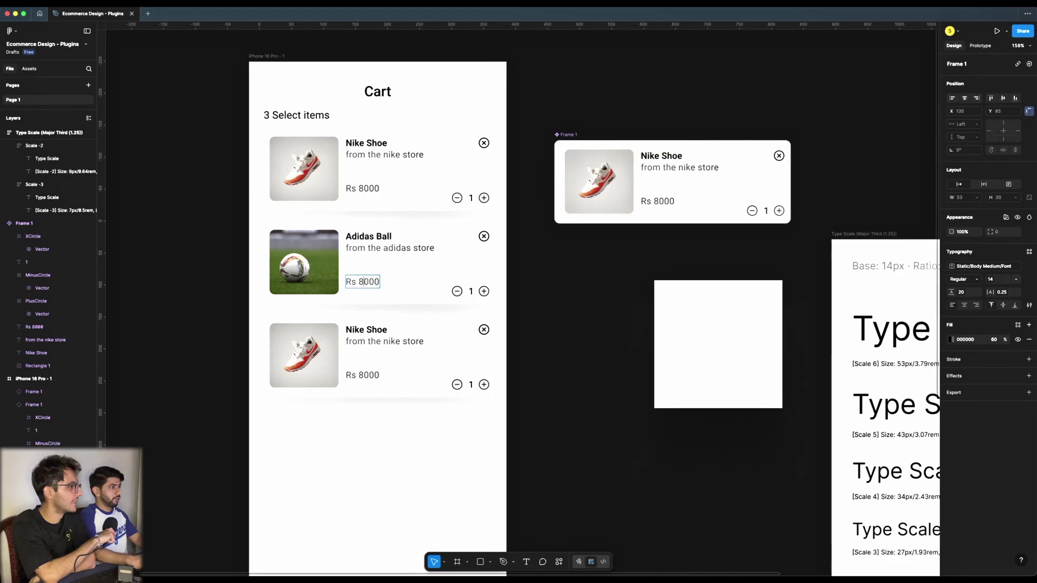
pyautogui.press('Right')
pyautogui.press('BackSpace')
pyautogui.press('BackSpace')
pyautogui.write('12')
pyautogui.click(403, 401)
# - Run the Unsplash plugin on the third card's product image and look through photos for "jersey"
pyautogui.scroll(-1, 307, 342)
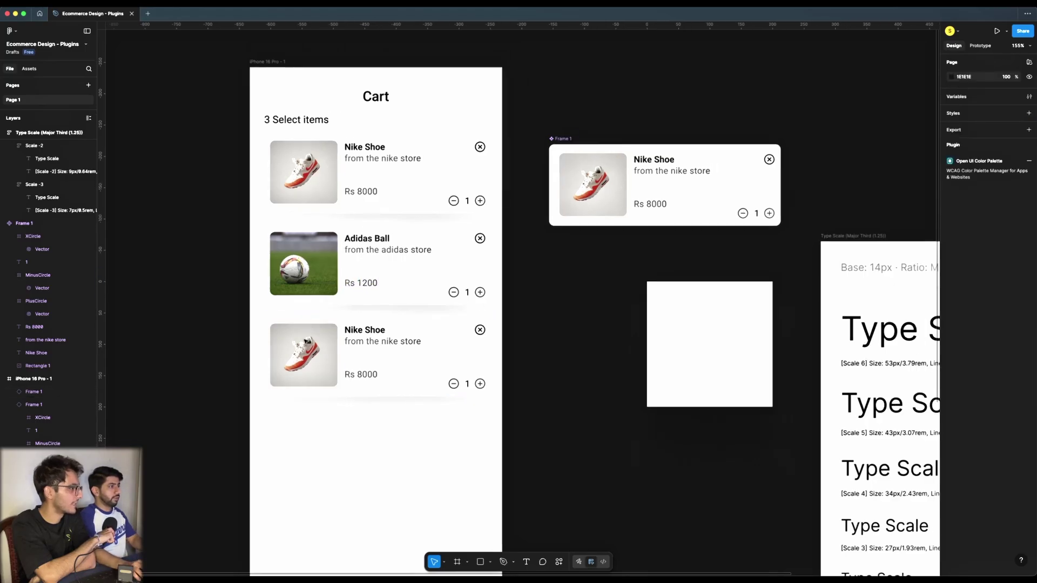
pyautogui.scroll(-2, 534, 394)
pyautogui.click(280, 315)
pyautogui.rightClick(258, 313)
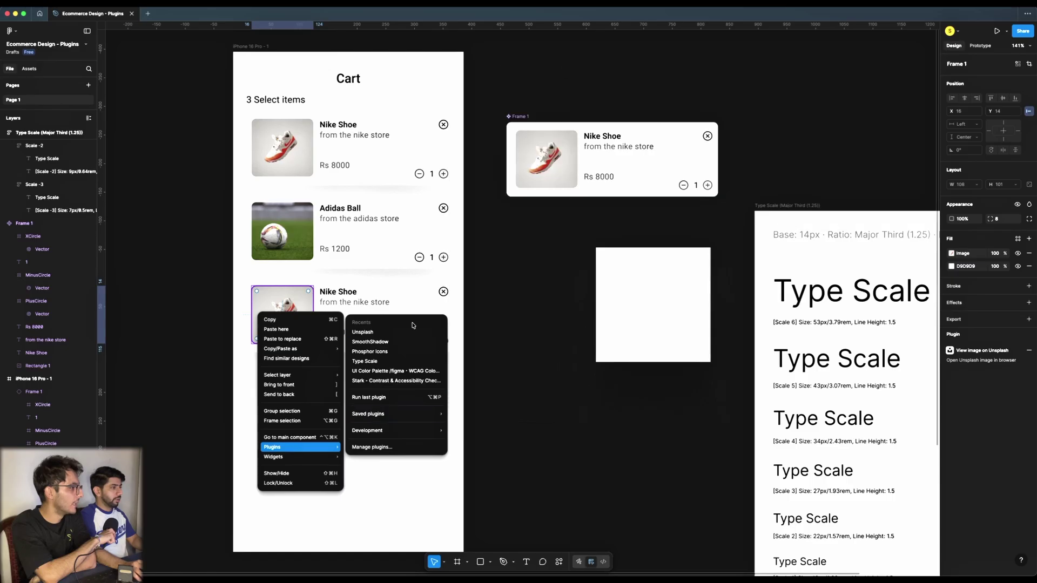
pyautogui.moveTo(300, 457)
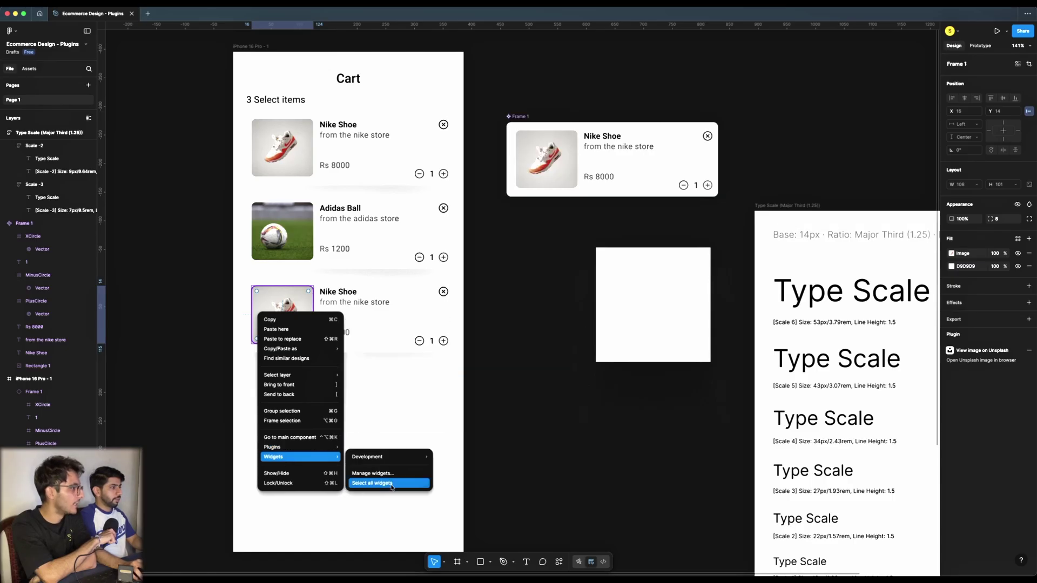
pyautogui.click(426, 331)
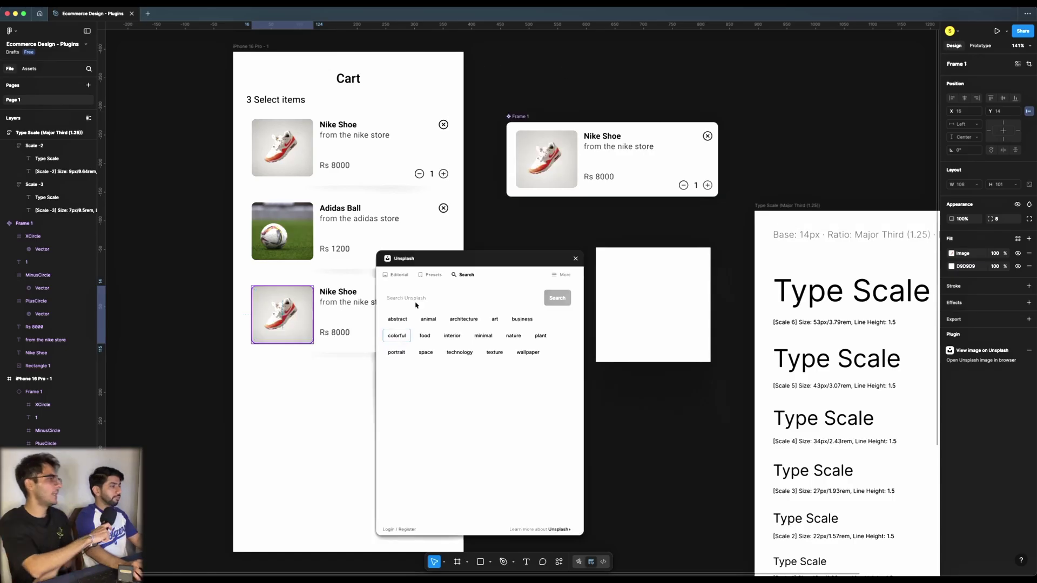
pyautogui.click(432, 294)
pyautogui.write('jersey')
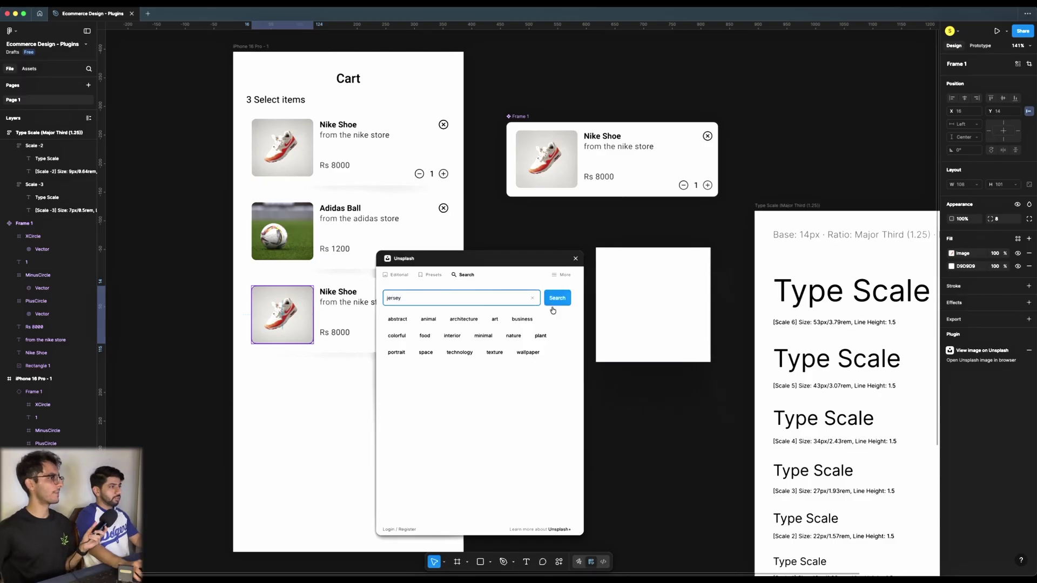
pyautogui.click(556, 300)
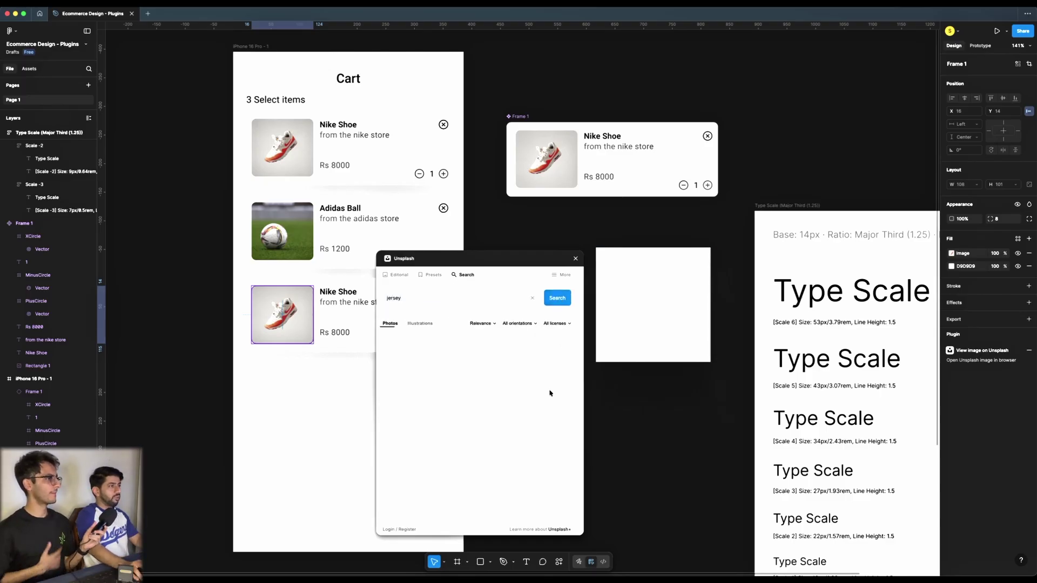
pyautogui.scroll(-5, 501, 487)
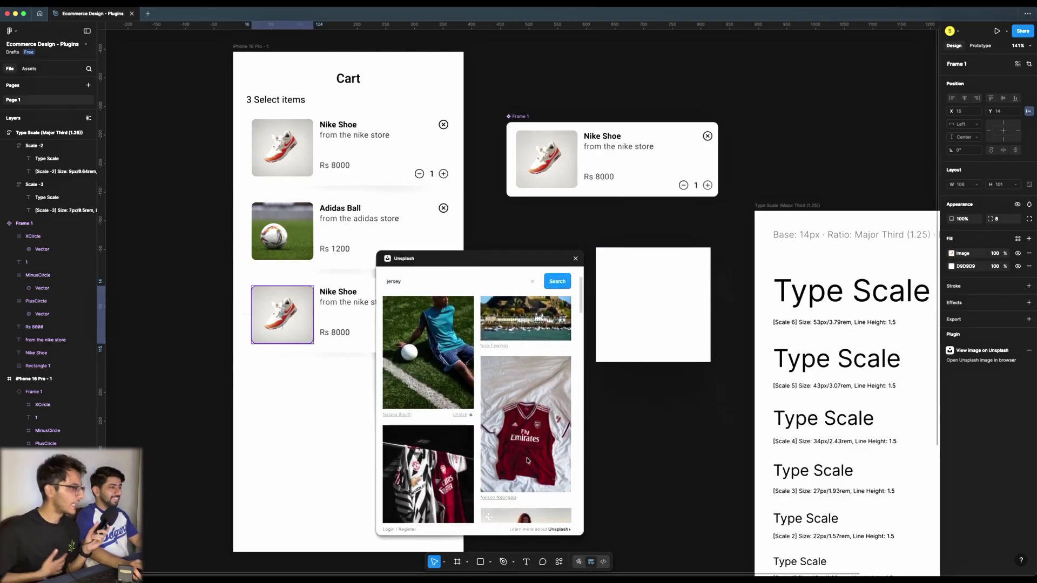
pyautogui.scroll(-5, 500, 487)
pyautogui.scroll(-5, 501, 485)
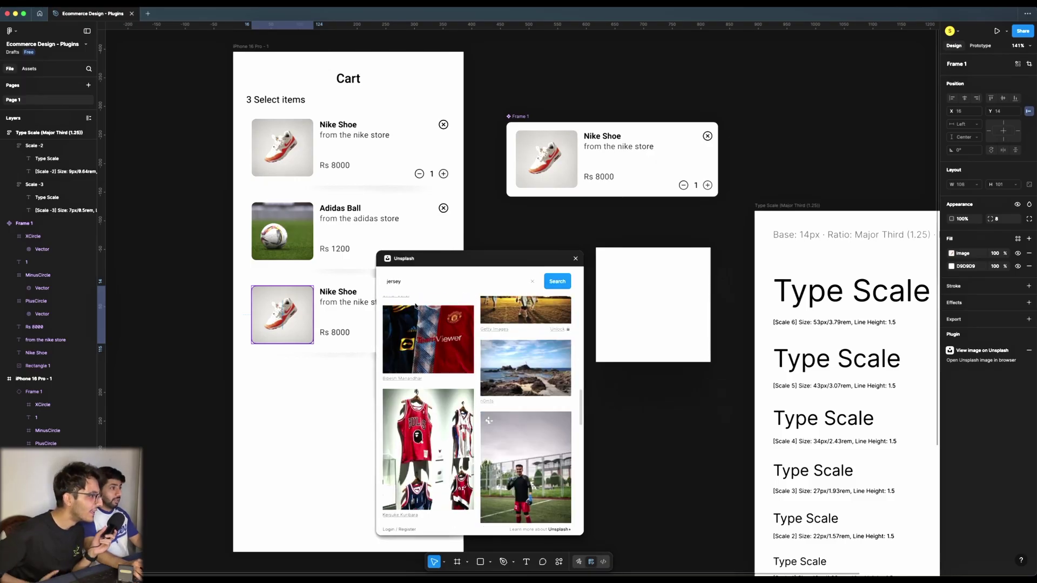
# - Refine the Unsplash search to "football jersey", fill the third card's image with the blue-and-white Messi shirt photo, and close the plugin
pyautogui.click(410, 281)
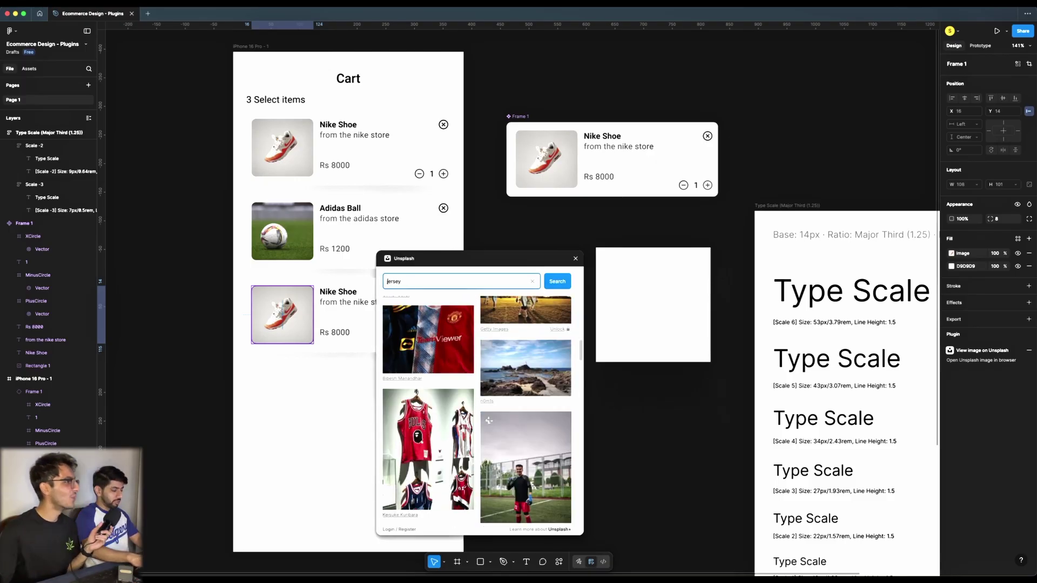
pyautogui.write('football')
pyautogui.press('Return')
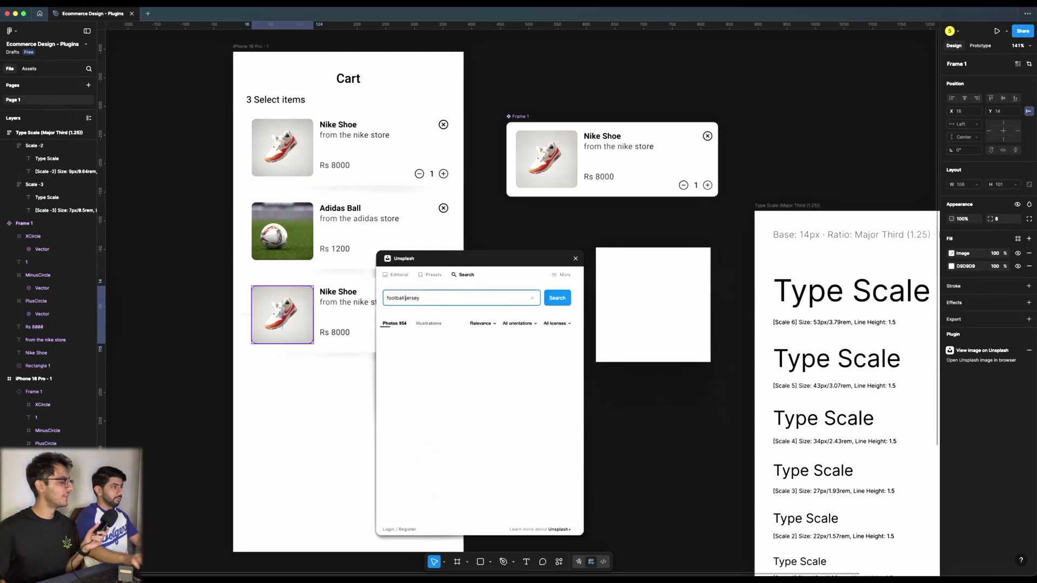
pyautogui.scroll(-1, 464, 453)
pyautogui.scroll(-6, 464, 452)
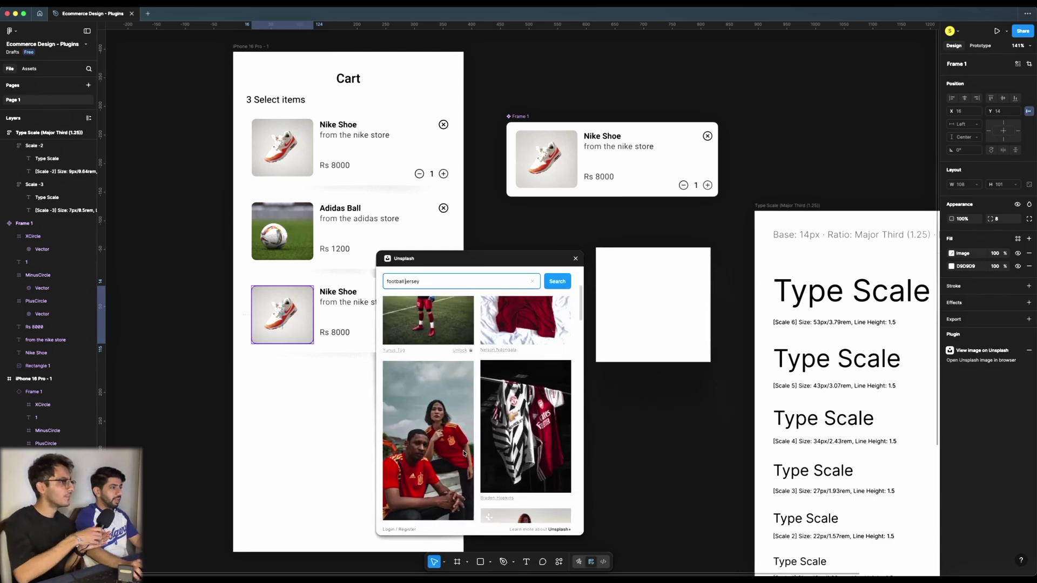
pyautogui.scroll(-5, 462, 455)
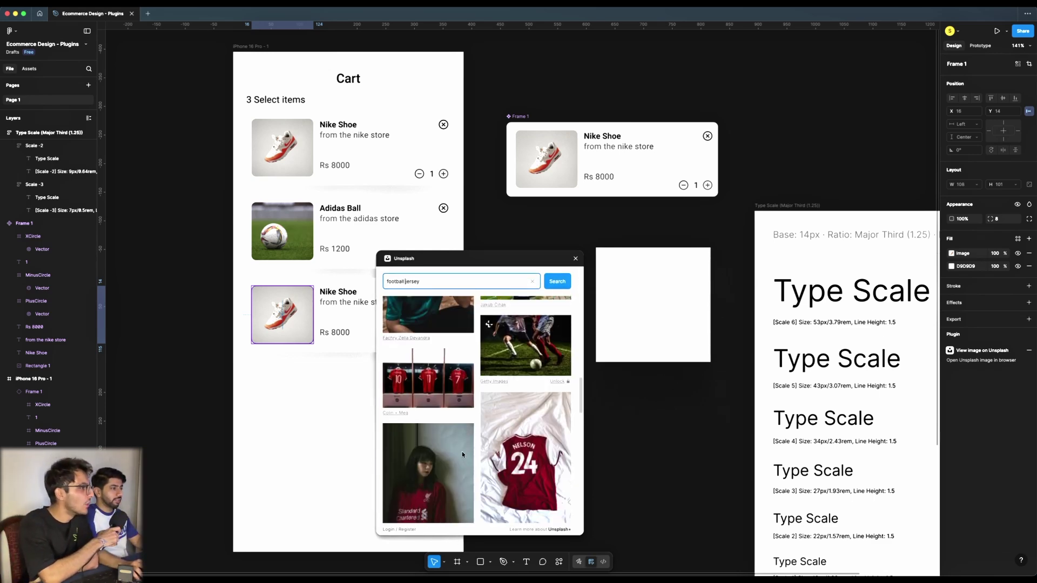
pyautogui.scroll(-6, 459, 456)
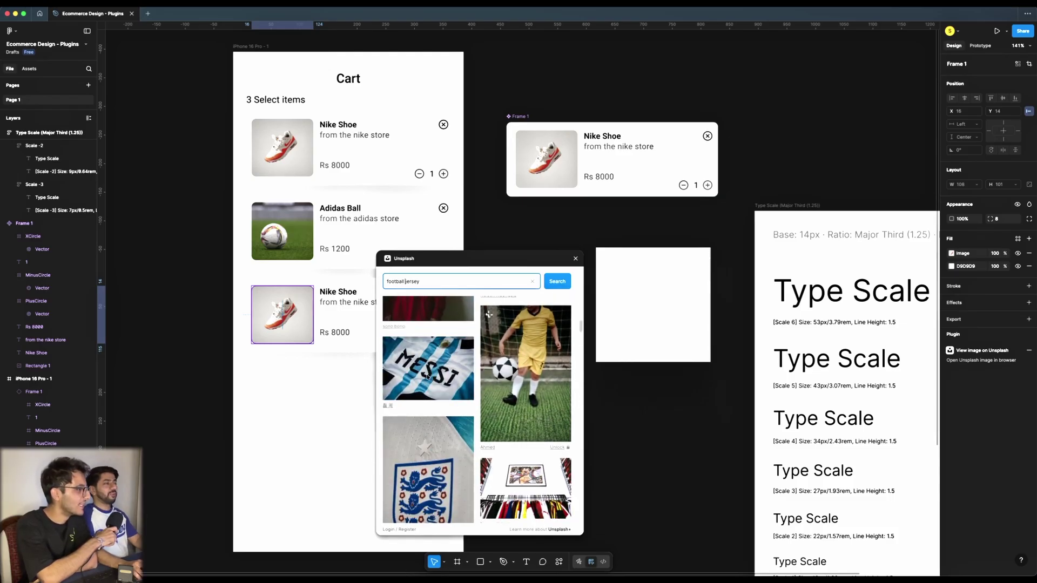
pyautogui.click(428, 376)
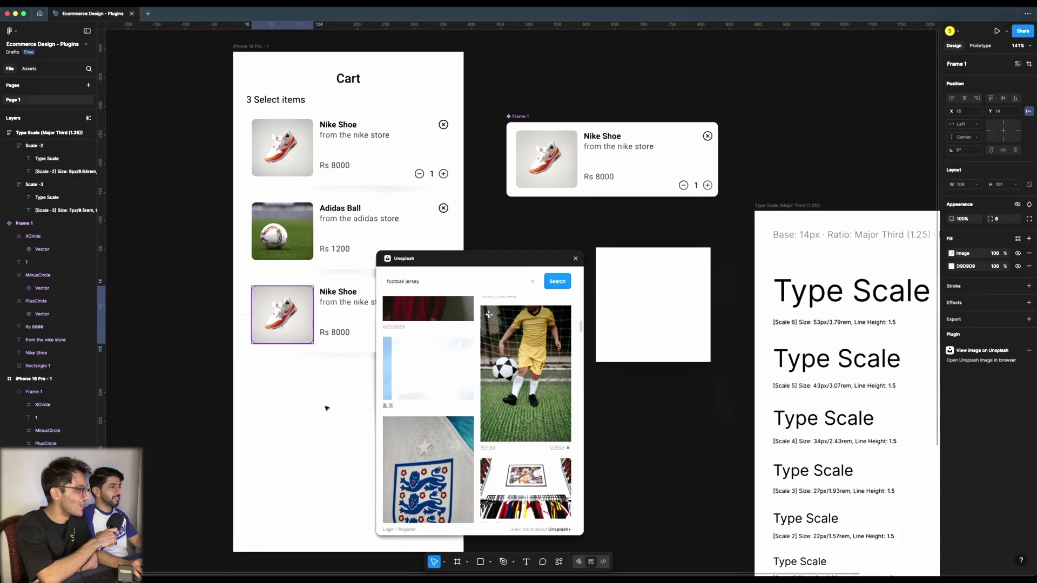
pyautogui.click(328, 351)
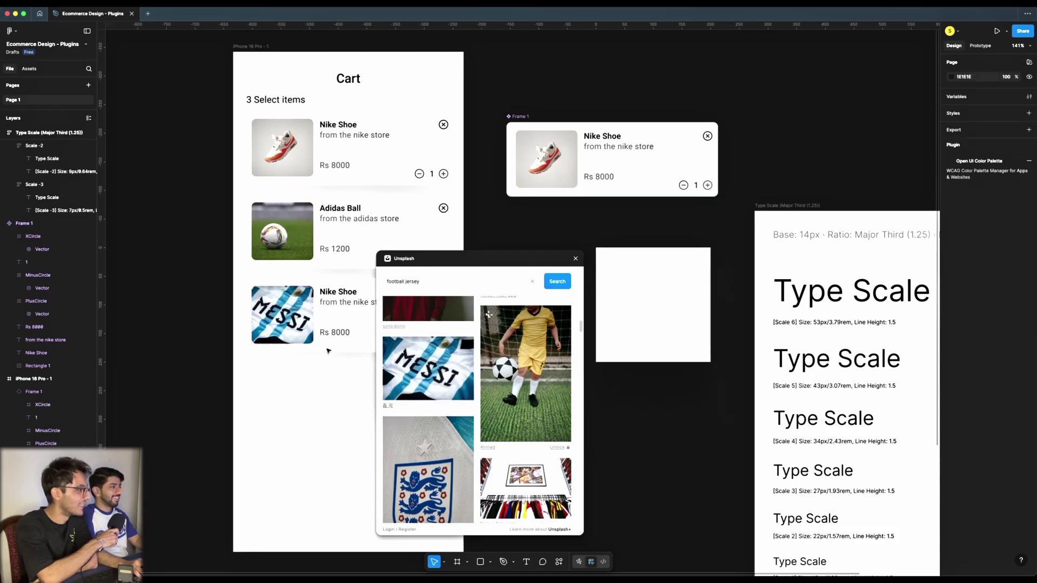
pyautogui.click(337, 291)
pyautogui.click(575, 259)
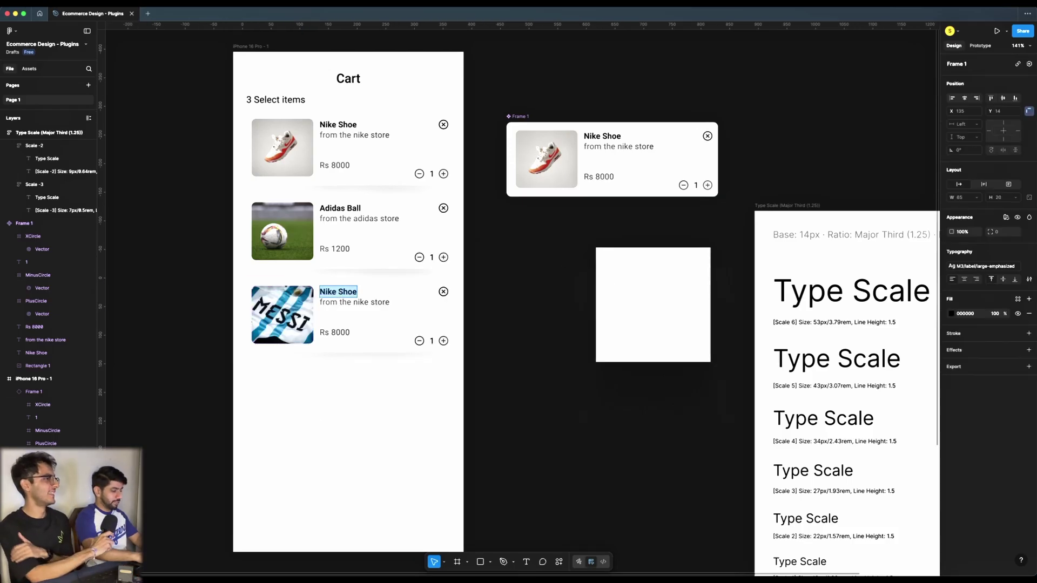
# - Retitle the third card "Messi Jersey" and change its store line to "from the adidas store"
pyautogui.write('Messi')
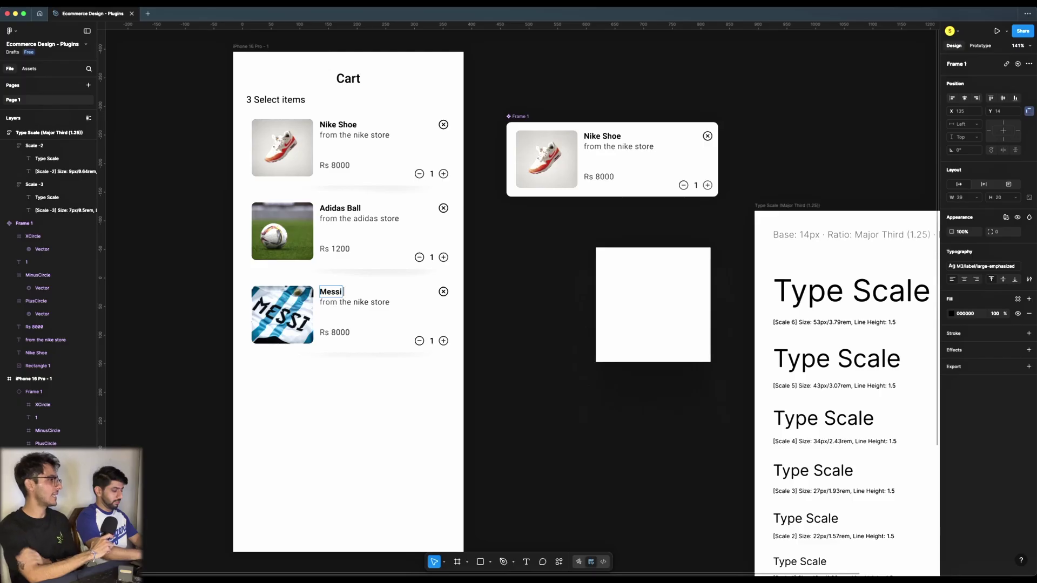
pyautogui.write(' t')
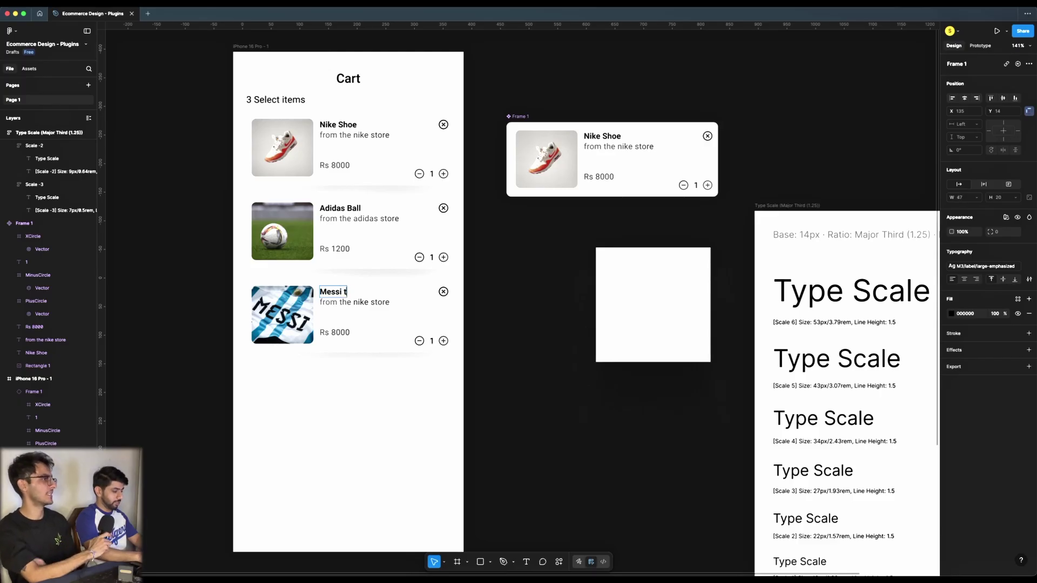
pyautogui.press('BackSpace')
pyautogui.write('T')
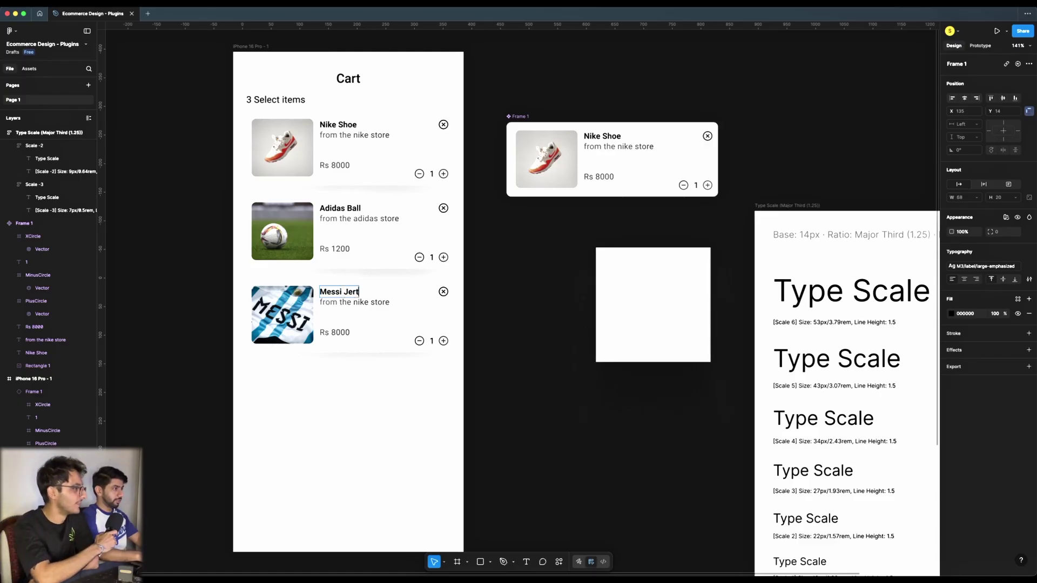
pyautogui.doubleClick(354, 303)
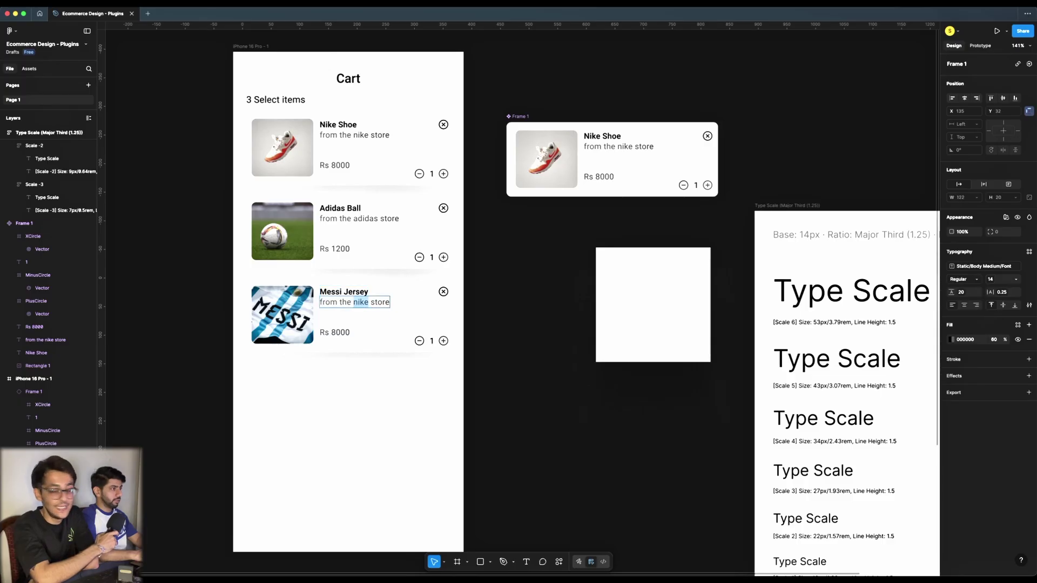
pyautogui.write('adidas')
pyautogui.press('Escape')
pyautogui.click(513, 312)
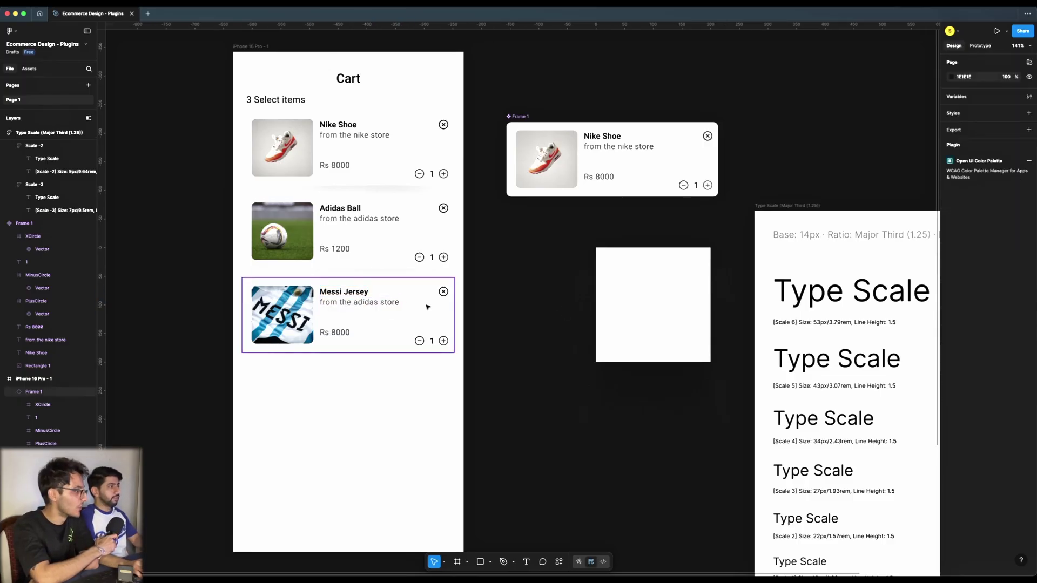
# - Examine the three product cards on the cart screen up close and as a whole
pyautogui.scroll(-5, 381, 297)
pyautogui.scroll(5, 373, 308)
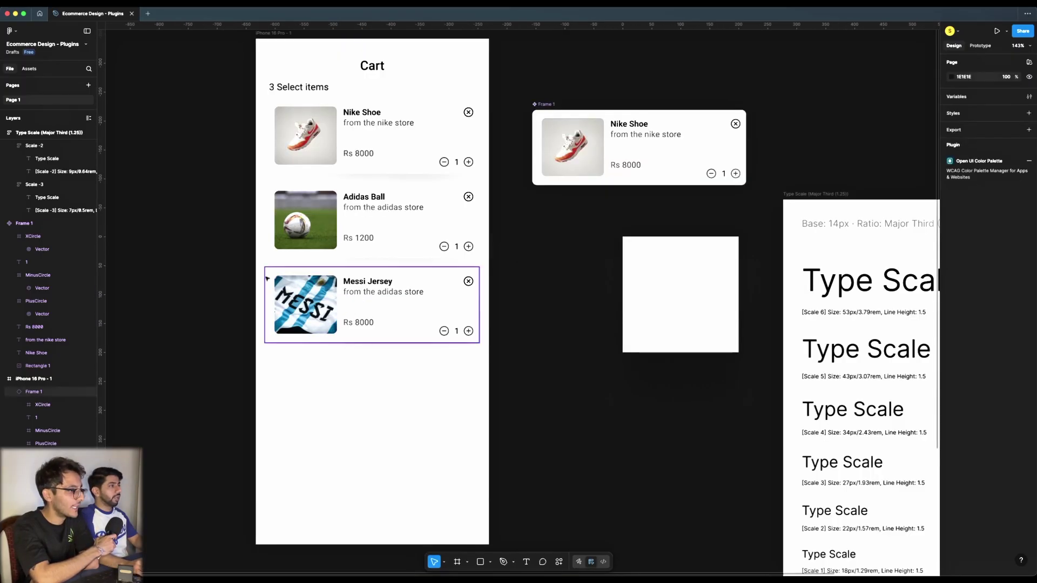
pyautogui.scroll(5, 315, 118)
pyautogui.scroll(5, 315, 118)
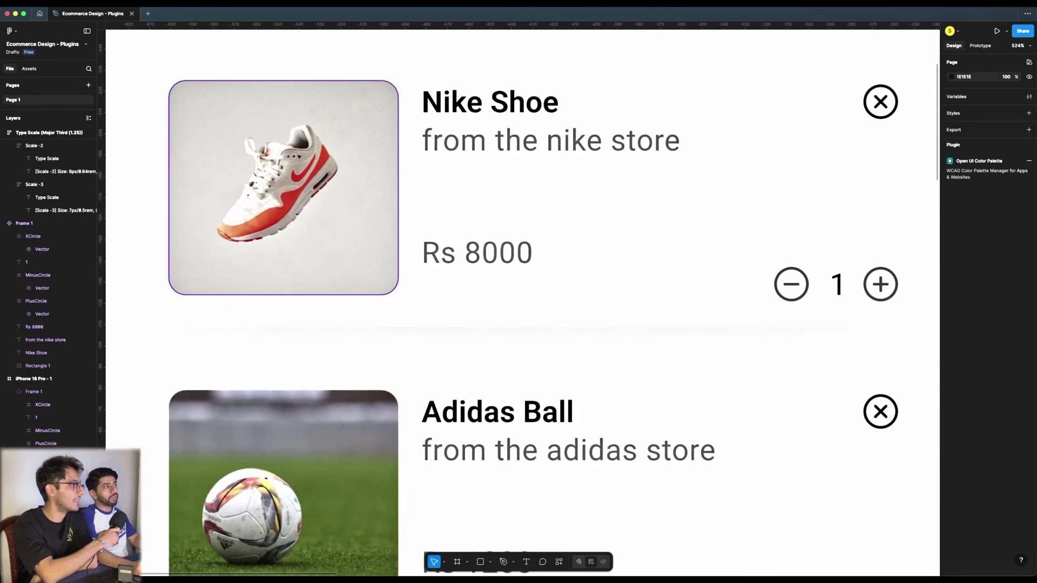
pyautogui.scroll(-2, 296, 153)
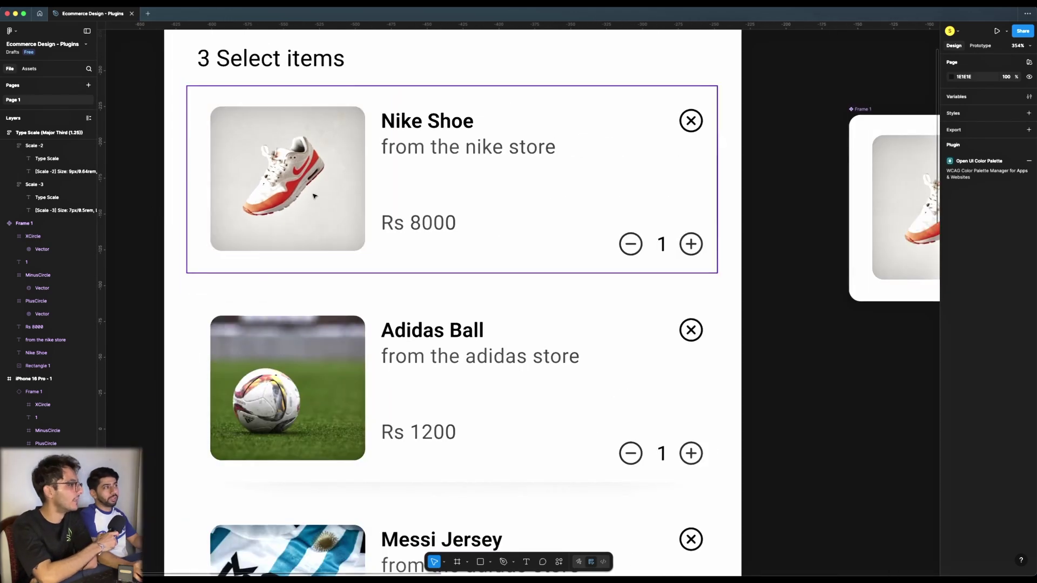
pyautogui.scroll(-3, 324, 199)
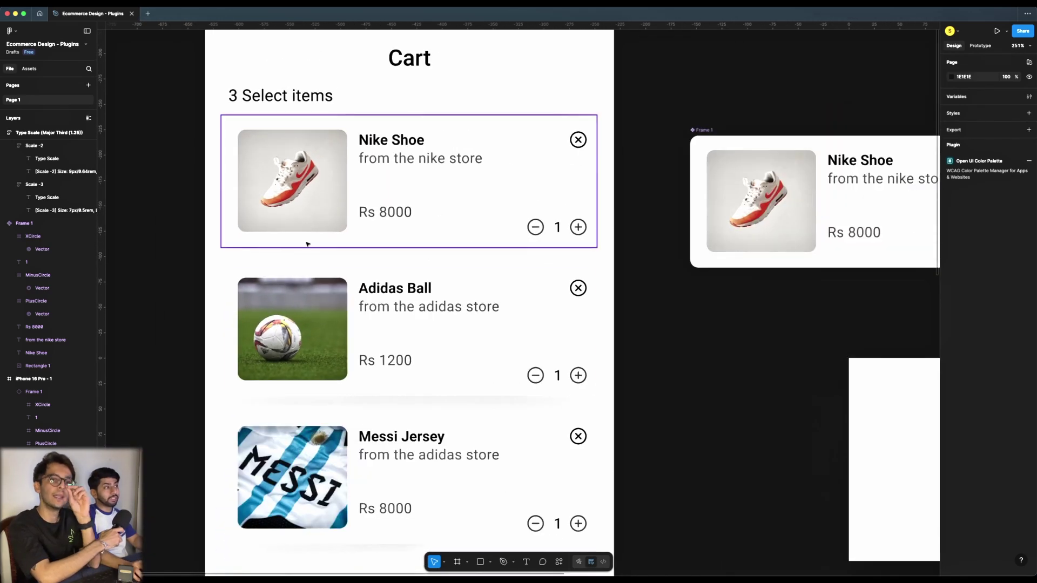
pyautogui.scroll(-2, 290, 357)
pyautogui.scroll(-3, 290, 356)
pyautogui.scroll(-3, 302, 351)
pyautogui.scroll(-5, 319, 343)
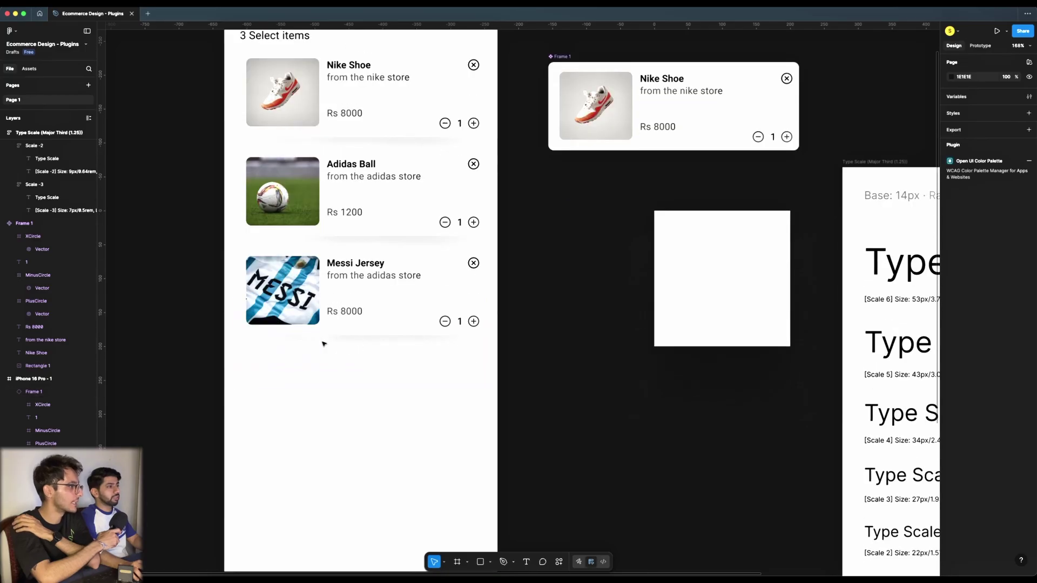
# - Change the Messi Jersey card's price to Rs 4000
pyautogui.scroll(-1, 402, 315)
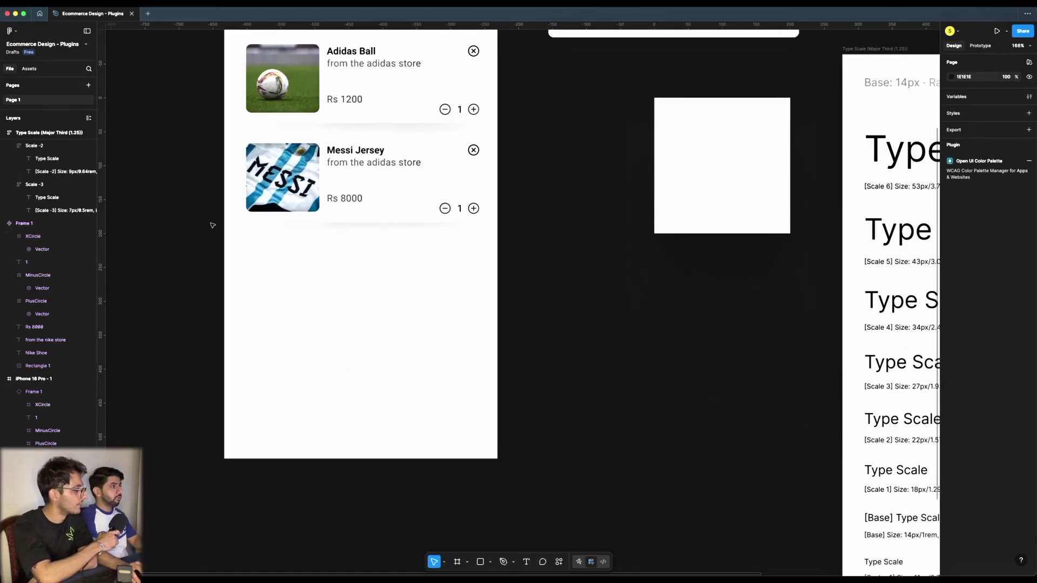
pyautogui.scroll(2, 200, 253)
pyautogui.doubleClick(345, 210)
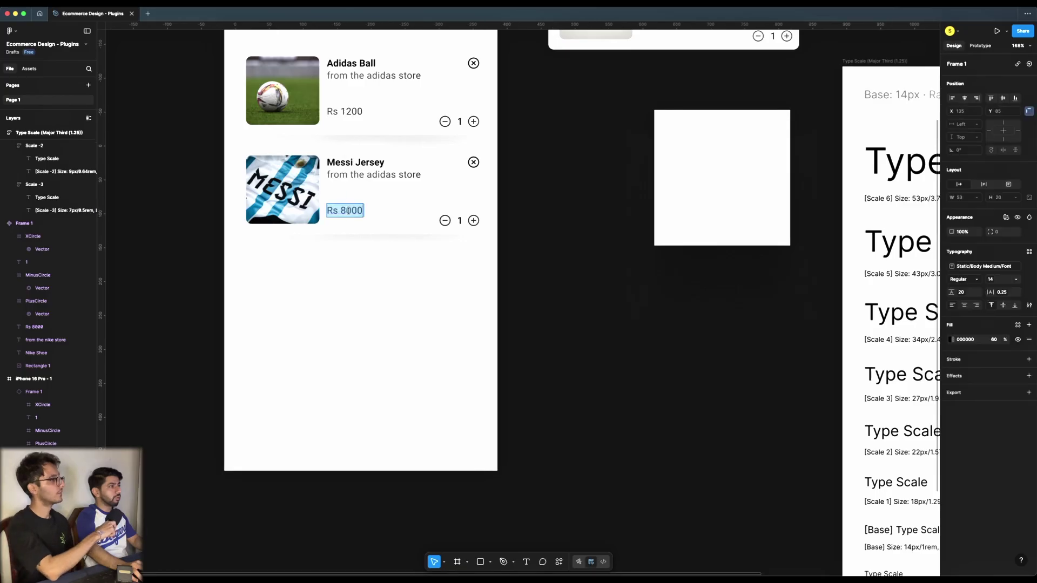
pyautogui.click(346, 210)
pyautogui.press('BackSpace')
pyautogui.scroll(-1, 389, 213)
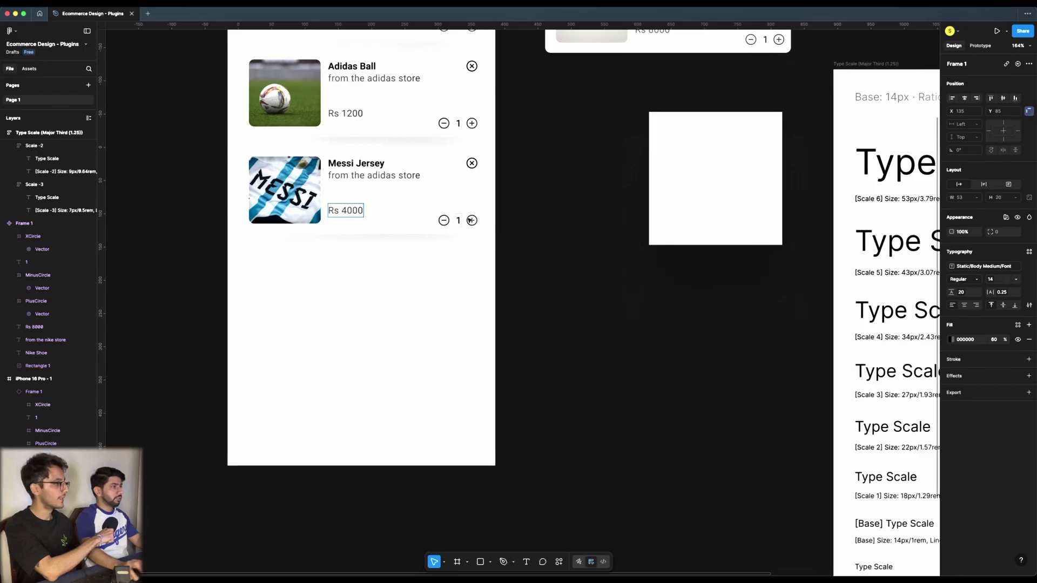
pyautogui.press('Escape')
pyautogui.click(558, 212)
# - Search the available plugins for "iconify" and run the Iconify plugin
pyautogui.scroll(3, 497, 258)
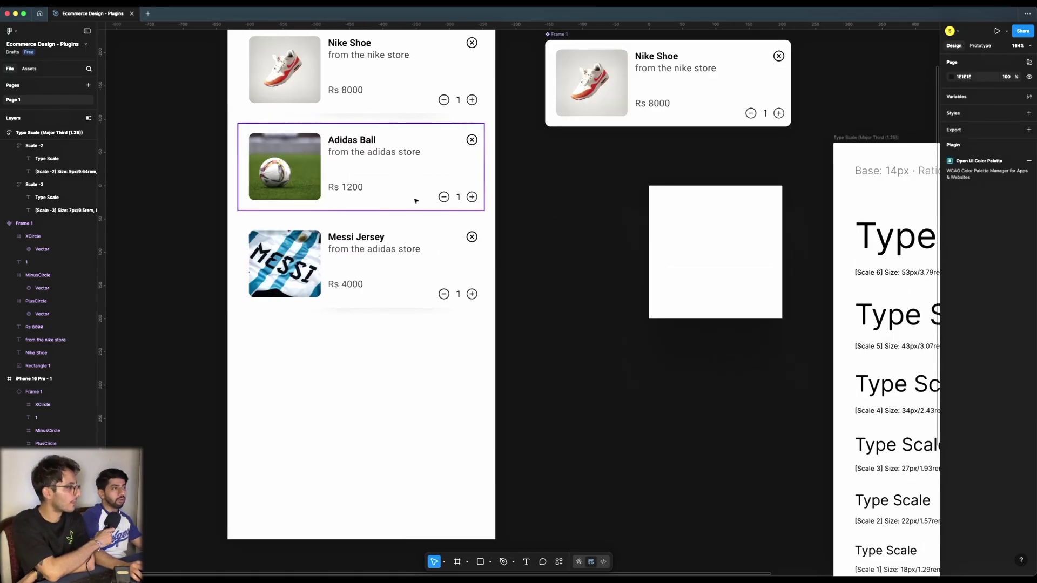
pyautogui.scroll(2, 415, 201)
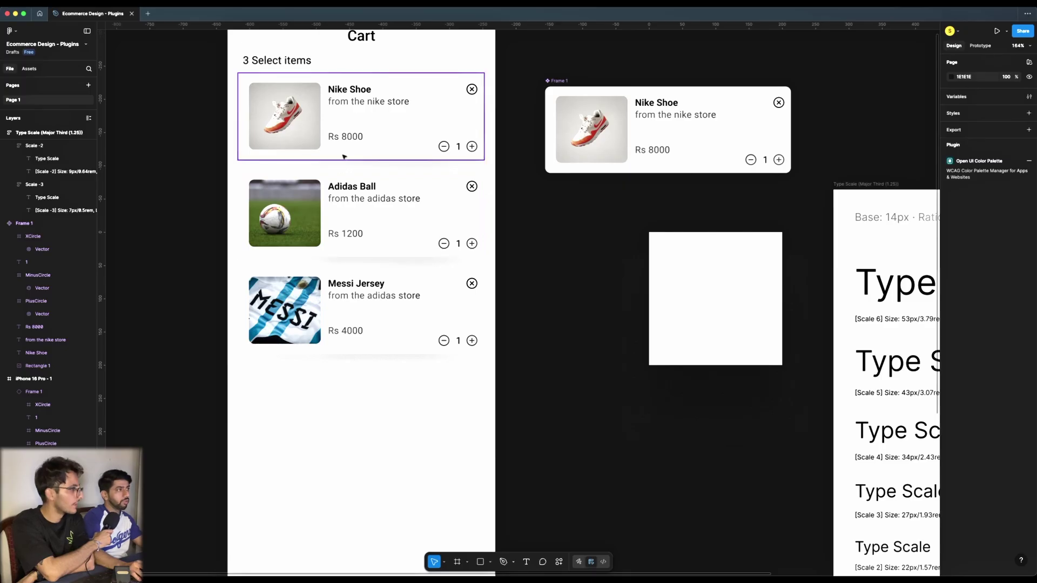
pyautogui.rightClick(525, 278)
pyautogui.moveTo(562, 345)
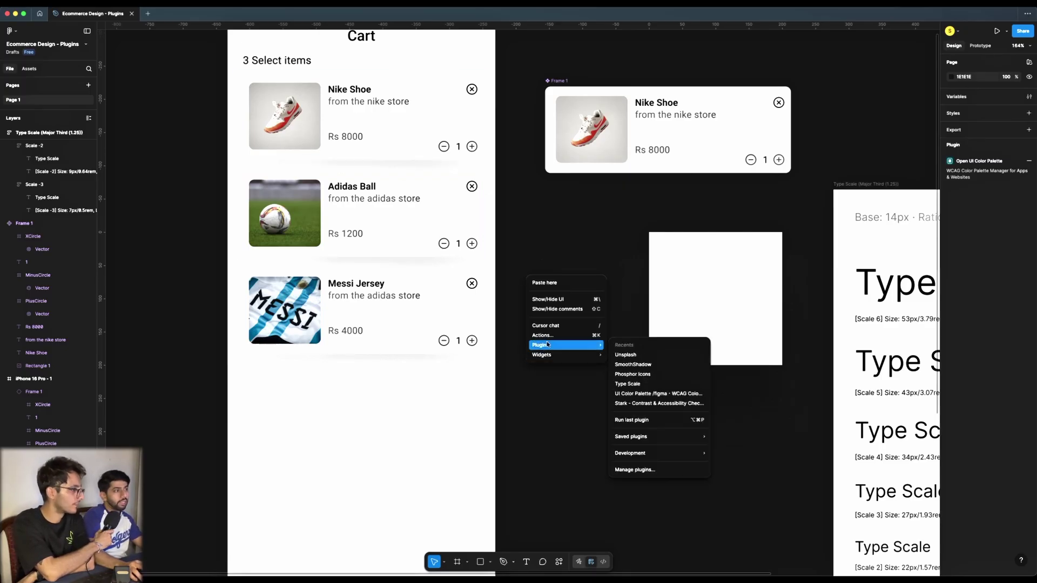
pyautogui.click(660, 475)
pyautogui.write('icn')
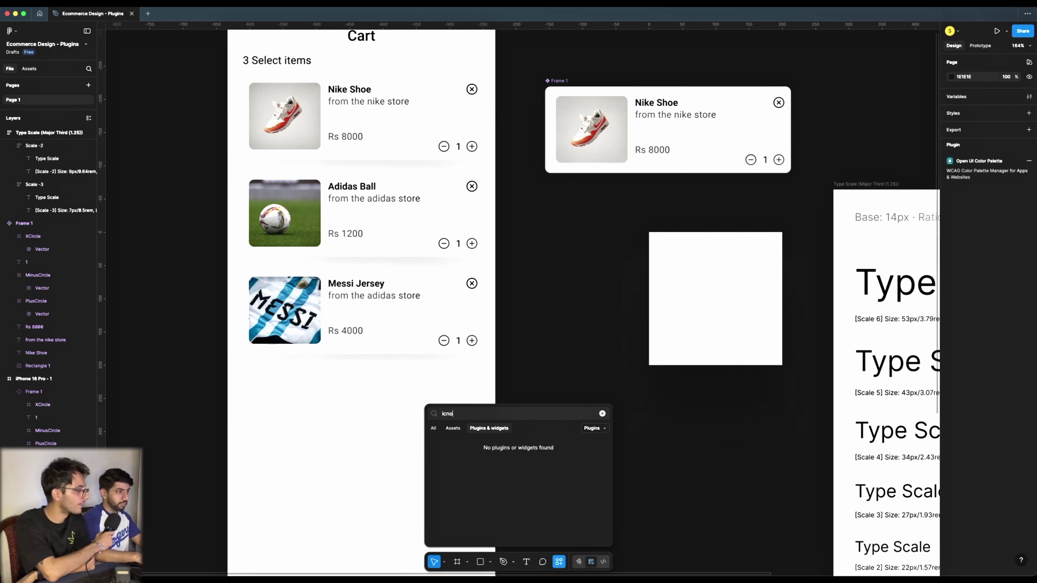
pyautogui.press('BackSpace')
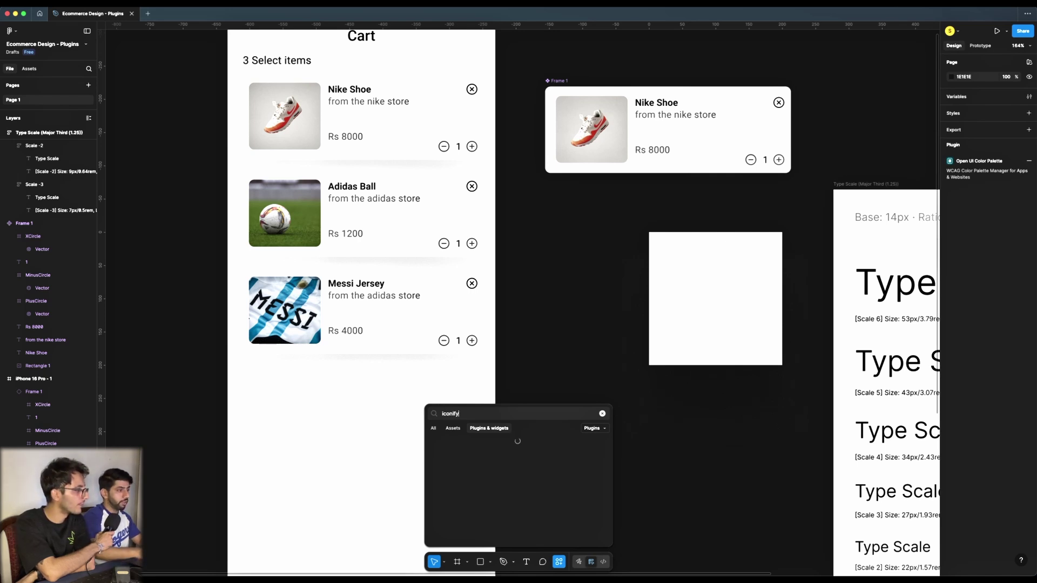
pyautogui.click(466, 471)
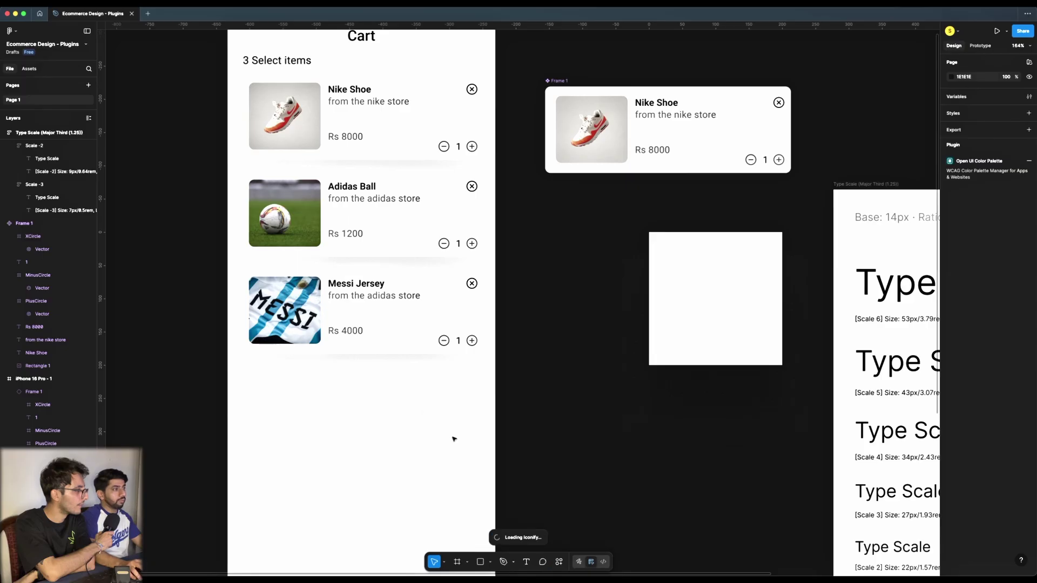
# - Look through the arrow icons in Iconify, filter them to the Google Material Icons set, and return to the icon sets list
pyautogui.scroll(-20, 447, 259)
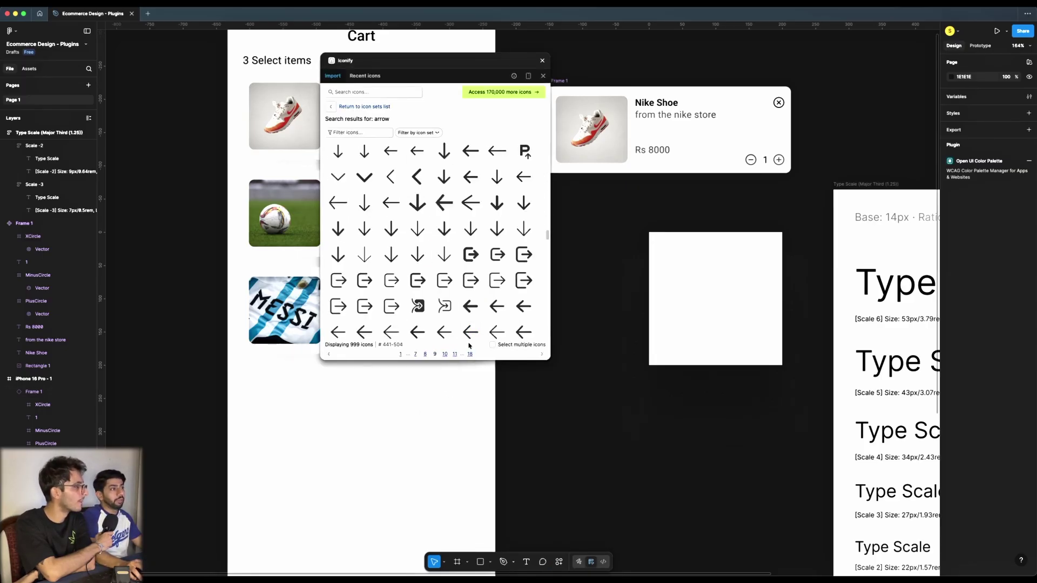
pyautogui.scroll(10, 448, 237)
pyautogui.click(420, 133)
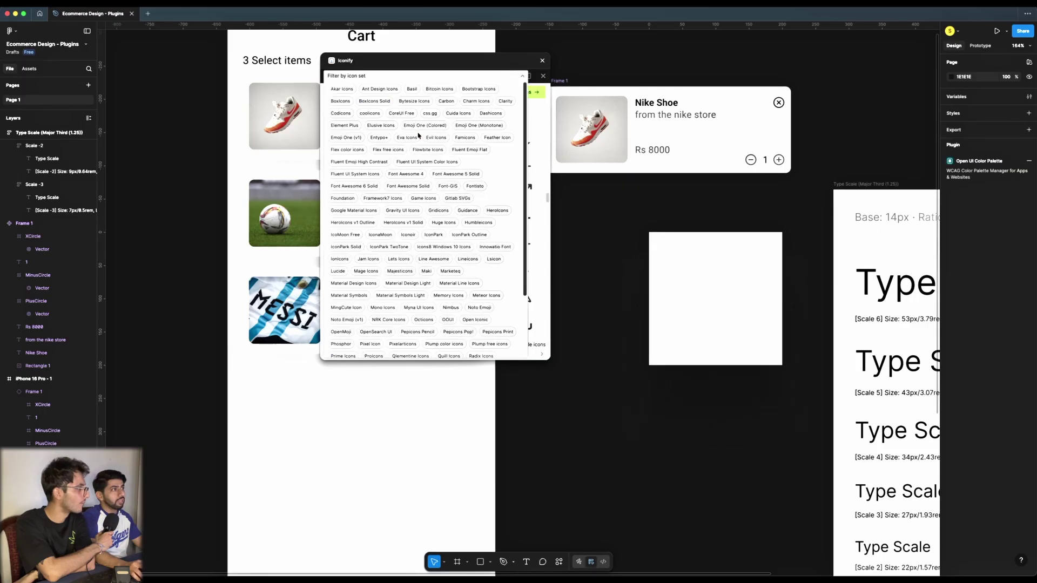
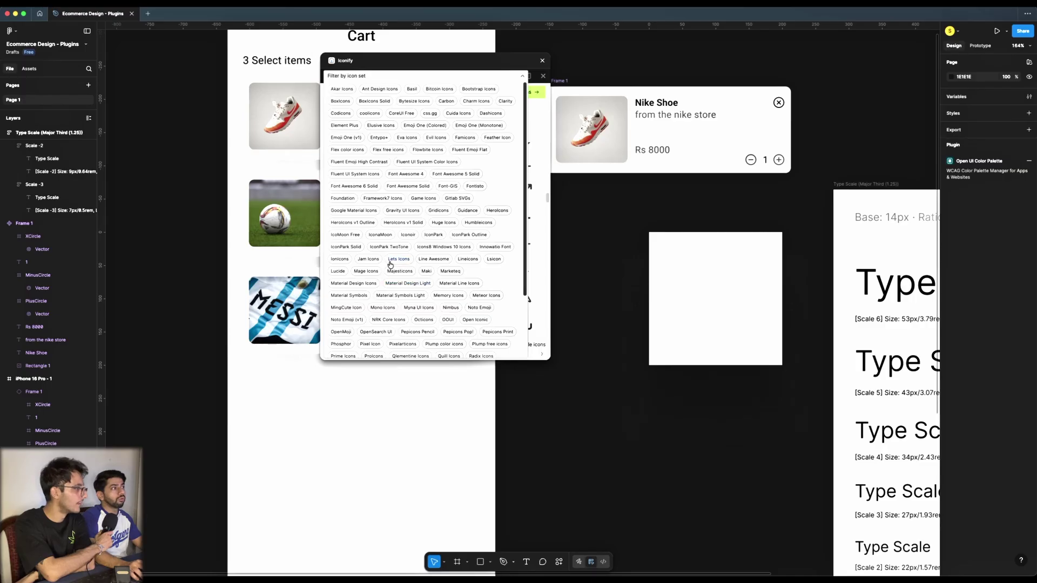
pyautogui.click(353, 212)
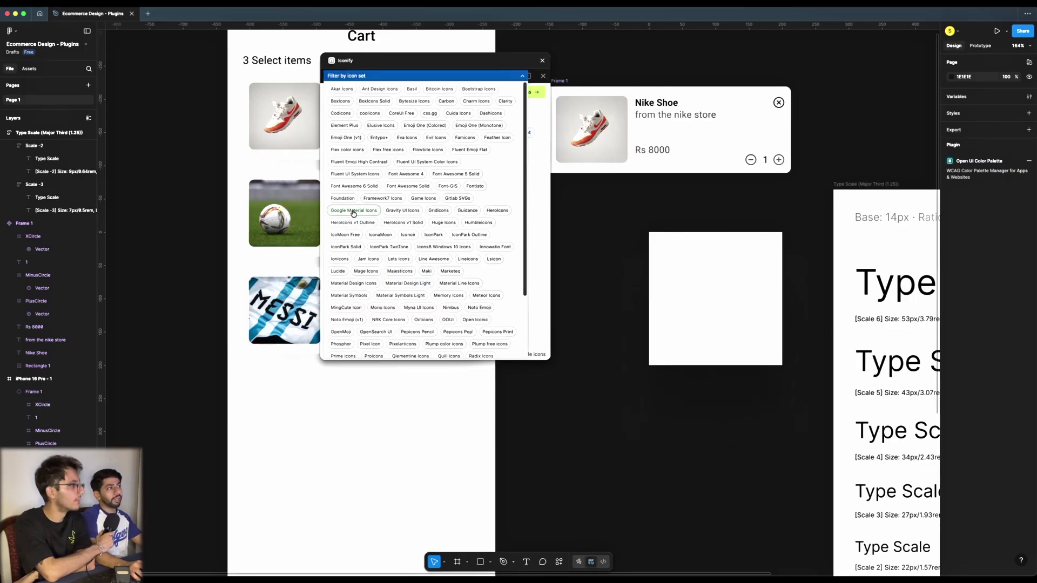
pyautogui.click(522, 77)
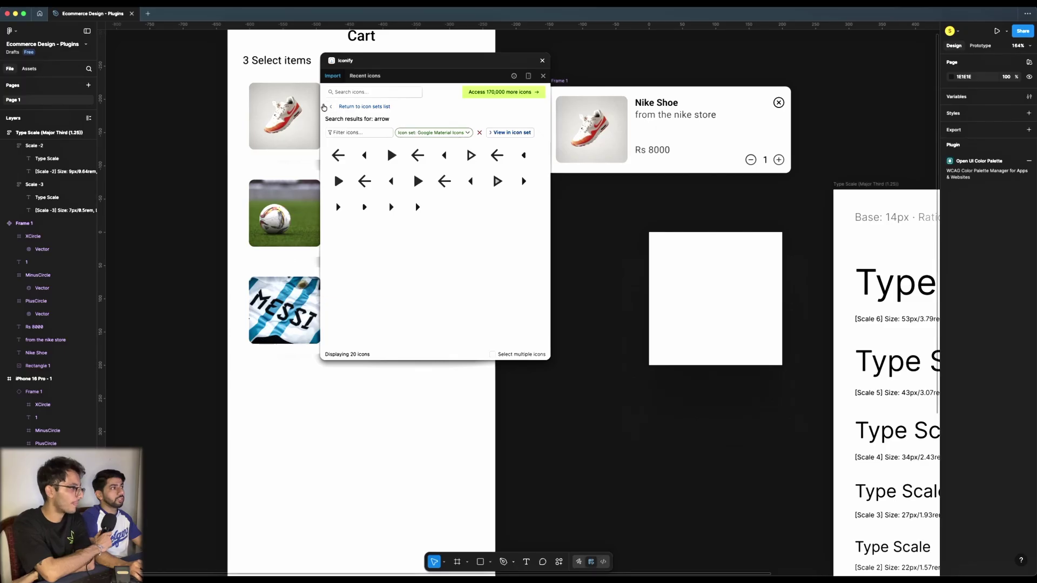
pyautogui.click(329, 107)
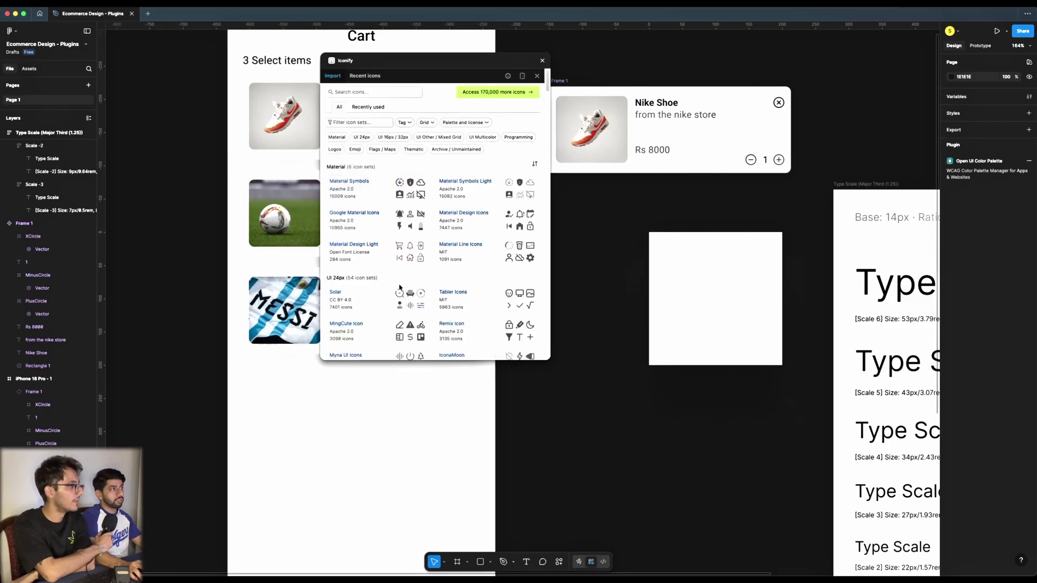
# - Open the Streamline Emojis set in Iconify and place its green alien emoji on the empty canvas beside the cart screen
pyautogui.scroll(-3, 461, 293)
pyautogui.scroll(-10, 461, 292)
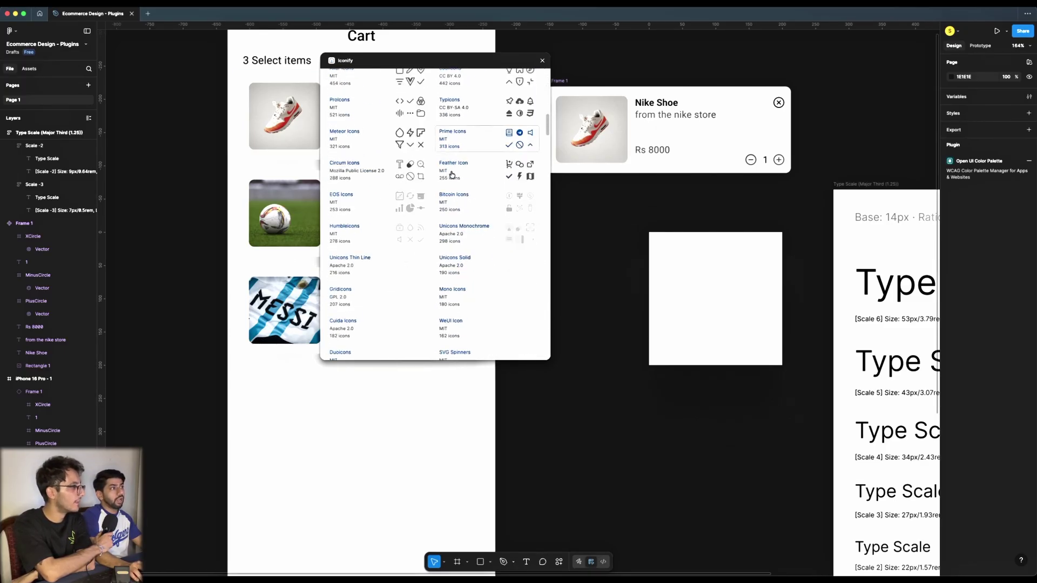
pyautogui.scroll(-10, 464, 203)
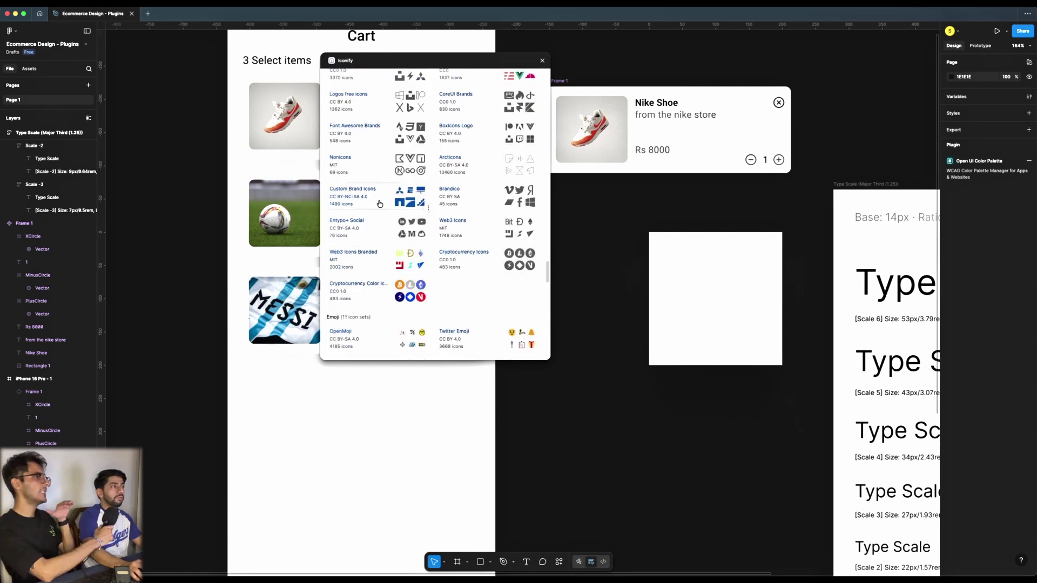
pyautogui.scroll(-5, 379, 210)
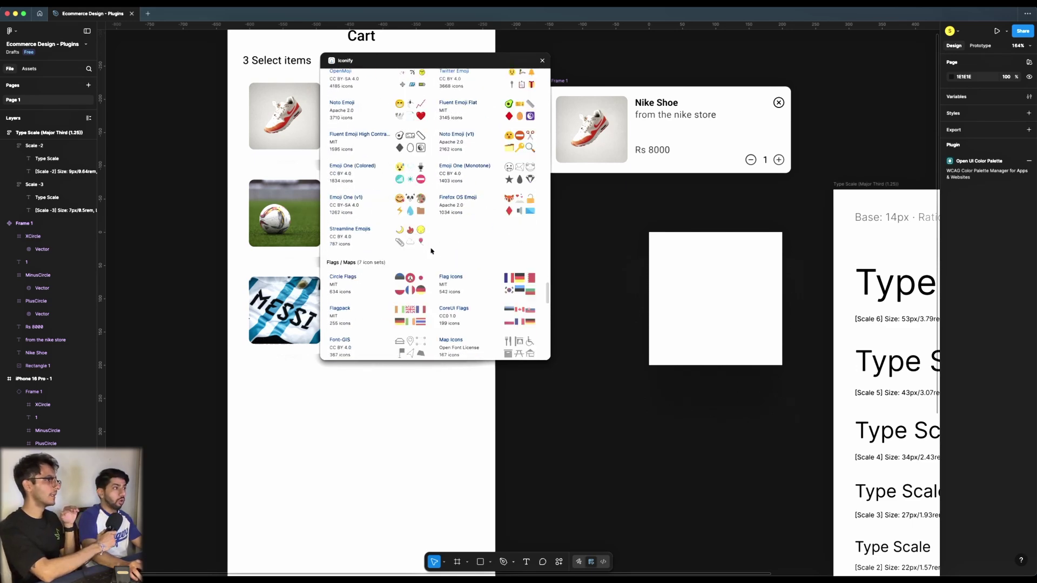
pyautogui.click(380, 228)
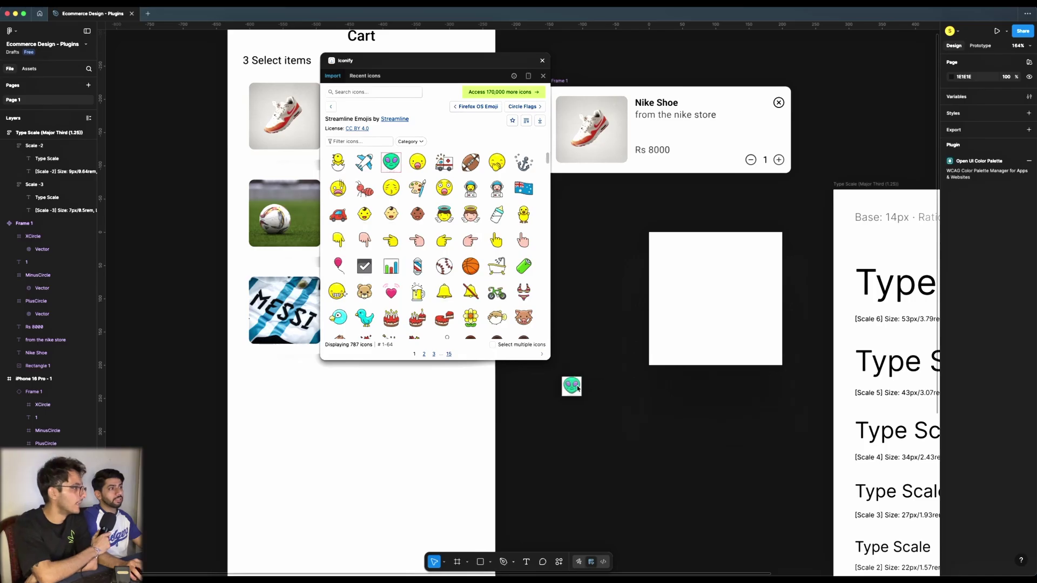
pyautogui.moveTo(586, 391); pyautogui.dragTo(584, 391)
# - Inspect the alien emoji's vector artwork up close, selecting the cheek shapes on its face
pyautogui.scroll(5, 605, 372)
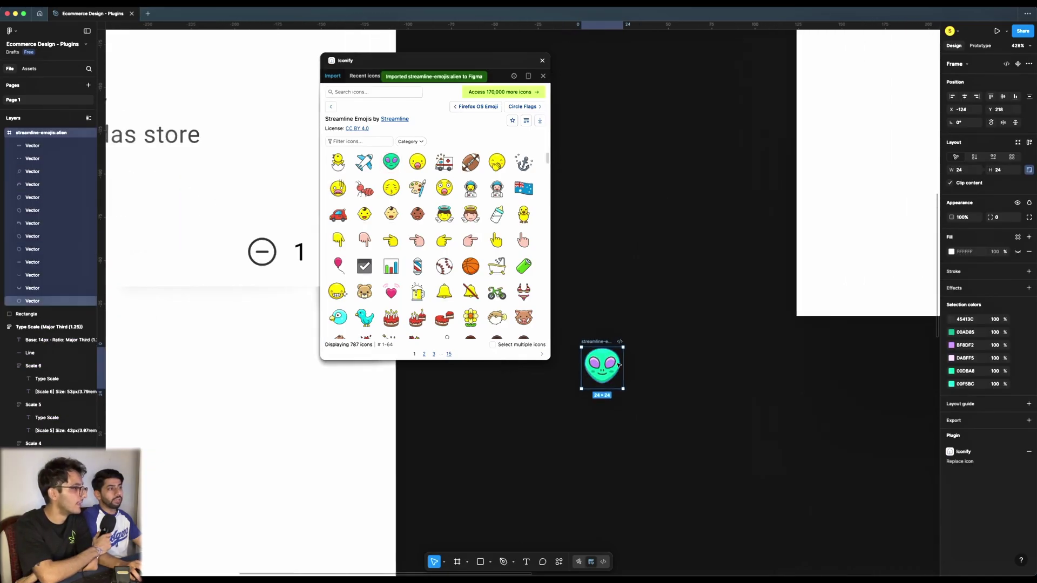
pyautogui.scroll(10, 612, 369)
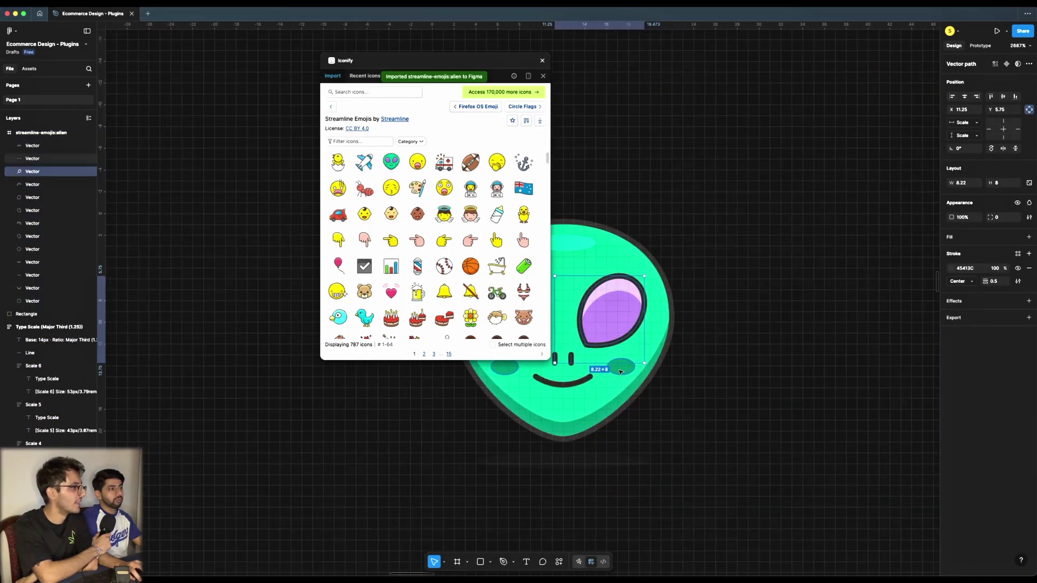
pyautogui.click(632, 369)
pyautogui.scroll(-5, 682, 381)
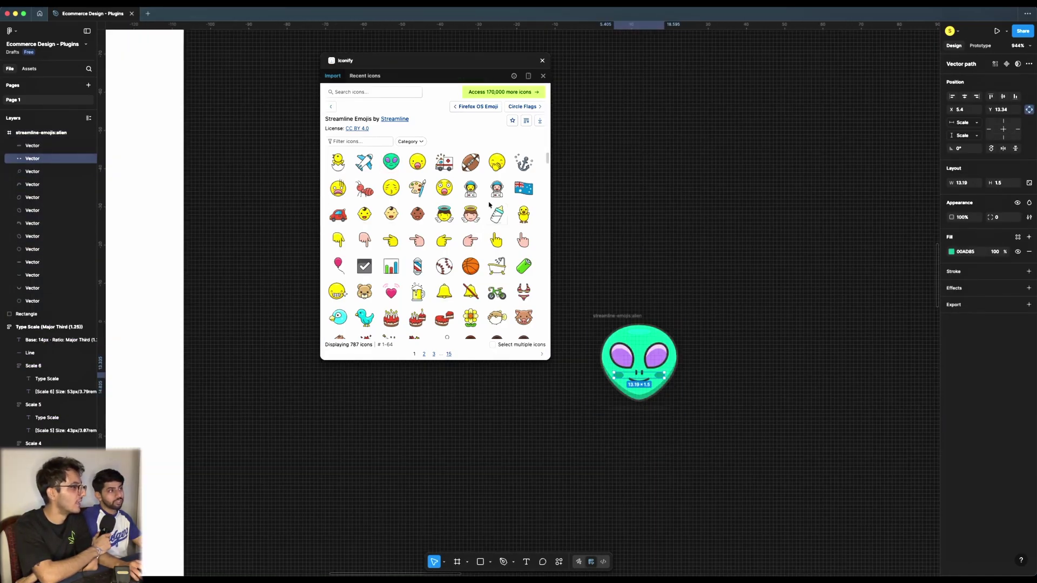
# - Return to Iconify's icon sets list, close the plugin, and delete the alien emoji from the canvas
pyautogui.click(328, 107)
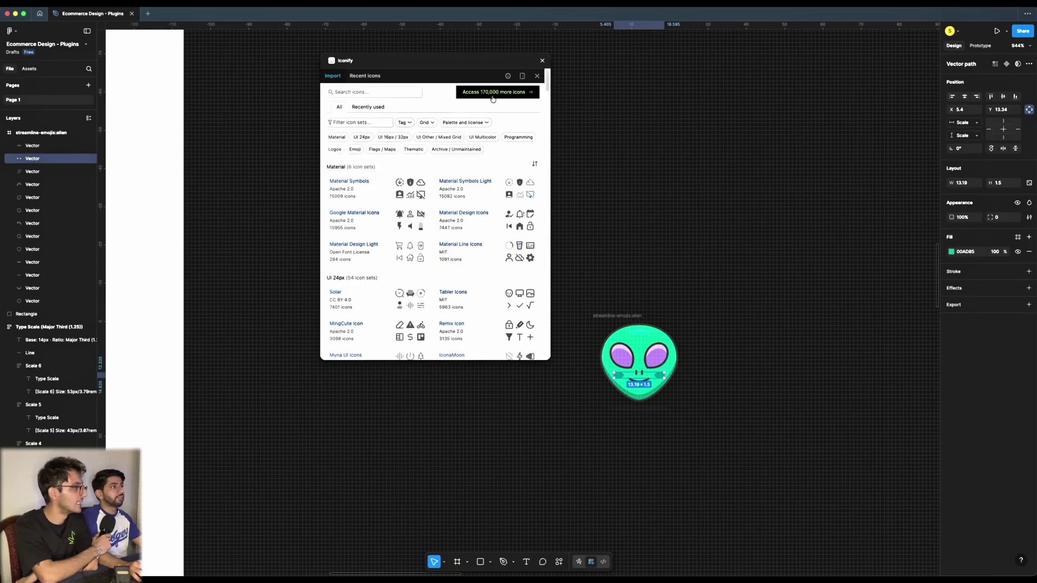
pyautogui.click(543, 62)
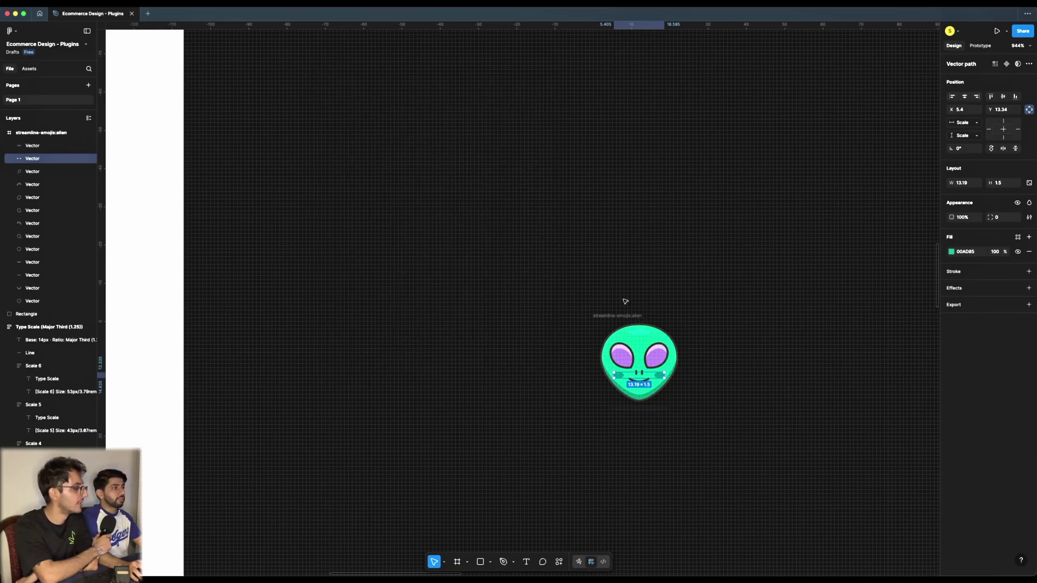
pyautogui.click(621, 314)
pyautogui.press('Delete')
pyautogui.press('-')
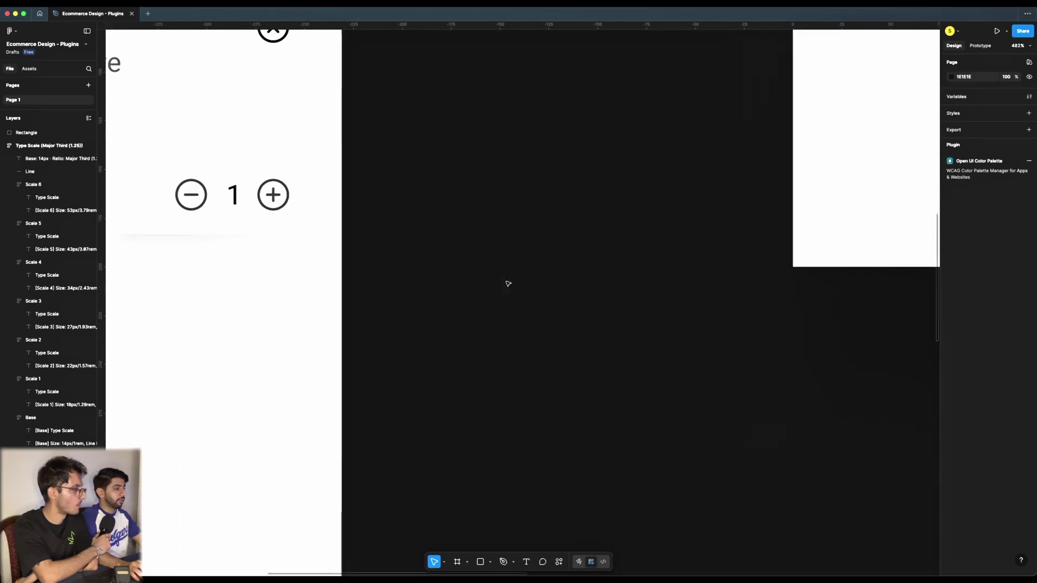
# - Find the Fontpair plugin by searching for "font pair", launch it, and place its window on the empty canvas beside the cart screen
pyautogui.press('-')
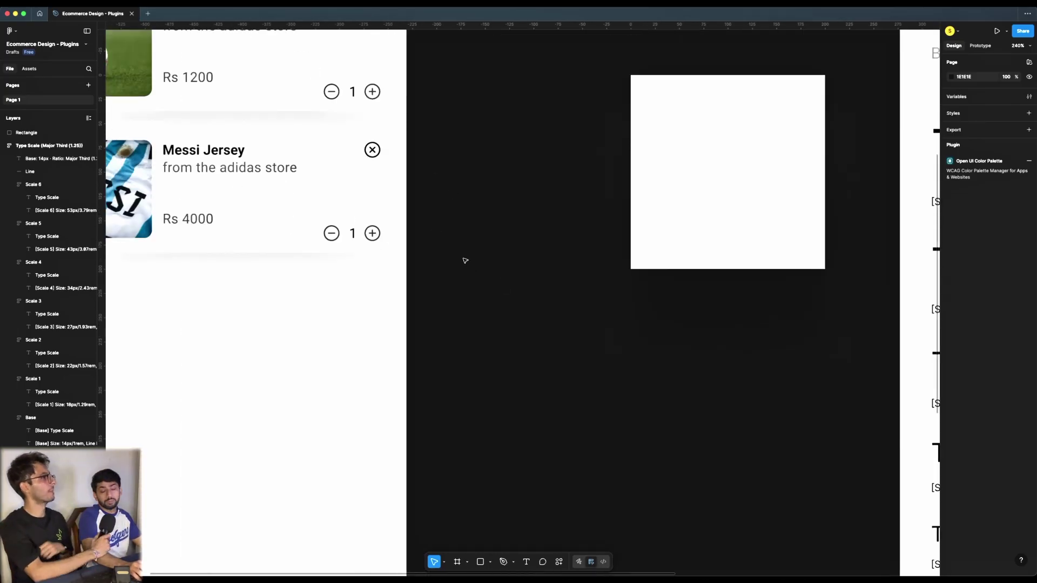
pyautogui.rightClick(460, 201)
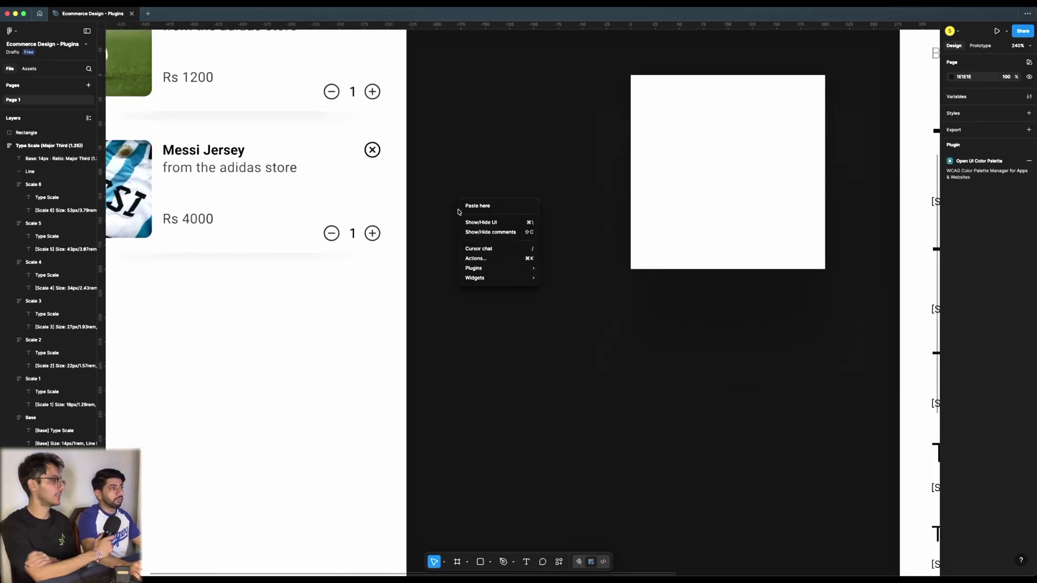
pyautogui.moveTo(497, 269)
pyautogui.click(585, 395)
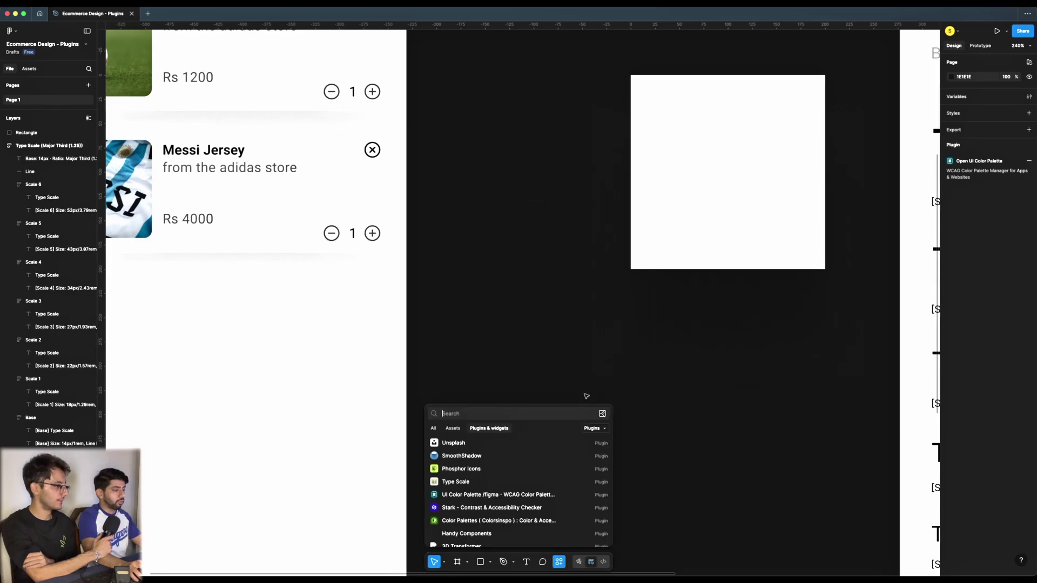
pyautogui.write('font')
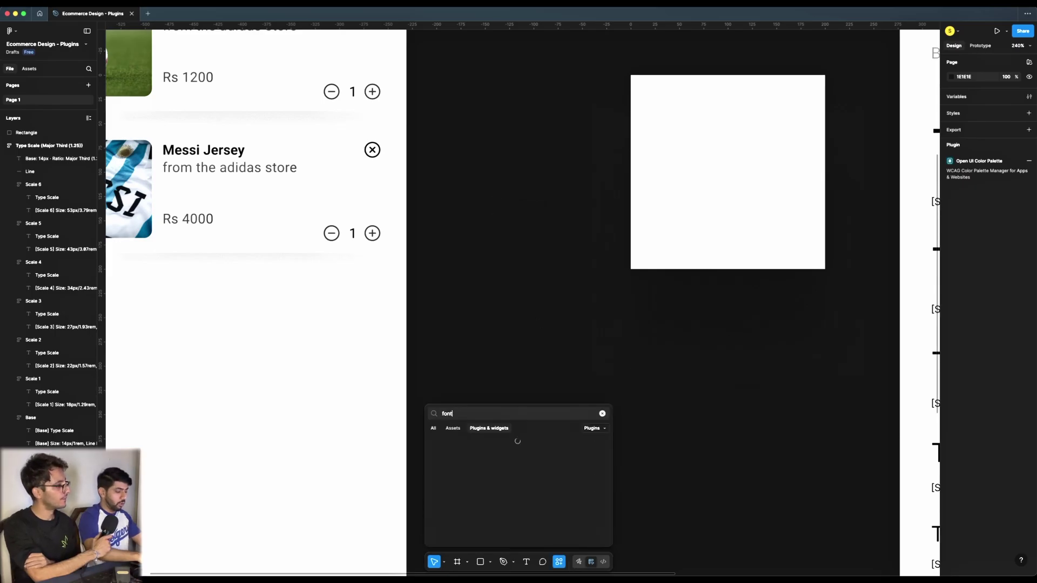
pyautogui.write(' pair')
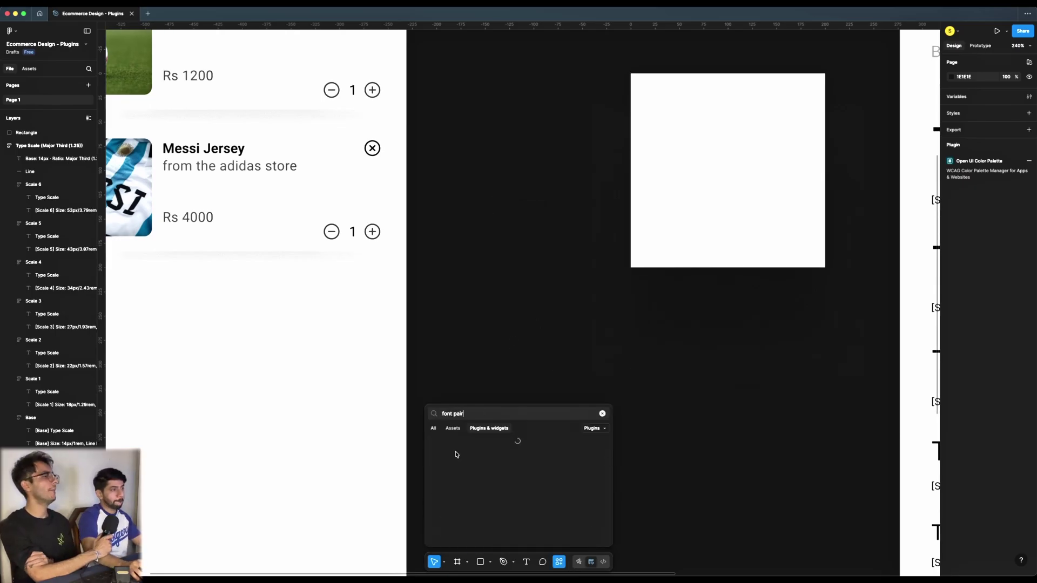
pyautogui.click(456, 461)
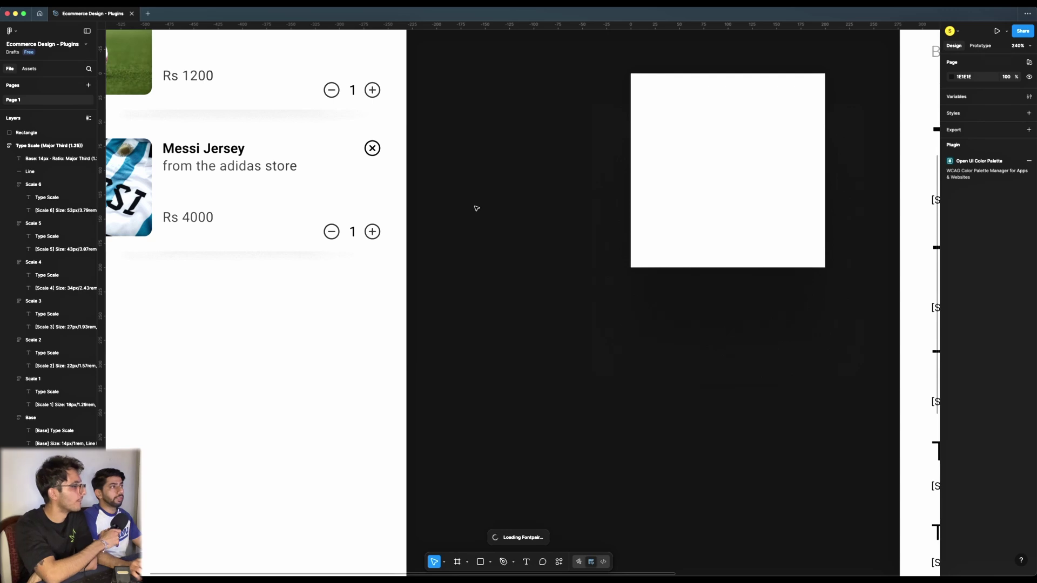
pyautogui.moveTo(326, 170); pyautogui.dragTo(505, 152)
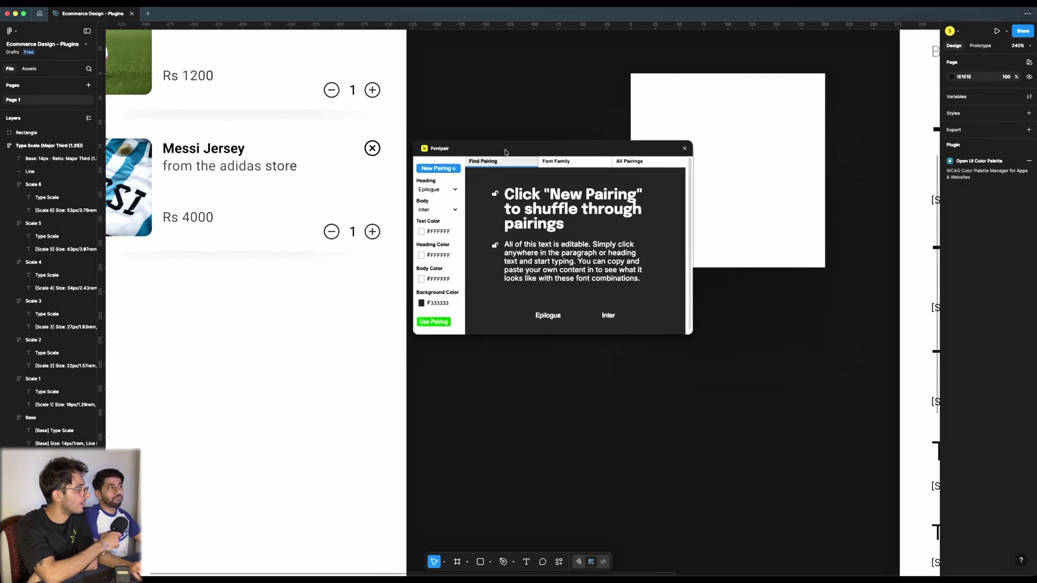
# - Examine the Epilogue font family's styles in Fontpair and browse through the full collection of font pairings
pyautogui.click(563, 165)
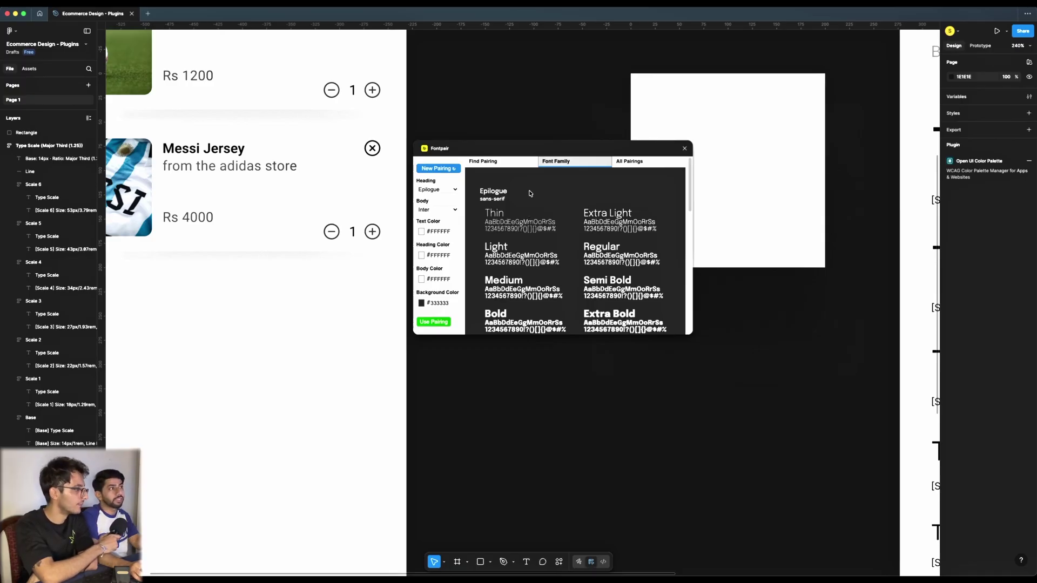
pyautogui.click(443, 189)
pyautogui.click(443, 190)
pyautogui.click(648, 164)
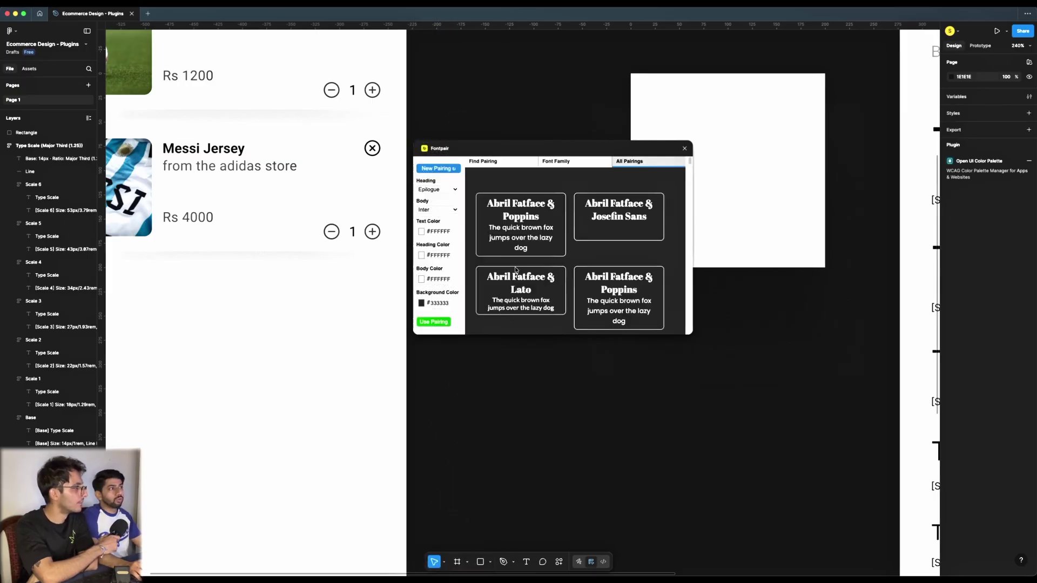
pyautogui.scroll(-15, 518, 267)
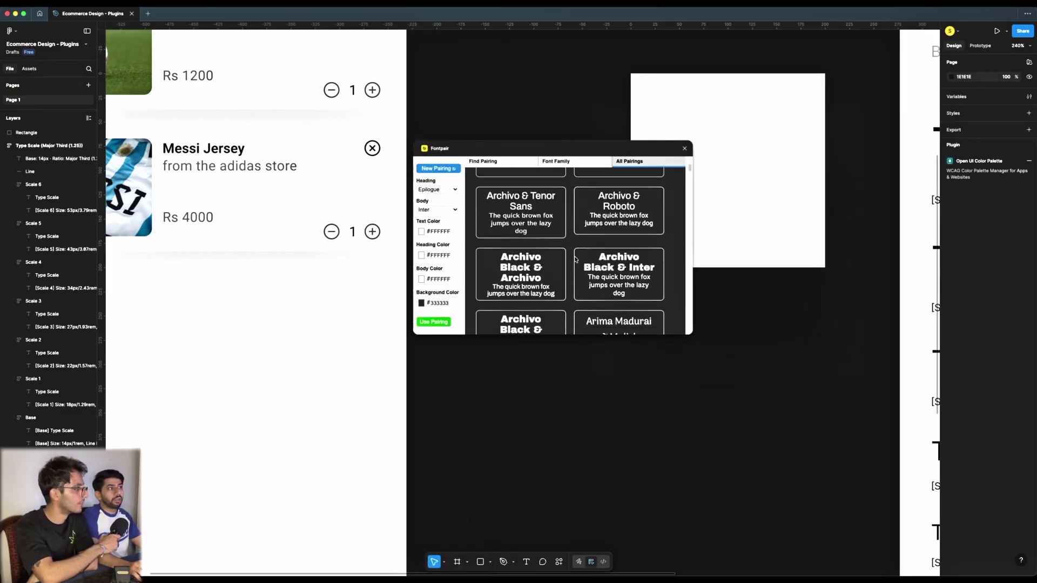
pyautogui.scroll(-20, 576, 260)
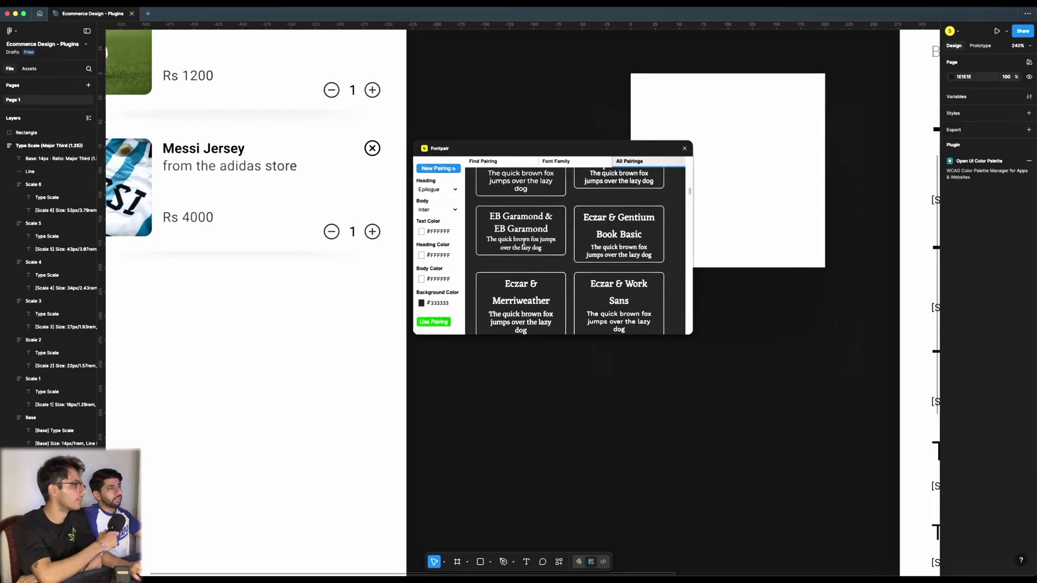
pyautogui.scroll(6, 526, 241)
pyautogui.scroll(20, 525, 240)
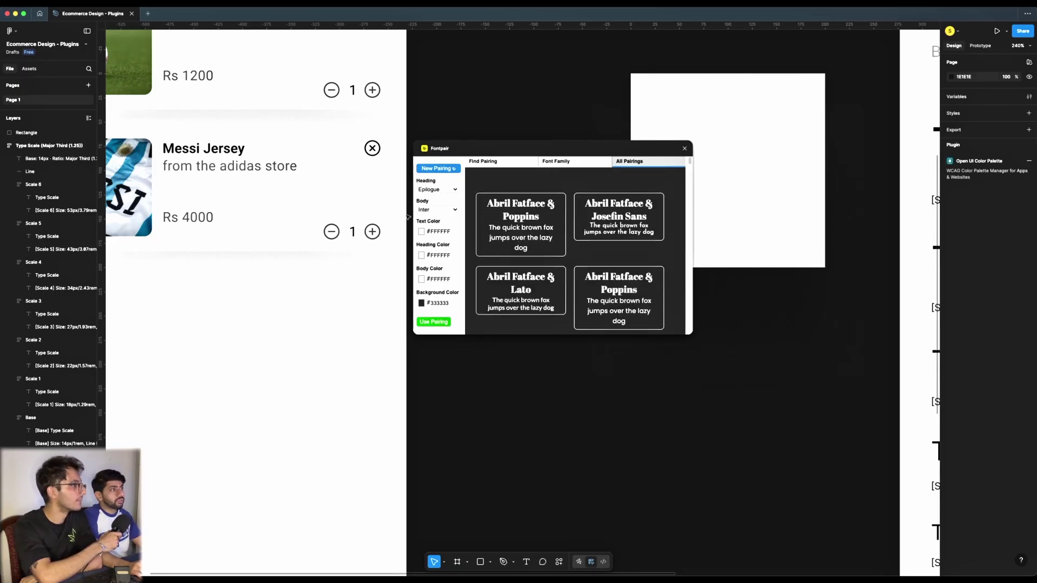
pyautogui.scroll(3, 408, 217)
# - Look through the body fonts available in Fontpair and close the list without choosing another font
pyautogui.click(435, 211)
pyautogui.scroll(-6, 432, 410)
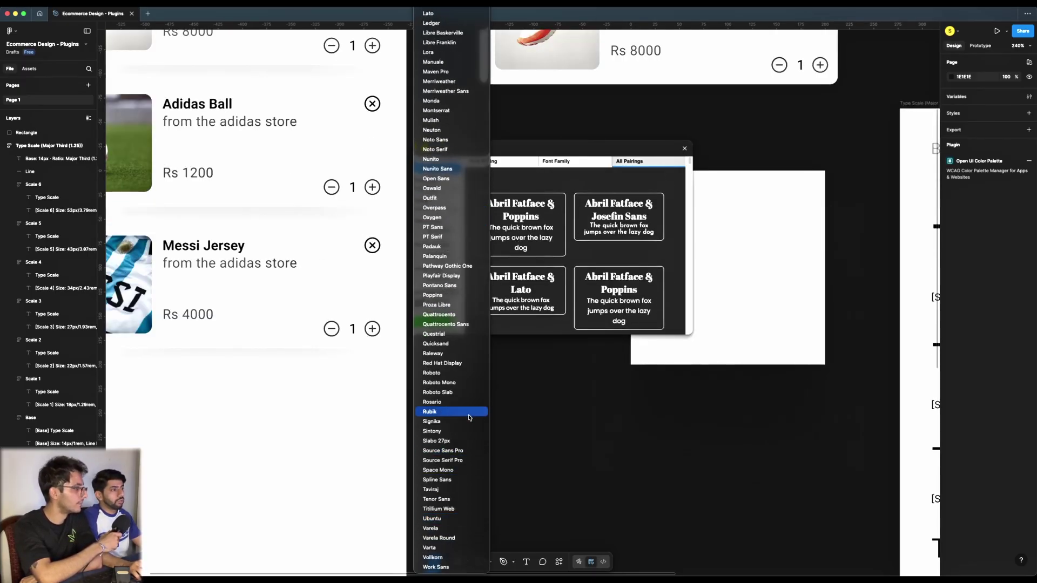
pyautogui.click(490, 259)
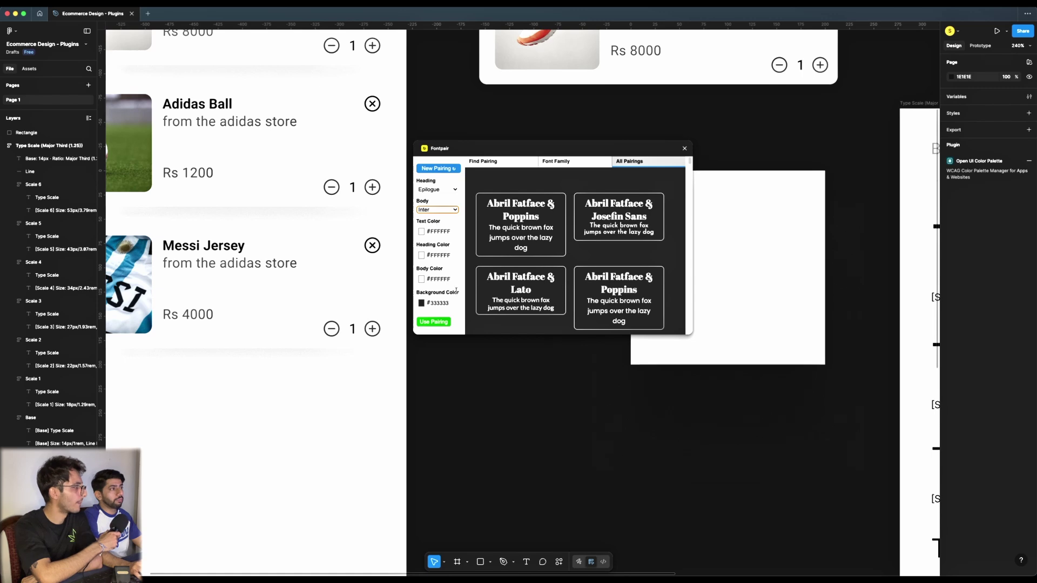
# - Return to Fontpair's Find Pairing preview and open the choice of heading fonts
pyautogui.click(501, 162)
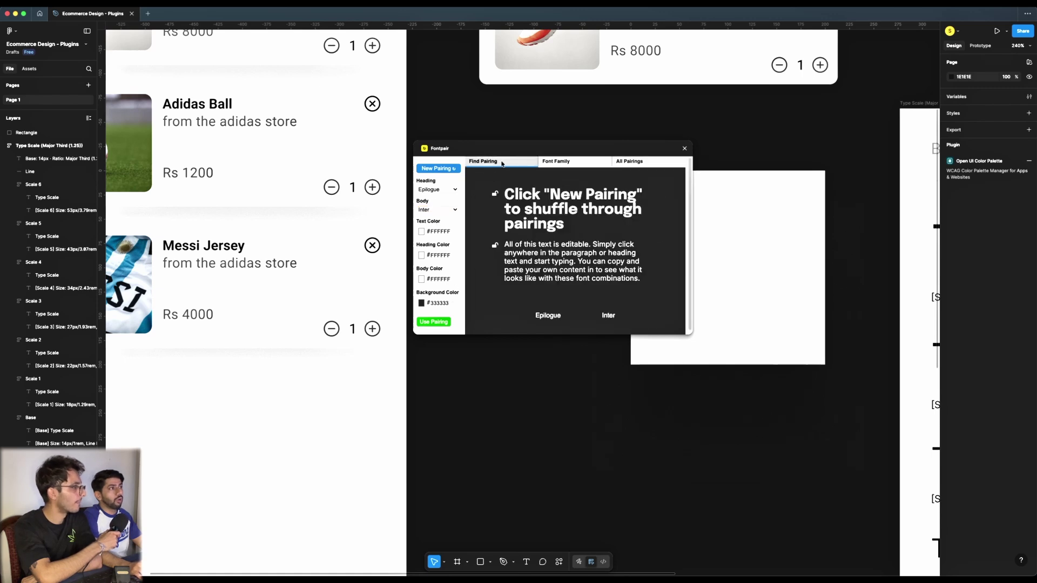
pyautogui.click(439, 190)
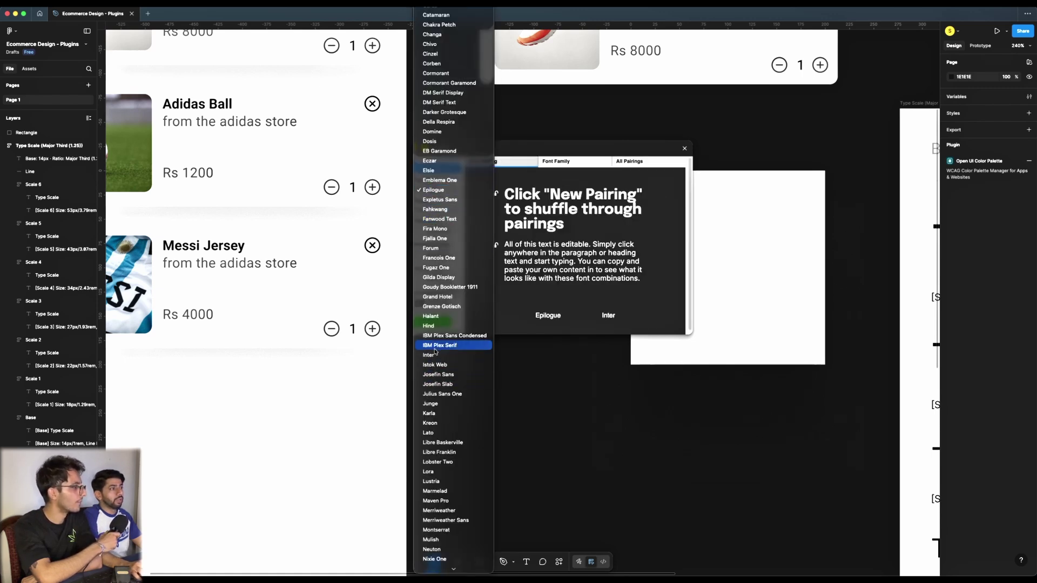
# - Preview IBM Plex Serif for the heading with Glegoo for the body in Fontpair, and close the plugin
pyautogui.click(436, 348)
pyautogui.click(435, 210)
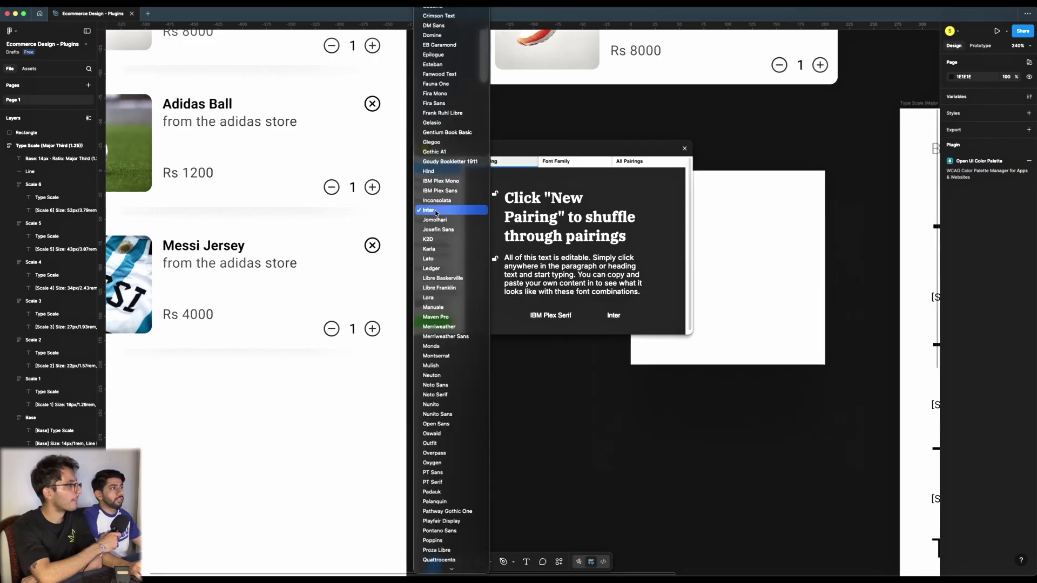
pyautogui.click(435, 143)
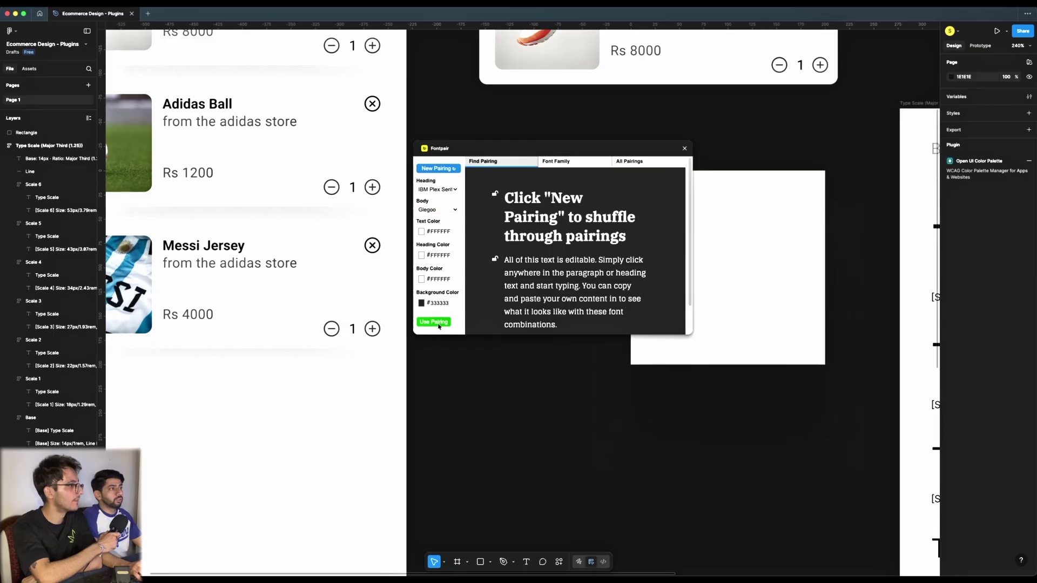
pyautogui.scroll(-2, 649, 245)
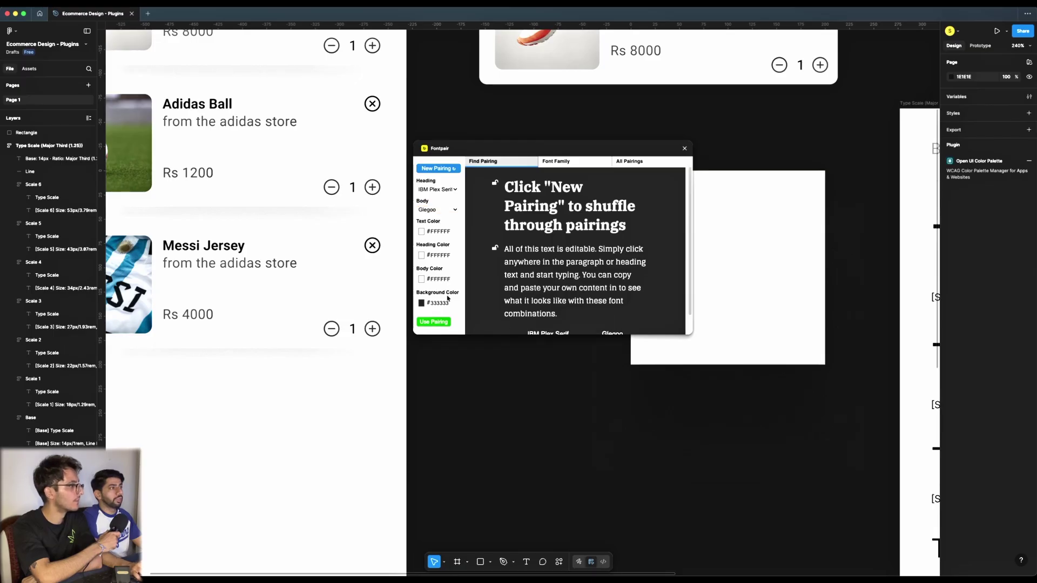
pyautogui.click(685, 149)
pyautogui.scroll(-4, 567, 238)
pyautogui.moveTo(531, 186); pyautogui.dragTo(669, 275)
pyautogui.click(634, 250)
pyautogui.click(952, 251)
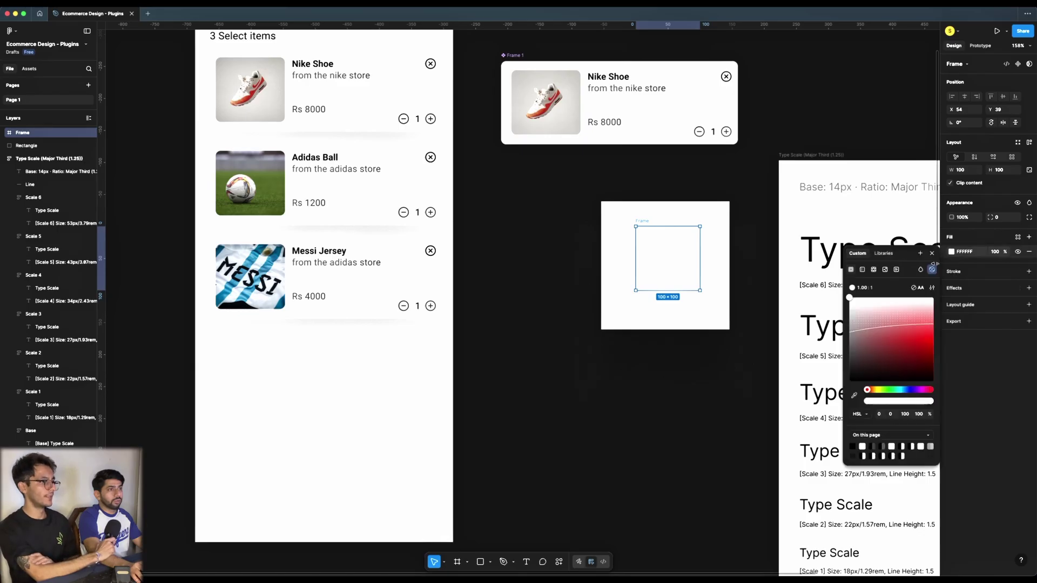
pyautogui.moveTo(904, 253); pyautogui.dragTo(873, 336)
pyautogui.moveTo(851, 400); pyautogui.dragTo(755, 525)
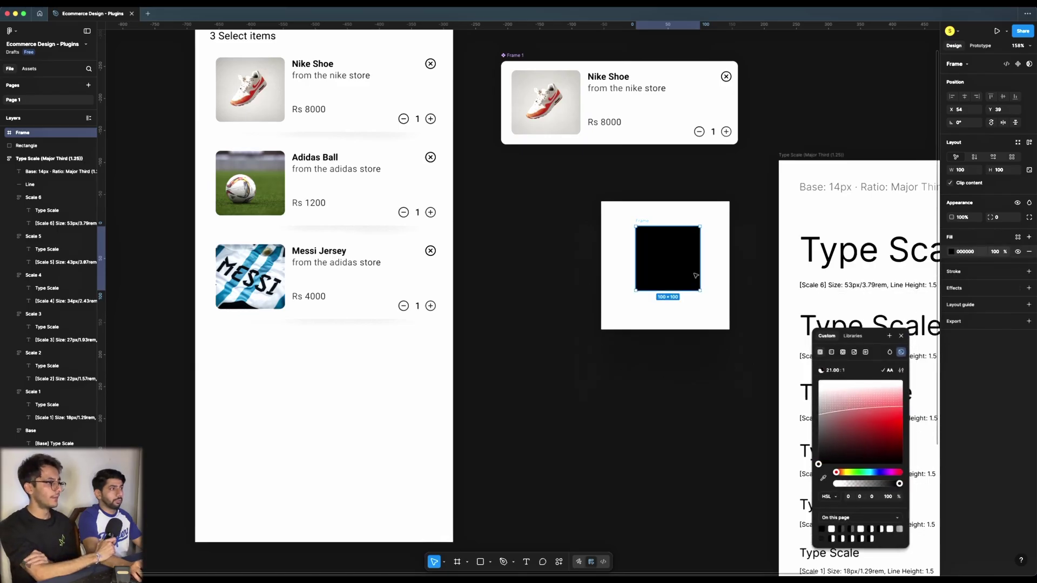
pyautogui.press('Delete')
# - Find and run the UI Faces – Free AI avatars plugin by searching for "ui face", and reposition the white rectangle beside its window
pyautogui.scroll(-3, 529, 285)
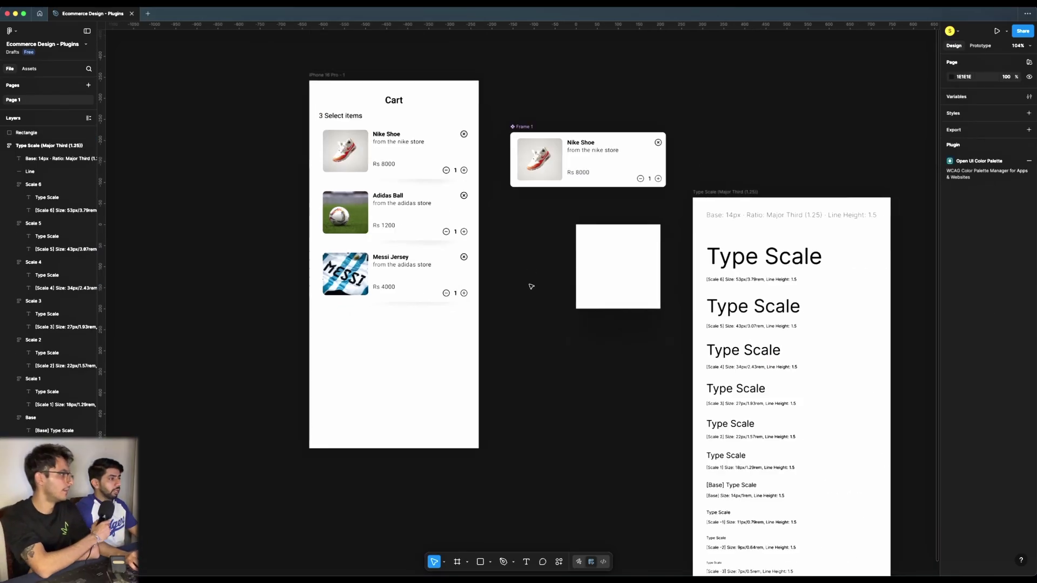
pyautogui.scroll(-3, 629, 248)
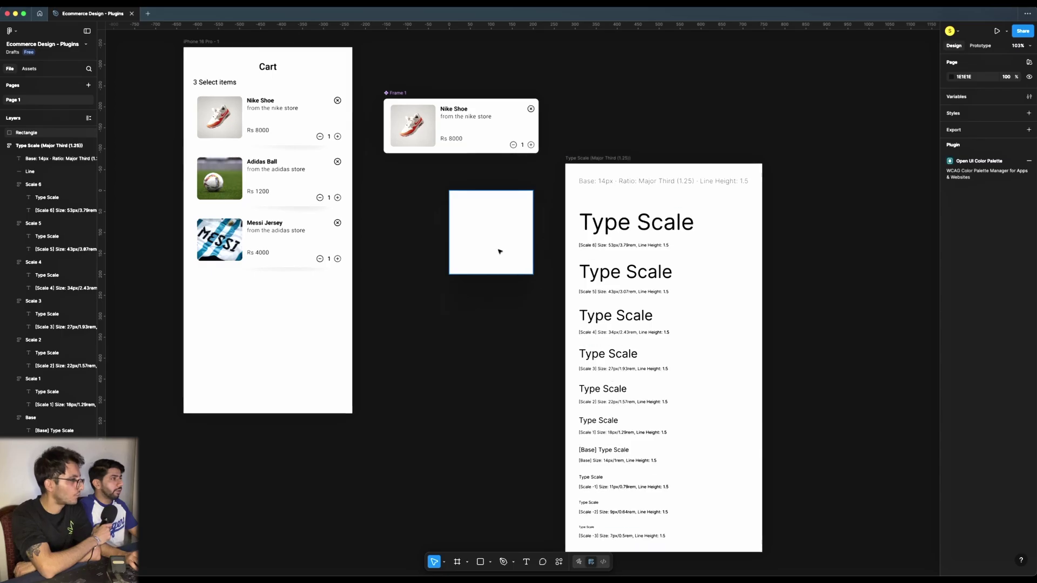
pyautogui.rightClick(394, 219)
pyautogui.moveTo(421, 288)
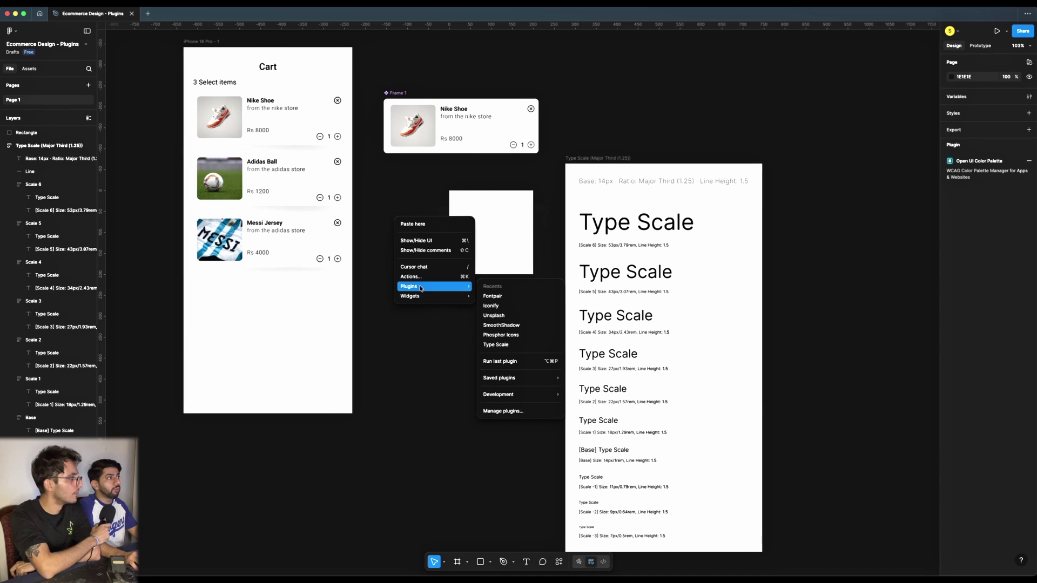
pyautogui.click(508, 413)
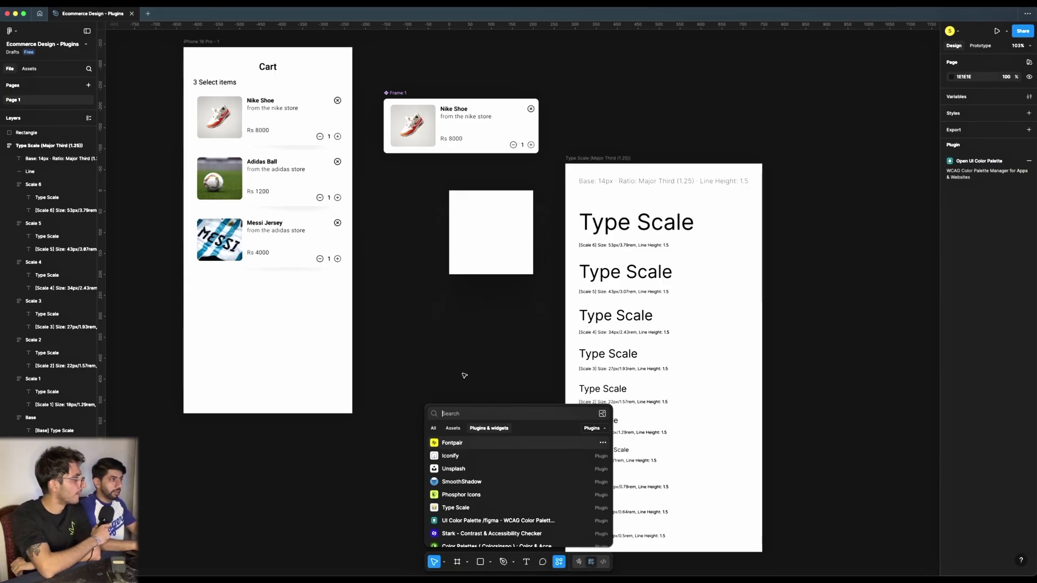
pyautogui.write('ui face')
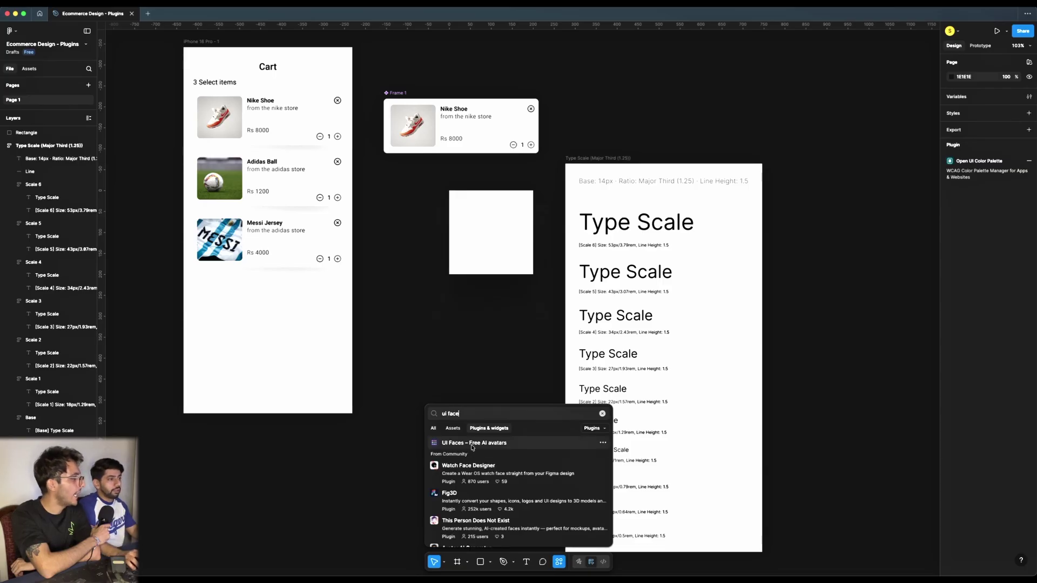
pyautogui.click(473, 444)
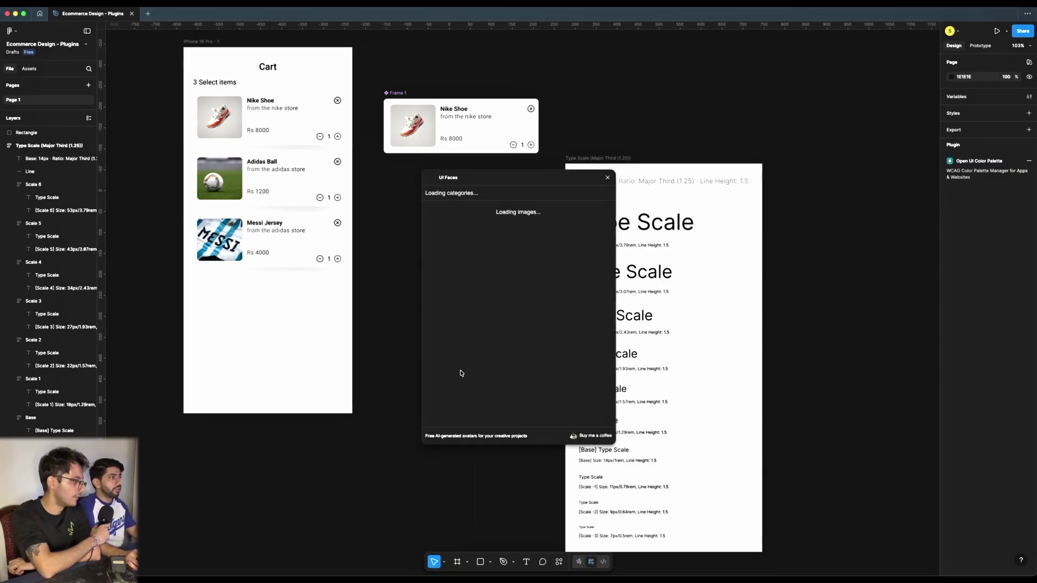
pyautogui.moveTo(502, 178); pyautogui.dragTo(265, 156)
pyautogui.moveTo(478, 211); pyautogui.dragTo(471, 242)
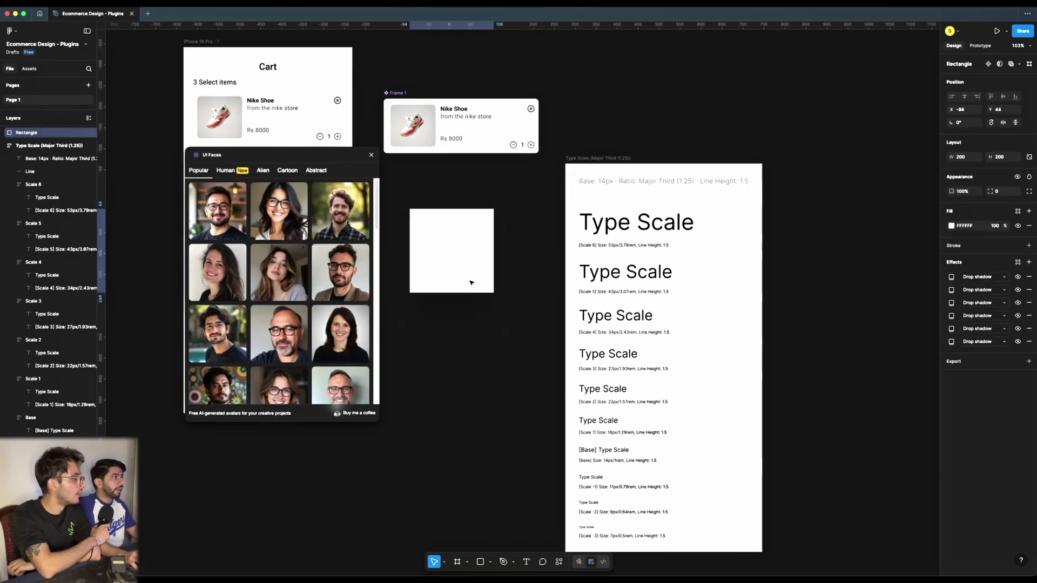
# - Browse the Human, Alien, Cartoon and Abstract avatar categories in UI Faces, and close the plugin
pyautogui.click(229, 171)
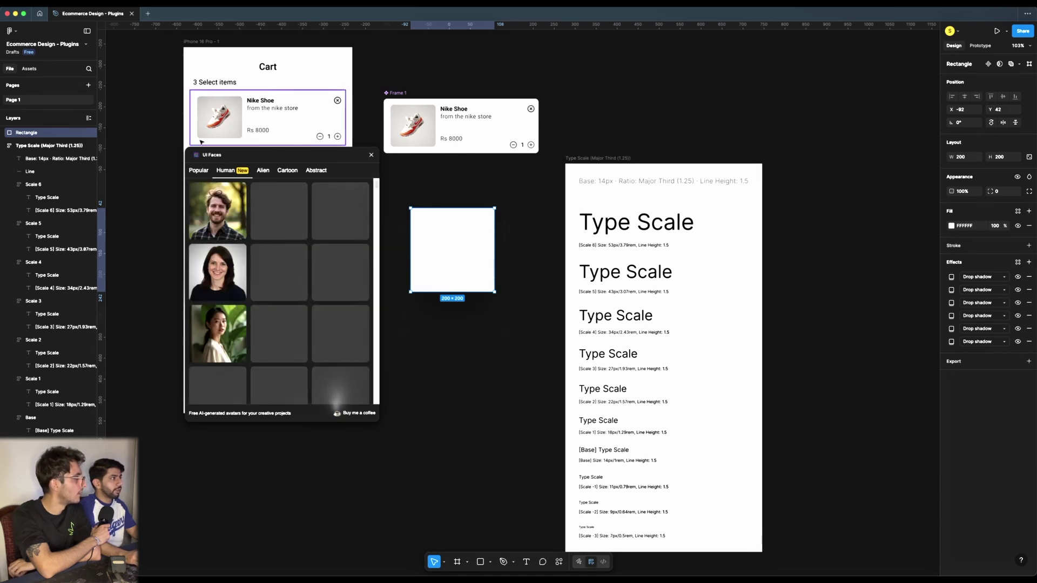
pyautogui.click(263, 170)
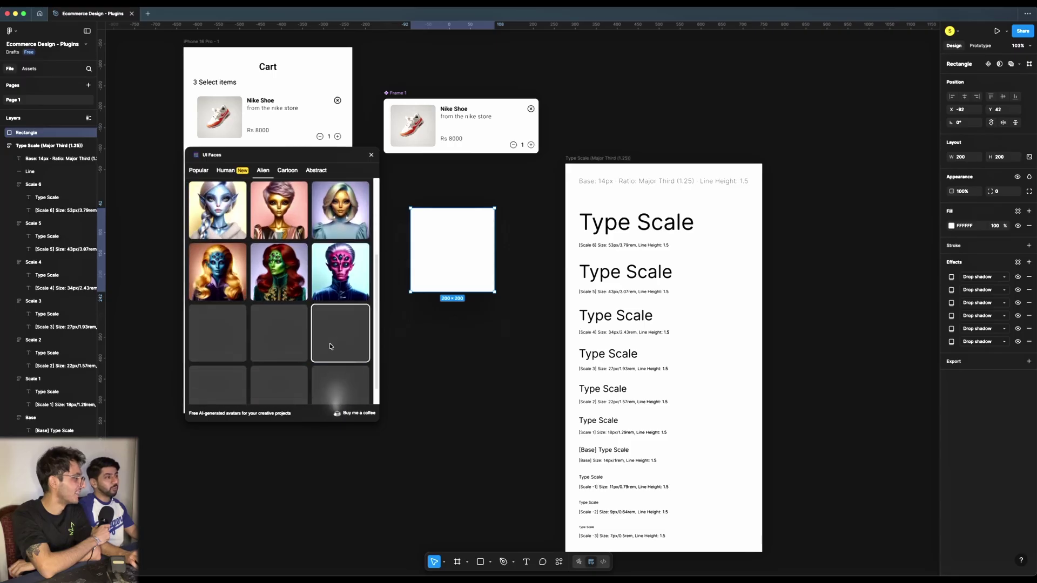
pyautogui.scroll(-1, 312, 343)
pyautogui.scroll(3, 302, 302)
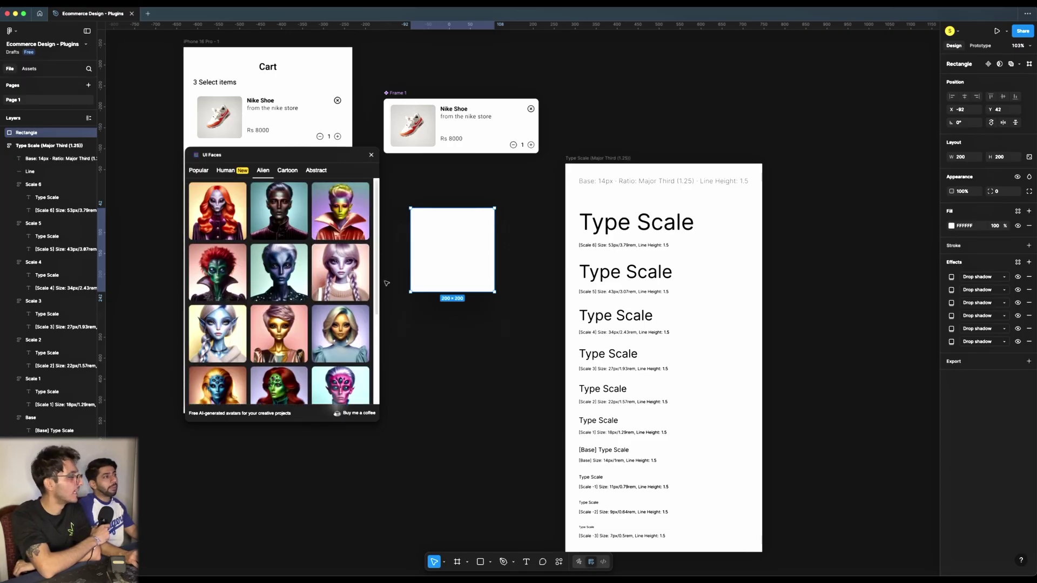
pyautogui.click(289, 170)
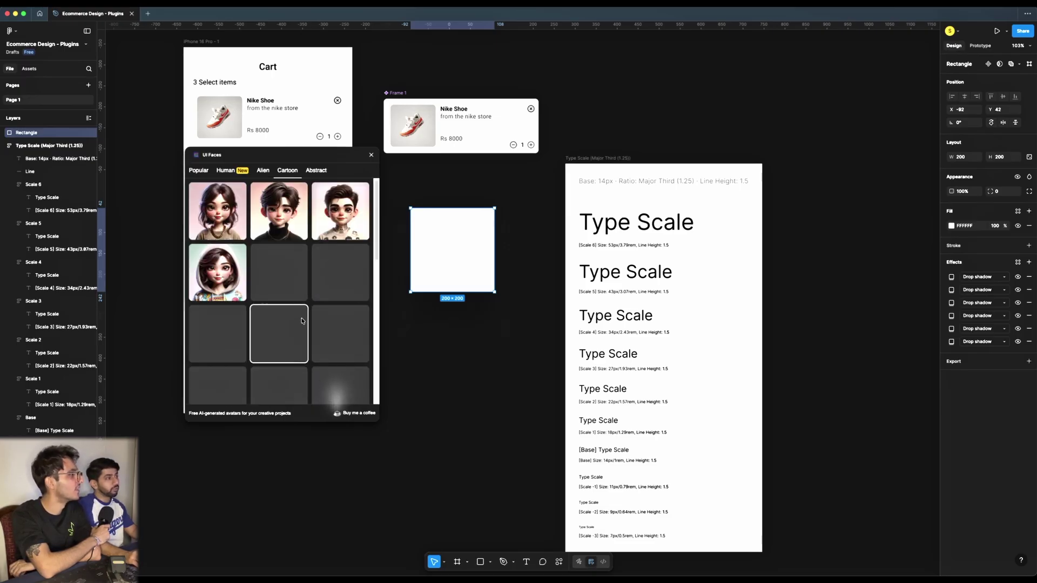
pyautogui.scroll(-1, 280, 270)
pyautogui.scroll(1, 302, 188)
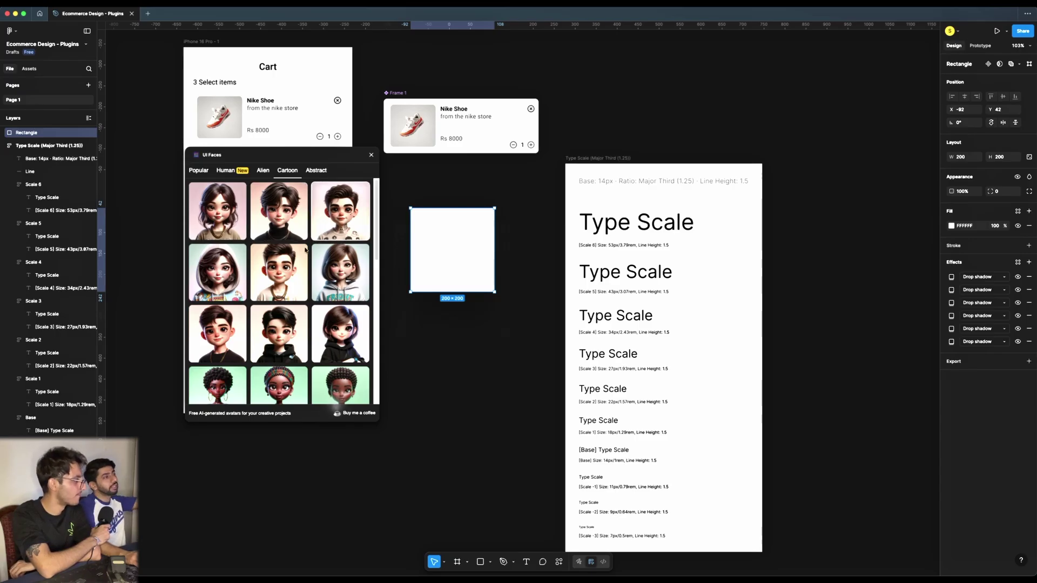
pyautogui.click(319, 170)
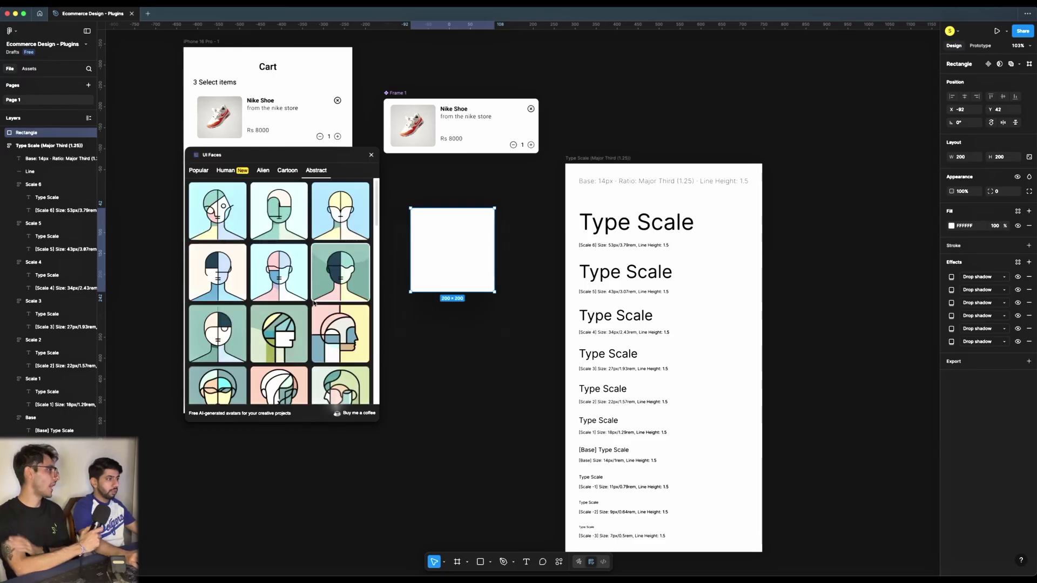
pyautogui.click(373, 156)
pyautogui.click(547, 509)
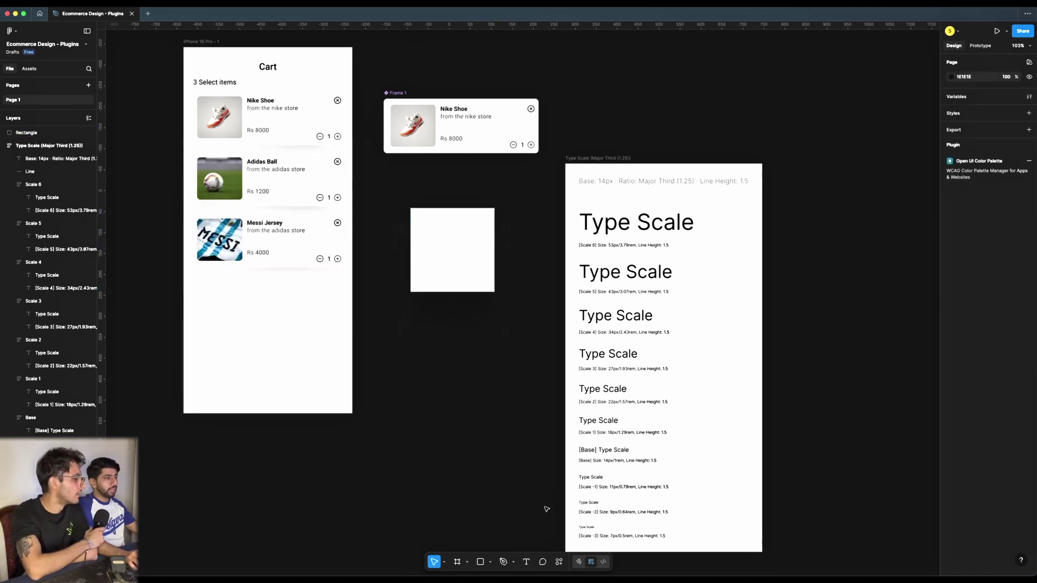
# - Look through the available image editing, design and writing actions, and close the list without running any
pyautogui.click(559, 561)
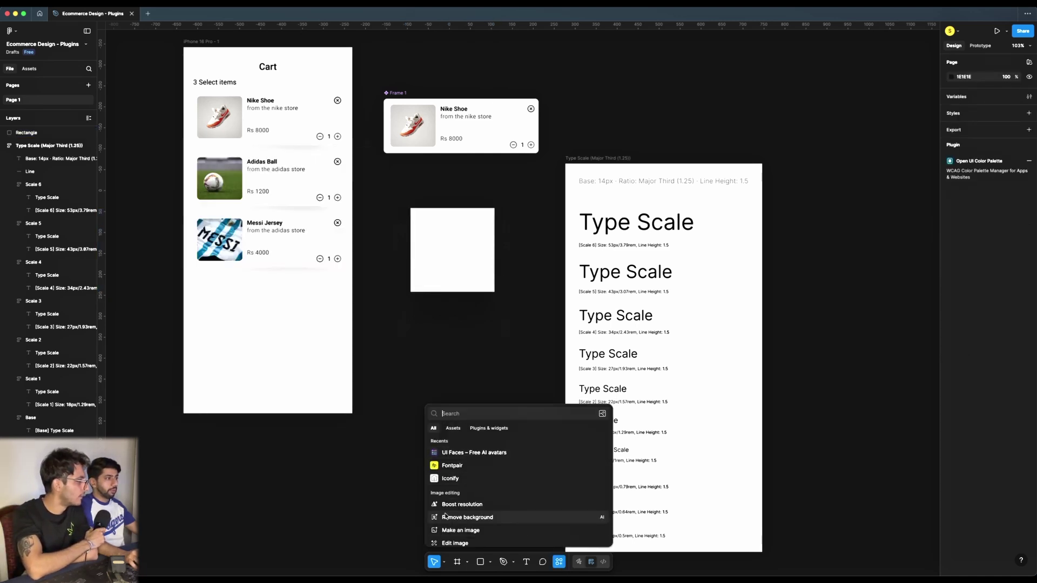
pyautogui.scroll(-3, 481, 513)
pyautogui.scroll(-3, 481, 518)
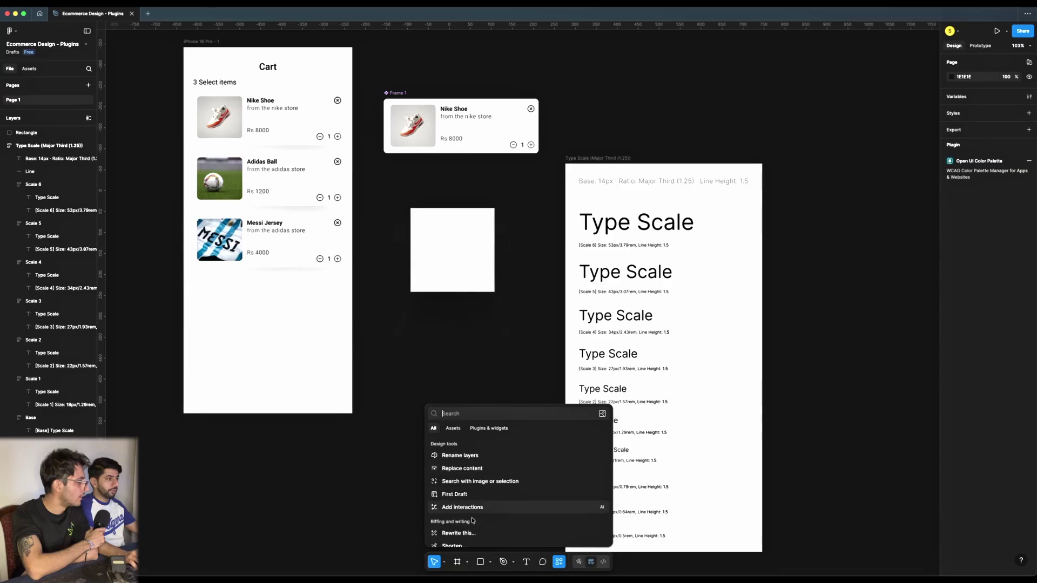
pyautogui.scroll(6, 469, 510)
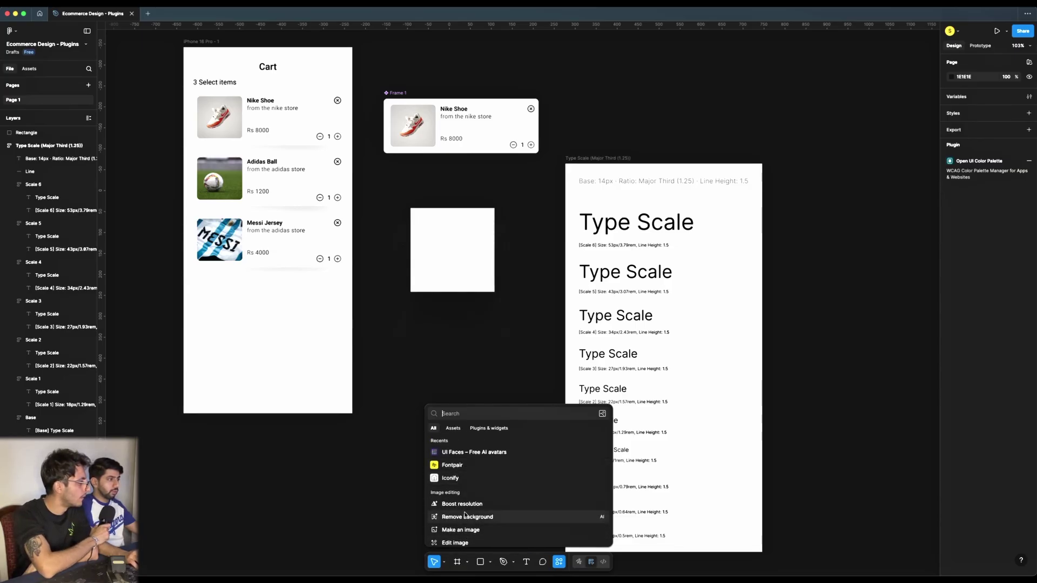
pyautogui.scroll(-1, 469, 437)
pyautogui.scroll(-2, 468, 475)
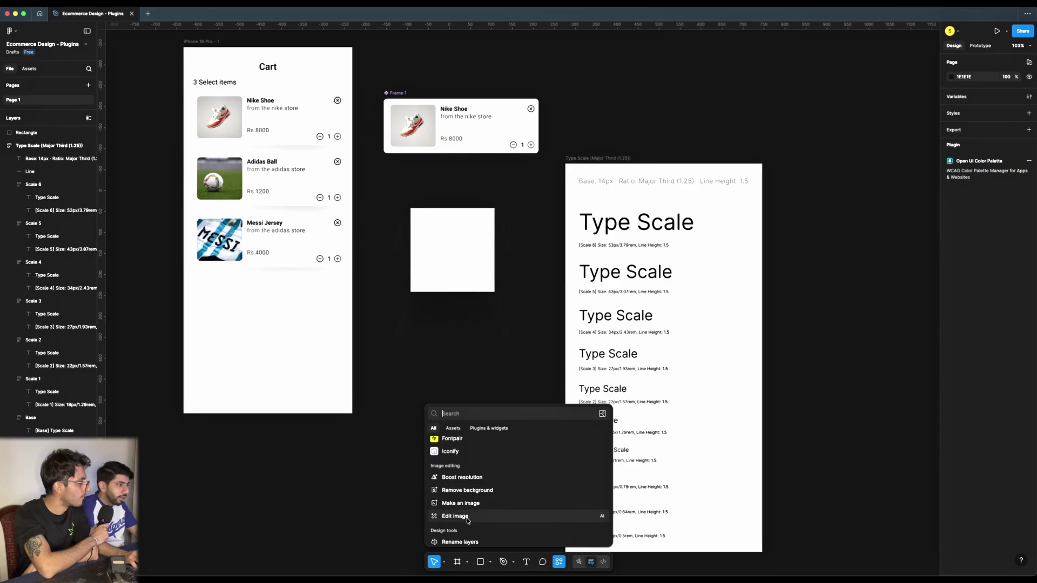
pyautogui.scroll(-3, 466, 525)
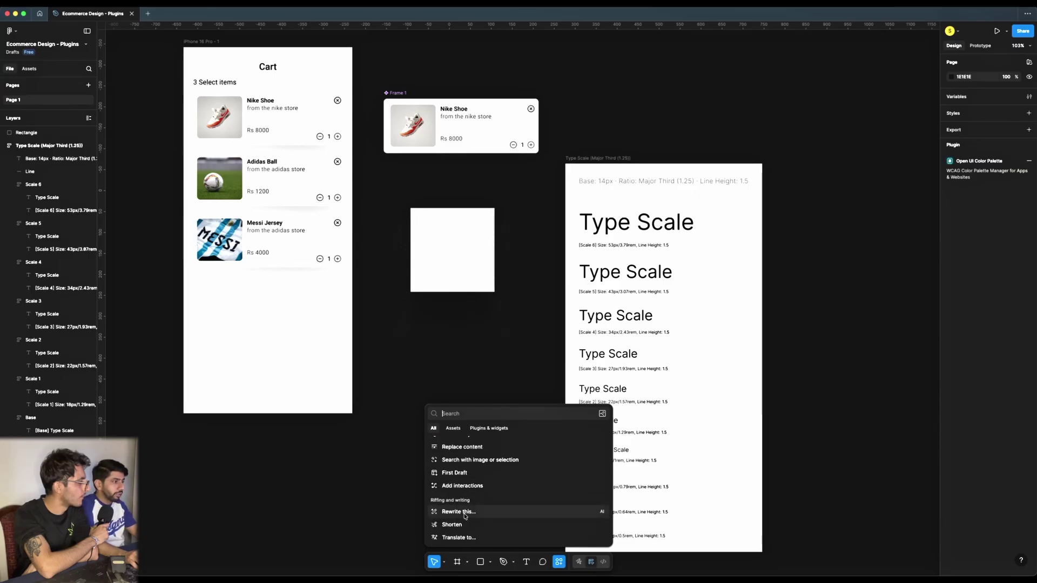
pyautogui.click(466, 517)
pyautogui.press('Escape')
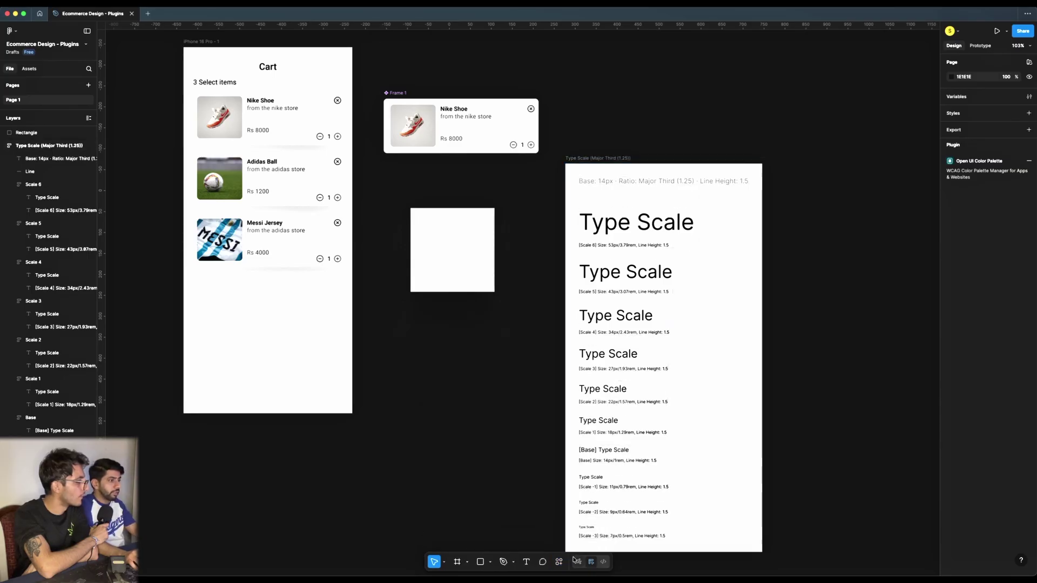
pyautogui.press('super+k')
pyautogui.scroll(-3, 471, 539)
pyautogui.press('Escape')
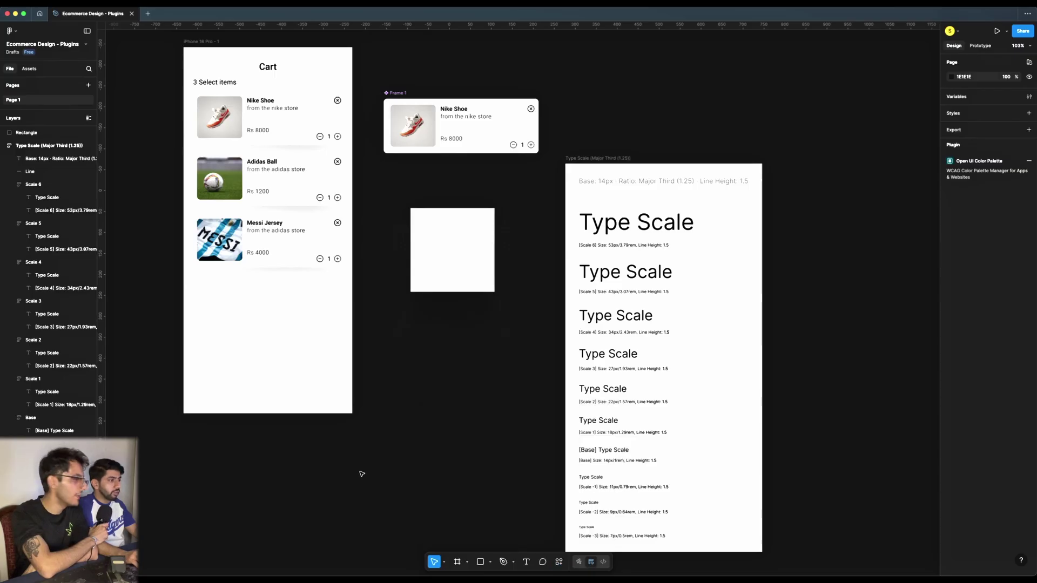
# - Run UI Faces on the white rectangle, fill it with the first Popular avatar of a bearded man in glasses, and close the plugin
pyautogui.scroll(-1, 448, 376)
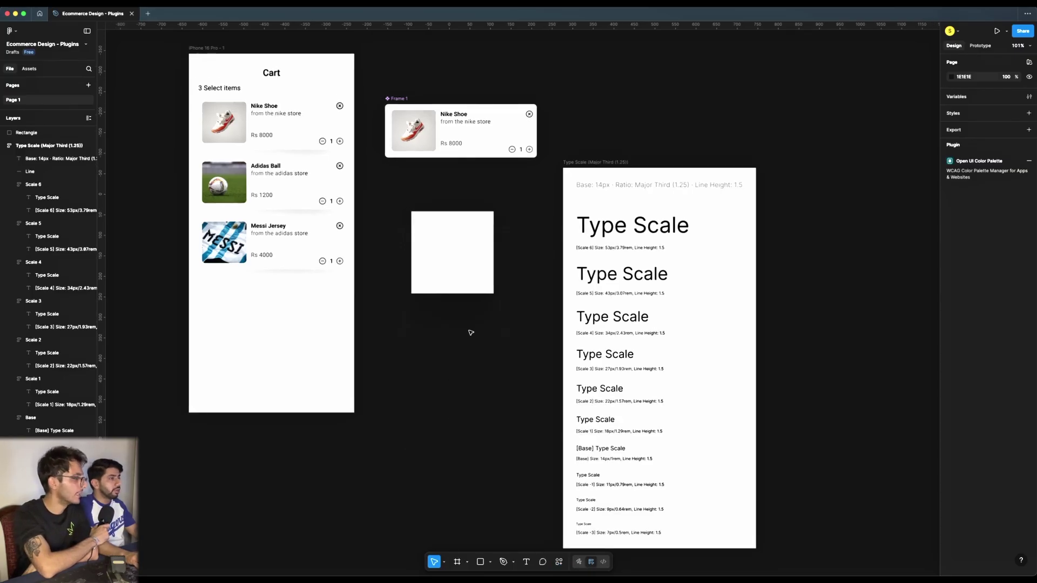
pyautogui.scroll(3, 453, 224)
pyautogui.scroll(-5, 439, 225)
pyautogui.click(438, 238)
pyautogui.rightClick(437, 238)
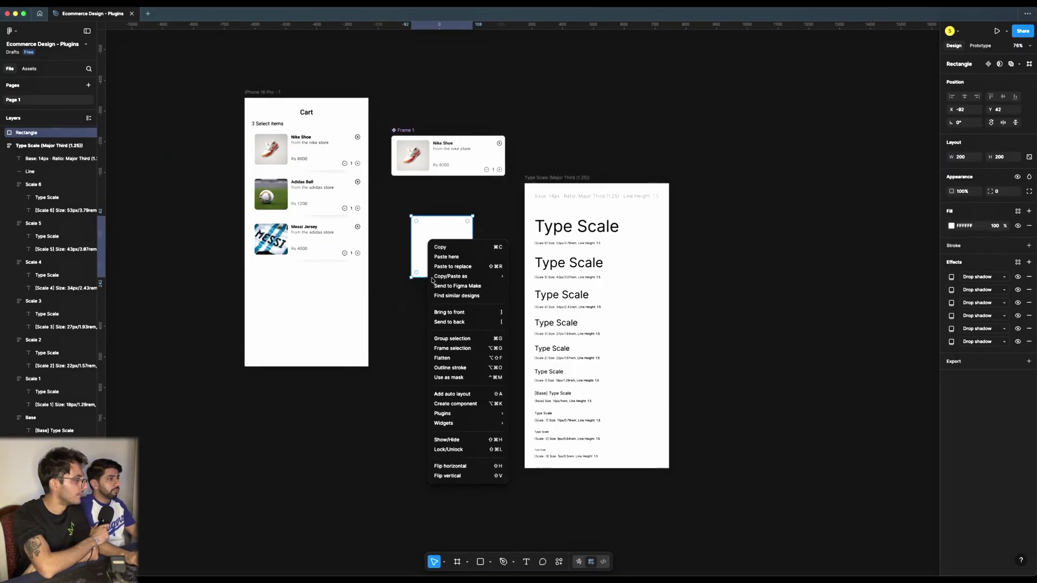
pyautogui.moveTo(464, 414)
pyautogui.click(556, 422)
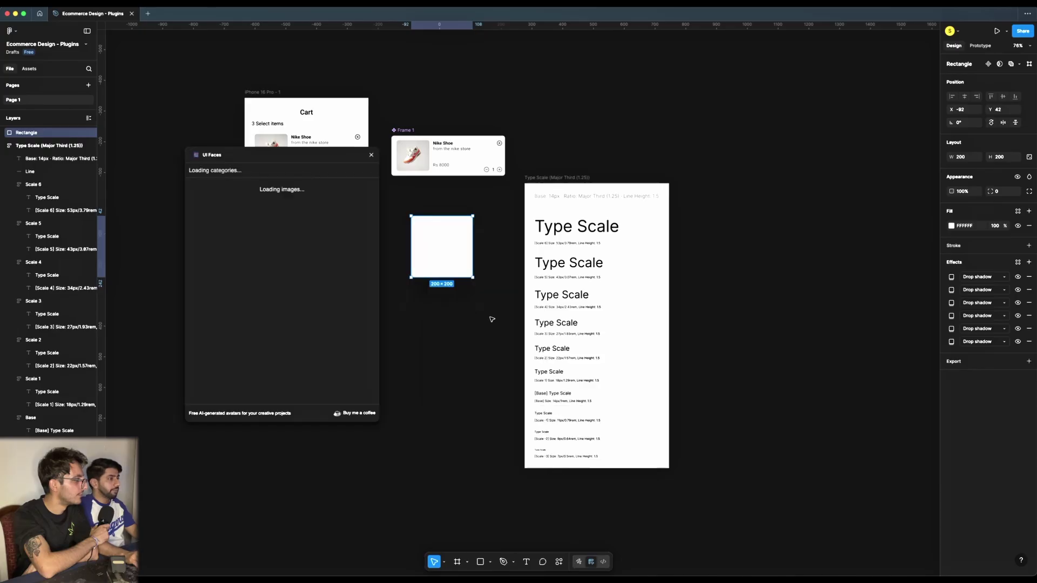
pyautogui.scroll(-5, 286, 328)
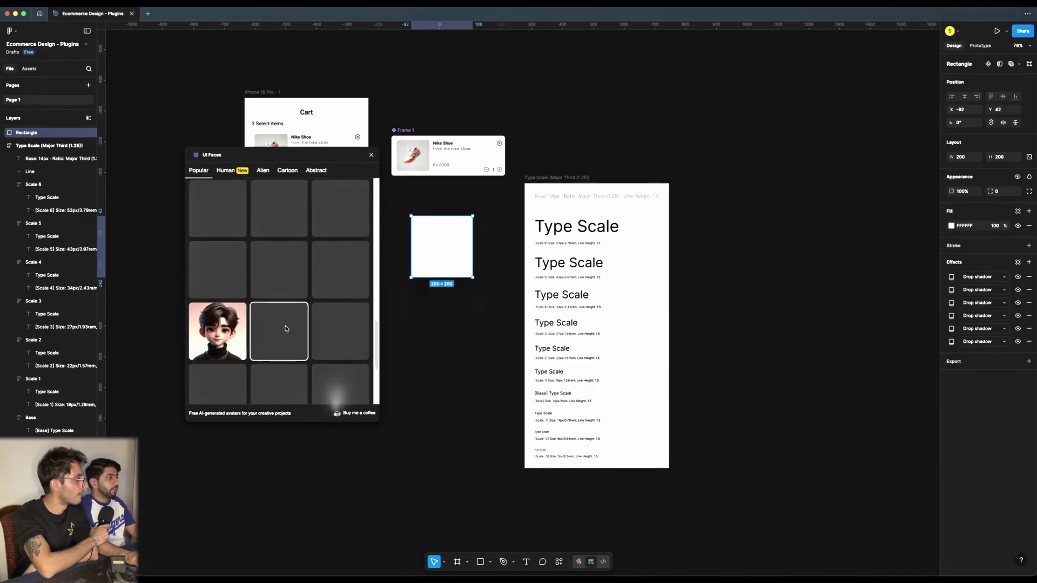
pyautogui.scroll(5, 287, 328)
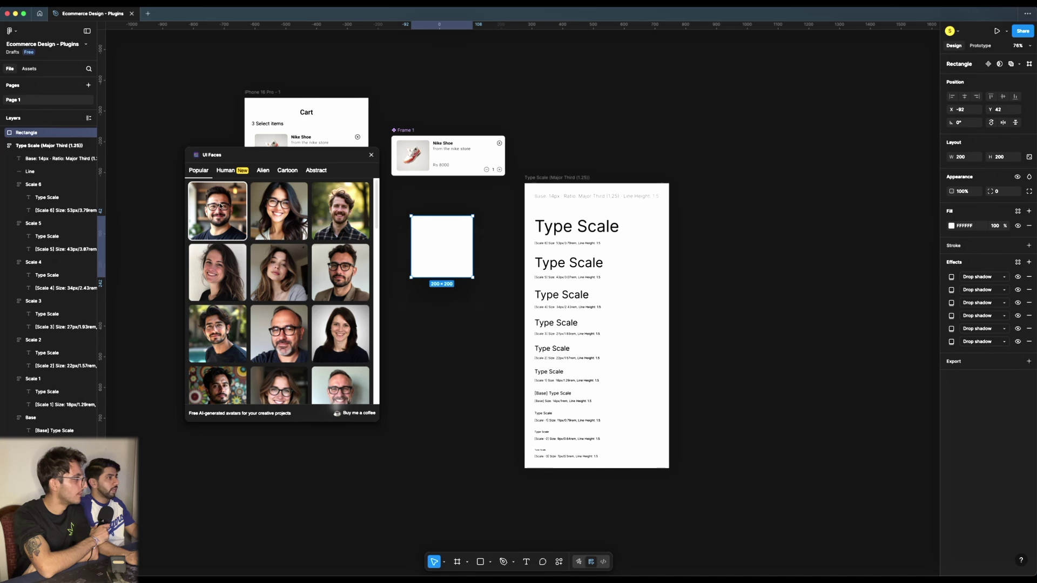
pyautogui.click(221, 216)
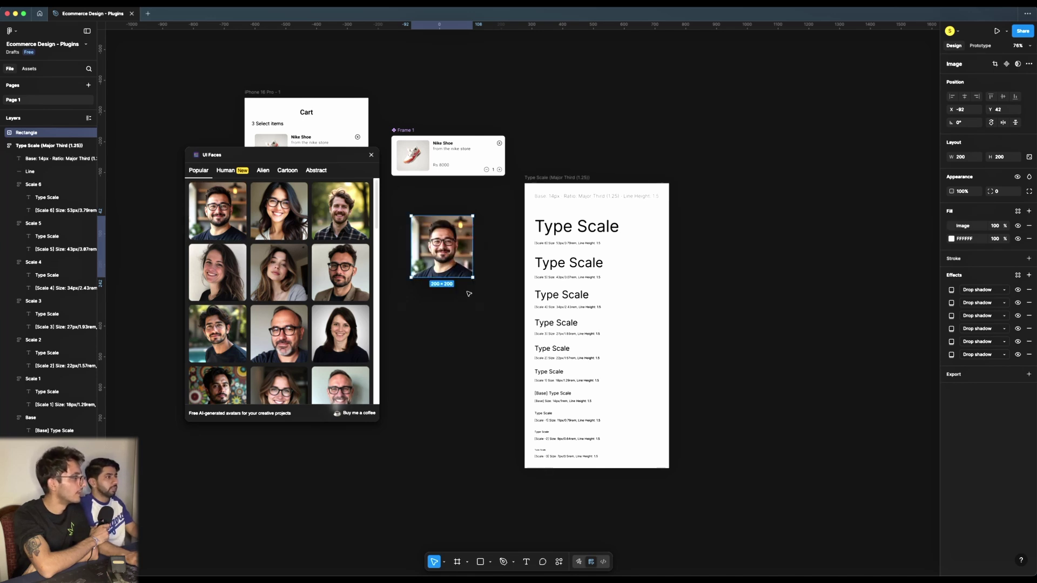
pyautogui.click(440, 299)
pyautogui.click(372, 155)
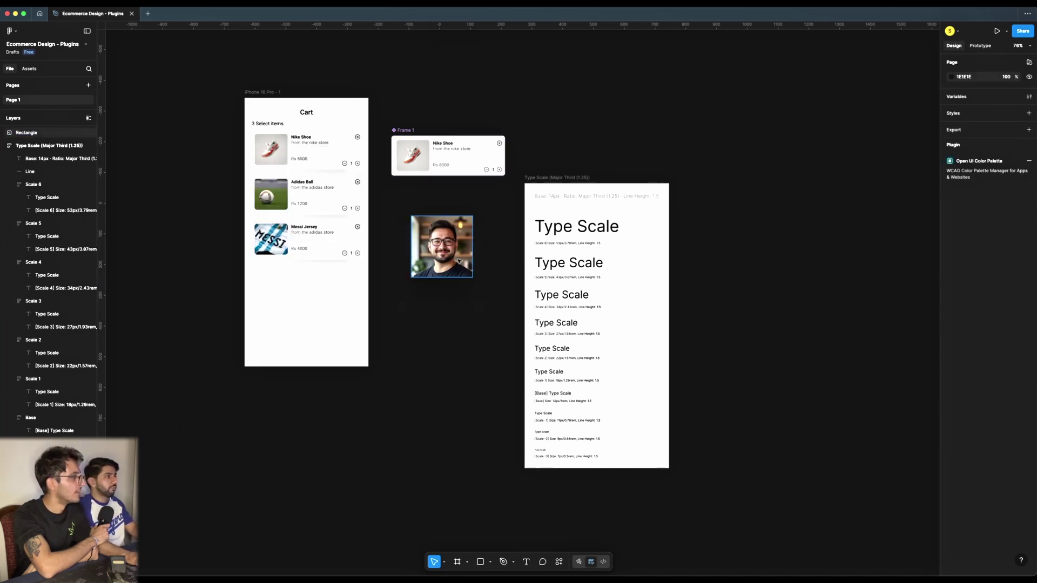
# - Move the avatar image into the Cart screen's header and shrink it to about 59 × 59
pyautogui.moveTo(449, 256); pyautogui.dragTo(348, 141)
pyautogui.scroll(3, 346, 146)
pyautogui.scroll(3, 346, 146)
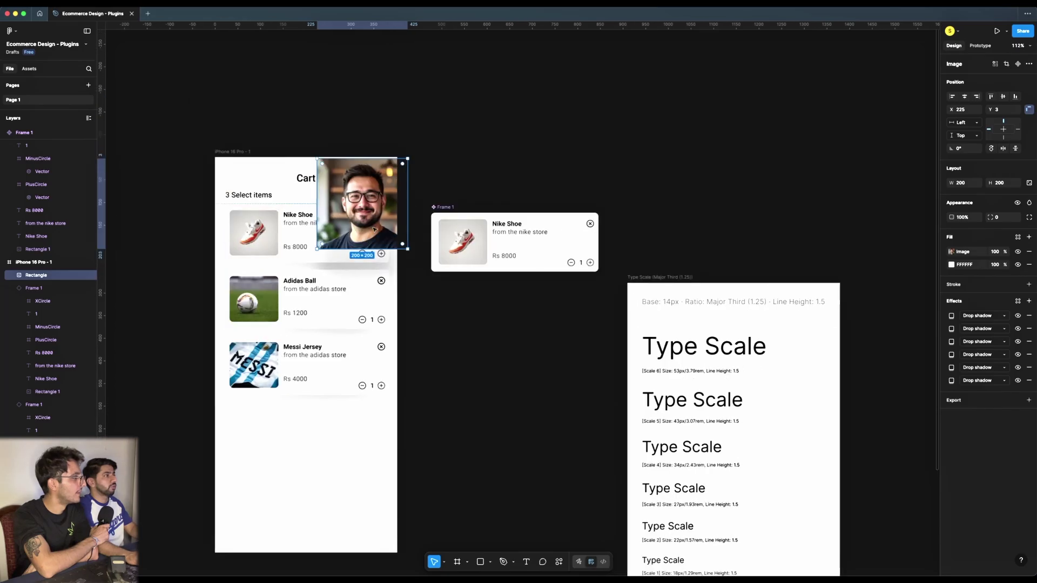
pyautogui.moveTo(409, 249); pyautogui.dragTo(350, 189)
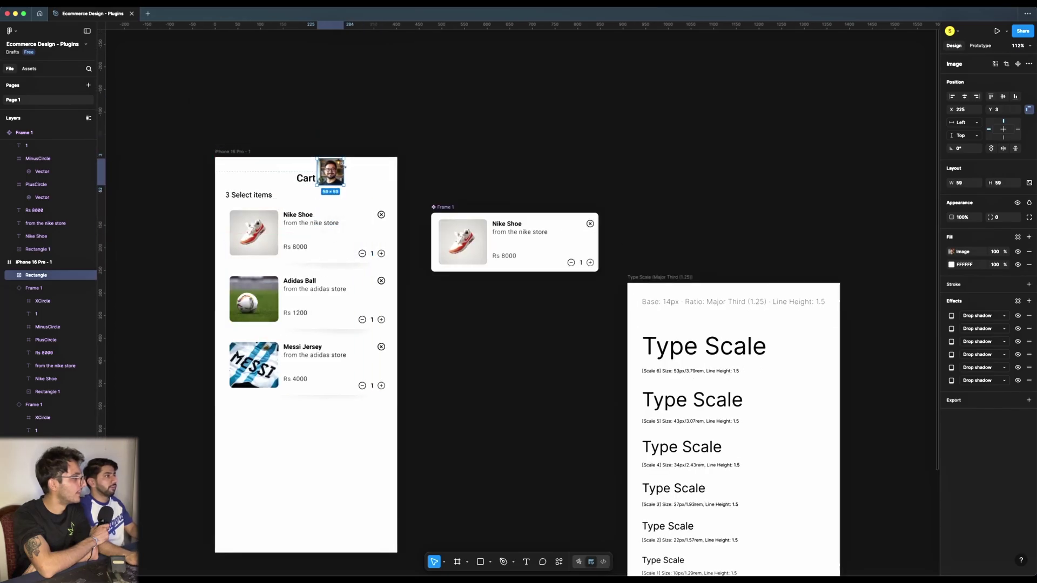
# - Round the avatar's corners into a full circle and move it to X 333, Y 4 in the Cart header
pyautogui.scroll(3, 339, 168)
pyautogui.scroll(5, 339, 168)
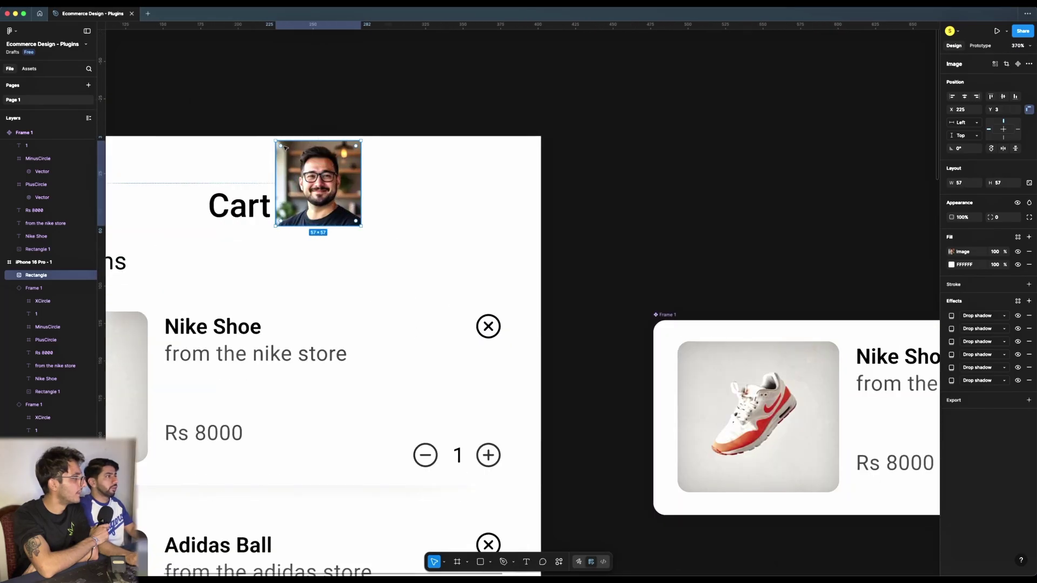
pyautogui.moveTo(282, 146); pyautogui.dragTo(440, 231)
pyautogui.moveTo(312, 182); pyautogui.dragTo(473, 183)
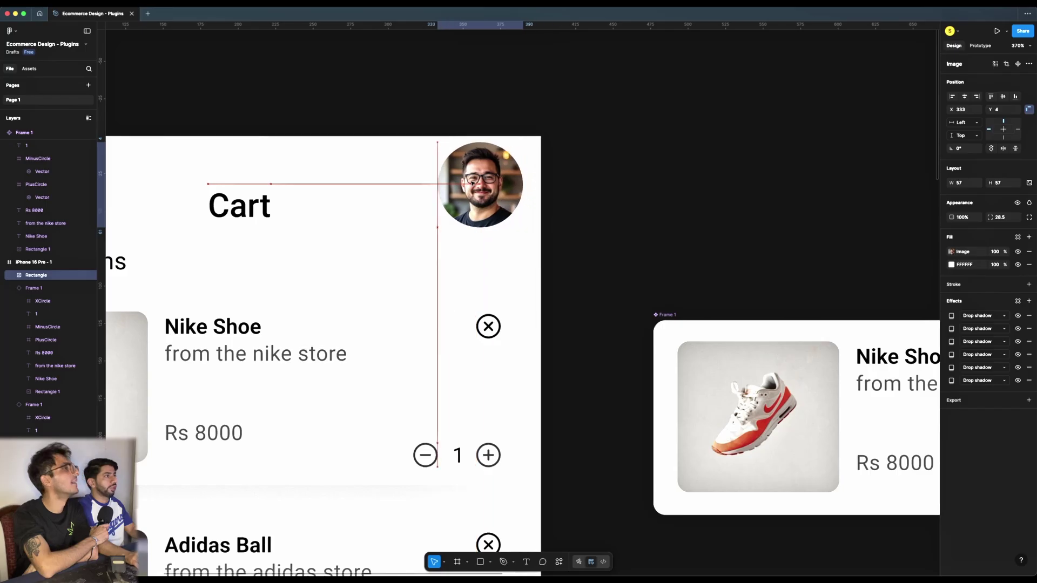
# - Shrink the circular avatar to 24 × 24, keeping its proportions
pyautogui.moveTo(438, 227); pyautogui.dragTo(470, 195)
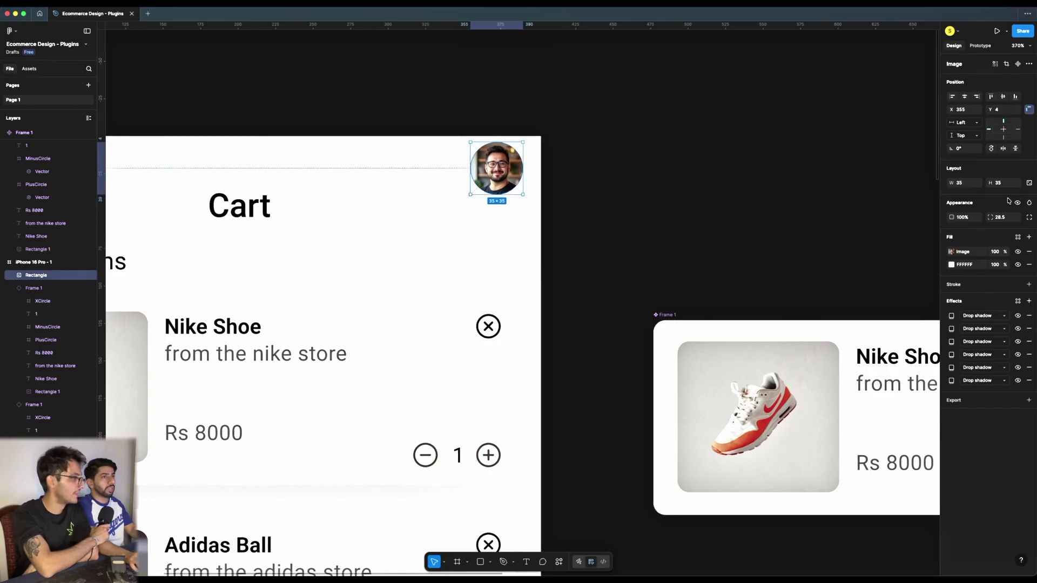
pyautogui.write('24')
pyautogui.press('Return')
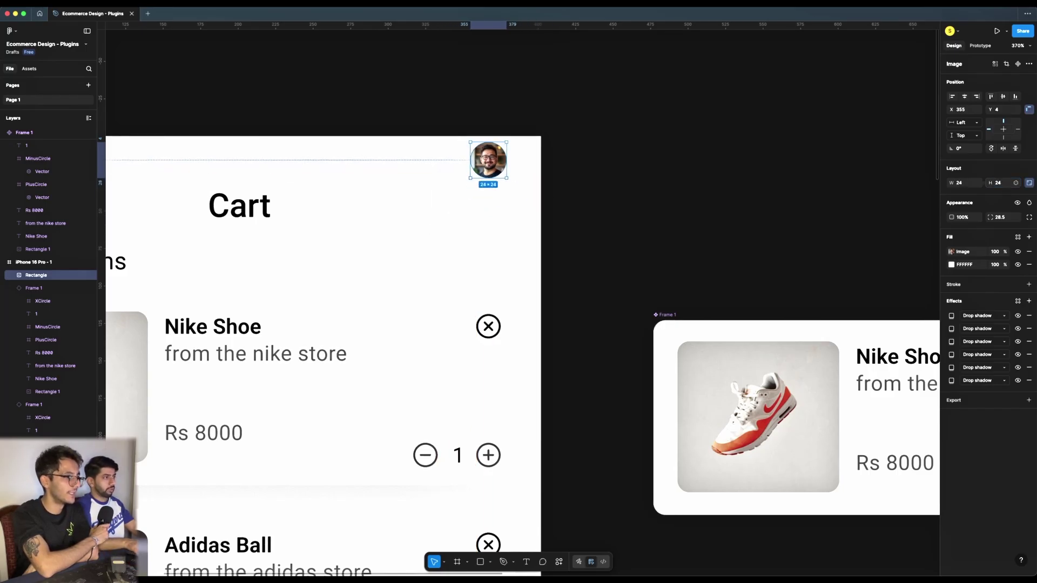
# - Position the avatar in the Cart screen's upper-right corner, 12 px from the top and right edges, and deselect it
pyautogui.moveTo(489, 160); pyautogui.dragTo(506, 166)
pyautogui.press('Right')
pyautogui.press('Right')
pyautogui.press('Right')
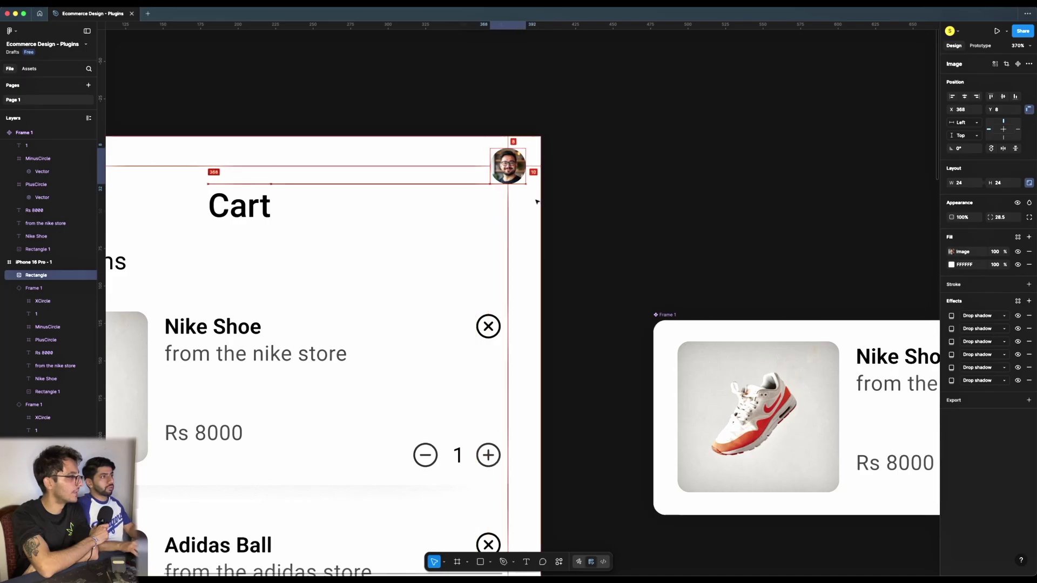
pyautogui.press('Left')
pyautogui.press('Left')
pyautogui.press('Left')
pyautogui.press('Left')
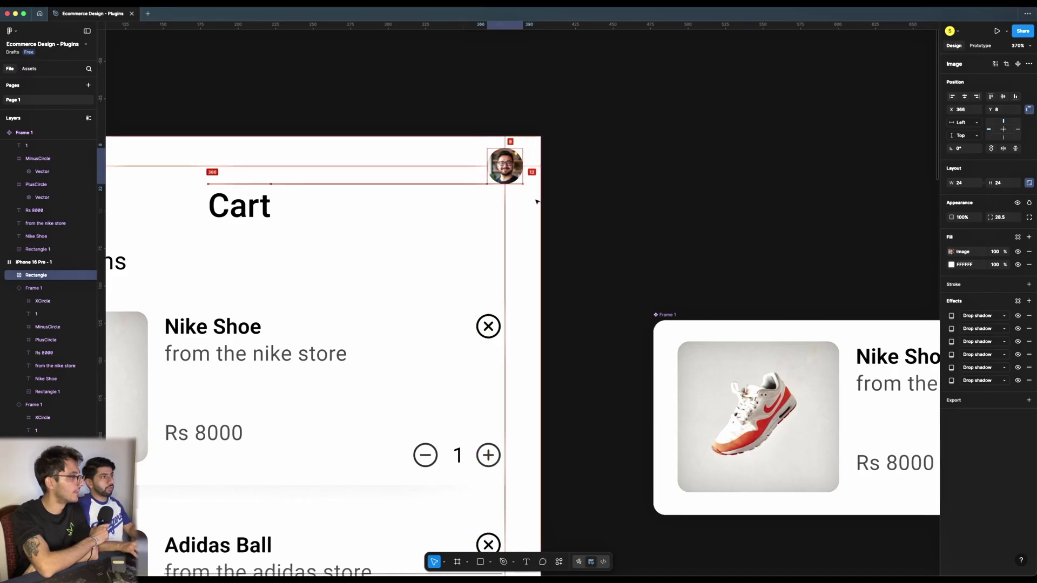
pyautogui.press('Down')
pyautogui.press('Down')
pyautogui.press('Down')
pyautogui.press('Down')
pyautogui.scroll(-5, 536, 201)
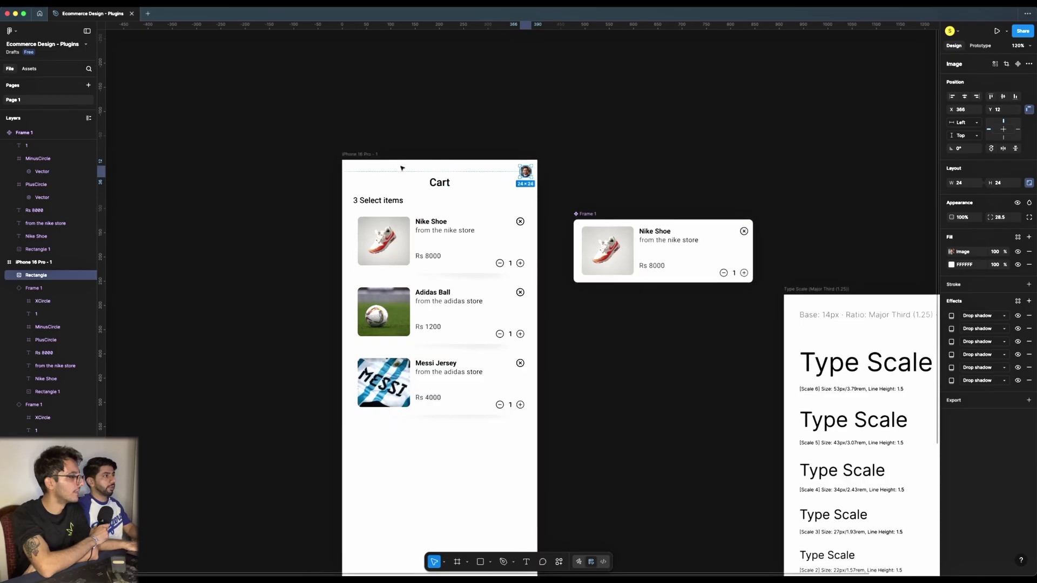
pyautogui.click(341, 180)
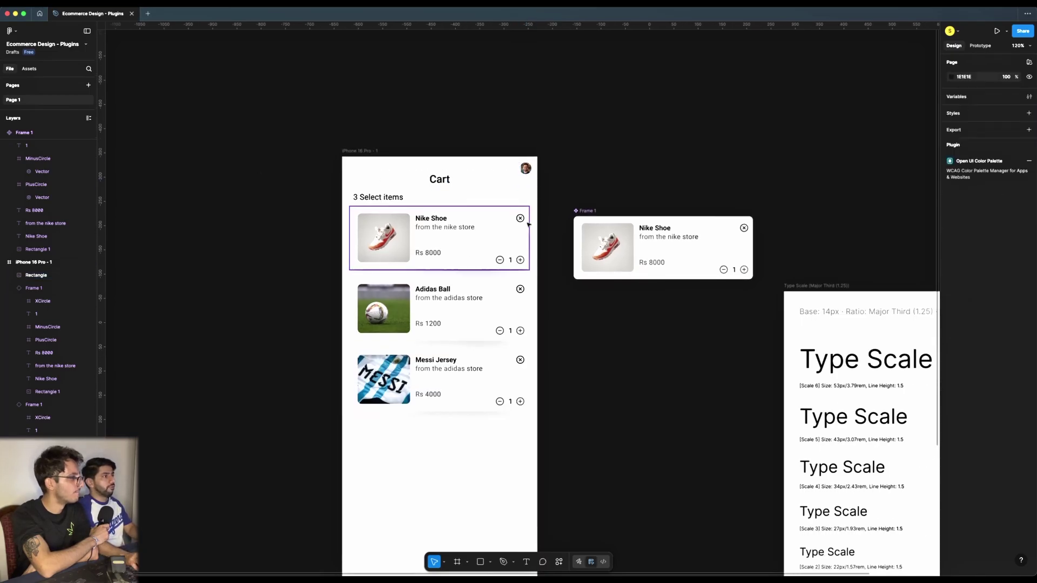
pyautogui.scroll(-2, 549, 149)
pyautogui.scroll(-5, 461, 375)
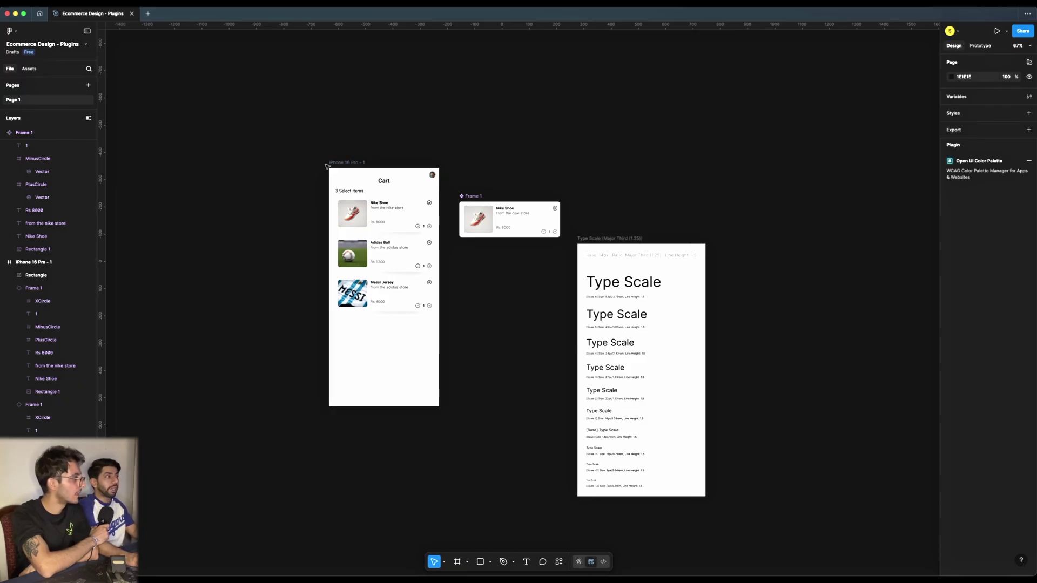
pyautogui.rightClick(490, 311)
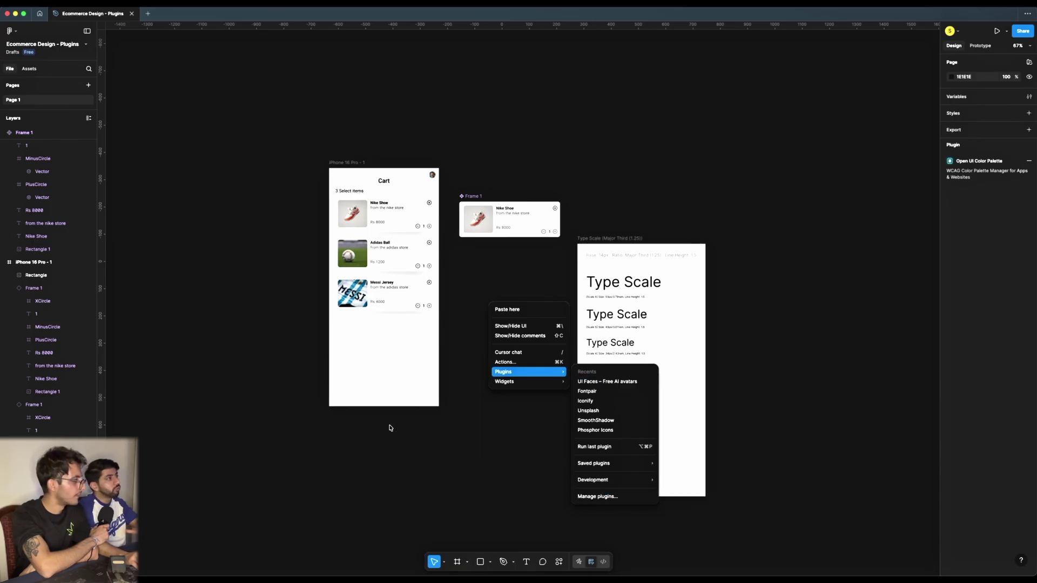
pyautogui.click(270, 384)
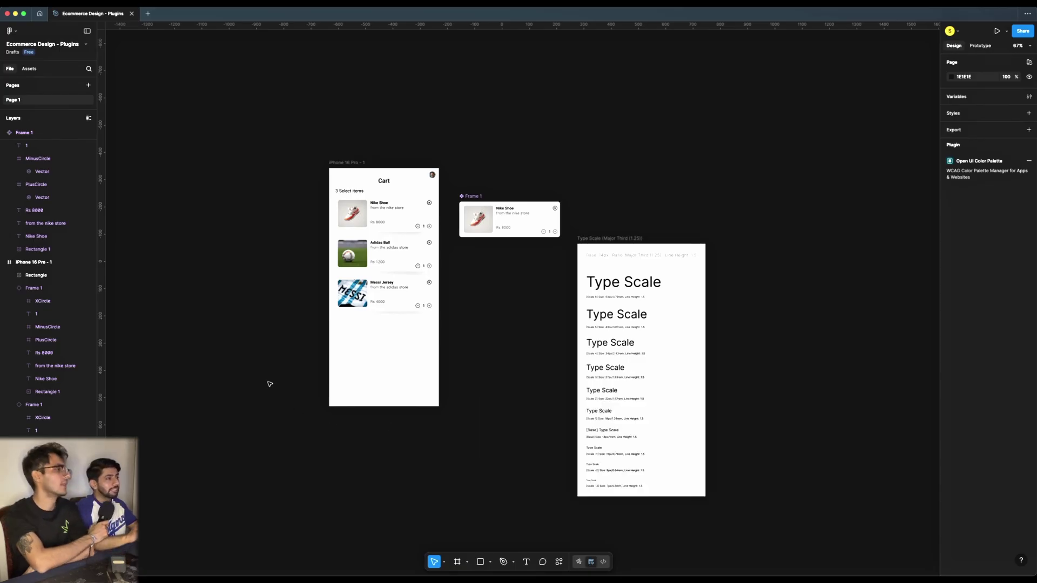
pyautogui.rightClick(476, 324)
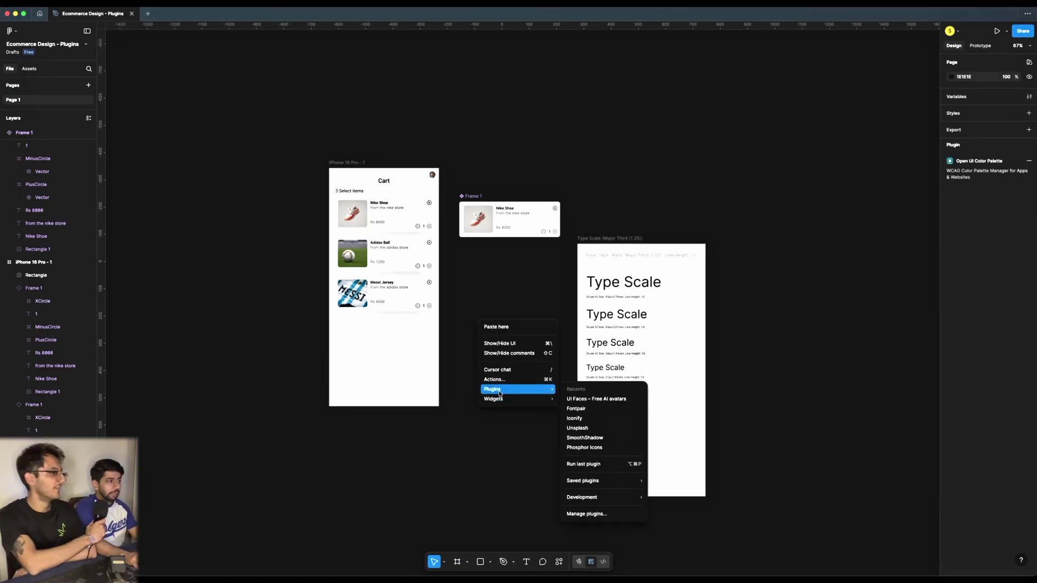
pyautogui.click(484, 306)
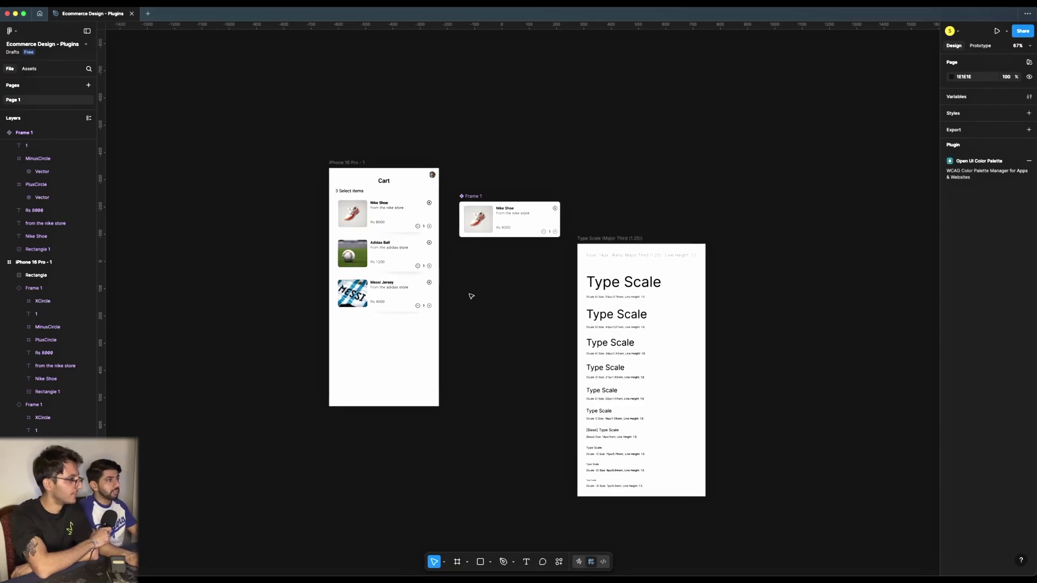
# - Search the plugins for "illustraions kit" and run the Illustration kit plugin
pyautogui.scroll(3, 453, 308)
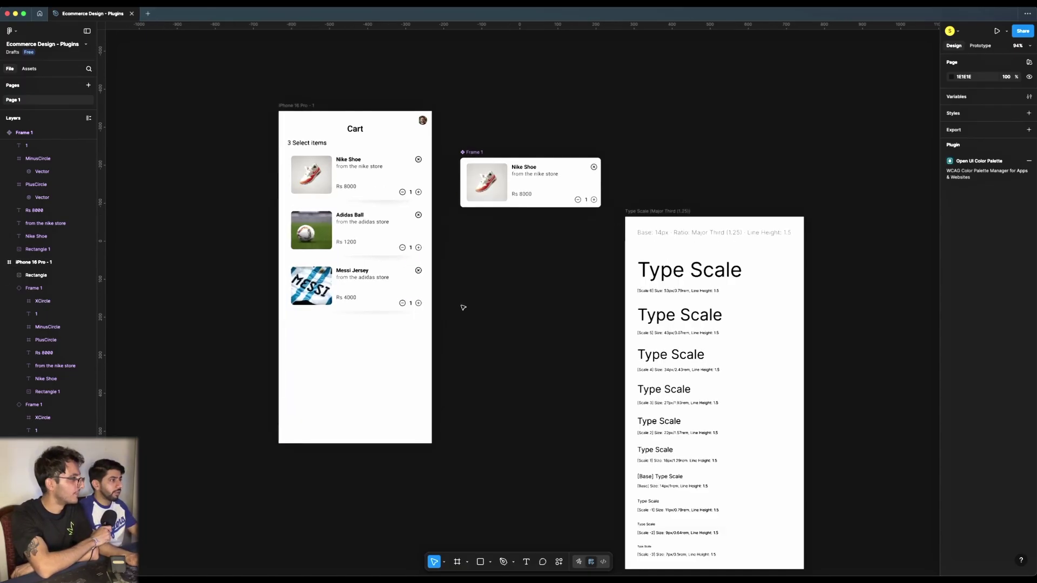
pyautogui.rightClick(471, 268)
pyautogui.moveTo(507, 335)
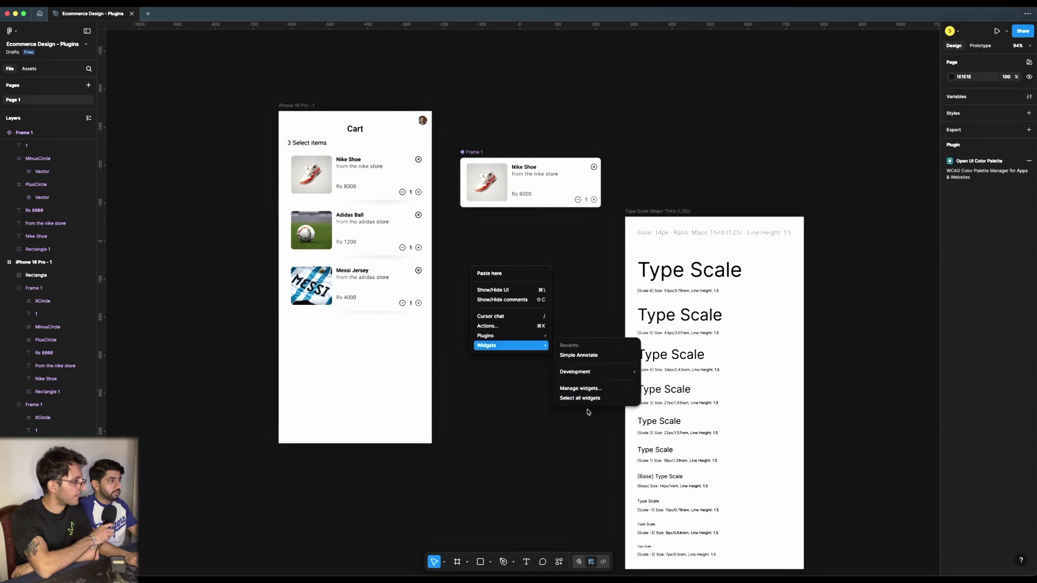
pyautogui.click(587, 460)
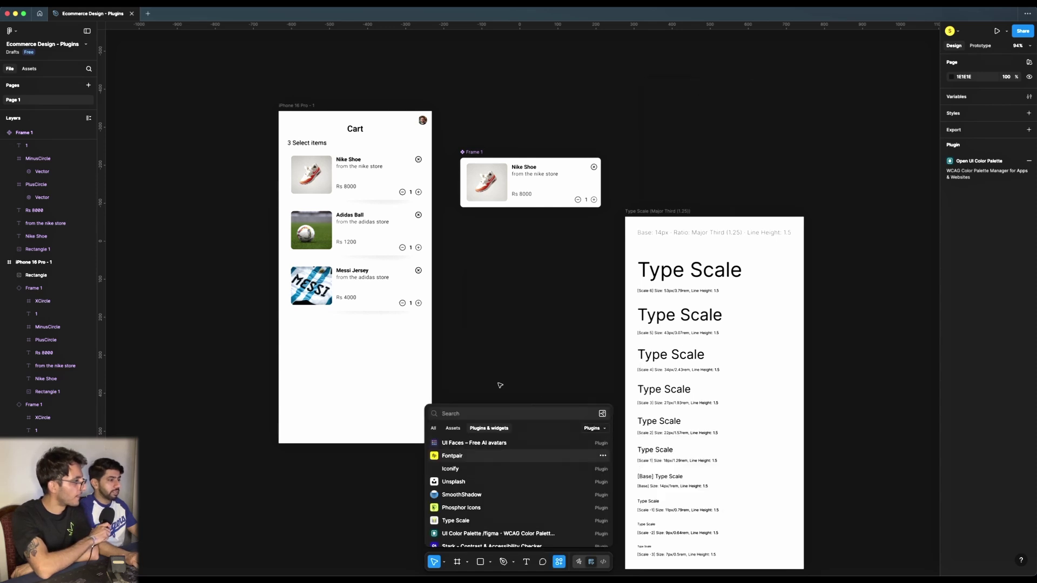
pyautogui.click(470, 414)
pyautogui.write('ui')
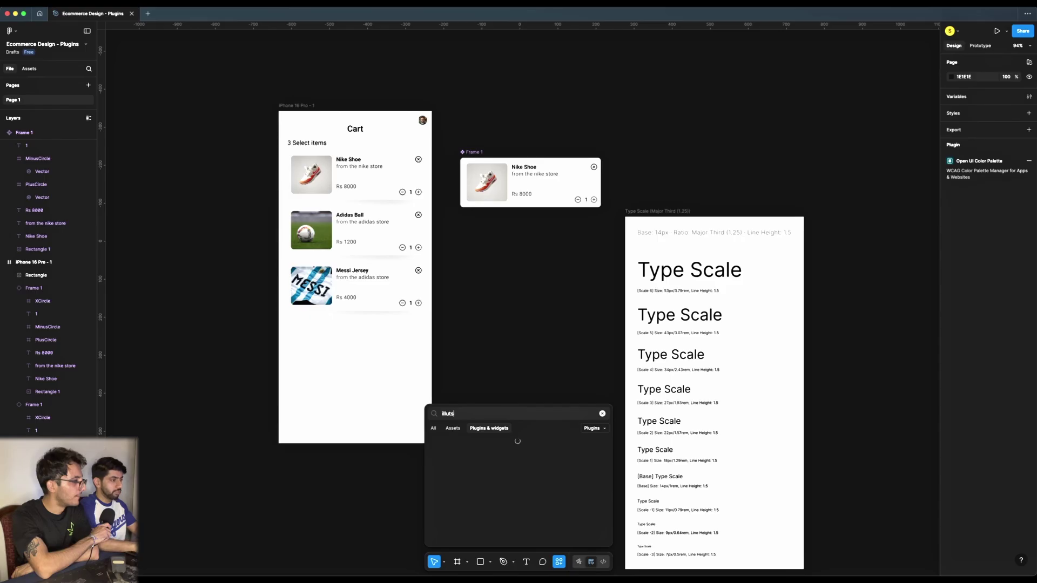
pyautogui.write('illustra')
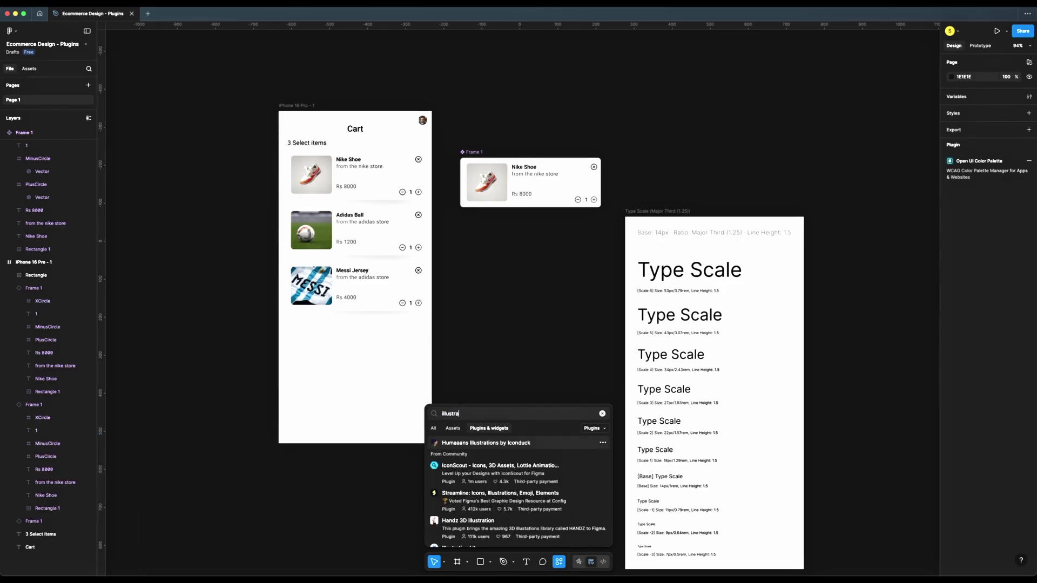
pyautogui.write('ionskit')
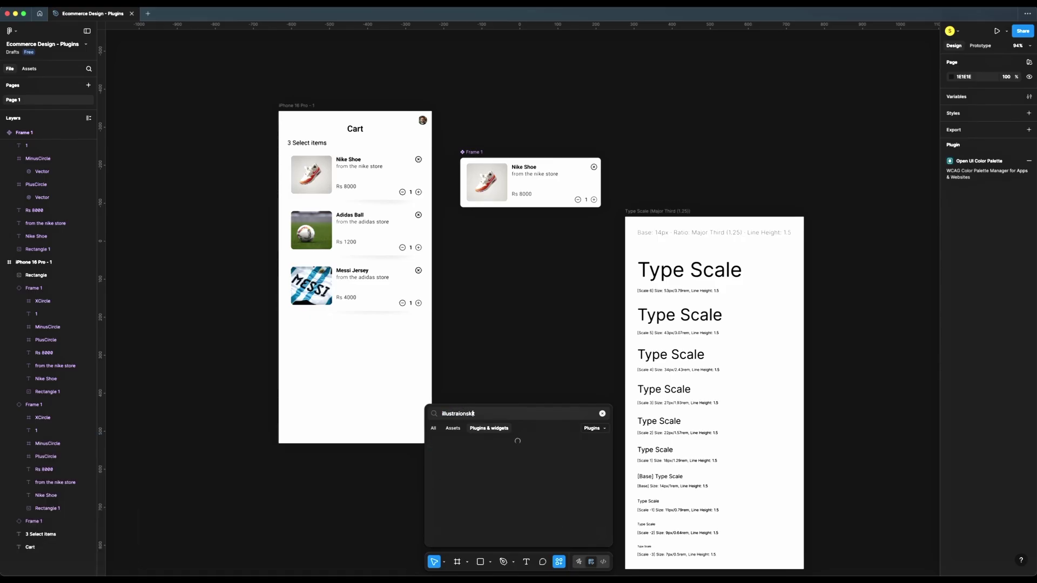
pyautogui.press('Left')
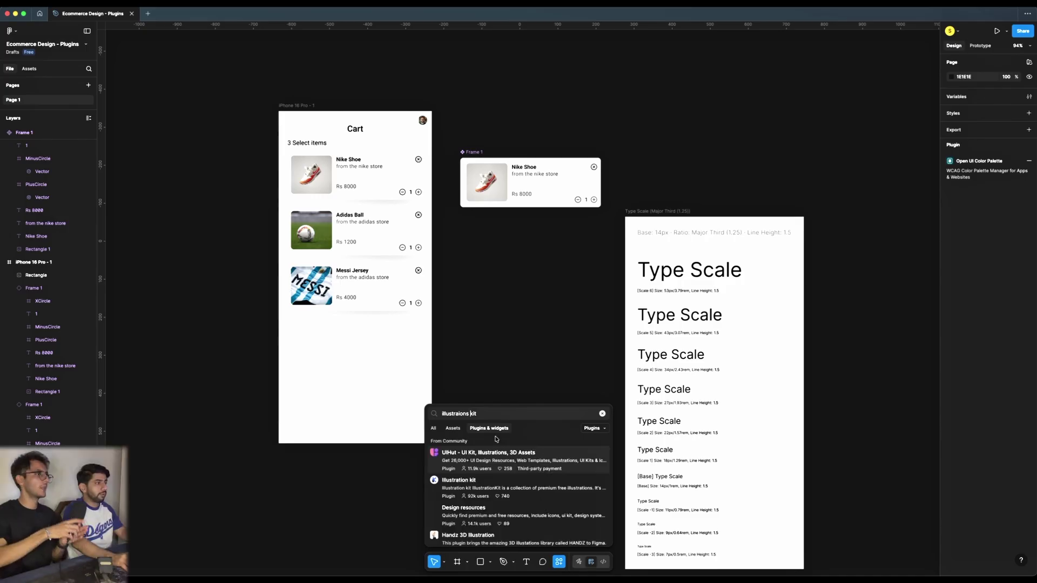
pyautogui.click(479, 487)
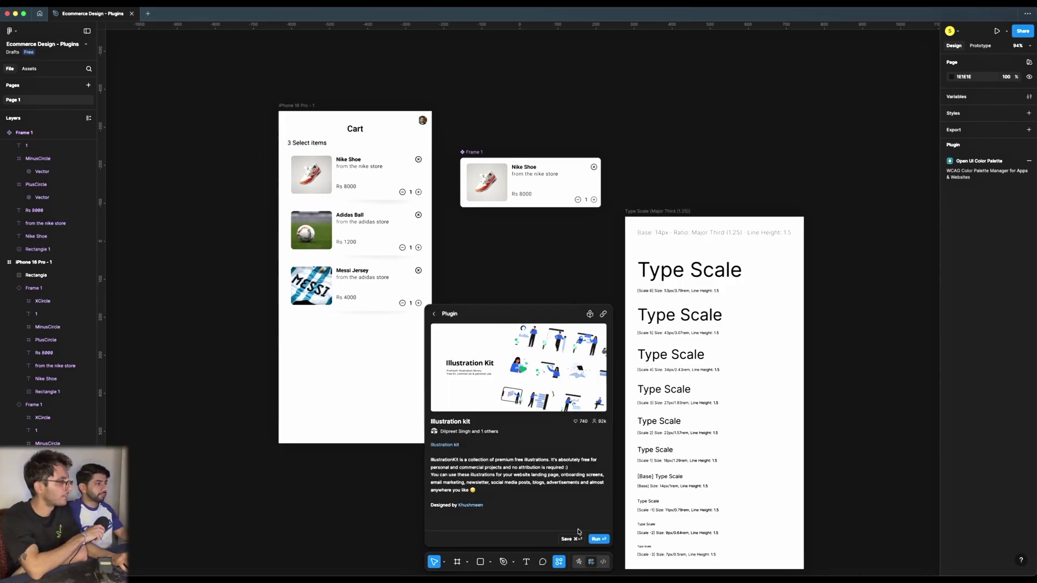
pyautogui.click(598, 539)
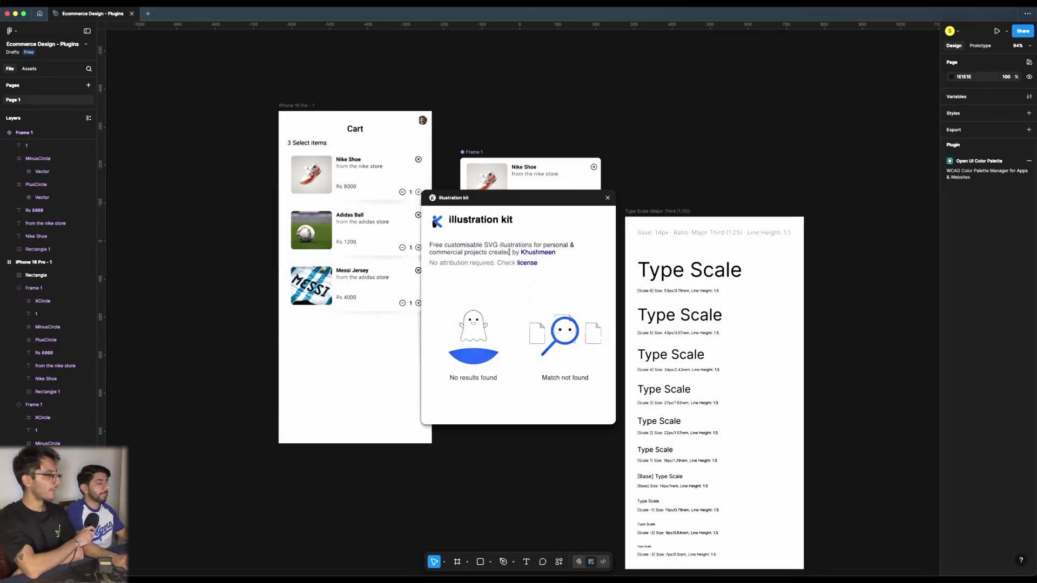
# - Look through the Illustration kit's artwork and insert the No results found ghost illustration
pyautogui.scroll(-10, 522, 398)
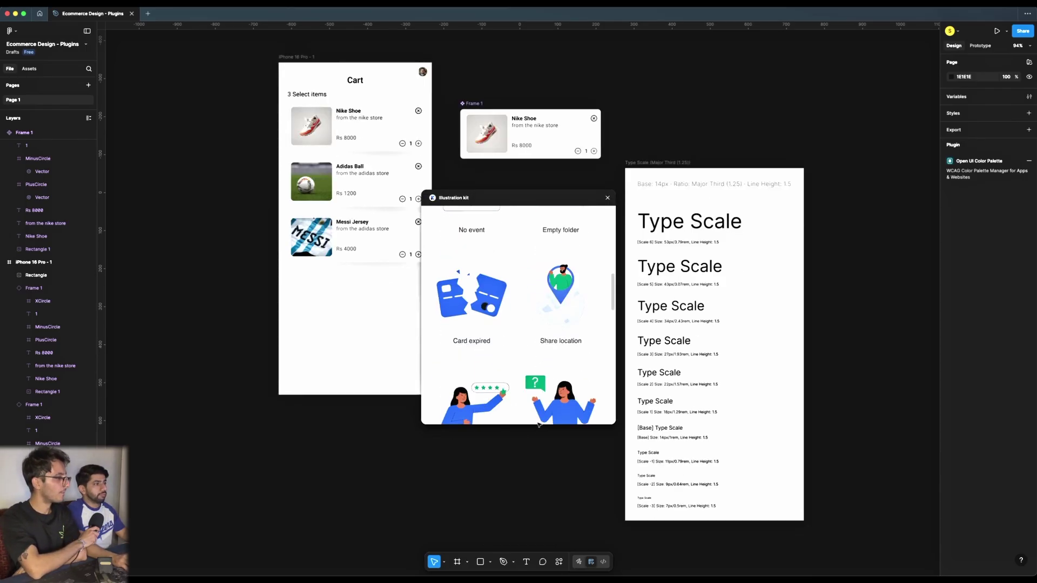
pyautogui.scroll(-10, 544, 350)
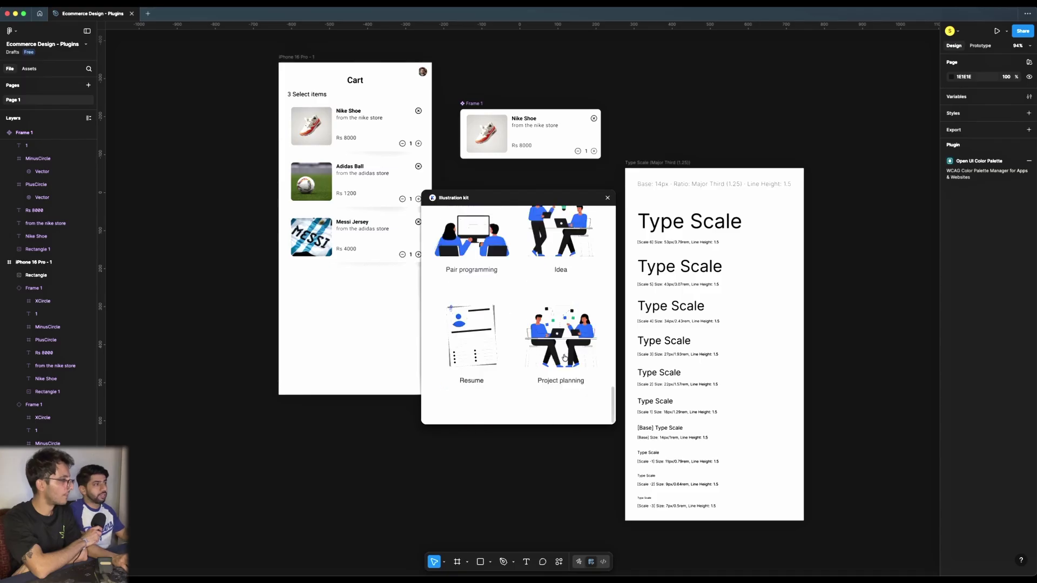
pyautogui.scroll(15, 544, 350)
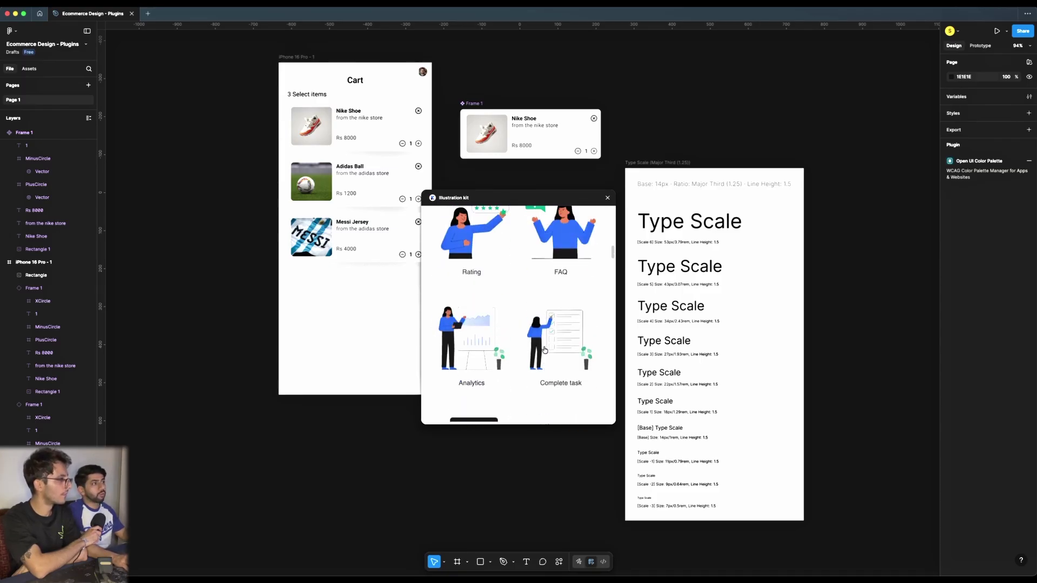
pyautogui.scroll(-2, 522, 347)
pyautogui.scroll(5, 485, 301)
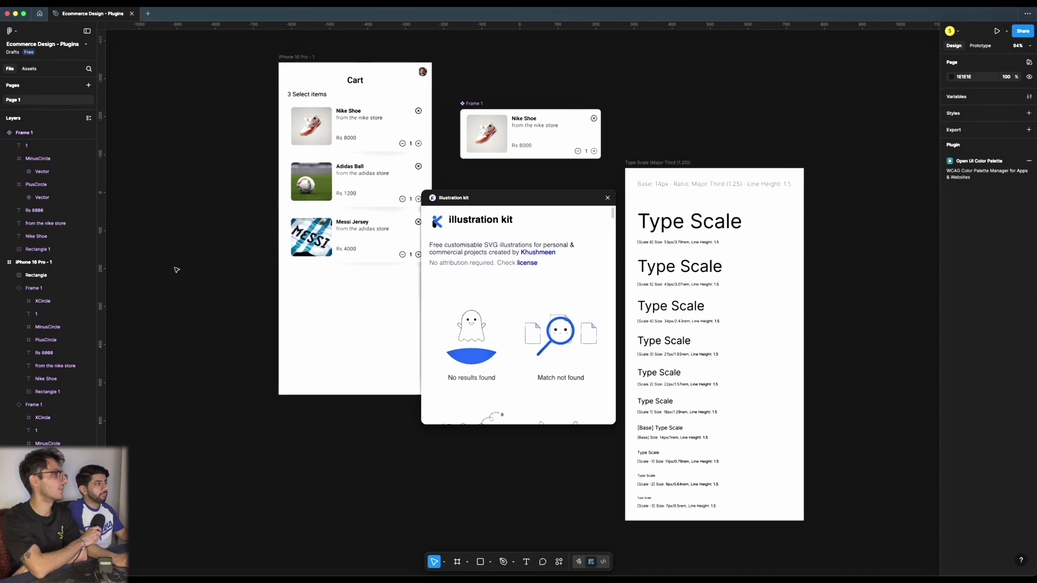
pyautogui.click(511, 330)
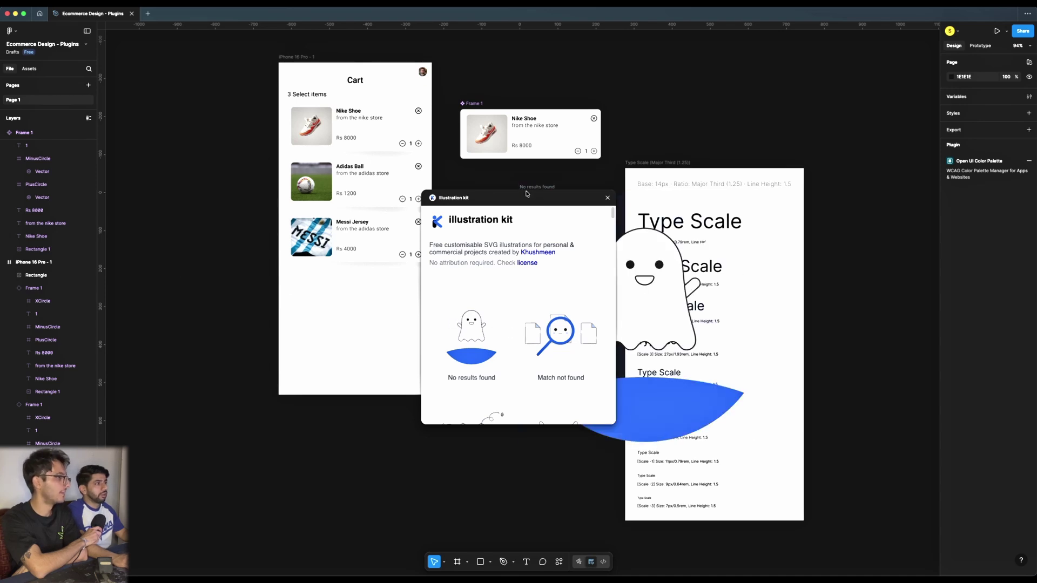
# - Scale the No results found illustration to 180 × 180 and place it between the Cart and Type Scale frames
pyautogui.moveTo(531, 188); pyautogui.dragTo(456, 340)
pyautogui.scroll(-3, 625, 437)
pyautogui.press('k')
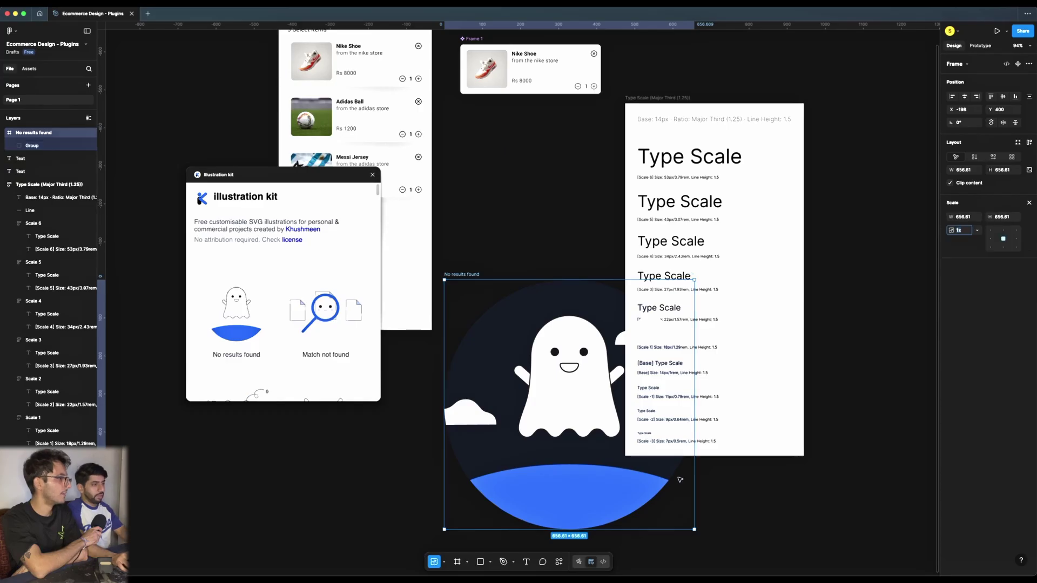
pyautogui.moveTo(692, 529); pyautogui.dragTo(514, 357)
pyautogui.moveTo(481, 318); pyautogui.dragTo(522, 284)
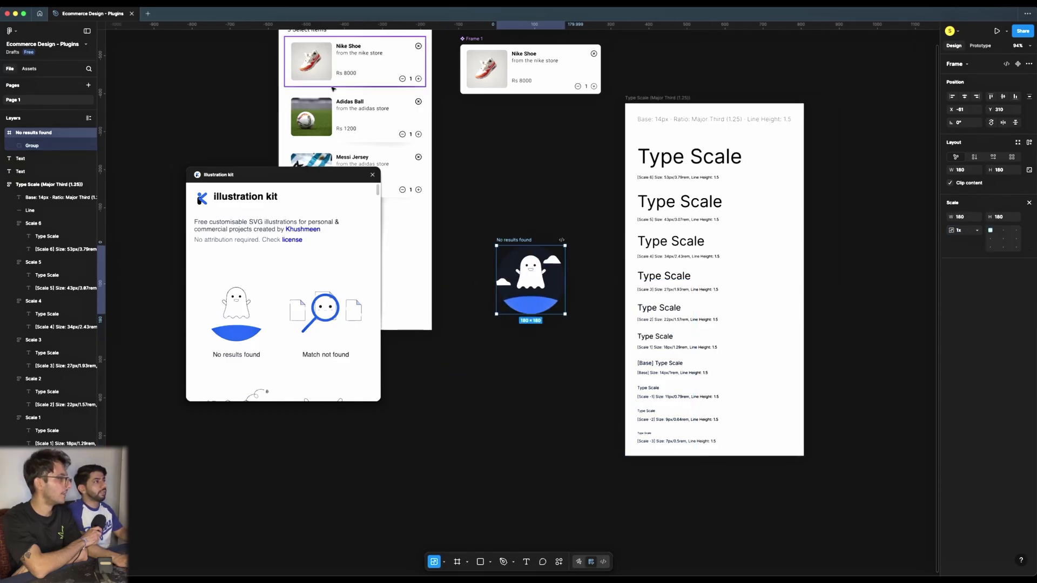
pyautogui.scroll(1, 400, 85)
pyautogui.scroll(2, 400, 85)
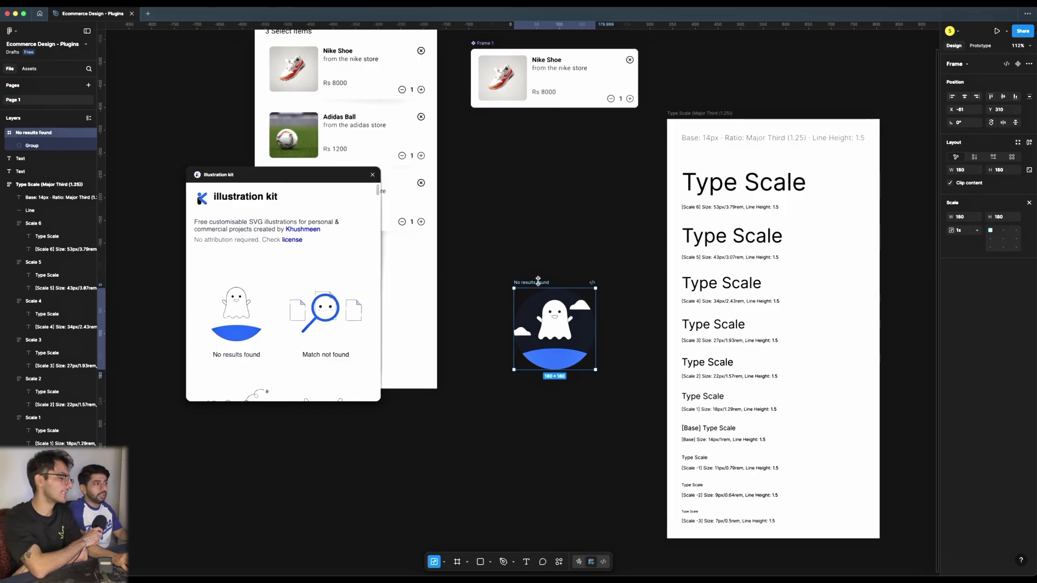
pyautogui.moveTo(538, 287); pyautogui.dragTo(533, 179)
pyautogui.press('super+z')
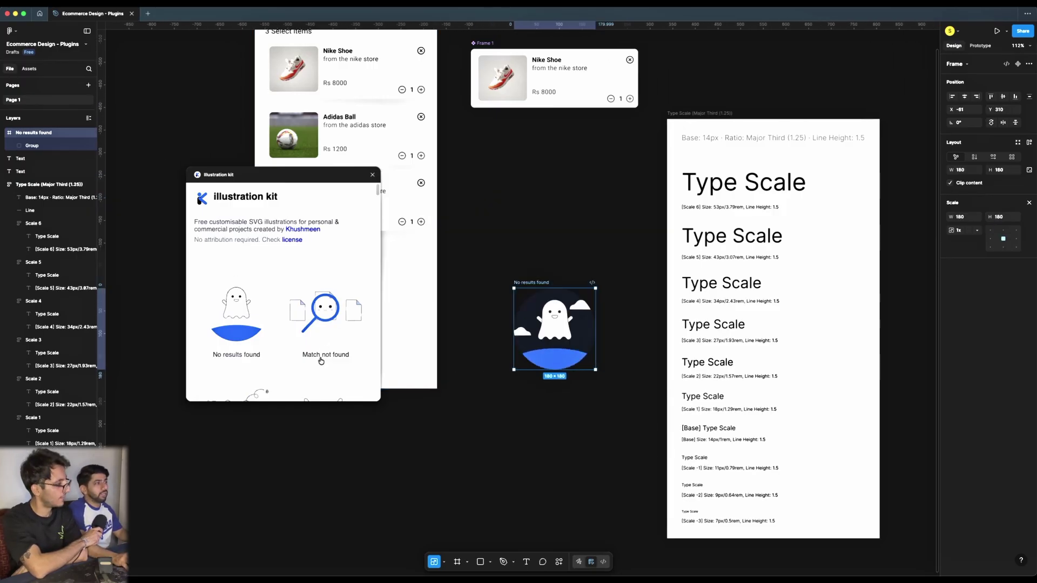
# - Insert the No orders basket illustration from the Illustration kit
pyautogui.scroll(-2, 320, 359)
pyautogui.scroll(-2, 320, 359)
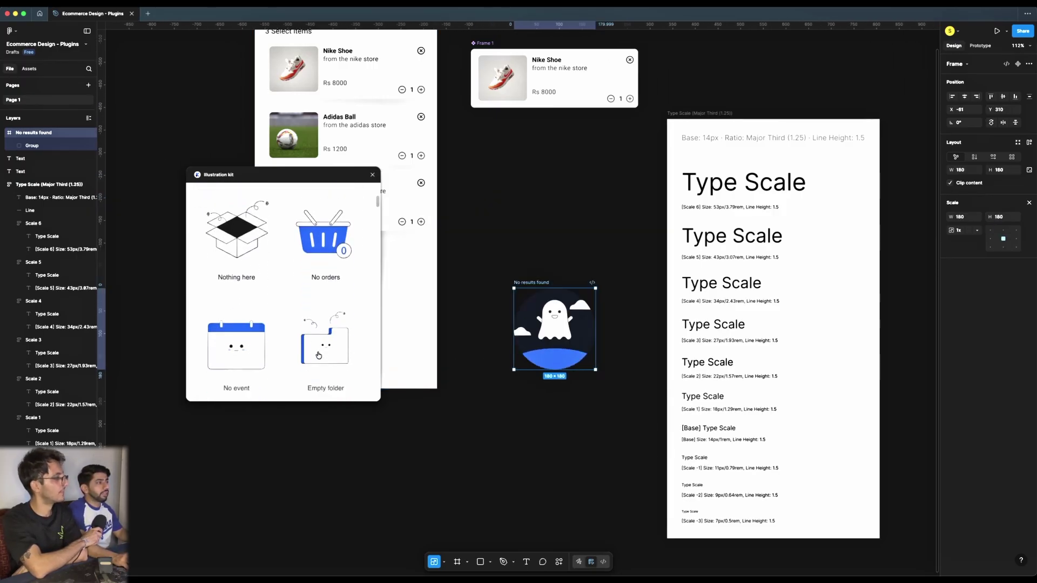
pyautogui.click(320, 246)
pyautogui.moveTo(625, 166); pyautogui.dragTo(553, 141)
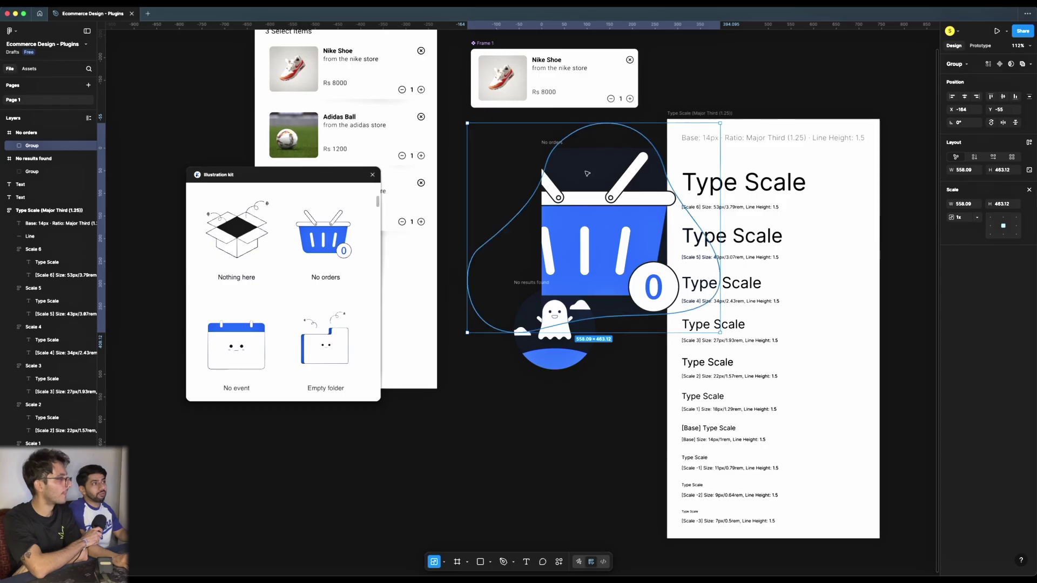
pyautogui.press('super+z')
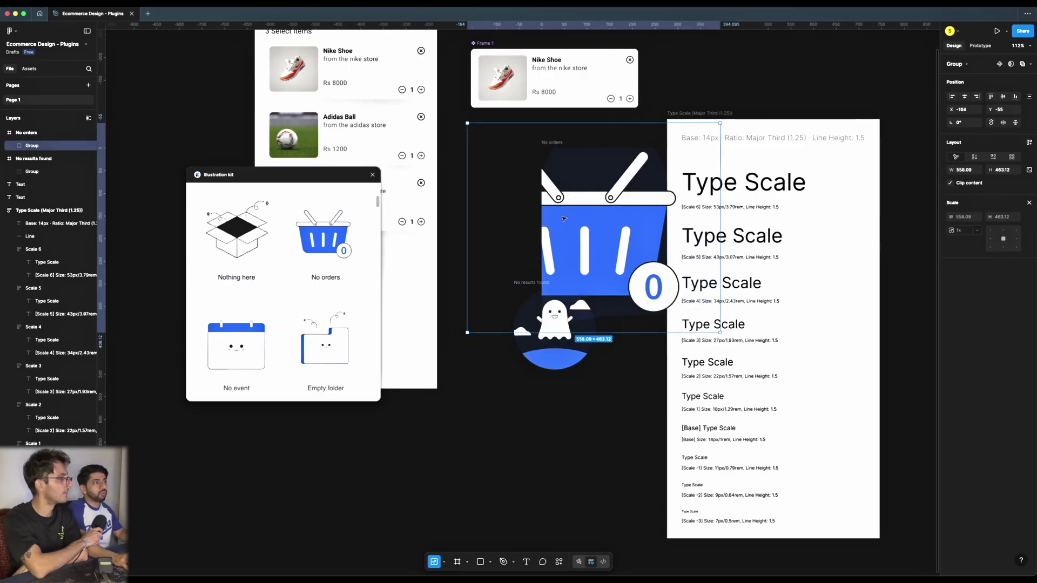
pyautogui.press('super+shift+z')
pyautogui.moveTo(569, 174); pyautogui.dragTo(617, 207)
pyautogui.click(552, 143)
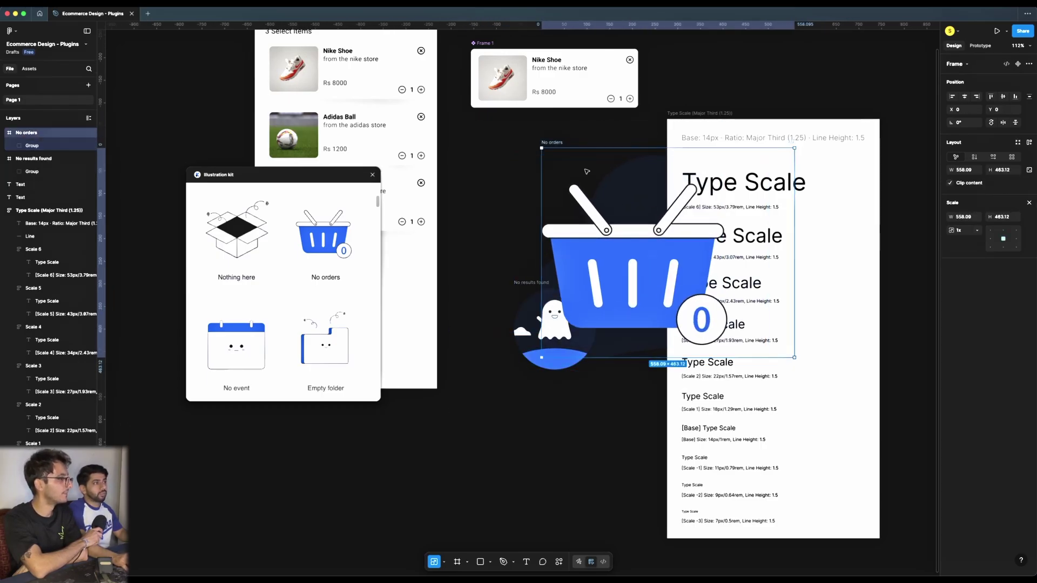
# - Scale the No orders illustration to 203.66 × 169, keep it beside the filled Cart frame, and close the Illustration kit
pyautogui.moveTo(784, 359); pyautogui.dragTo(459, 258)
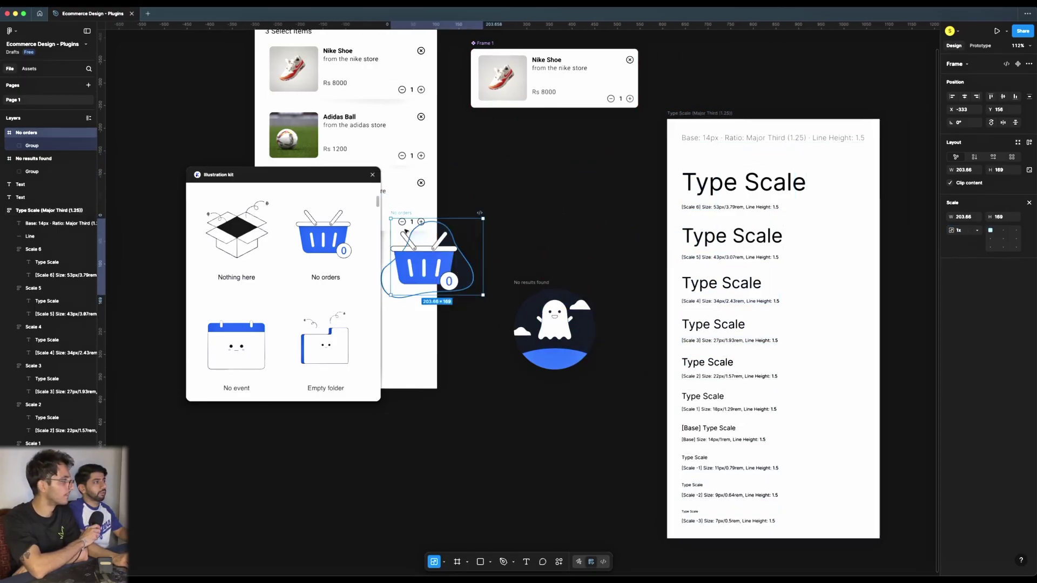
pyautogui.press('super+z')
pyautogui.moveTo(367, 174); pyautogui.dragTo(469, 366)
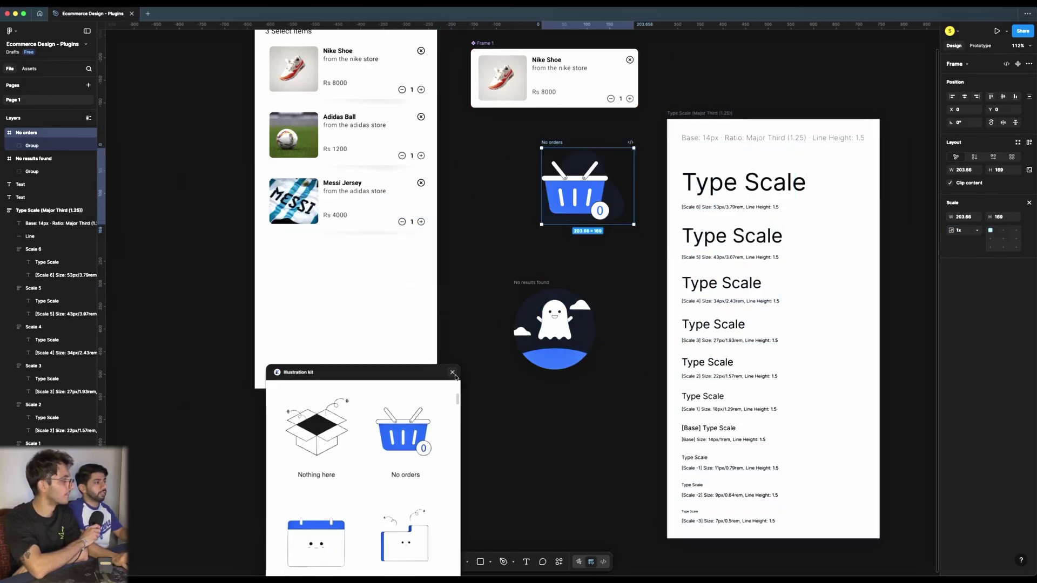
pyautogui.click(453, 373)
# - Duplicate the Cart frame beside the original and delete the item count and product cards from the copy
pyautogui.scroll(-4, 463, 368)
pyautogui.moveTo(354, 115); pyautogui.dragTo(168, 133)
pyautogui.hscroll(-3, 168, 134)
pyautogui.moveTo(390, 316); pyautogui.dragTo(247, 135)
pyautogui.press('Delete')
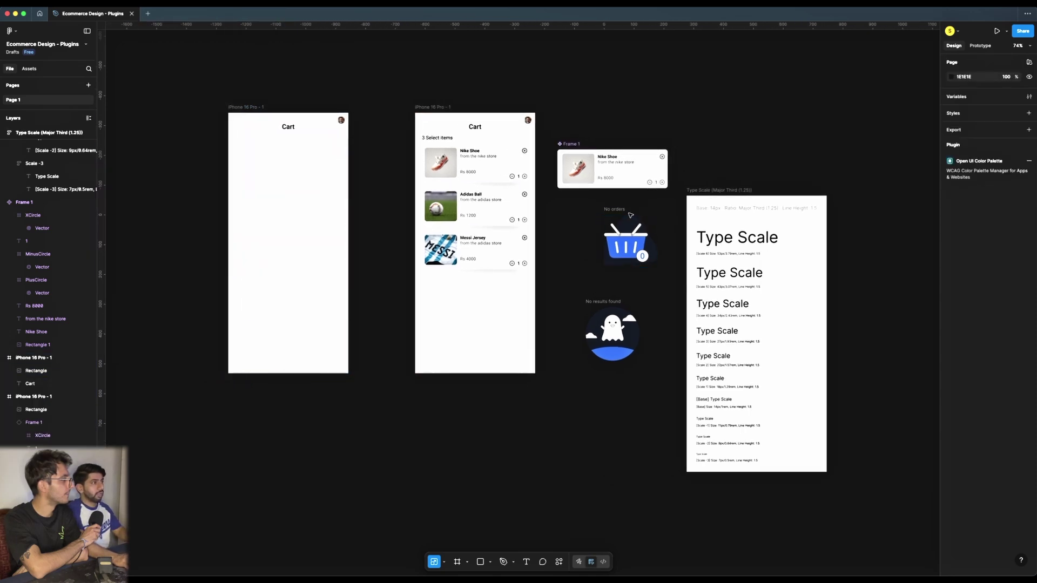
# - Place the No orders illustration inside the empty Cart frame and centre it horizontally
pyautogui.moveTo(625, 241); pyautogui.dragTo(294, 214)
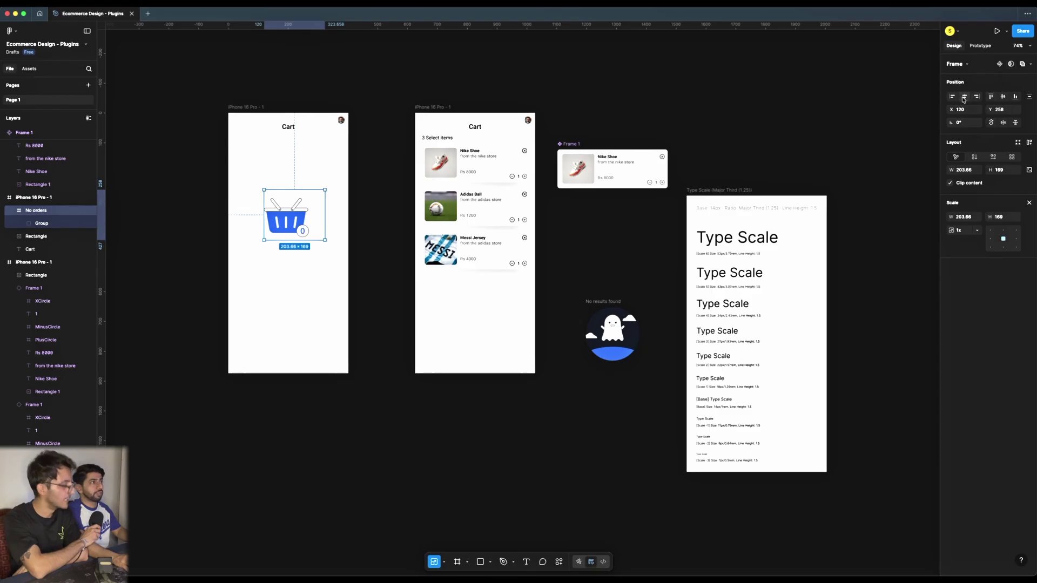
pyautogui.click(963, 97)
pyautogui.click(227, 265)
# - Add the text "No Orders" below the basket illustration in the empty Cart frame
pyautogui.press('t')
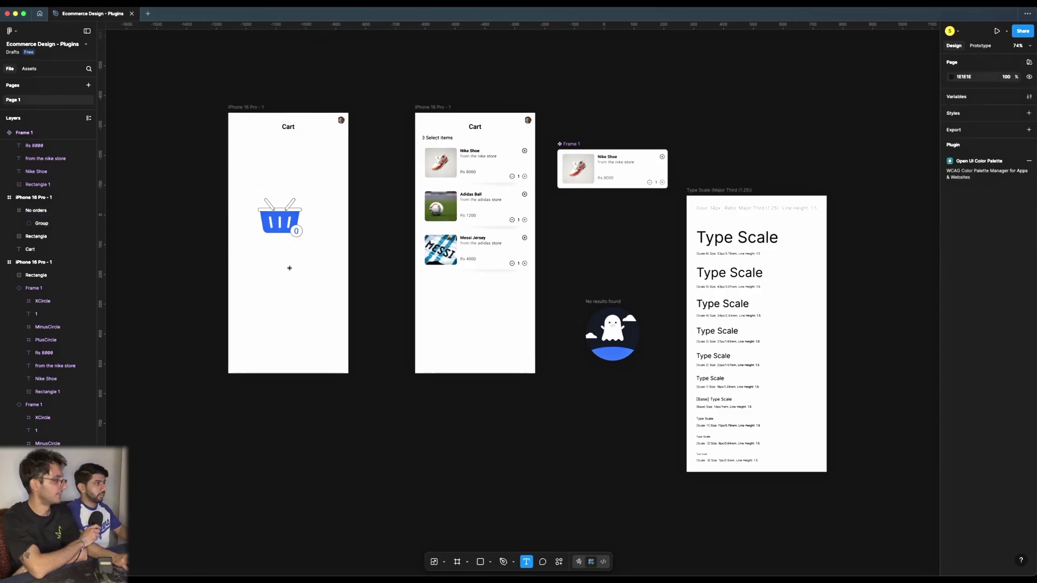
pyautogui.click(271, 257)
pyautogui.write('No Order')
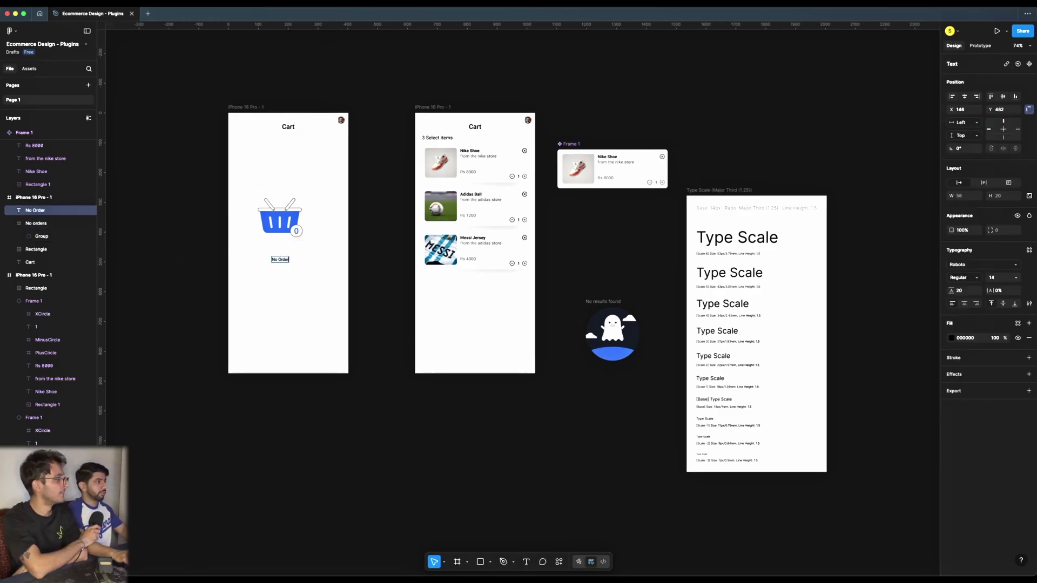
pyautogui.write('s')
pyautogui.press('Escape')
# - Make the No Orders text bold, scale it to about 120 × 38, and position it just under the basket
pyautogui.press('k')
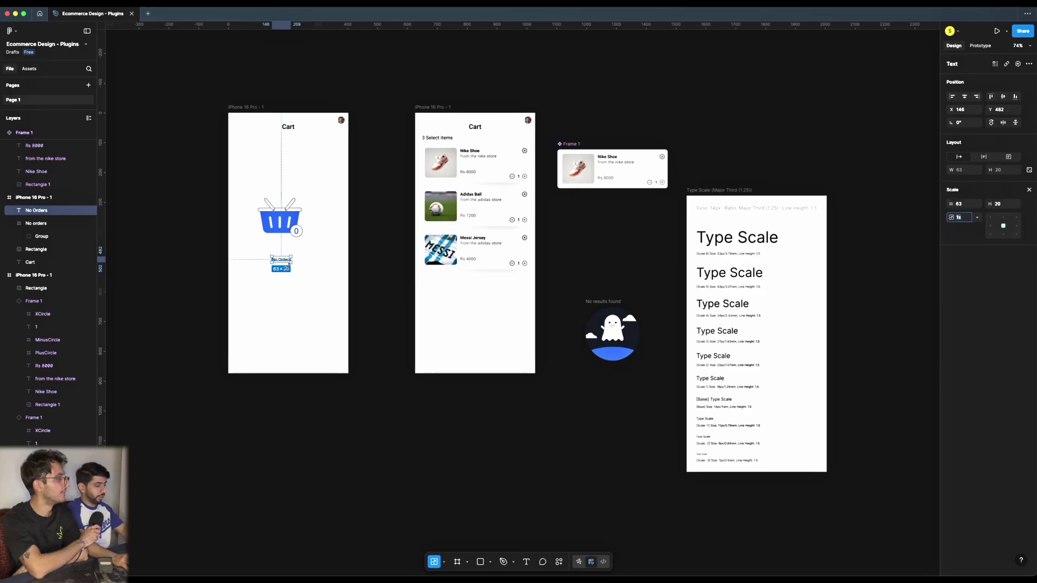
pyautogui.press('super+b')
pyautogui.scroll(5, 279, 261)
pyautogui.moveTo(296, 263); pyautogui.dragTo(304, 238)
pyautogui.click(1030, 190)
pyautogui.scroll(-5, 380, 241)
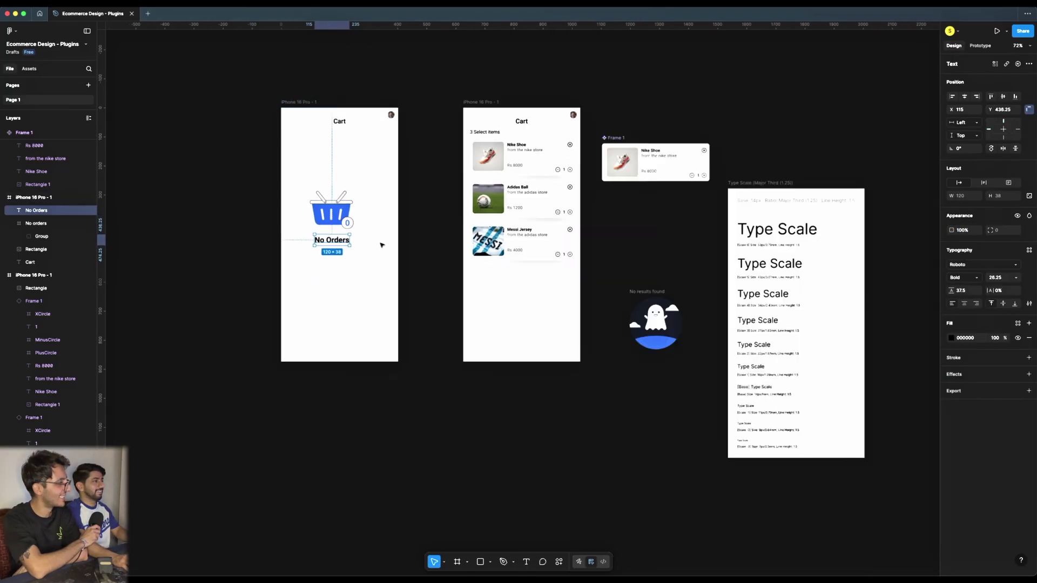
# - Narrow the No orders illustration frame to 182 and centre both the illustration and the No Orders text horizontally
pyautogui.click(419, 255)
pyautogui.hscroll(2, 419, 255)
pyautogui.click(247, 222)
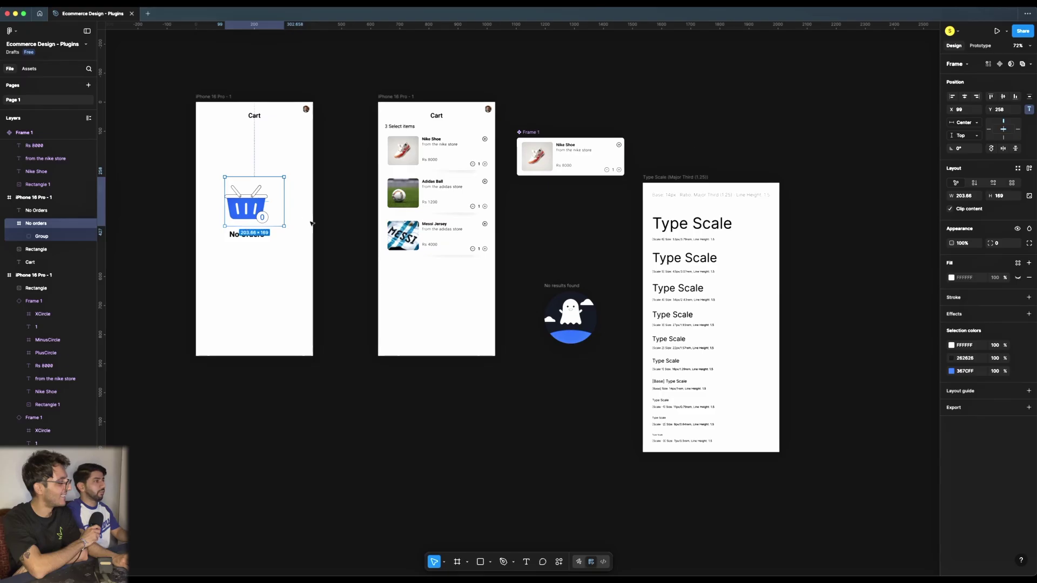
pyautogui.moveTo(284, 206); pyautogui.dragTo(278, 205)
pyautogui.click(342, 211)
pyautogui.press('super+z')
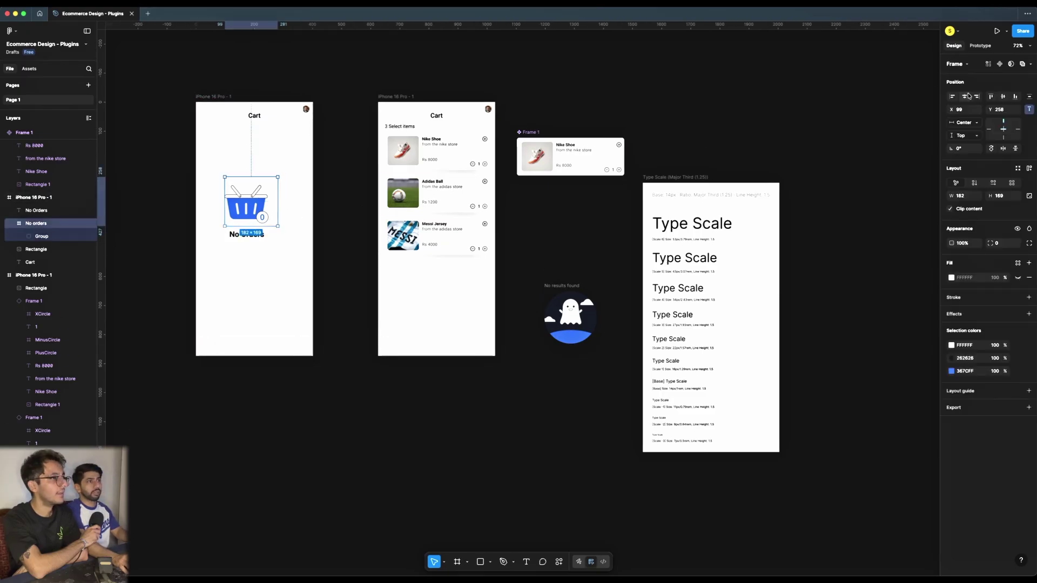
pyautogui.click(37, 210)
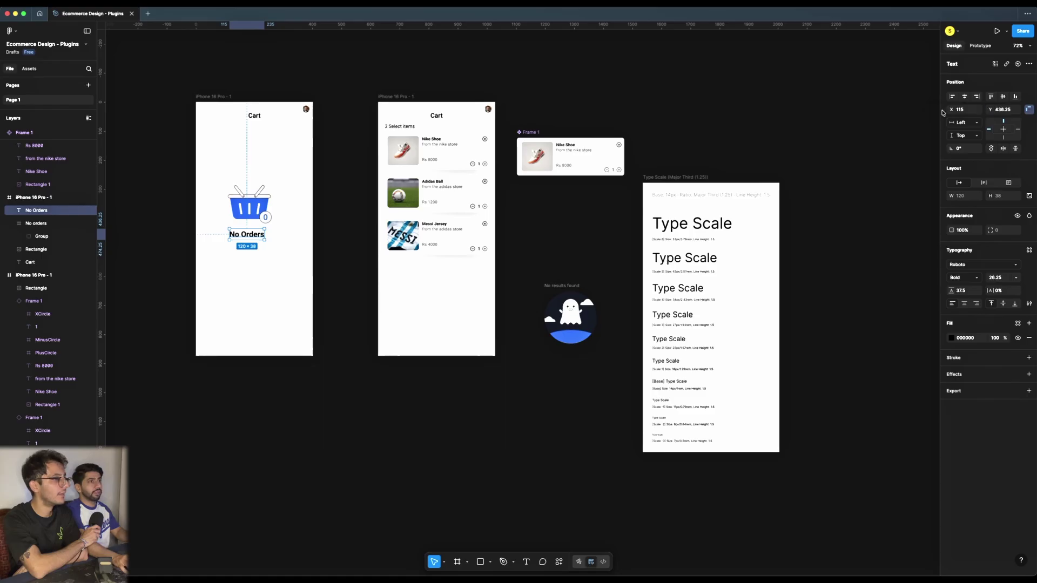
pyautogui.click(963, 99)
pyautogui.click(772, 125)
# - Delete the No results found ghost illustration from the canvas
pyautogui.moveTo(286, 273); pyautogui.dragTo(180, 263)
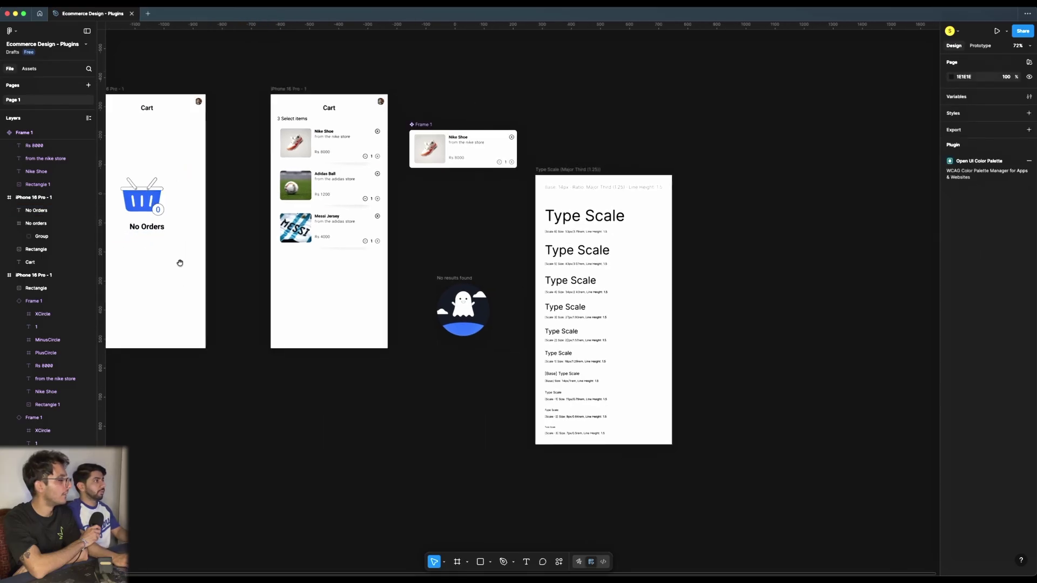
pyautogui.hscroll(1, 368, 222)
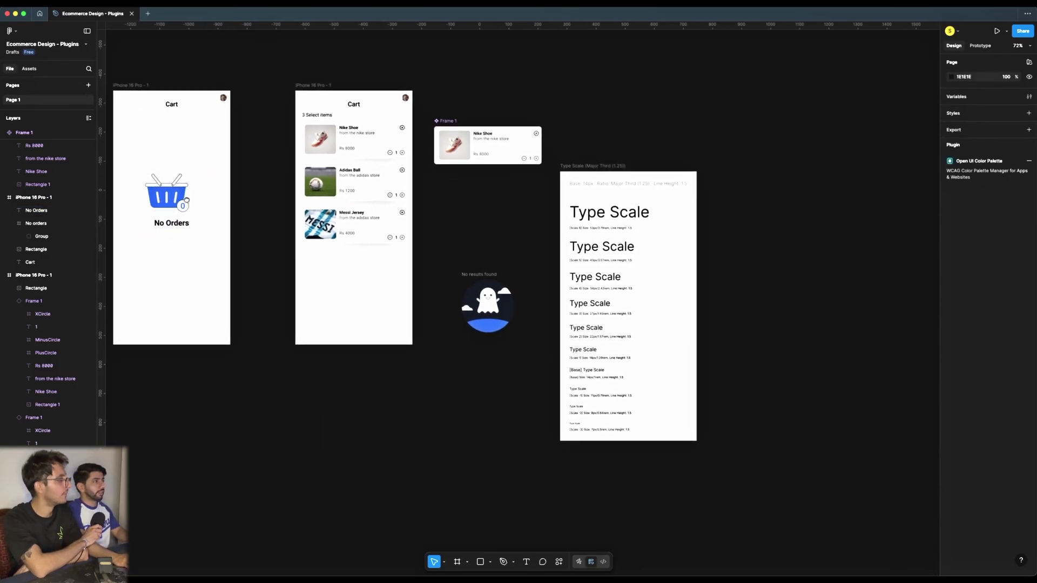
pyautogui.scroll(3, 368, 223)
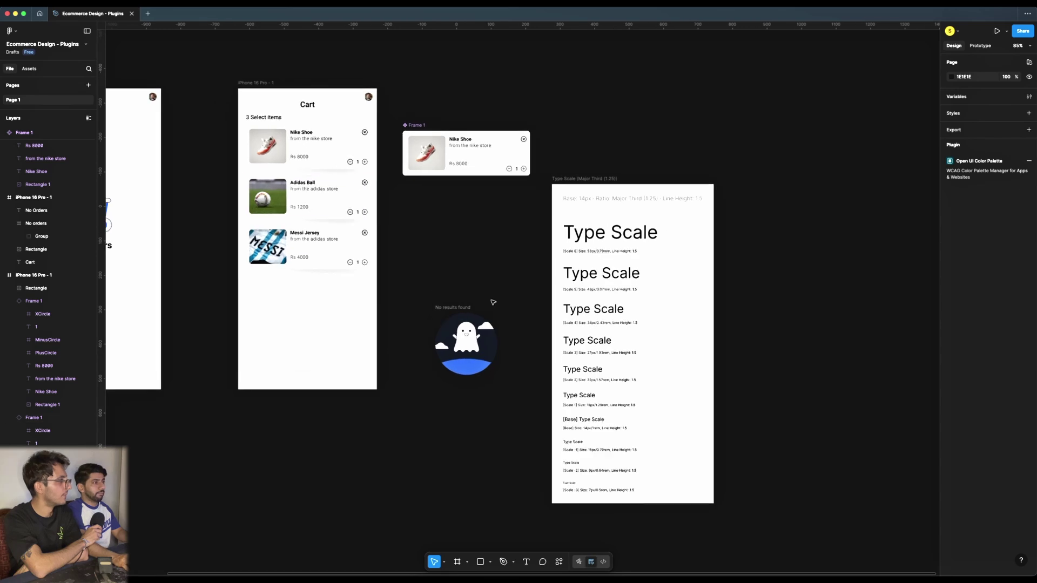
pyautogui.click(461, 309)
pyautogui.press('Delete')
# - Search the plugins for "blush" and run the Blush plugin
pyautogui.rightClick(416, 253)
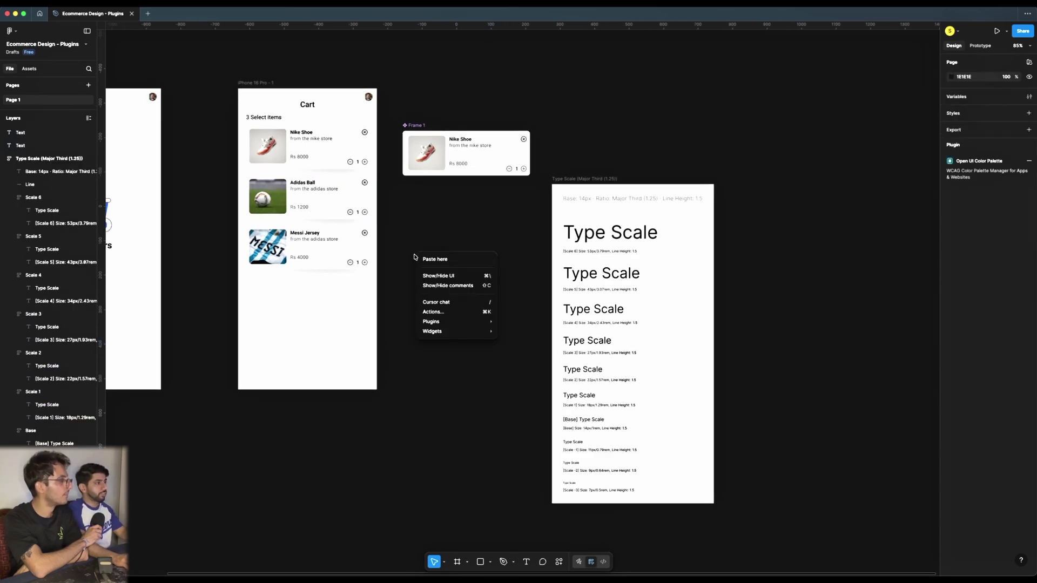
pyautogui.moveTo(441, 320)
pyautogui.click(543, 446)
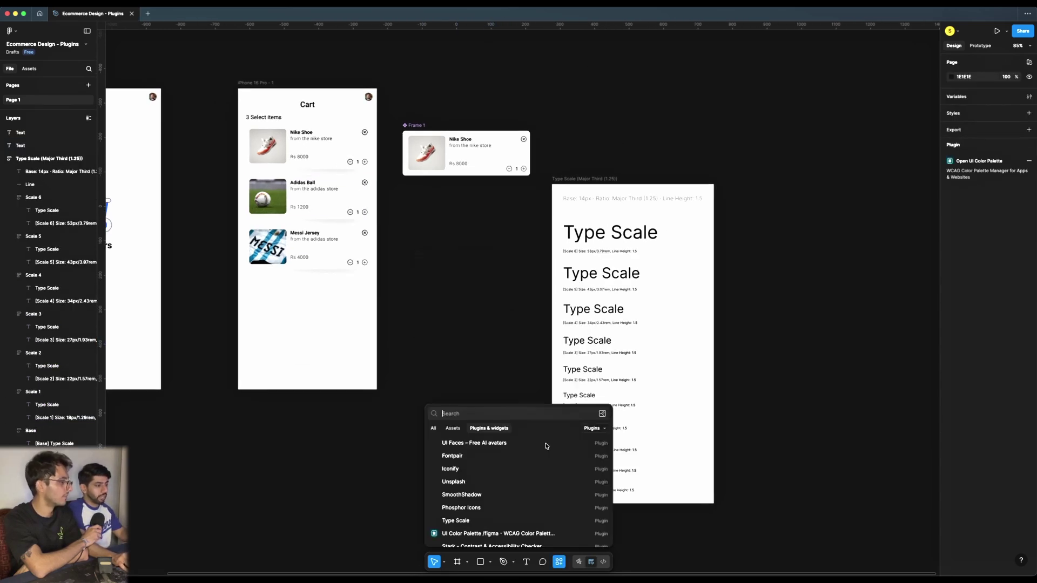
pyautogui.write('blush')
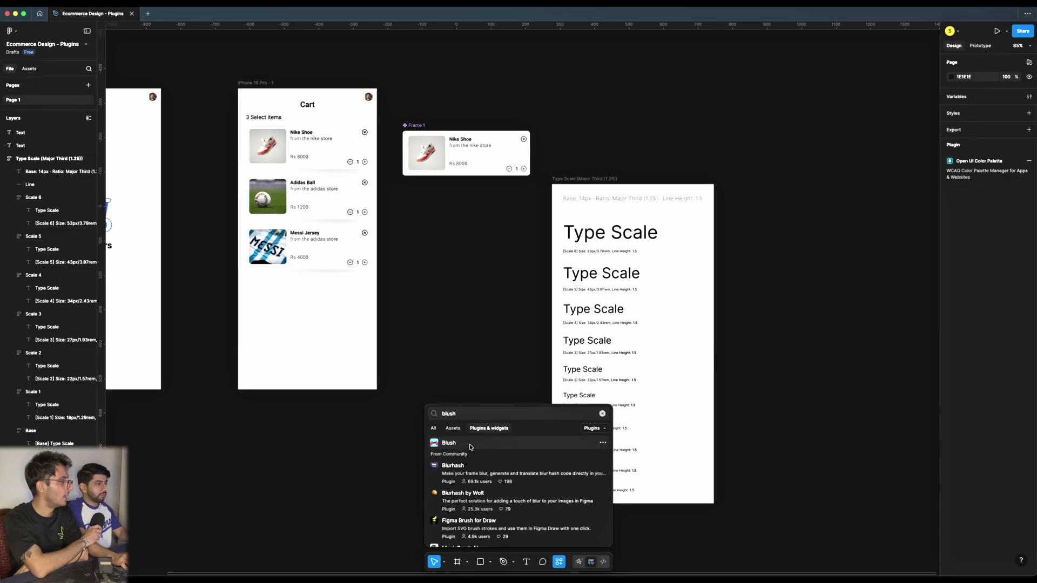
pyautogui.click(470, 447)
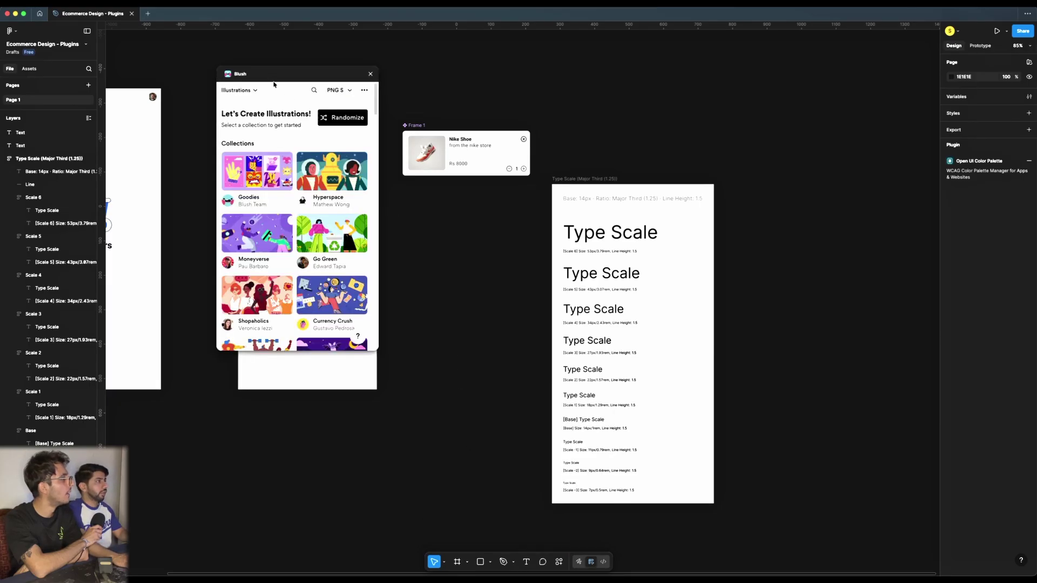
# - Look through Blush's illustration collections and open the Hyperspace collection
pyautogui.moveTo(277, 78); pyautogui.dragTo(524, 104)
pyautogui.scroll(-5, 565, 299)
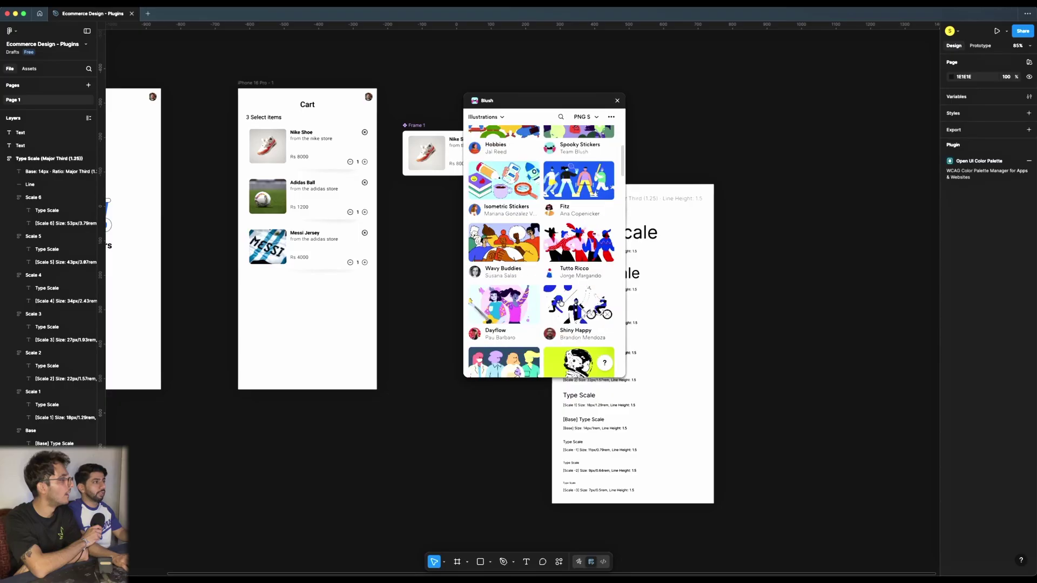
pyautogui.scroll(10, 576, 221)
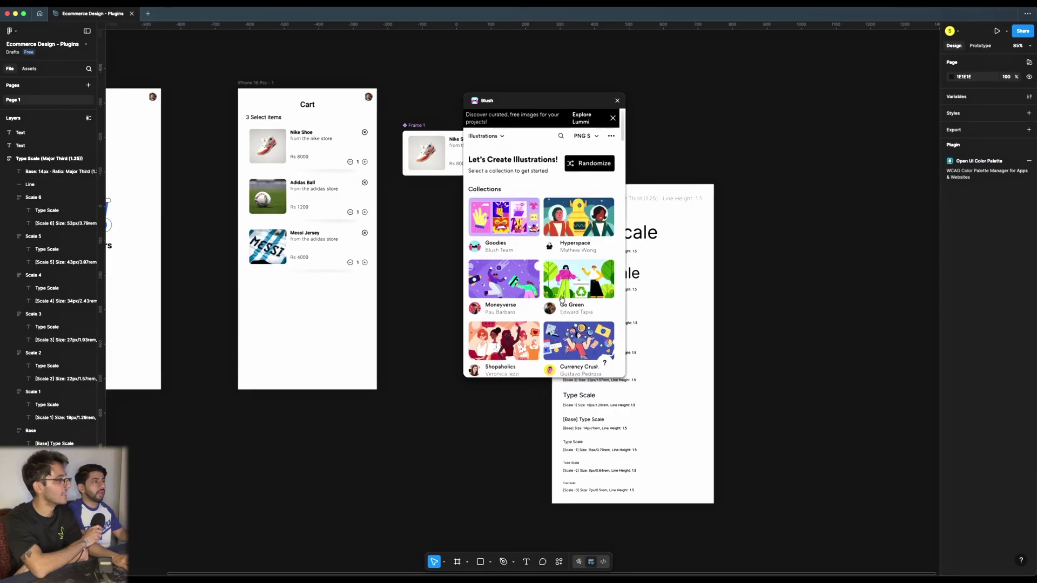
pyautogui.click(576, 221)
pyautogui.scroll(-5, 549, 308)
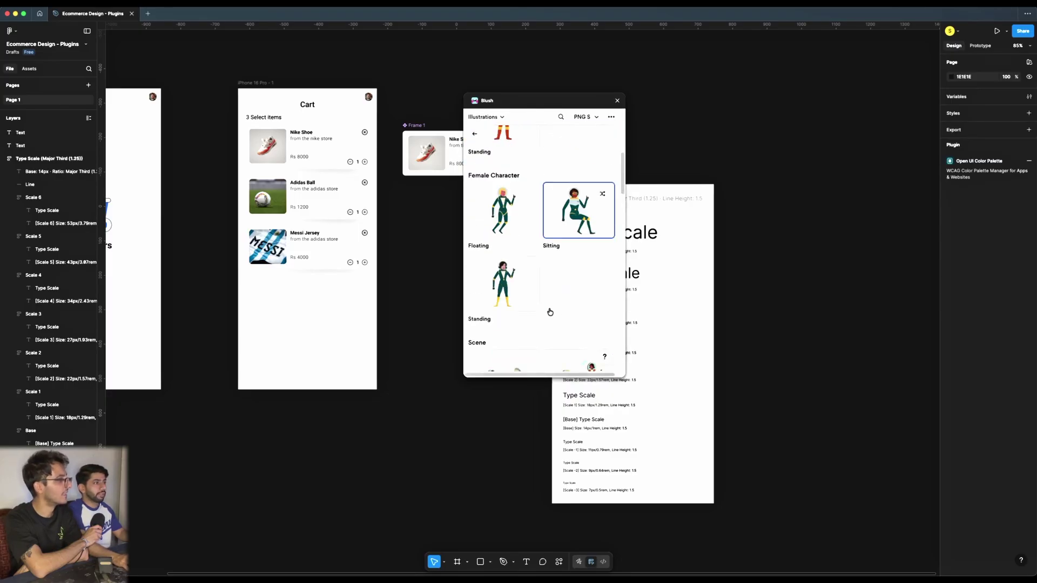
# - Try to place the Outer Space scene in the Cart frame, and insert the red-suited Floating character from Hyperspace
pyautogui.moveTo(576, 268); pyautogui.dragTo(307, 336)
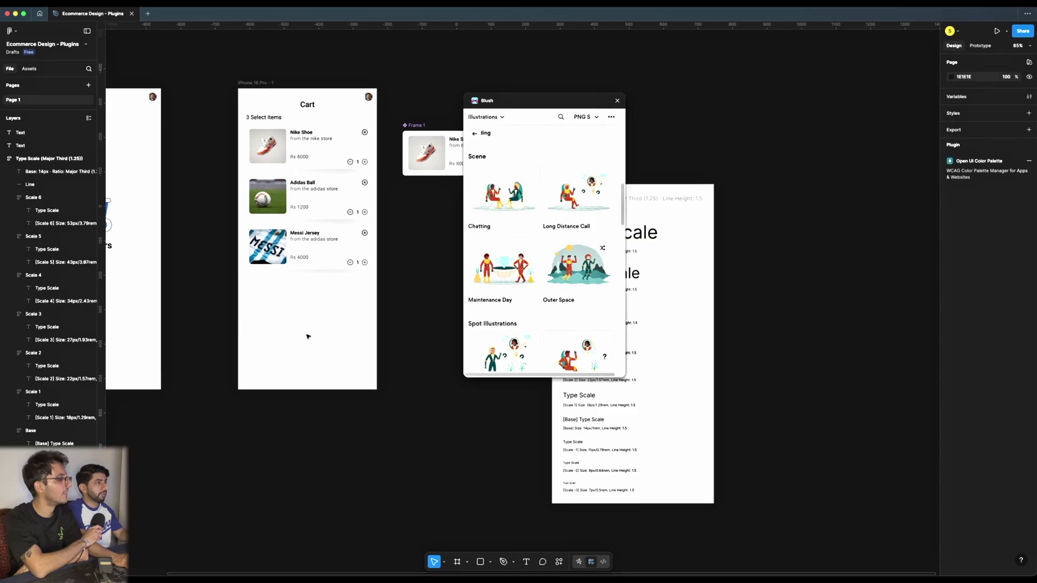
pyautogui.moveTo(577, 267); pyautogui.dragTo(308, 294)
pyautogui.scroll(10, 540, 243)
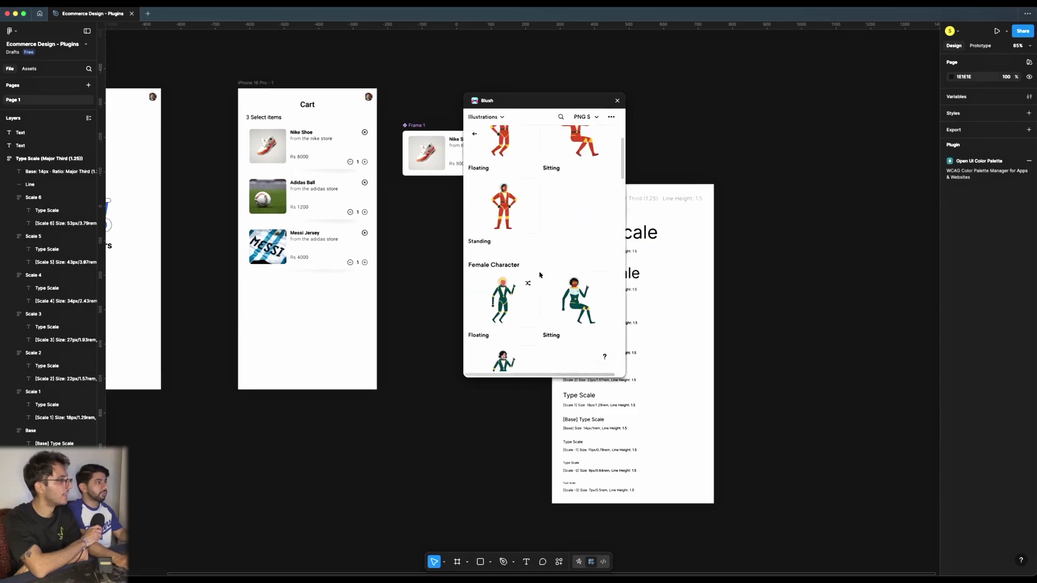
pyautogui.click(513, 304)
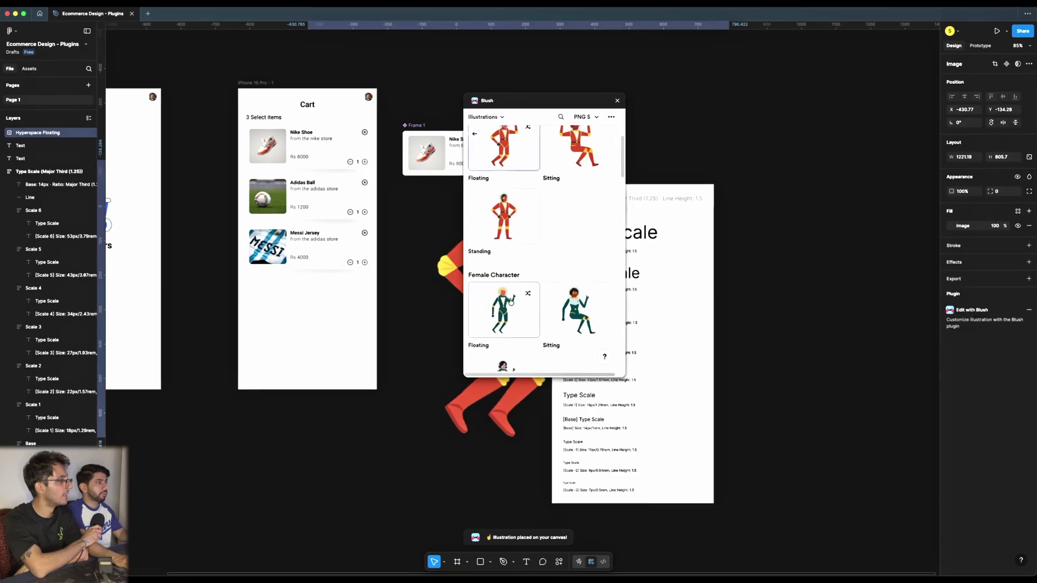
# - Place the Hyperspace Floating illustration beside the Type Scale frame at X 645, Y -257, scale it to 233 × 153.73, and close Blush
pyautogui.moveTo(531, 180); pyautogui.dragTo(902, 138)
pyautogui.hscroll(5, 747, 356)
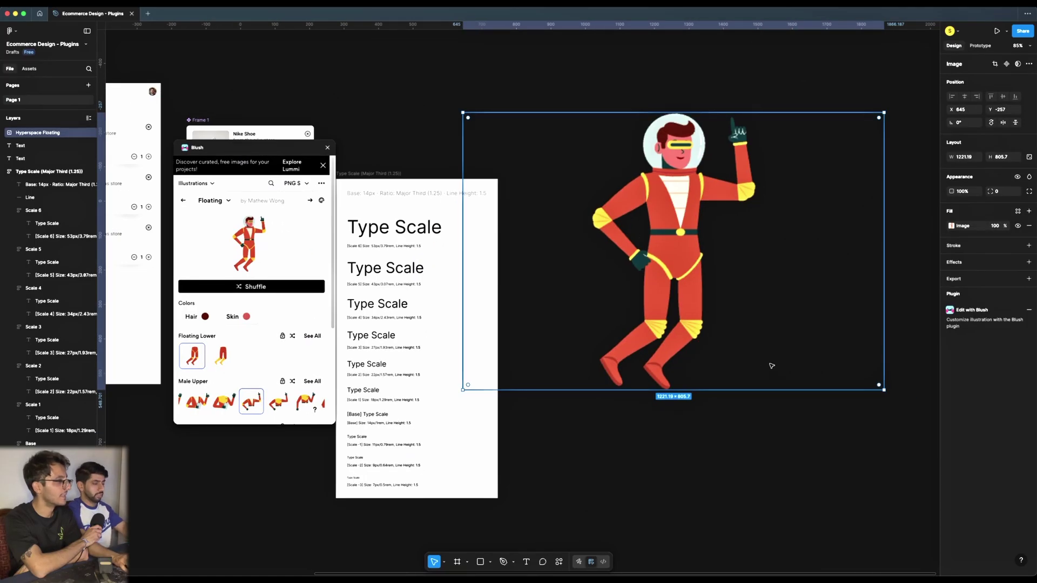
pyautogui.press('k')
pyautogui.moveTo(898, 396); pyautogui.dragTo(543, 165)
pyautogui.hscroll(-4, 574, 186)
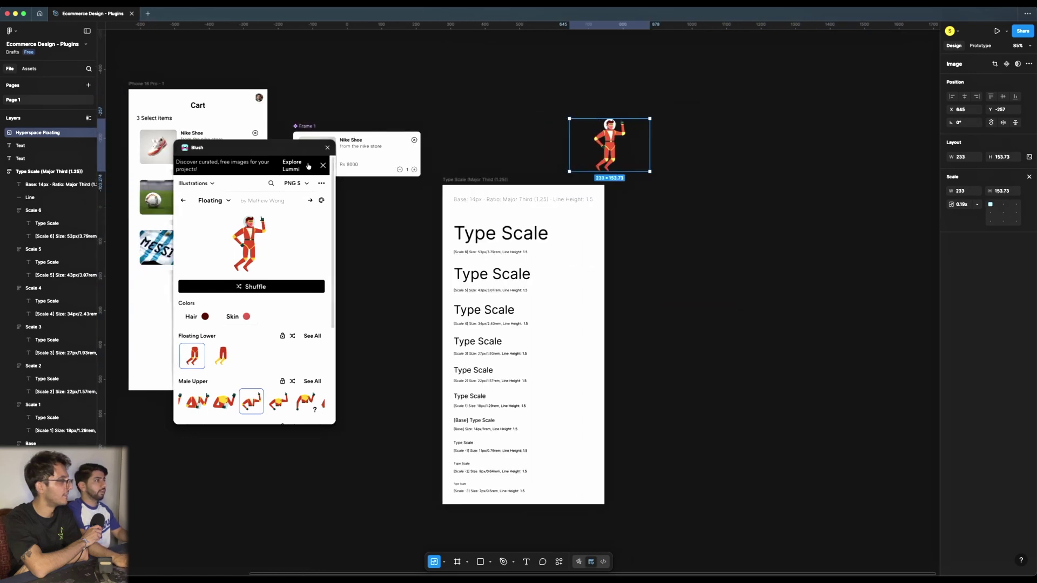
pyautogui.click(328, 149)
# - Try to place the Hyperspace Floating illustration over the filled Cart frame's header, and undo the move
pyautogui.moveTo(585, 153); pyautogui.dragTo(138, 123)
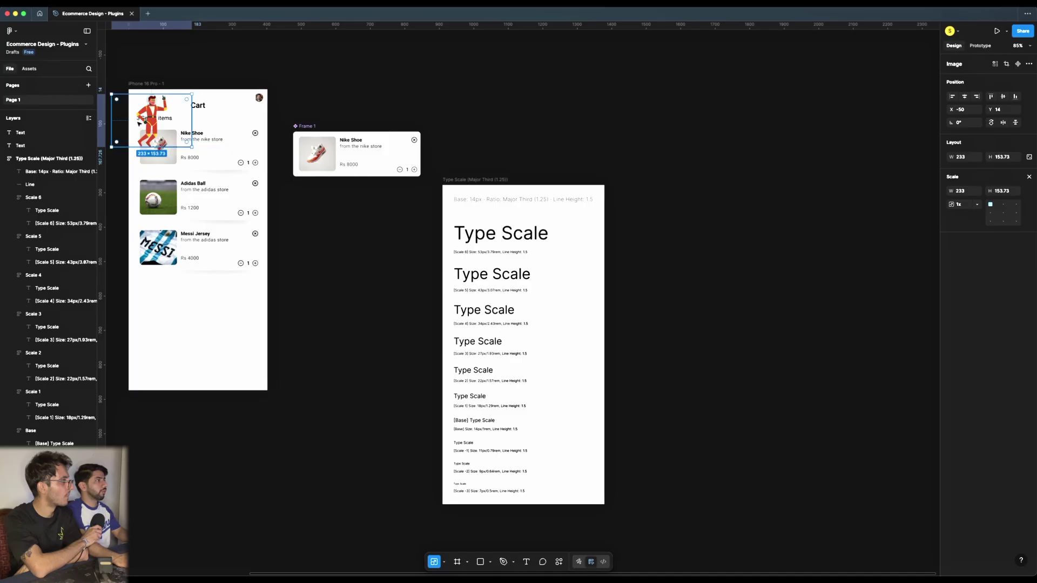
pyautogui.press('super+z')
pyautogui.hscroll(-4, 664, 137)
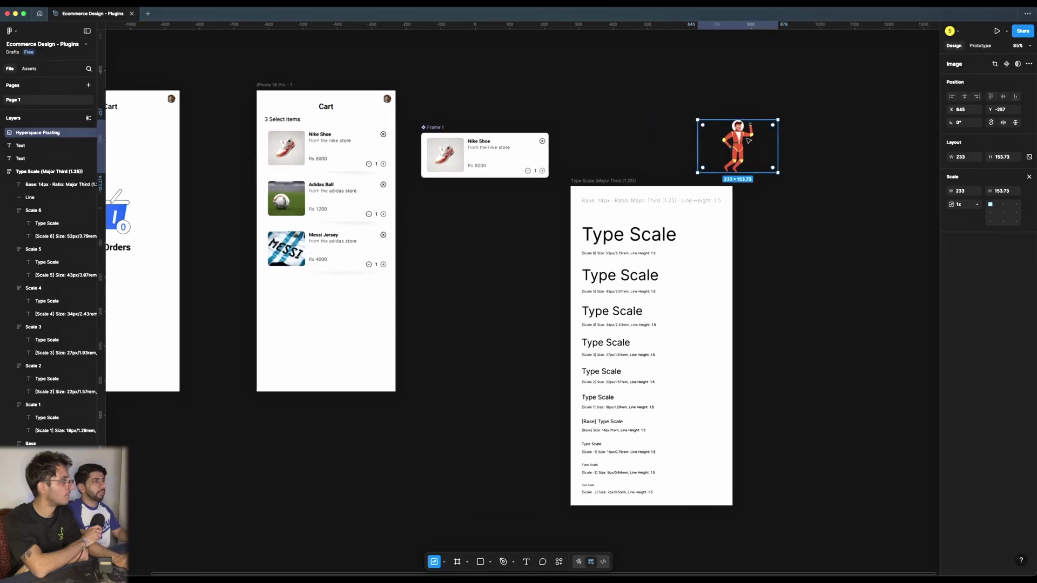
pyautogui.press('super+z')
pyautogui.hscroll(-3, 463, 213)
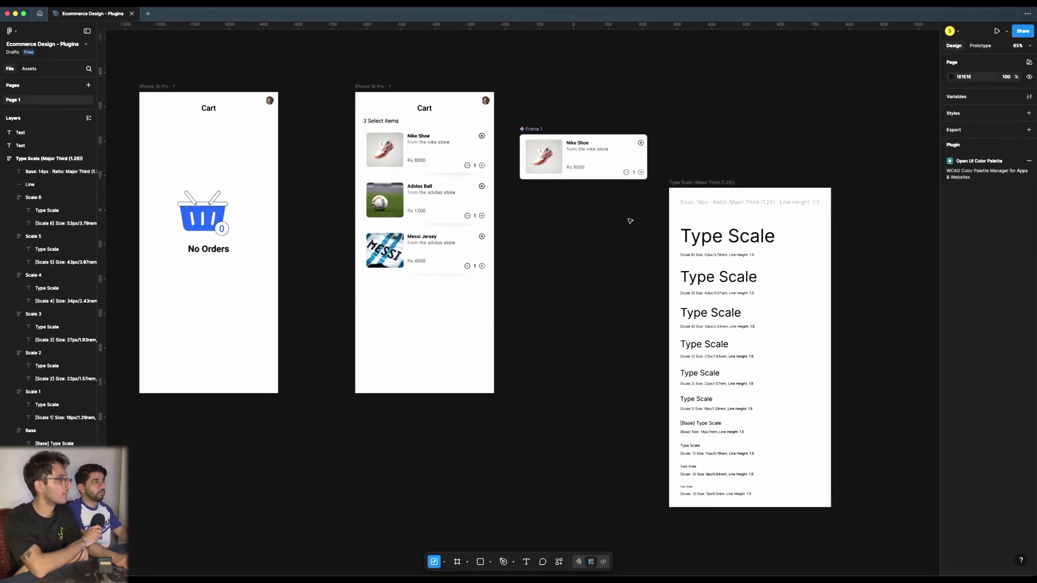
pyautogui.press('super+shift+z')
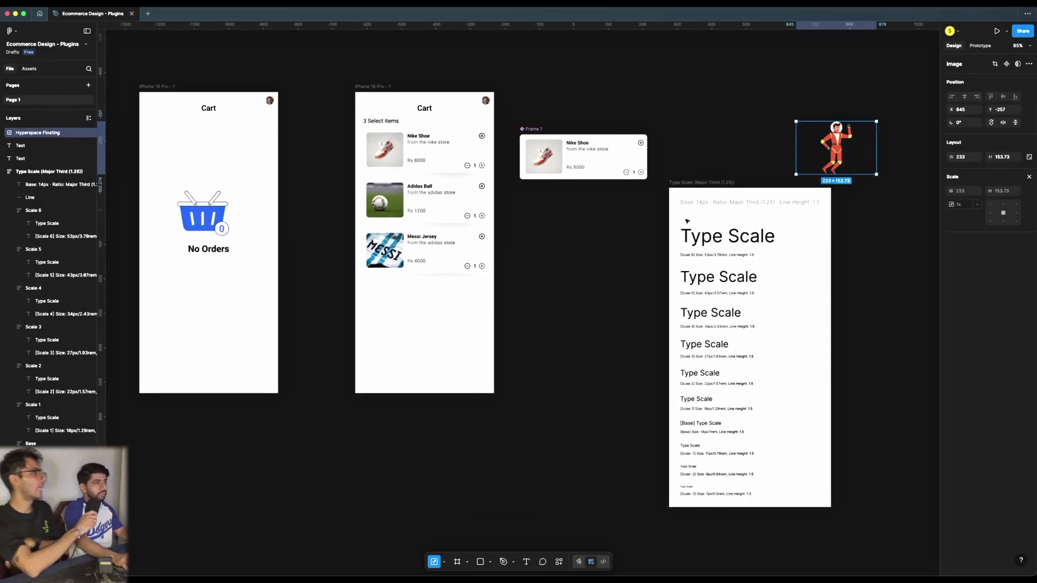
pyautogui.click(704, 160)
pyautogui.click(832, 146)
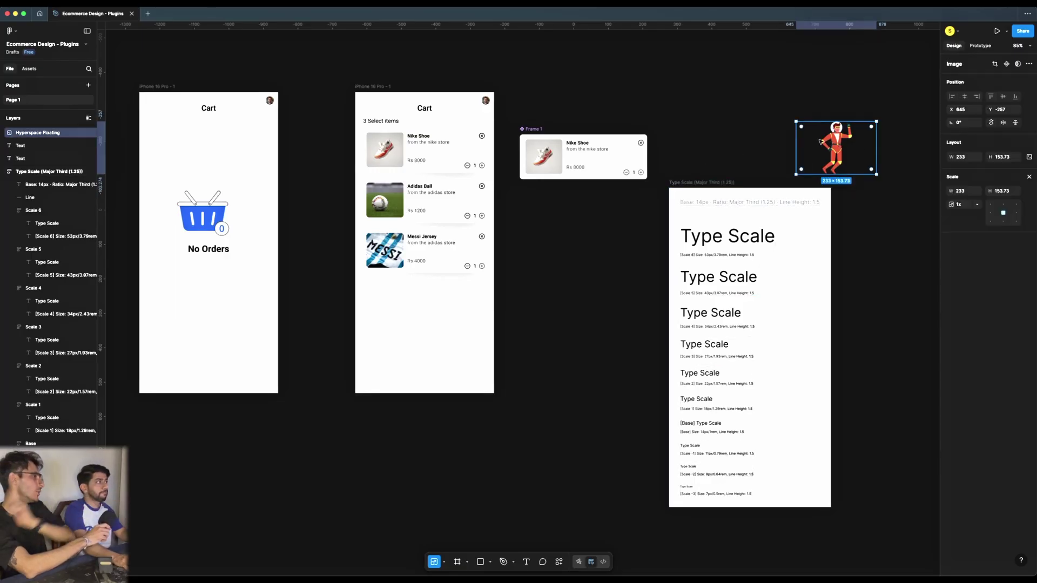
pyautogui.click(770, 111)
pyautogui.hscroll(1, 536, 240)
pyautogui.hscroll(1, 536, 241)
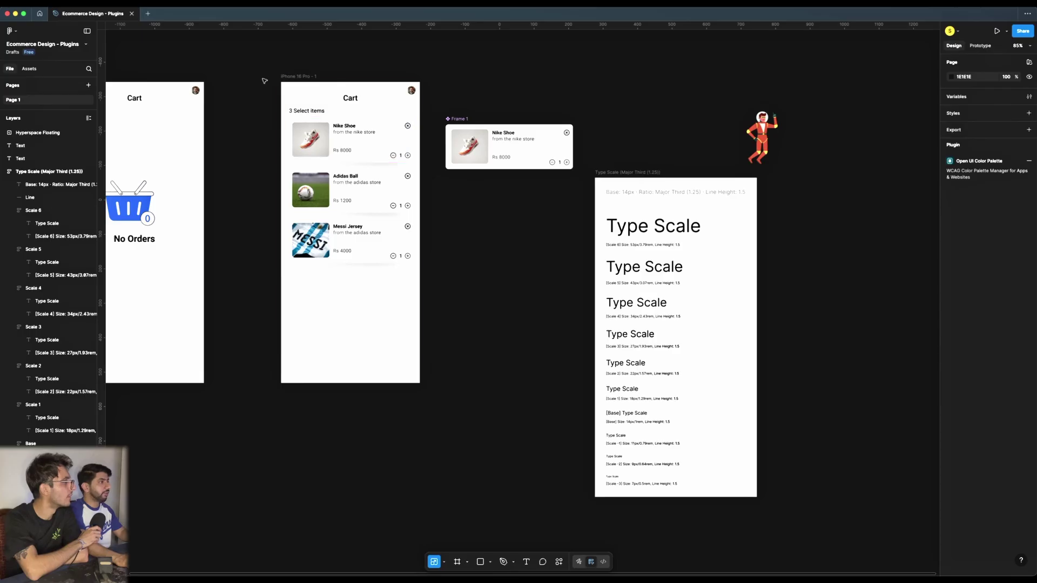
# - With the filled Cart frame selected, search the plugins for "gradient" and run GradientForge - Free mesh gradients
pyautogui.click(300, 77)
pyautogui.rightClick(306, 79)
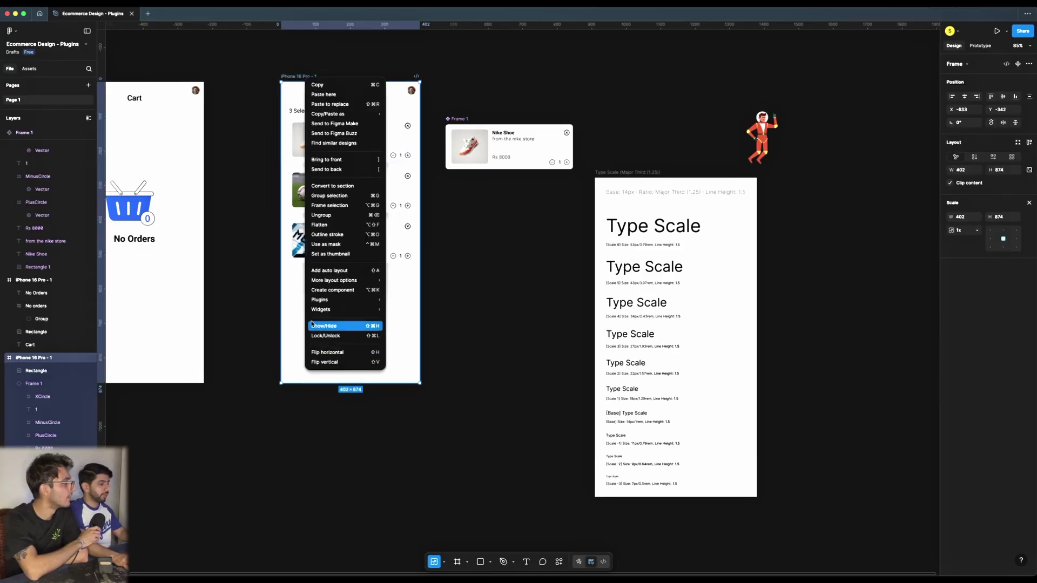
pyautogui.moveTo(321, 309)
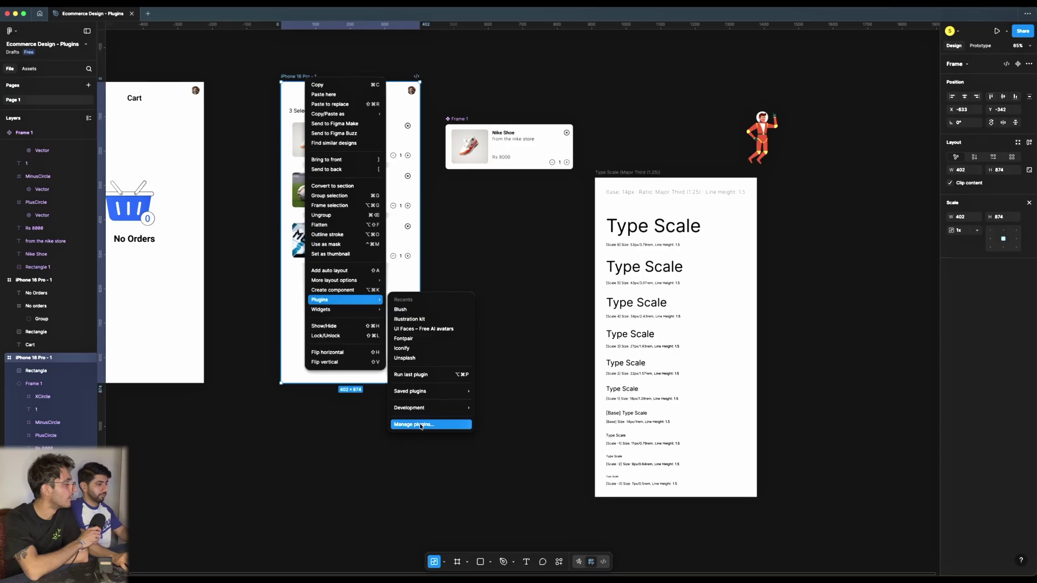
pyautogui.click(421, 425)
pyautogui.write('gradient')
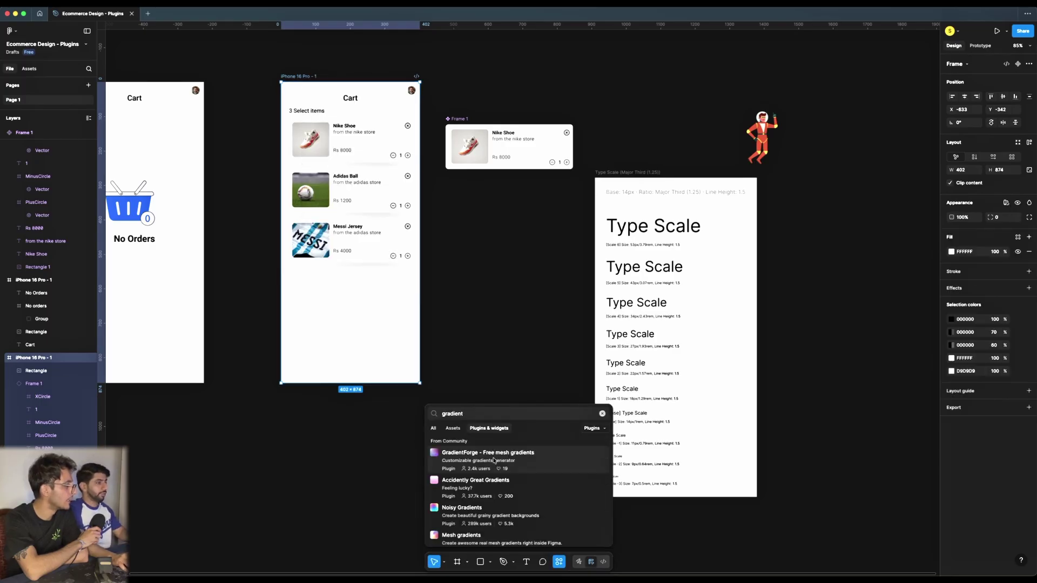
pyautogui.scroll(2, 514, 486)
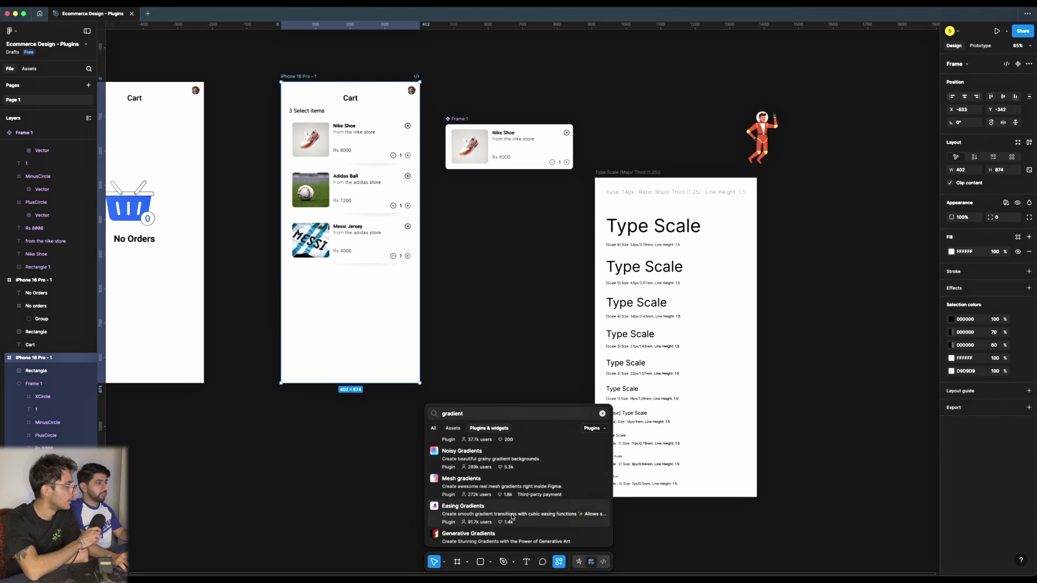
pyautogui.click(514, 468)
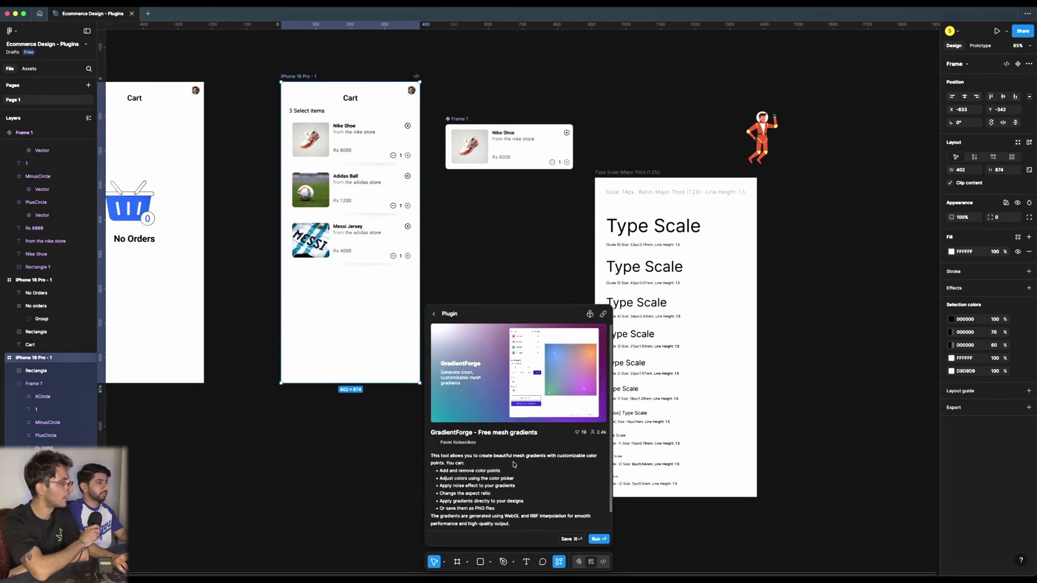
pyautogui.click(595, 539)
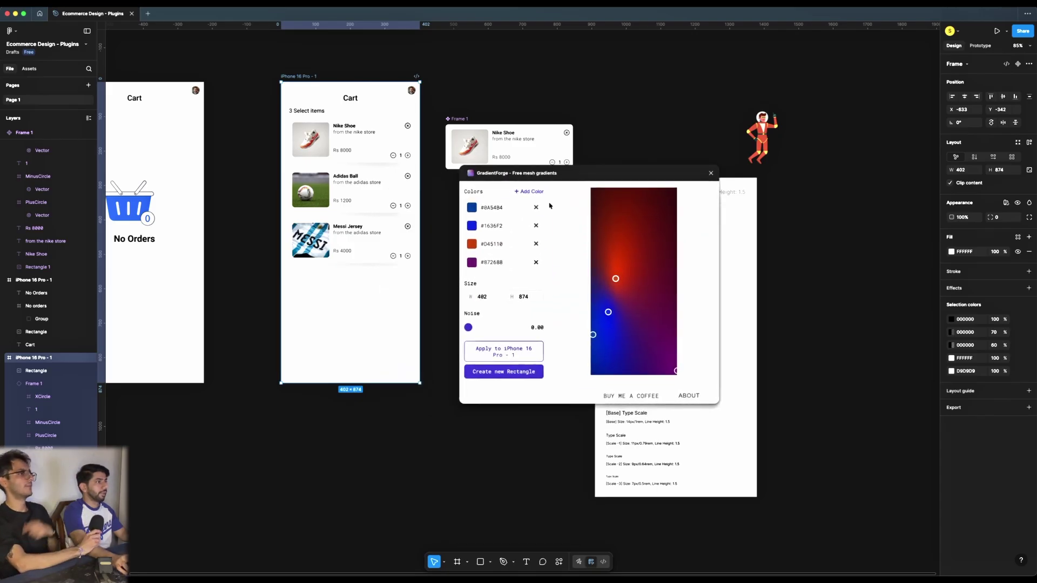
# - Set the first two mesh gradient colours to #4285DD and #323A66
pyautogui.click(472, 208)
pyautogui.click(622, 280)
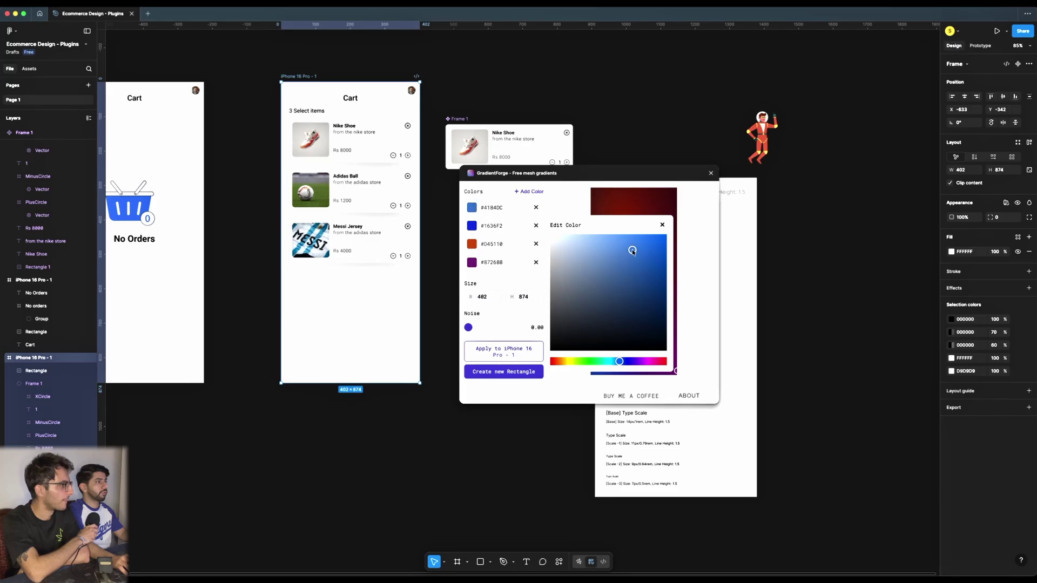
pyautogui.click(458, 227)
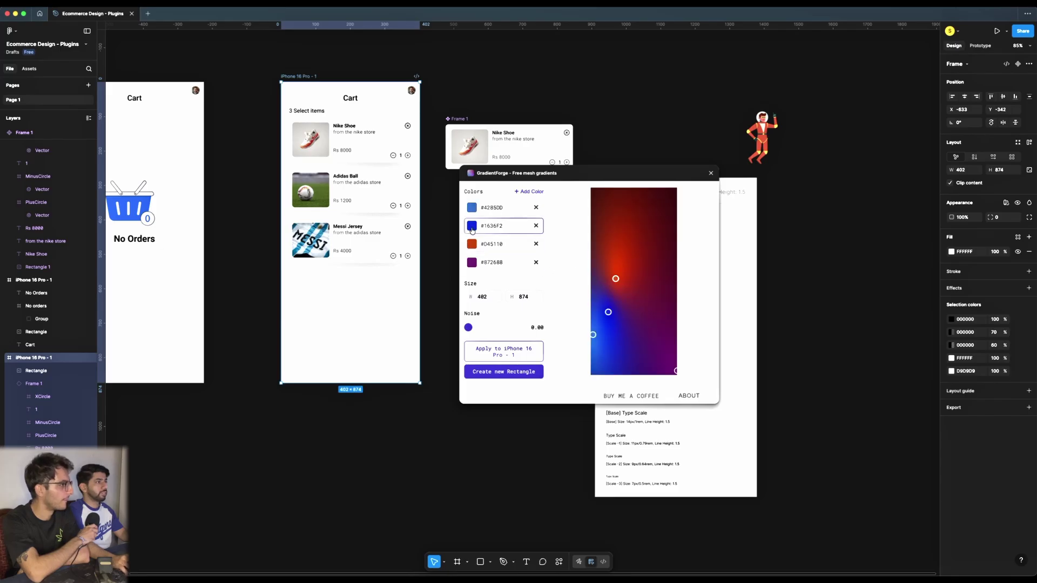
pyautogui.click(472, 226)
pyautogui.click(609, 323)
pyautogui.click(616, 222)
# - Rearrange the mesh points, moving red to the upper edge, both blues further inside, and purple up along its edge
pyautogui.moveTo(620, 282); pyautogui.dragTo(641, 202)
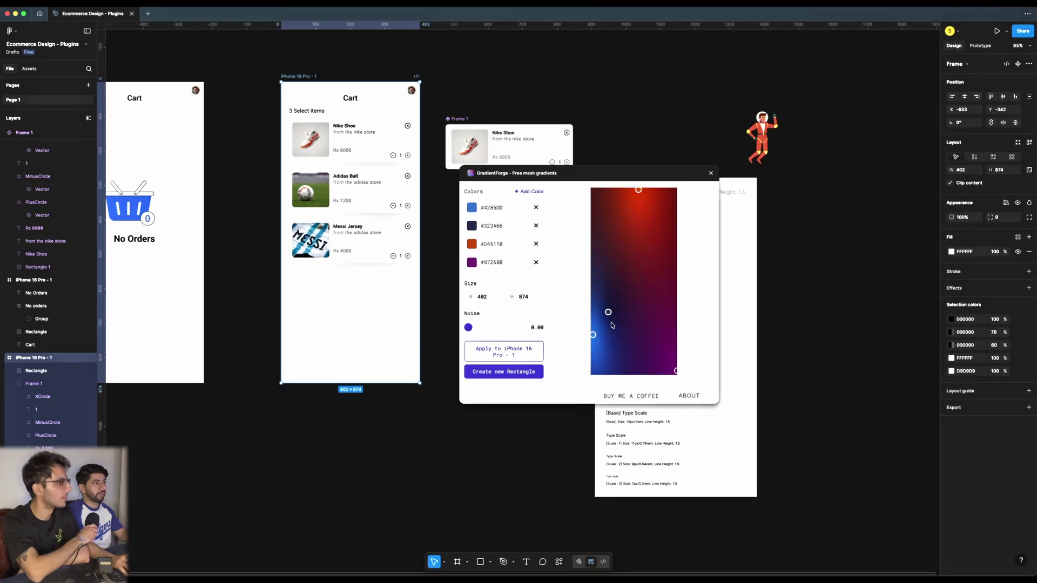
pyautogui.moveTo(608, 315); pyautogui.dragTo(616, 286)
pyautogui.moveTo(594, 336); pyautogui.dragTo(614, 333)
pyautogui.moveTo(675, 371); pyautogui.dragTo(664, 316)
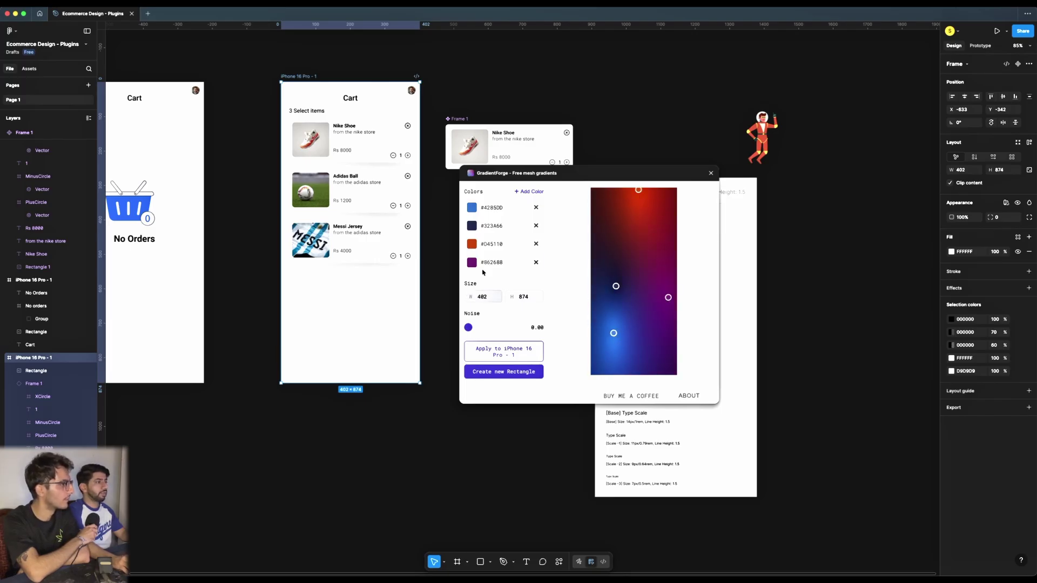
# - Change the purple mesh colour to the light pink #CB93CC
pyautogui.click(469, 262)
pyautogui.click(586, 225)
pyautogui.click(520, 195)
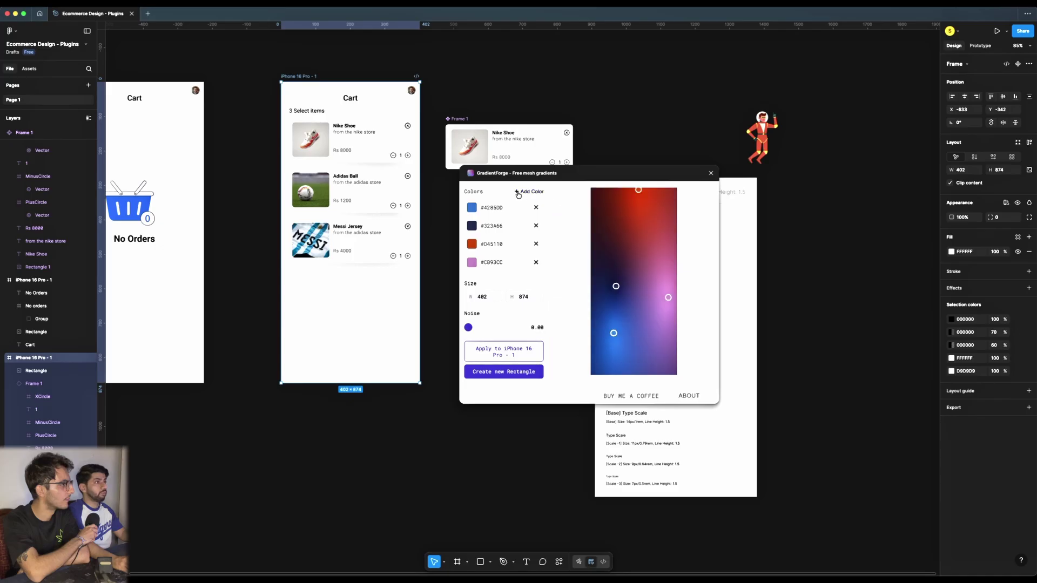
# - Add six more random colours to the mesh gradient and generate it as a new 402 × 874 rectangle
pyautogui.click(520, 194)
pyautogui.click(531, 192)
pyautogui.click(531, 192)
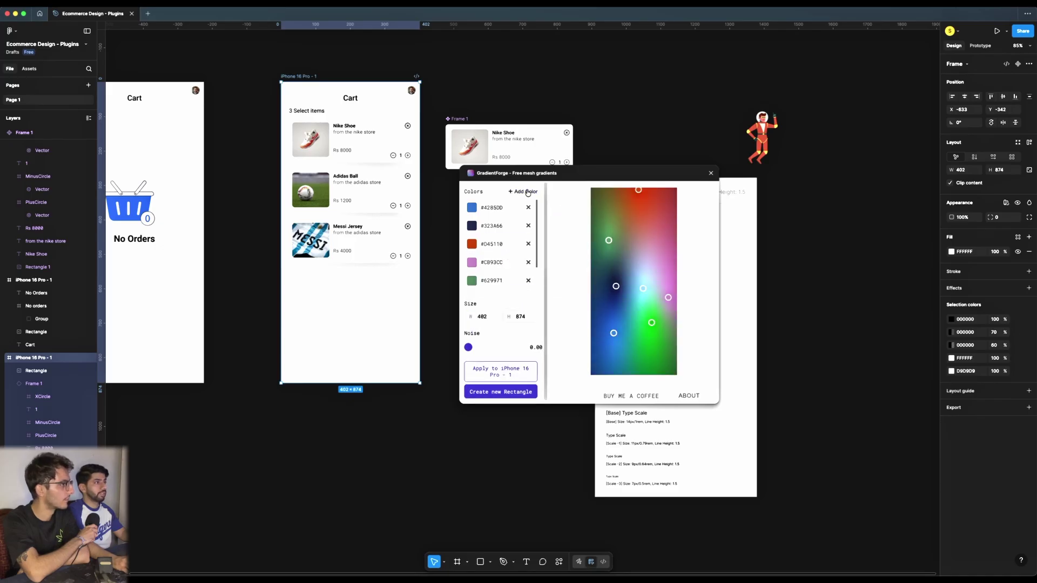
pyautogui.click(531, 192)
pyautogui.click(531, 193)
pyautogui.click(531, 192)
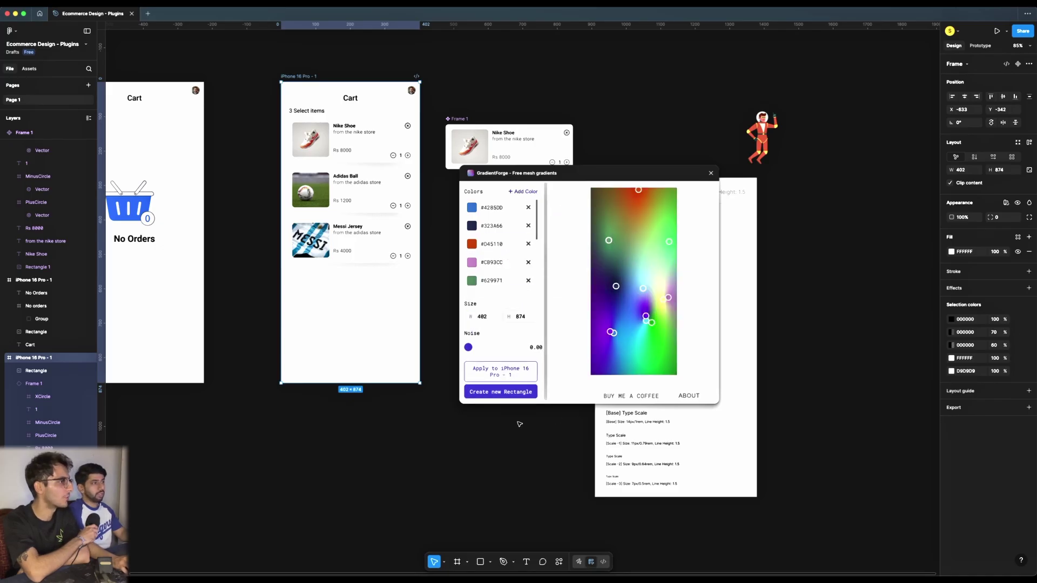
pyautogui.click(502, 393)
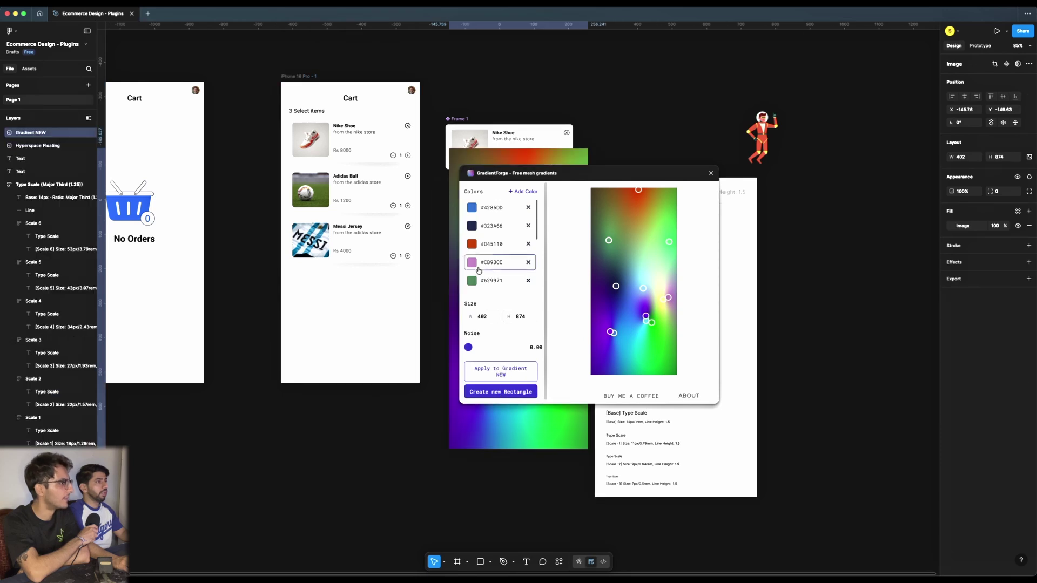
# - Move the gradient rectangle into the filled Cart frame, align it to the frame's top-left corner, and send it behind the content
pyautogui.hotkey('ctrl', 'x')
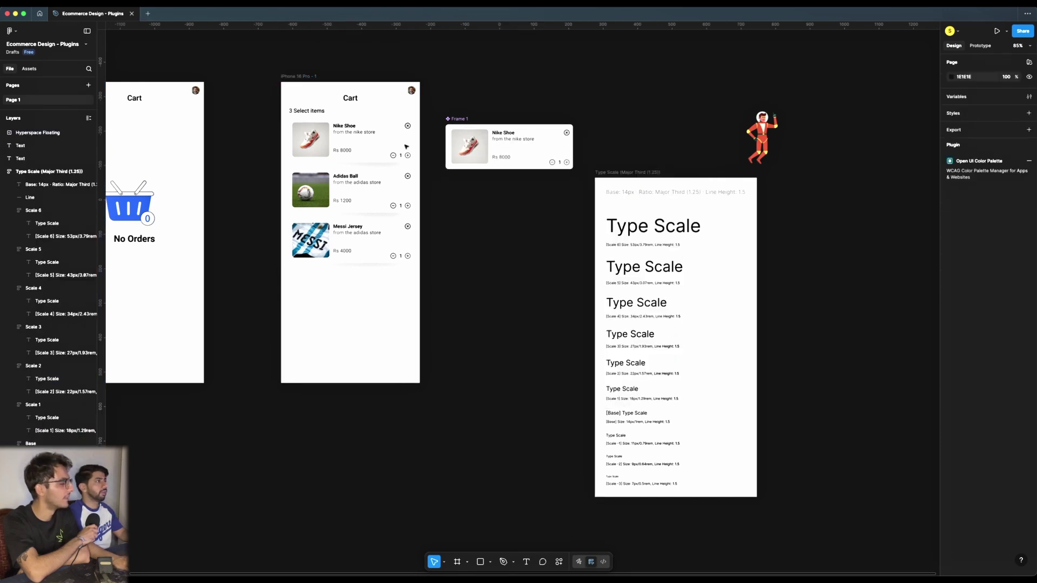
pyautogui.click(298, 76)
pyautogui.hotkey('ctrl', 'v')
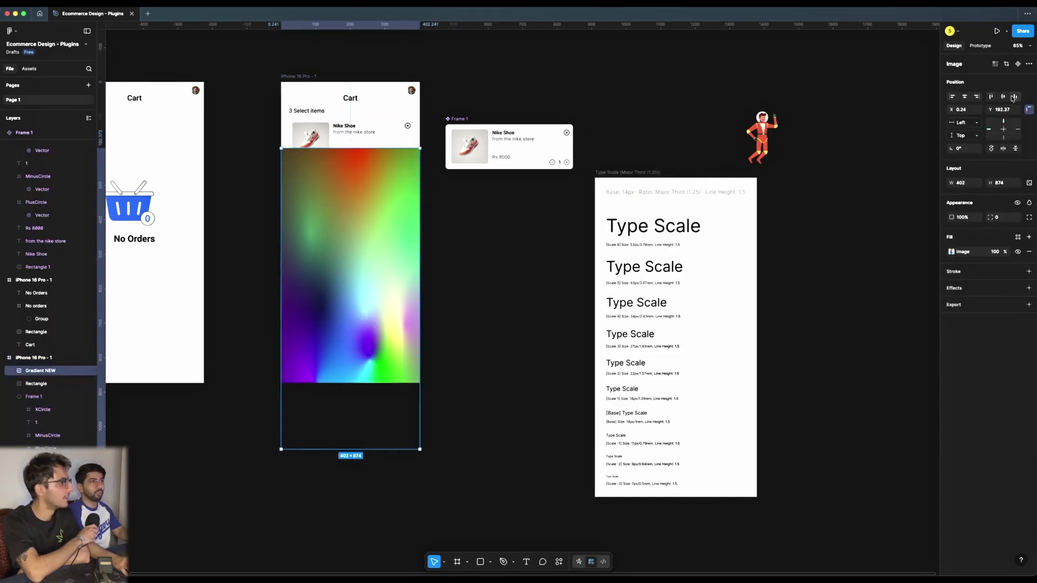
pyautogui.click(991, 96)
pyautogui.click(952, 96)
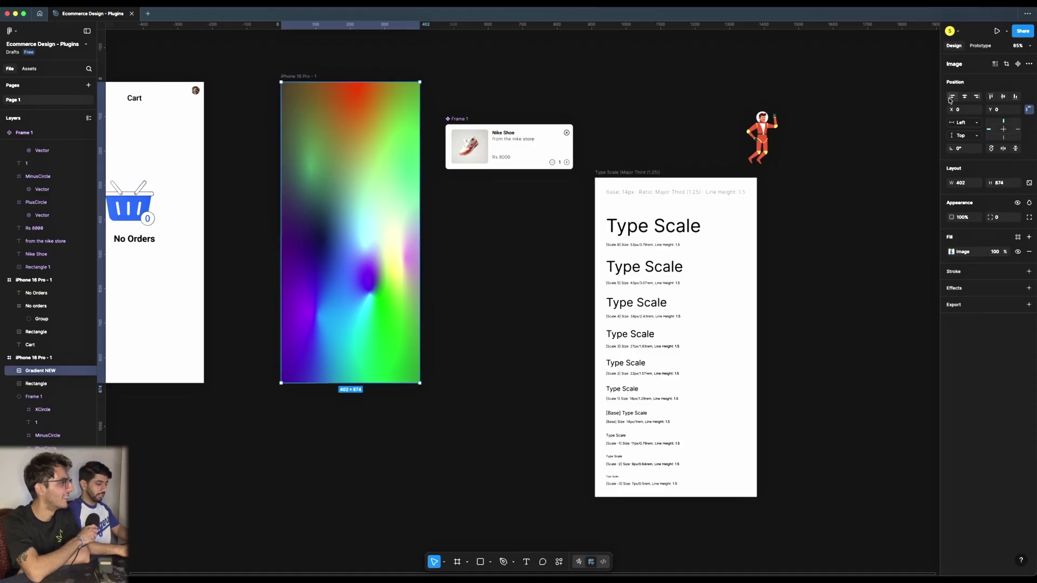
pyautogui.press('[')
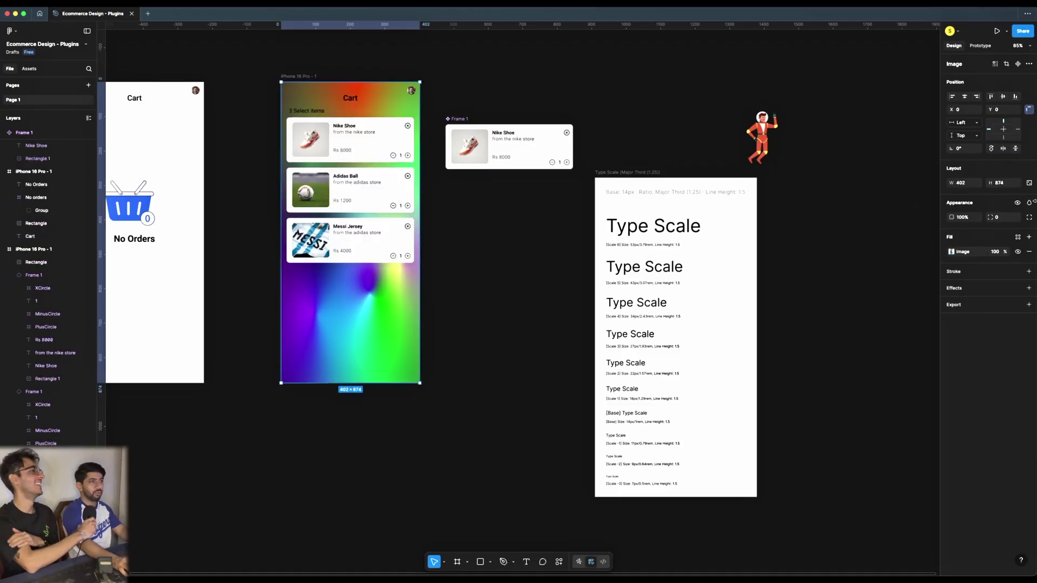
# - Set the gradient image's fill opacity in the Cart frame to 10%
pyautogui.click(992, 252)
pyautogui.write('10')
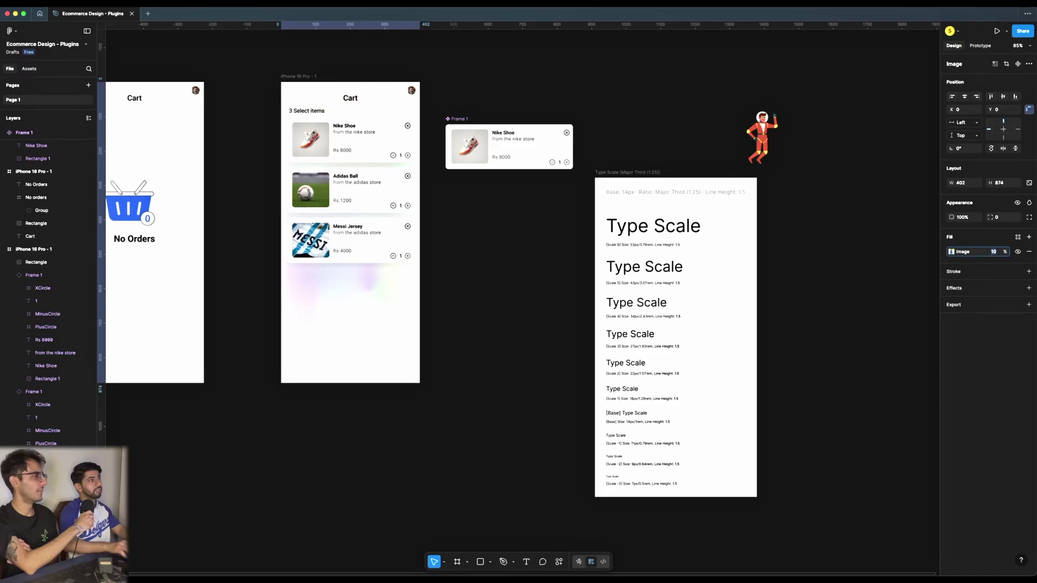
pyautogui.click(543, 262)
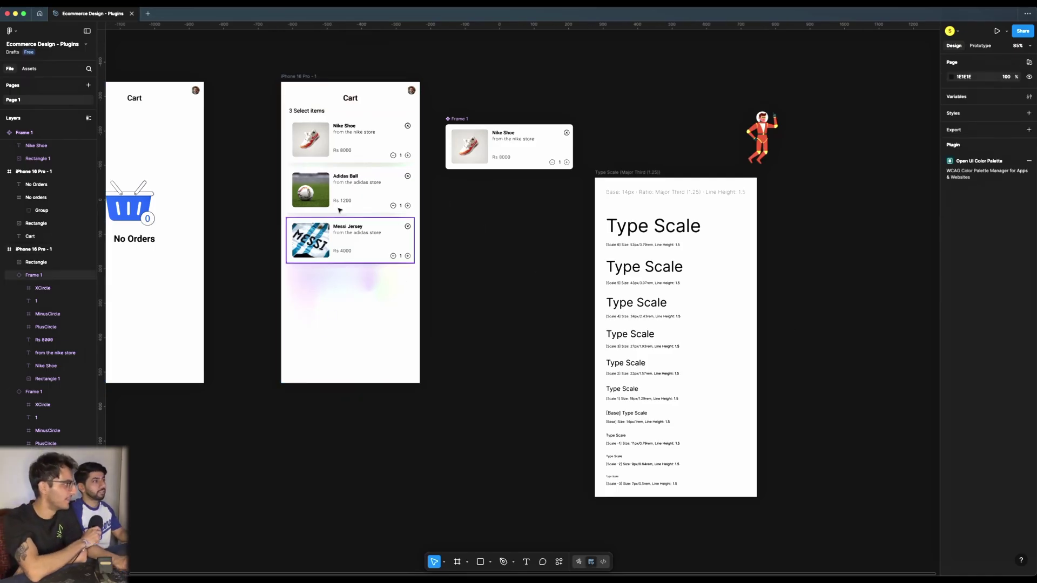
pyautogui.scroll(-1, 475, 297)
pyautogui.hscroll(-1, 475, 297)
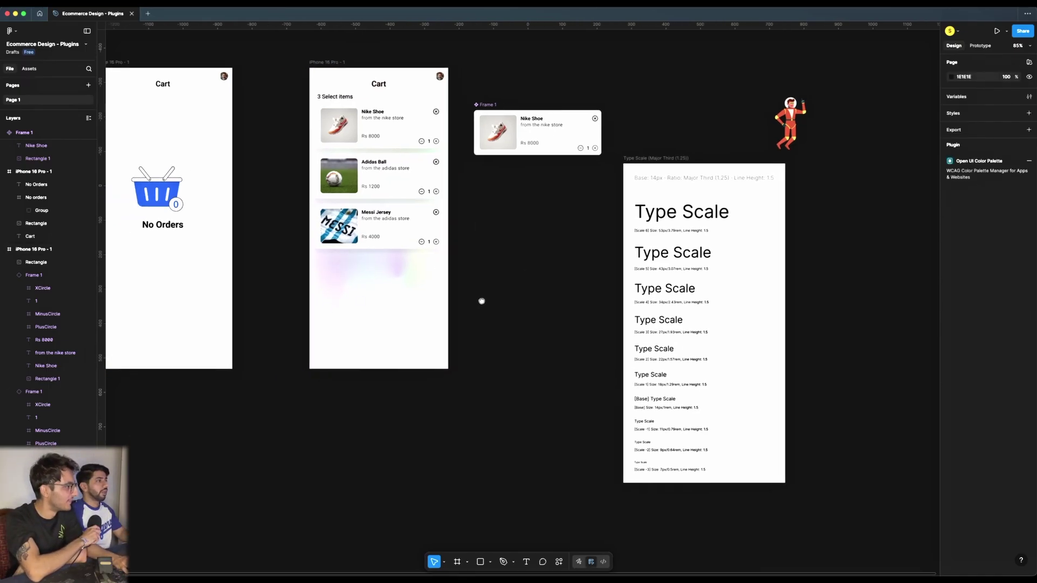
pyautogui.hscroll(1, 482, 302)
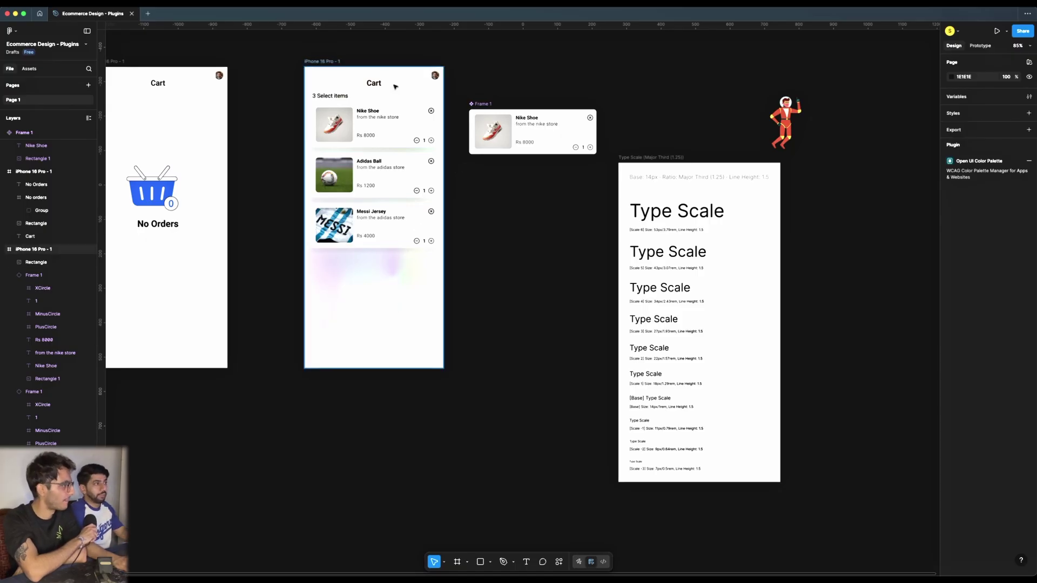
pyautogui.click(374, 311)
pyautogui.click(469, 223)
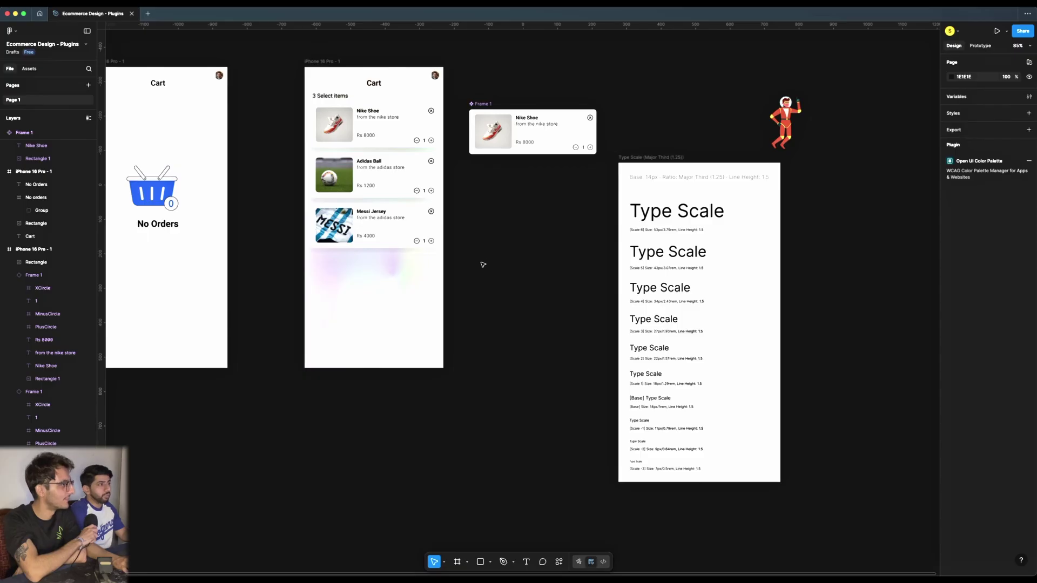
# - Draw a 247 × 843 rectangle between the filled Cart frame and the Type Scale frame, and give it a linear gradient fill
pyautogui.press('r')
pyautogui.moveTo(480, 218)
pyautogui.mouseDown()
pyautogui.moveTo(540, 498)
pyautogui.moveTo(565, 508)
pyautogui.mouseUp()
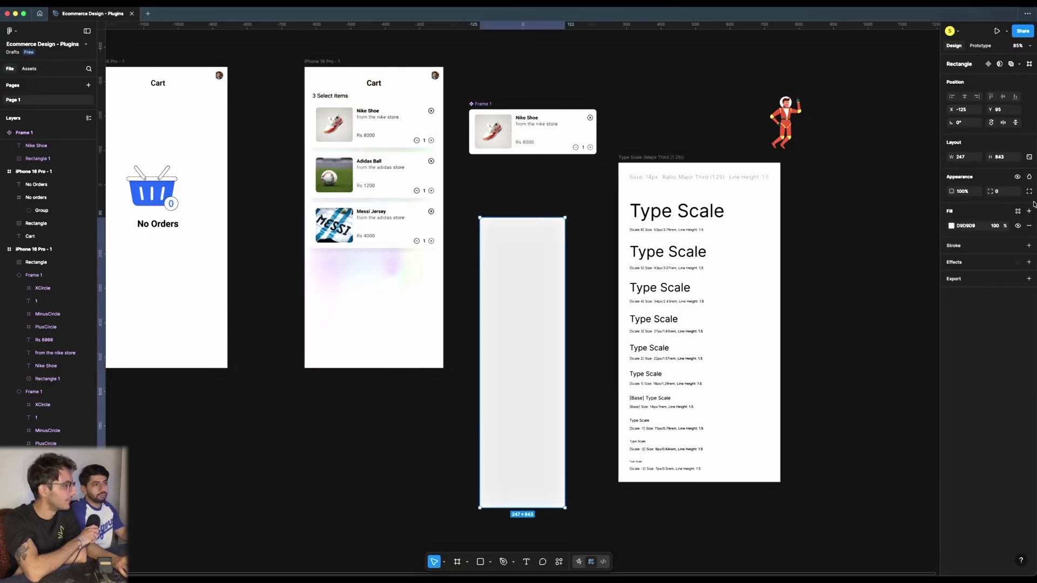
pyautogui.click(952, 225)
pyautogui.click(862, 243)
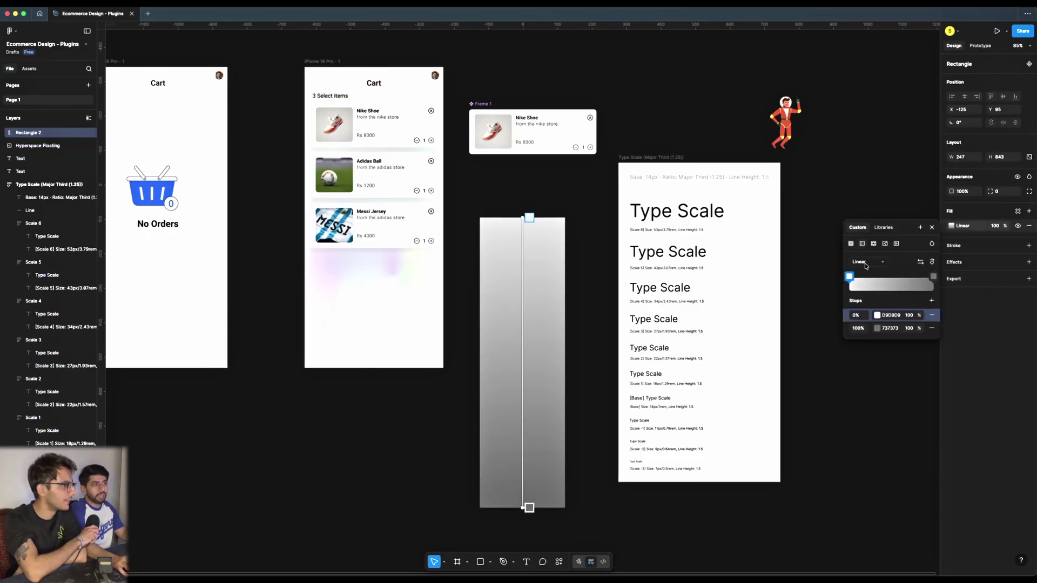
# - Add gradient stops at 23%, 35%, 56%, 70% and 88% to the rectangle's fill, and move its end stop to 54%
pyautogui.click(869, 285)
pyautogui.click(879, 284)
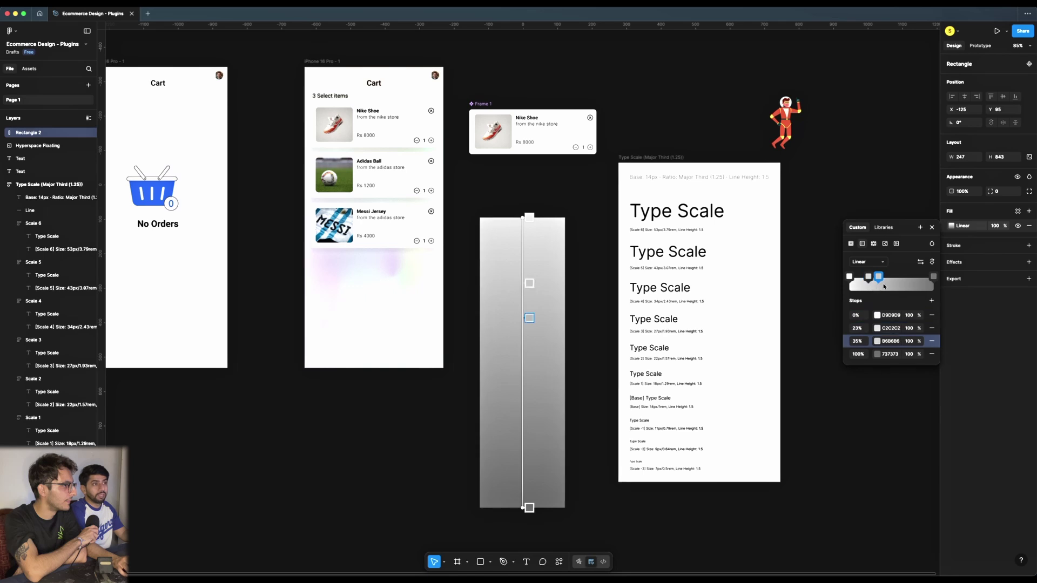
pyautogui.moveTo(933, 277); pyautogui.dragTo(895, 276)
pyautogui.click(908, 285)
pyautogui.click(921, 286)
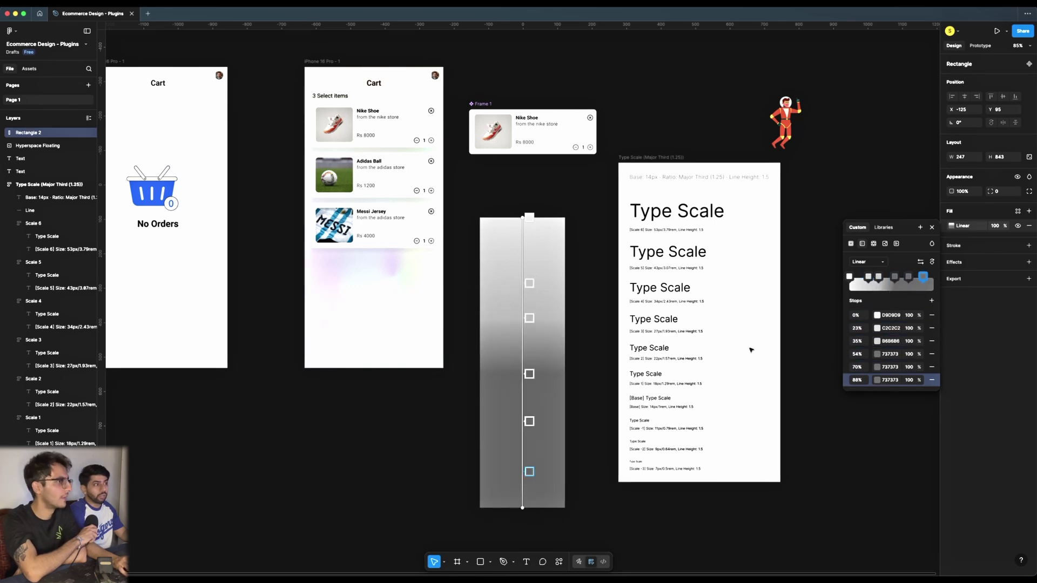
pyautogui.click(528, 373)
pyautogui.click(527, 379)
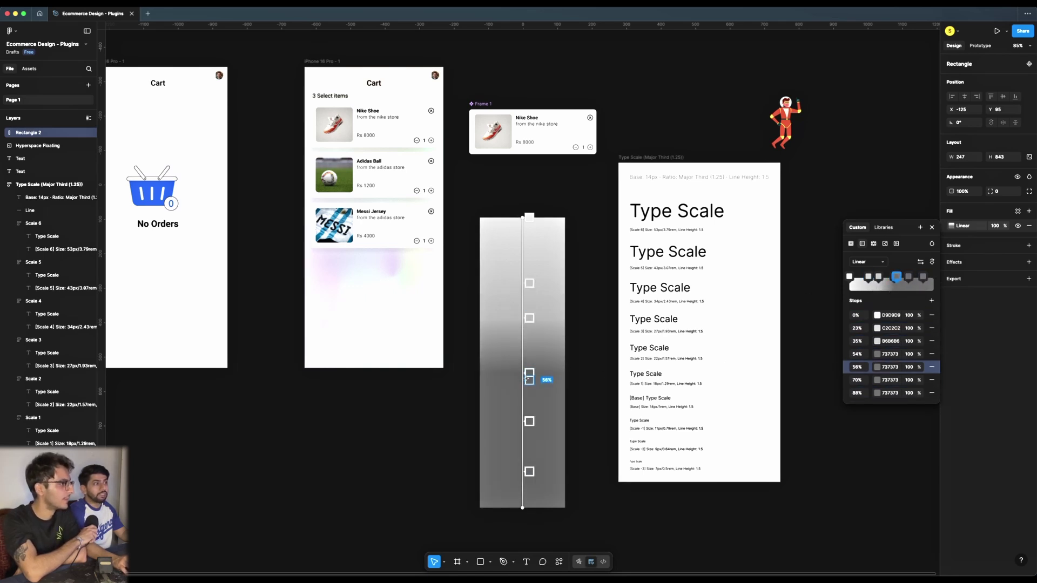
pyautogui.click(544, 239)
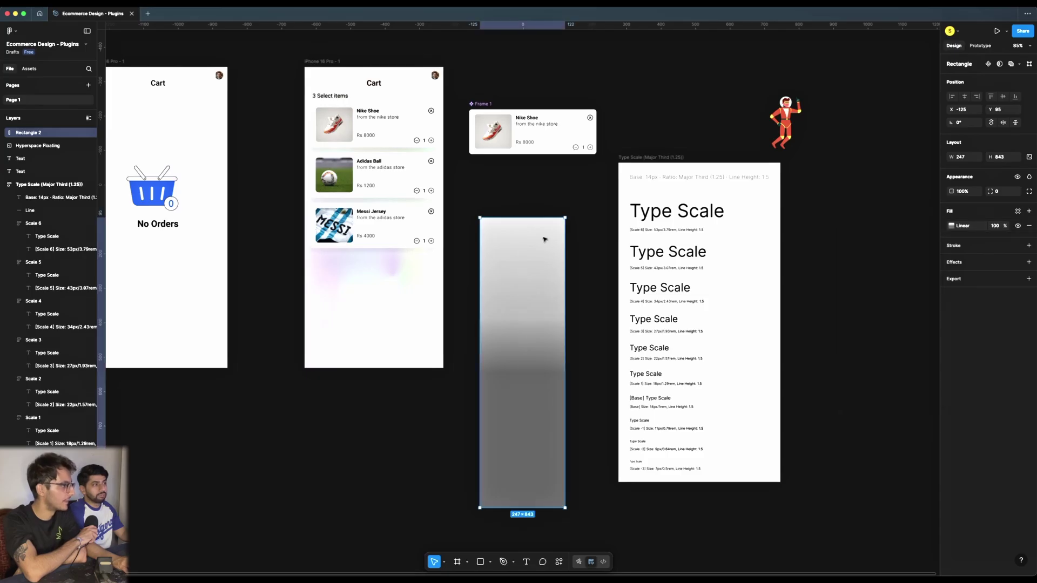
pyautogui.hotkey('ctrl', 'z')
# - Run GradientForge again for the grey rectangle, try shifting a mesh point, and close the plugin without applying the gradient
pyautogui.rightClick(409, 433)
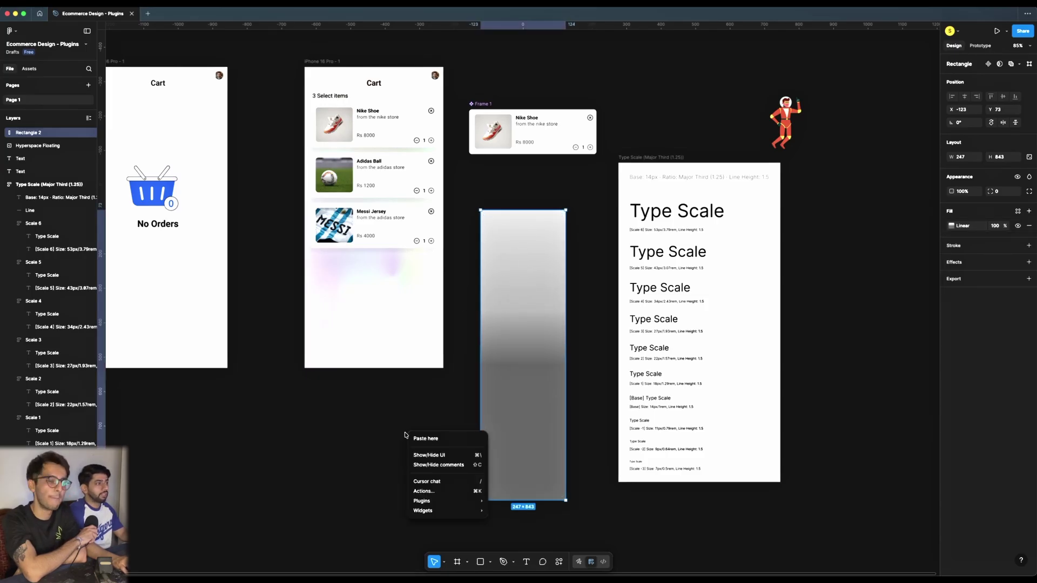
pyautogui.moveTo(441, 512)
pyautogui.moveTo(478, 499)
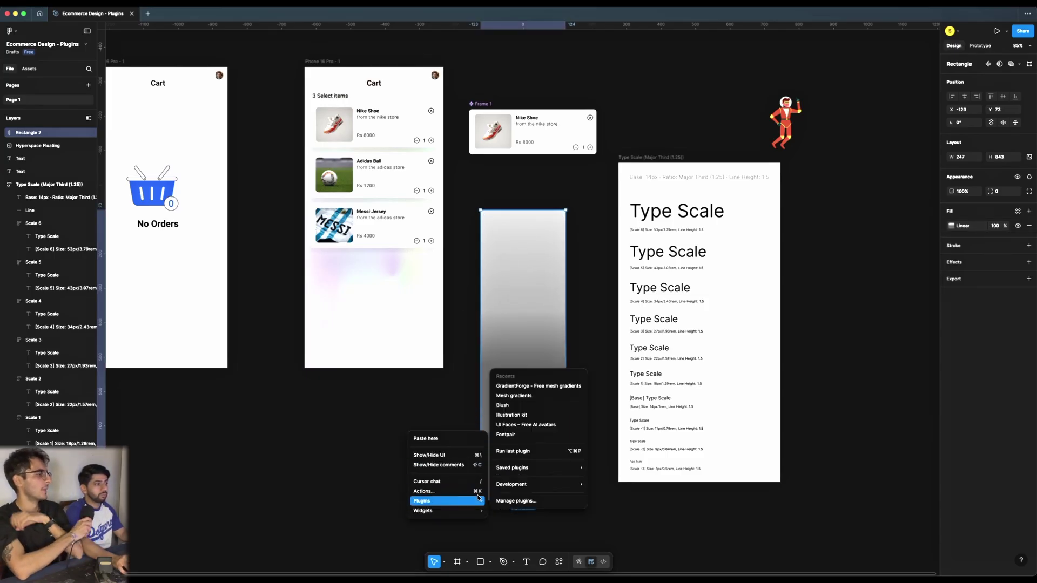
pyautogui.click(544, 387)
pyautogui.moveTo(651, 285)
pyautogui.mouseDown()
pyautogui.moveTo(657, 231)
pyautogui.moveTo(655, 329)
pyautogui.moveTo(648, 287)
pyautogui.mouseUp()
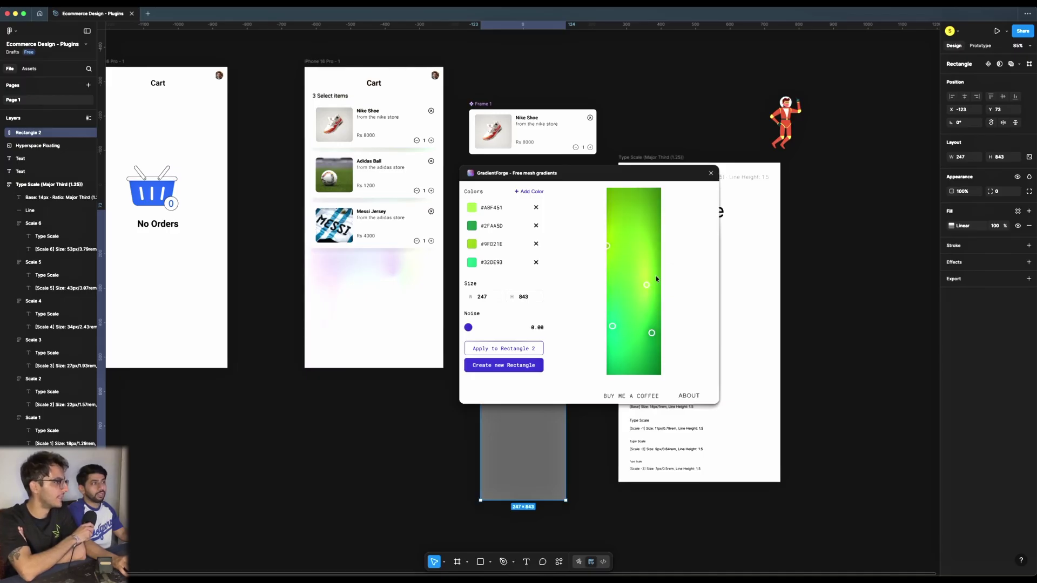
pyautogui.click(709, 172)
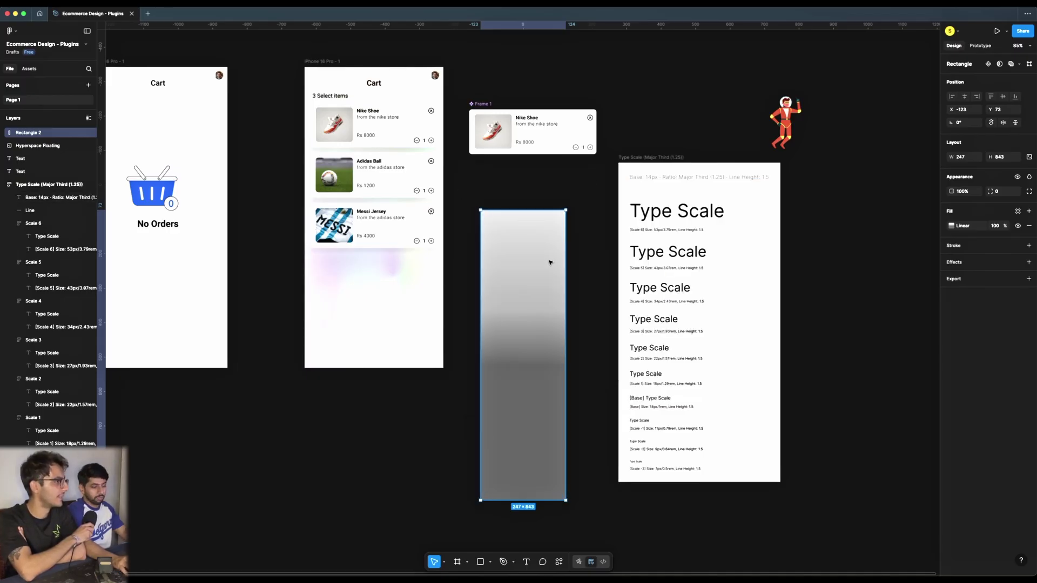
# - Delete the grey linear-gradient rectangle beside the filled Cart frame
pyautogui.press('Delete')
pyautogui.scroll(-1, 507, 282)
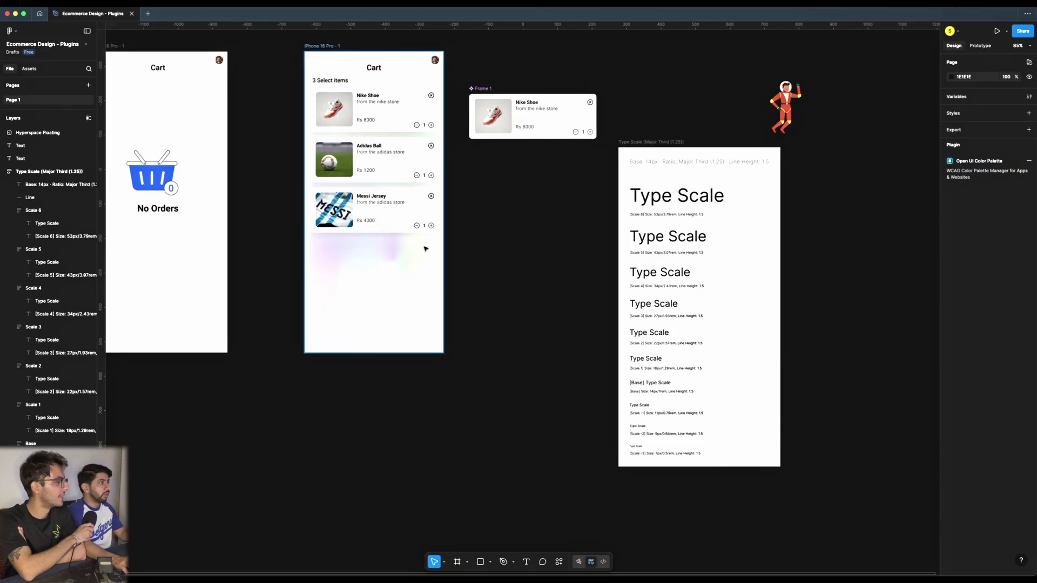
pyautogui.scroll(1, 421, 247)
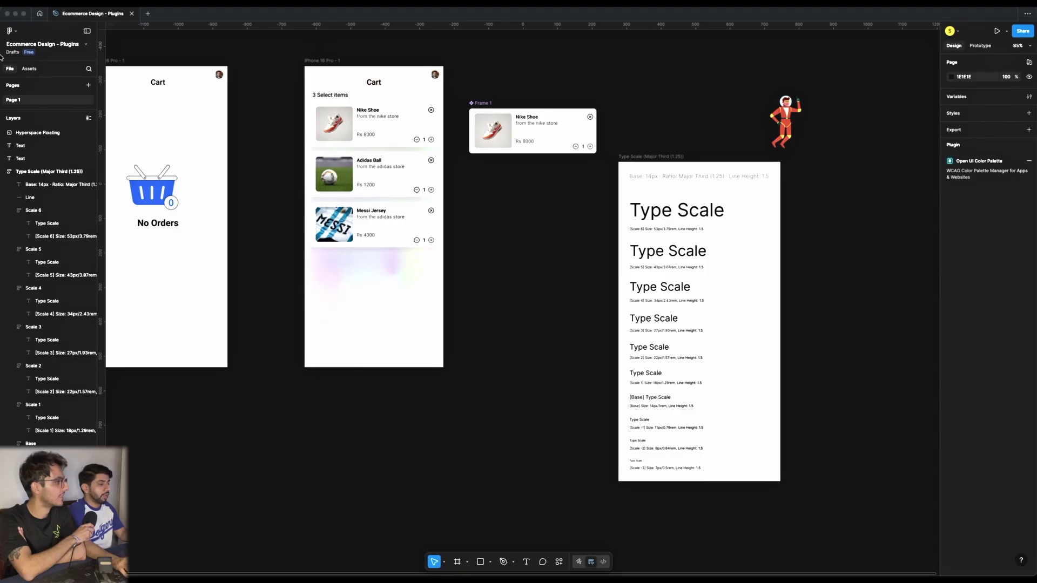
pyautogui.click(467, 245)
pyautogui.scroll(-1, 523, 233)
pyautogui.press('c')
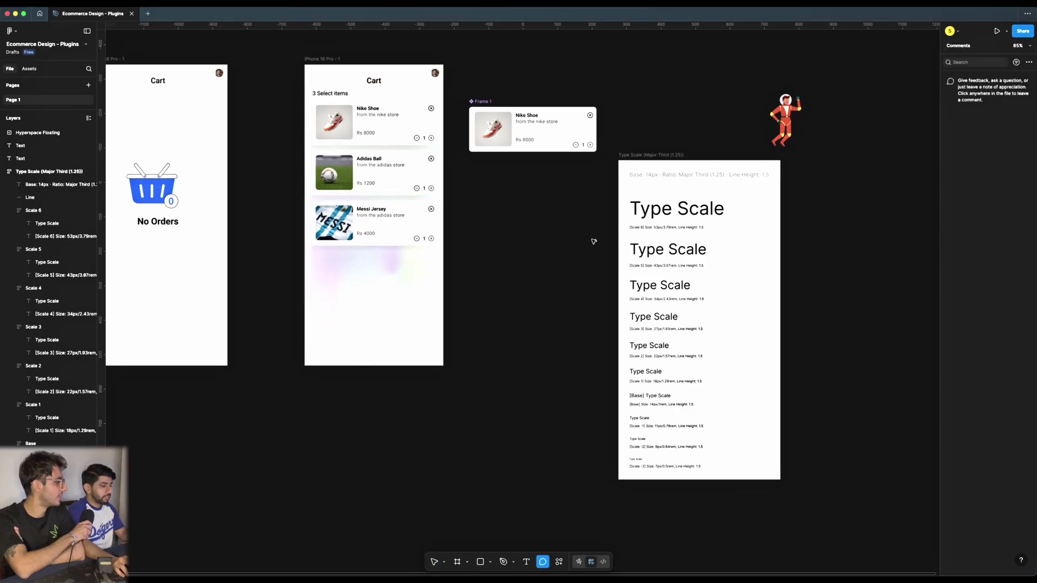
pyautogui.click(561, 241)
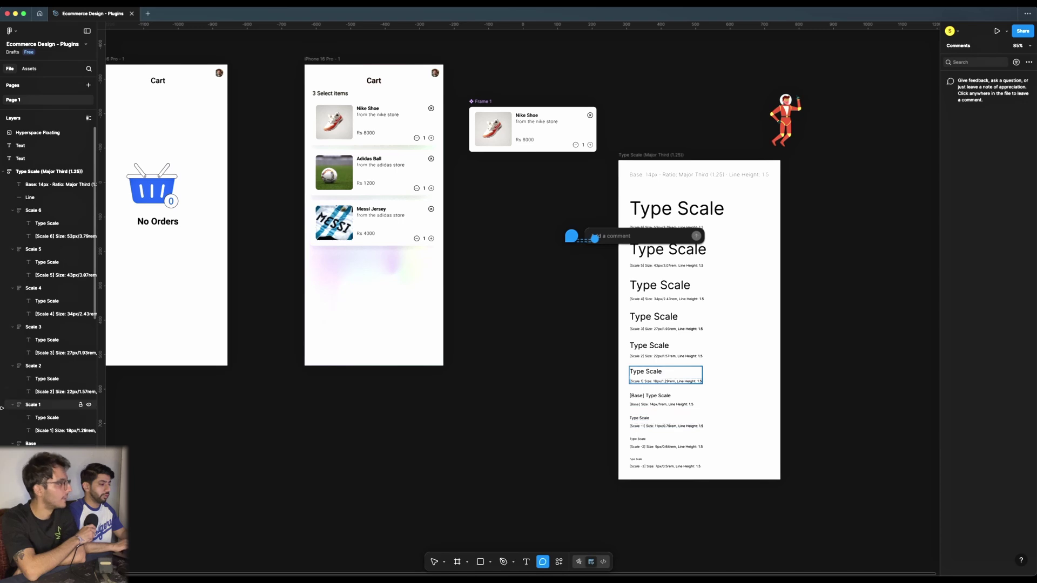
pyautogui.click(592, 236)
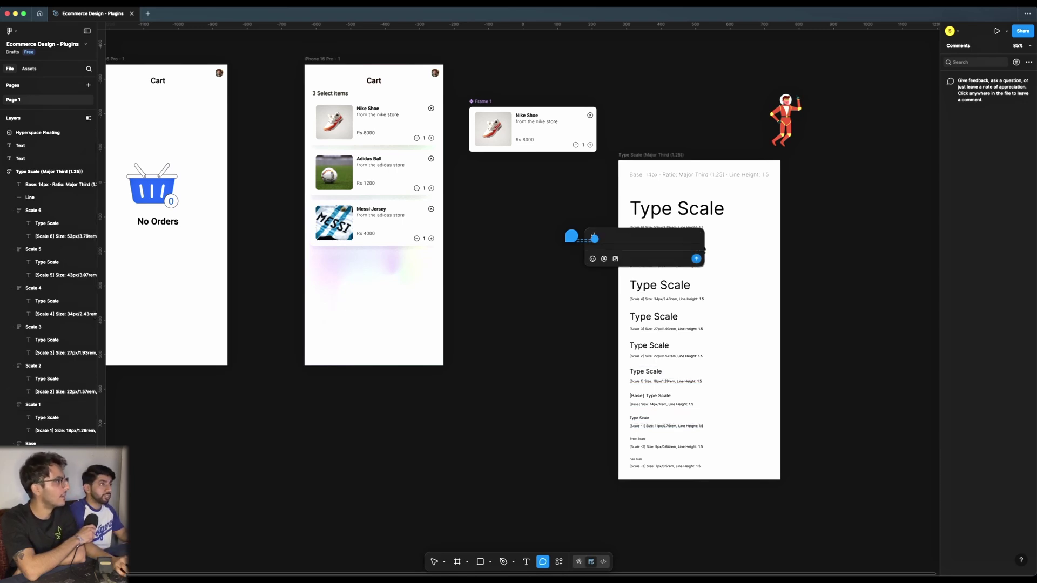
pyautogui.press('Escape')
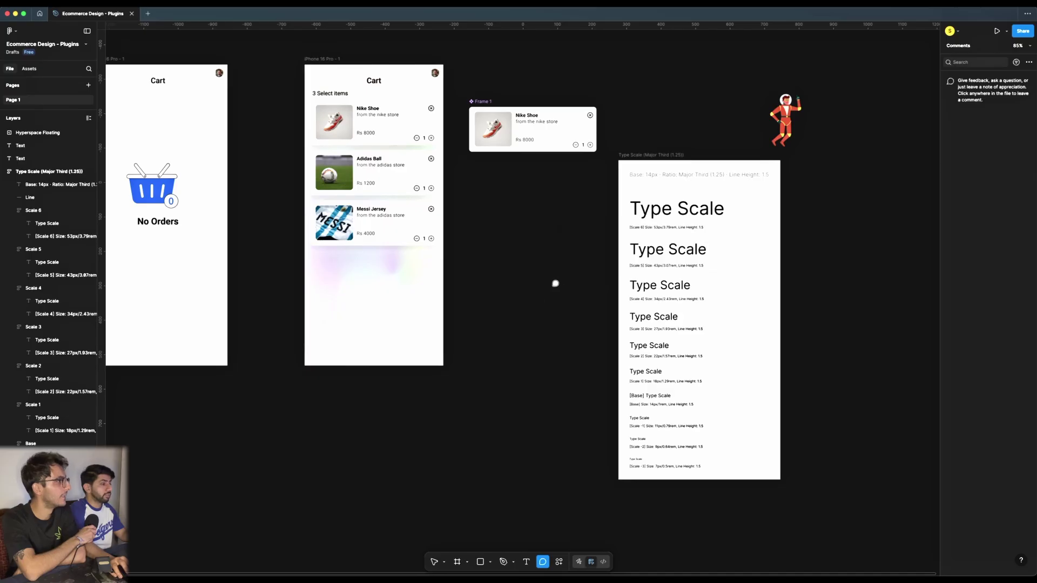
pyautogui.press('Escape')
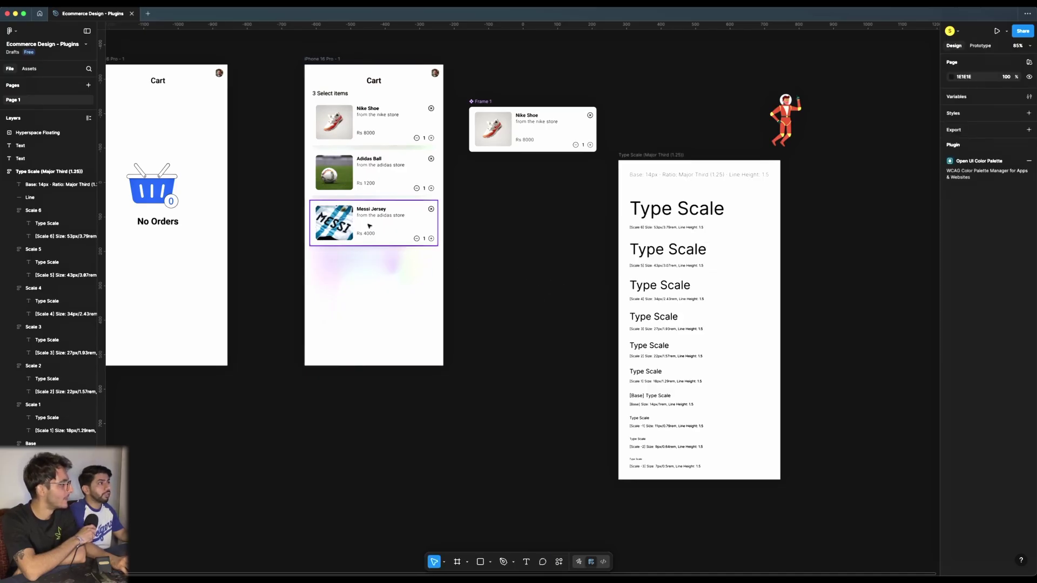
# - Place a copy of the Adidas Ball image on the empty canvas below the Frame 1 component
pyautogui.click(333, 175)
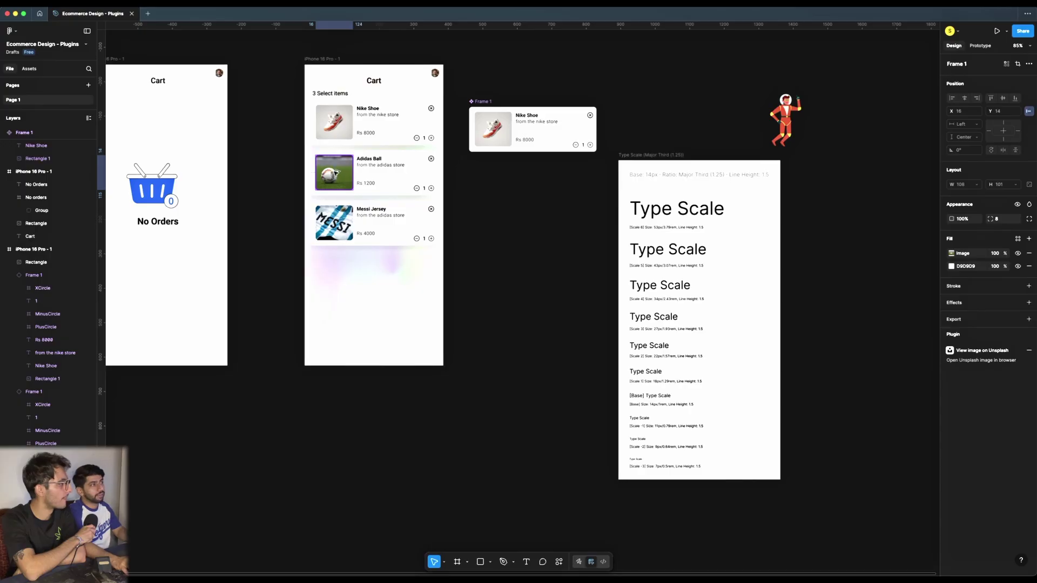
pyautogui.moveTo(333, 173); pyautogui.dragTo(515, 212)
pyautogui.scroll(5, 495, 206)
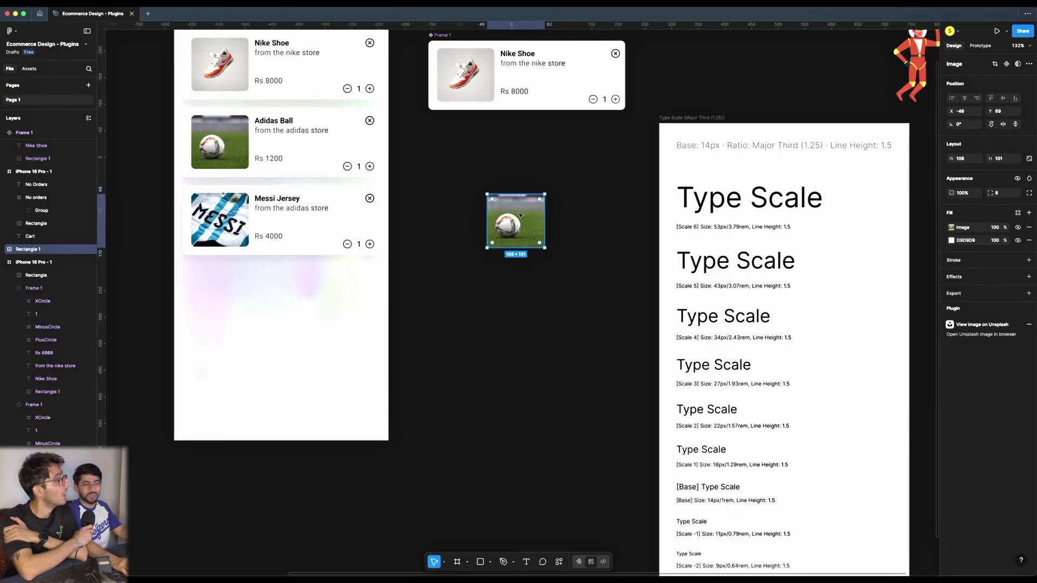
# - Search the plugins for photopea, run Photopea on the copied ball image, and reposition its window
pyautogui.rightClick(519, 215)
pyautogui.moveTo(562, 386)
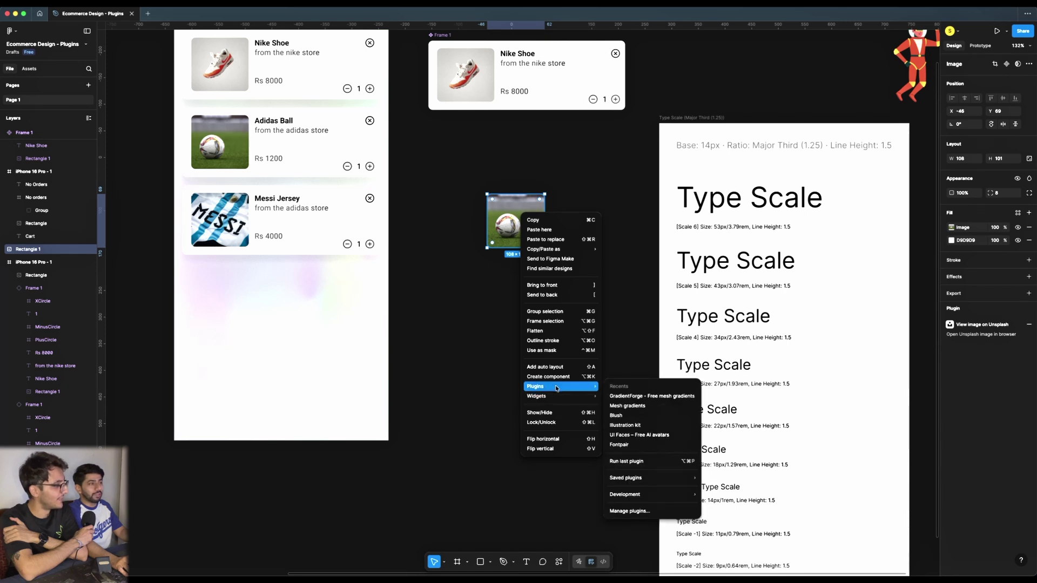
pyautogui.click(648, 510)
pyautogui.write('photopea')
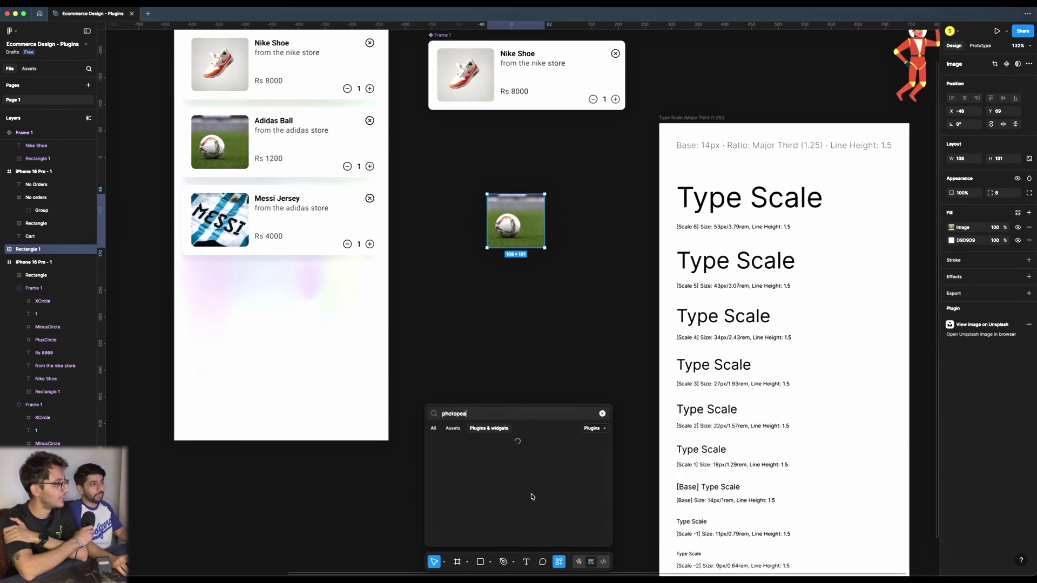
pyautogui.press('Return')
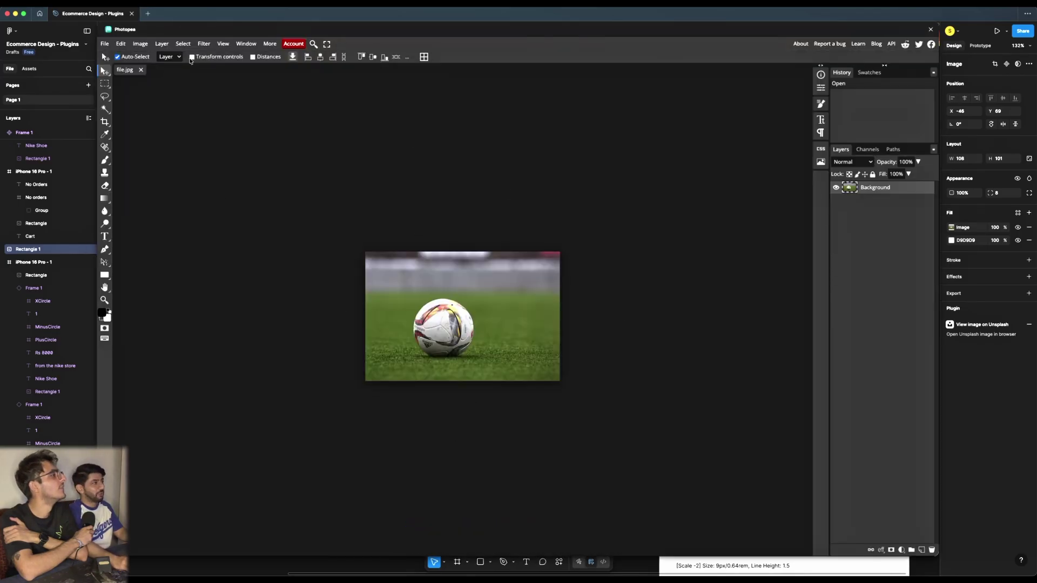
pyautogui.moveTo(291, 30); pyautogui.dragTo(317, 54)
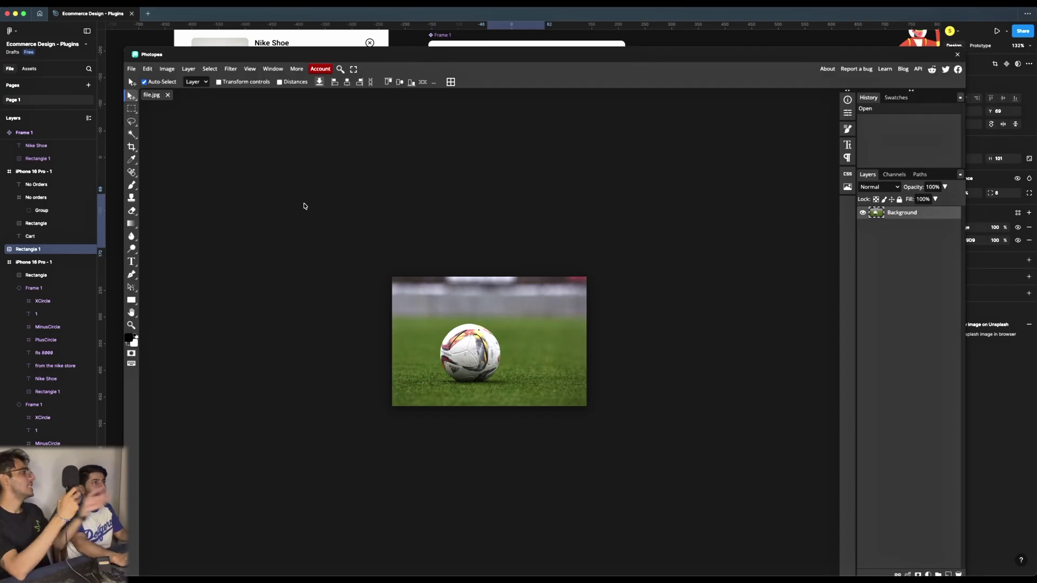
# - Look through Photopea's marquee, lasso, wand, crop and eyedropper tools
pyautogui.rightClick(131, 109)
pyautogui.rightClick(132, 122)
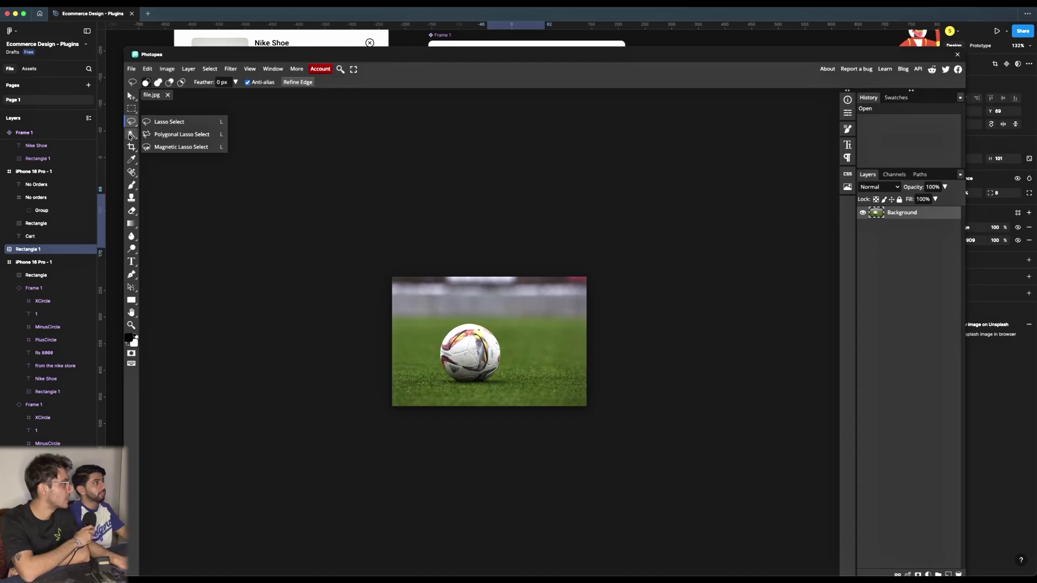
pyautogui.rightClick(134, 135)
pyautogui.rightClick(132, 147)
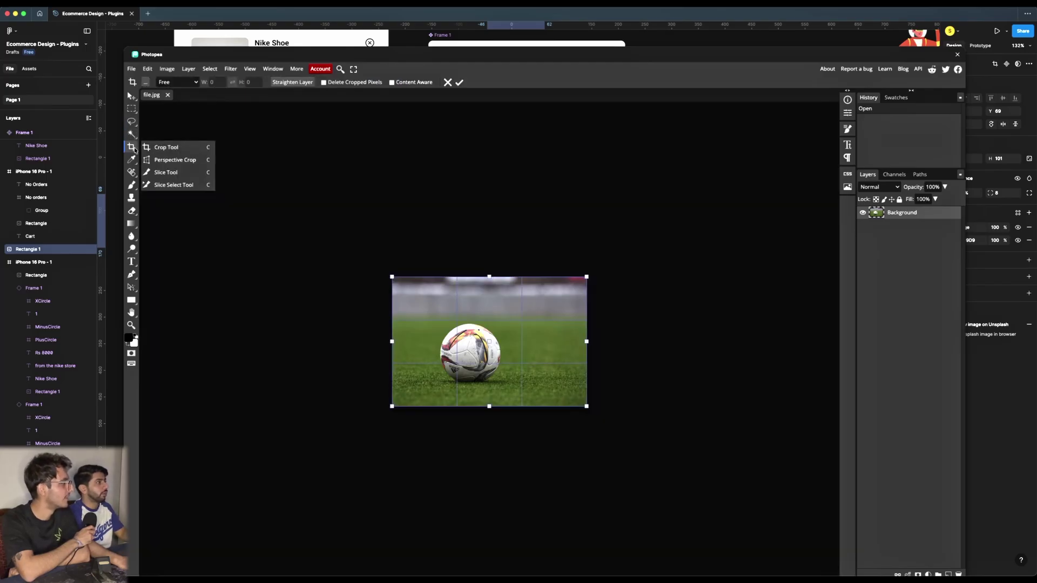
pyautogui.click(133, 160)
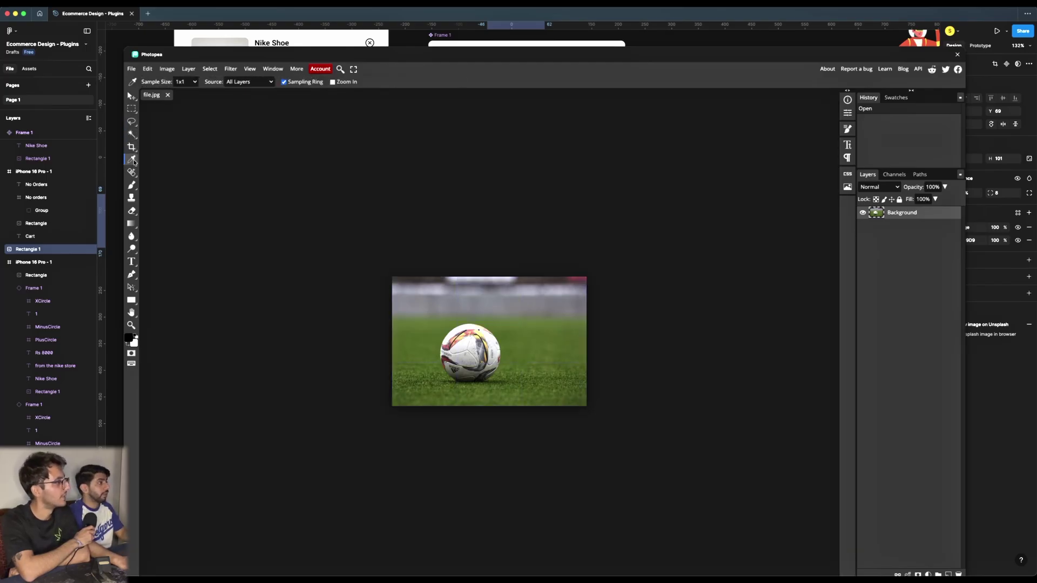
# - Try two Brush Tool strokes across the photo above the ball, and undo both
pyautogui.rightClick(132, 185)
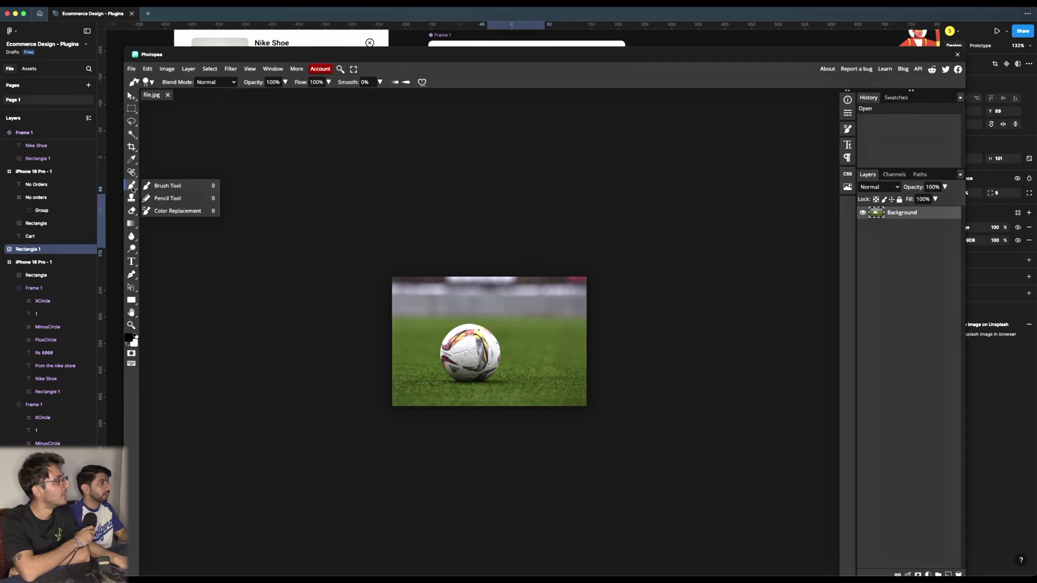
pyautogui.moveTo(430, 306); pyautogui.dragTo(546, 298)
pyautogui.moveTo(417, 301); pyautogui.dragTo(493, 295)
pyautogui.hotkey('ctrl', 'z')
pyautogui.hotkey('ctrl', 'z')
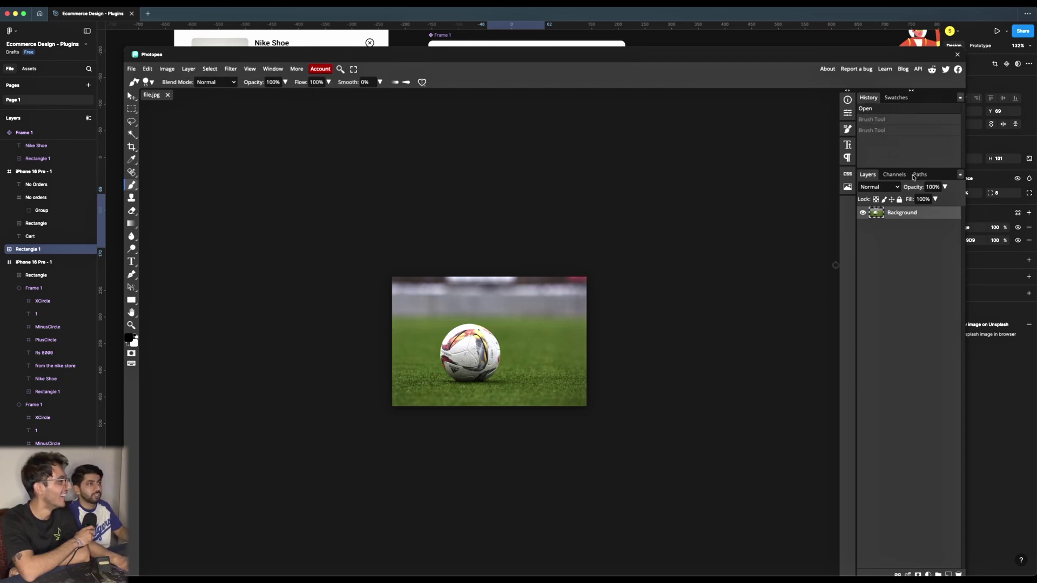
# - Apply a Shadows/Highlights adjustment to the ball photo with raised shadow and highlight amounts
pyautogui.click(132, 109)
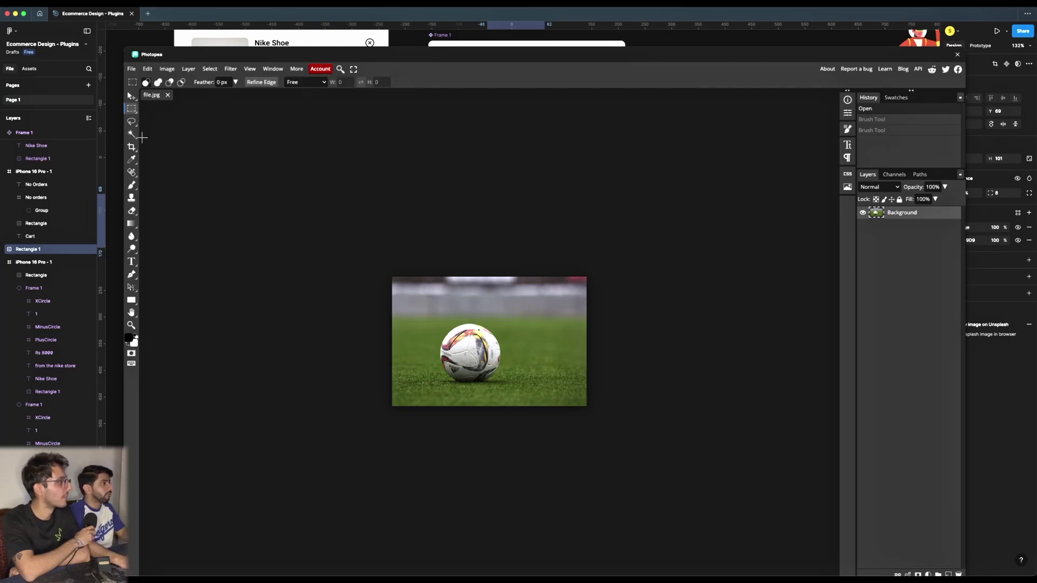
pyautogui.click(130, 123)
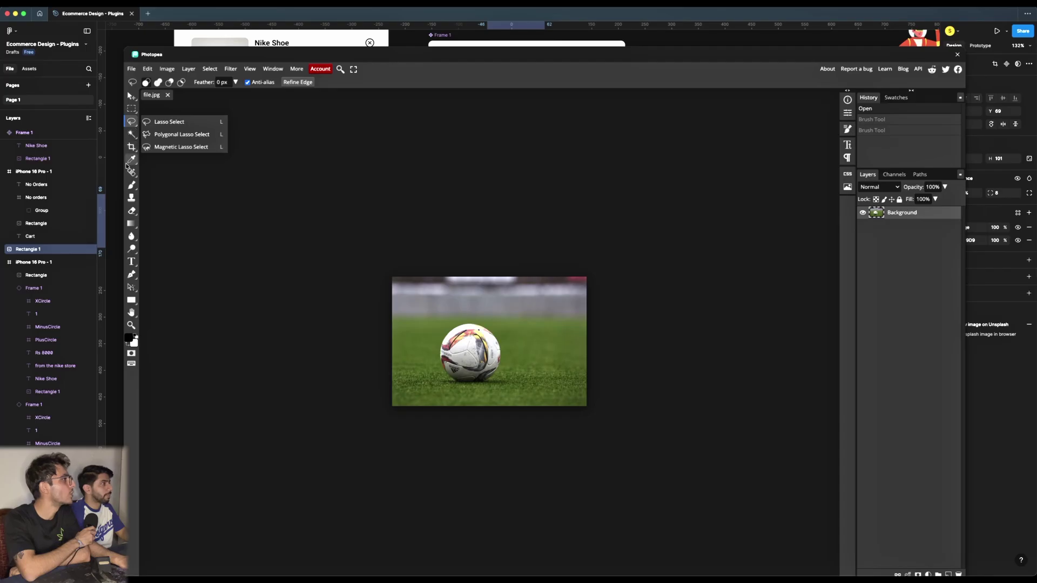
pyautogui.click(132, 108)
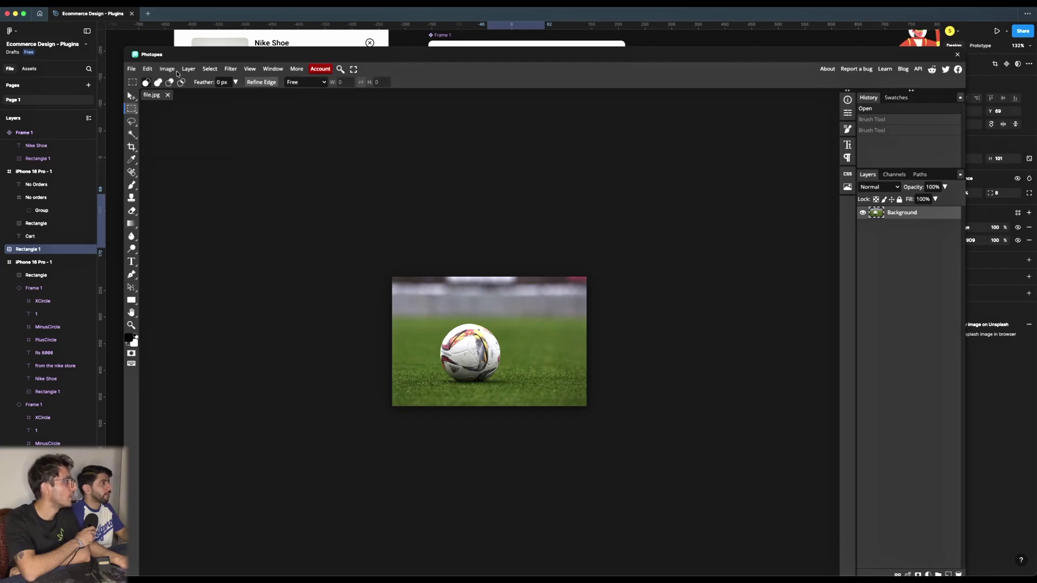
pyautogui.click(167, 69)
pyautogui.moveTo(195, 97)
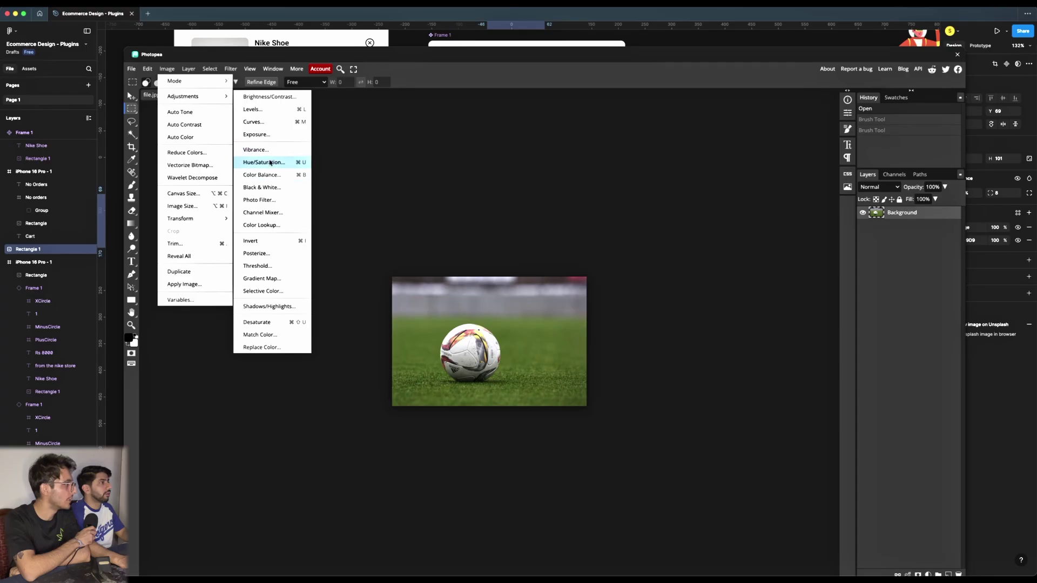
pyautogui.click(265, 306)
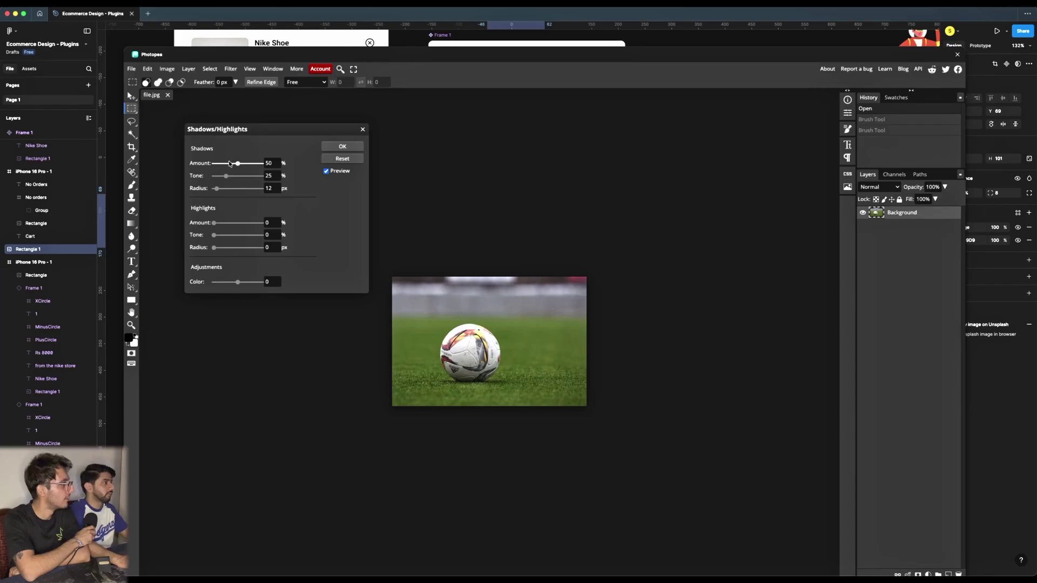
pyautogui.moveTo(239, 167); pyautogui.dragTo(263, 191)
pyautogui.moveTo(214, 223)
pyautogui.mouseDown()
pyautogui.moveTo(246, 223)
pyautogui.moveTo(226, 235)
pyautogui.mouseUp()
pyautogui.click(343, 146)
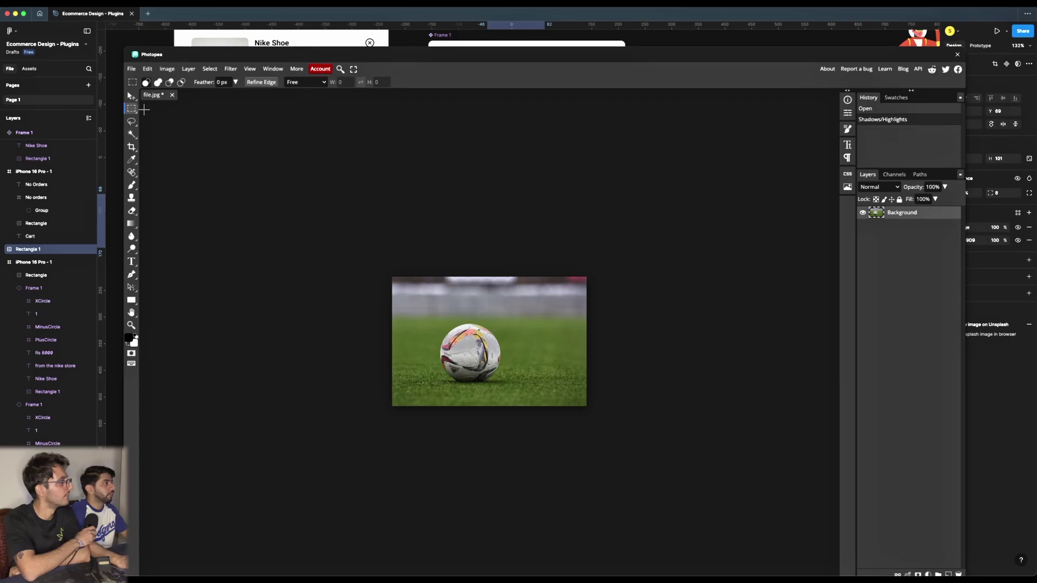
# - Check Photopea's save options, select nearly the whole photo with Rectangle Select, and close the plugin without saving
pyautogui.click(129, 68)
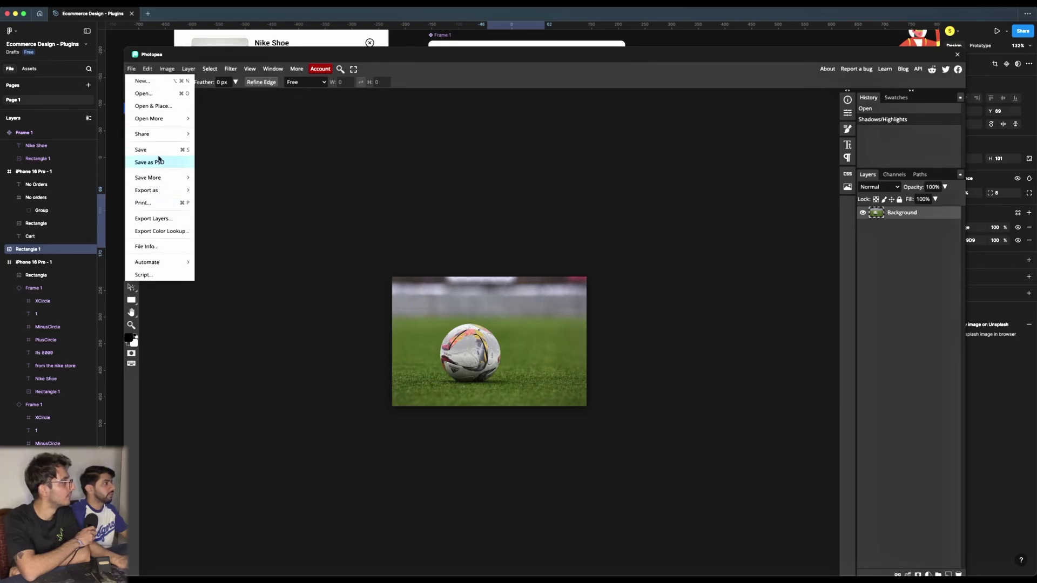
pyautogui.moveTo(169, 179)
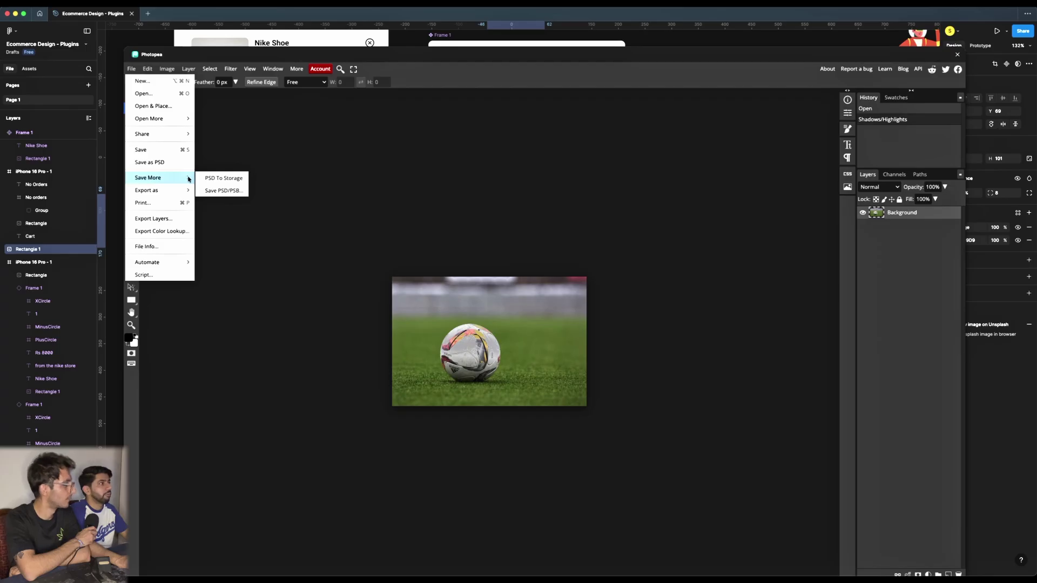
pyautogui.click(543, 164)
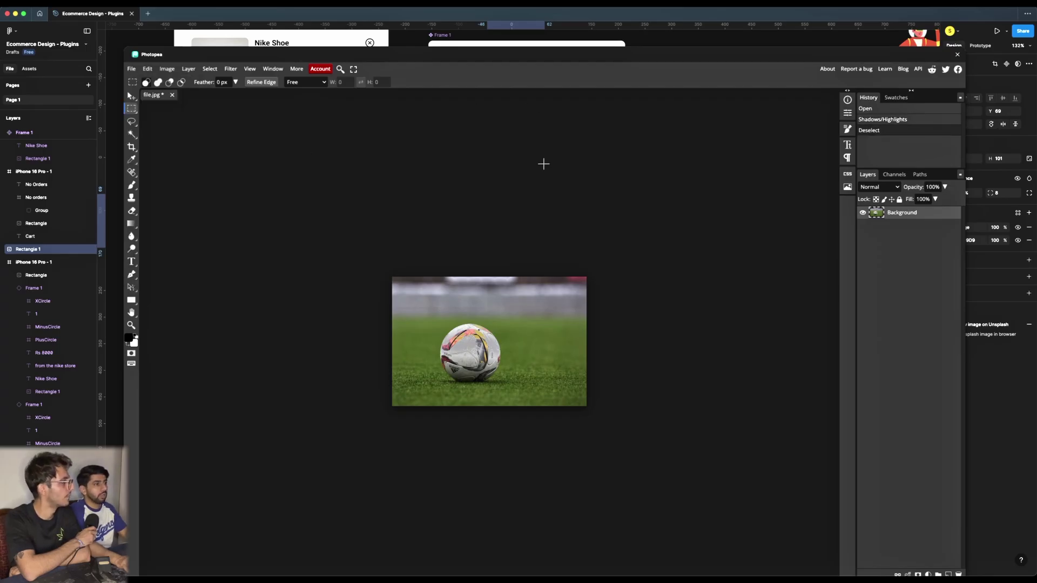
pyautogui.moveTo(407, 59); pyautogui.dragTo(401, 34)
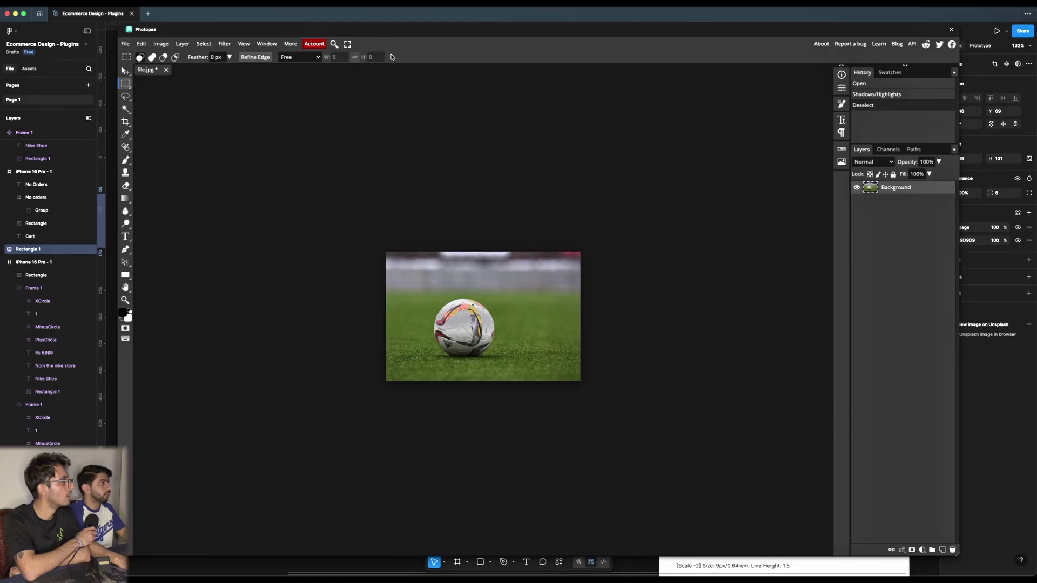
pyautogui.moveTo(385, 251); pyautogui.dragTo(576, 426)
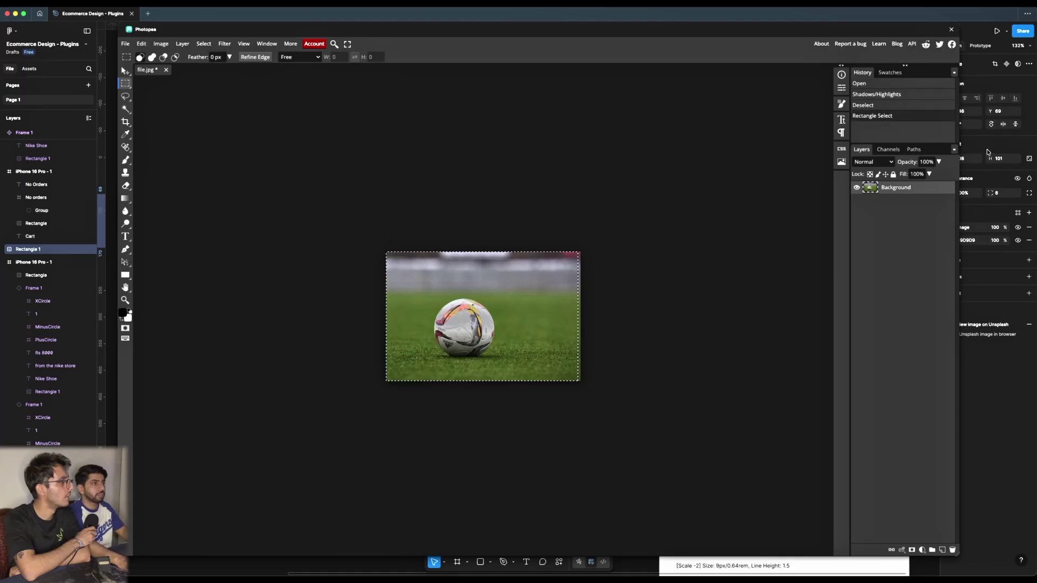
pyautogui.click(951, 28)
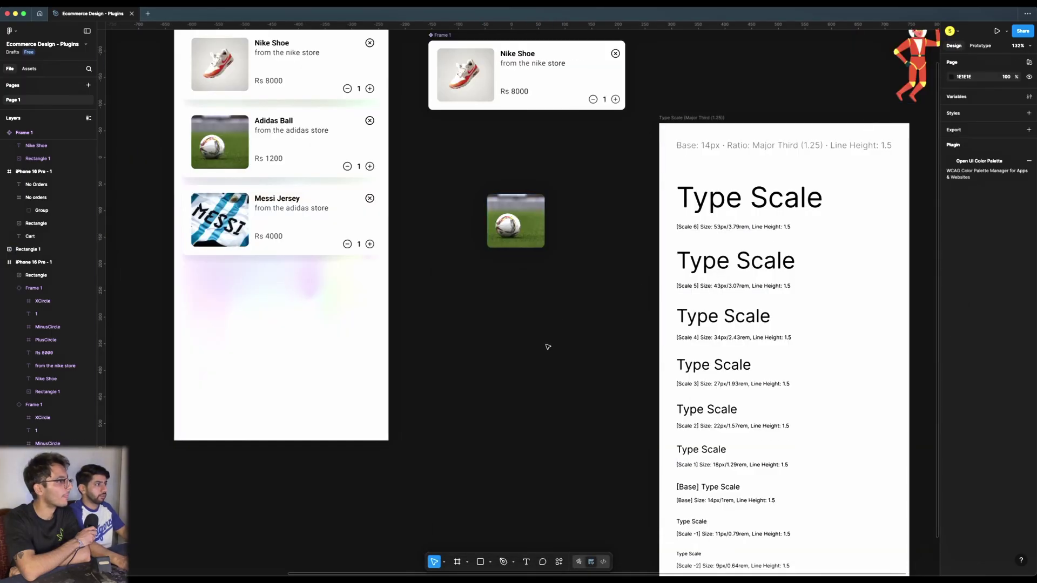
# - Try to run Photopea again with no image selected
pyautogui.press('Delete')
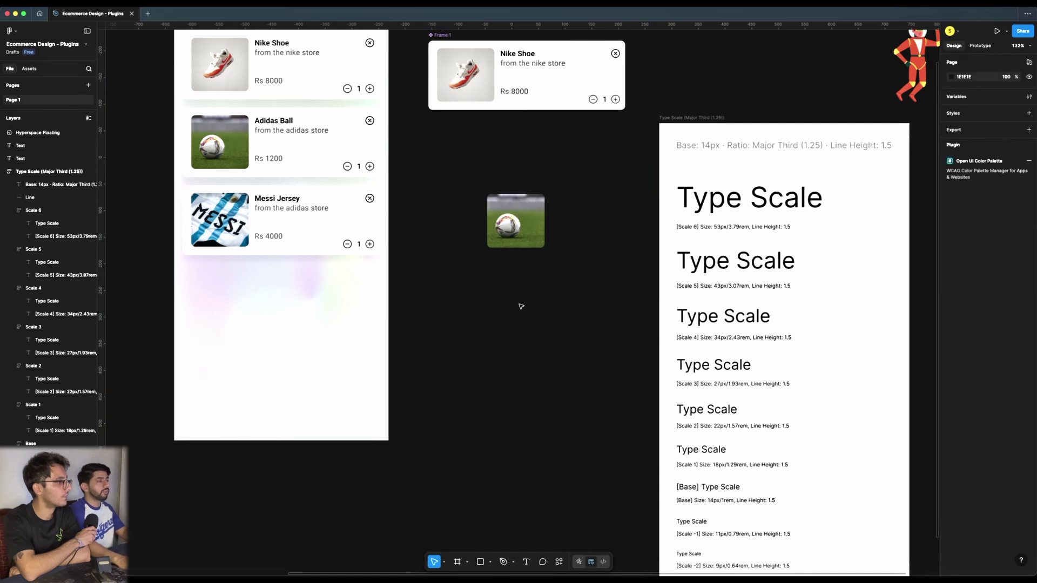
pyautogui.rightClick(506, 386)
pyautogui.moveTo(540, 453)
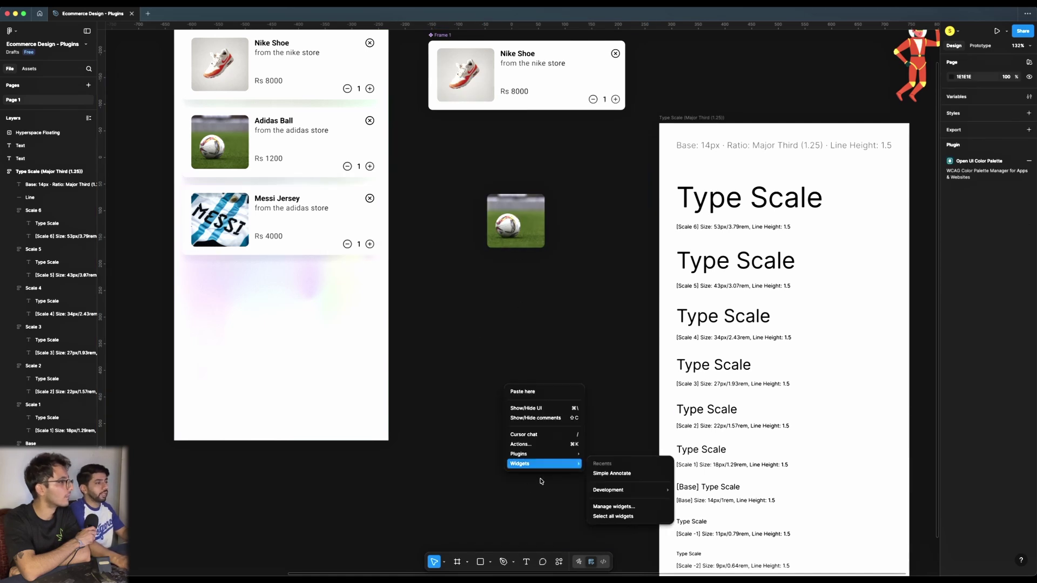
pyautogui.click(636, 340)
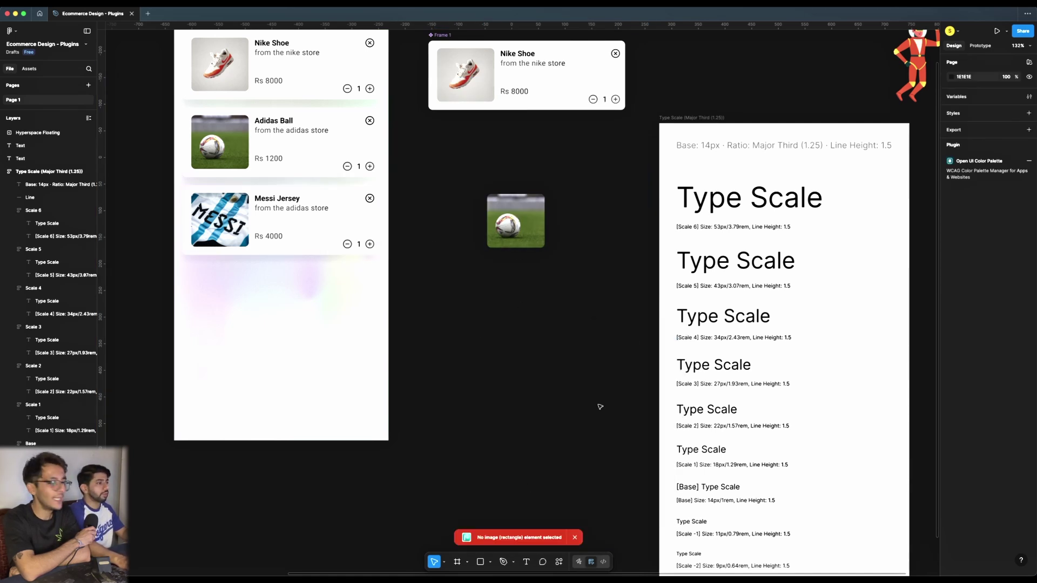
# - Run Photopea on the copied ball image again, and close it without editing the photo
pyautogui.rightClick(505, 209)
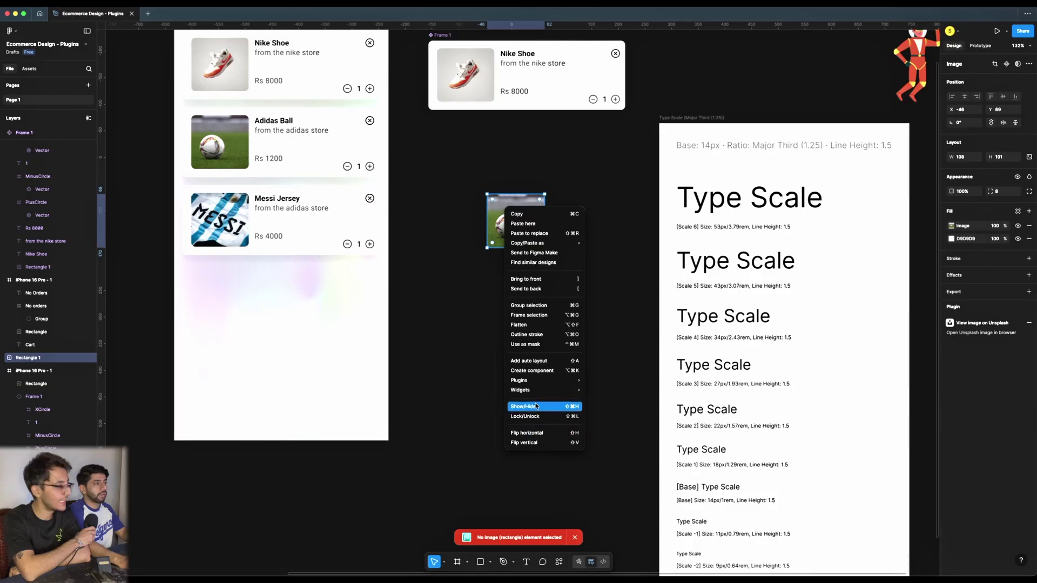
pyautogui.moveTo(564, 382)
pyautogui.click(605, 390)
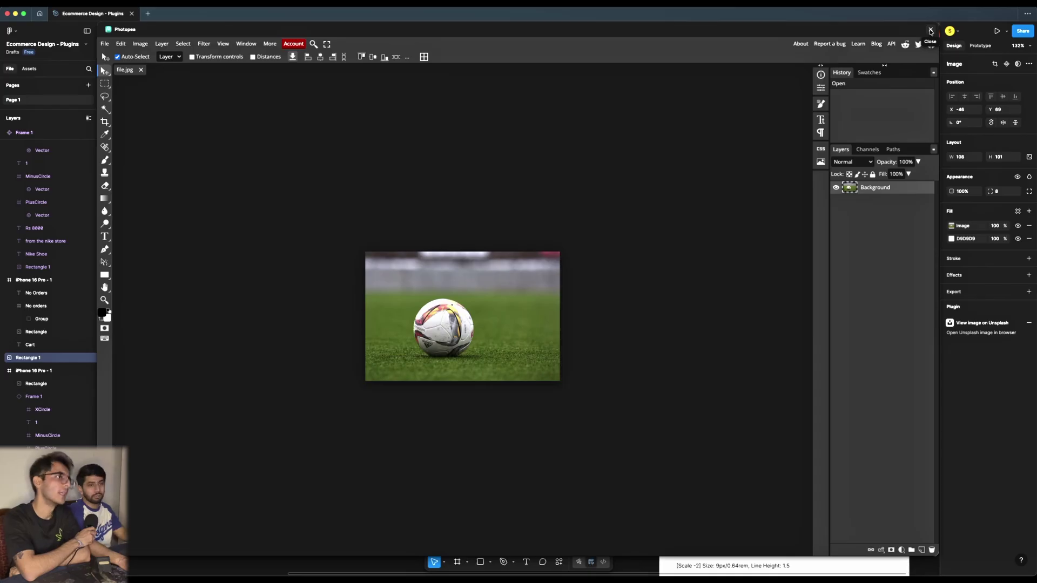
pyautogui.click(931, 31)
pyautogui.click(516, 283)
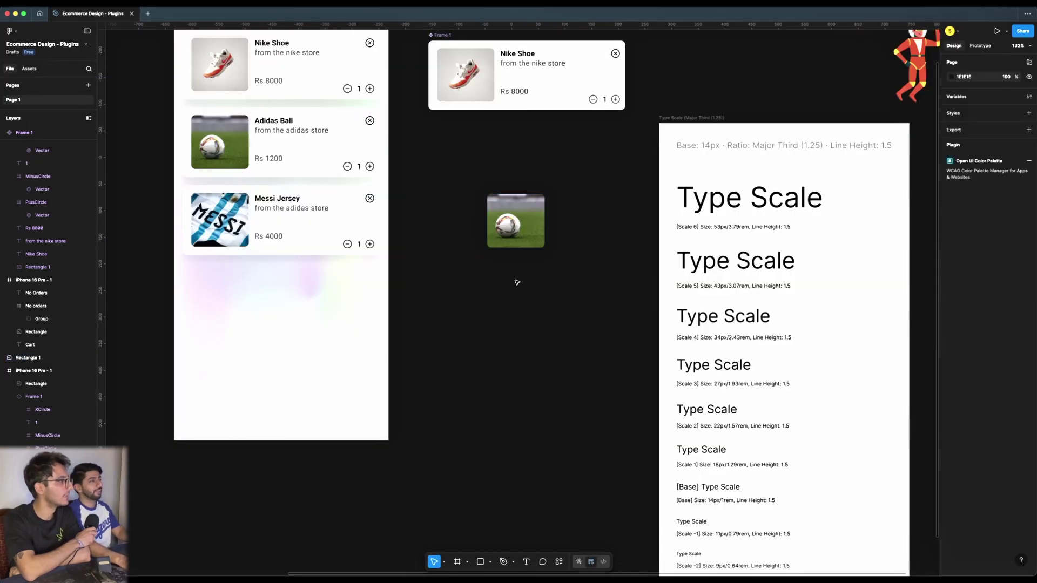
# - Delete the copied ball image that sits on the empty canvas beside the cart screen
pyautogui.scroll(-5, 479, 296)
pyautogui.scroll(2, 481, 281)
pyautogui.click(503, 250)
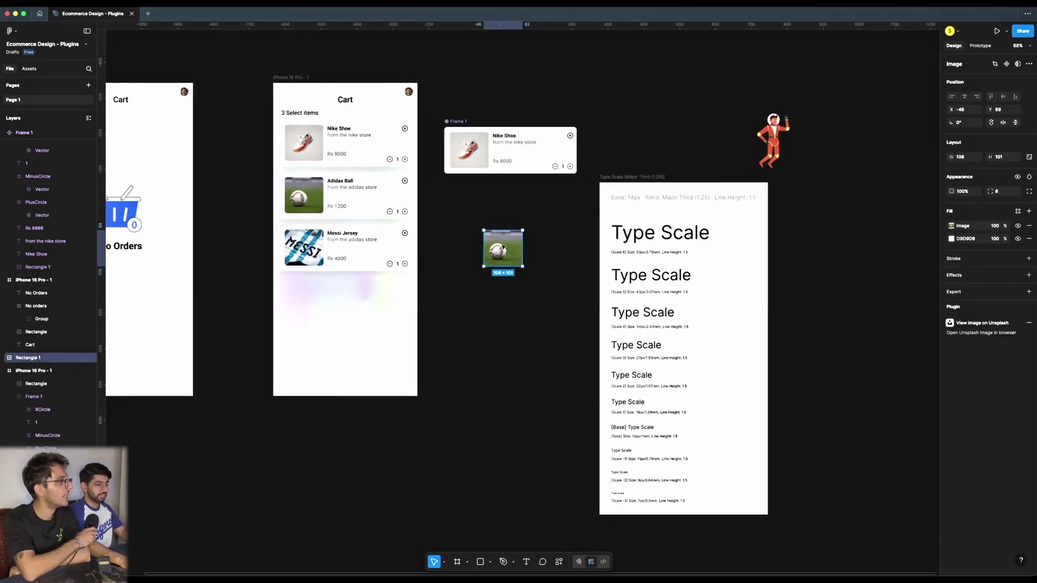
pyautogui.press('Delete')
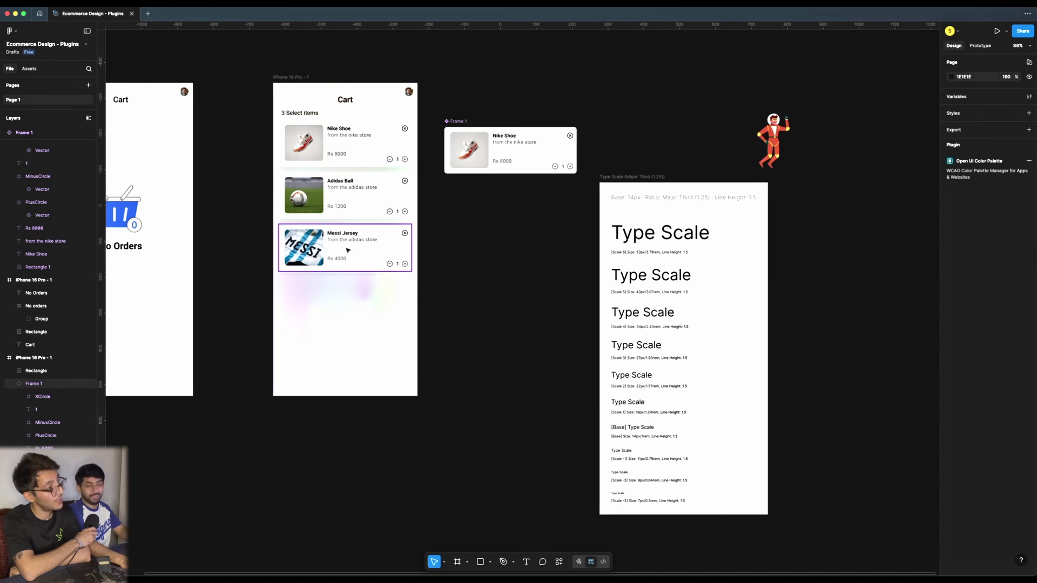
# - Search for the "3D transformer" plugin and run it with the cart screen's Nike Shoe card selected
pyautogui.click(351, 146)
pyautogui.scroll(3, 357, 147)
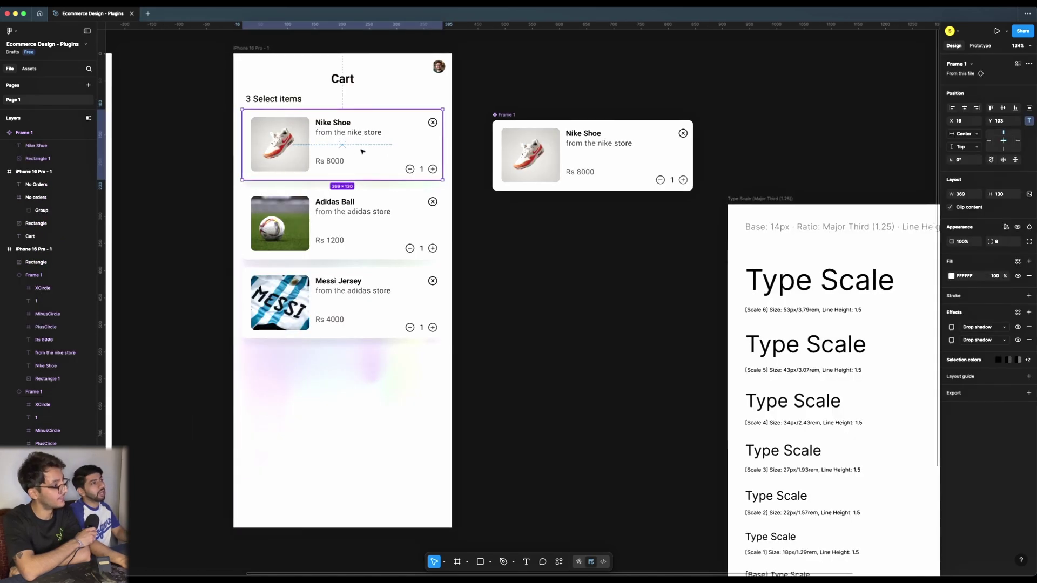
pyautogui.rightClick(375, 160)
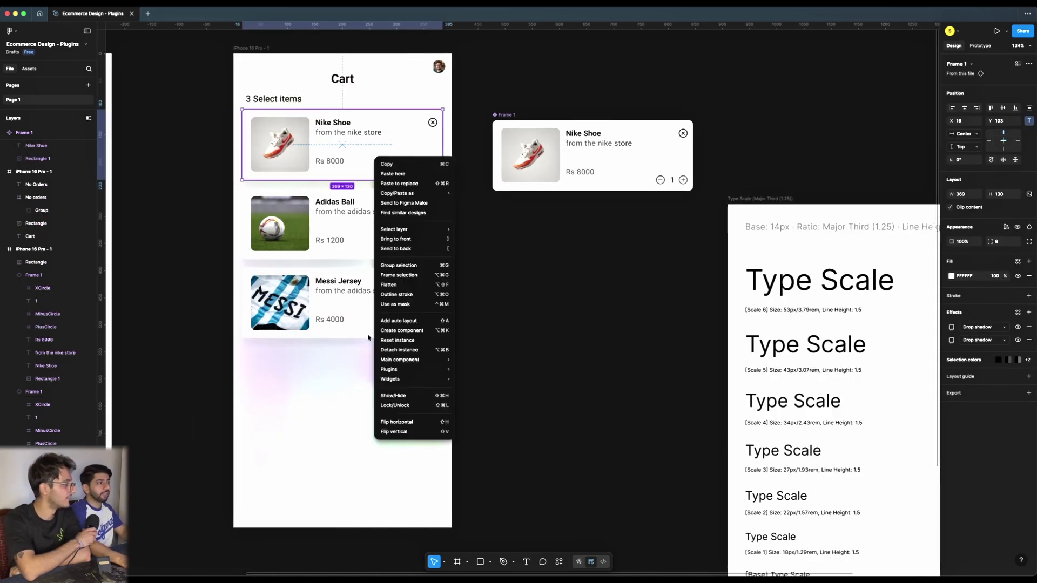
pyautogui.moveTo(415, 365)
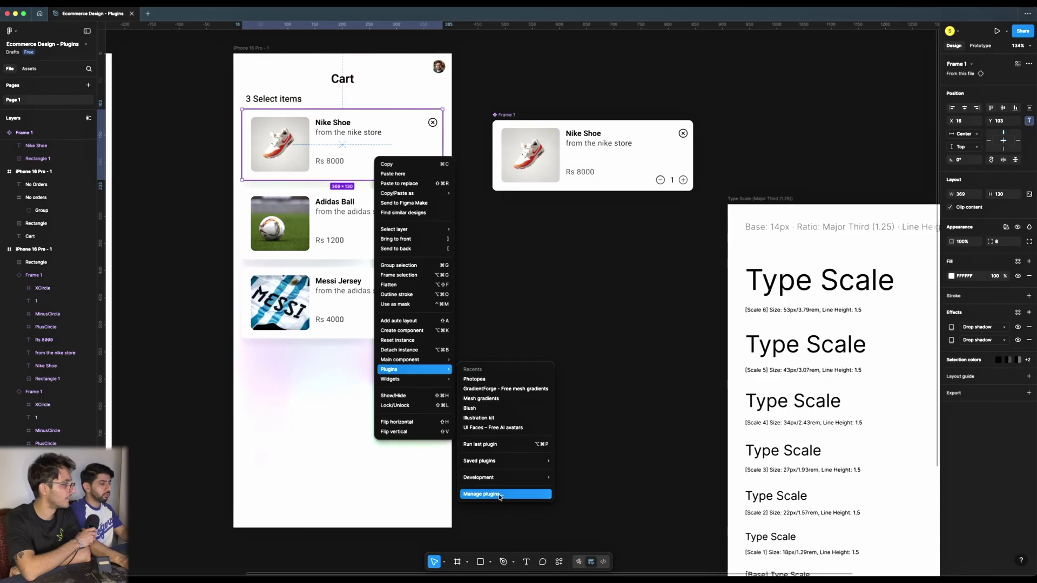
pyautogui.click(500, 496)
pyautogui.write('3')
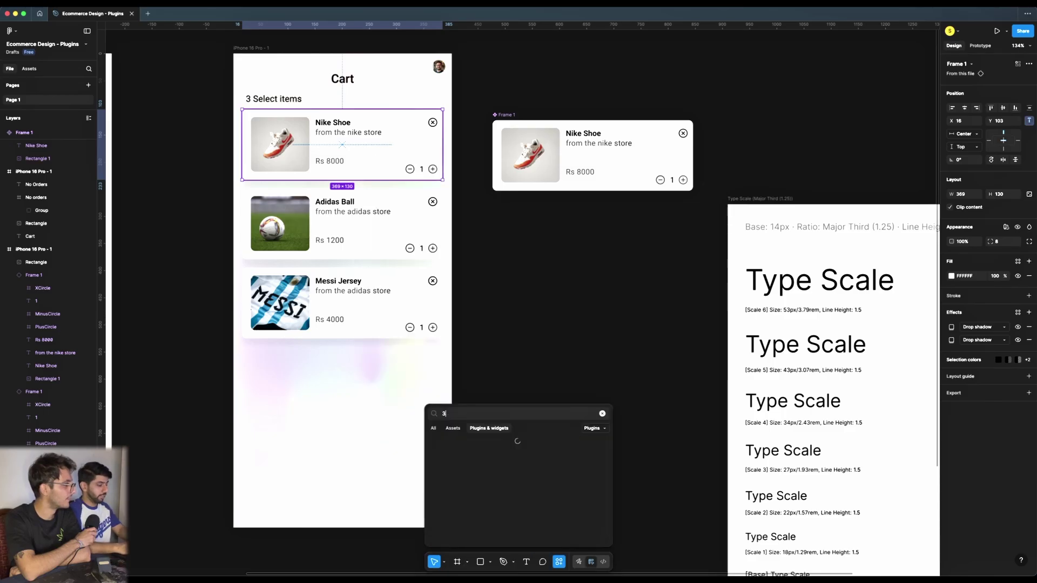
pyautogui.write('D tran')
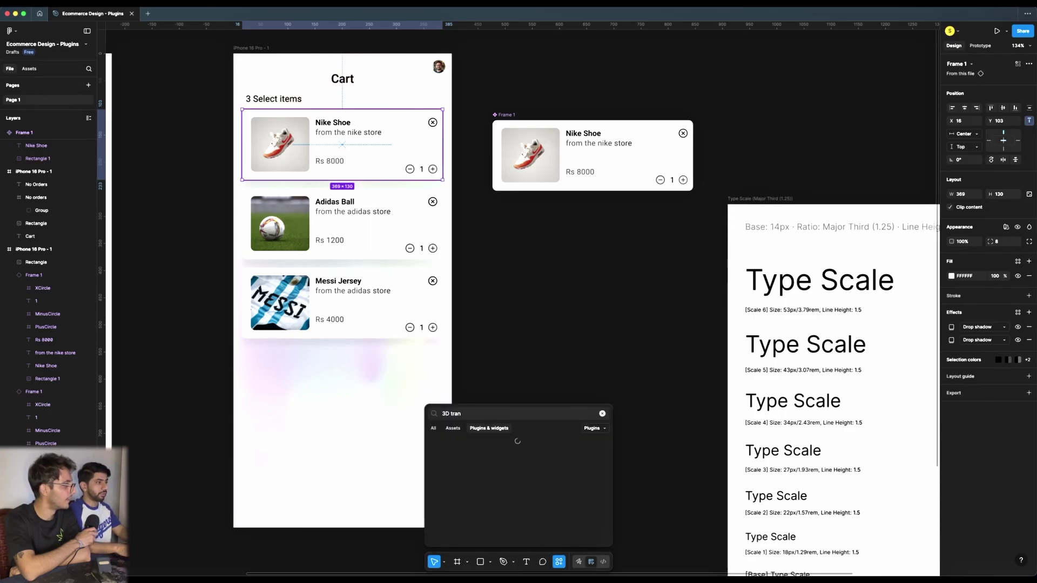
pyautogui.write('sformer')
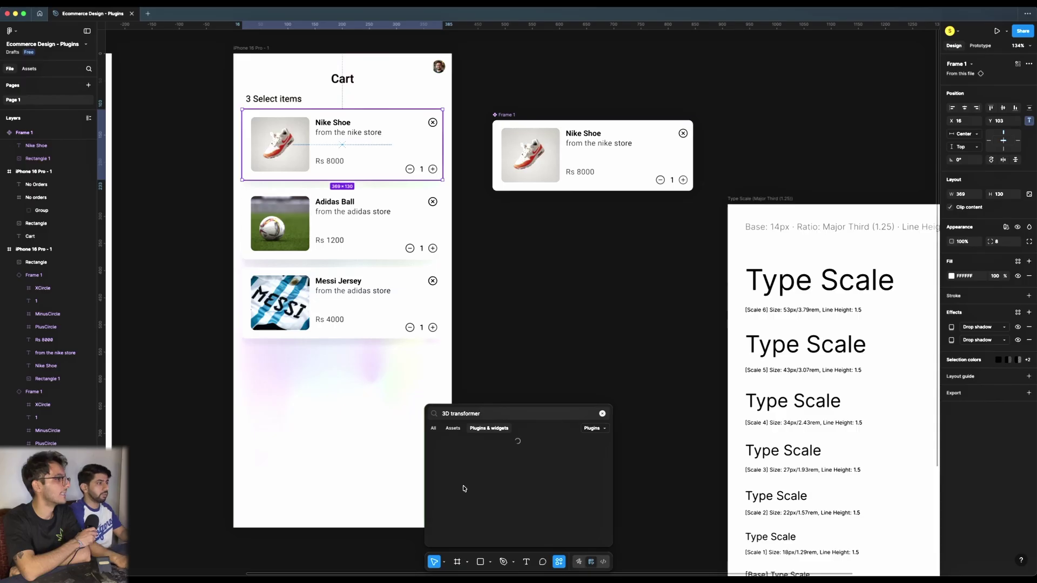
pyautogui.click(473, 449)
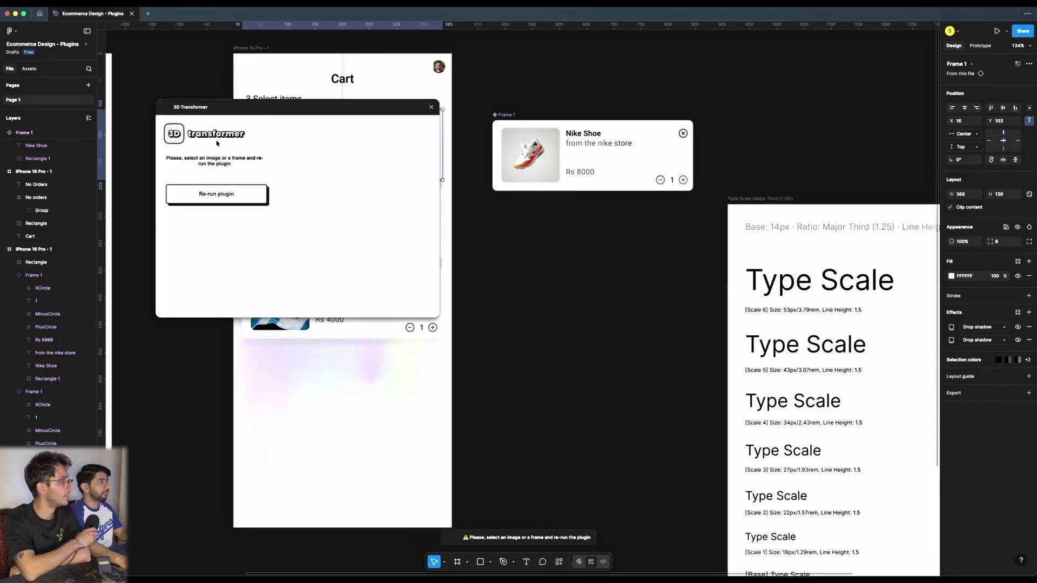
pyautogui.moveTo(334, 112); pyautogui.dragTo(544, 268)
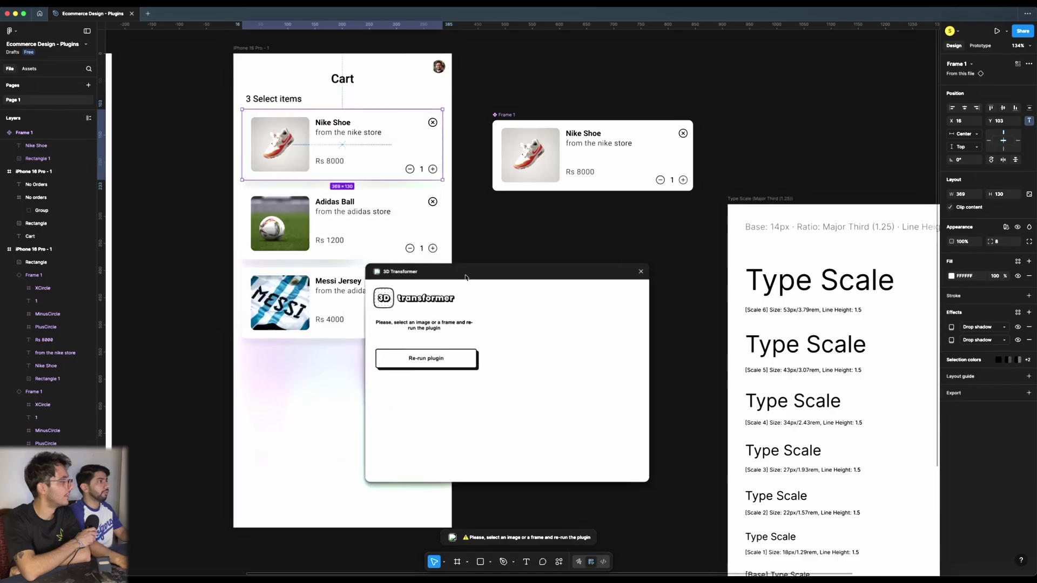
# - Duplicate the Nike Shoe card component above the original, detach the copy, and re-run 3D Transformer on it
pyautogui.scroll(-3, 301, 157)
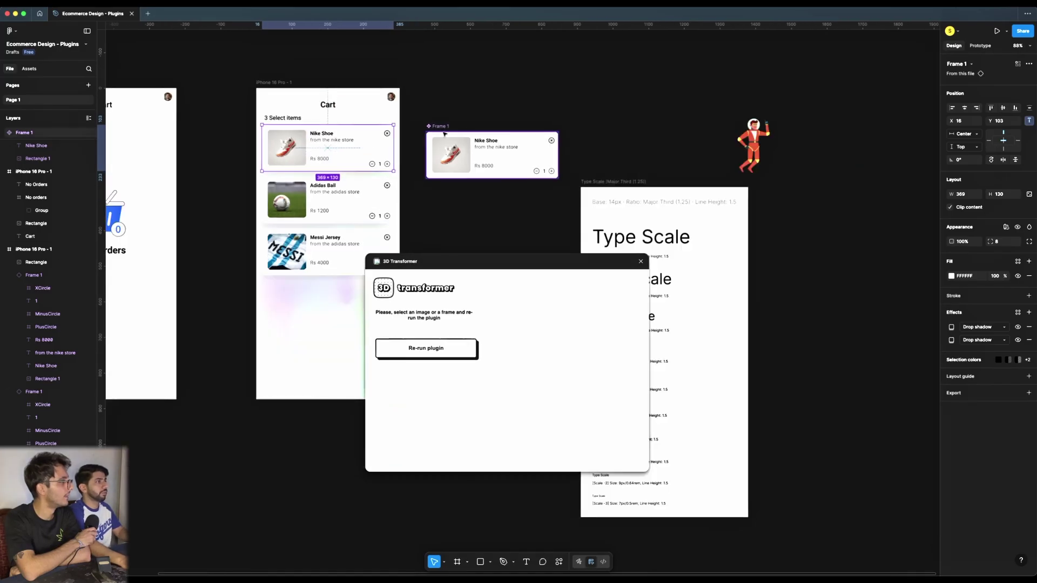
pyautogui.moveTo(461, 149); pyautogui.dragTo(541, 69)
pyautogui.rightClick(540, 69)
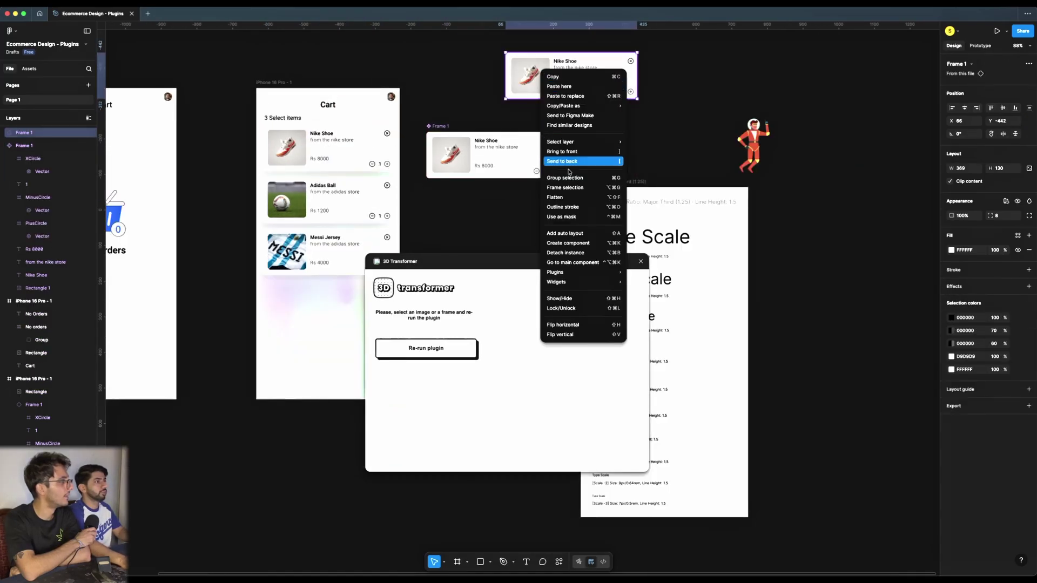
pyautogui.click(565, 253)
pyautogui.hscroll(3, 397, 249)
pyautogui.scroll(2, 397, 248)
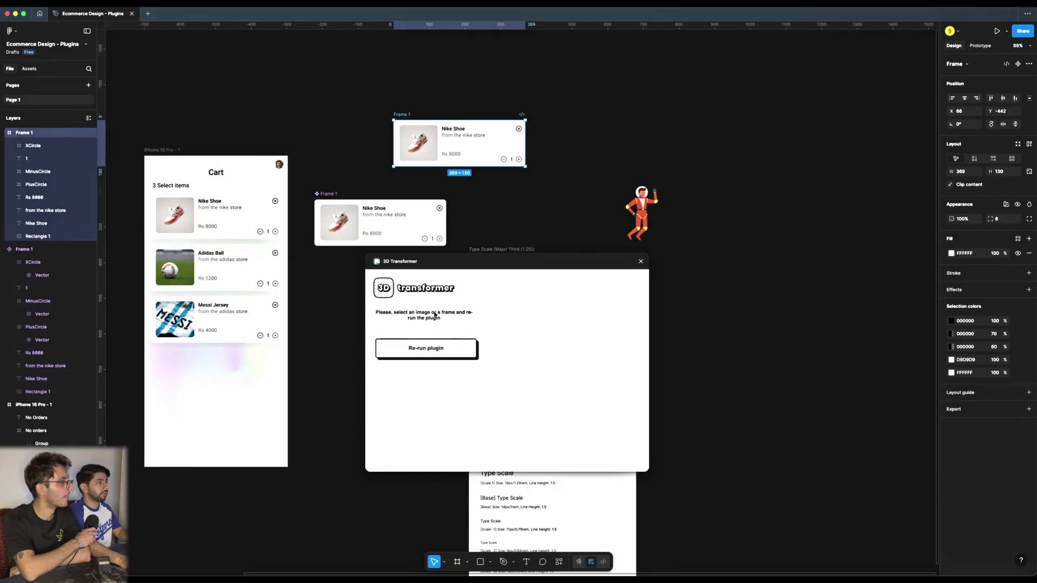
pyautogui.click(426, 348)
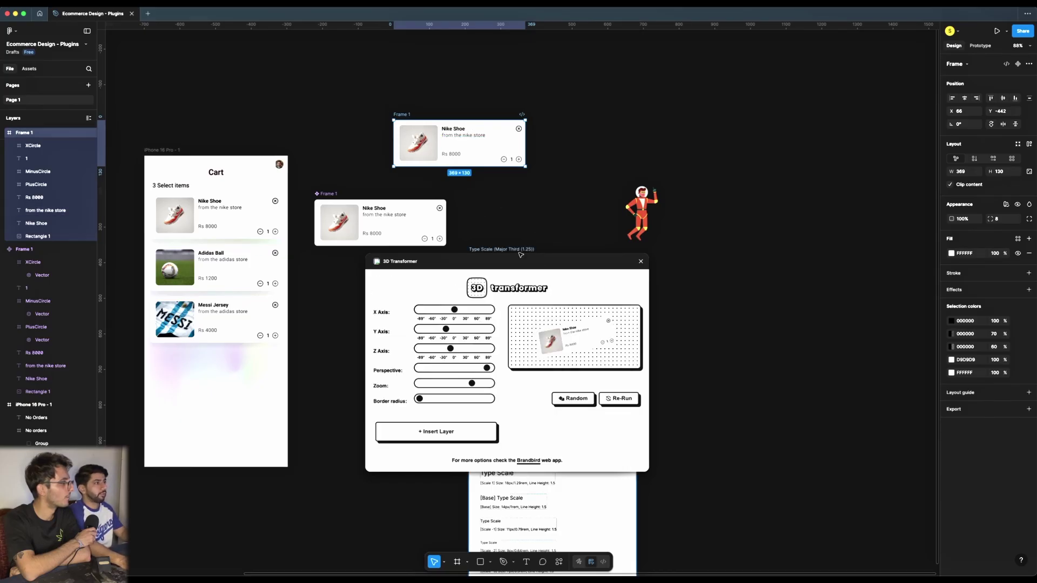
# - Adjust the card's axis rotation in 3D Transformer and raise its zoom
pyautogui.moveTo(500, 262); pyautogui.dragTo(691, 87)
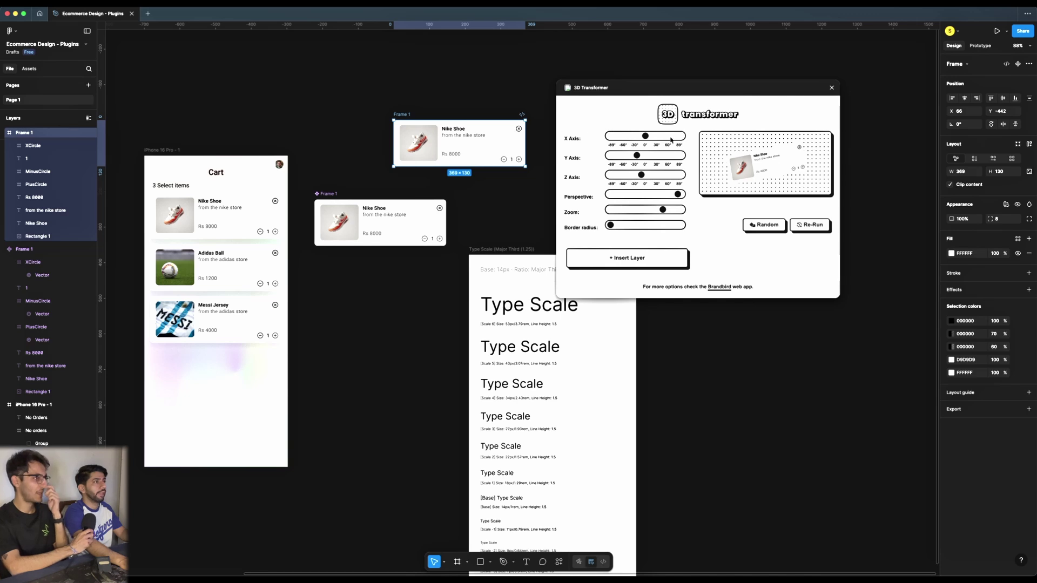
pyautogui.moveTo(645, 137)
pyautogui.mouseDown()
pyautogui.moveTo(643, 155)
pyautogui.moveTo(661, 155)
pyautogui.moveTo(647, 174)
pyautogui.moveTo(644, 137)
pyautogui.moveTo(651, 156)
pyautogui.moveTo(636, 155)
pyautogui.mouseUp()
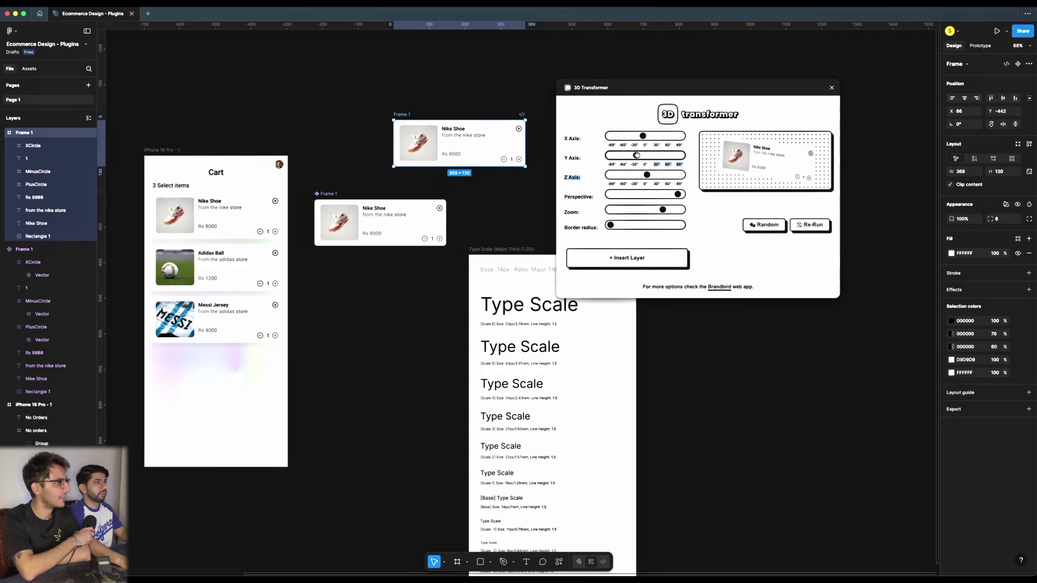
pyautogui.moveTo(653, 209); pyautogui.dragTo(680, 210)
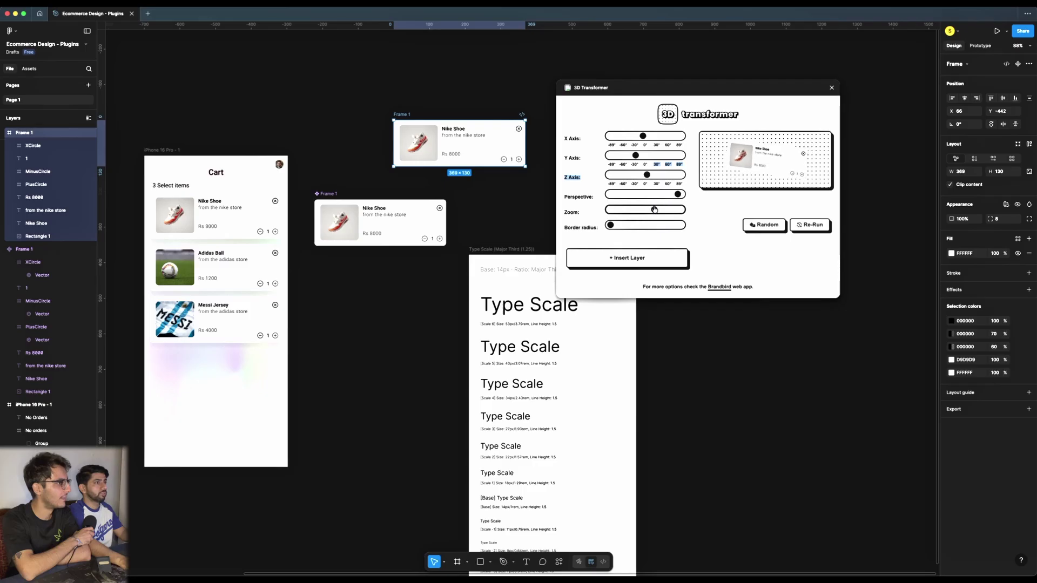
# - Randomize the card's 3D rotation and insert the tilted result on the canvas as a layer
pyautogui.click(761, 226)
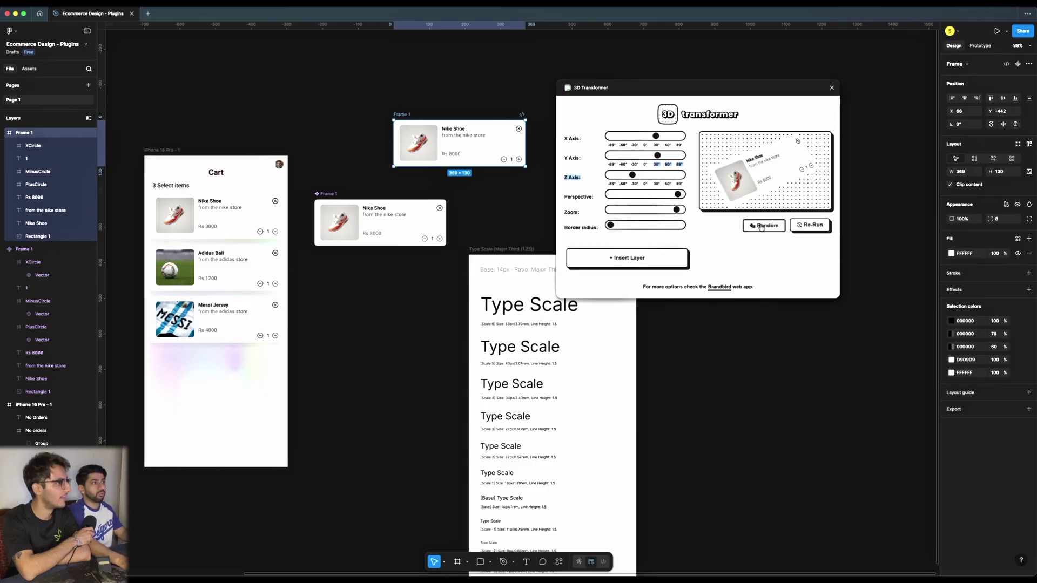
pyautogui.click(758, 246)
pyautogui.click(758, 245)
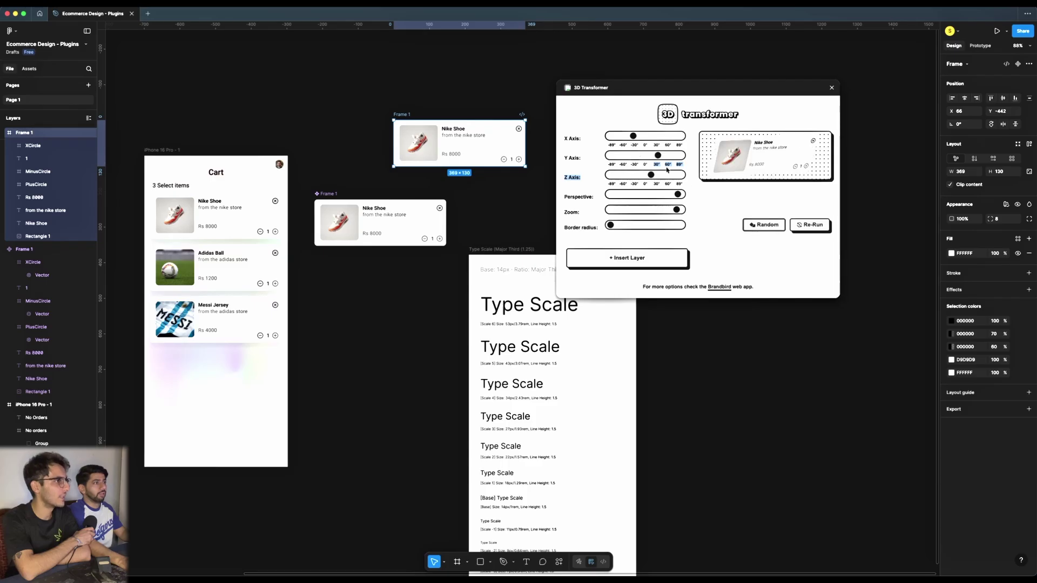
pyautogui.click(638, 259)
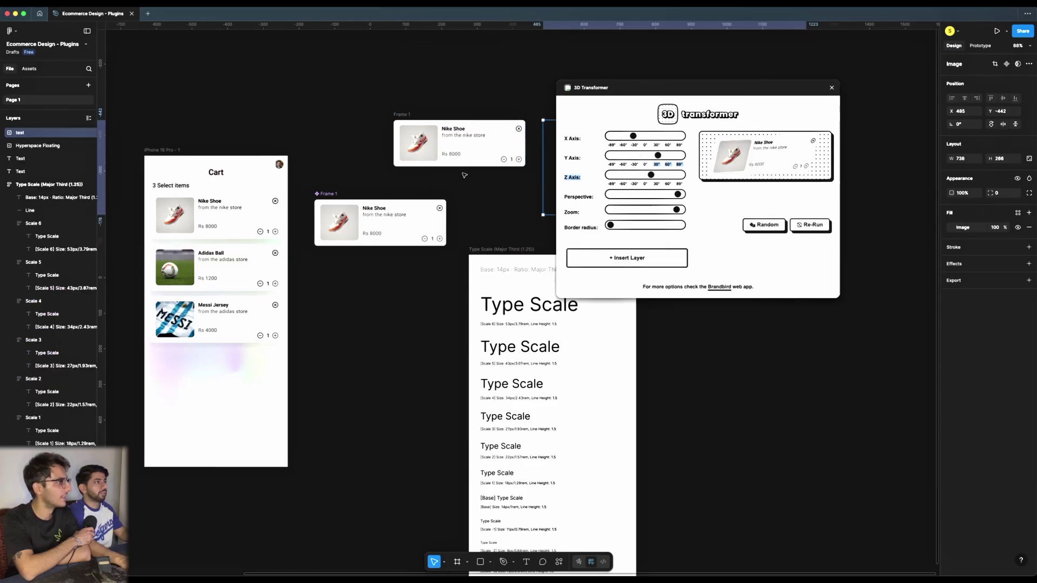
pyautogui.moveTo(651, 89); pyautogui.dragTo(728, 304)
pyautogui.press('Escape')
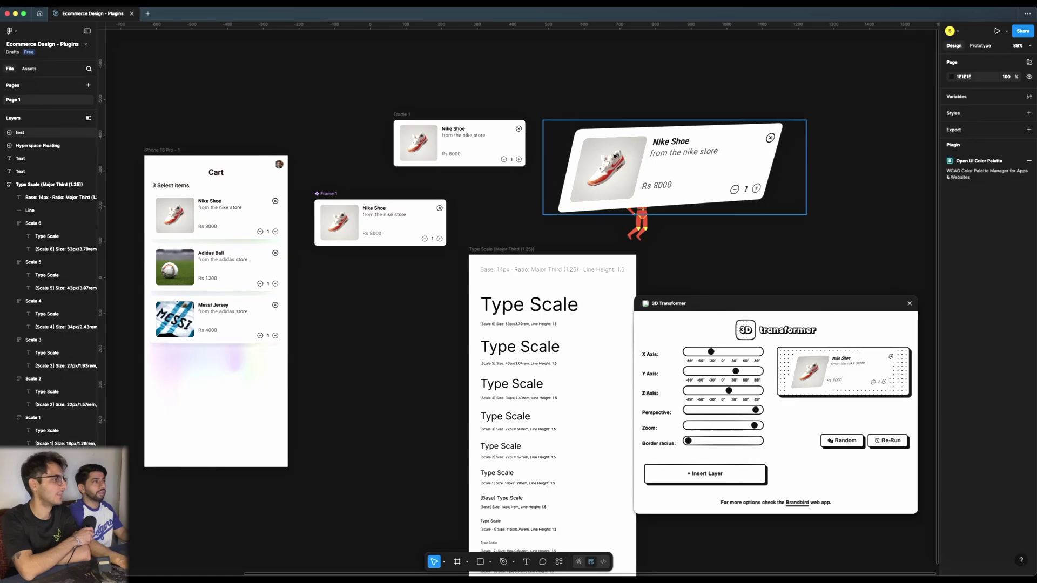
# - Scale the tilted card image down to about 416 × 150 and place it beside the detached flat card
pyautogui.hscroll(-2, 539, 175)
pyautogui.moveTo(657, 155); pyautogui.dragTo(622, 149)
pyautogui.moveTo(809, 197); pyautogui.dragTo(687, 159)
pyautogui.scroll(5, 589, 138)
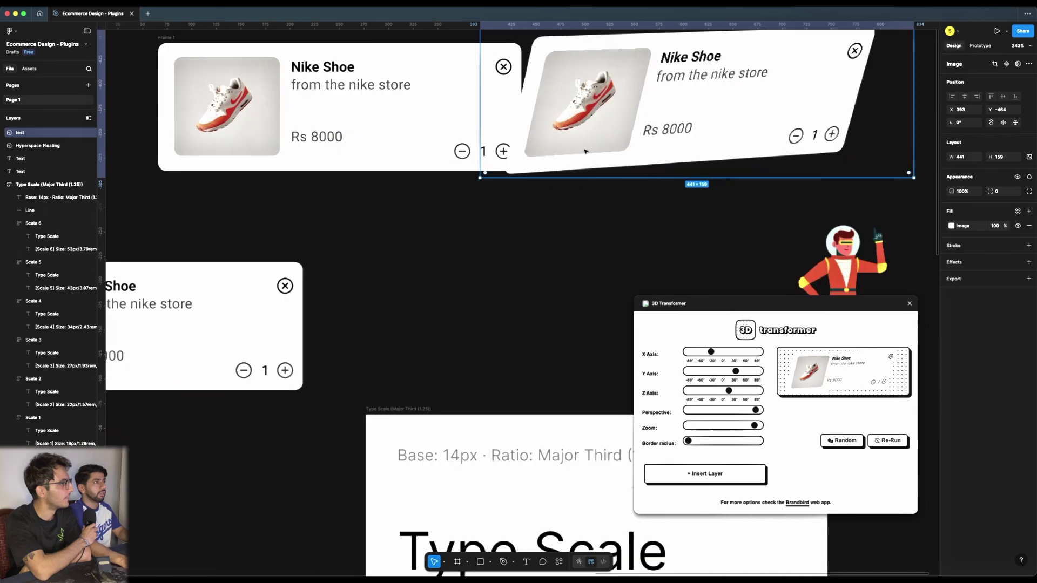
pyautogui.scroll(-4, 597, 139)
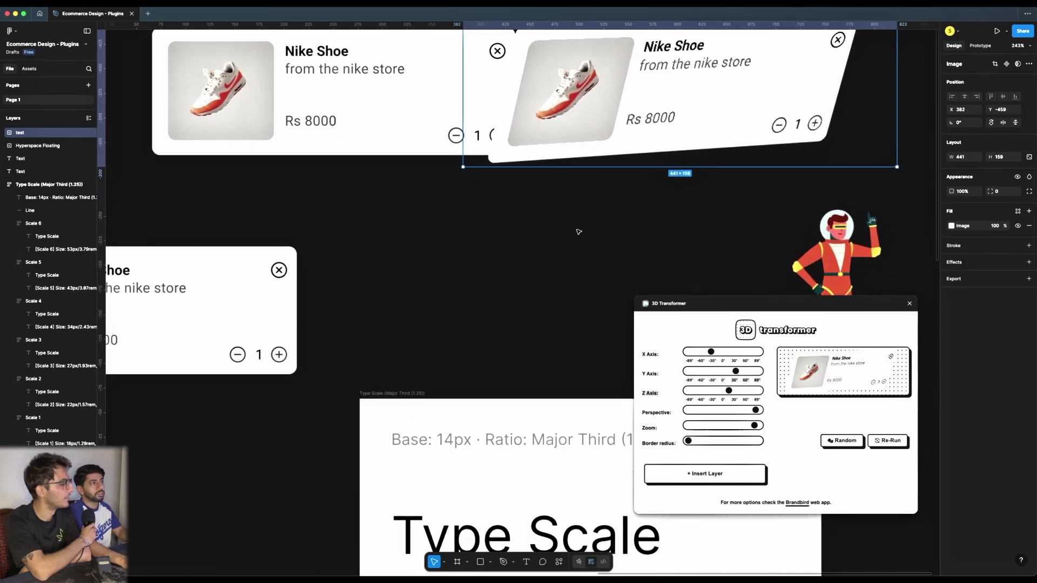
pyautogui.moveTo(771, 183); pyautogui.dragTo(750, 176)
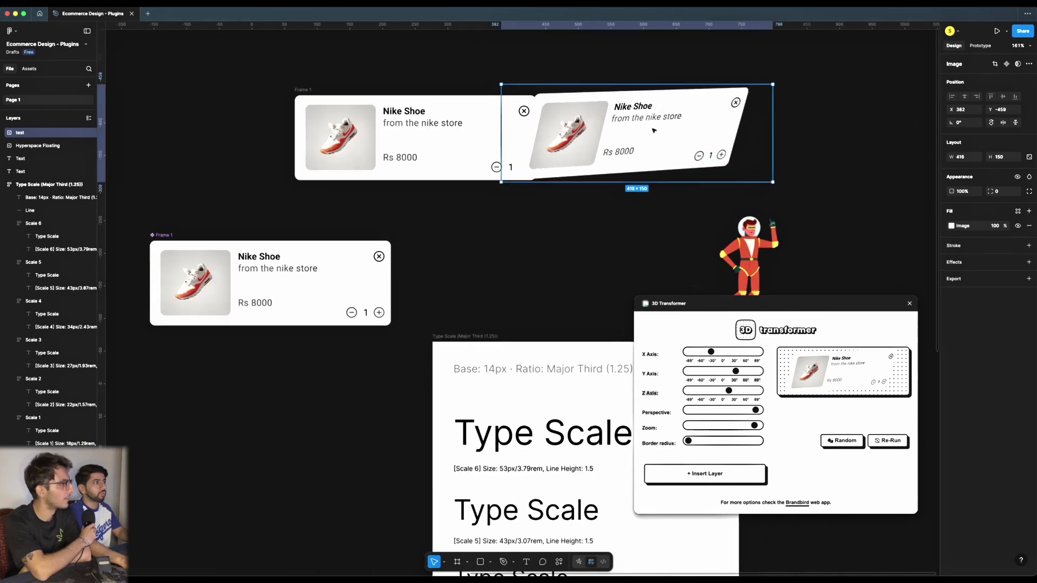
pyautogui.moveTo(655, 157); pyautogui.dragTo(678, 159)
# - Trim the empty sides of the tilted card image to about 376 wide and wrap it in a frame
pyautogui.scroll(-3, 697, 172)
pyautogui.rightClick(708, 165)
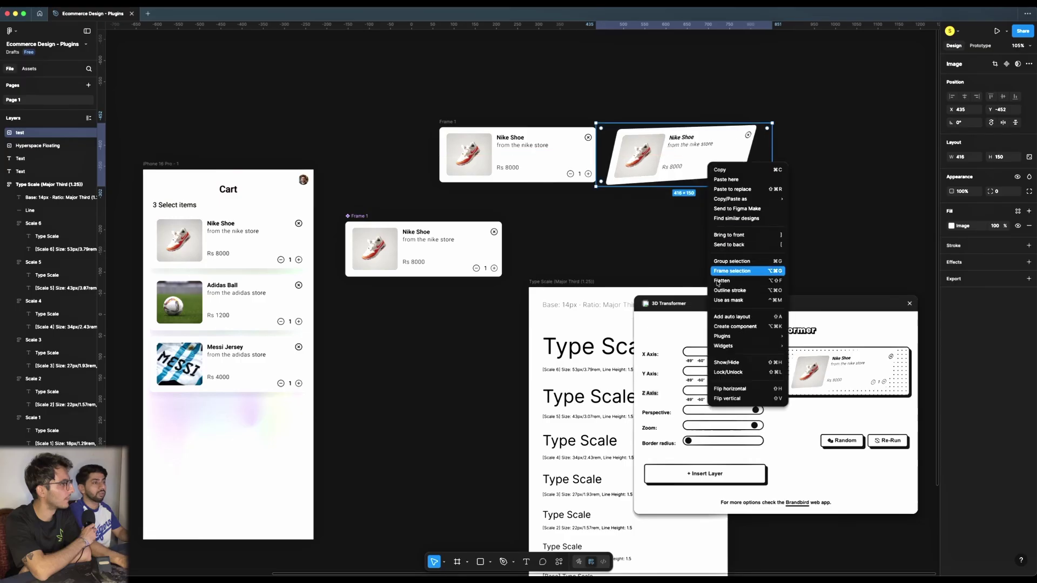
pyautogui.press('Escape')
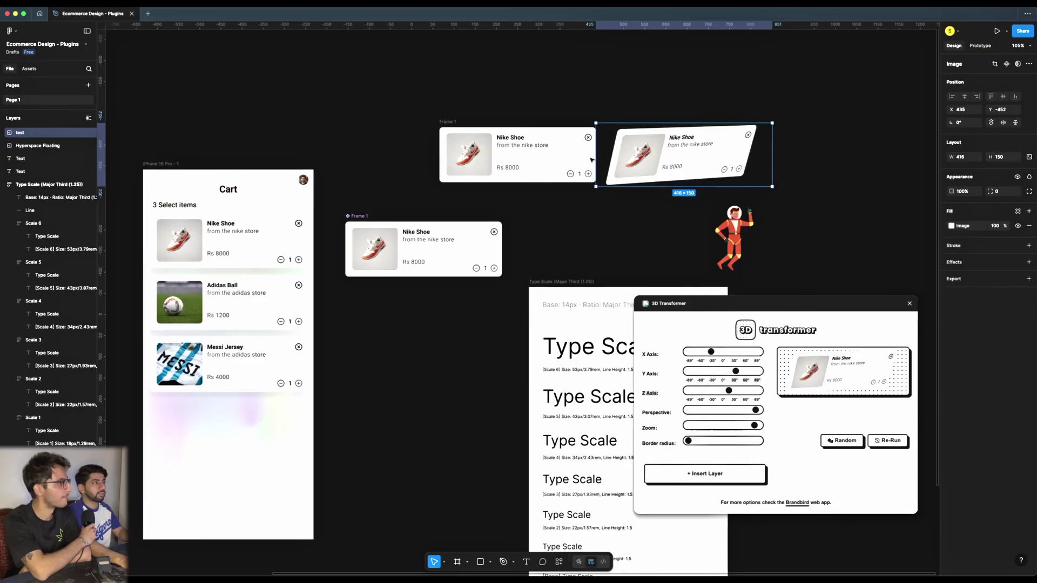
pyautogui.moveTo(594, 148); pyautogui.dragTo(603, 150)
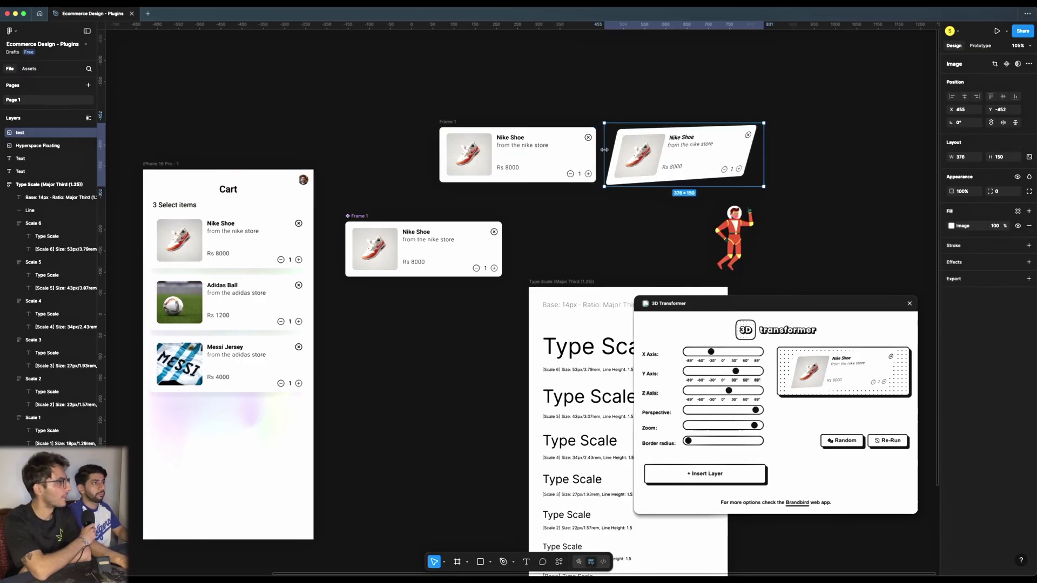
pyautogui.rightClick(660, 152)
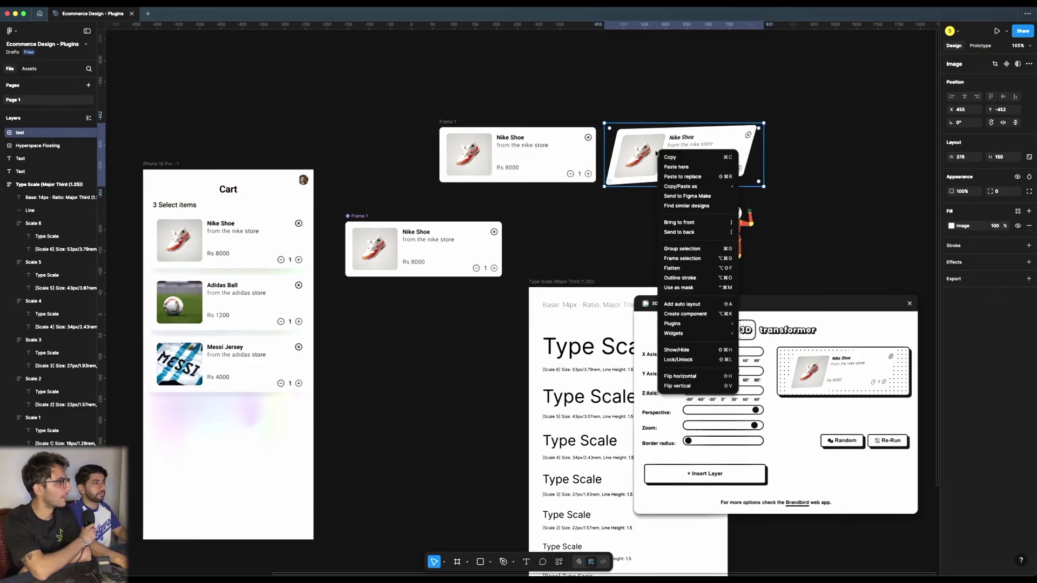
pyautogui.click(684, 259)
# - Add a prototype interaction from the cart's Nike Shoe card to the tilted card's frame, triggered While hovering
pyautogui.click(265, 241)
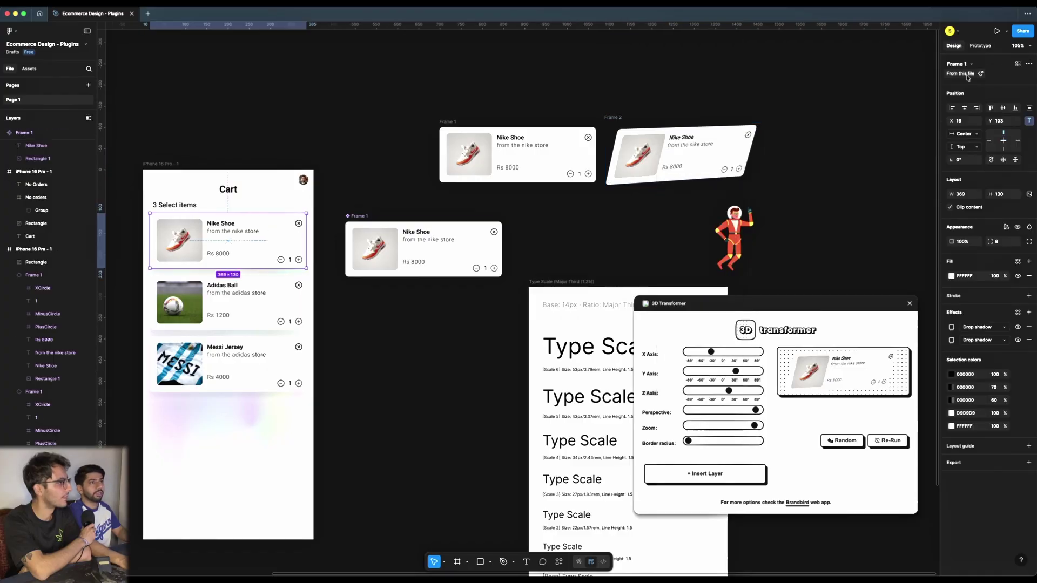
pyautogui.click(980, 45)
pyautogui.moveTo(307, 240); pyautogui.dragTo(683, 153)
pyautogui.click(689, 225)
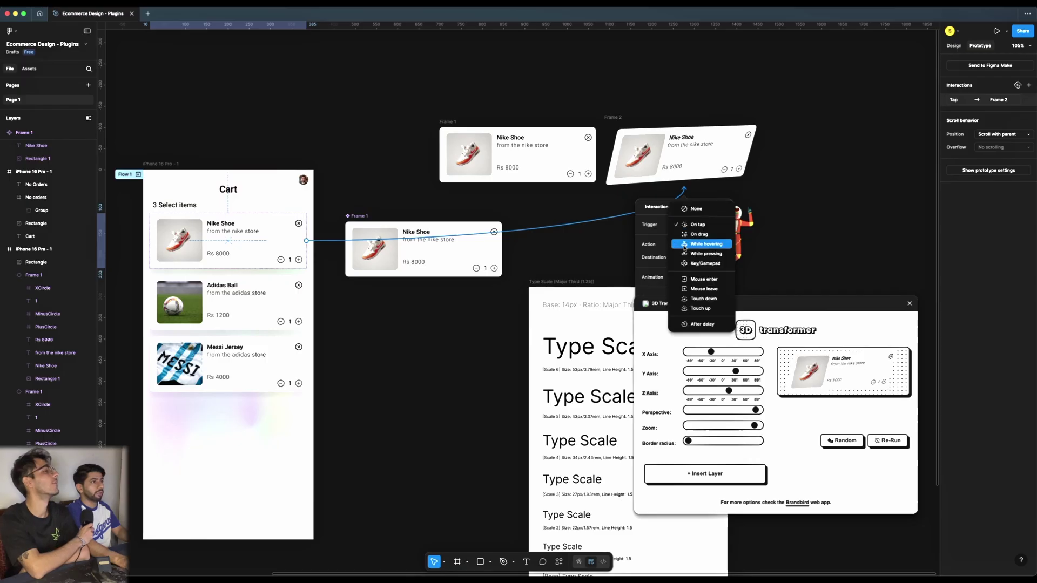
pyautogui.click(702, 246)
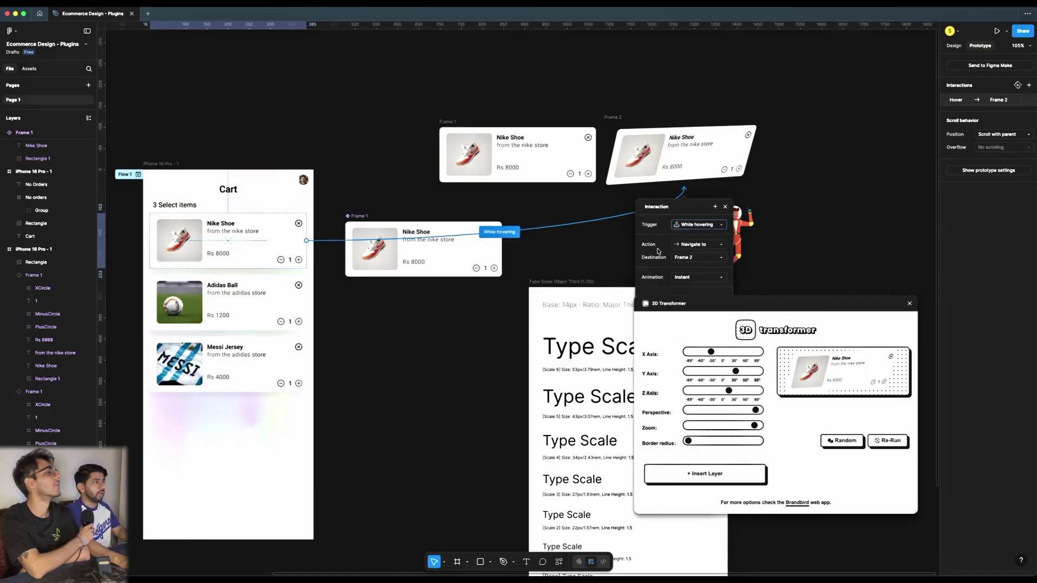
# - Change the hover interaction's action to Open overlay with Manual position, closing the 3D Transformer plugin
pyautogui.click(690, 246)
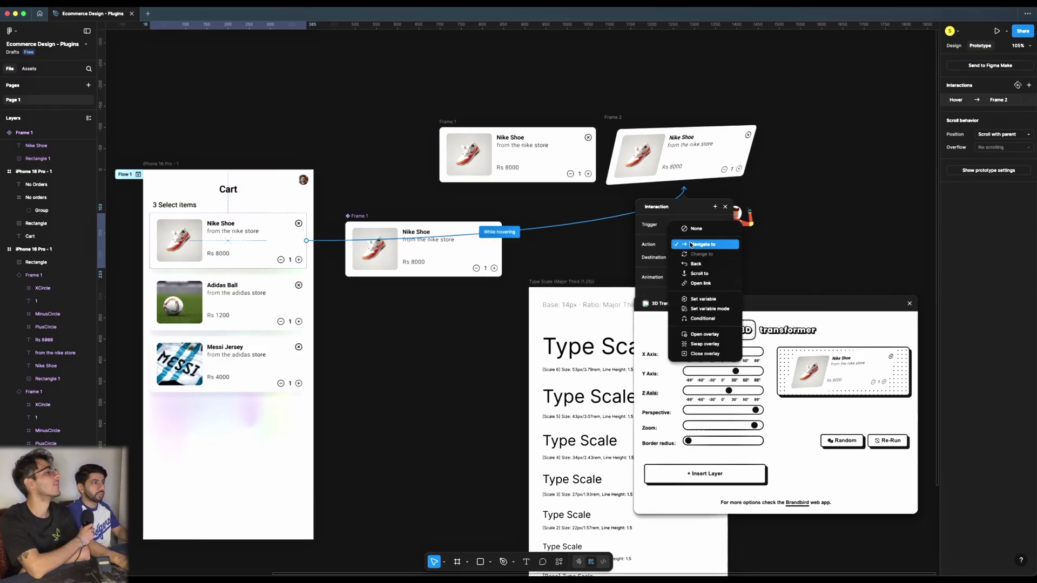
pyautogui.click(689, 335)
pyautogui.click(692, 272)
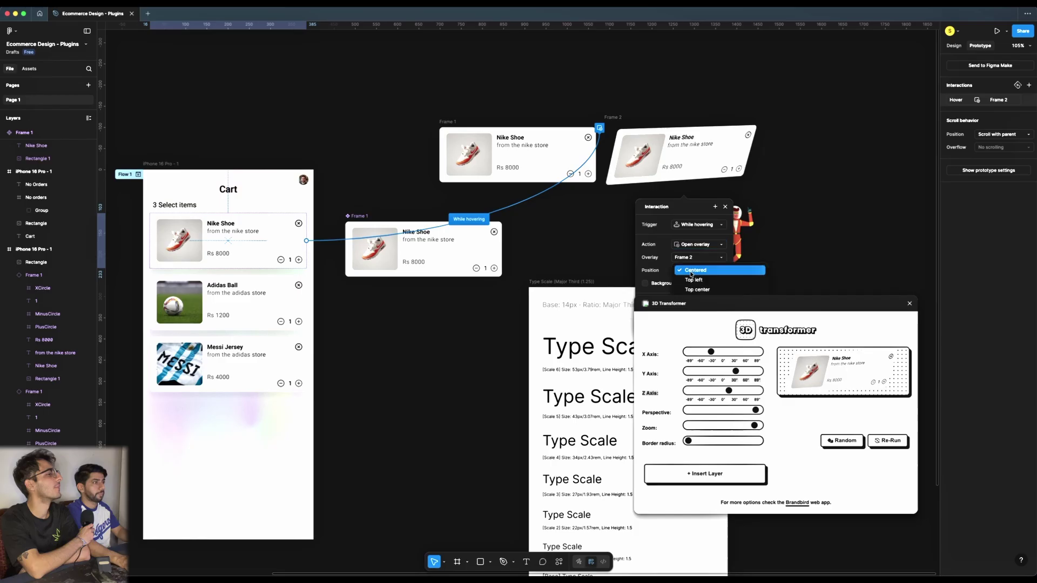
pyautogui.click(658, 258)
pyautogui.scroll(-1, 738, 293)
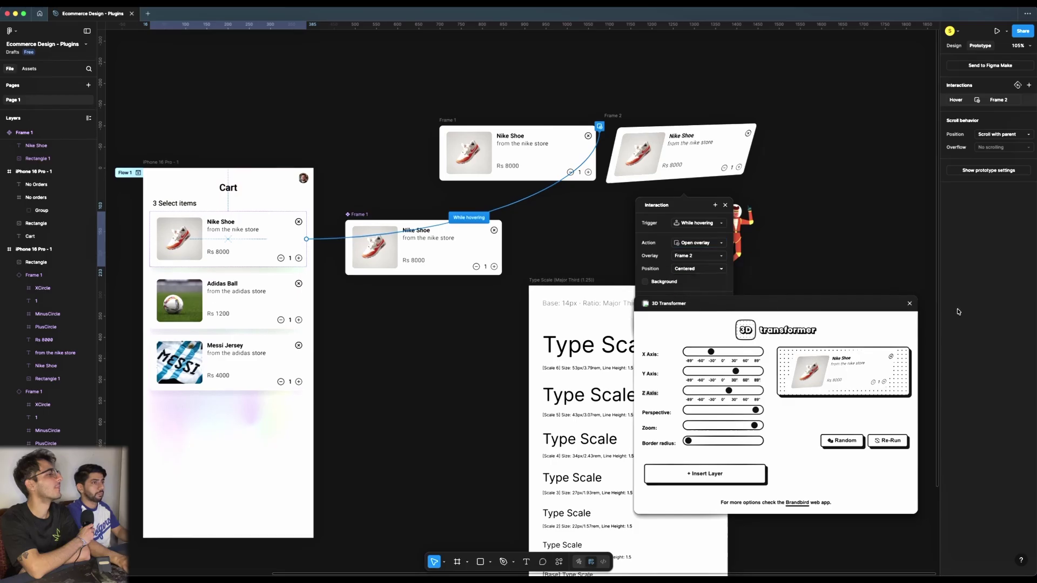
pyautogui.click(910, 304)
pyautogui.click(699, 268)
pyautogui.click(691, 344)
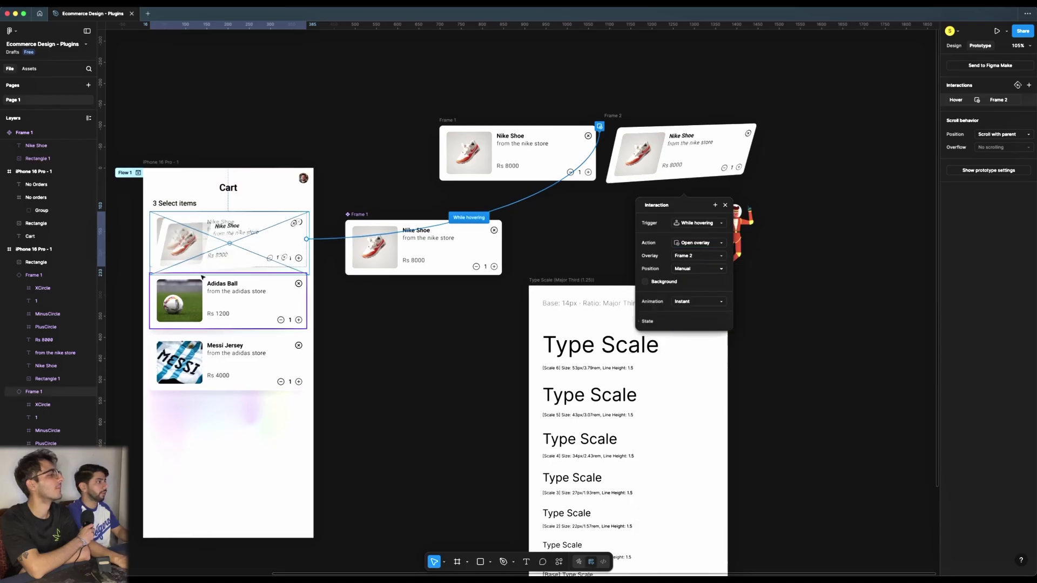
# - Position the tilted card overlay over the Nike Shoe card in the cart and deselect it
pyautogui.scroll(6, 204, 265)
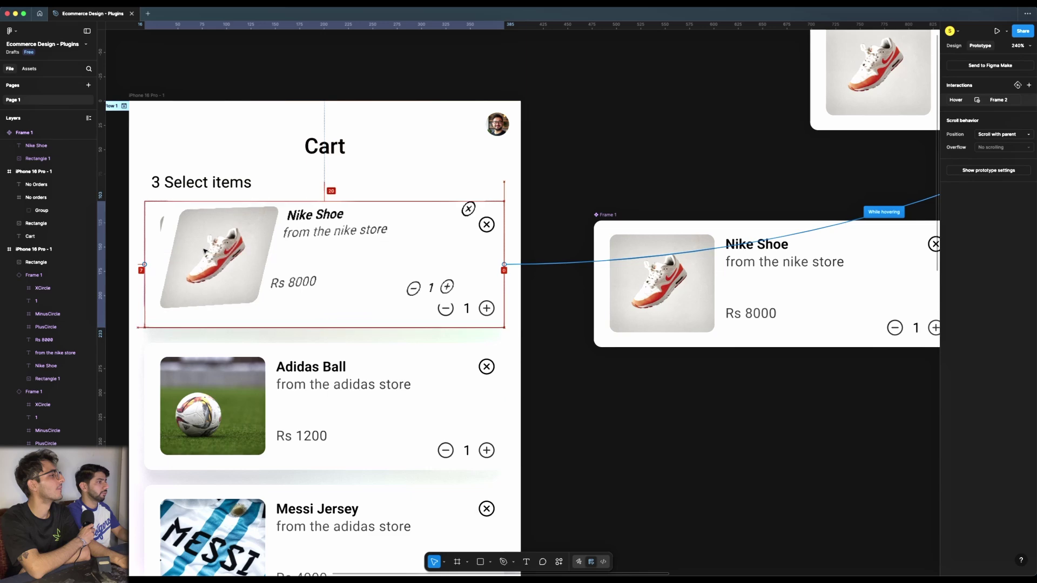
pyautogui.scroll(-5, 350, 279)
pyautogui.click(362, 281)
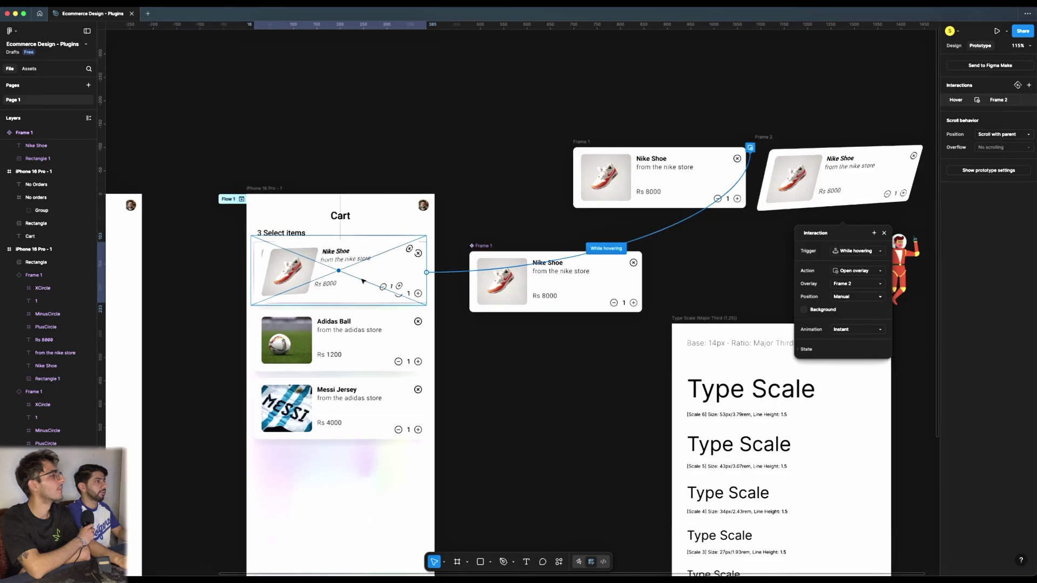
pyautogui.press('Escape')
pyautogui.press('Escape')
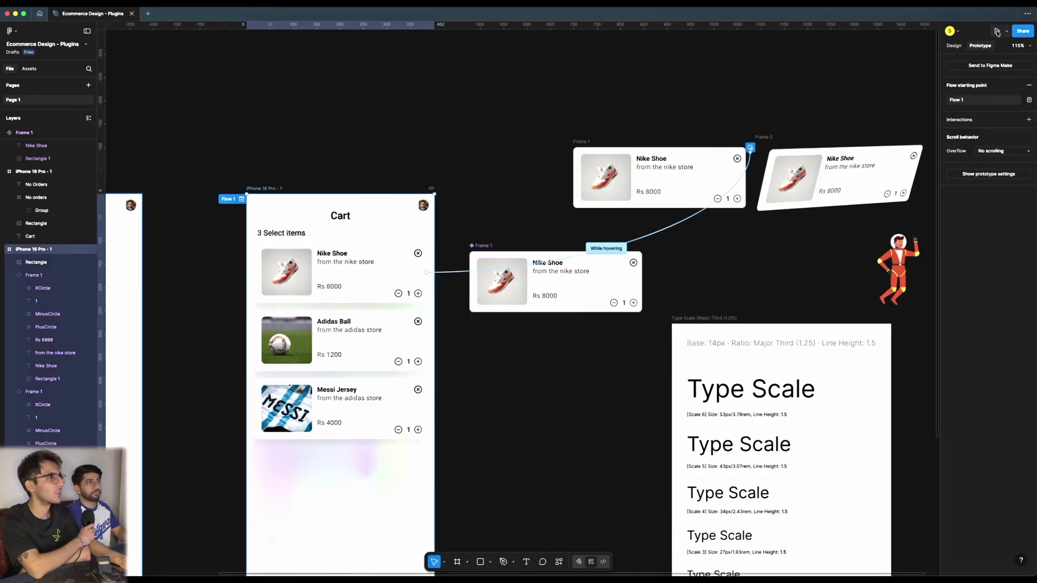
# - Preview the prototype, test the hover effect on the Nike Shoe card, and return to the design
pyautogui.click(996, 31)
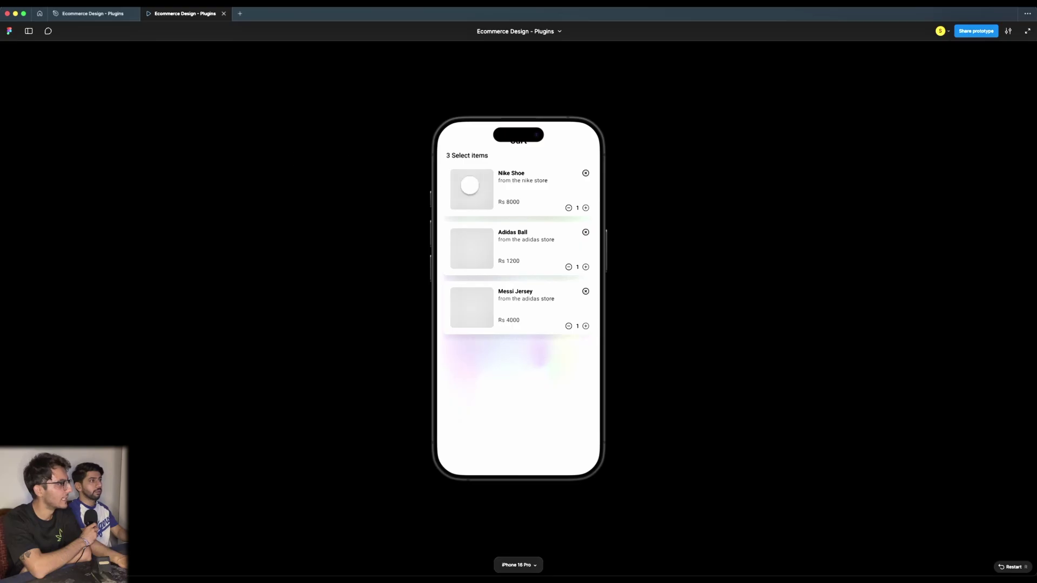
pyautogui.moveTo(529, 217)
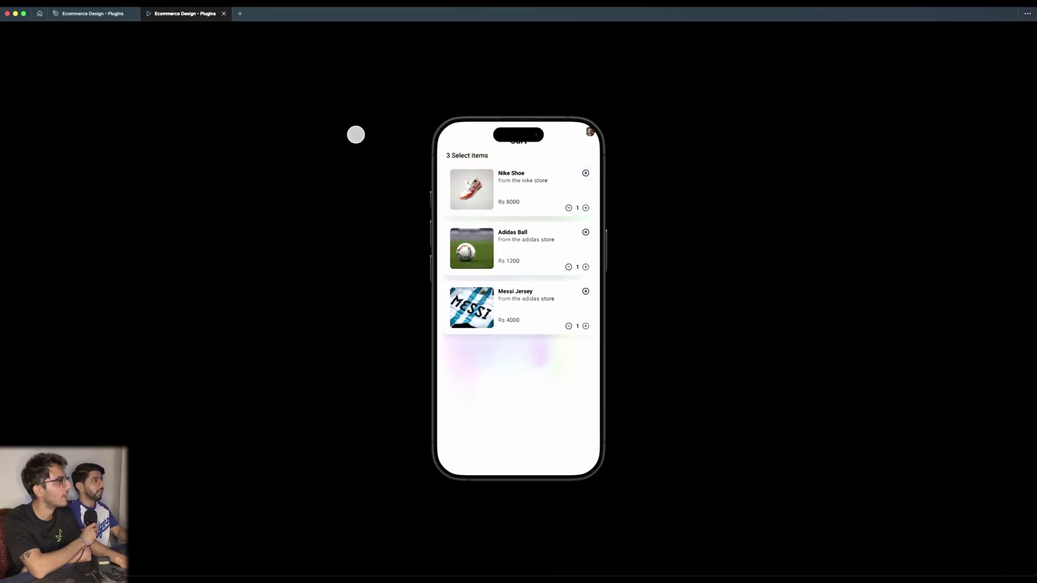
pyautogui.hotkey('ctrl', 'shift', 'Tab')
pyautogui.click(781, 257)
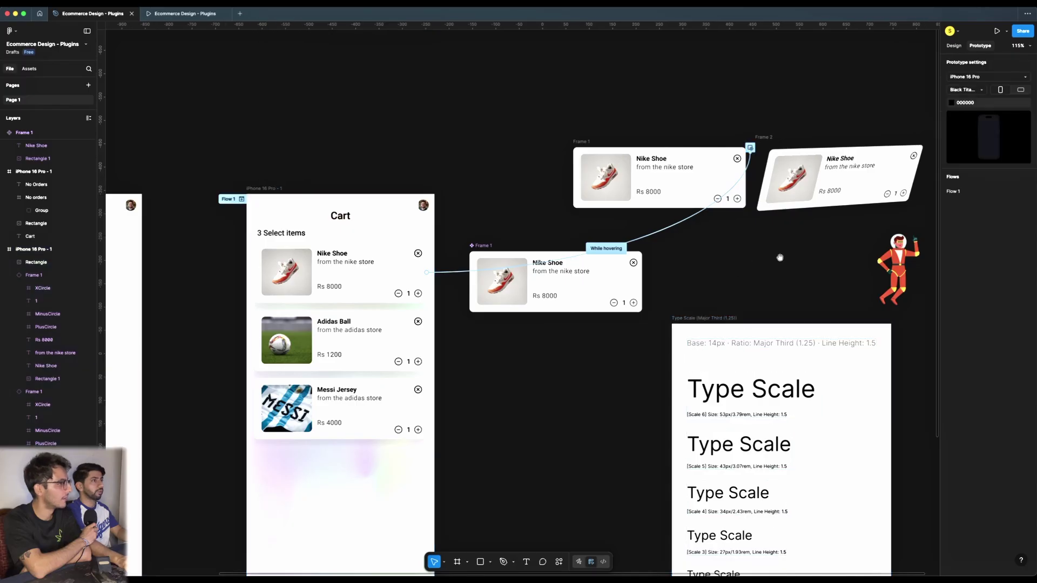
# - Add a white FFFFFF fill to the tilted card's frame
pyautogui.hscroll(5, 554, 216)
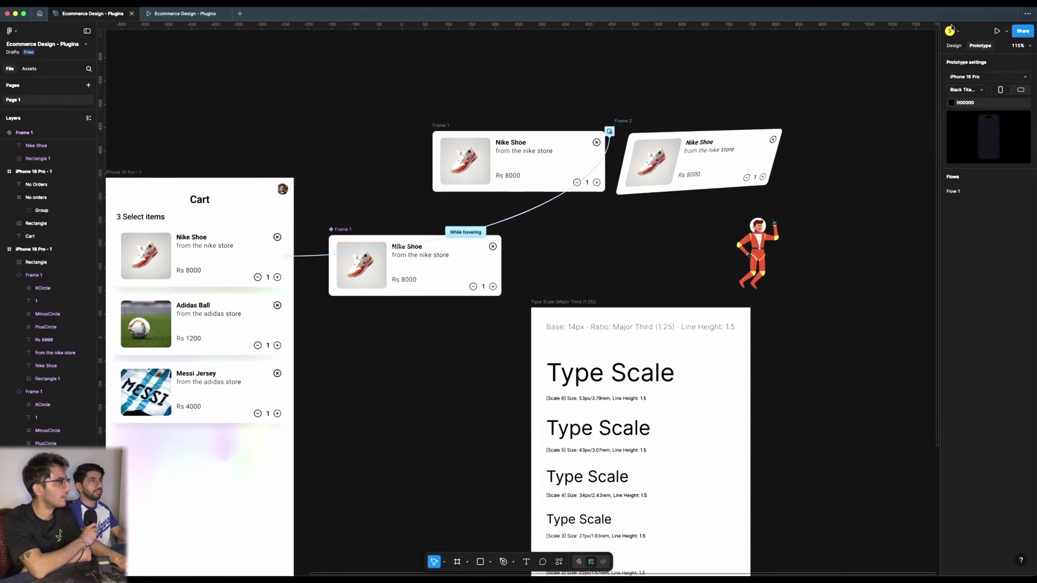
pyautogui.click(953, 46)
pyautogui.click(756, 162)
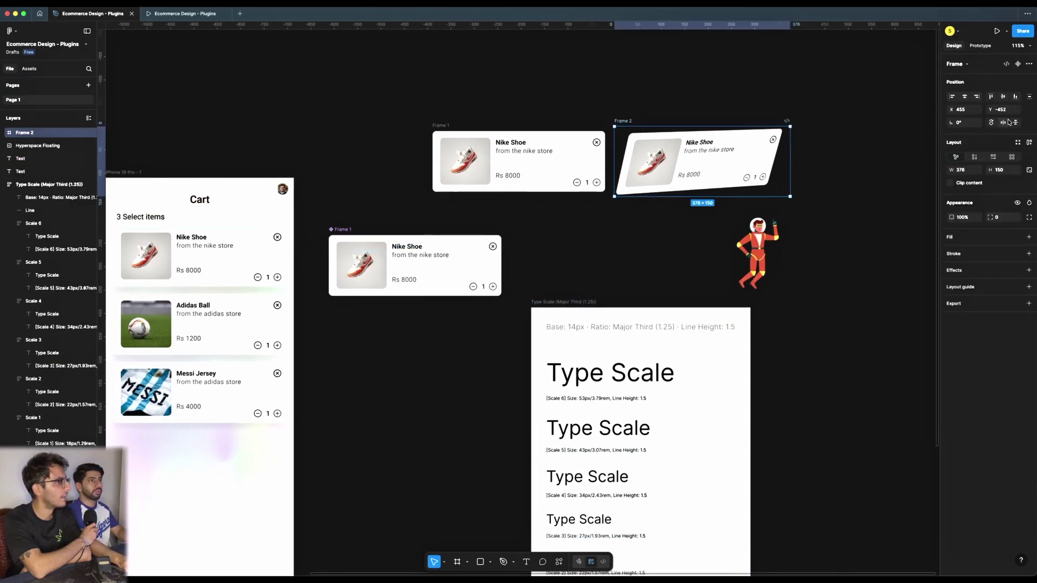
pyautogui.click(971, 241)
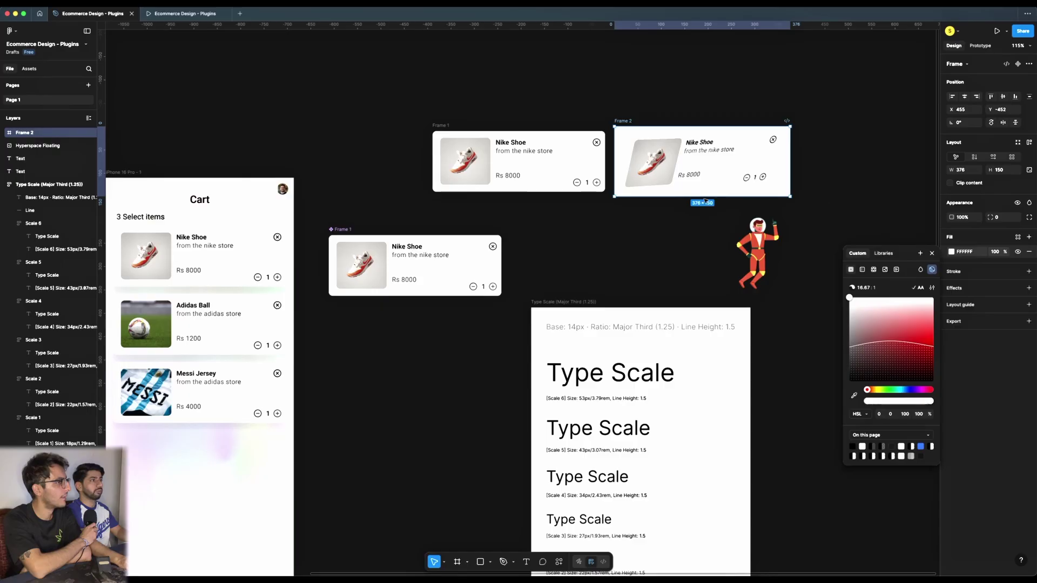
pyautogui.moveTo(704, 198); pyautogui.dragTo(705, 203)
pyautogui.press('super+z')
pyautogui.click(802, 178)
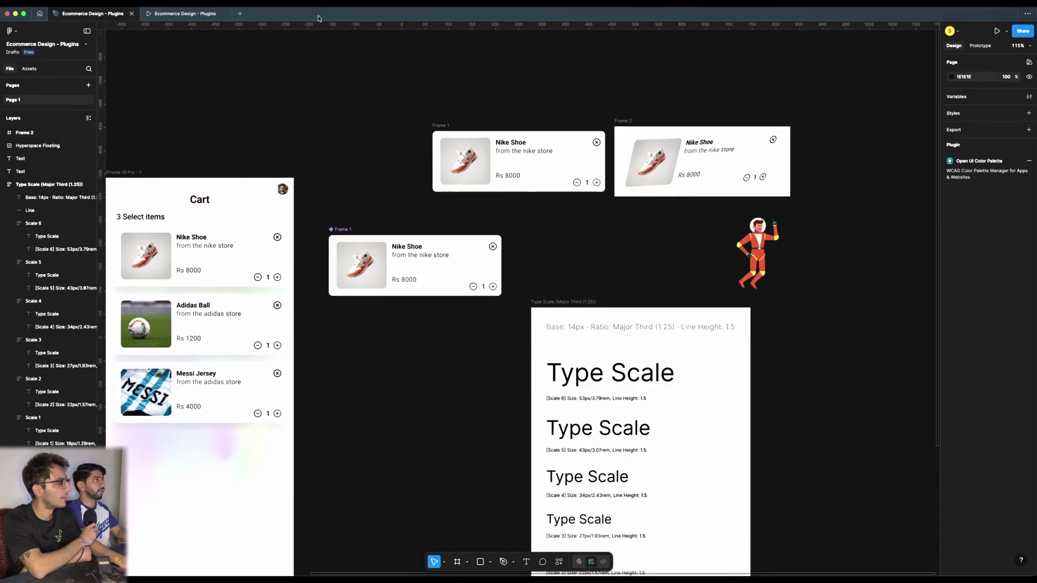
# - Check the filled overlay in the prototype preview, then reduce the tilted card frame's height to 146
pyautogui.click(184, 14)
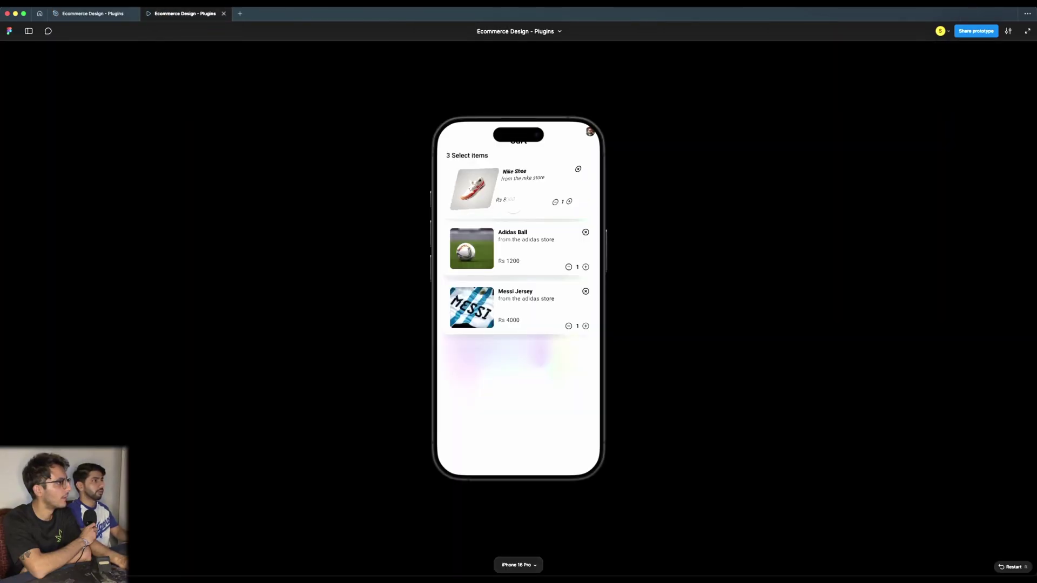
pyautogui.click(92, 14)
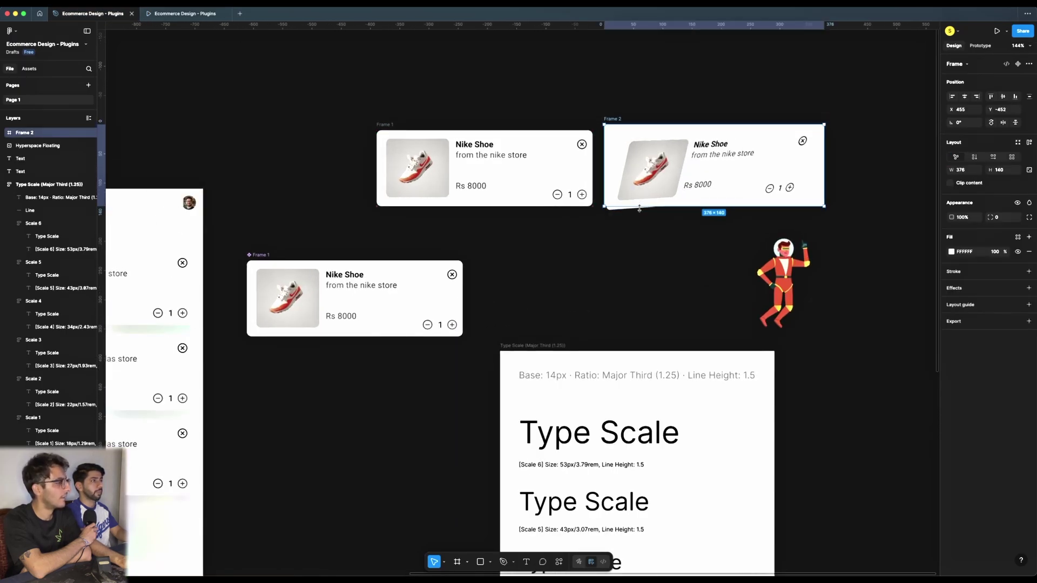
pyautogui.click(627, 104)
# - Test the resized hover overlay in the prototype preview again and close the preview
pyautogui.press('super+alt+Return')
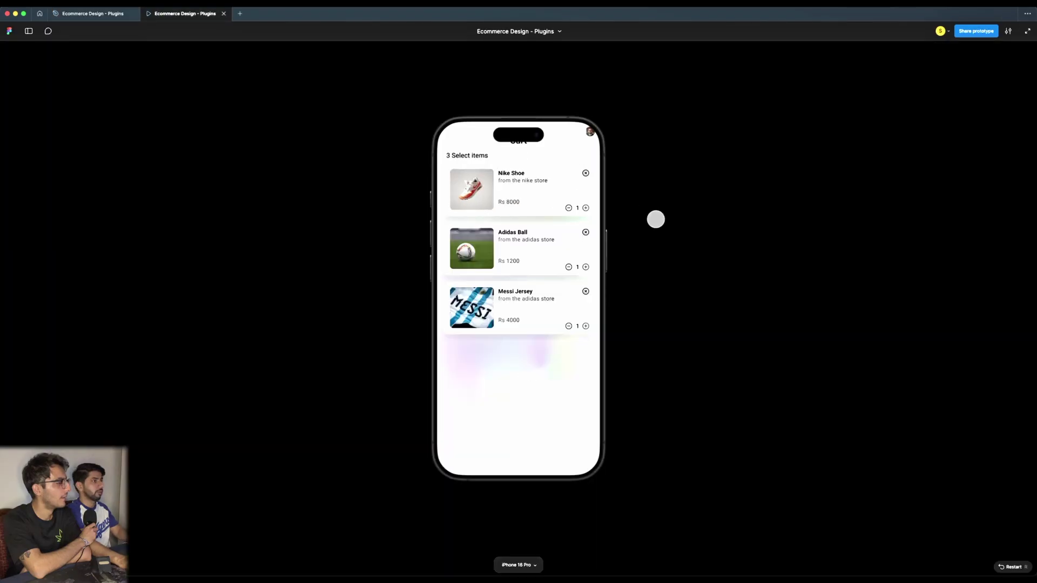
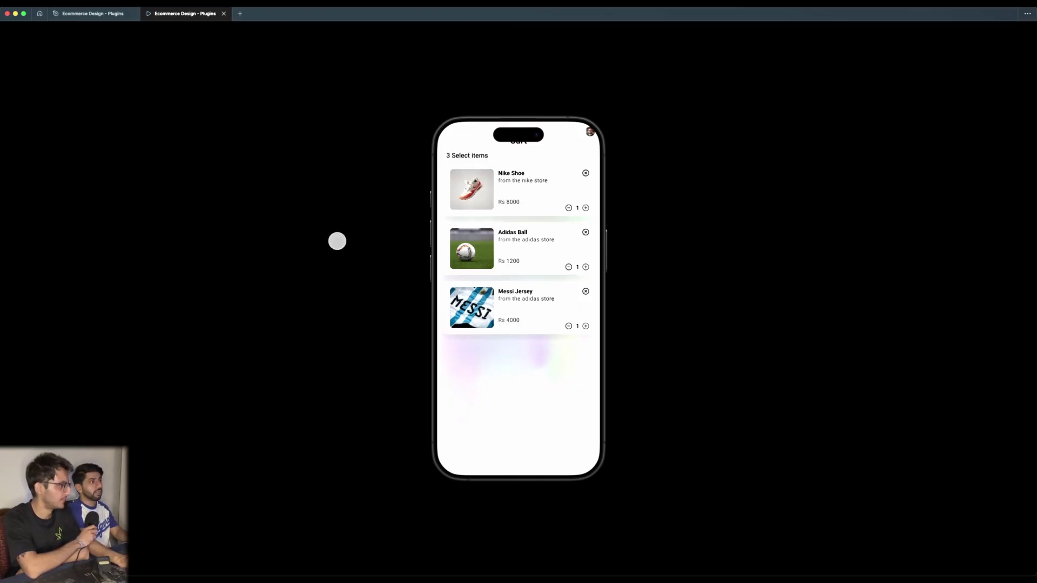
pyautogui.moveTo(227, 32)
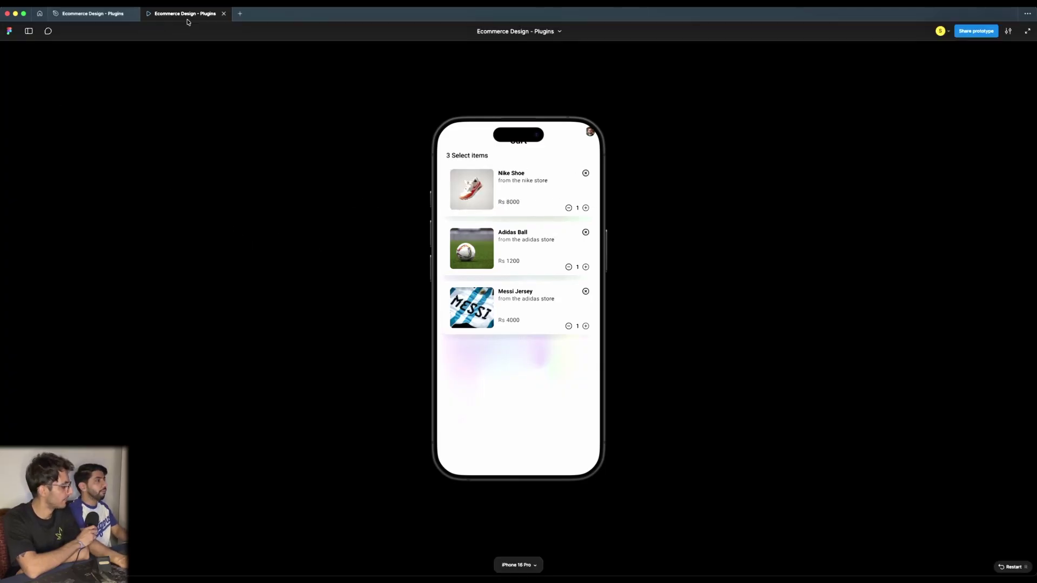
pyautogui.click(224, 14)
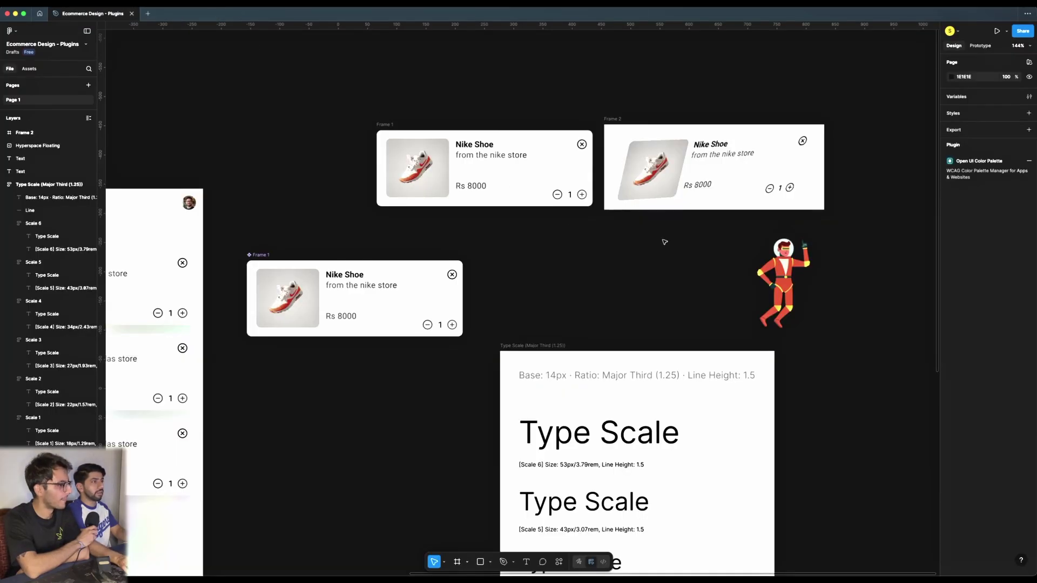
# - Delete the tilted Nike Shoe card's frame from the canvas
pyautogui.click(641, 147)
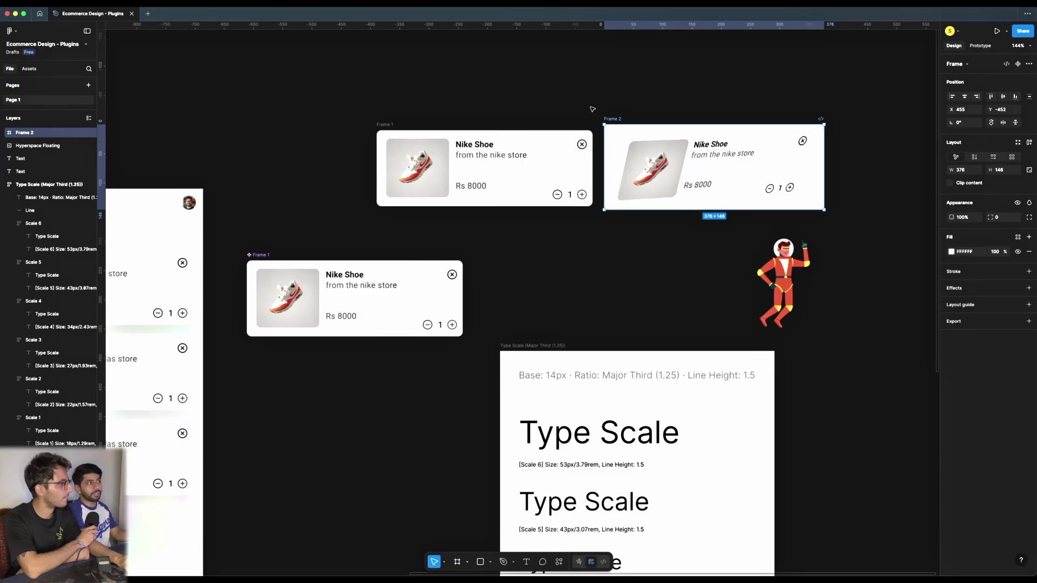
pyautogui.click(624, 112)
pyautogui.click(620, 119)
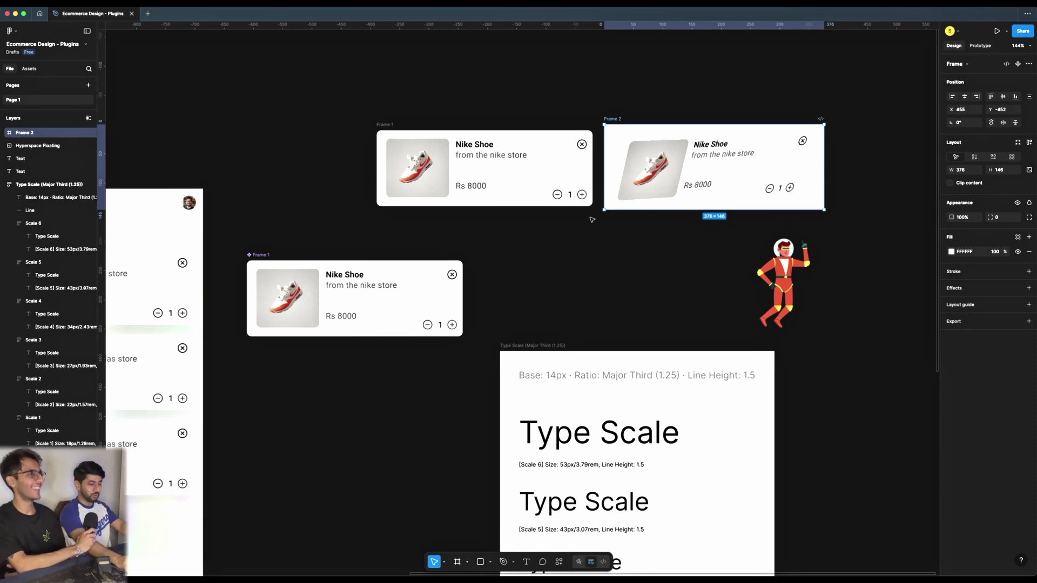
pyautogui.press('Delete')
# - Draw a horizontal divider line about 368 wide below the Messi Jersey card in the cart
pyautogui.scroll(-3, 590, 238)
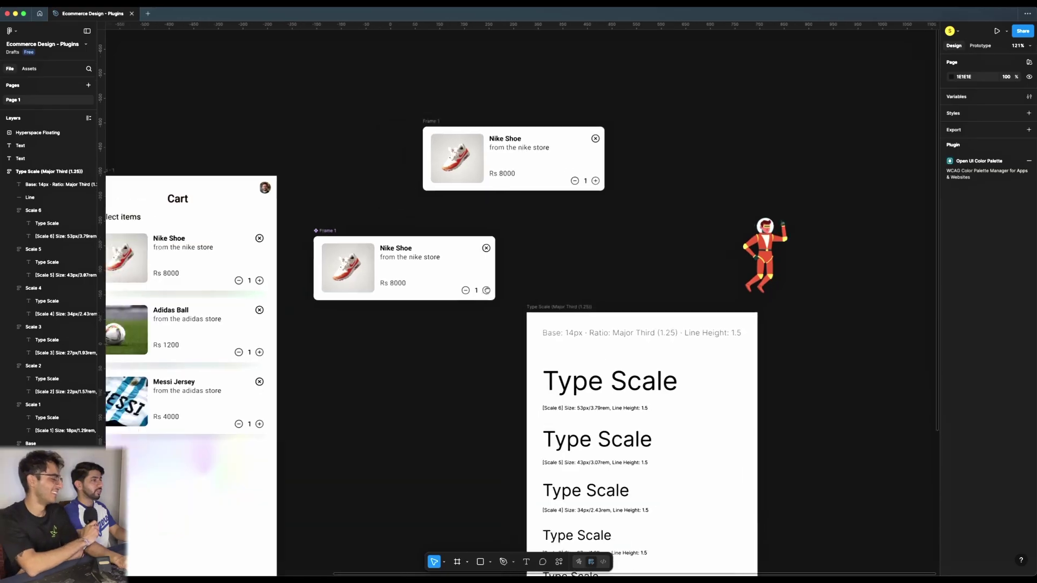
pyautogui.scroll(-3, 479, 280)
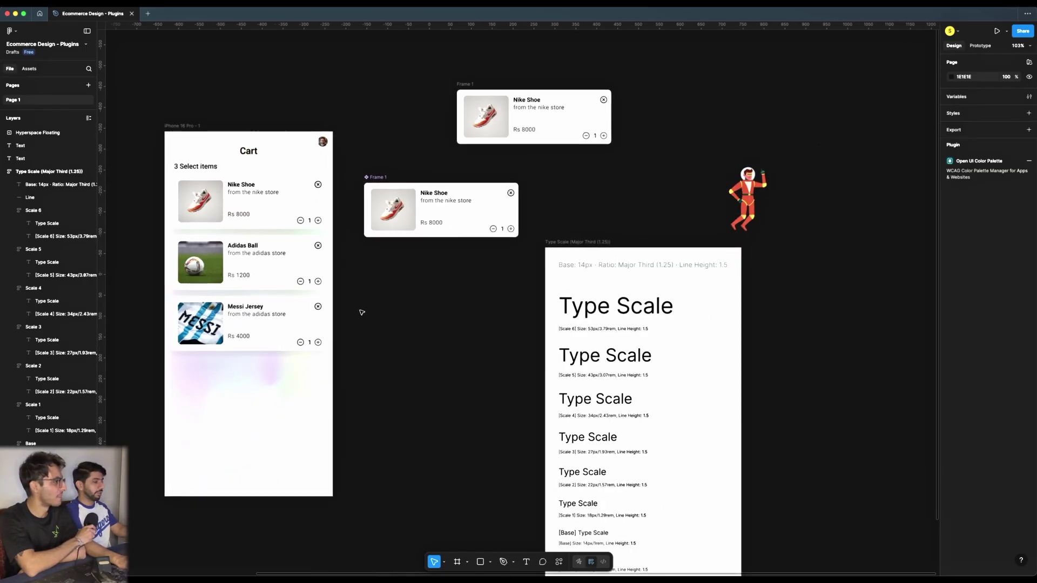
pyautogui.scroll(-2, 504, 313)
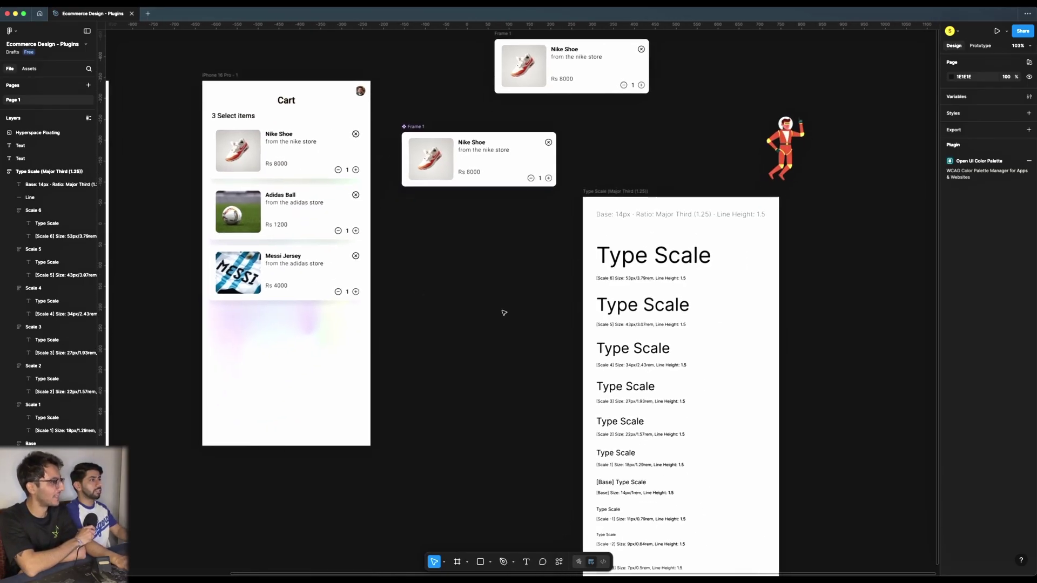
pyautogui.scroll(5, 256, 297)
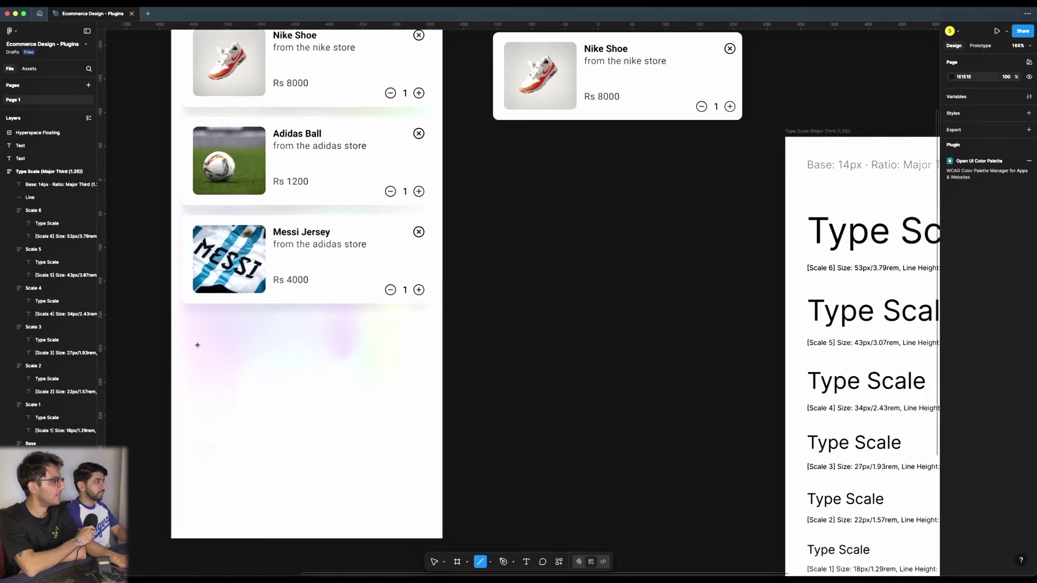
pyautogui.moveTo(184, 324); pyautogui.dragTo(431, 325)
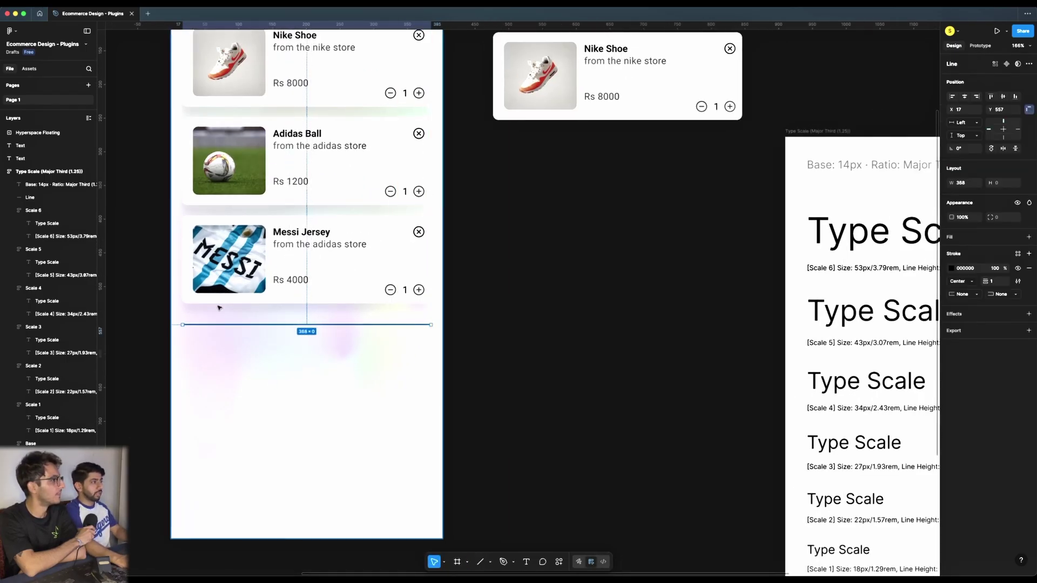
pyautogui.click(581, 379)
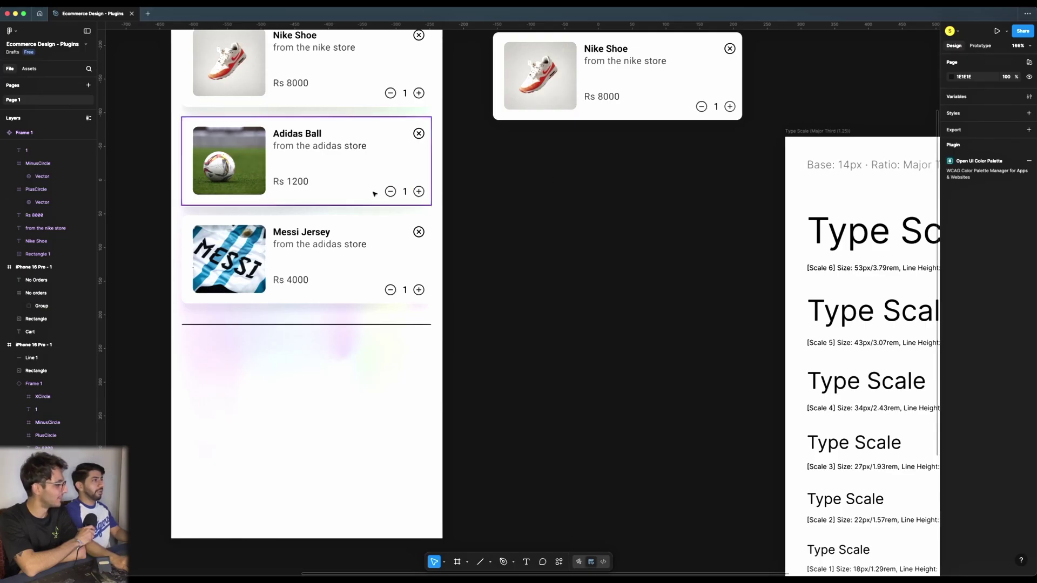
# - Change the Adidas Ball card's quantity to 2
pyautogui.scroll(1, 377, 184)
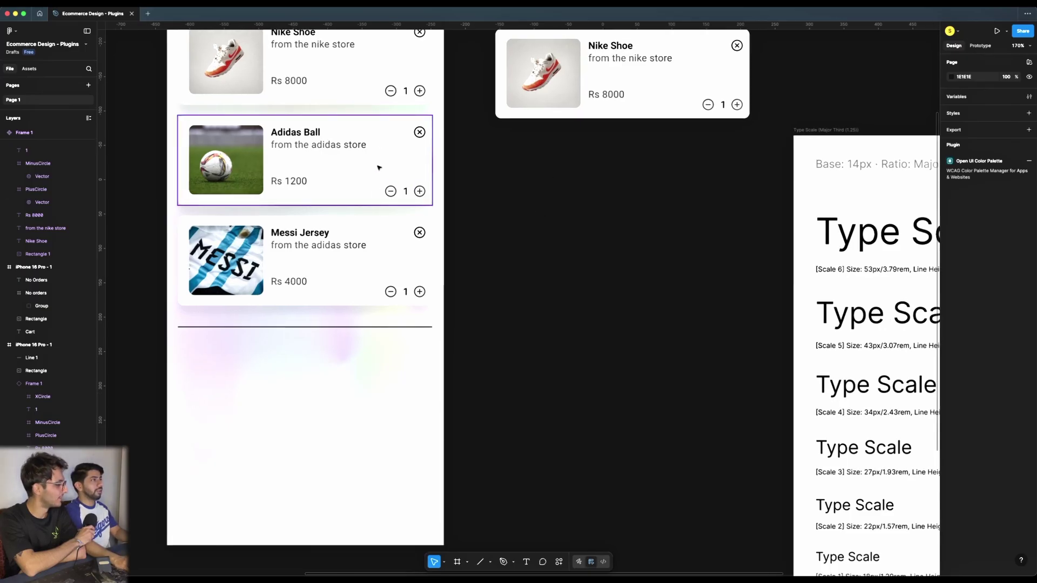
pyautogui.click(406, 193)
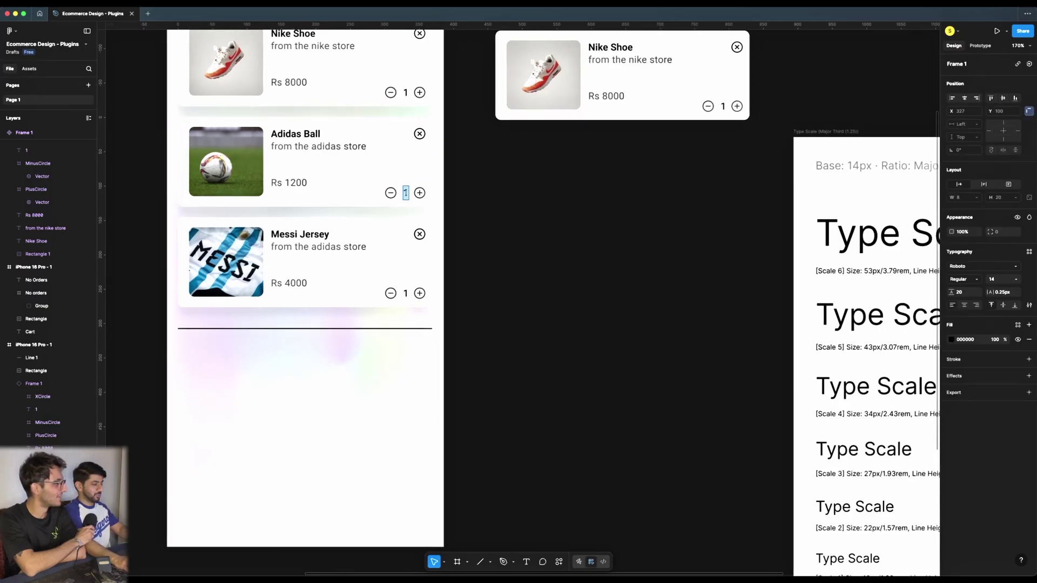
pyautogui.click(494, 216)
# - Move the divider line up to about Y 545 and set its opacity to 10%
pyautogui.click(355, 328)
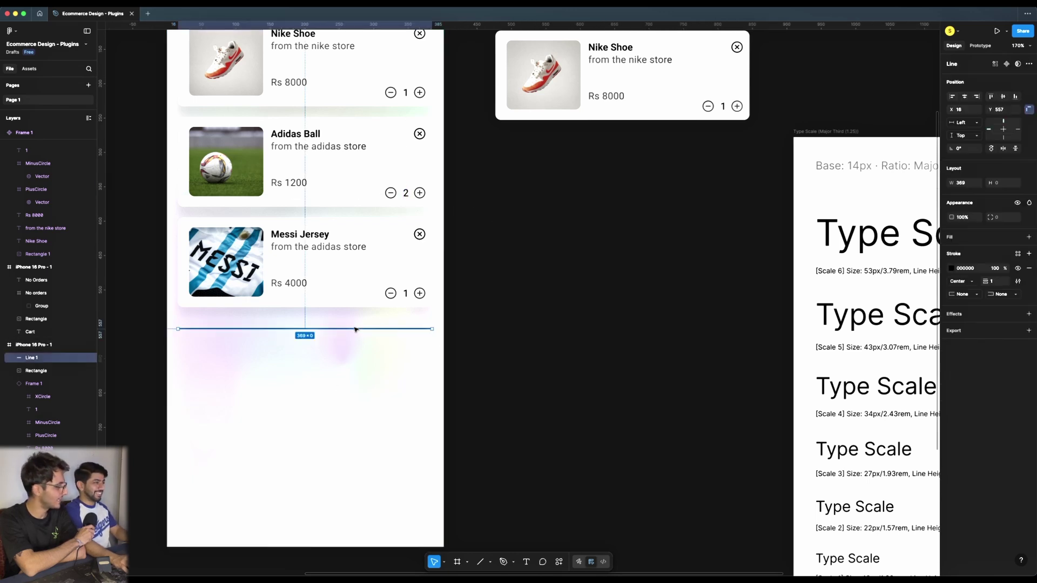
pyautogui.press('4')
pyautogui.moveTo(379, 329); pyautogui.dragTo(382, 322)
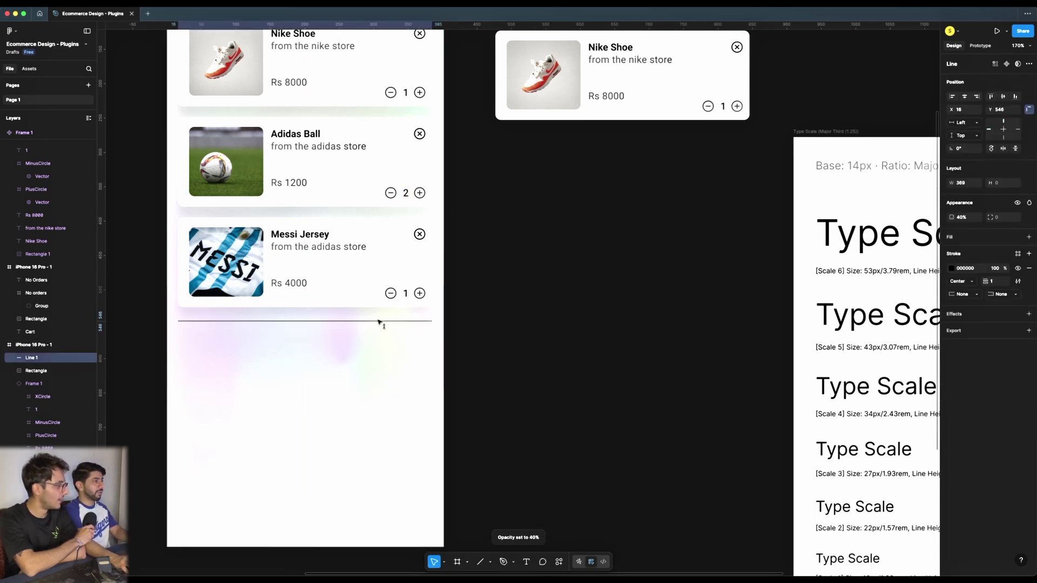
pyautogui.click(467, 314)
pyautogui.click(427, 337)
pyautogui.click(422, 321)
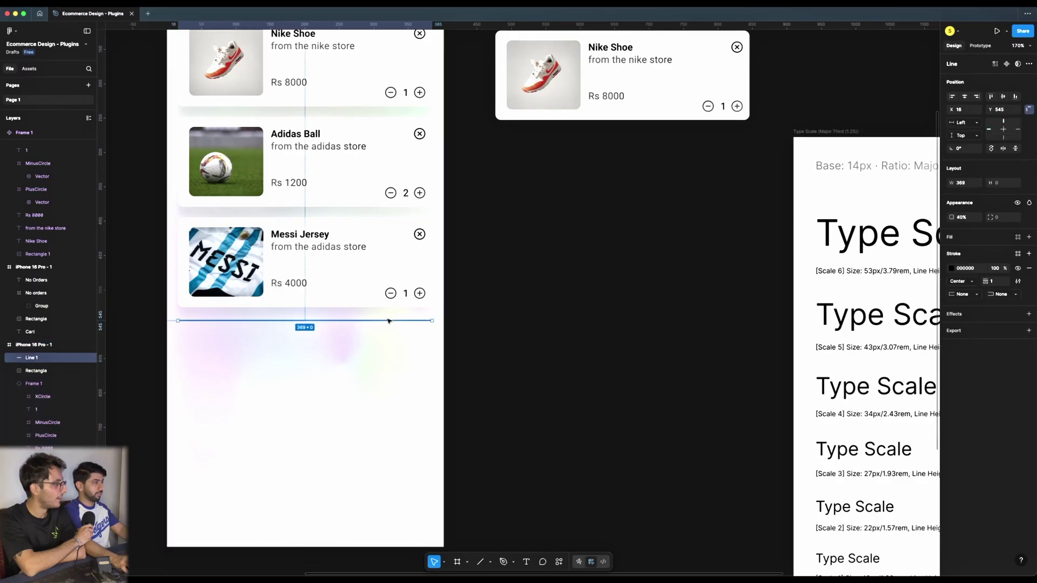
pyautogui.press('3')
pyautogui.press('1')
pyautogui.click(486, 333)
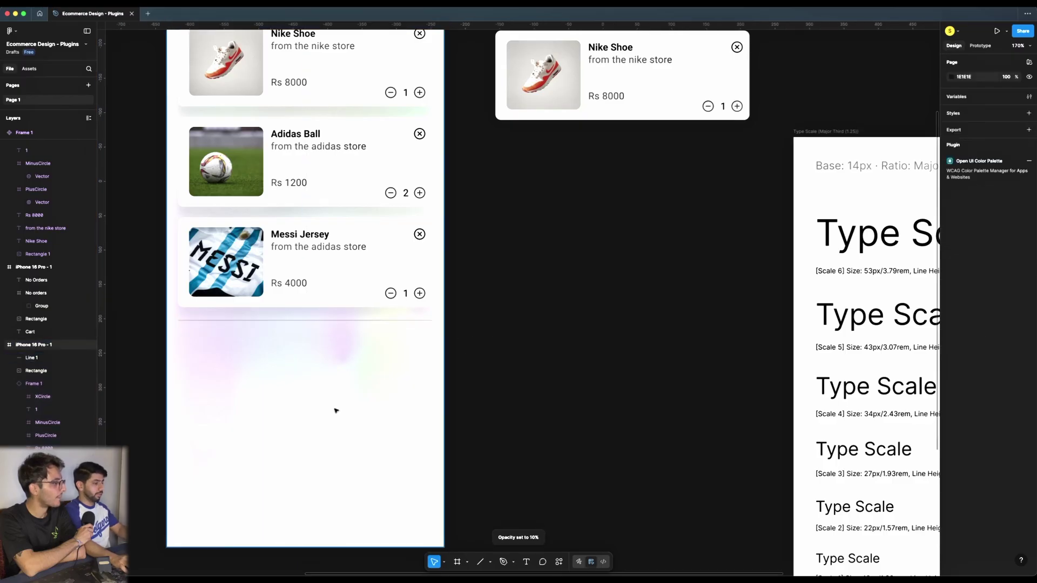
# - Add the text "Sub total:" below the divider, aligned with its left end, and place a copy at its right end
pyautogui.press('t')
pyautogui.click(196, 352)
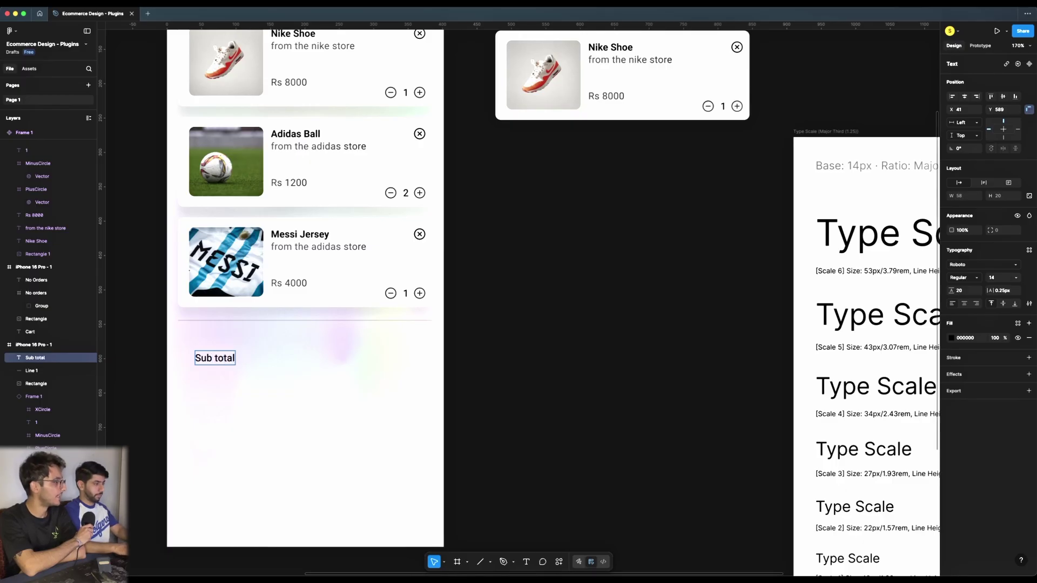
pyautogui.write(':')
pyautogui.press('Escape')
pyautogui.moveTo(222, 362); pyautogui.dragTo(412, 353)
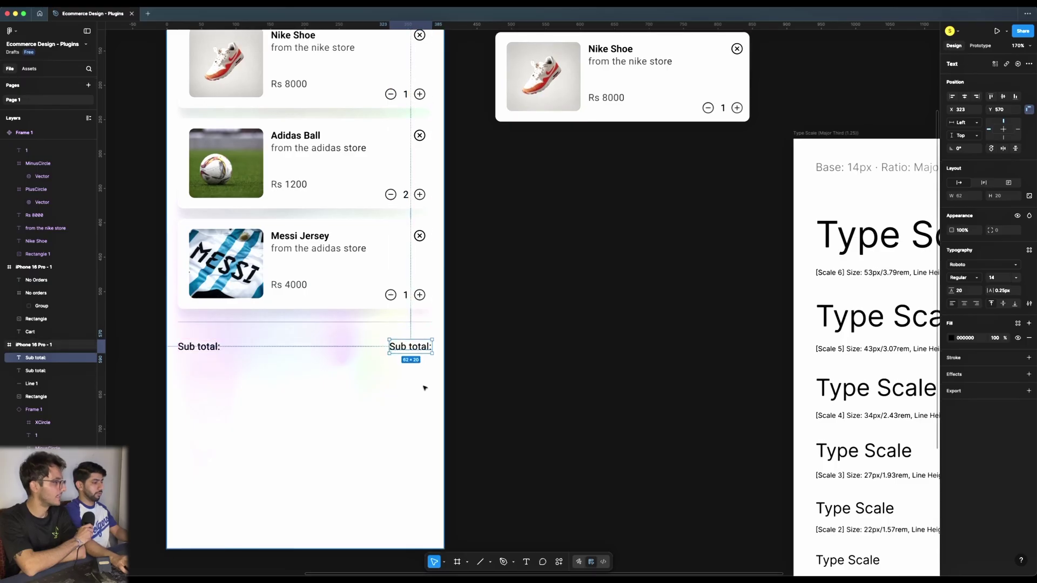
# - Extend the copied text to "Sub total:Rs 13200", duplicate the row below, and change the new row's label to "Total (5%)"
pyautogui.scroll(-2, 424, 387)
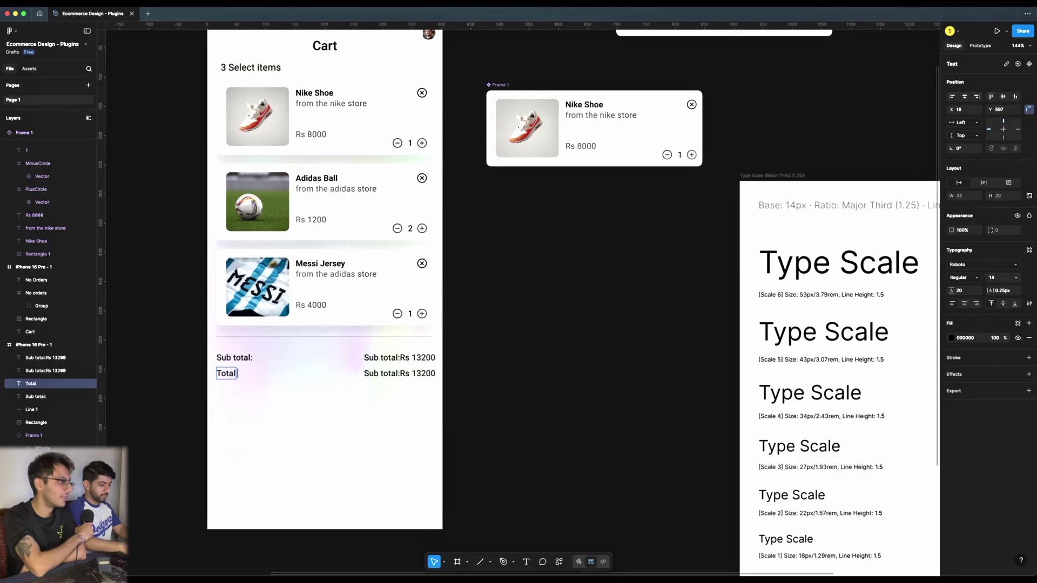
pyautogui.write('8)')
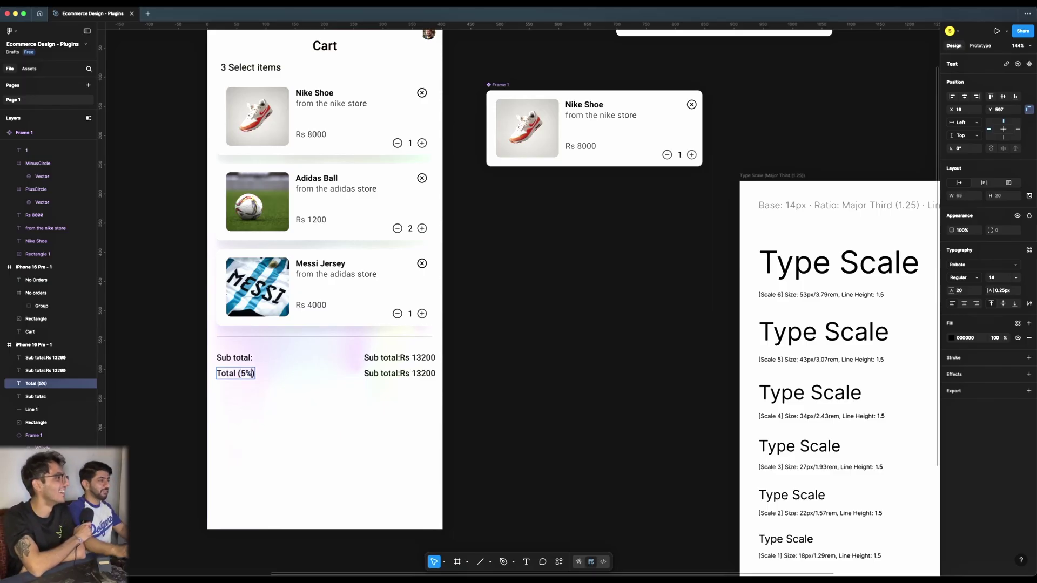
pyautogui.click(523, 398)
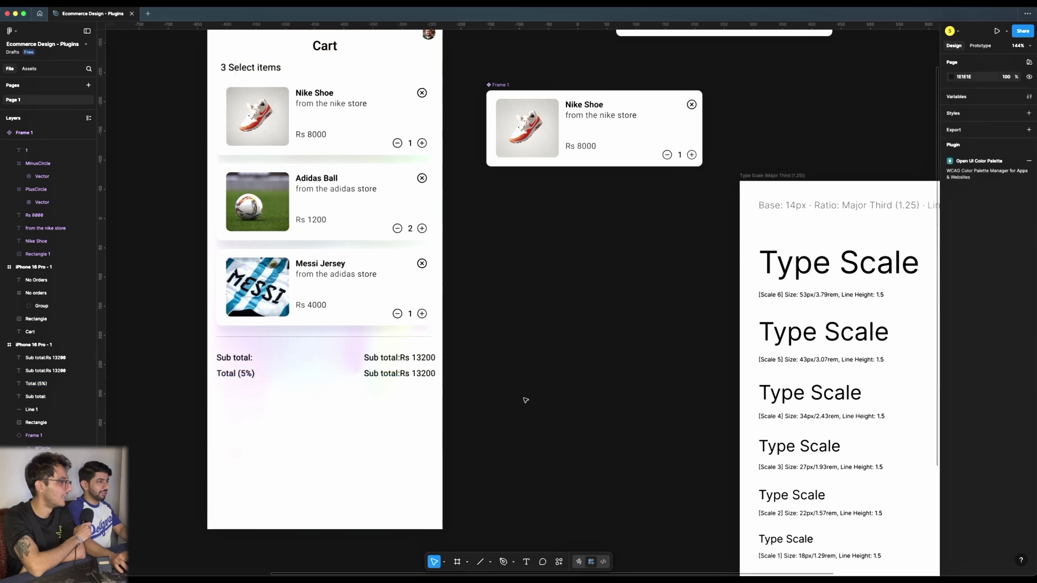
# - Calculate 13200*1.05 with the system-wide search
pyautogui.press('super+space')
pyautogui.write('13')
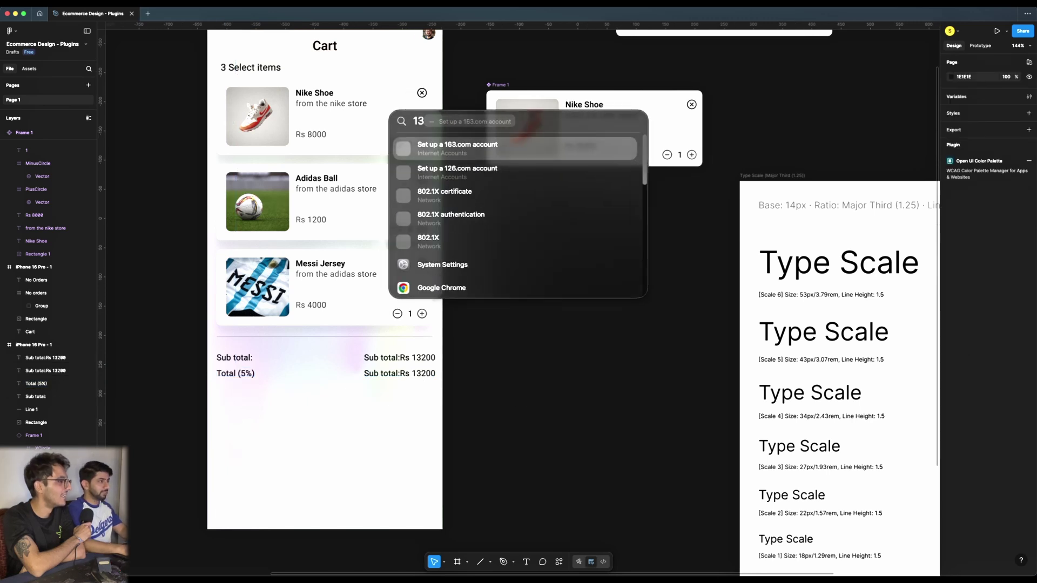
pyautogui.write('200*1.')
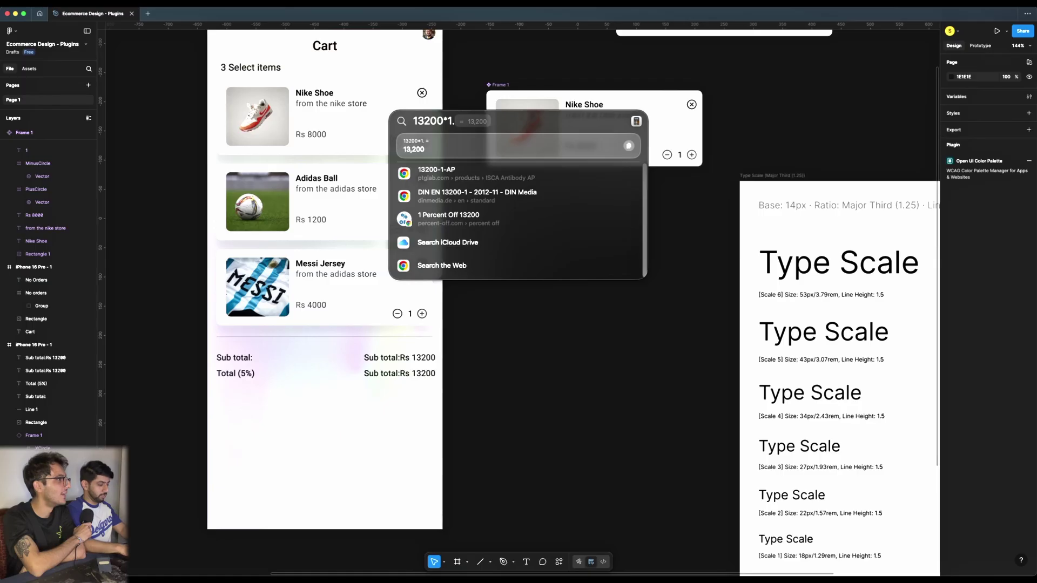
pyautogui.write('05')
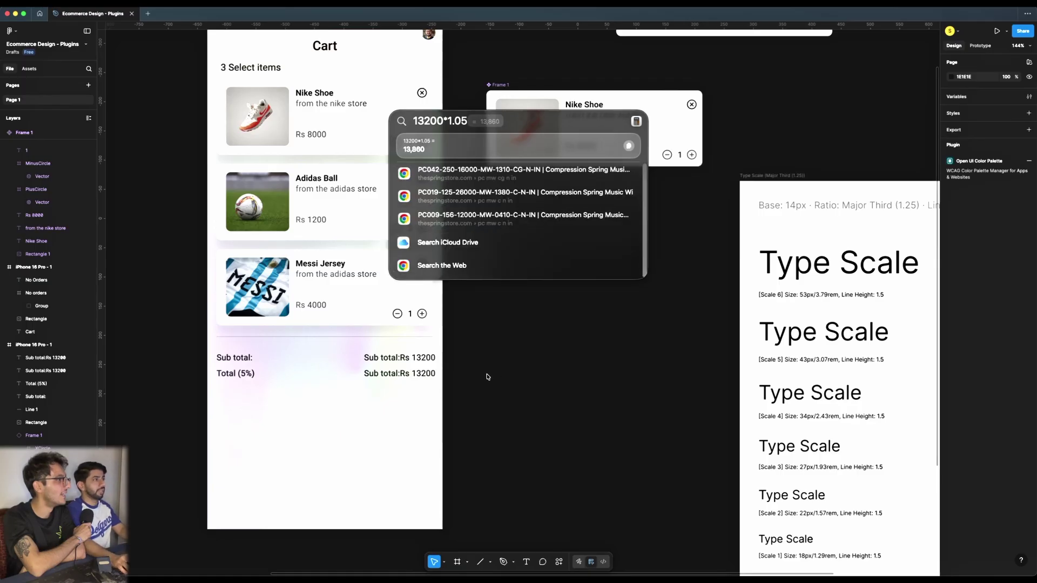
pyautogui.press('Escape')
# - Change the amount in the "Total (5%)" row to 13860
pyautogui.click(416, 374)
pyautogui.doubleClick(422, 374)
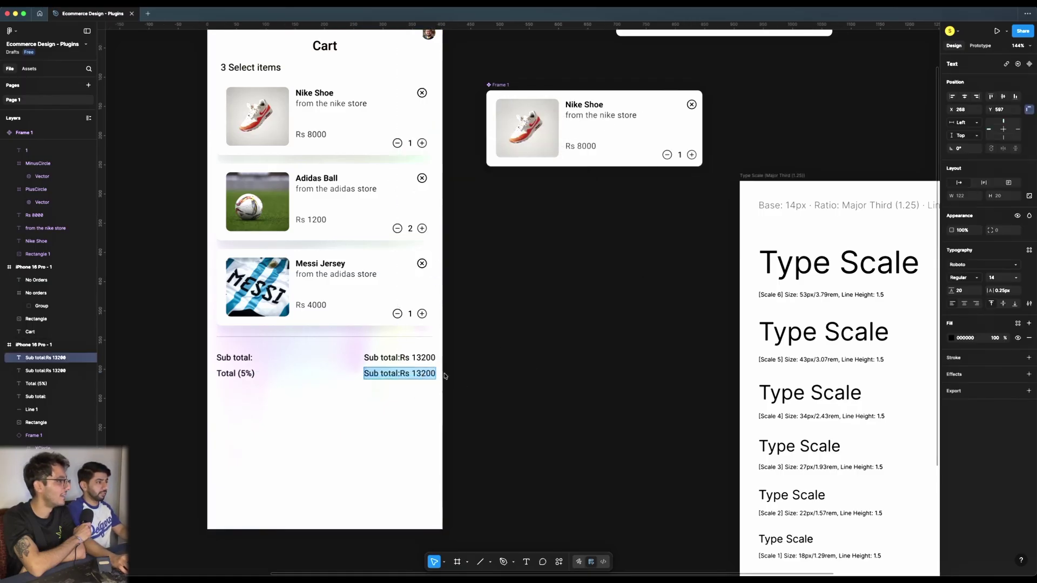
pyautogui.click(421, 375)
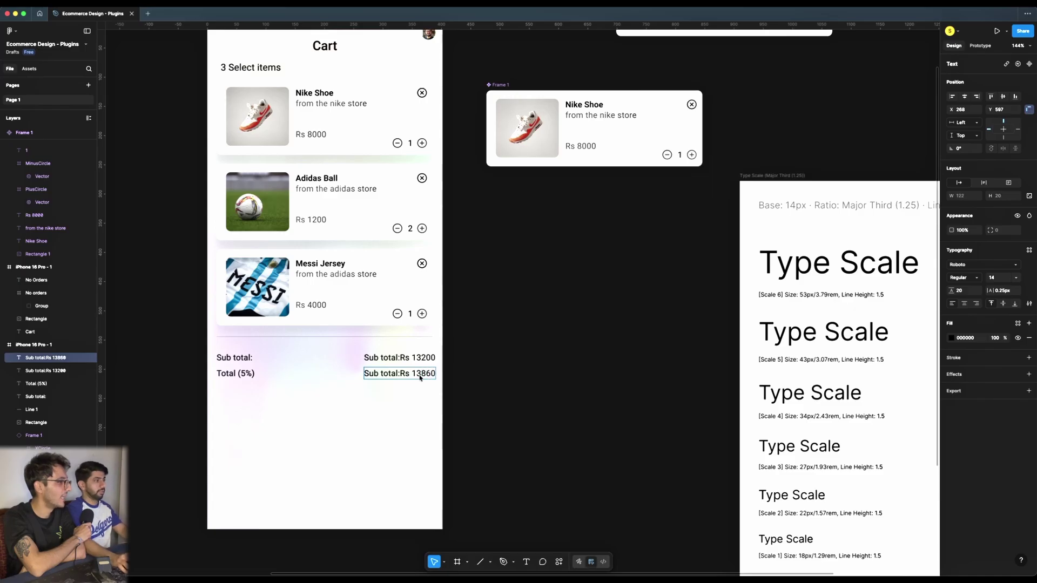
pyautogui.click(277, 371)
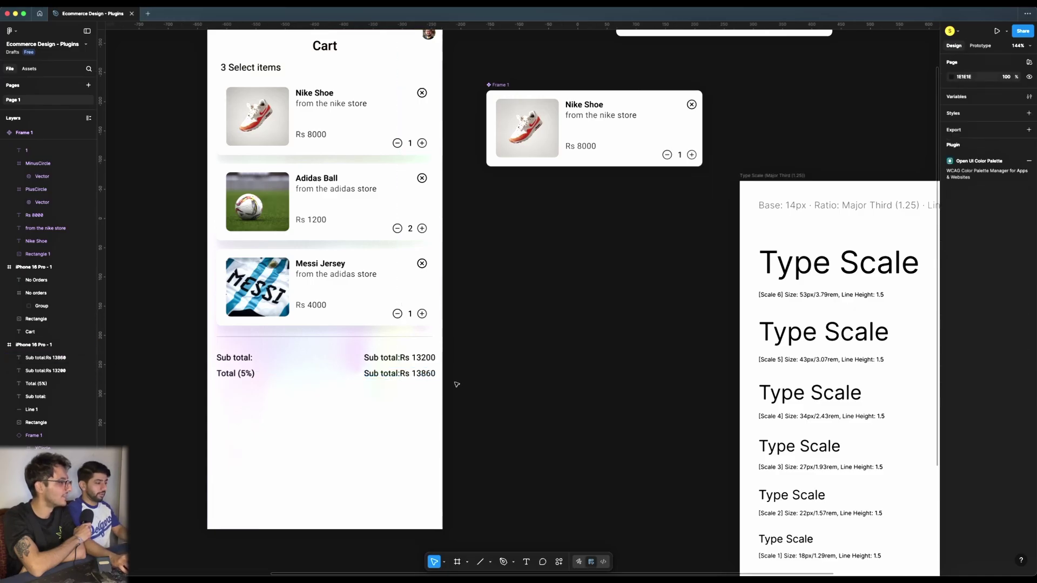
# - Copy the divider line below the tax and total rows, placing the lowest line at Y 661
pyautogui.moveTo(313, 338); pyautogui.dragTo(300, 390)
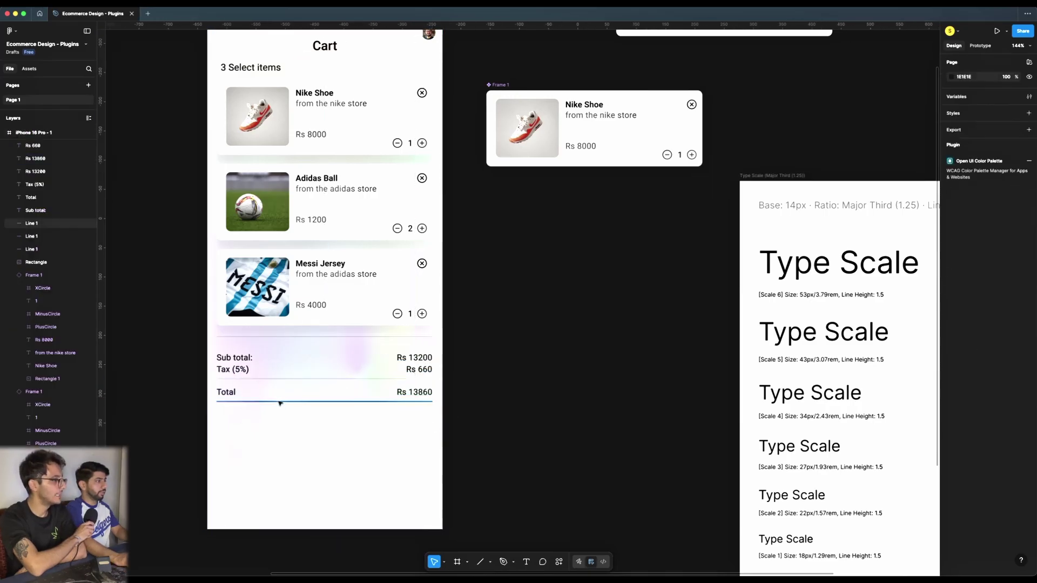
pyautogui.click(253, 392)
pyautogui.keyDown('shift'); pyautogui.click(413, 392); pyautogui.keyUp('shift')
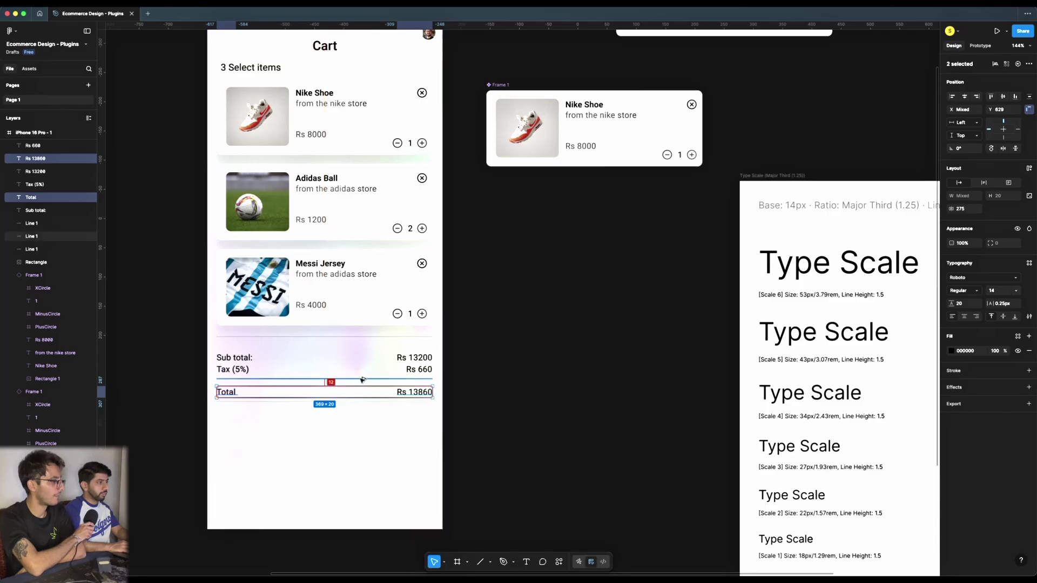
pyautogui.click(373, 402)
pyautogui.moveTo(373, 402); pyautogui.dragTo(375, 404)
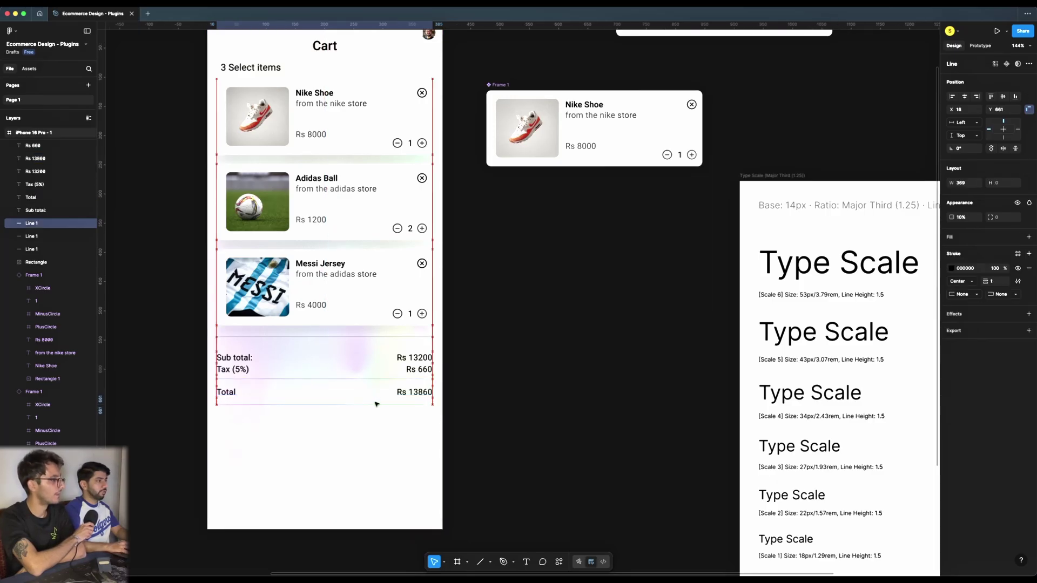
# - Nudge the "Sub total:" and "Tax (5%)" rows with their amounts up to 24 px below the first divider
pyautogui.click(440, 357)
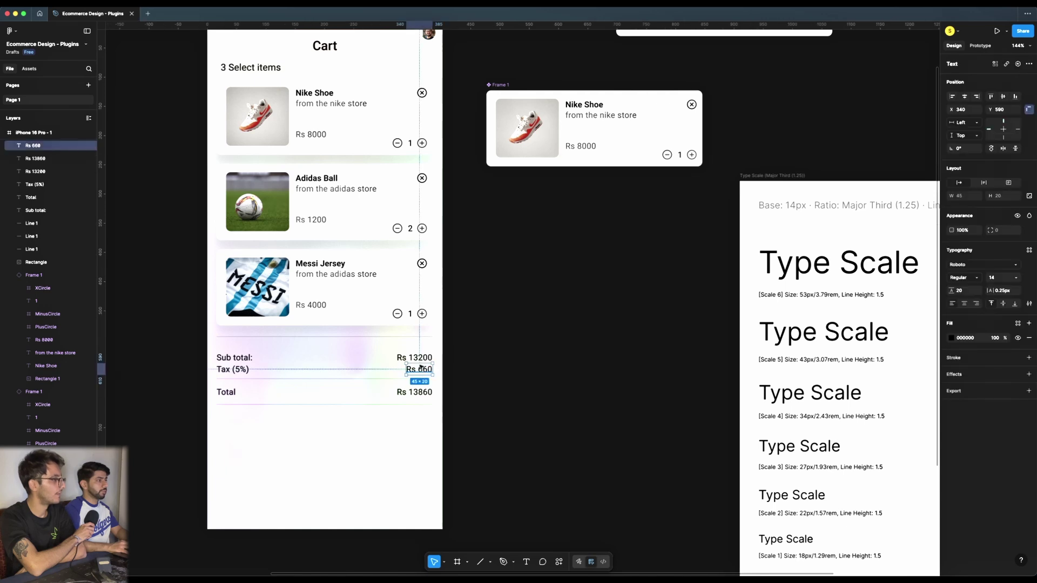
pyautogui.click(247, 373)
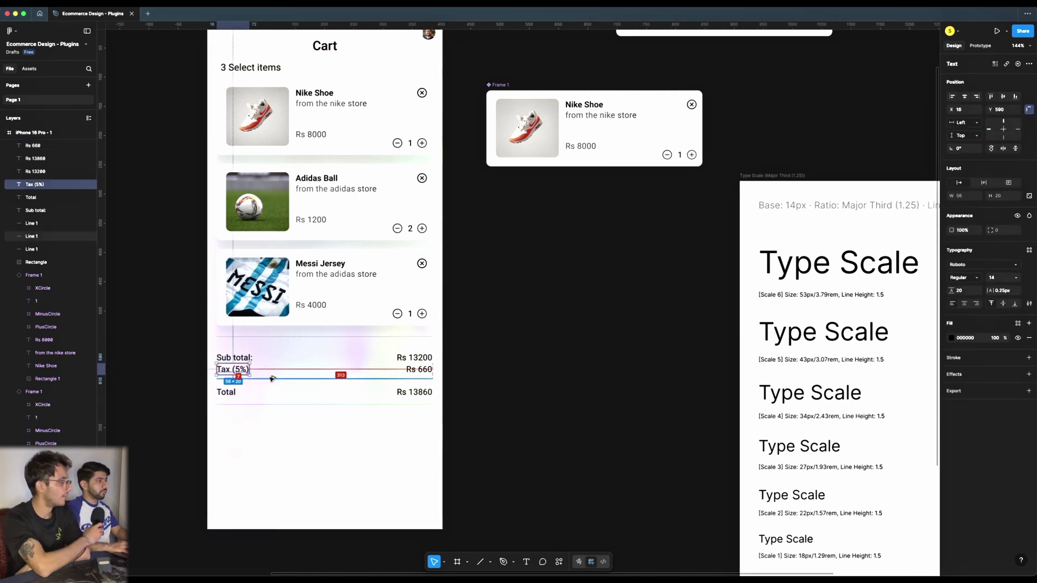
pyautogui.keyDown('shift'); pyautogui.click(419, 370); pyautogui.keyUp('shift')
pyautogui.keyDown('shift'); pyautogui.click(406, 359); pyautogui.keyUp('shift')
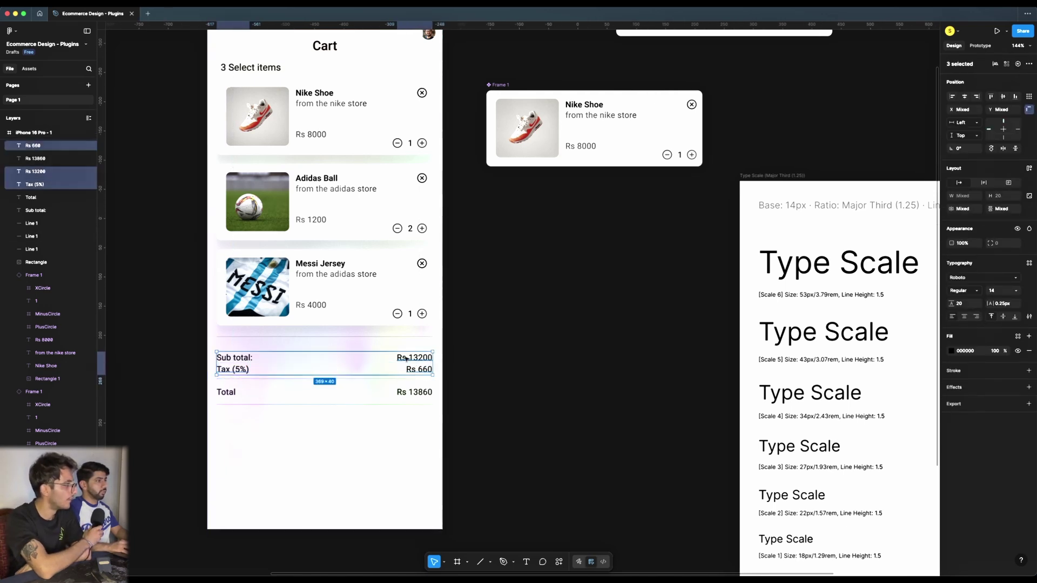
pyautogui.keyDown('shift'); pyautogui.click(239, 358); pyautogui.keyUp('shift')
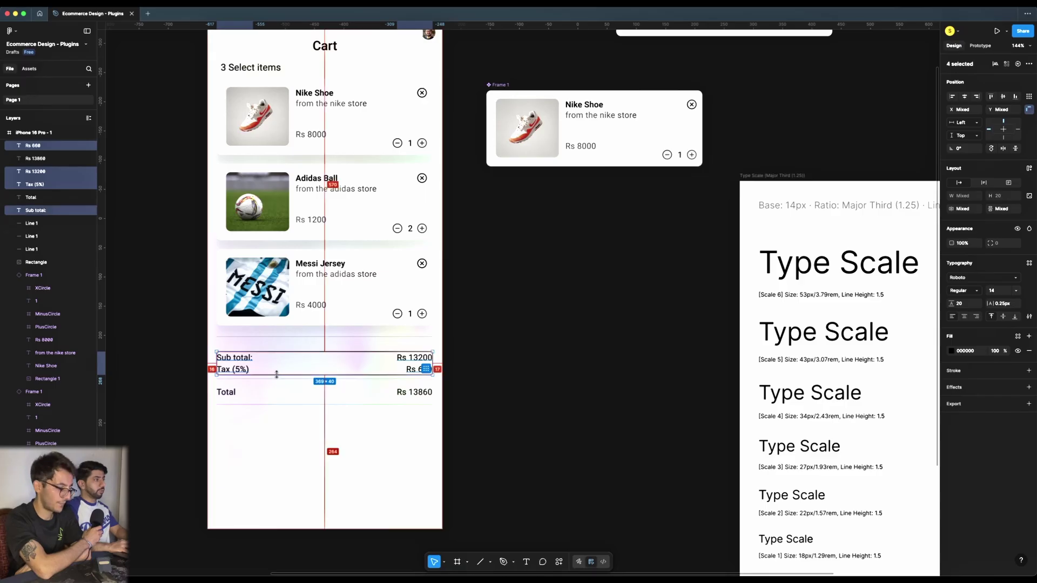
pyautogui.moveTo(521, 464); pyautogui.dragTo(213, 348)
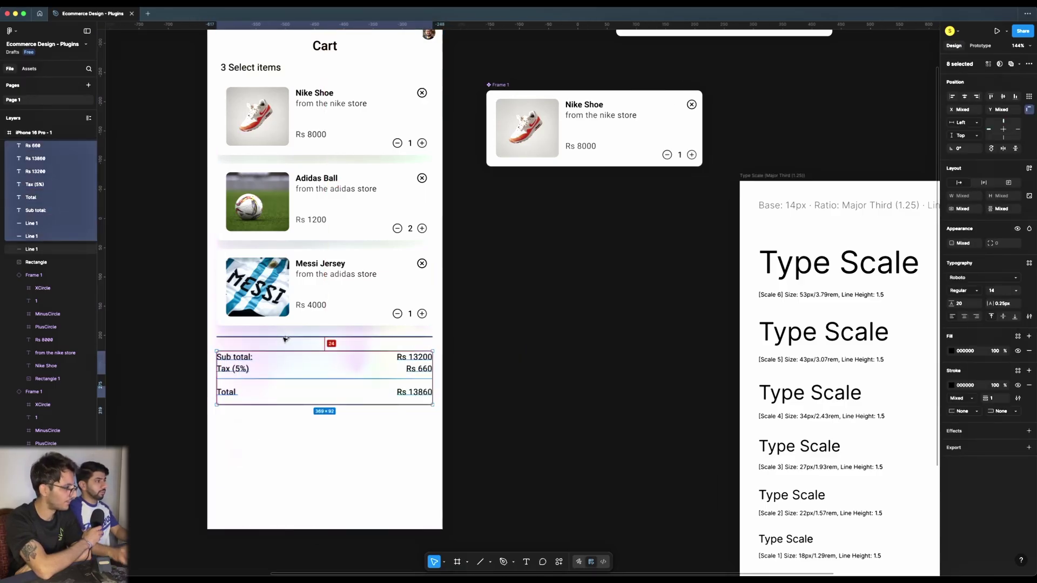
pyautogui.click(484, 287)
# - Search the plugins for "components" and run Handy Components
pyautogui.scroll(-5, 478, 294)
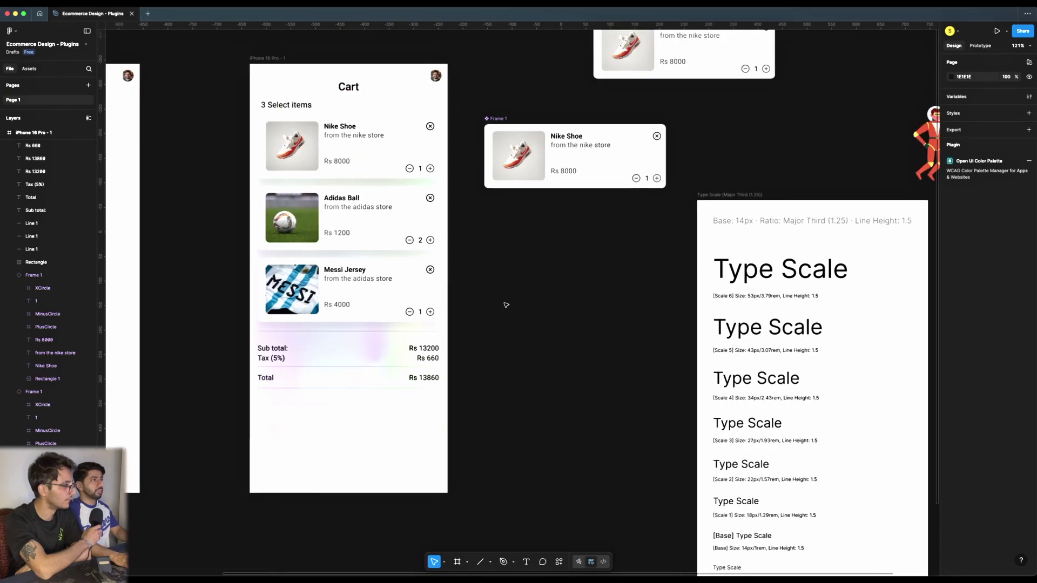
pyautogui.scroll(3, 503, 315)
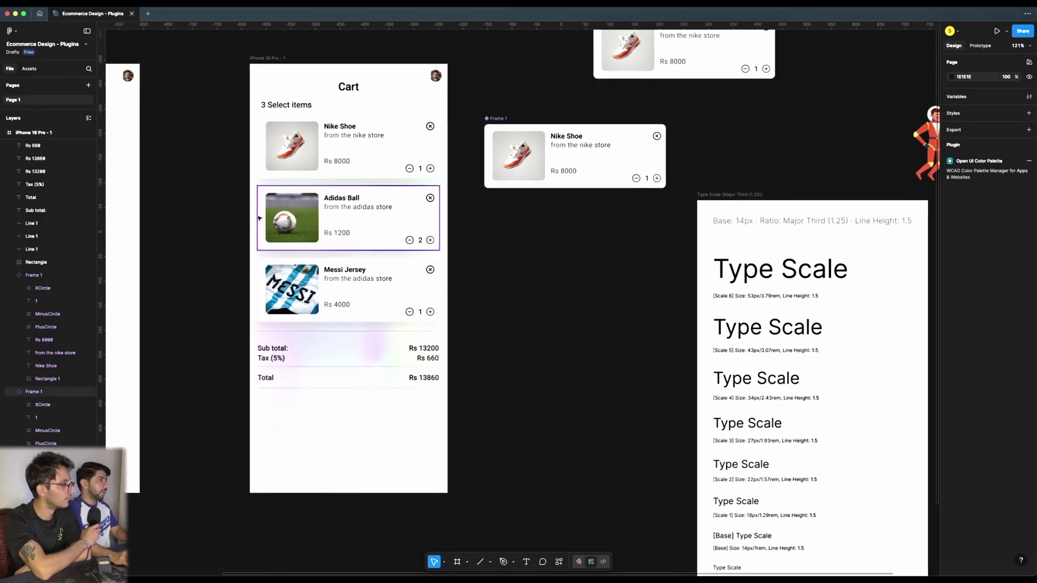
pyautogui.scroll(-4, 420, 368)
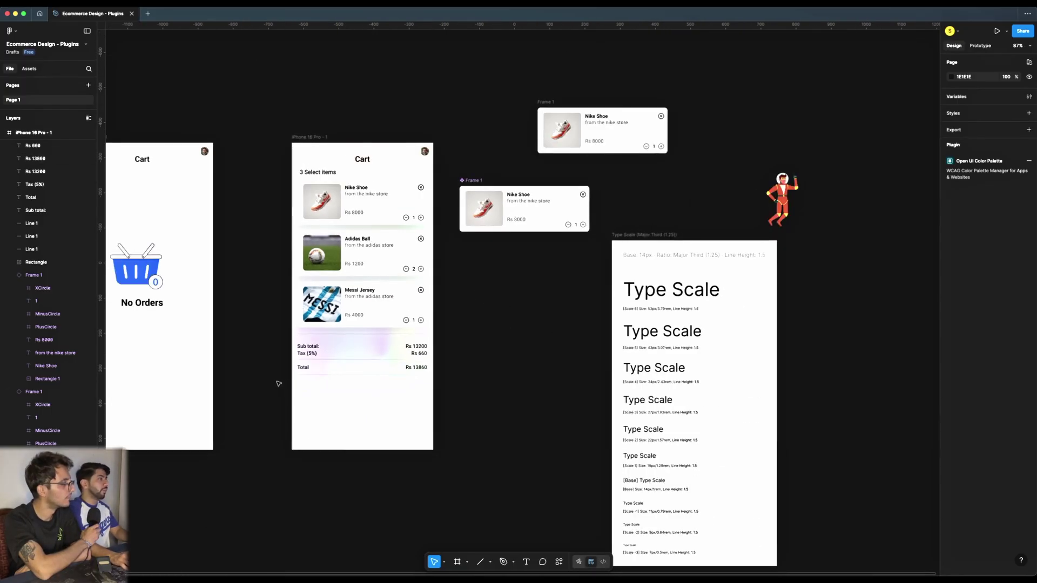
pyautogui.rightClick(260, 359)
pyautogui.moveTo(292, 426)
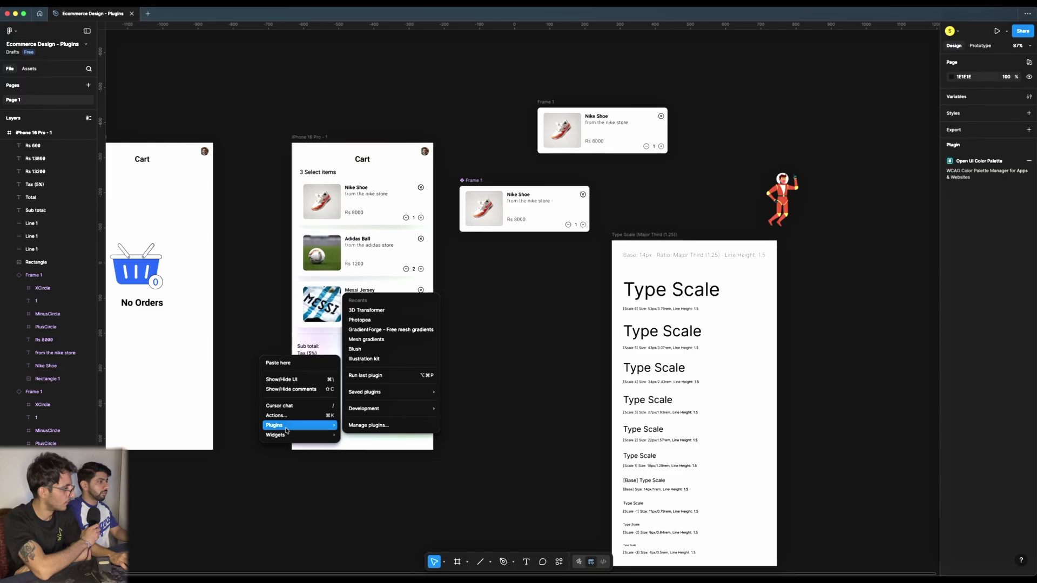
pyautogui.click(390, 427)
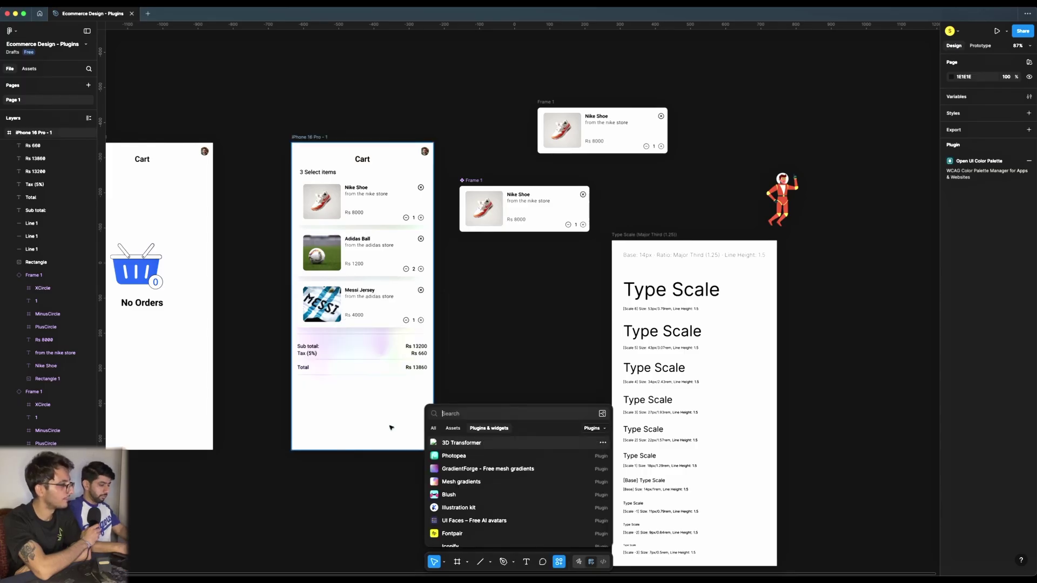
pyautogui.write('components')
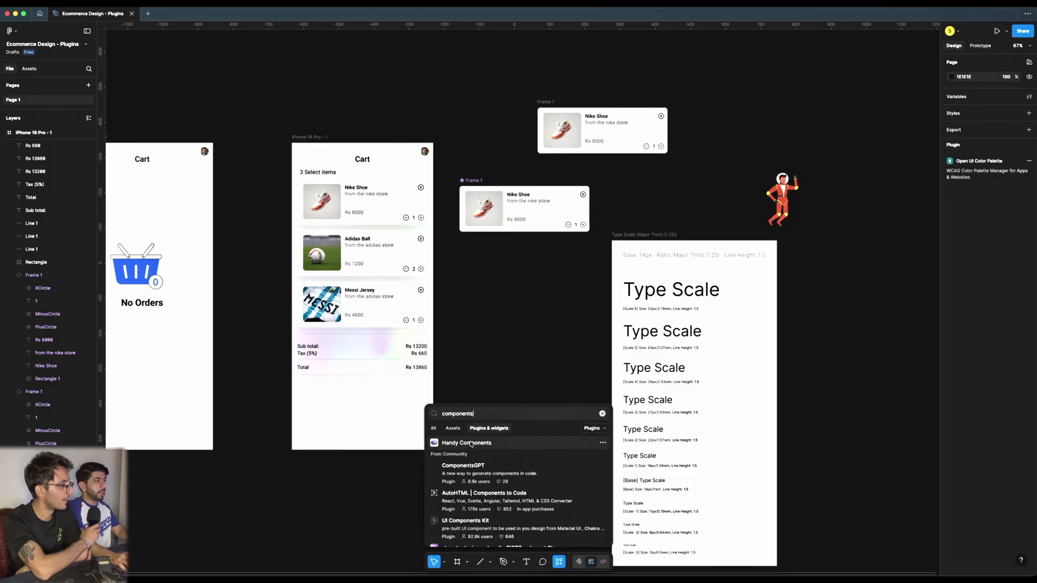
pyautogui.click(467, 443)
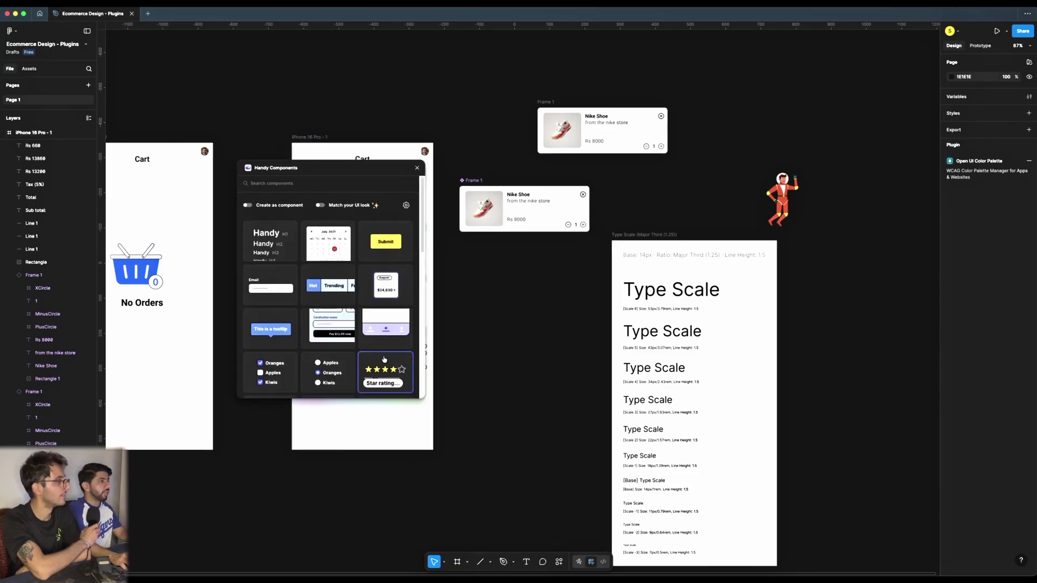
# - Browse the Handy Components collection and insert a Calendar onto the canvas
pyautogui.scroll(-5, 346, 324)
pyautogui.scroll(5, 361, 349)
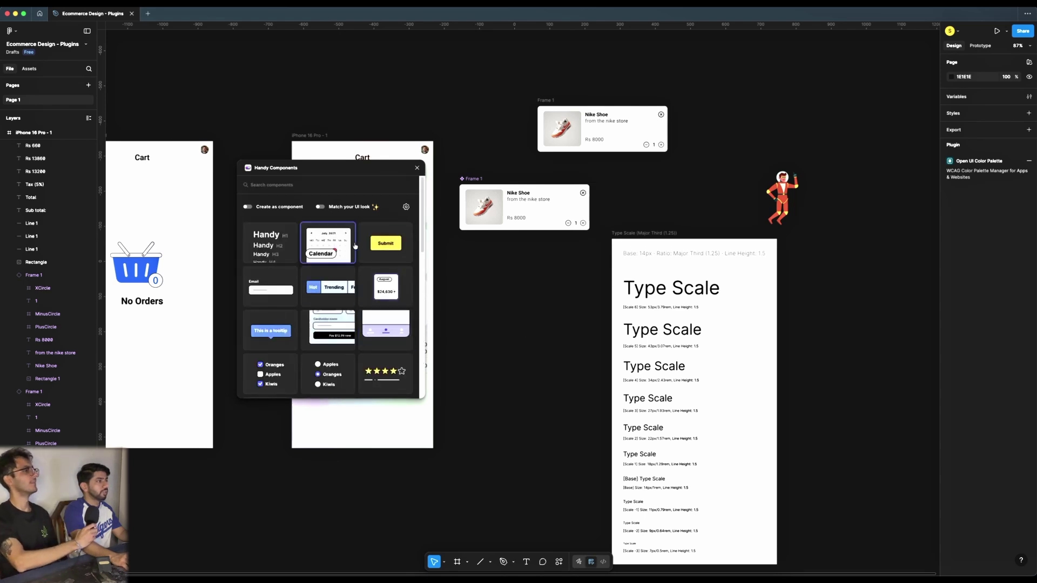
pyautogui.click(328, 245)
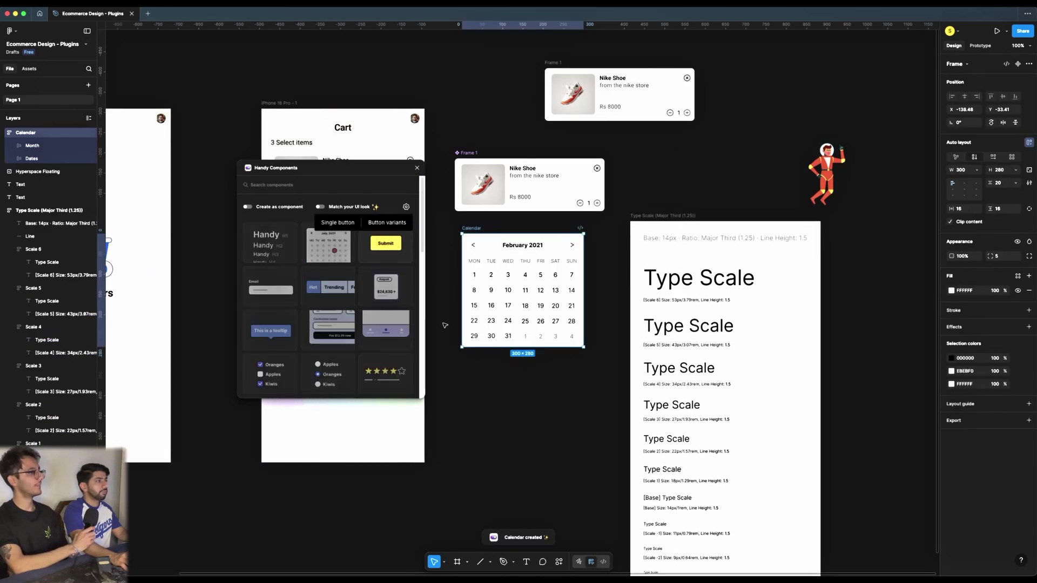
# - Insert a single button from Handy Components and fit it below the cart totals at a width of 369
pyautogui.click(337, 222)
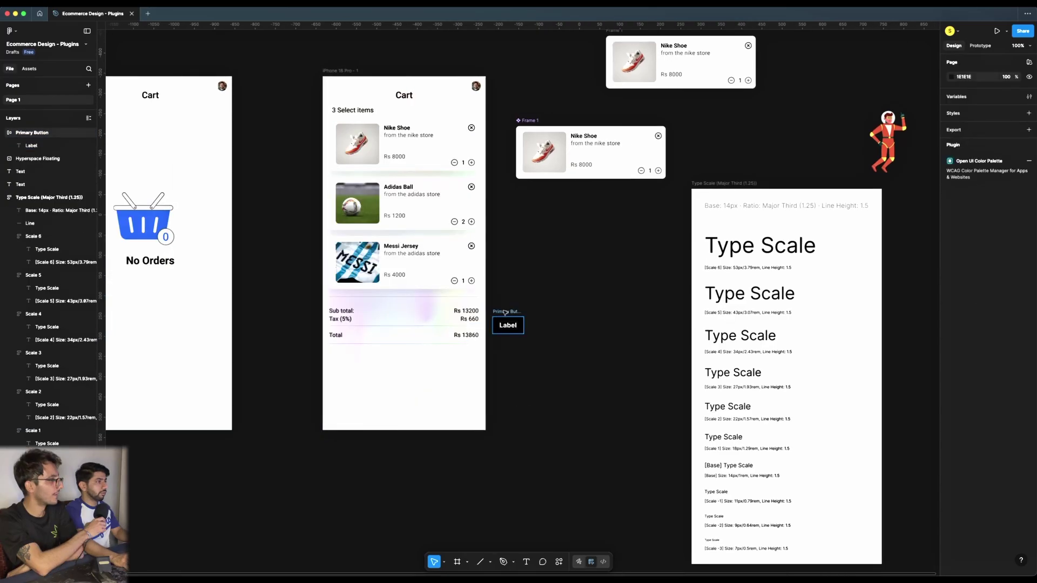
pyautogui.moveTo(505, 322); pyautogui.dragTo(479, 362)
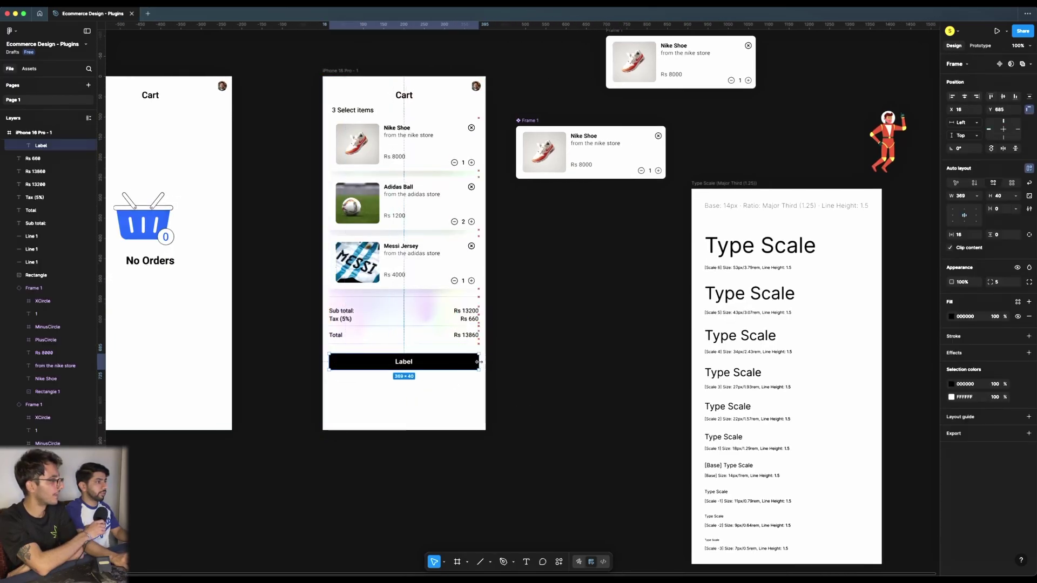
pyautogui.click(397, 384)
# - Change the new button's label to "Checkout"
pyautogui.click(403, 362)
pyautogui.doubleClick(404, 362)
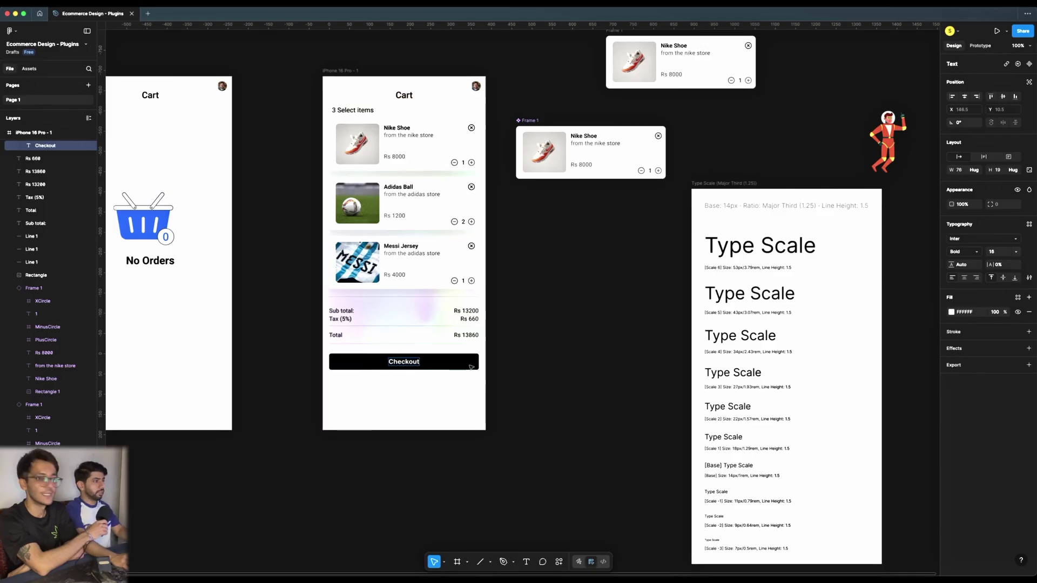
pyautogui.press('Escape')
pyautogui.press('Escape')
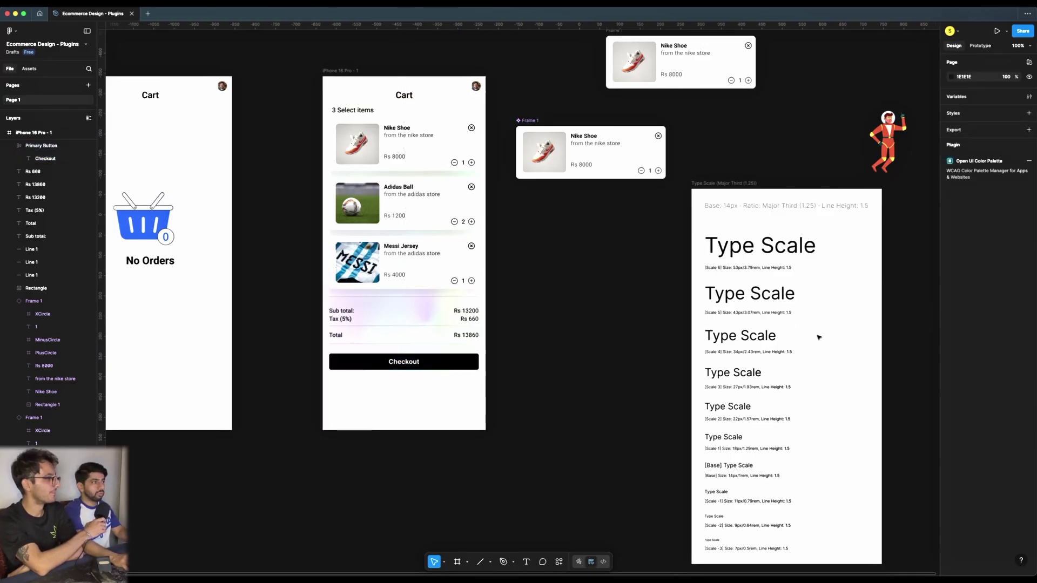
# - Apply the blue "Sidebar Text - Selected" library style as the Checkout button's fill
pyautogui.click(1019, 302)
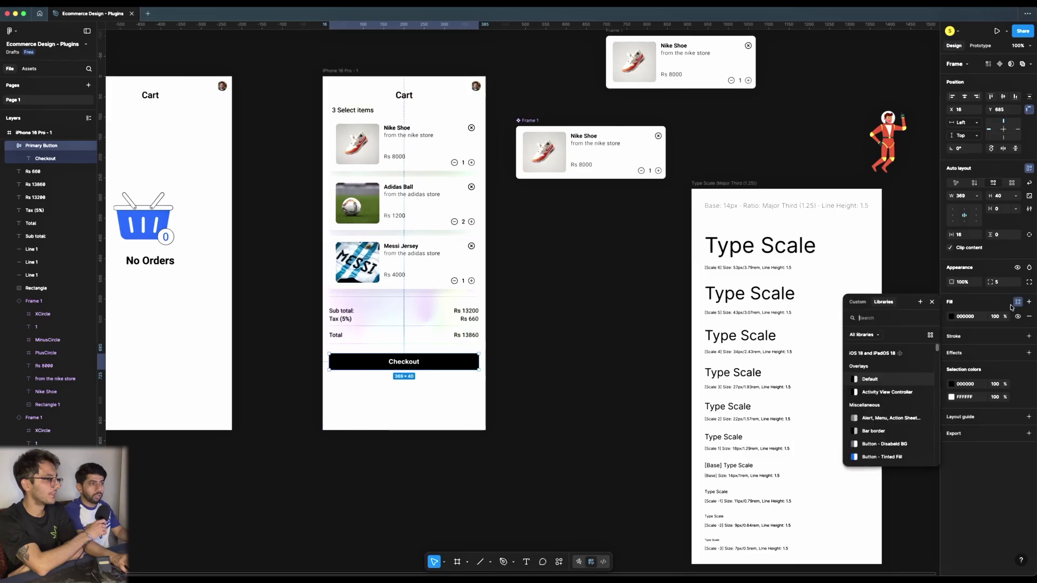
pyautogui.scroll(-5, 880, 432)
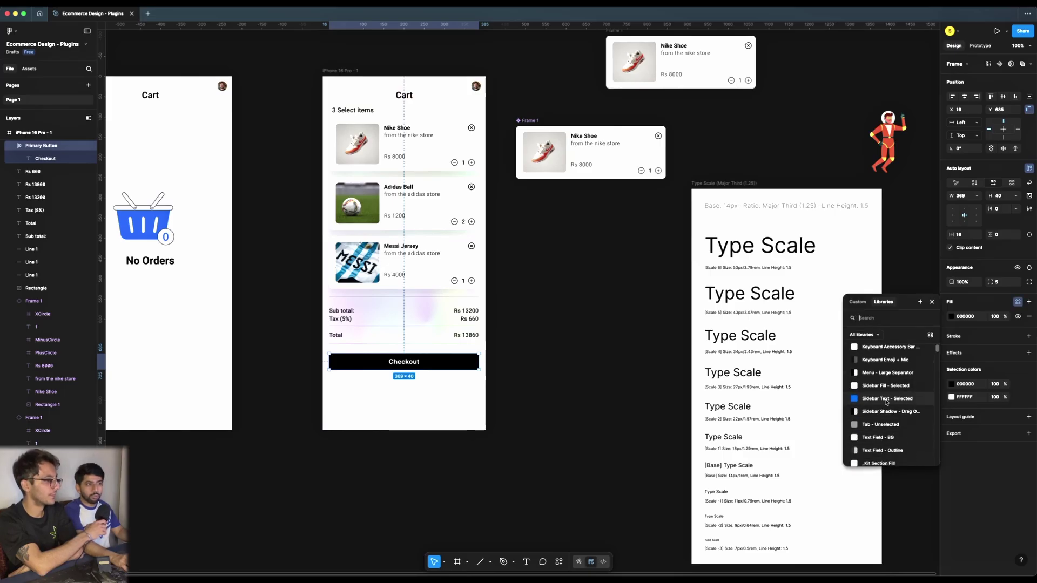
pyautogui.scroll(5, 884, 425)
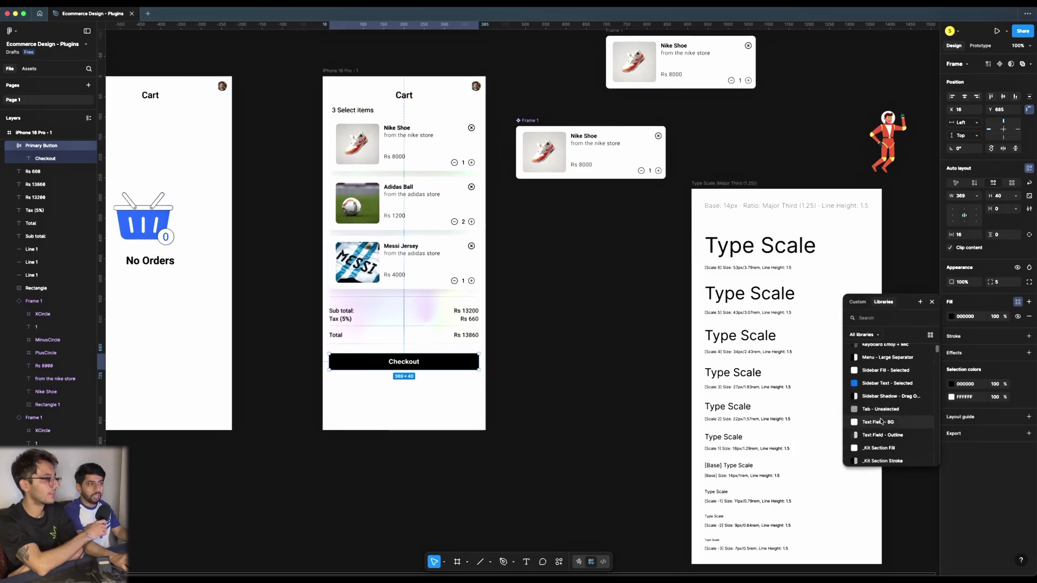
pyautogui.click(884, 385)
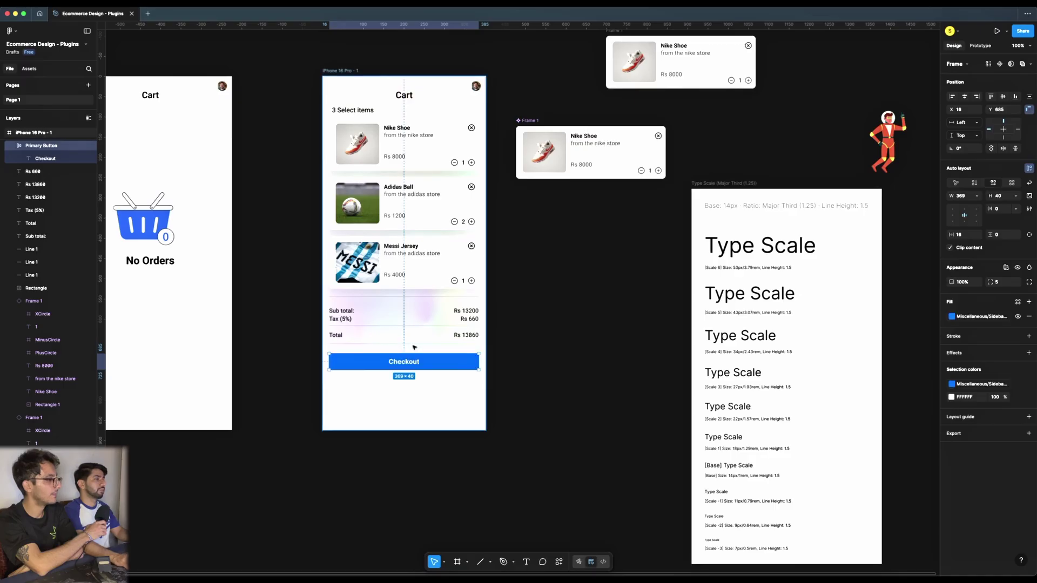
# - Move the Checkout button down to Y 704
pyautogui.moveTo(406, 368); pyautogui.dragTo(420, 398)
pyautogui.press('super+z')
pyautogui.moveTo(421, 362); pyautogui.dragTo(420, 371)
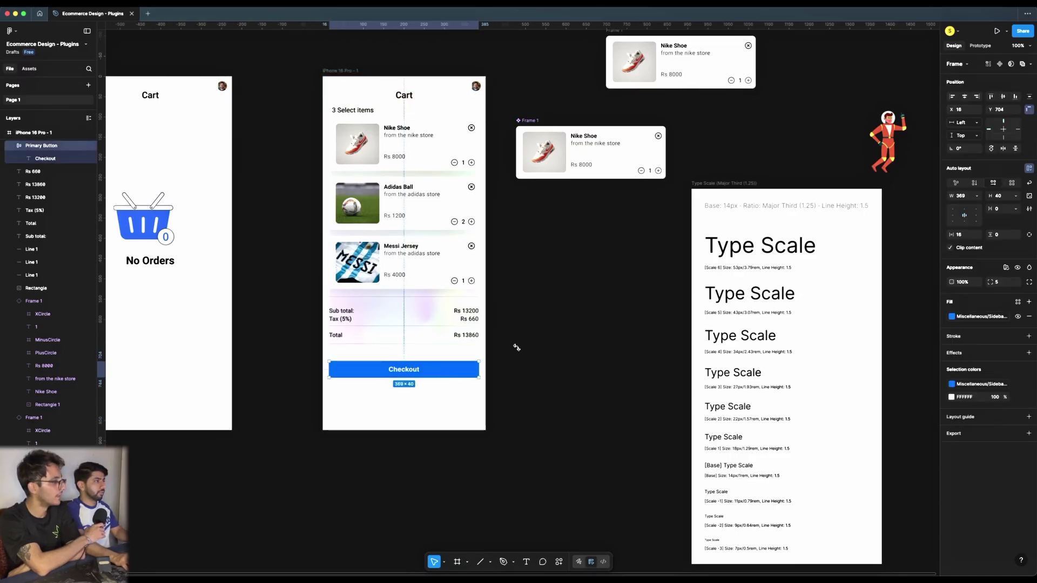
pyautogui.click(516, 347)
# - Try to shorten the cart frame from its bottom edge
pyautogui.click(351, 70)
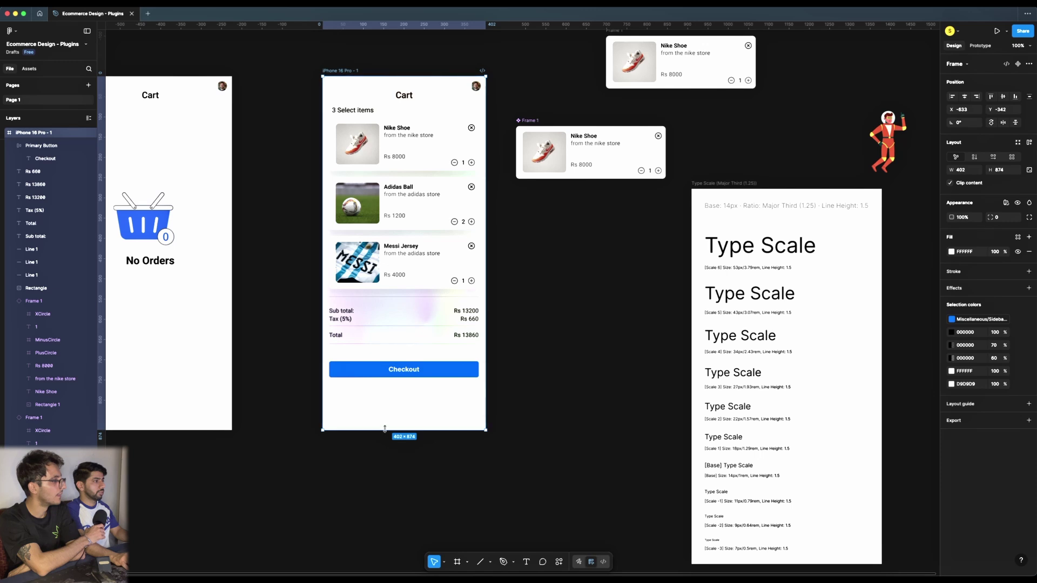
pyautogui.moveTo(386, 430); pyautogui.dragTo(386, 400)
pyautogui.press('super+z')
# - Move the Checkout button down to Y 814 and shift the totals rows with their dividers down to 24 px above it
pyautogui.moveTo(451, 375); pyautogui.dragTo(452, 420)
pyautogui.moveTo(525, 294); pyautogui.dragTo(327, 359)
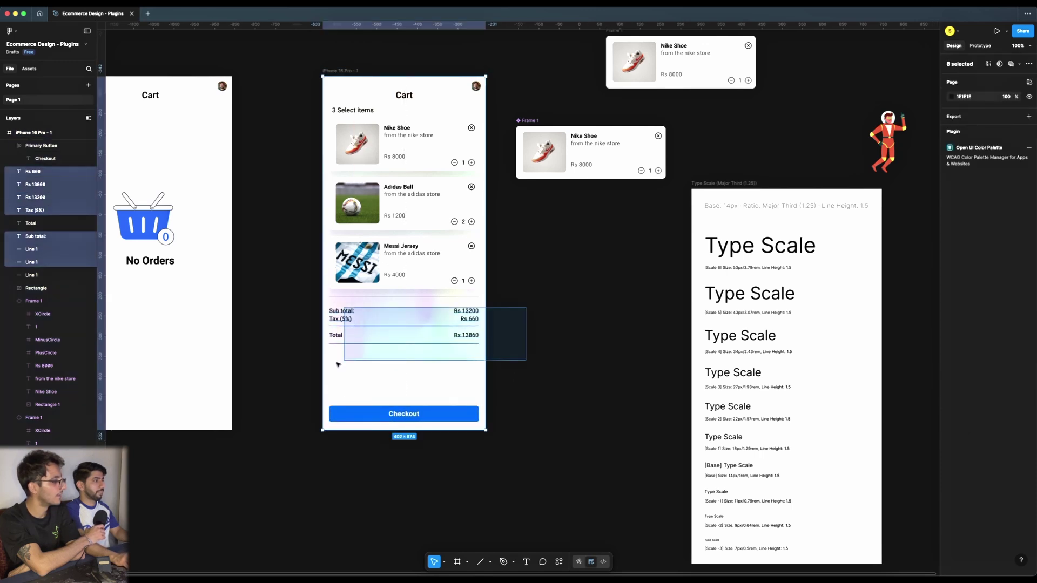
pyautogui.moveTo(291, 289); pyautogui.dragTo(514, 374)
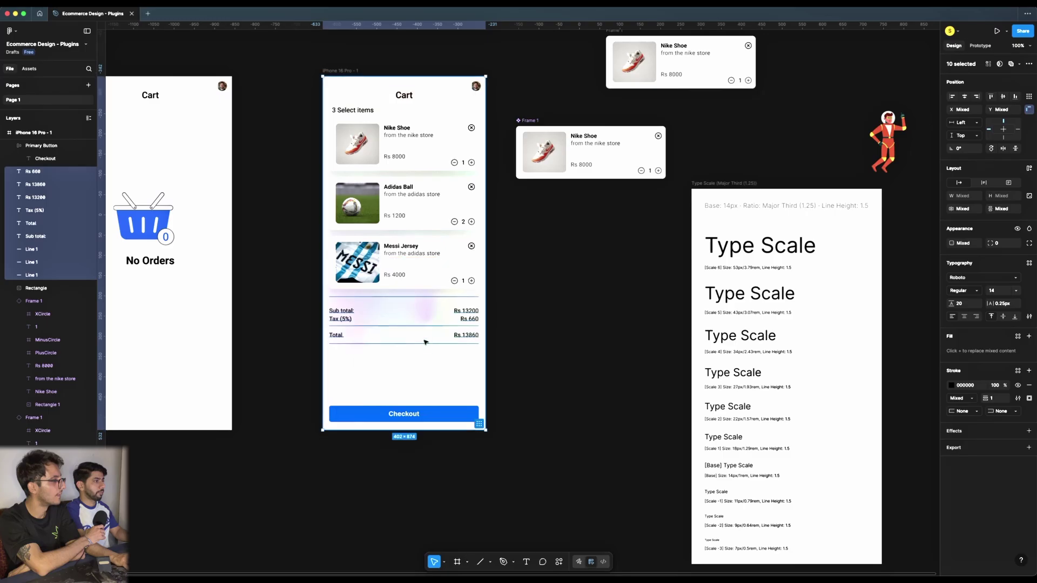
pyautogui.moveTo(426, 340); pyautogui.dragTo(436, 413)
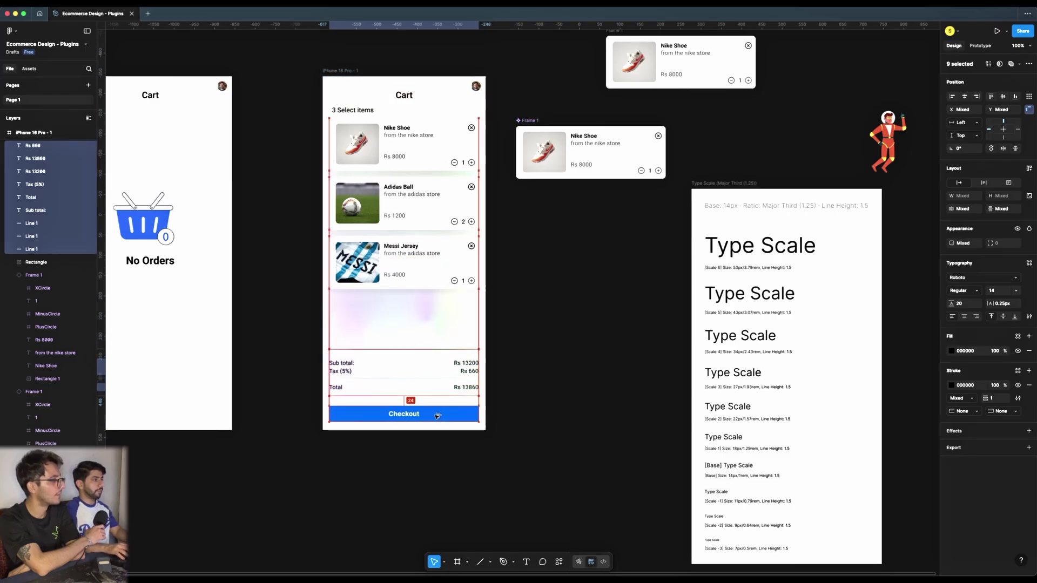
# - Set the Checkout button's width to 370
pyautogui.click(473, 417)
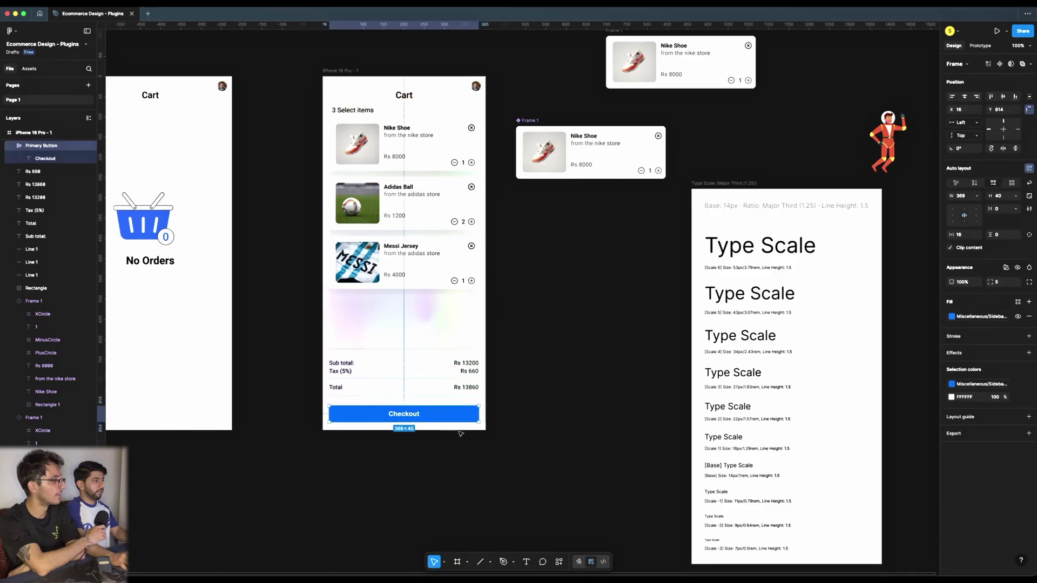
pyautogui.click(544, 394)
pyautogui.press('super+z')
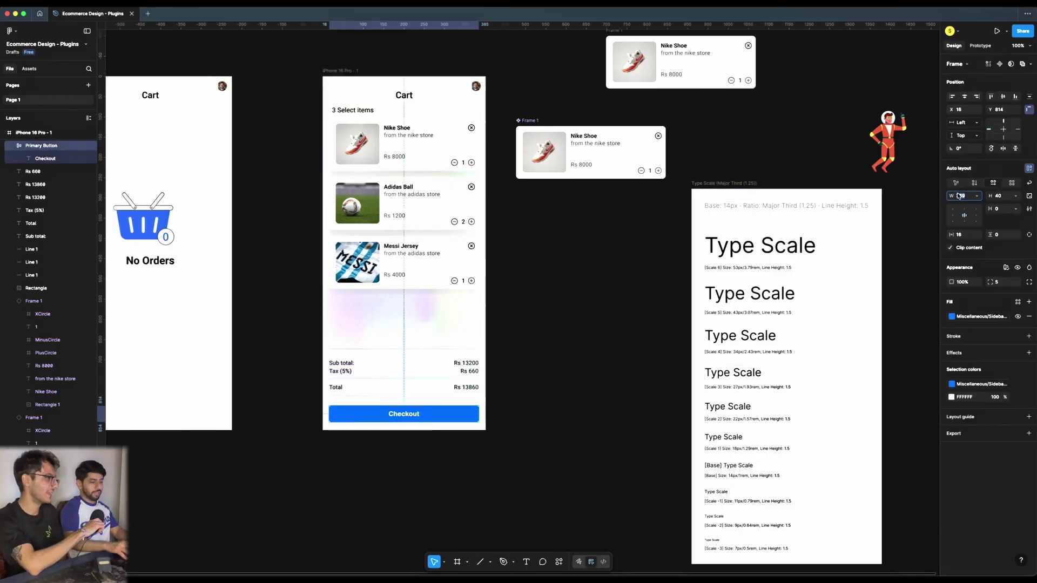
pyautogui.write('370')
pyautogui.press('Return')
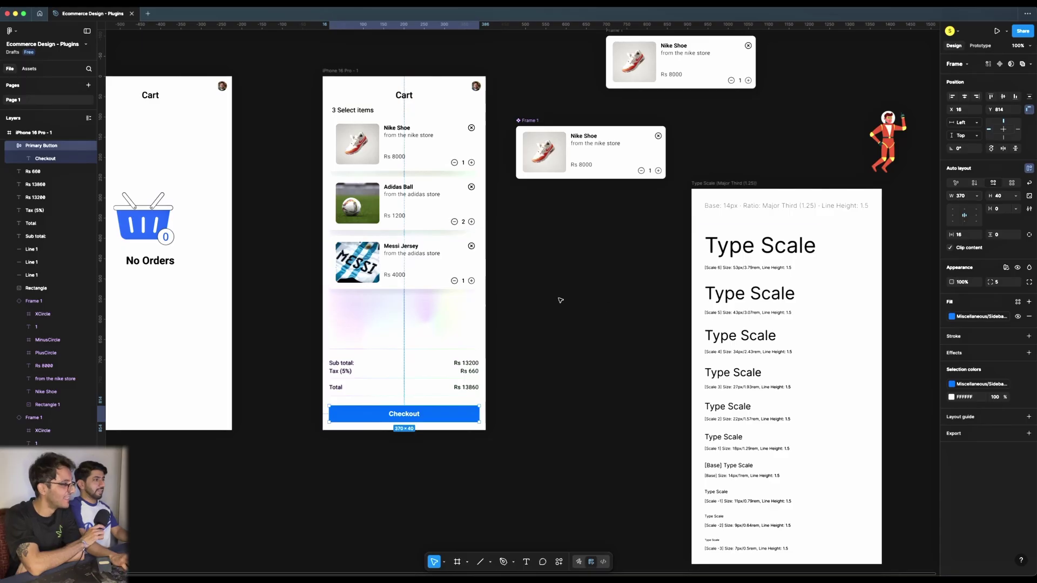
pyautogui.click(560, 300)
pyautogui.scroll(-2, 523, 267)
pyautogui.click(381, 343)
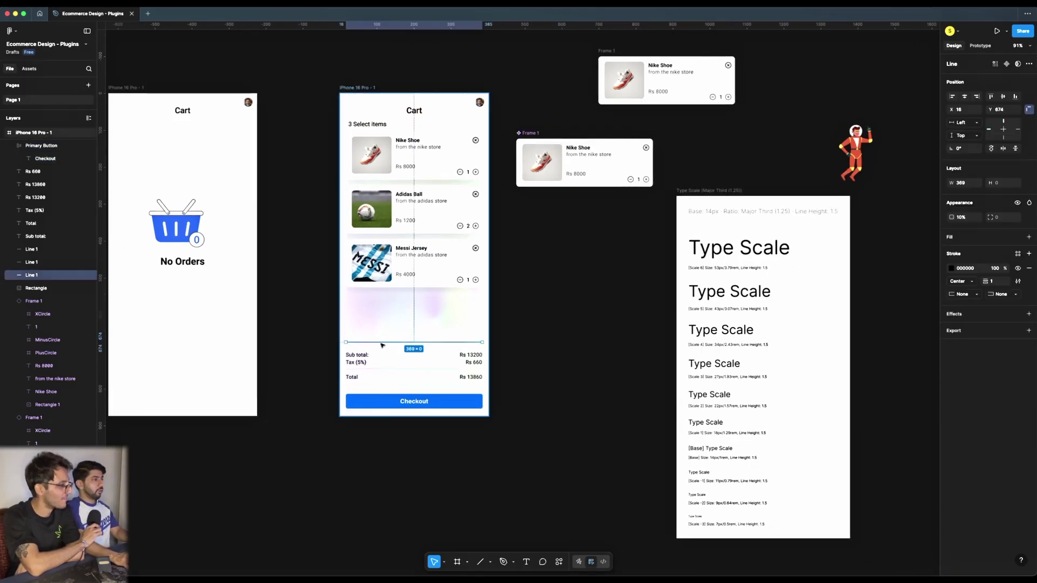
pyautogui.click(555, 300)
pyautogui.hscroll(1, 556, 301)
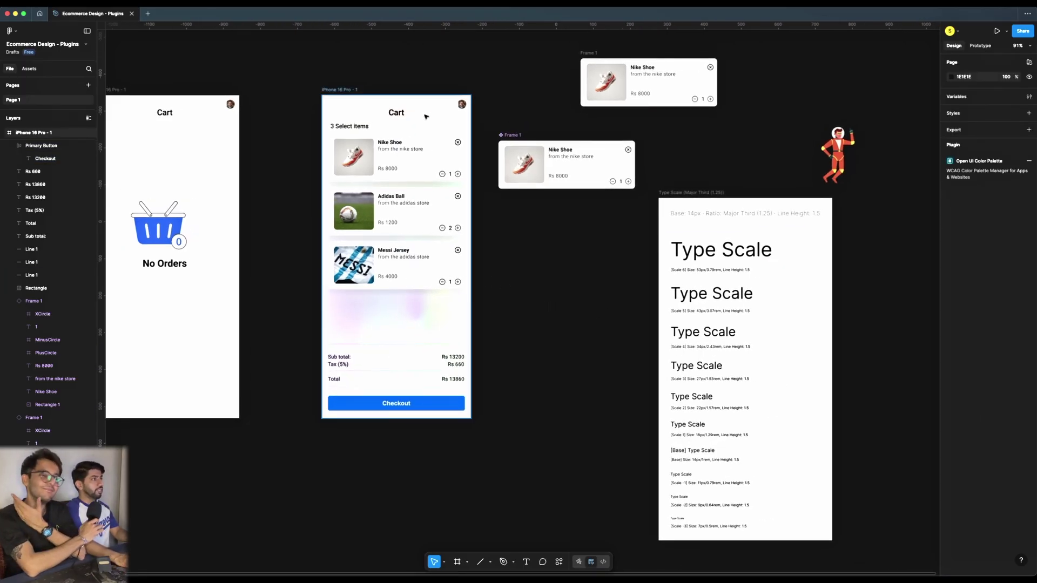
# - Find the Phosphor Icons plugin by searching the plugins for "phos" and run it
pyautogui.rightClick(533, 230)
pyautogui.click(502, 224)
pyautogui.rightClick(502, 225)
pyautogui.moveTo(537, 292)
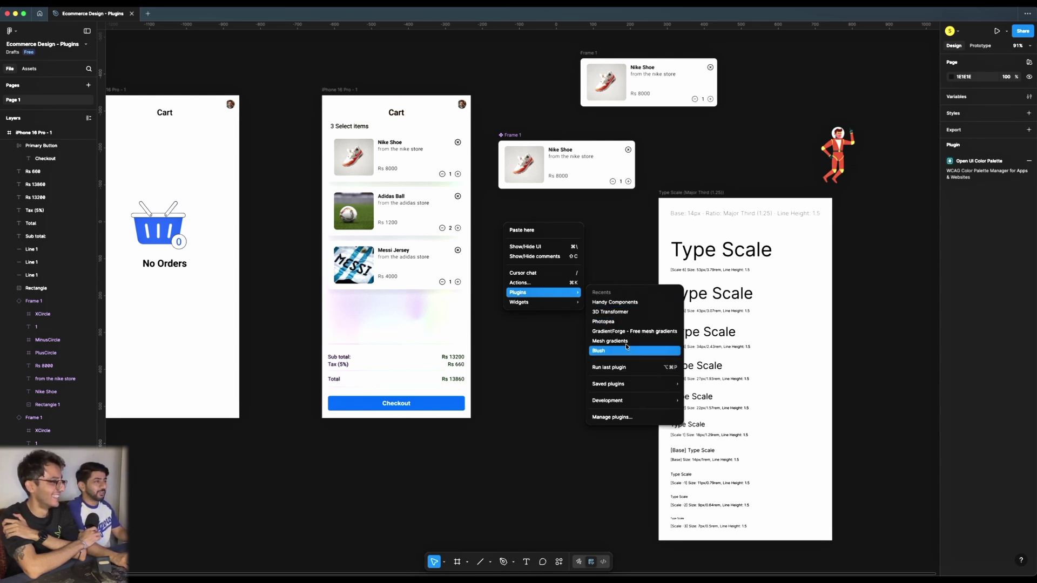
pyautogui.click(614, 417)
pyautogui.write('phos')
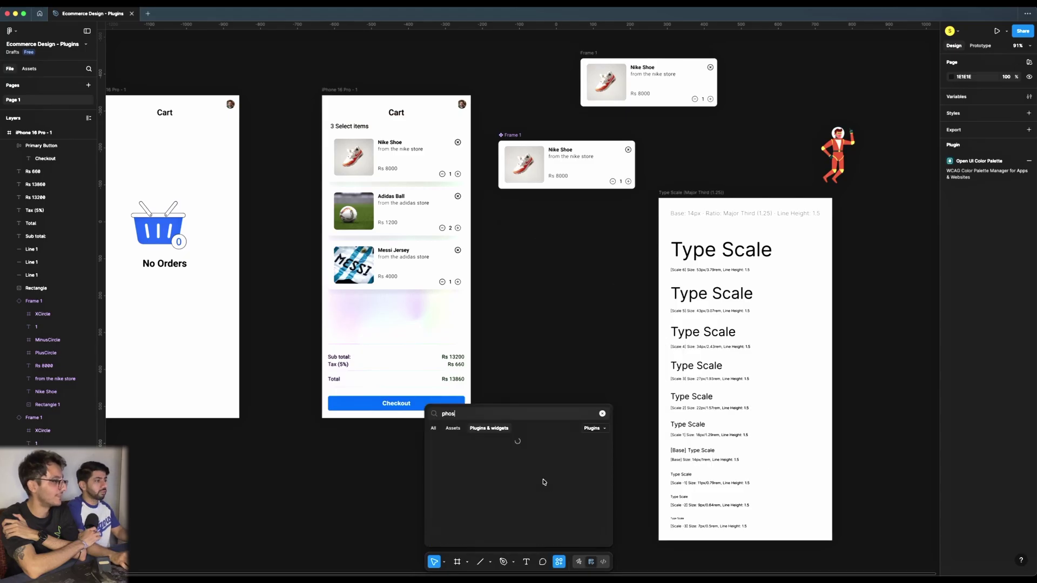
pyautogui.click(463, 444)
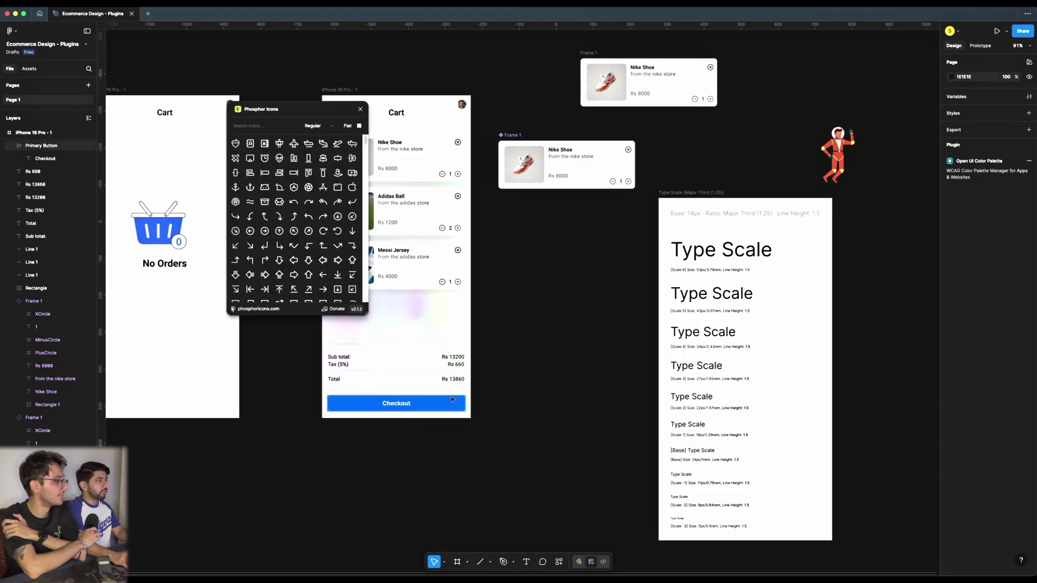
# - Search the icons for "search", place the magnifying glass below the cart's profile picture at X 351, Y 54, and close the plugin
pyautogui.click(252, 127)
pyautogui.write('search')
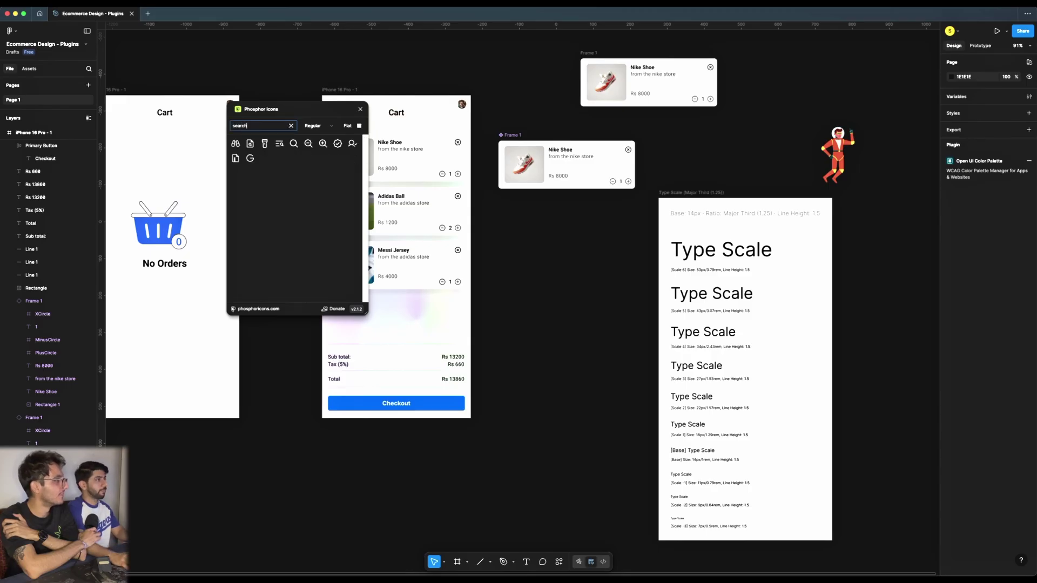
pyautogui.moveTo(293, 143); pyautogui.dragTo(457, 116)
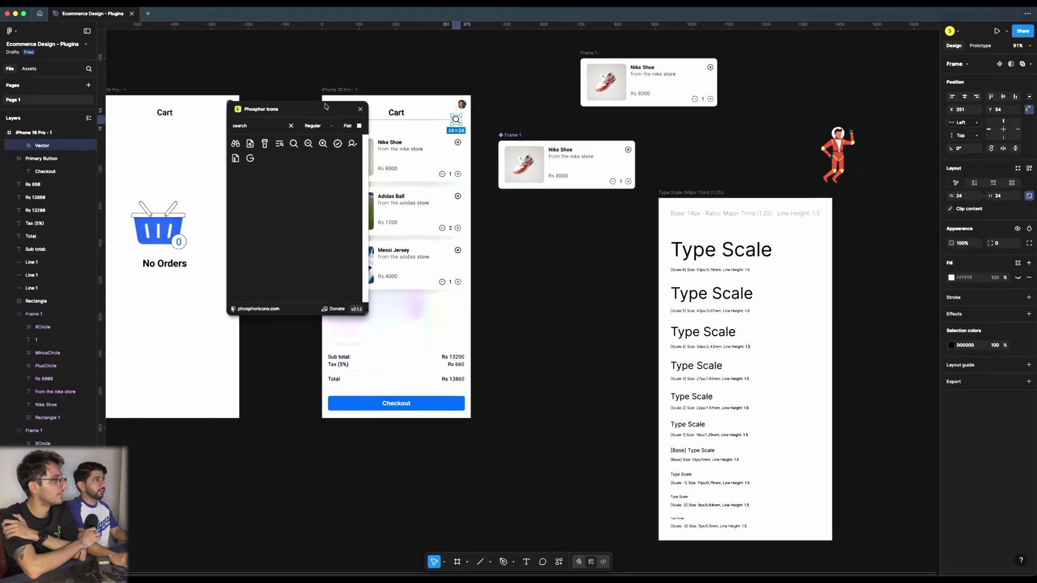
pyautogui.click(361, 110)
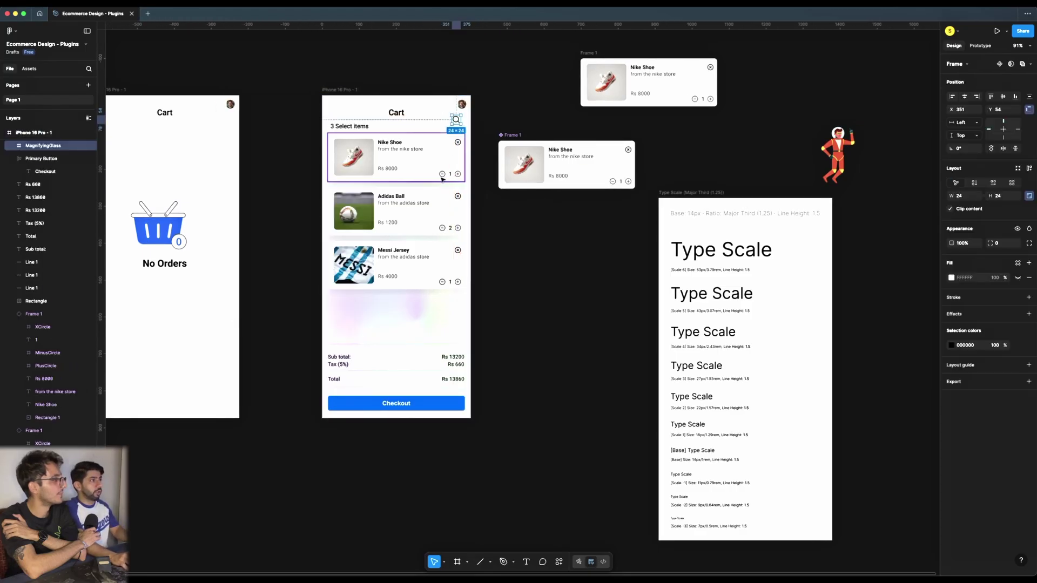
pyautogui.click(301, 128)
pyautogui.moveTo(308, 120); pyautogui.dragTo(457, 300)
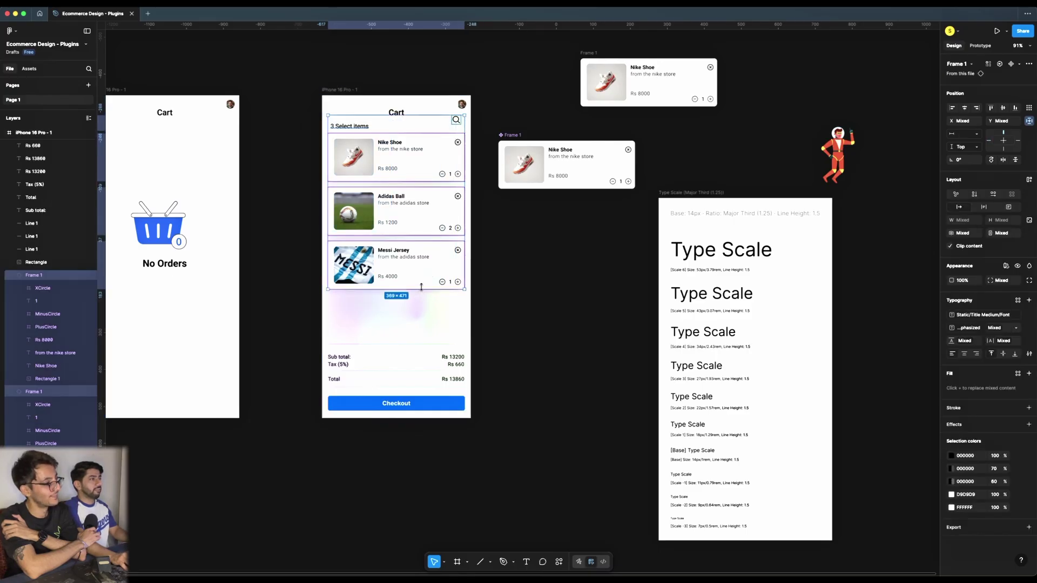
pyautogui.click(556, 253)
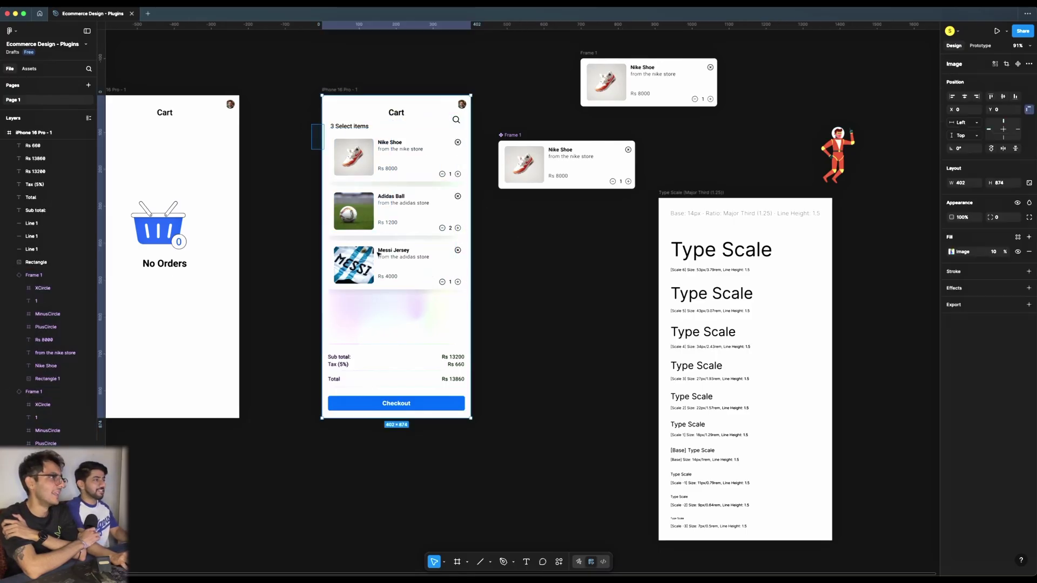
pyautogui.moveTo(312, 131); pyautogui.dragTo(447, 314)
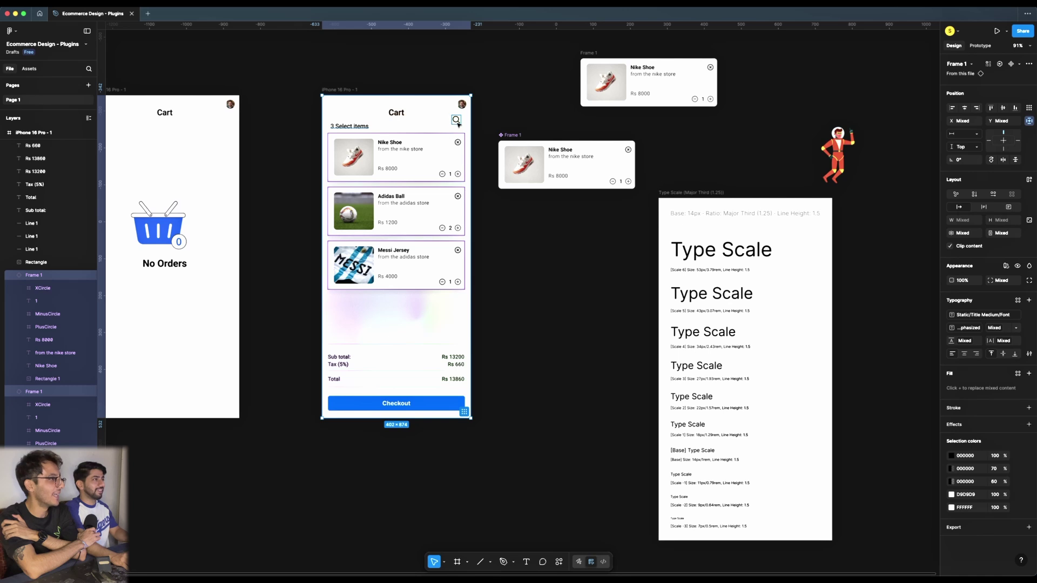
pyautogui.click(558, 317)
# - Align the Cart title and the magnifying glass icon on their vertical centers
pyautogui.click(396, 112)
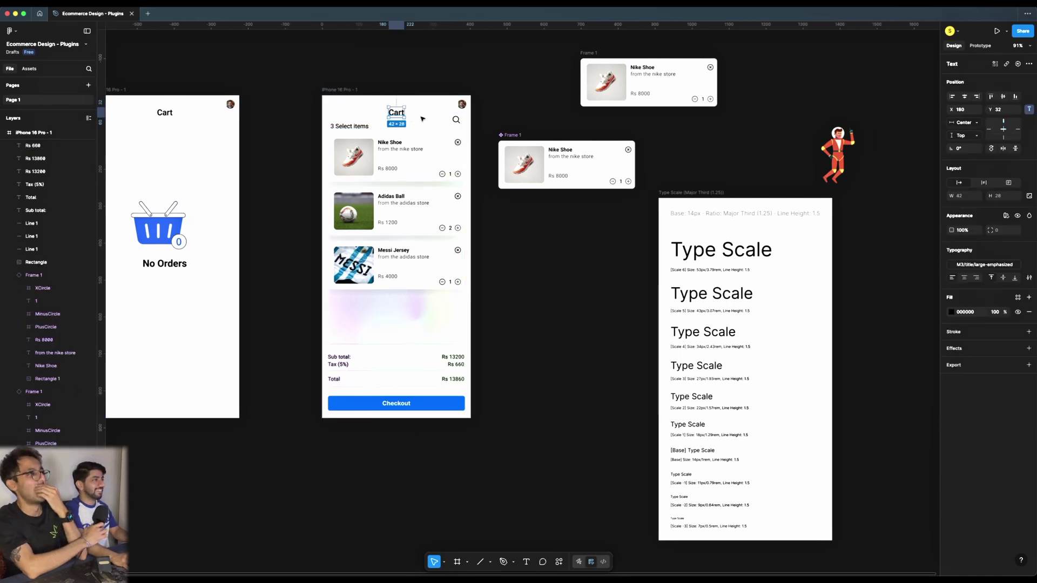
pyautogui.keyDown('shift'); pyautogui.click(456, 119); pyautogui.keyUp('shift')
pyautogui.click(1003, 96)
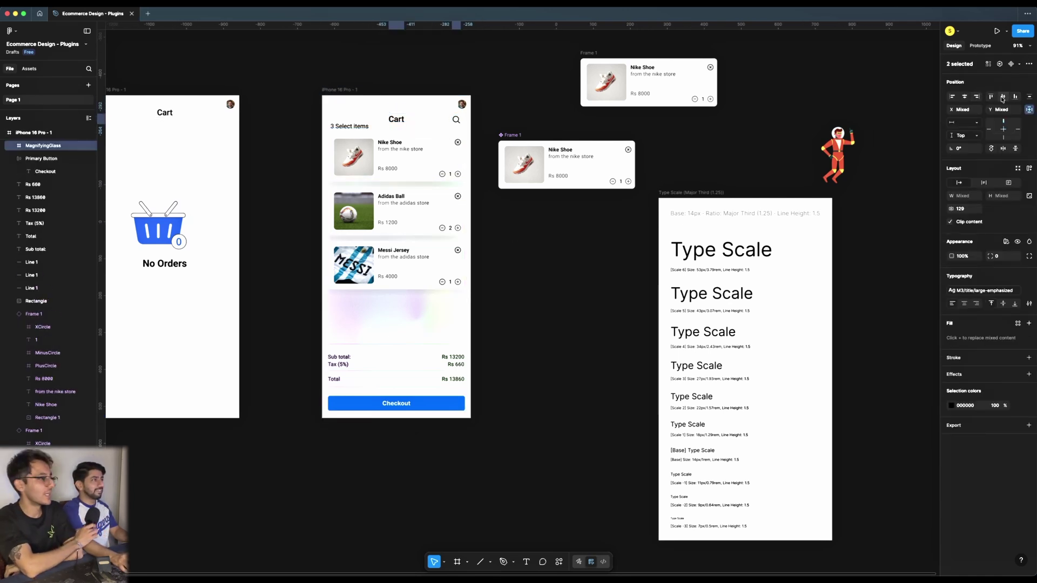
# - Bring the magnifying glass beside the profile picture, level with the Cart title, and shift the item list up so the first card sits at Y 90
pyautogui.click(296, 125)
pyautogui.moveTo(296, 126); pyautogui.dragTo(421, 254)
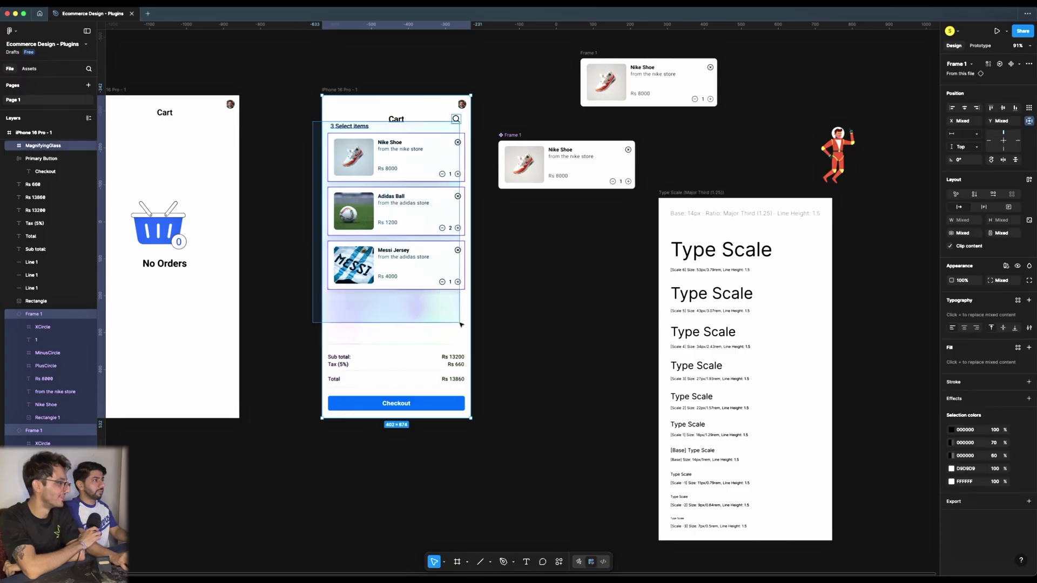
pyautogui.hotkey('ctrl', 'z')
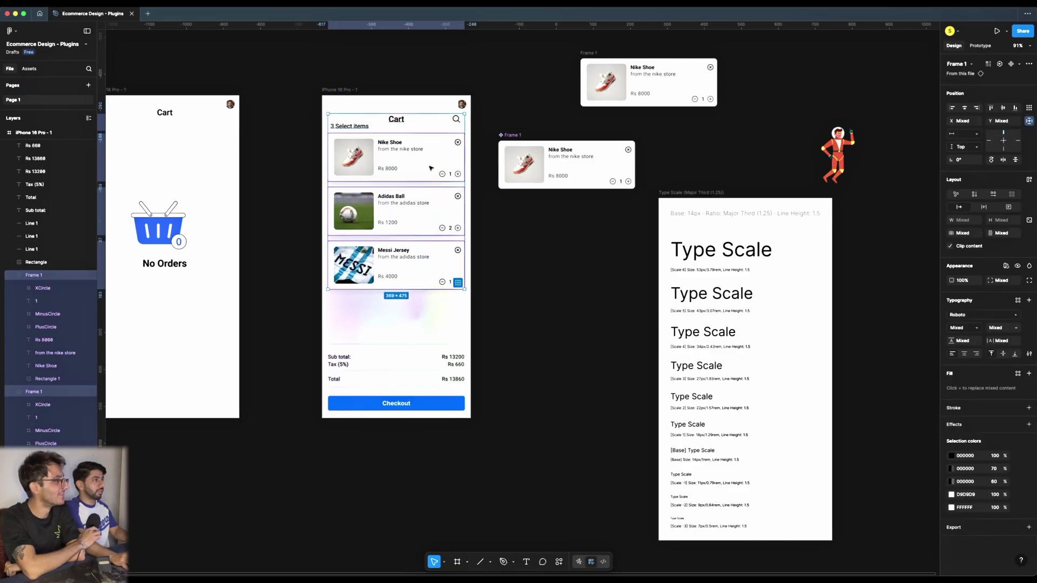
pyautogui.click(544, 284)
pyautogui.scroll(-2, 543, 285)
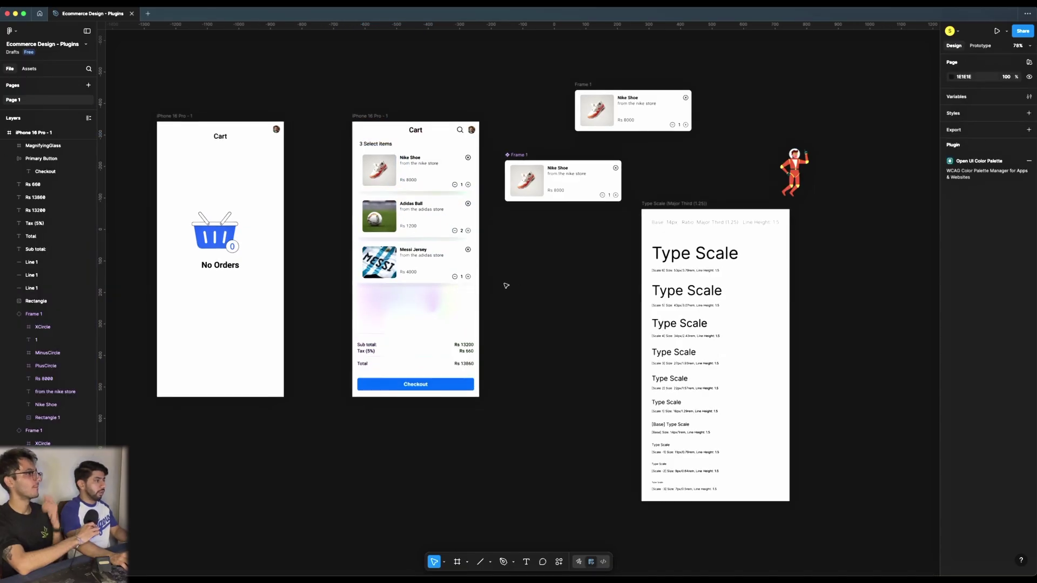
pyautogui.scroll(-2, 493, 281)
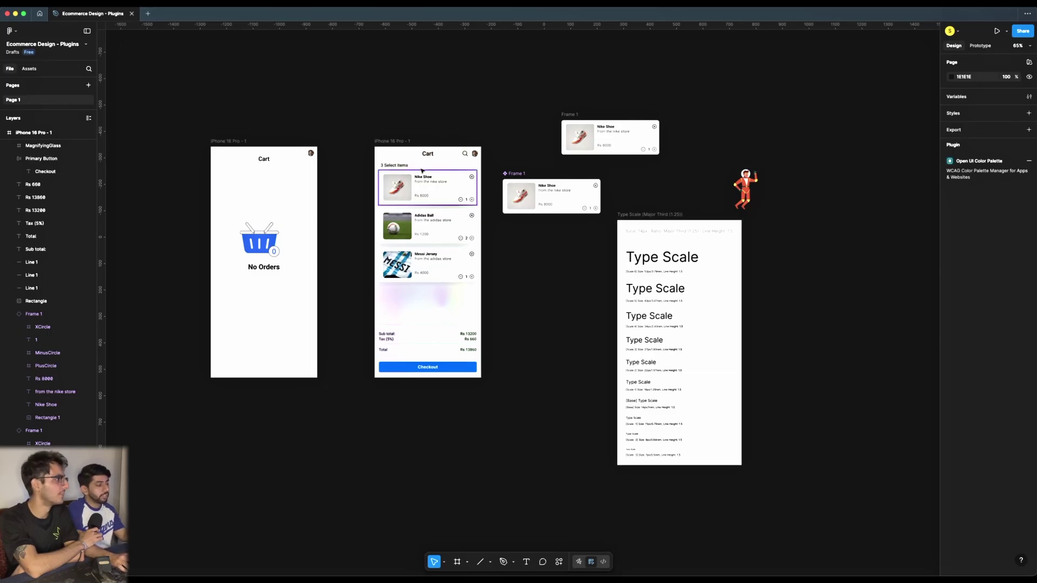
pyautogui.scroll(2, 423, 171)
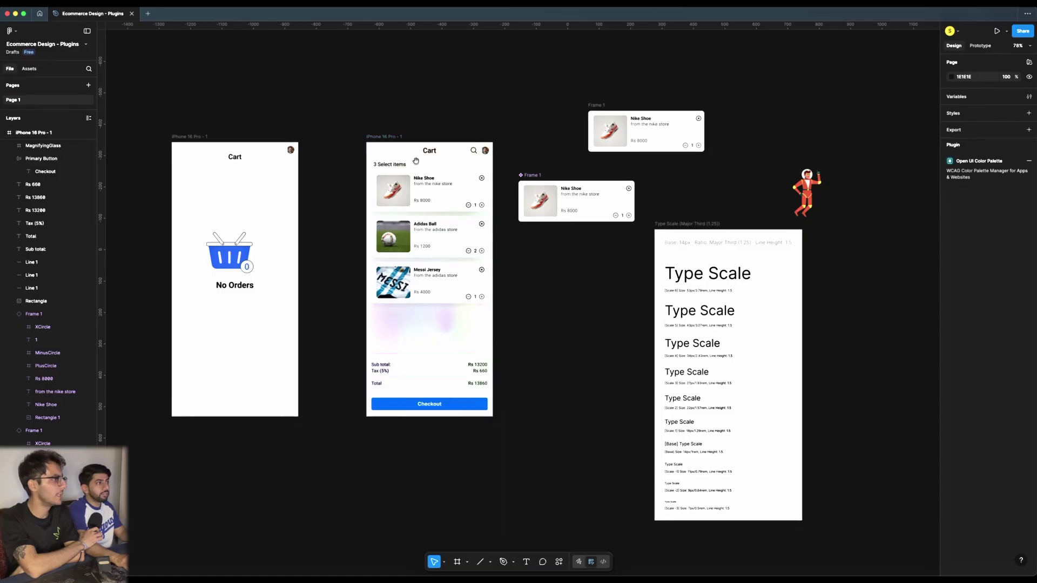
pyautogui.hscroll(2, 438, 173)
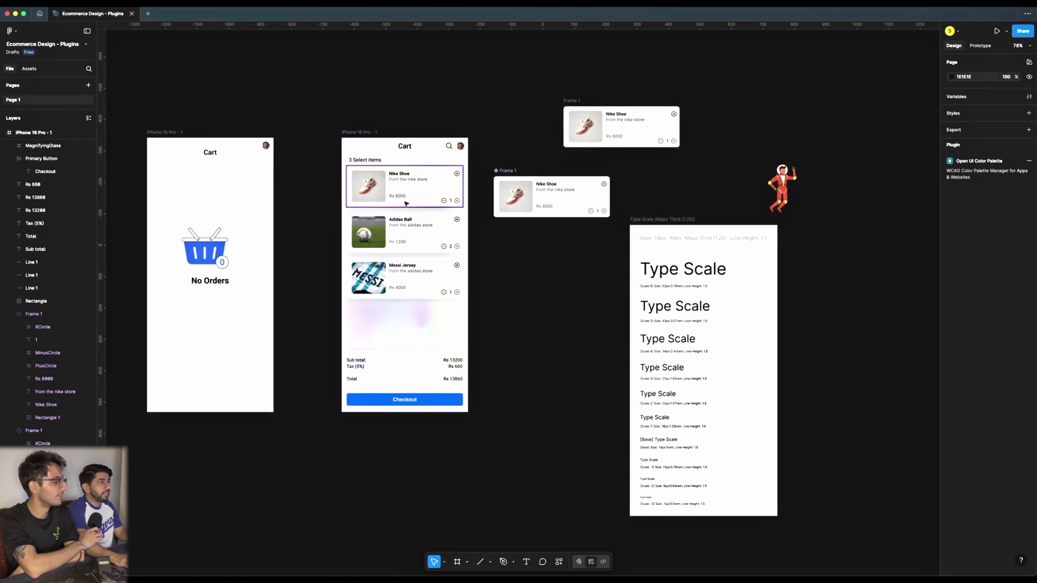
pyautogui.hscroll(3, 410, 254)
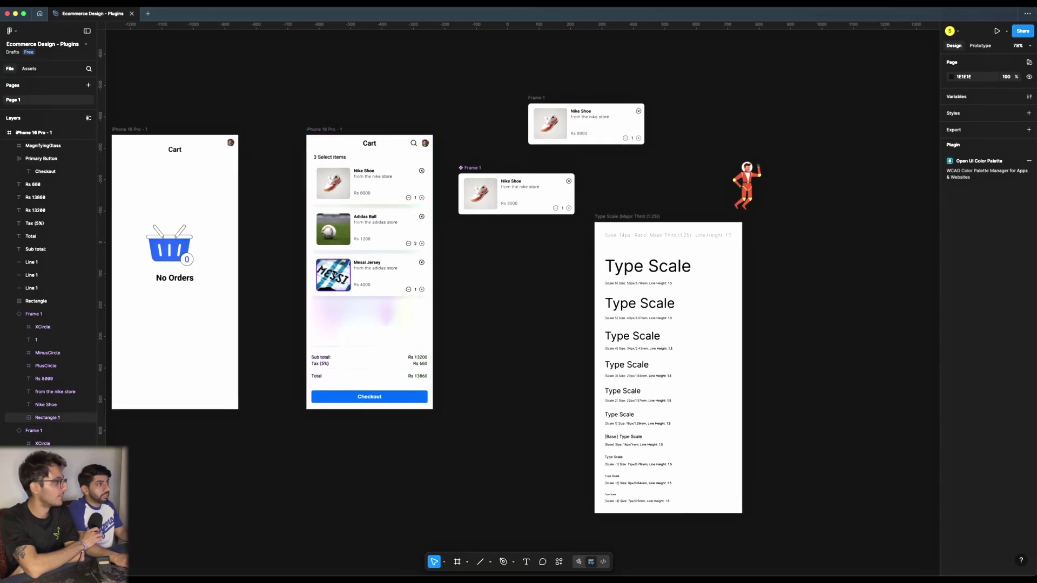
# - Select the cart's Nike Shoe card, search the plugins for "stark" and run Stark - Contrast & Accessibility Checker
pyautogui.scroll(2, 340, 280)
pyautogui.click(386, 190)
pyautogui.rightClick(397, 175)
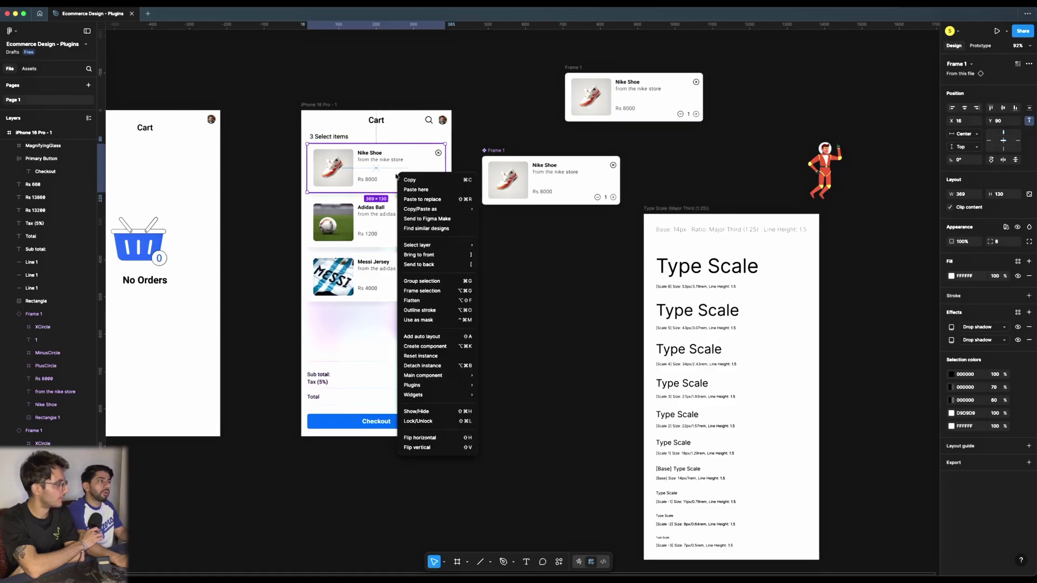
pyautogui.moveTo(432, 385)
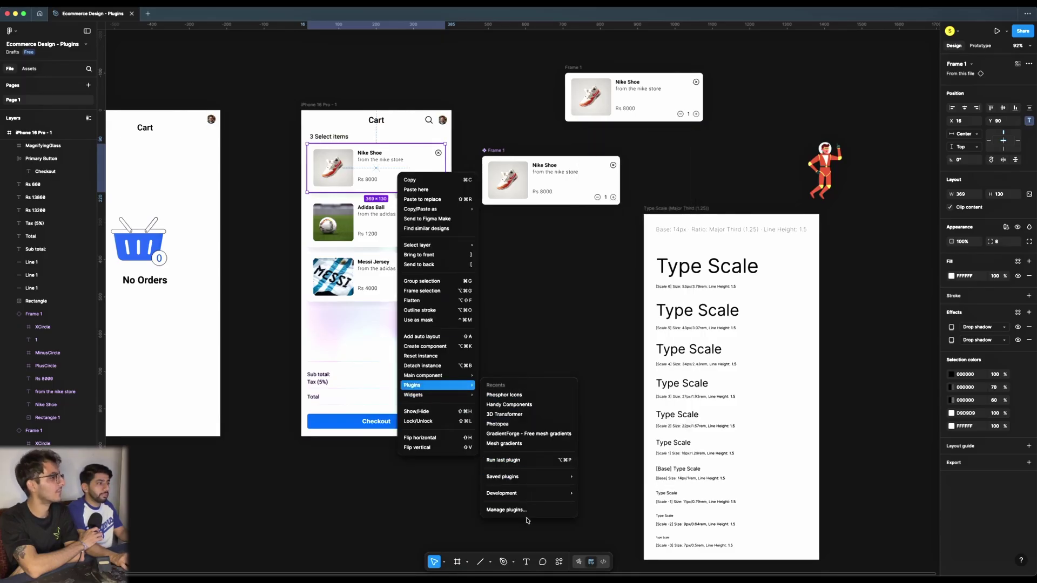
pyautogui.click(526, 510)
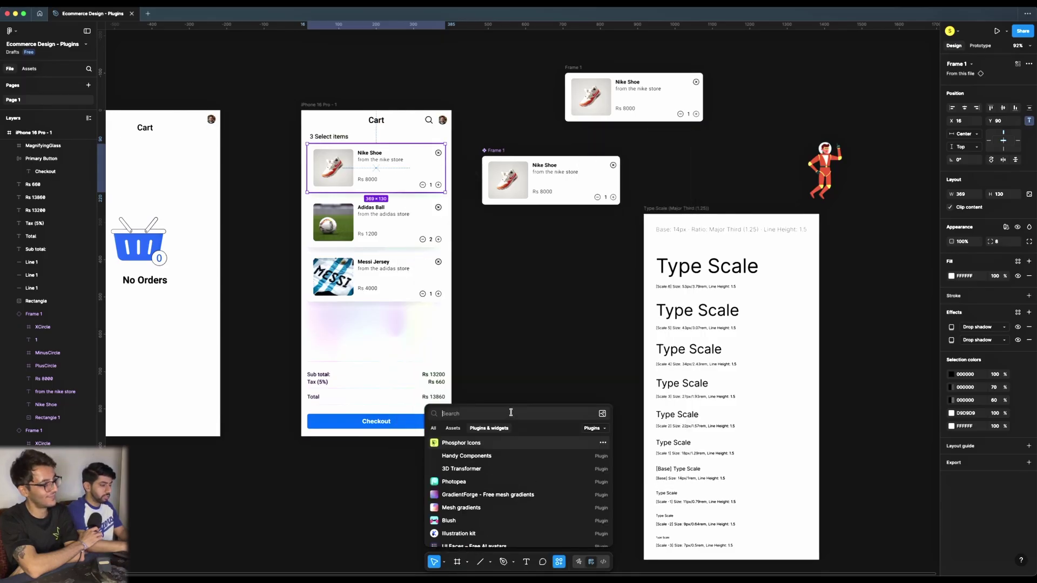
pyautogui.write('stark')
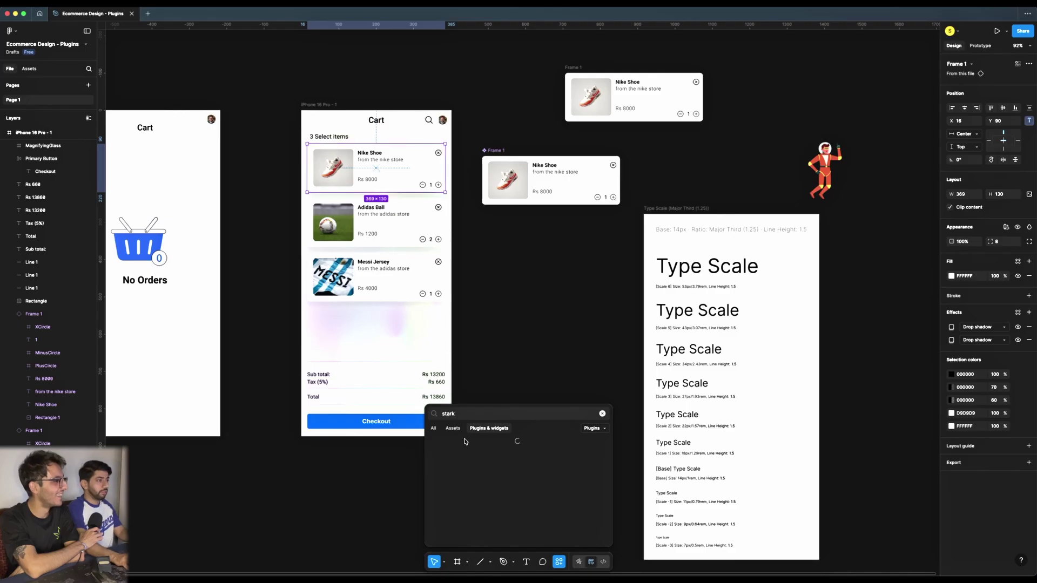
pyautogui.click(473, 452)
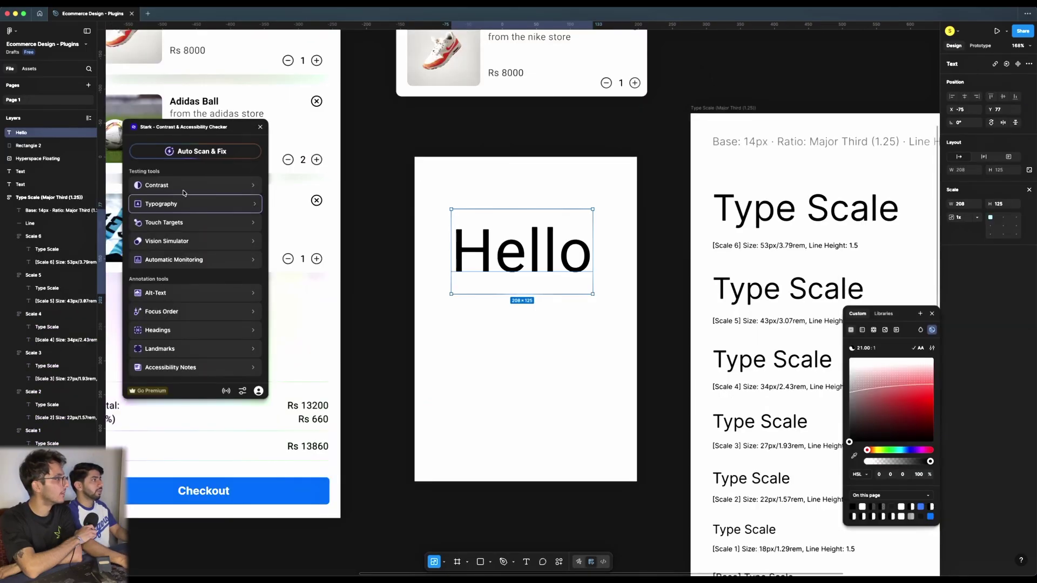
# - Check the color contrast of the Hello text and the white rectangle behind it with Stark's Contrast tool
pyautogui.click(183, 189)
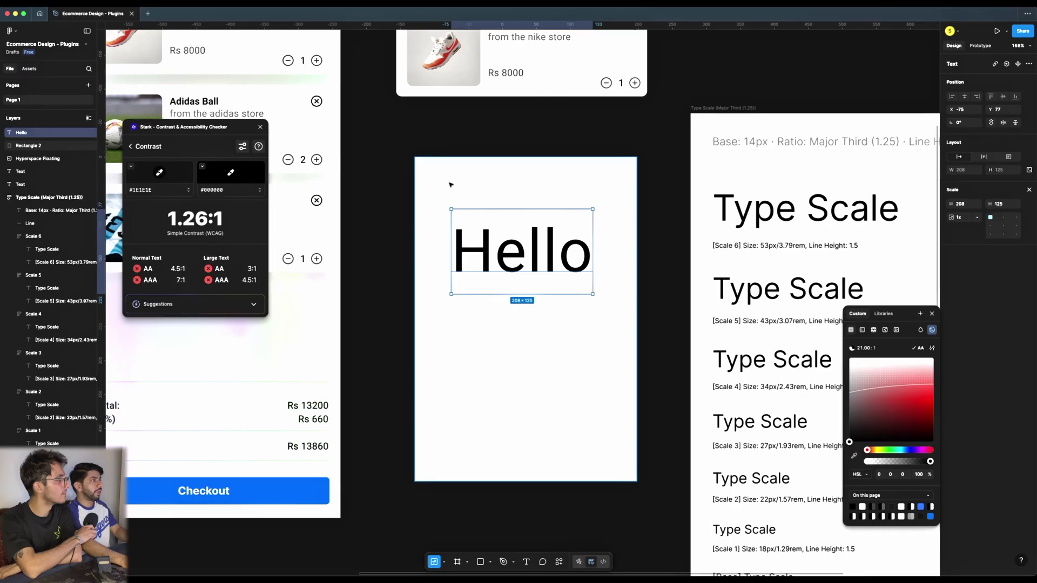
pyautogui.click(508, 191)
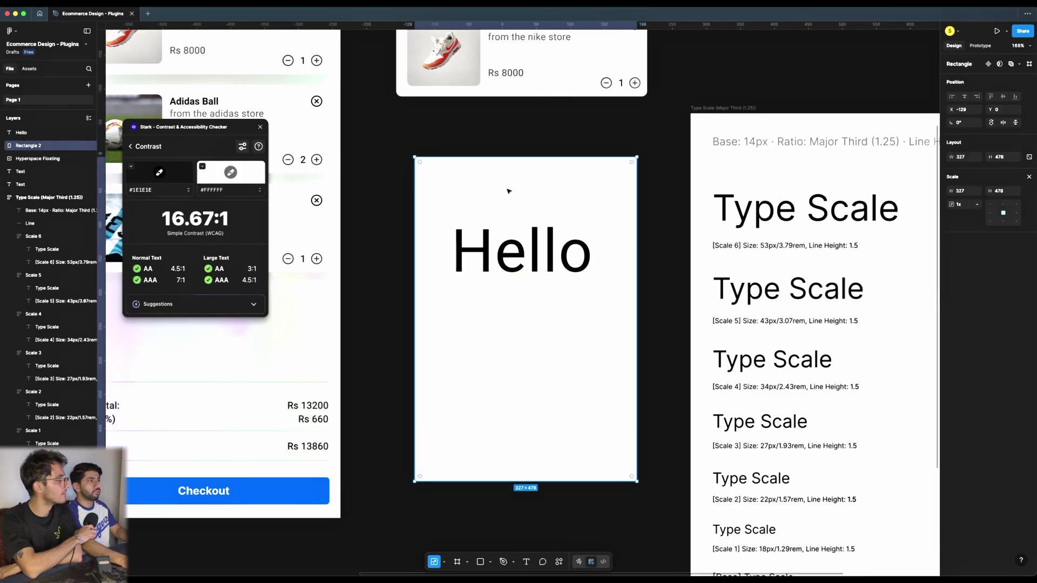
pyautogui.click(1029, 177)
pyautogui.click(964, 226)
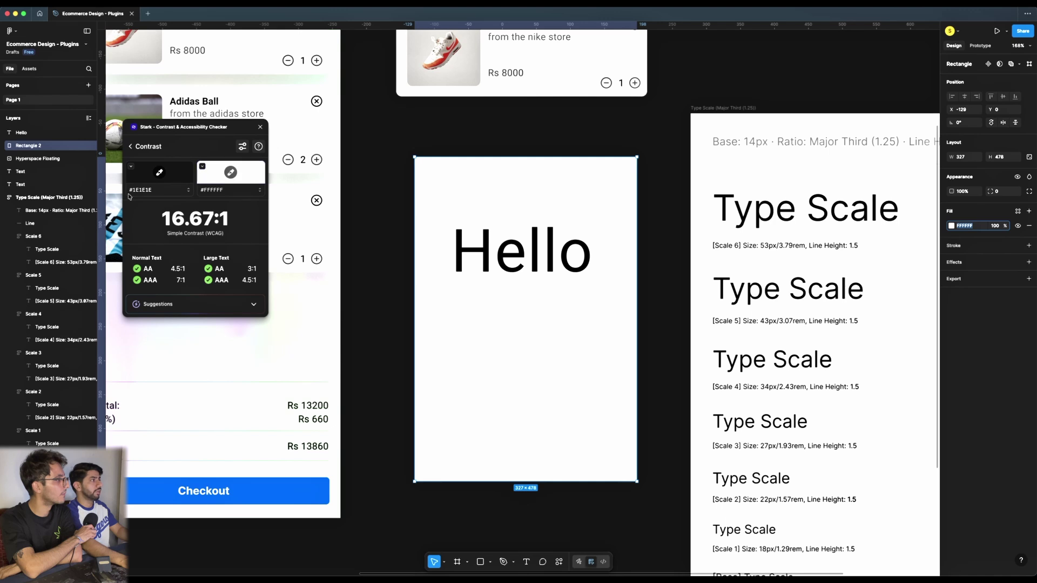
pyautogui.click(49, 133)
pyautogui.click(30, 146)
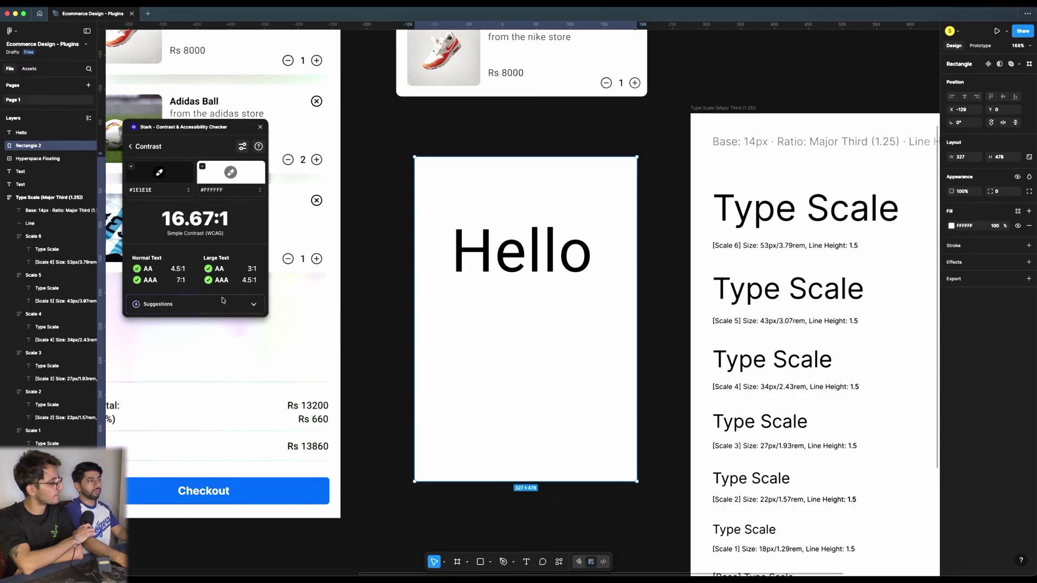
# - Recheck the color contrast of the Hello text alone in Stark and close the plugin
pyautogui.click(376, 208)
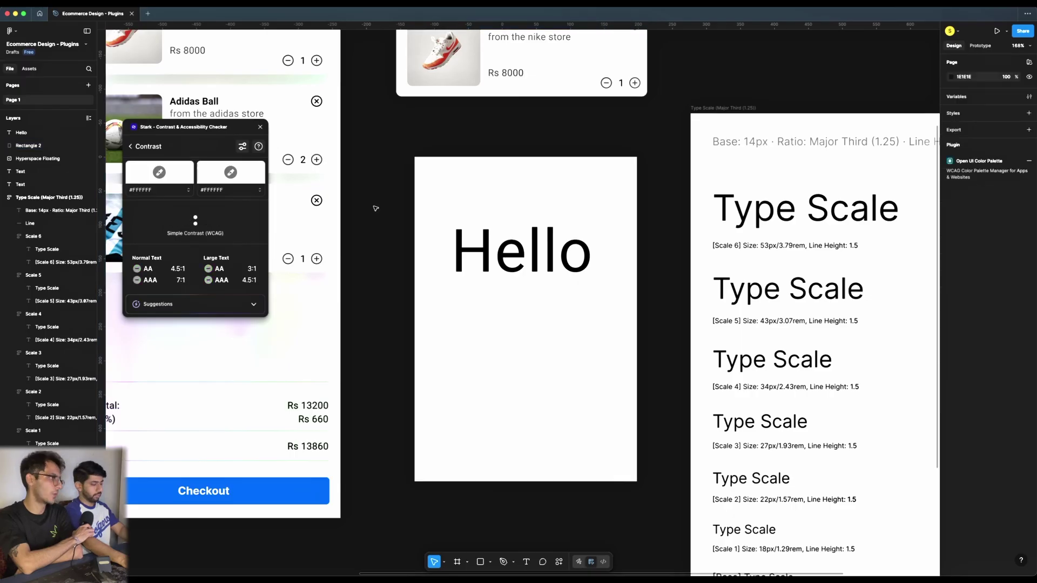
pyautogui.moveTo(220, 128); pyautogui.dragTo(260, 130)
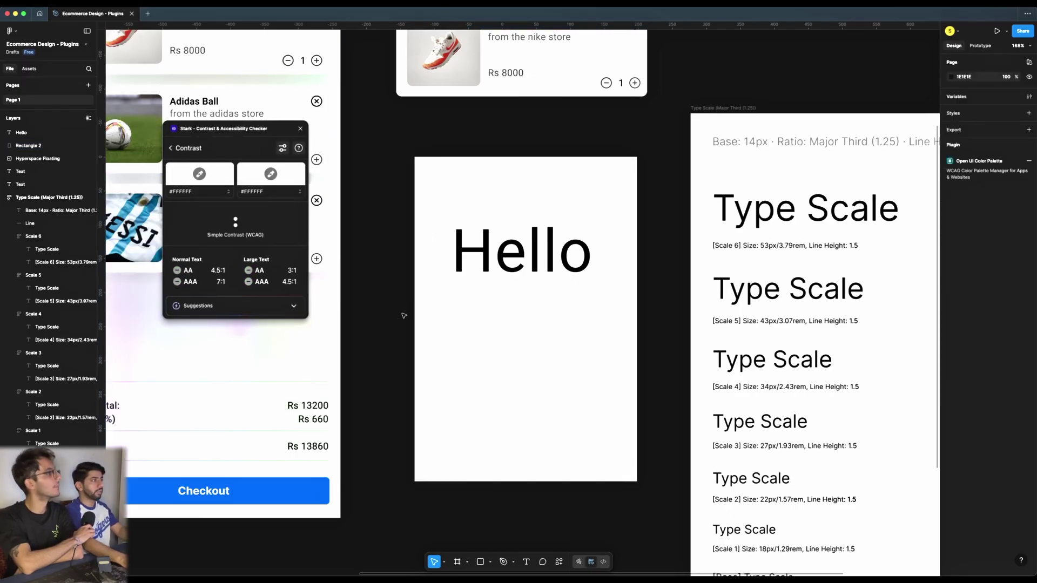
pyautogui.click(483, 235)
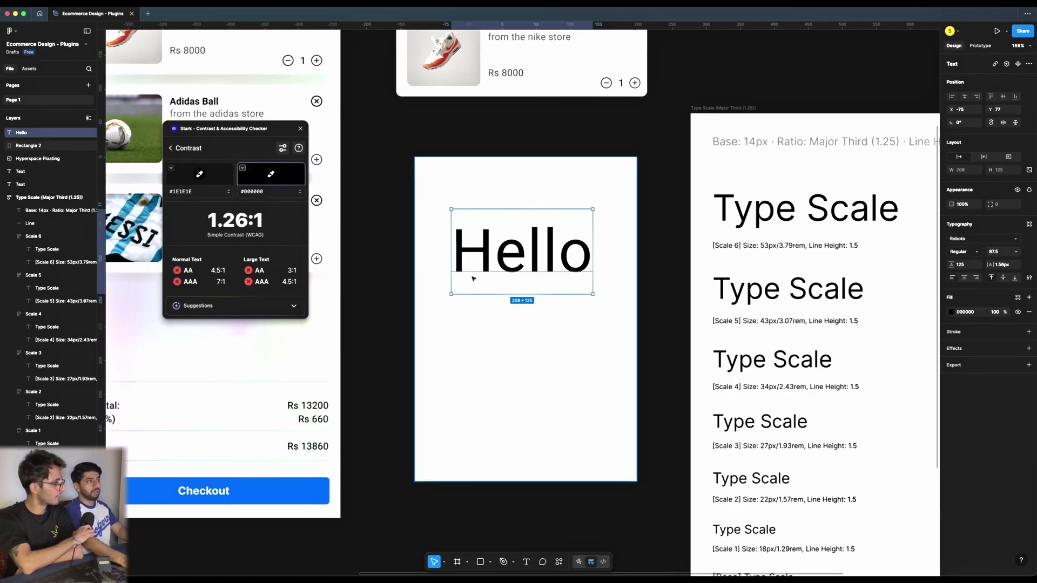
pyautogui.scroll(-5, 318, 264)
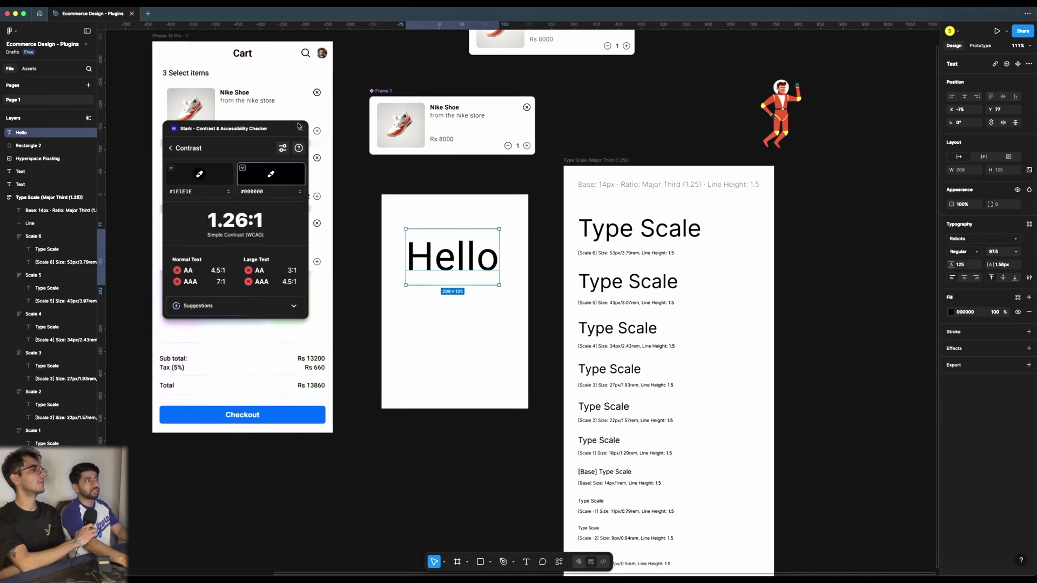
pyautogui.click(299, 126)
pyautogui.press('Escape')
# - Run the Focus Map plugin on the iPhone 16 Pro - 1 cart frame, examine which areas draw attention, and close it
pyautogui.scroll(-1, 470, 263)
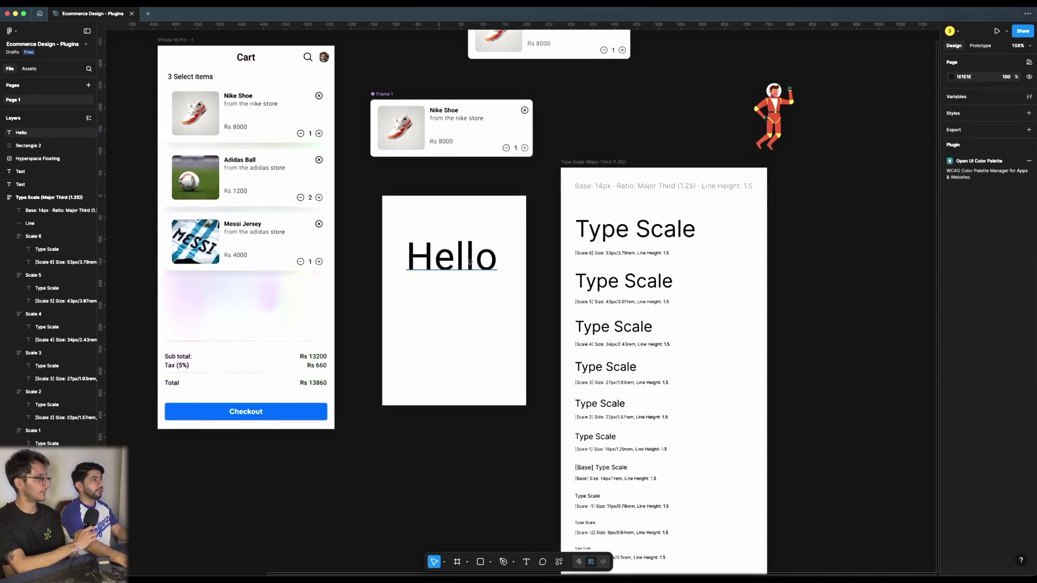
pyautogui.rightClick(265, 92)
pyautogui.moveTo(303, 311)
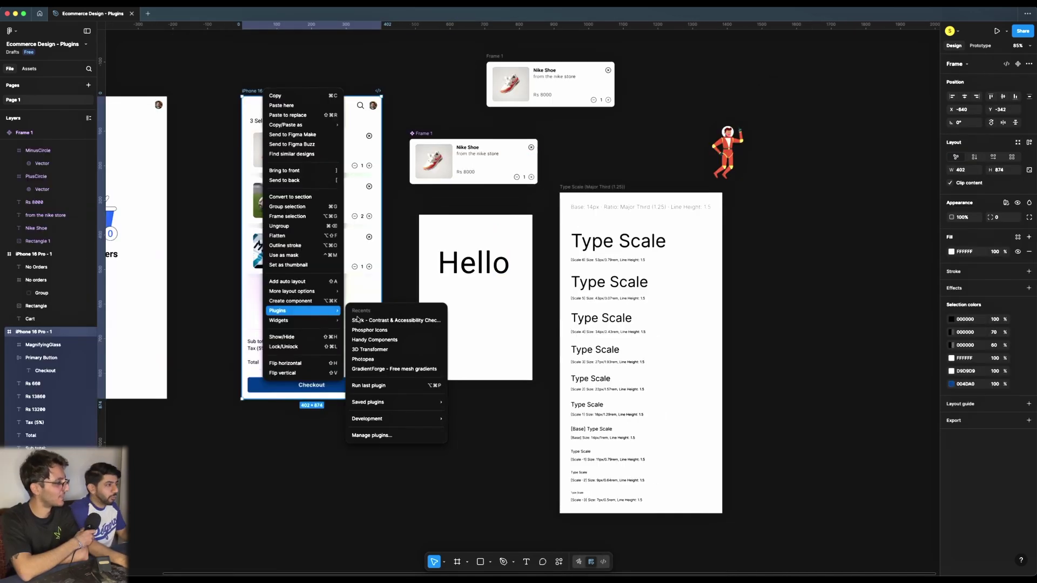
pyautogui.click(372, 435)
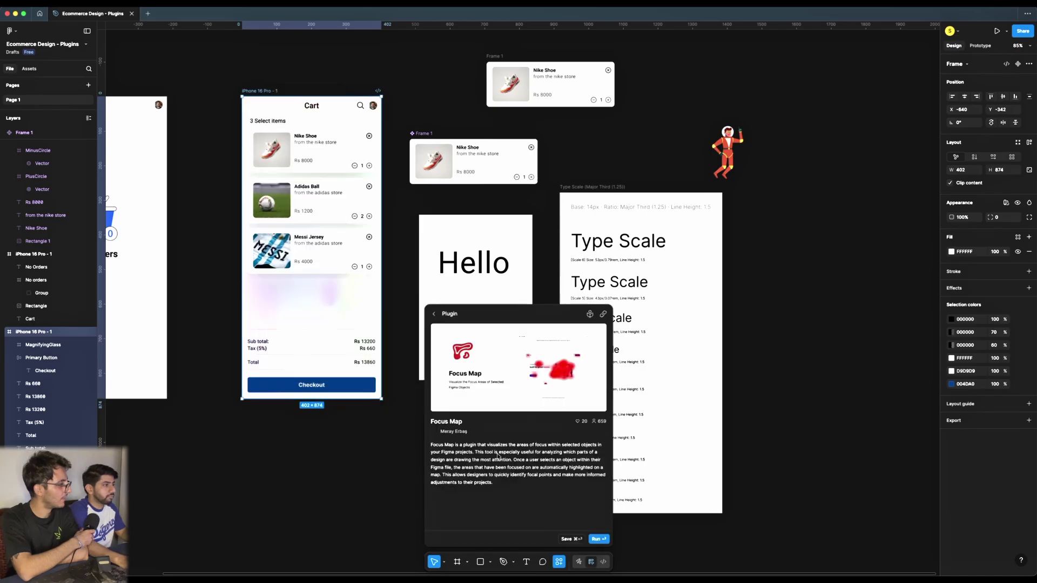
pyautogui.click(598, 539)
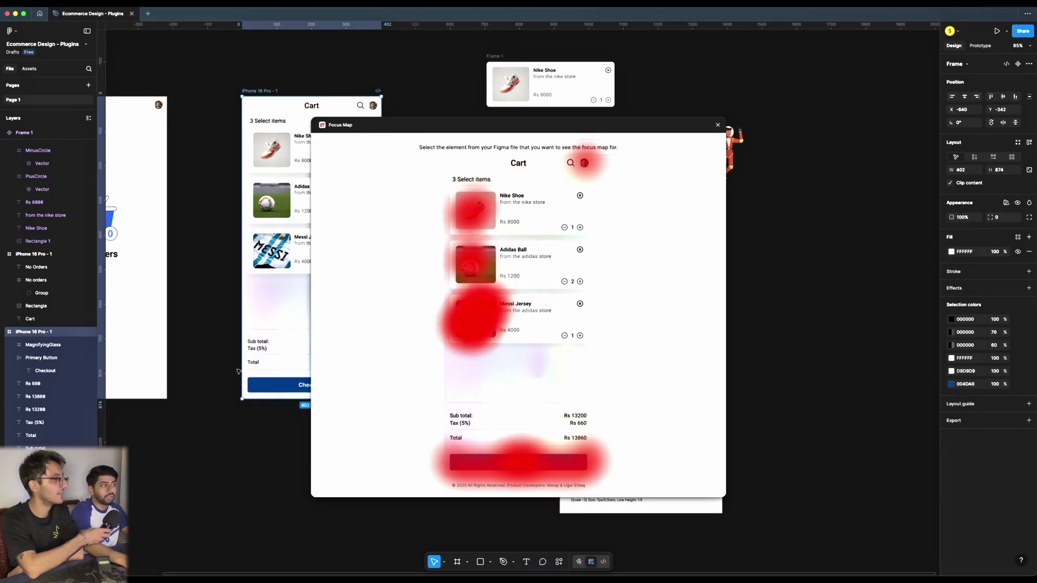
pyautogui.click(718, 125)
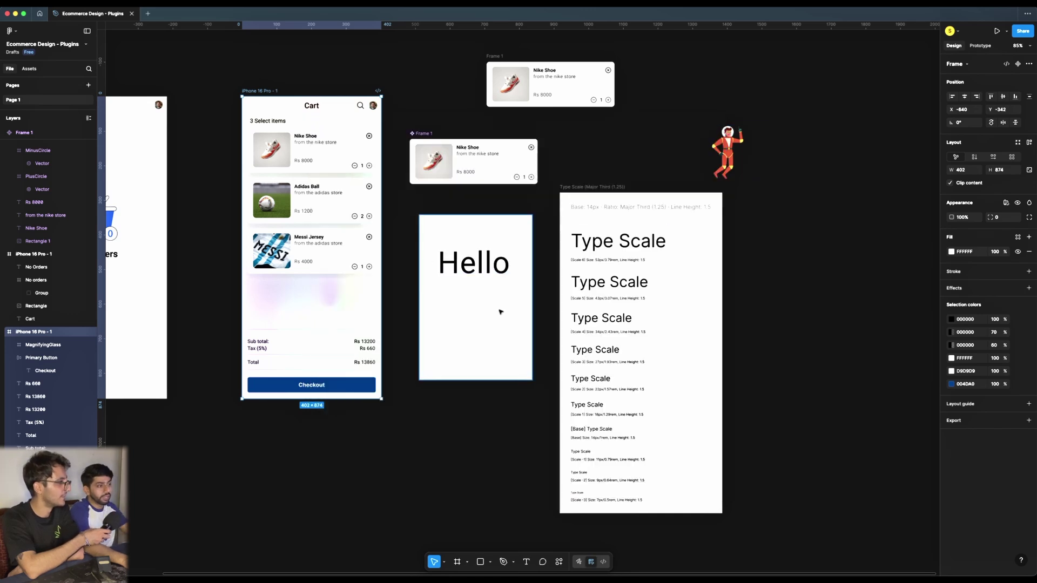